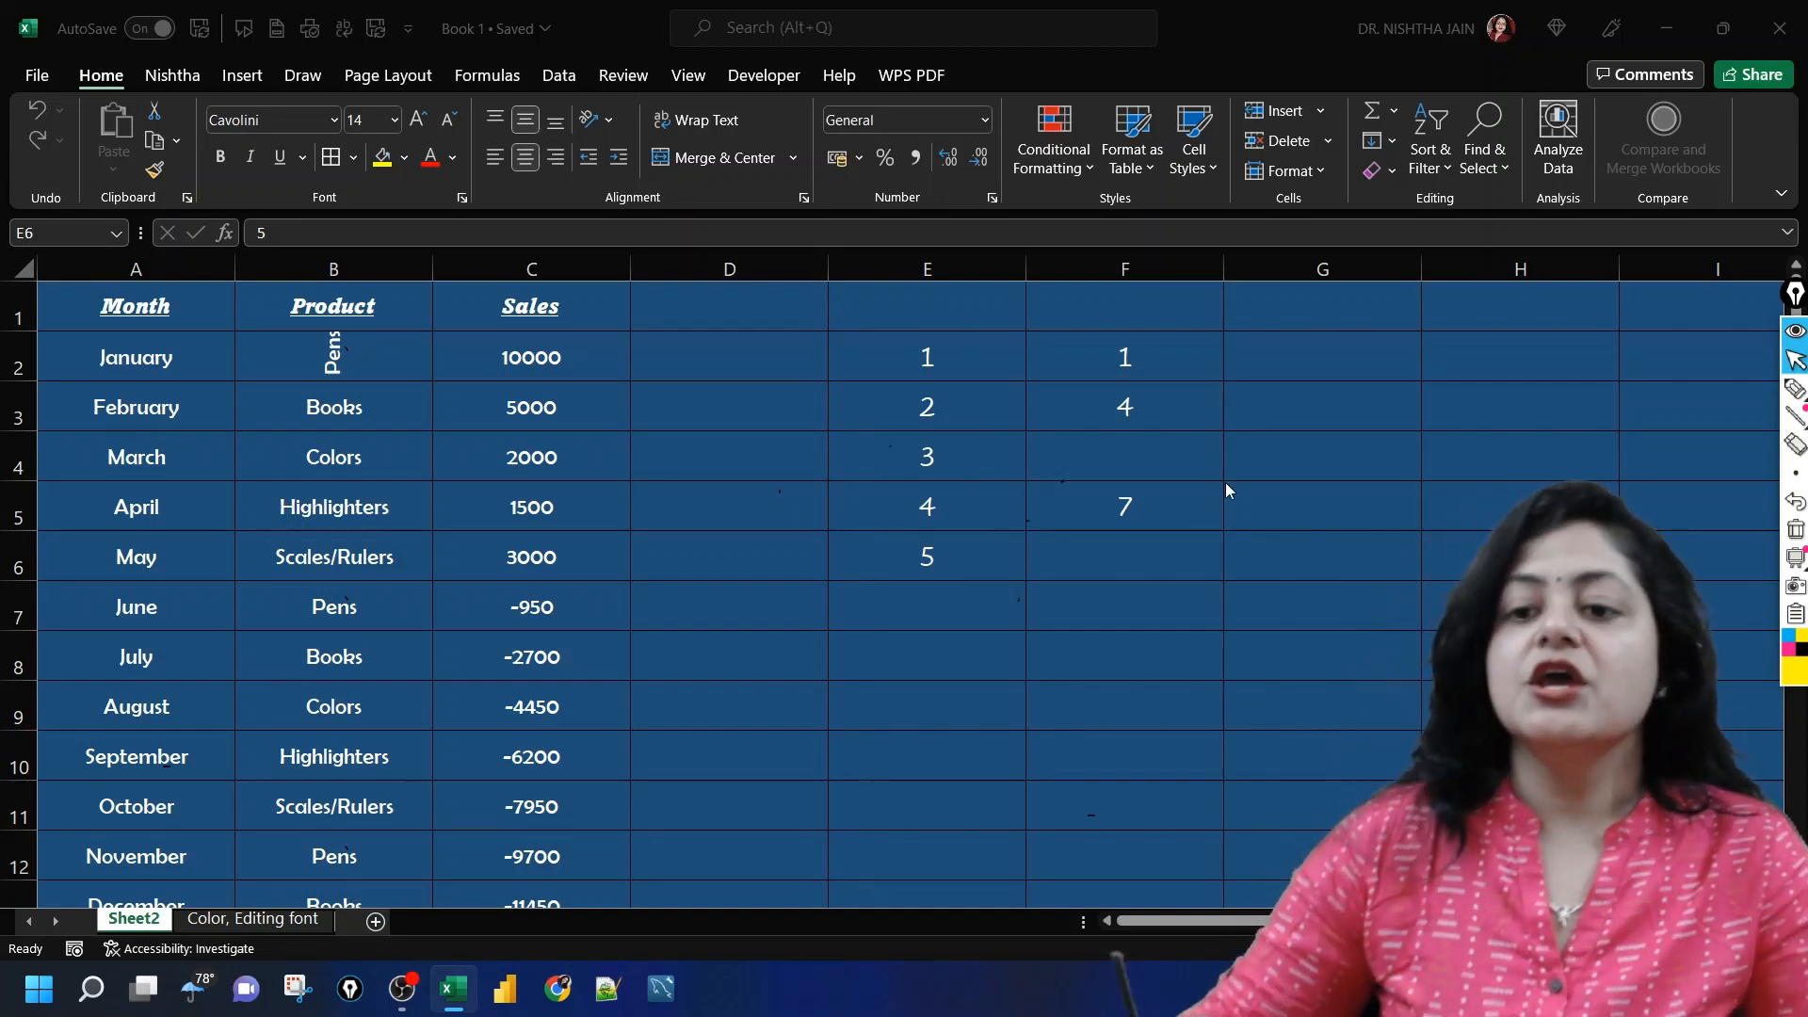
Step: Handwrite the notes "Paste → Ctrl + V" and "Paste Special Ctrl + Alt + V" over the sheet with the pen, and clear them
{"action": "mouse_move", "coordinate": [1794, 390]}
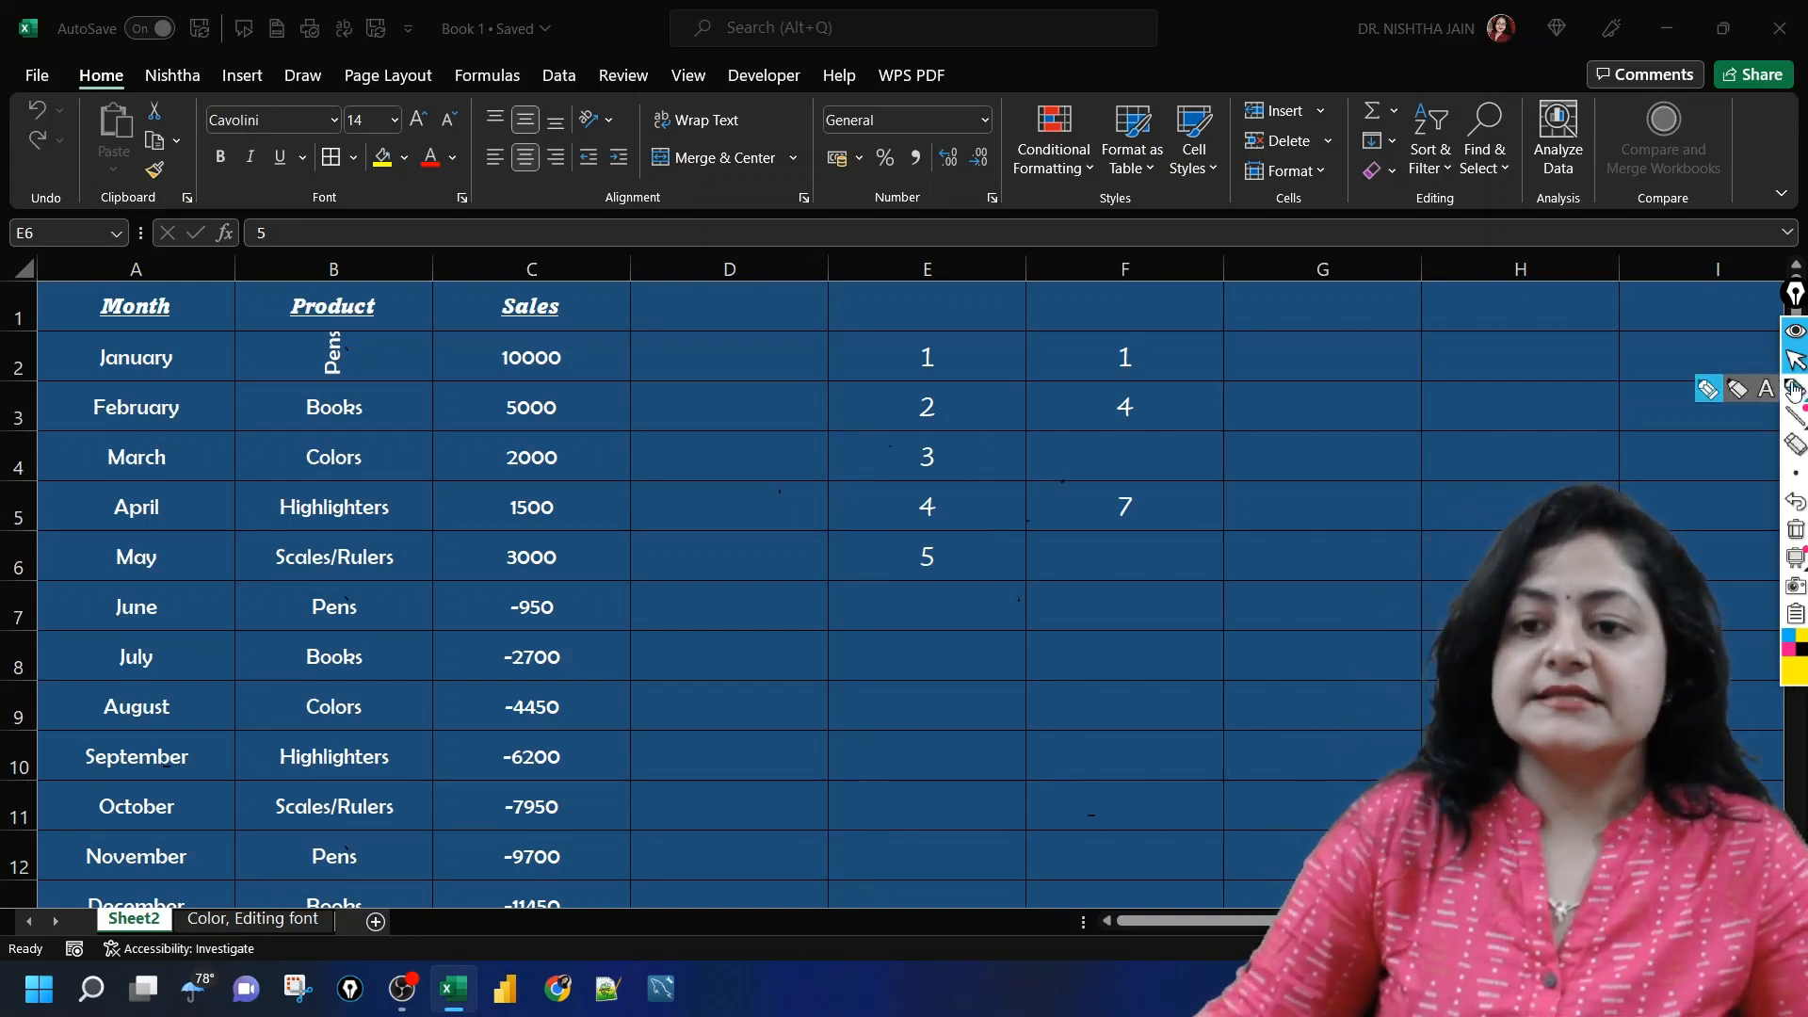
{"action": "left_click", "coordinate": [1716, 389]}
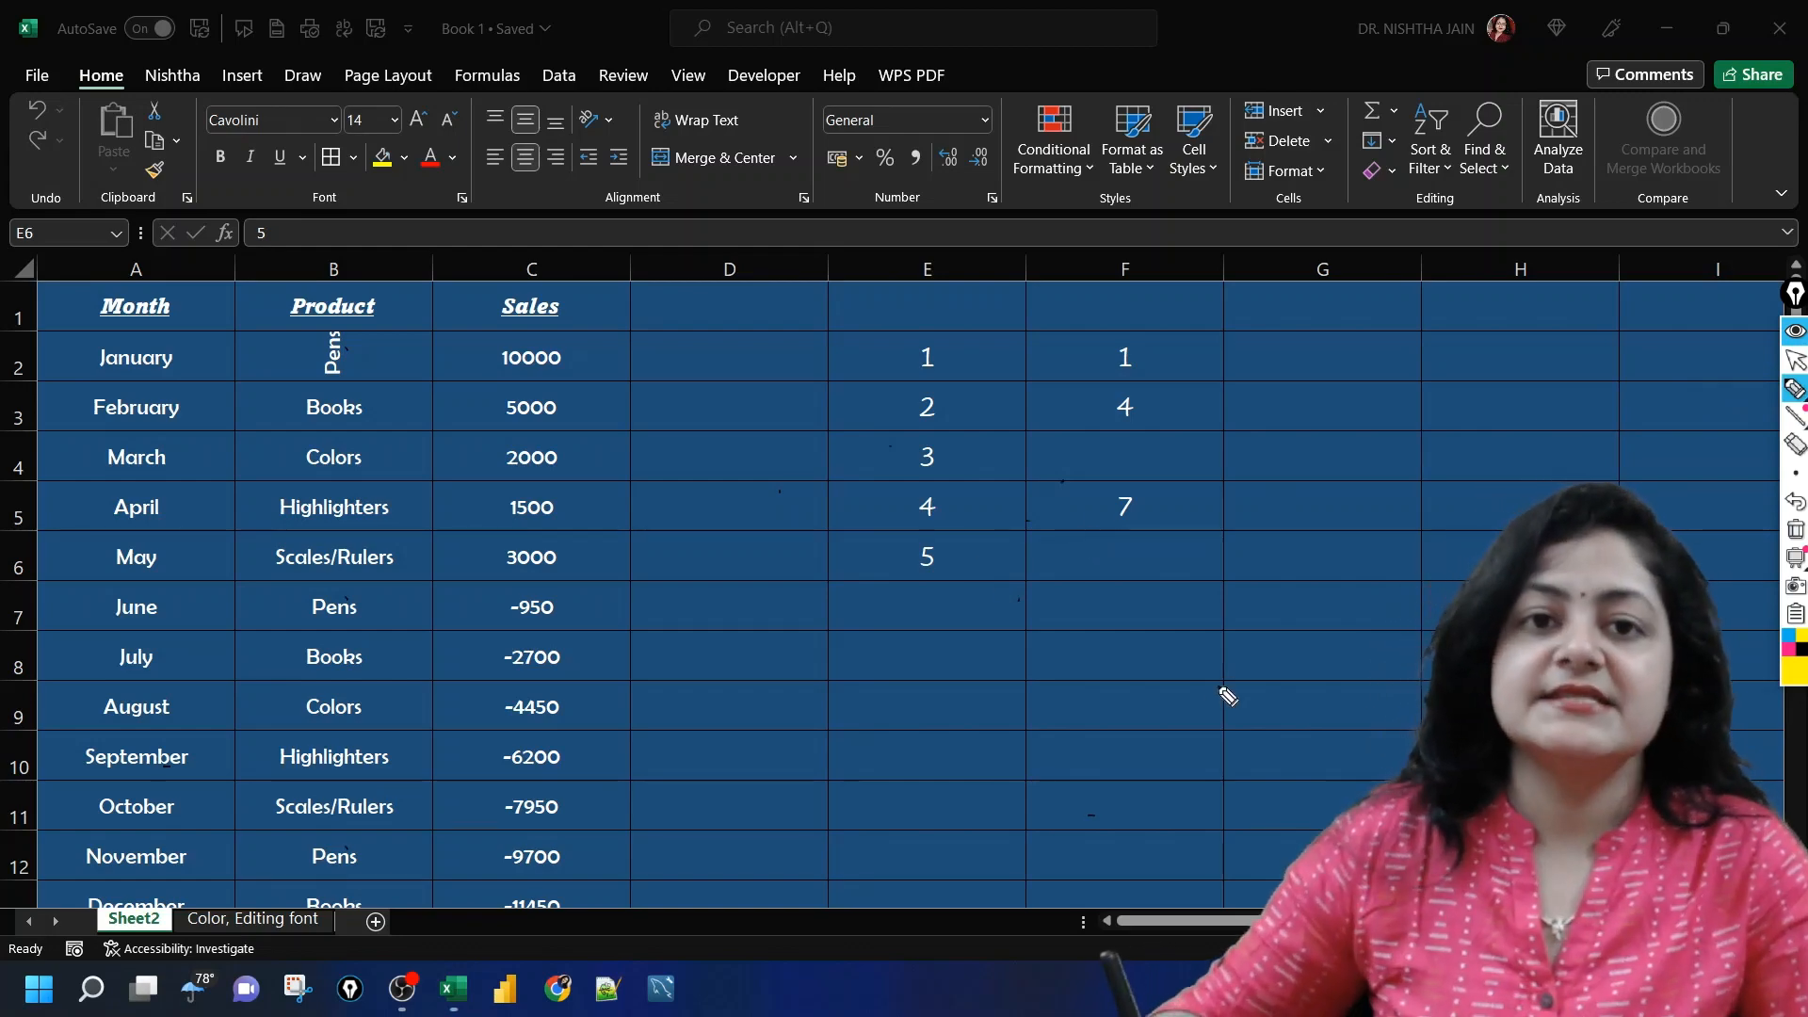
{"action": "mouse_move", "coordinate": [1190, 596]}
{"action": "left_mouse_down"}
{"action": "mouse_move", "coordinate": [1183, 646]}
{"action": "mouse_move", "coordinate": [1344, 573]}
{"action": "mouse_move", "coordinate": [1345, 525]}
{"action": "left_mouse_up"}
{"action": "mouse_move", "coordinate": [993, 758]}
{"action": "left_mouse_down"}
{"action": "mouse_move", "coordinate": [1093, 683]}
{"action": "mouse_move", "coordinate": [1156, 692]}
{"action": "left_mouse_up"}
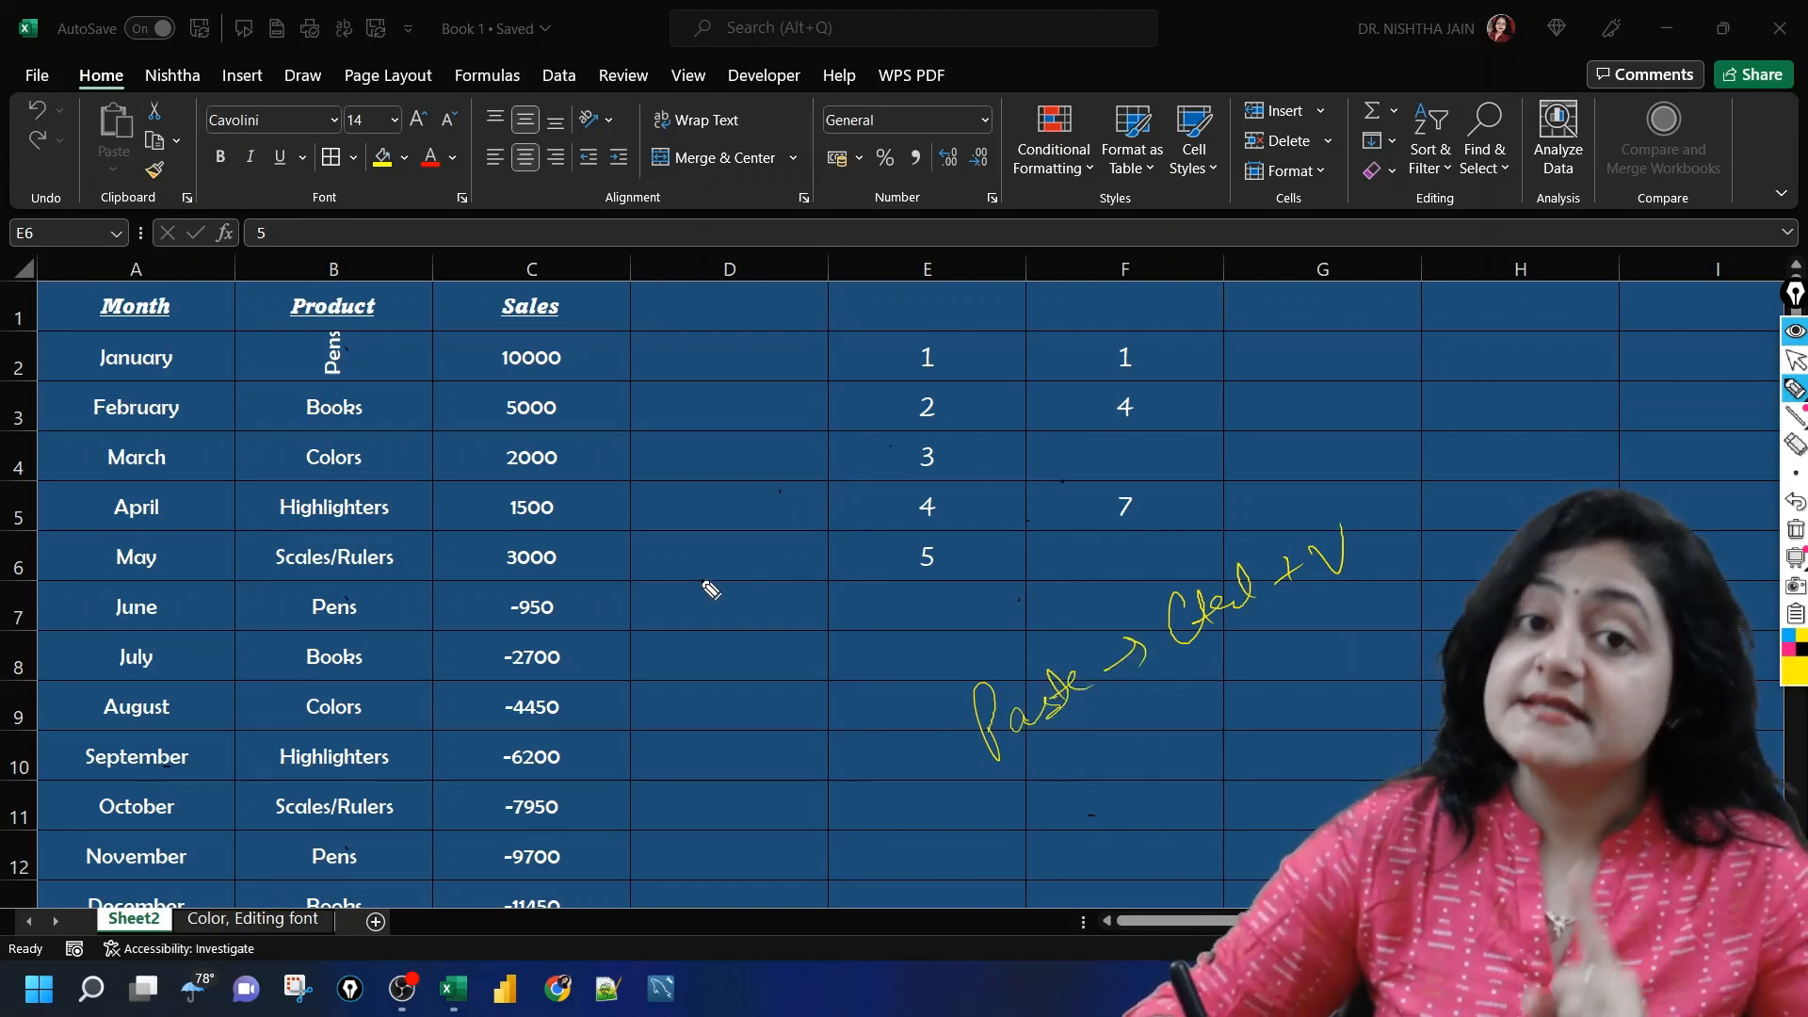
{"action": "mouse_move", "coordinate": [662, 608]}
{"action": "left_mouse_down"}
{"action": "mouse_move", "coordinate": [646, 563]}
{"action": "mouse_move", "coordinate": [707, 584]}
{"action": "mouse_move", "coordinate": [810, 499]}
{"action": "mouse_move", "coordinate": [985, 428]}
{"action": "left_mouse_up"}
{"action": "mouse_move", "coordinate": [625, 734]}
{"action": "left_mouse_down"}
{"action": "mouse_move", "coordinate": [695, 670]}
{"action": "mouse_move", "coordinate": [737, 678]}
{"action": "mouse_move", "coordinate": [815, 603]}
{"action": "mouse_move", "coordinate": [909, 565]}
{"action": "mouse_move", "coordinate": [844, 608]}
{"action": "mouse_move", "coordinate": [816, 669]}
{"action": "left_mouse_up"}
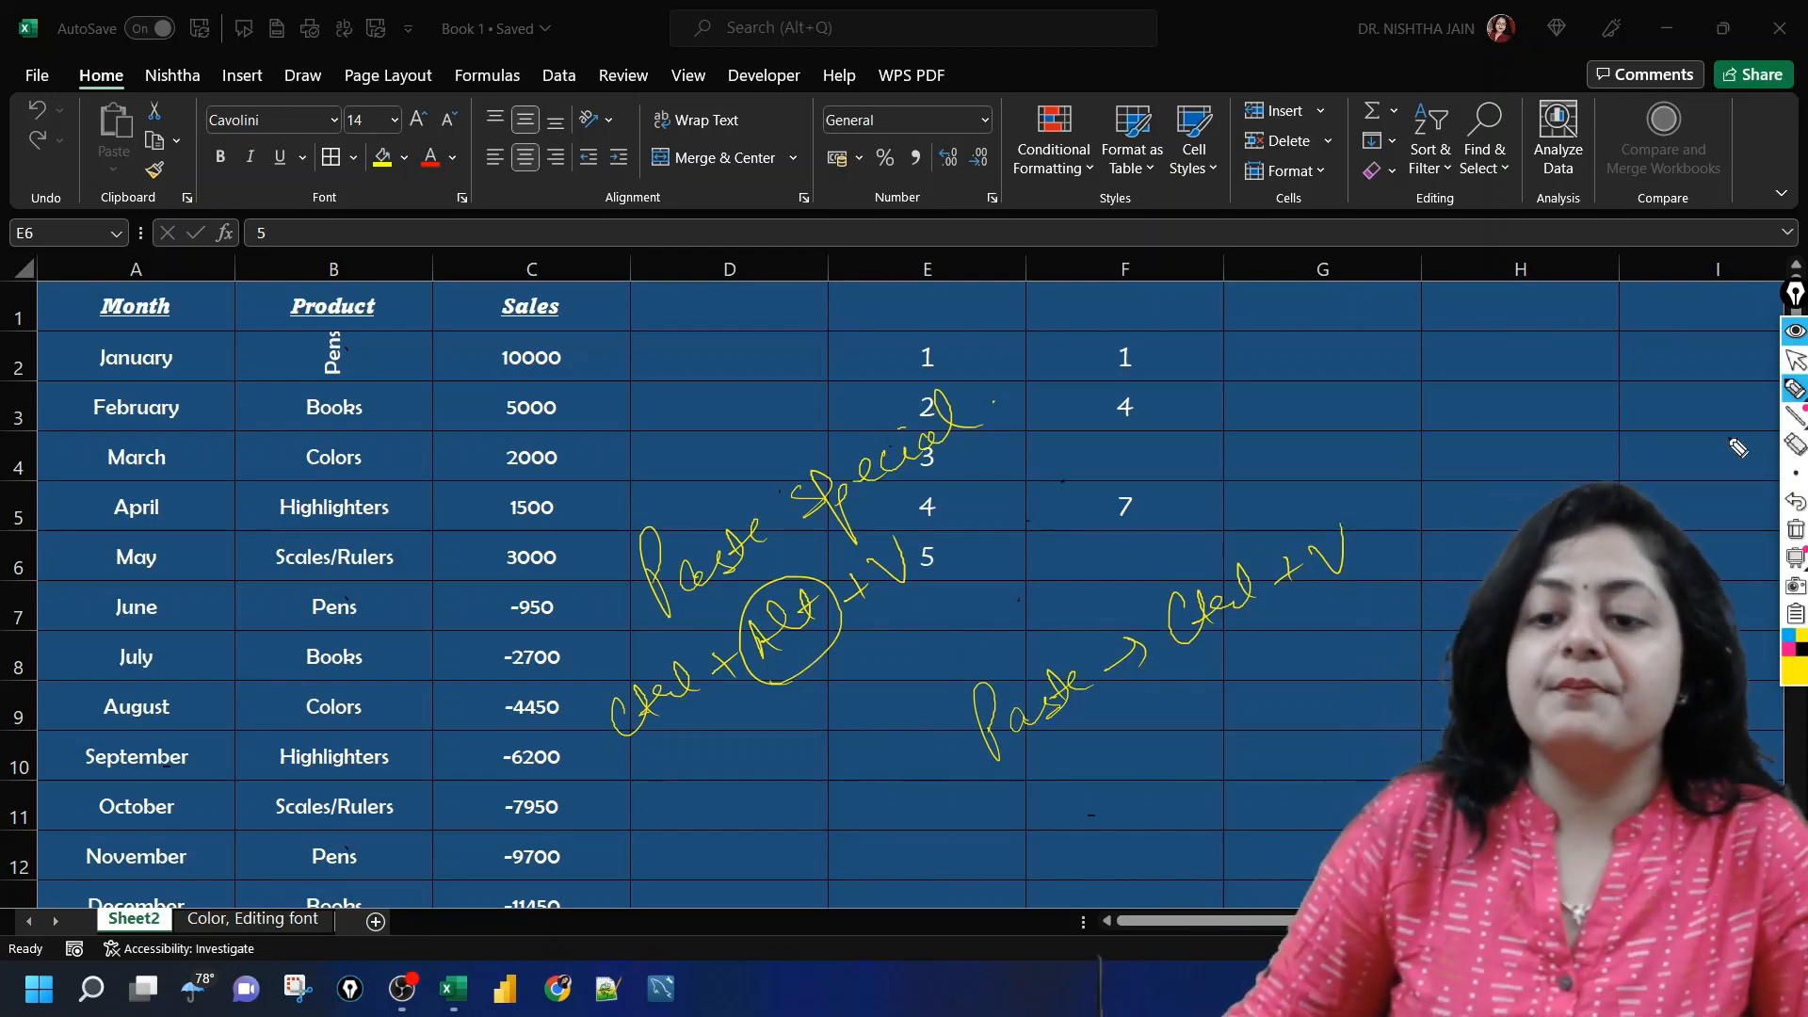
{"action": "left_click", "coordinate": [1796, 530]}
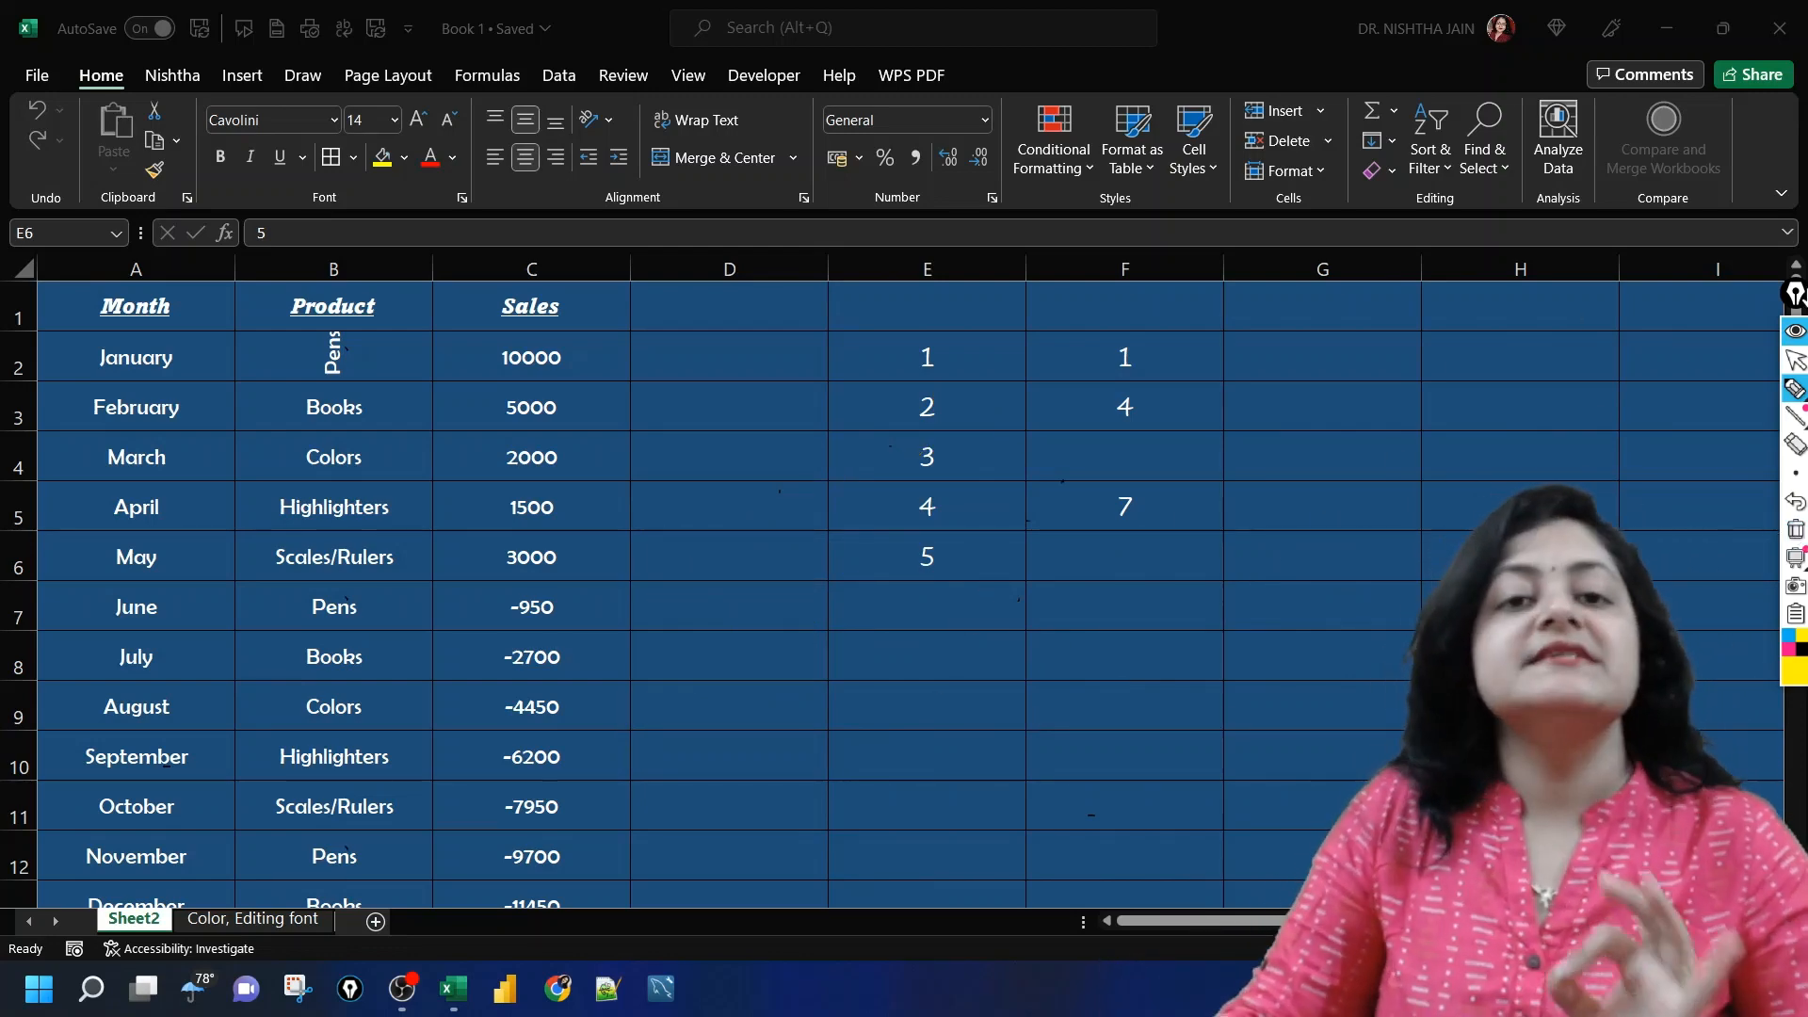
{"action": "left_click", "coordinate": [1796, 360]}
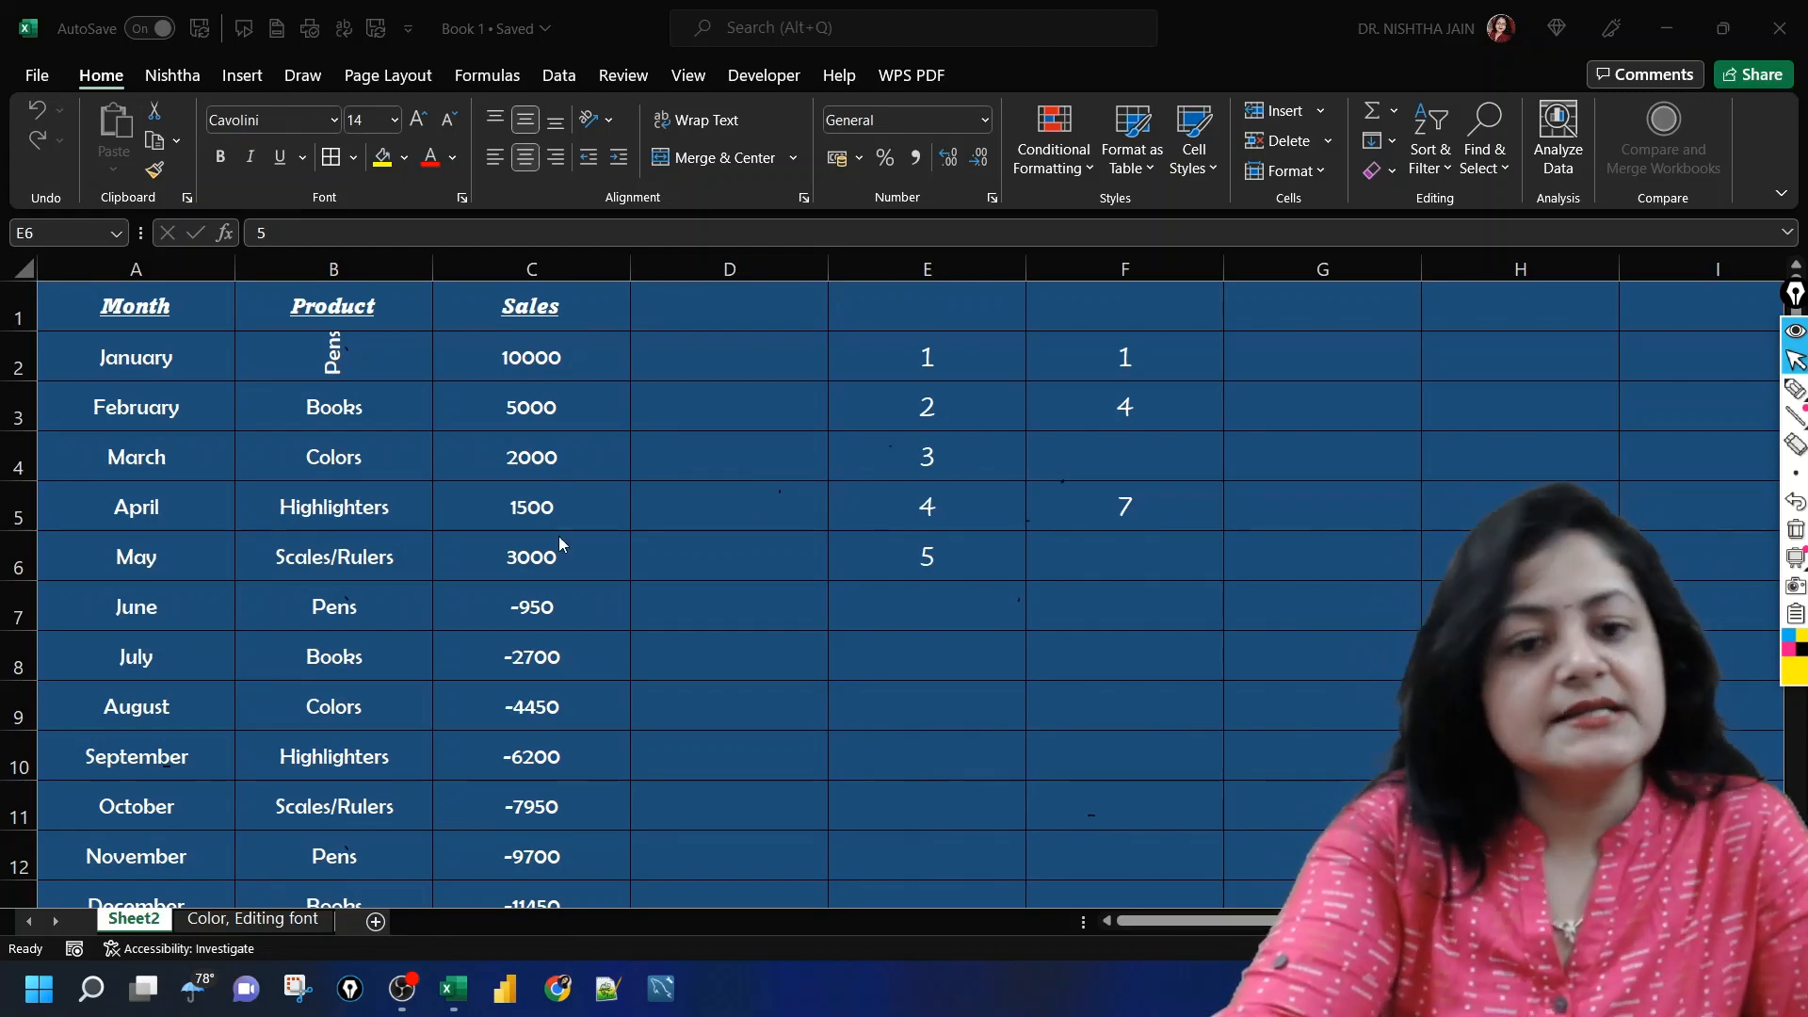
Step: Copy the May sales value in C6 and add it to cell E2 using Paste Special with the Add operation
{"action": "left_click", "coordinate": [557, 561]}
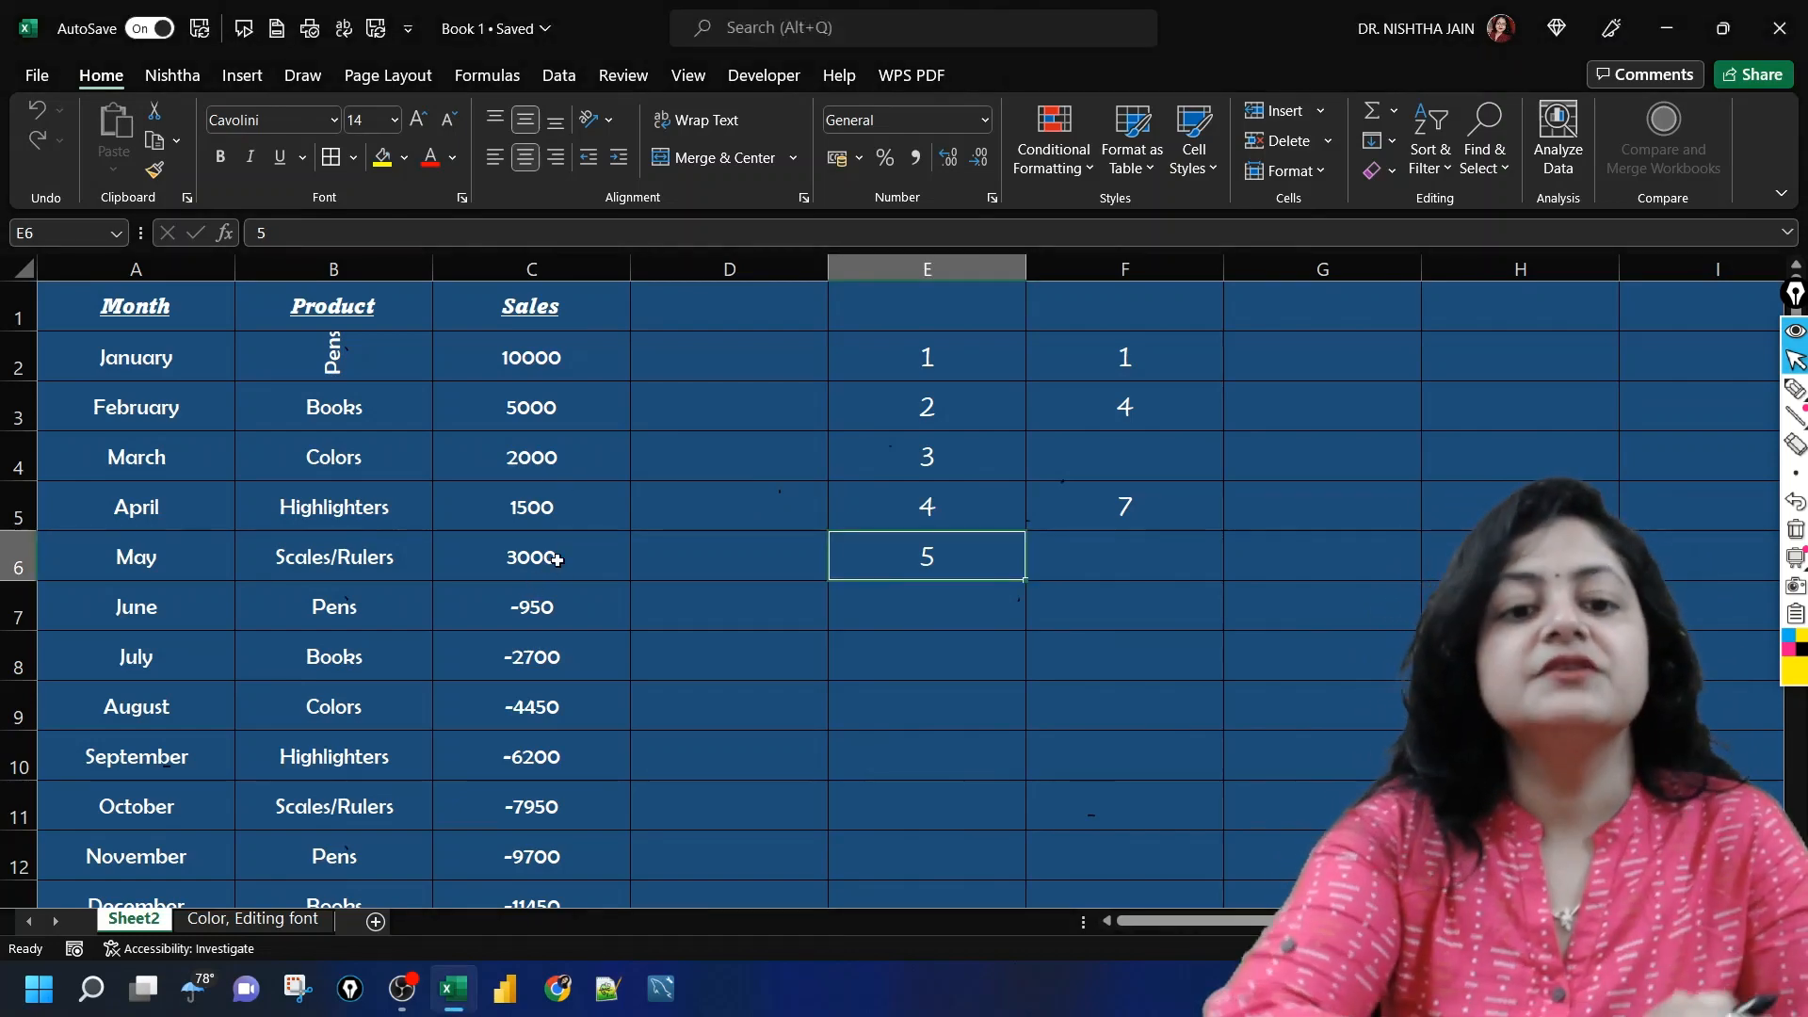
{"action": "left_click", "coordinate": [557, 561]}
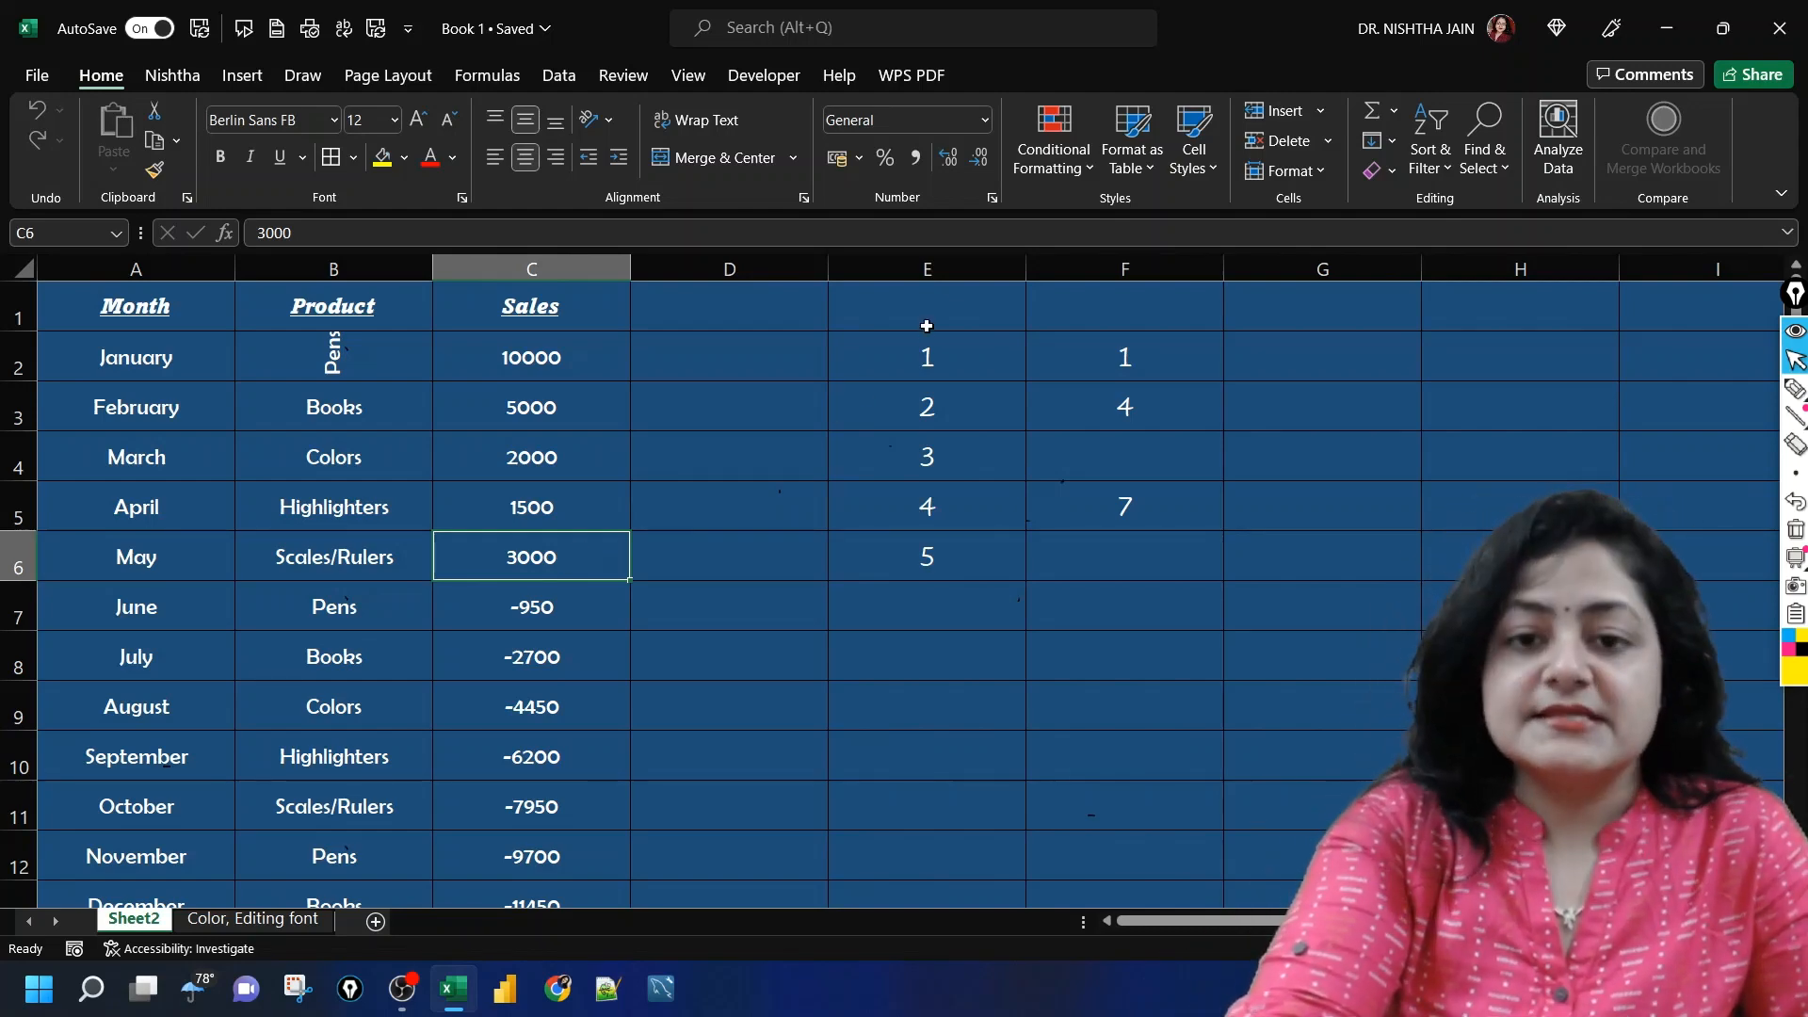
{"action": "left_click", "coordinate": [923, 362]}
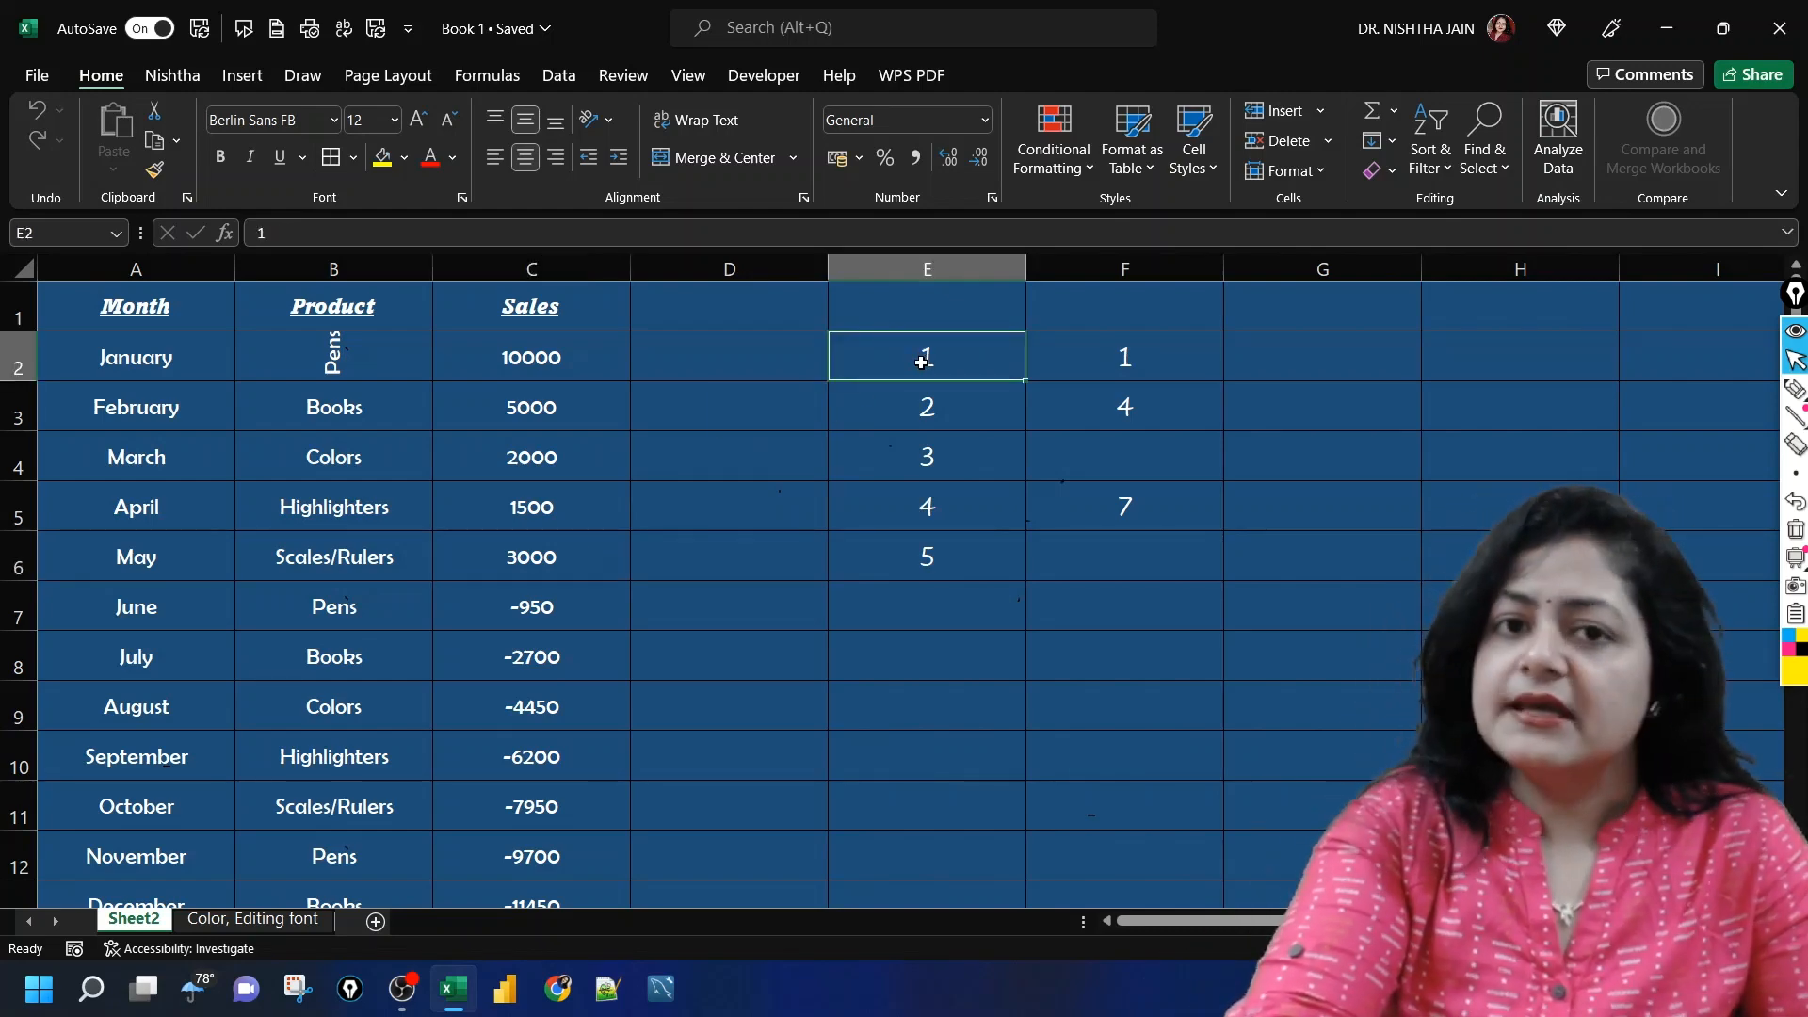
{"action": "left_click", "coordinate": [526, 549]}
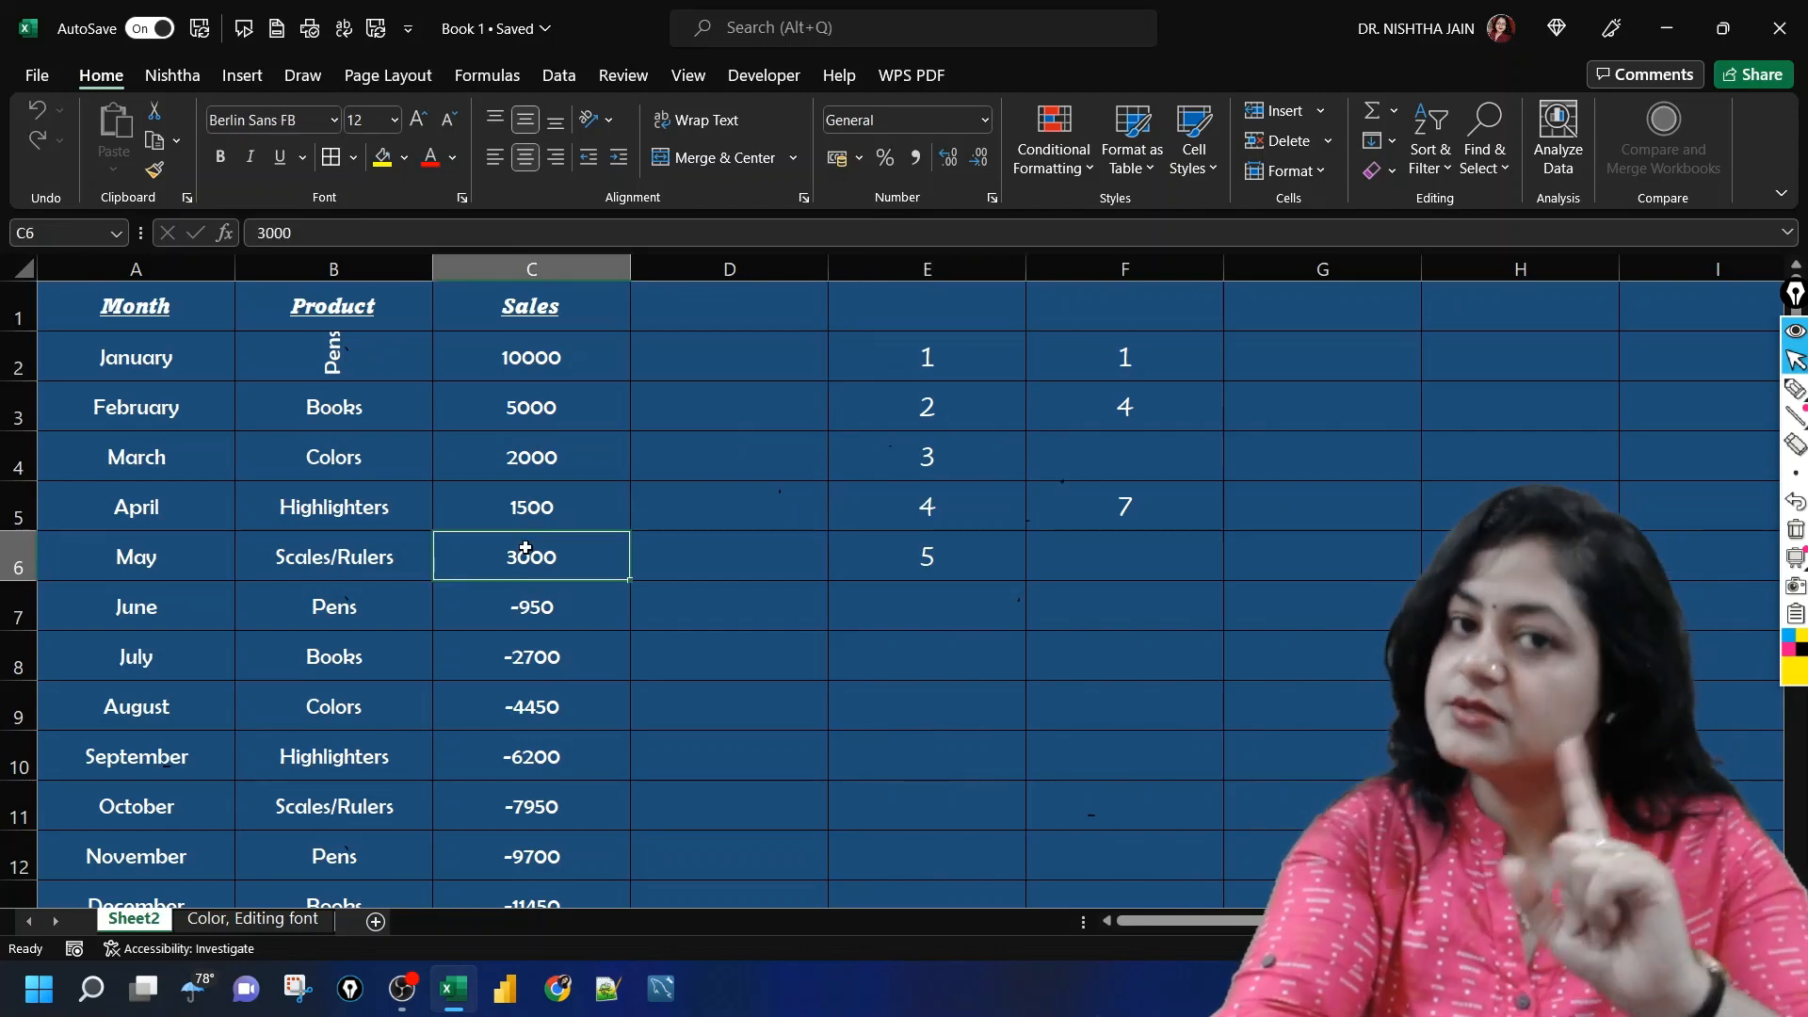
{"action": "key", "text": "ctrl+c"}
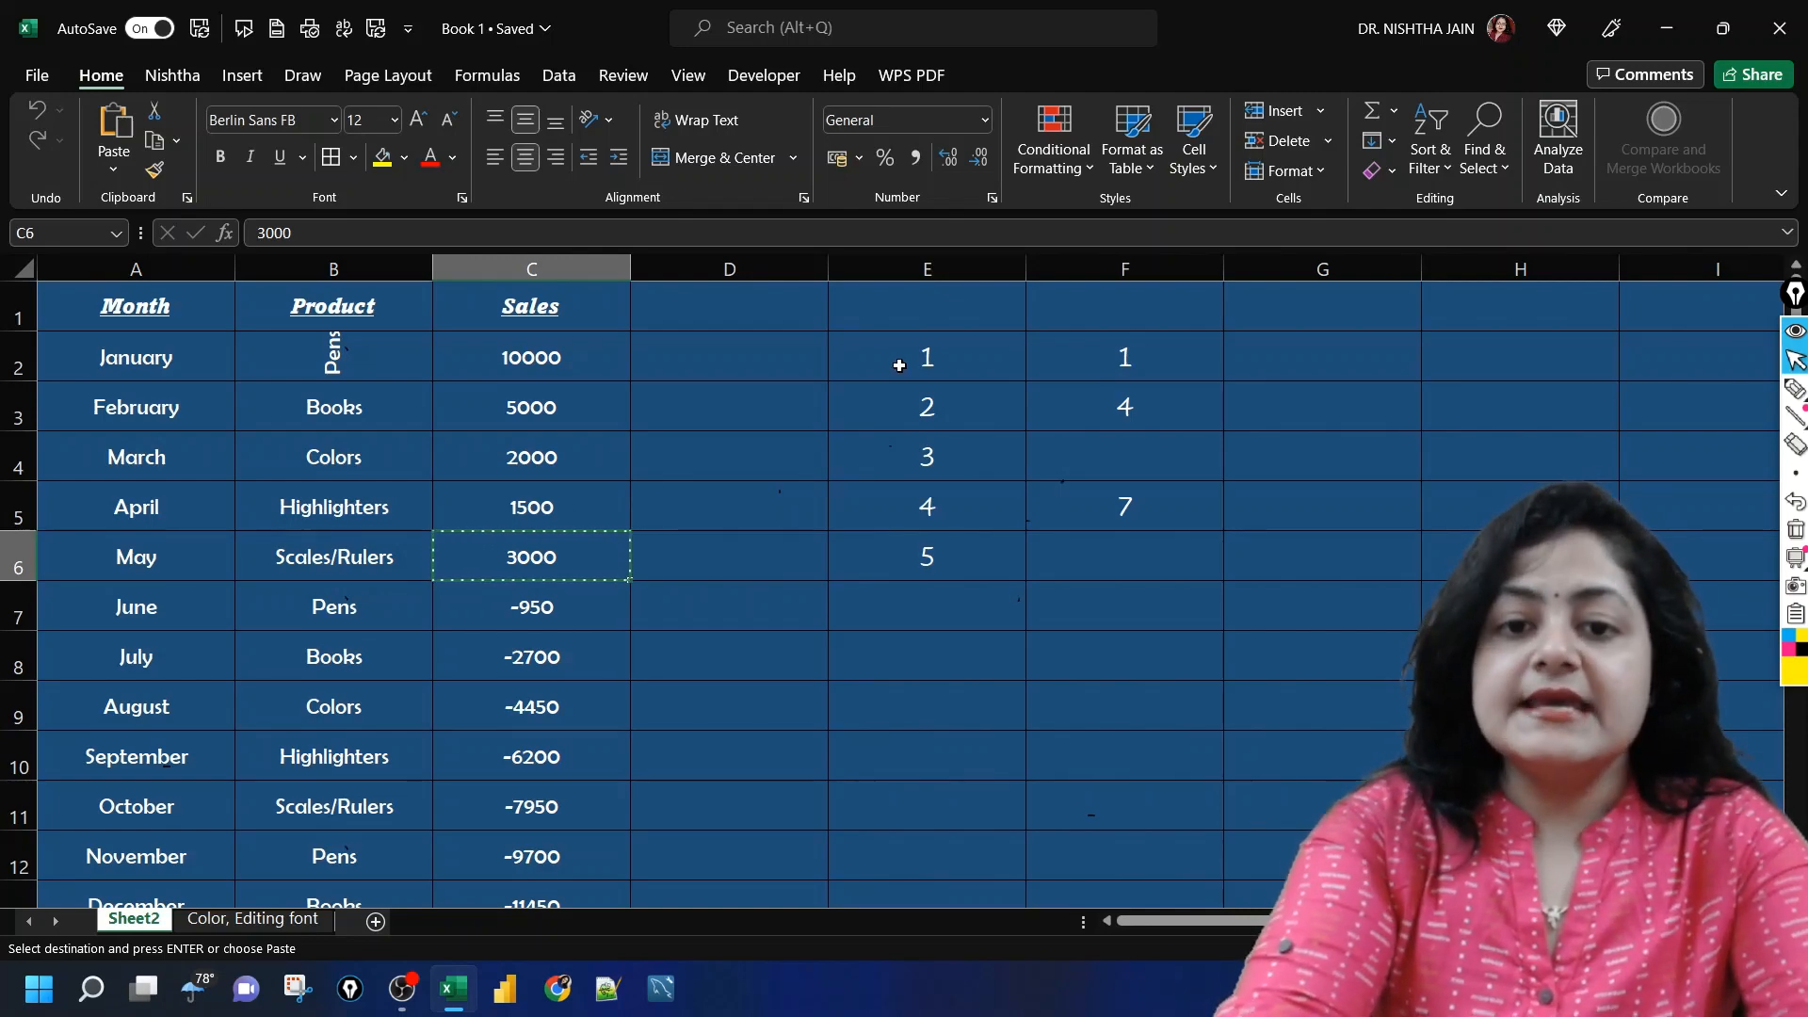
{"action": "left_click", "coordinate": [899, 366]}
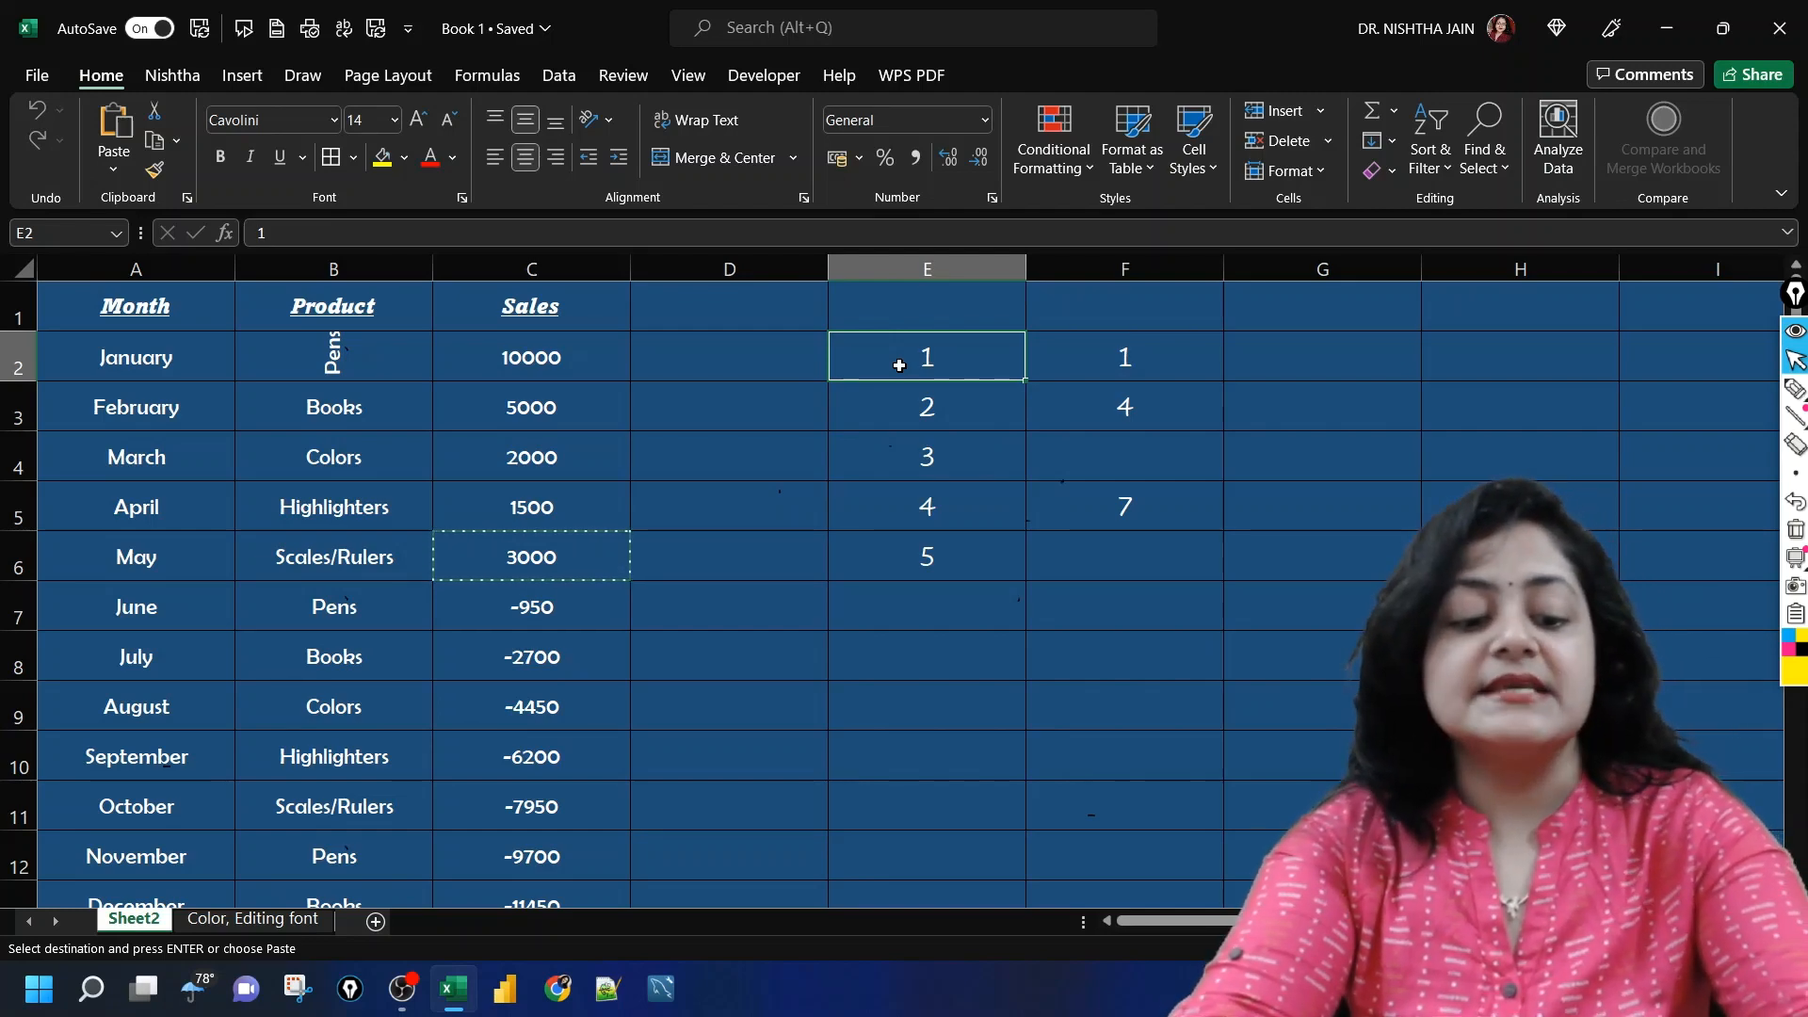
{"action": "key", "text": "ctrl+alt+v"}
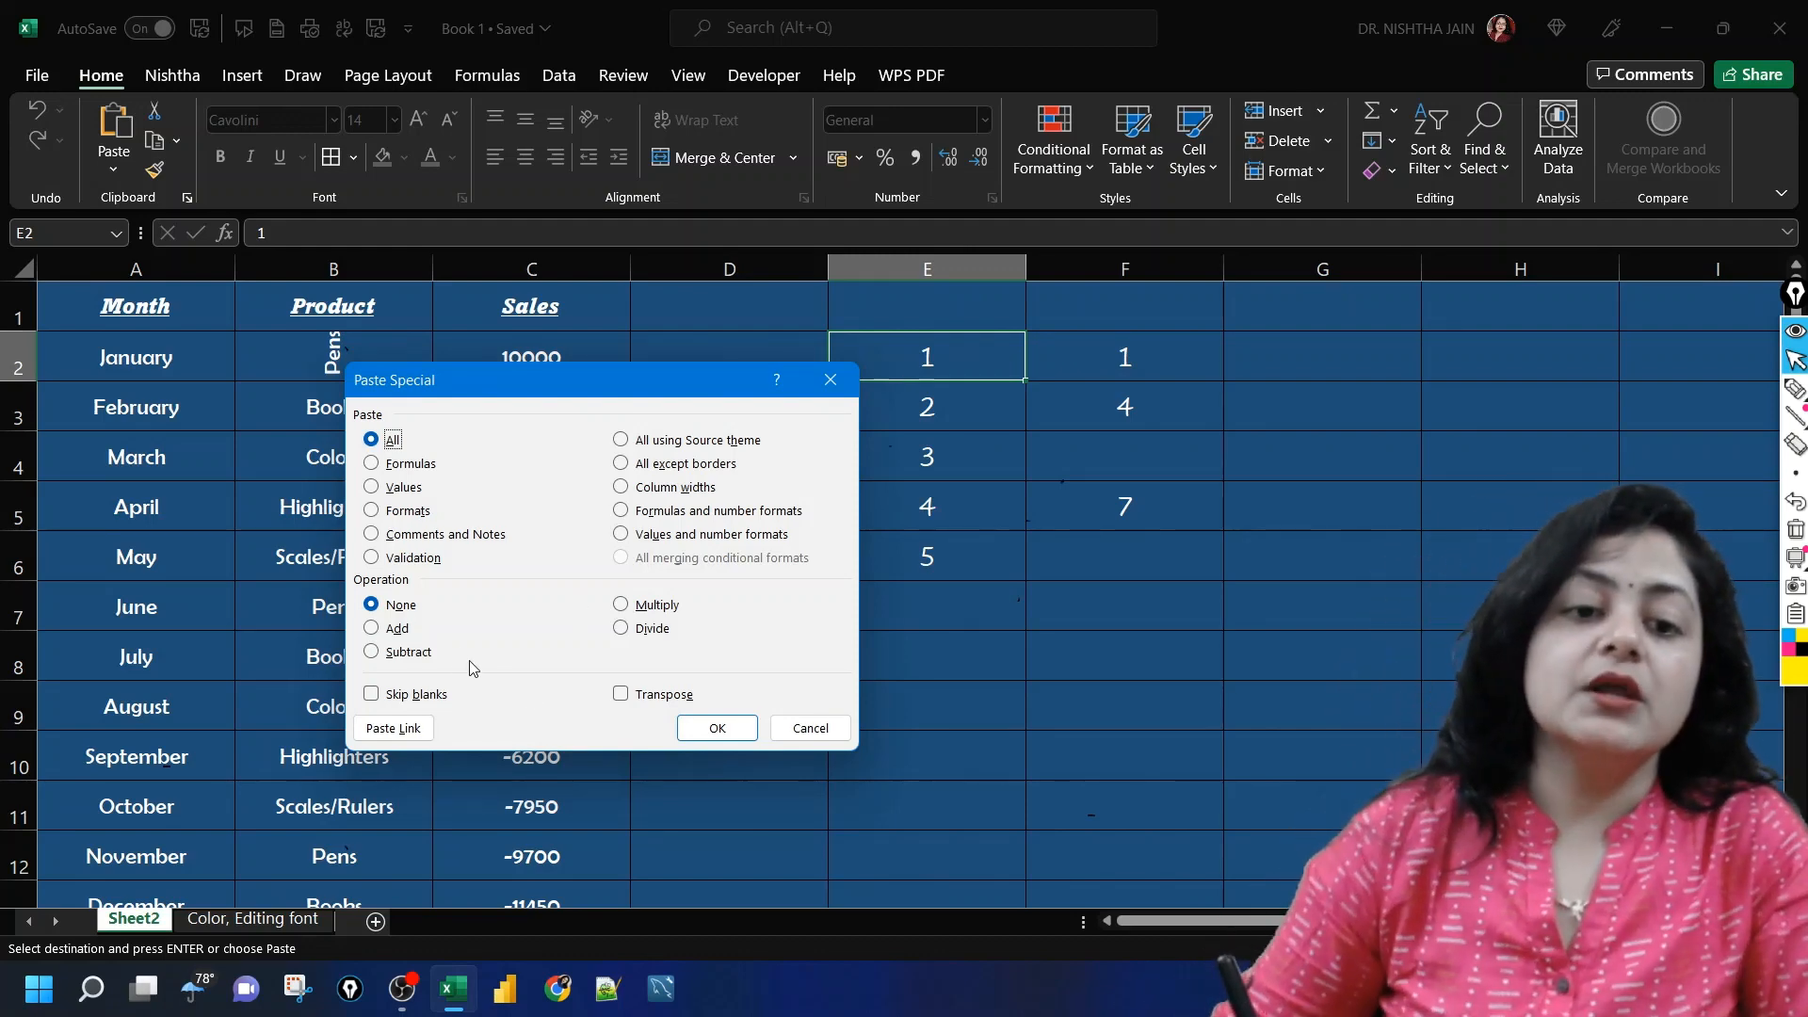
{"action": "left_click", "coordinate": [381, 628]}
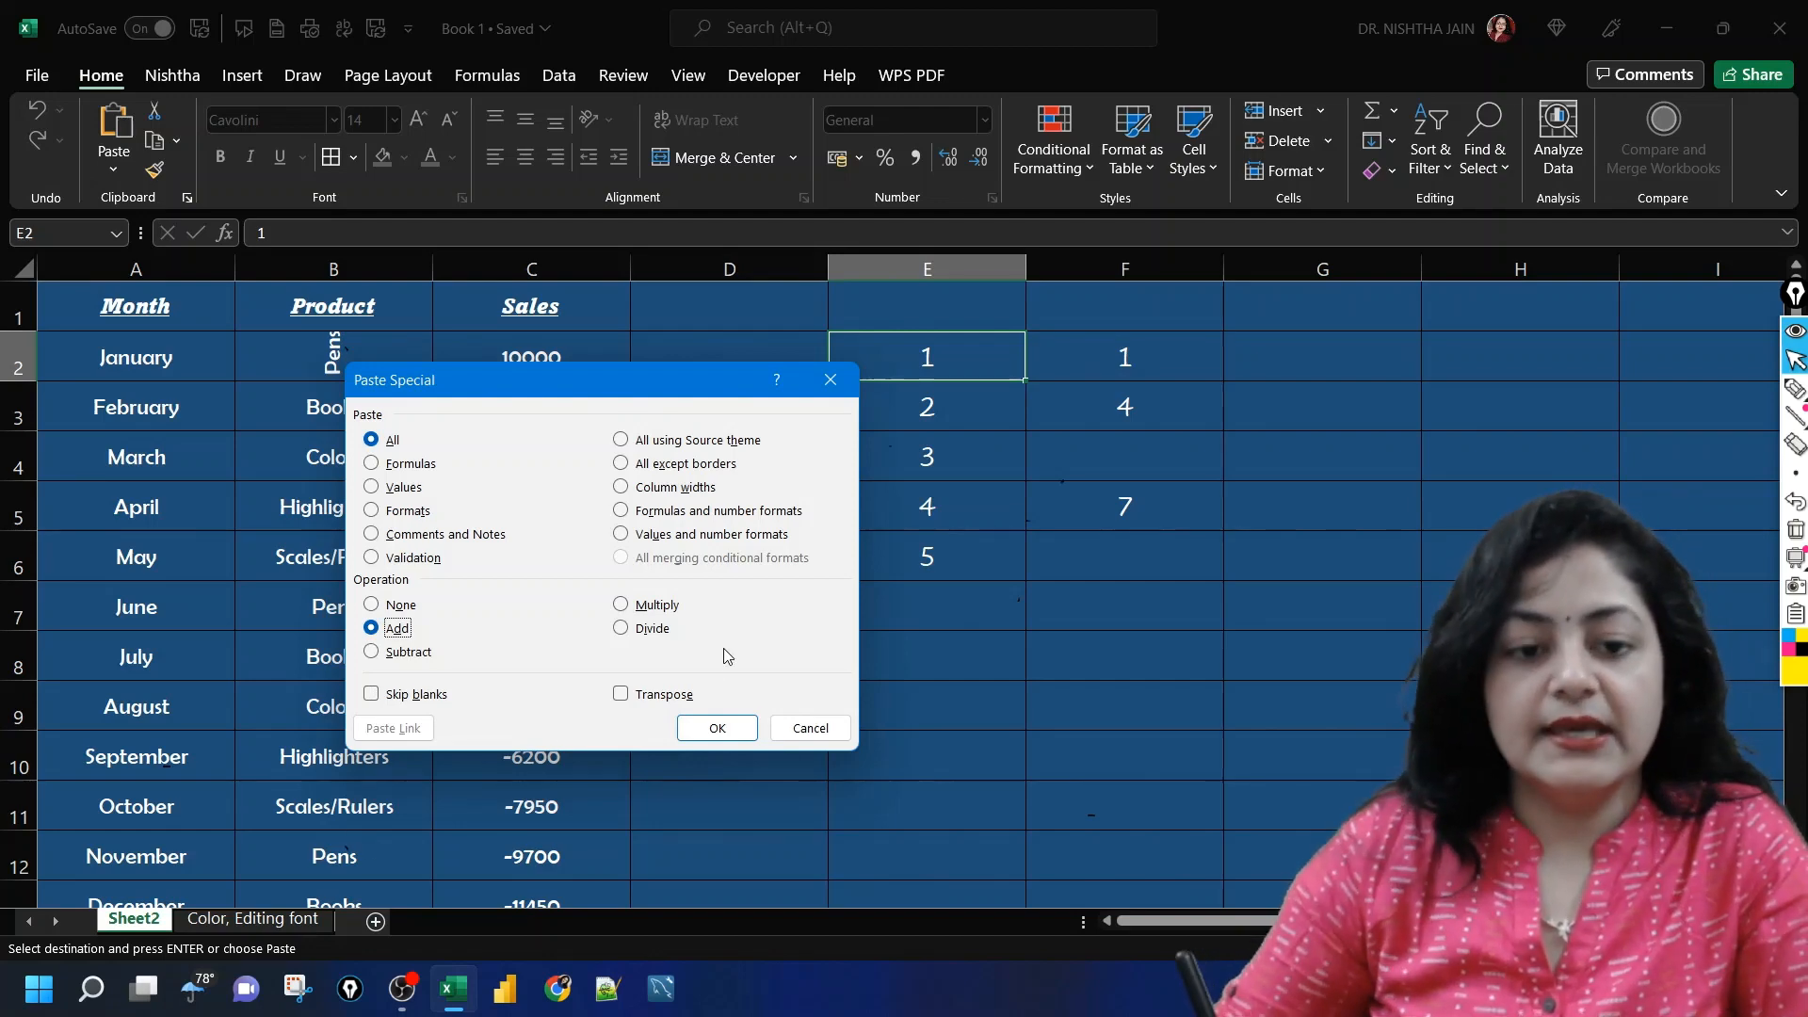
{"action": "left_click", "coordinate": [718, 728]}
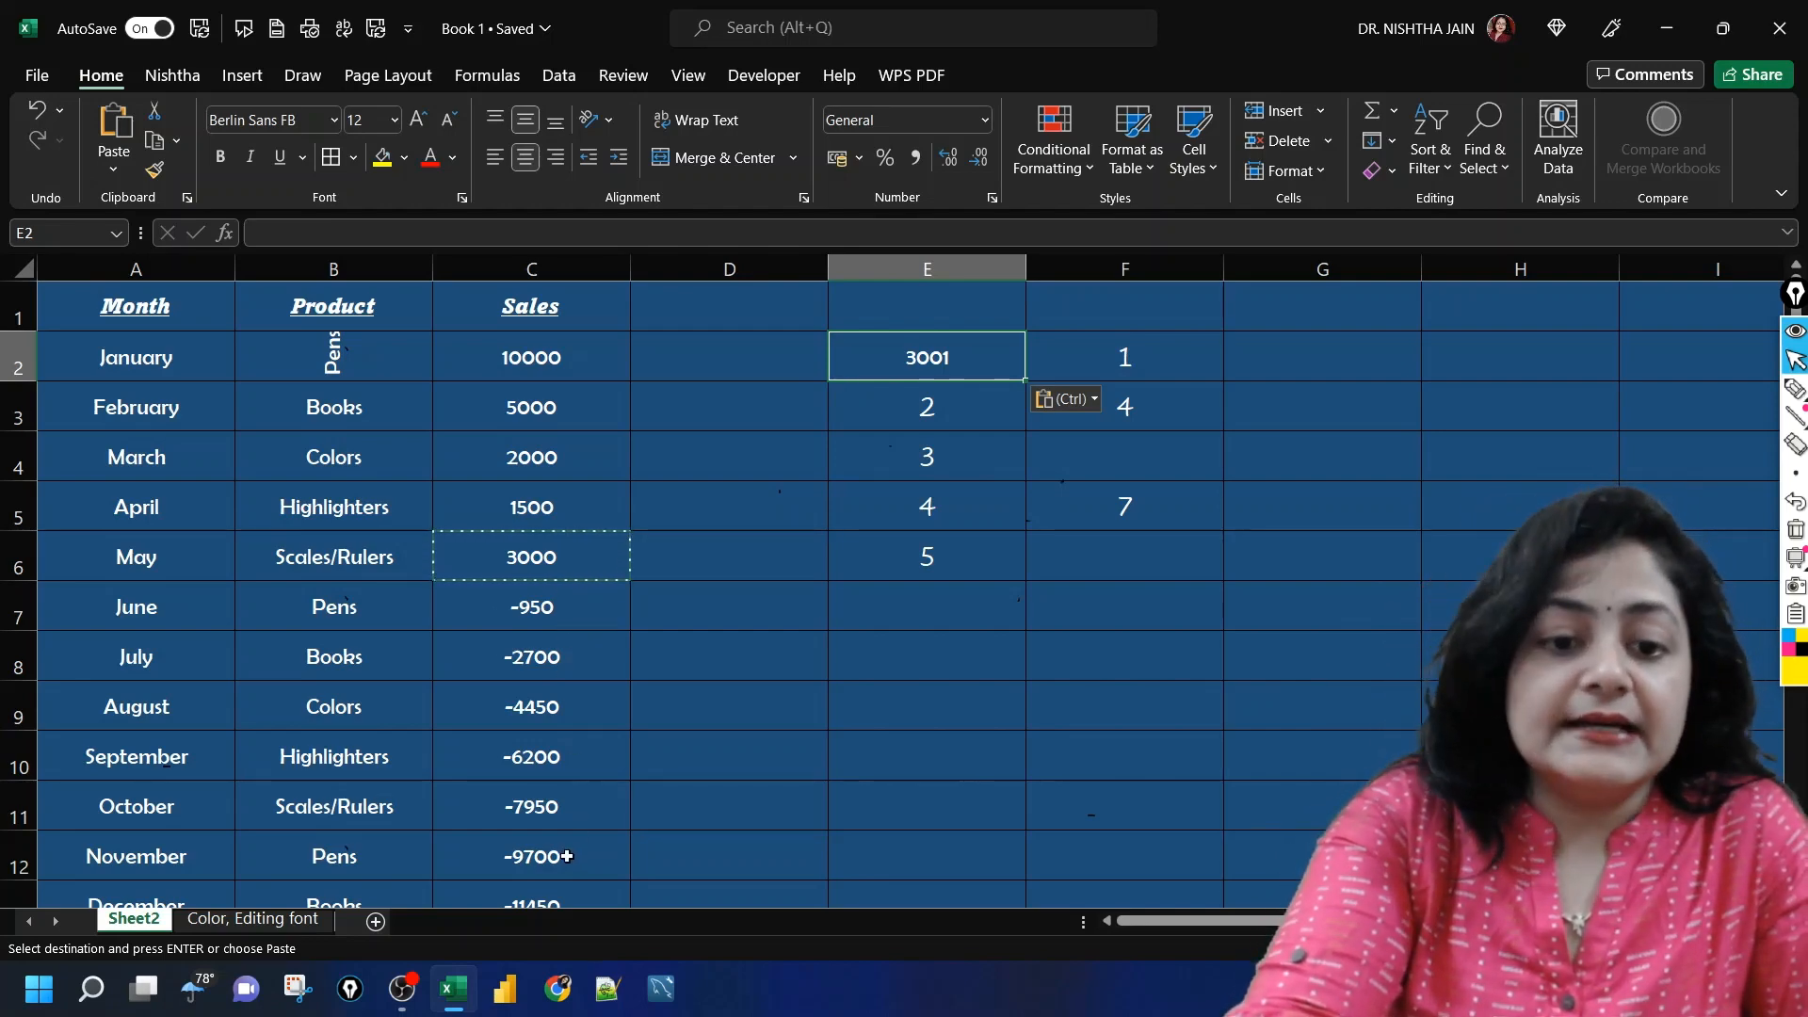
Step: Copy the March sales value in C4 and multiply cell E6 by it using Paste Special with the Multiply operation
{"action": "left_click", "coordinate": [489, 465]}
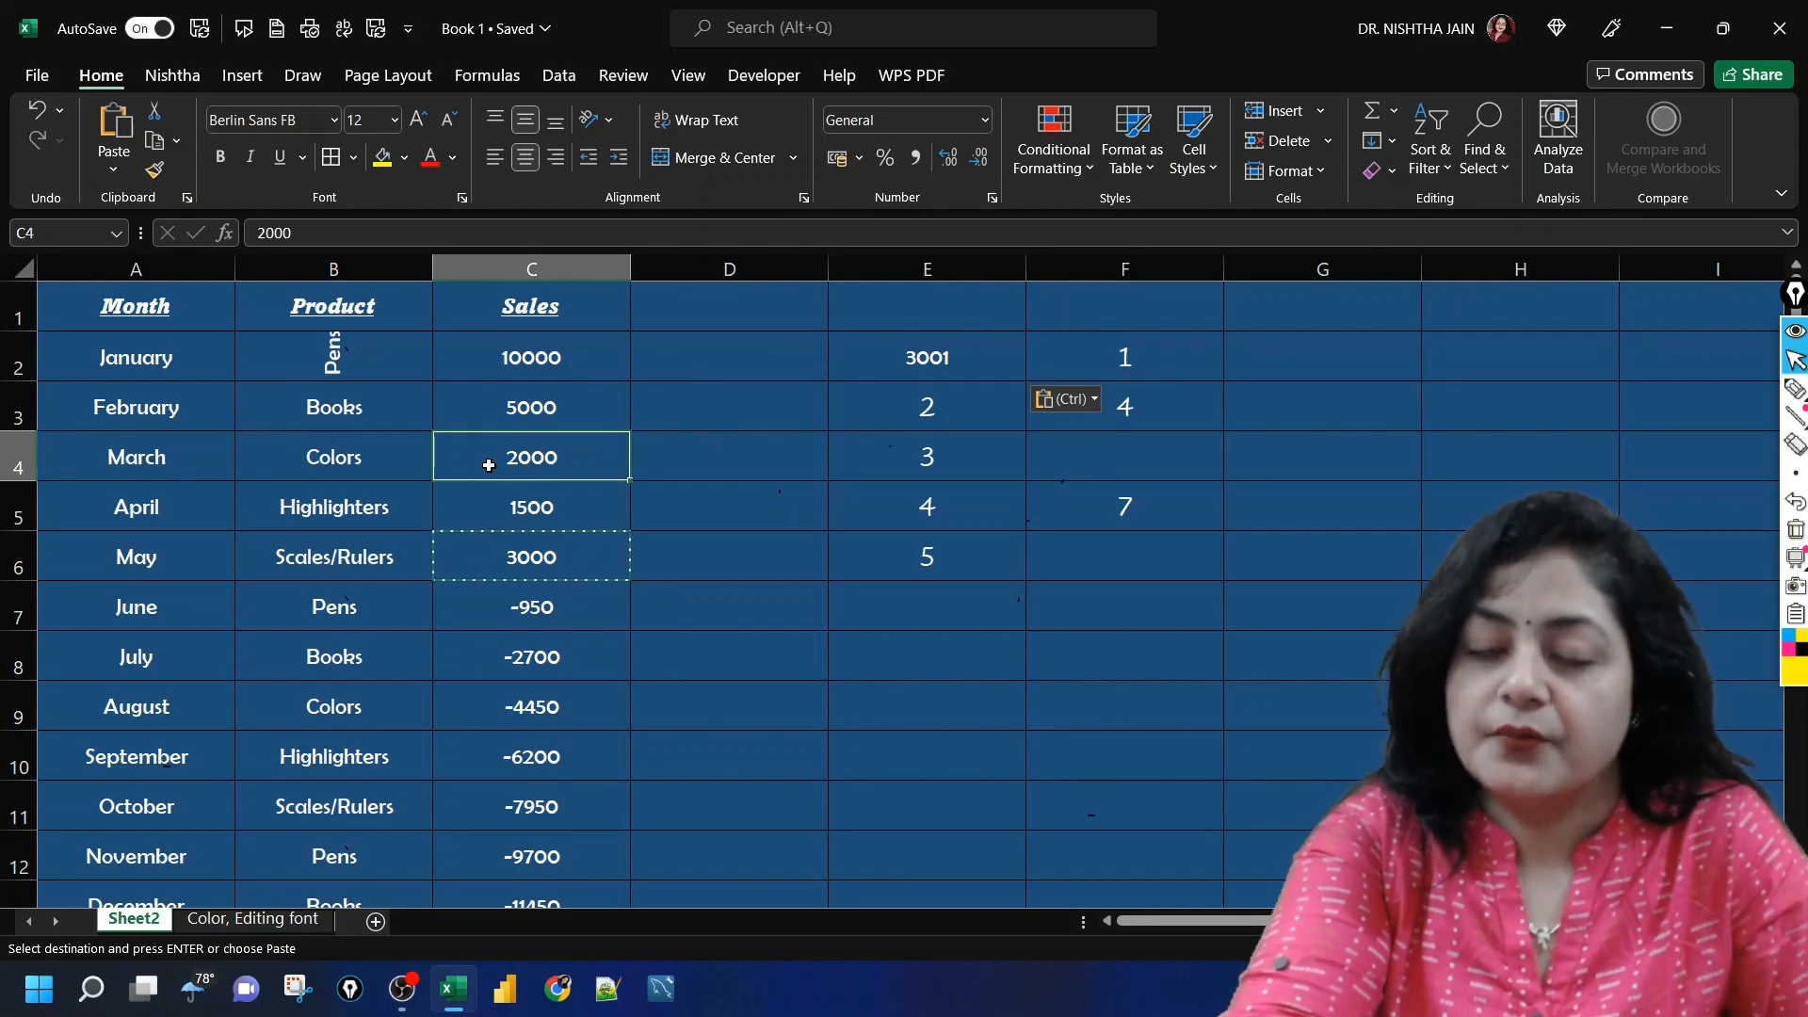
{"action": "key", "text": "ctrl+c"}
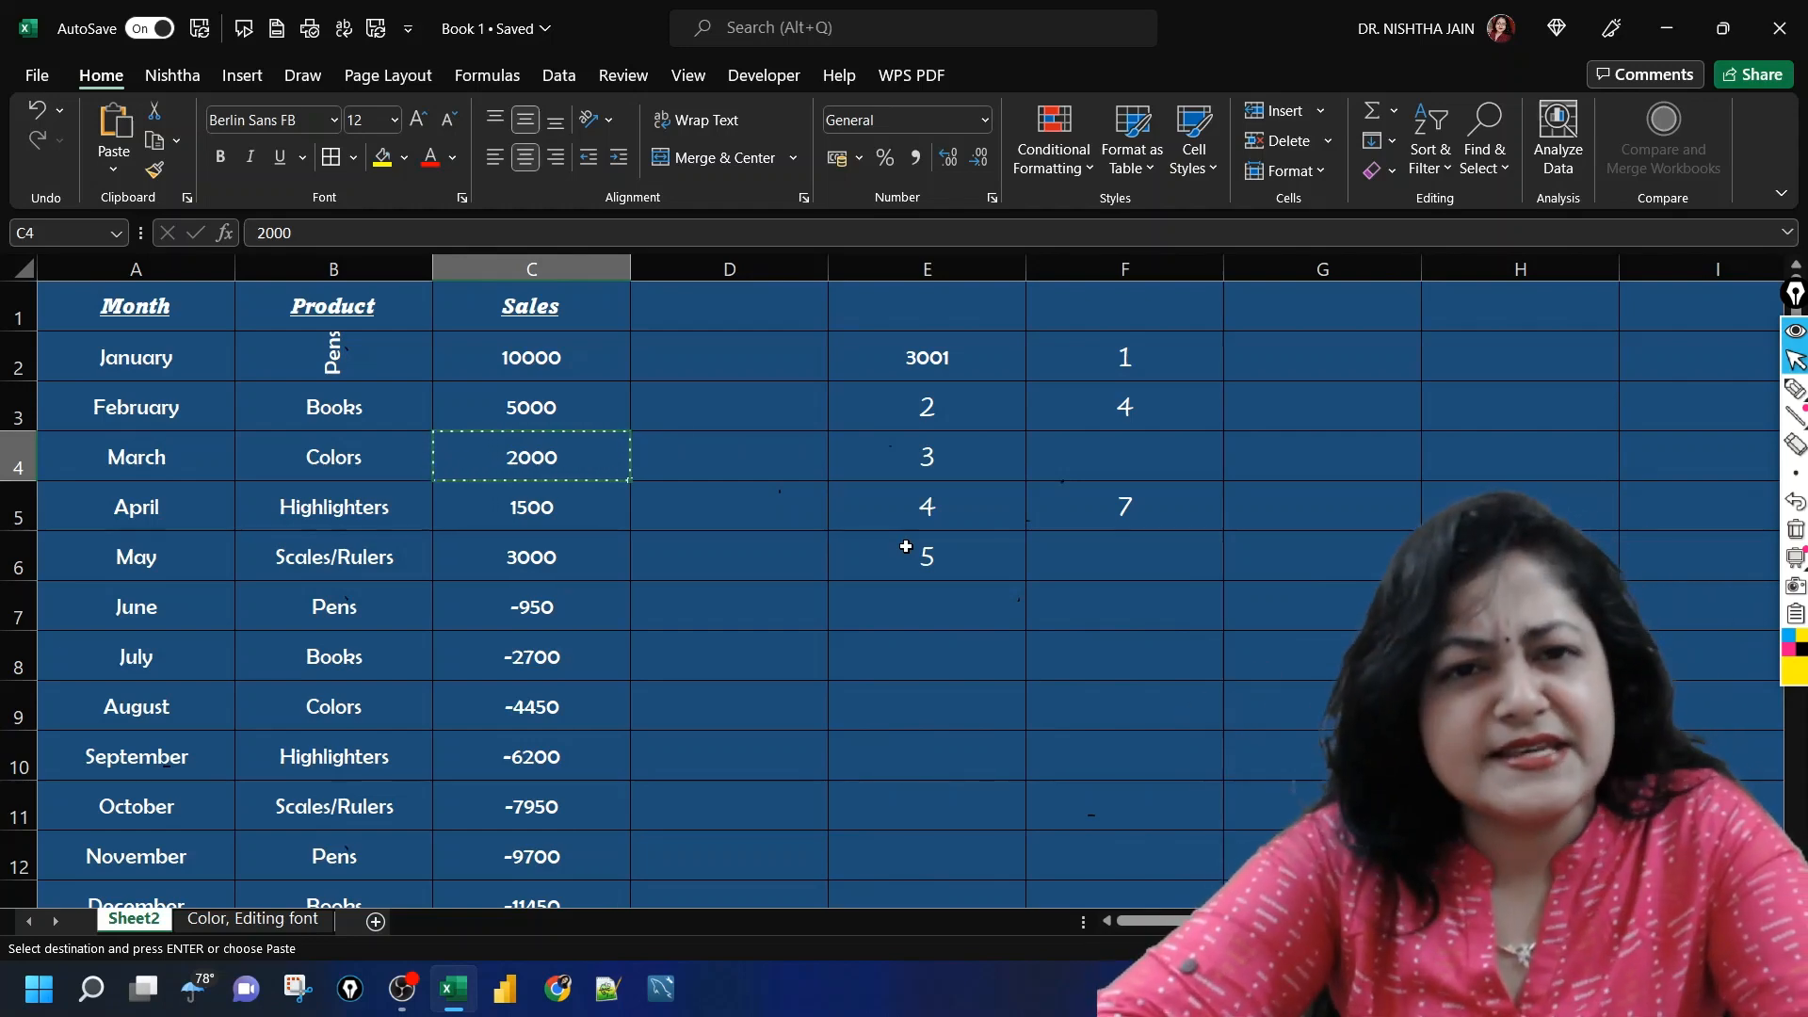
{"action": "left_click", "coordinate": [975, 557]}
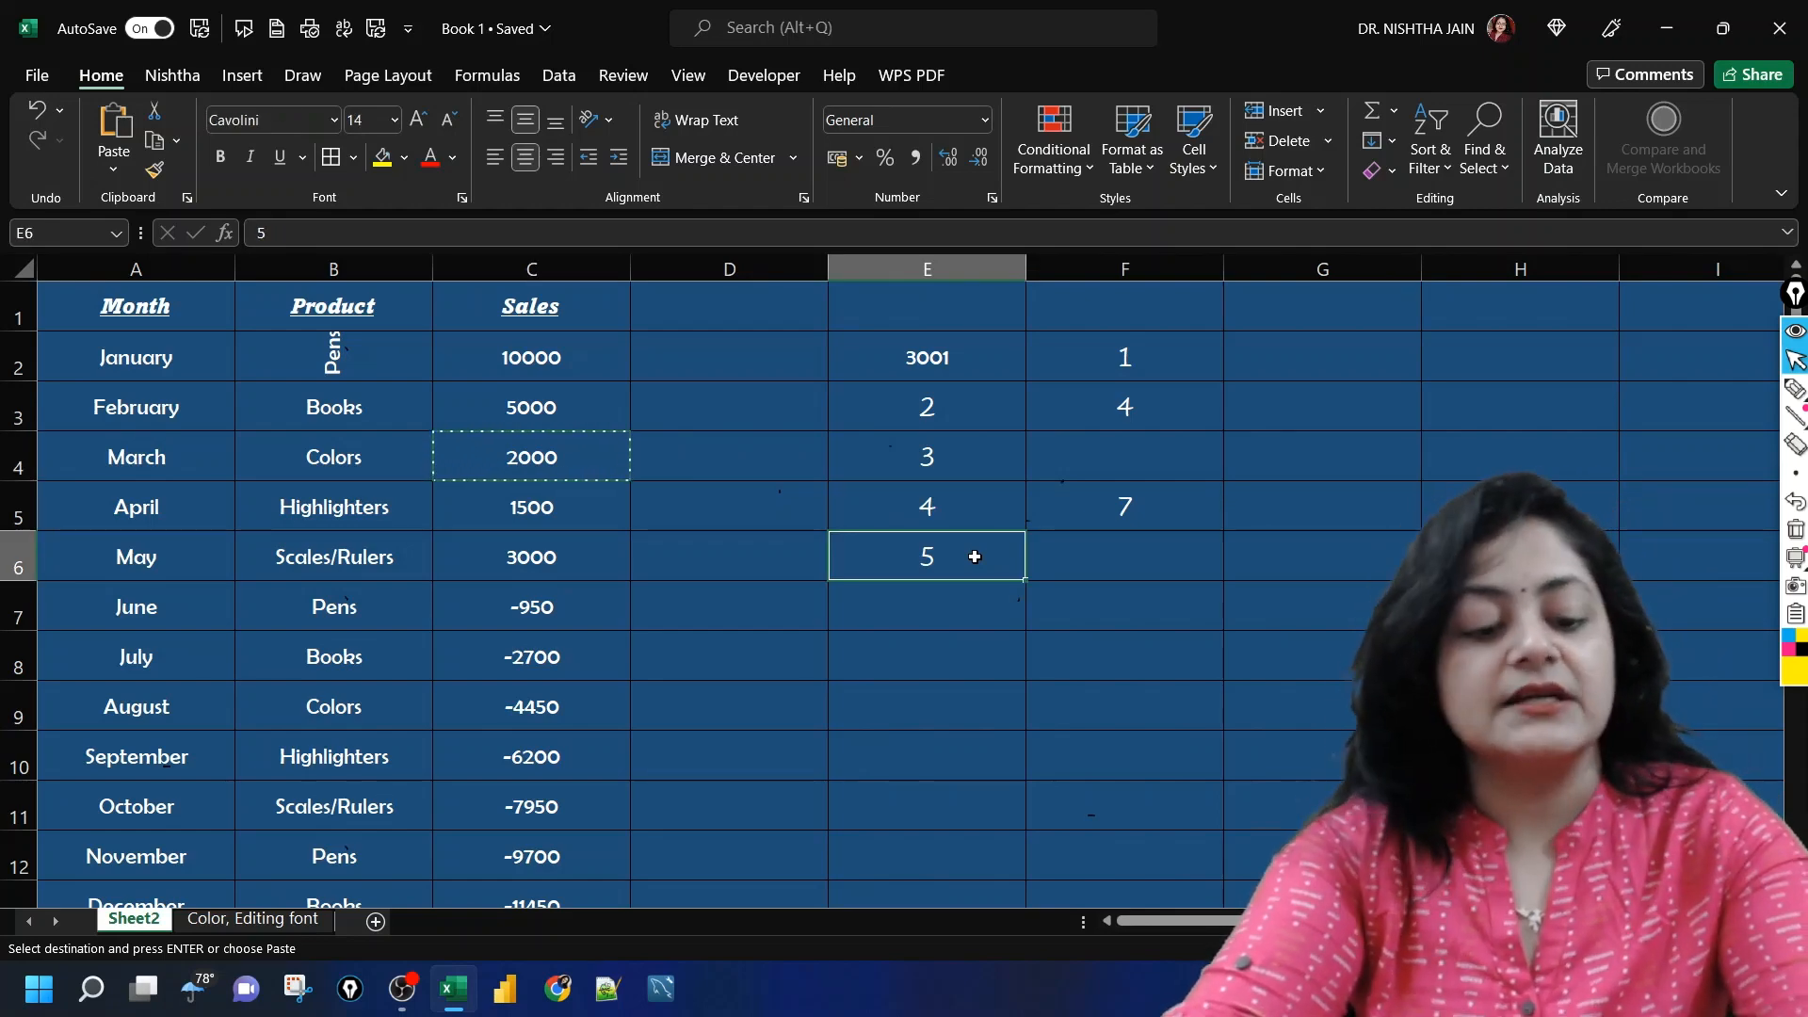
{"action": "key", "text": "ctrl+alt+v"}
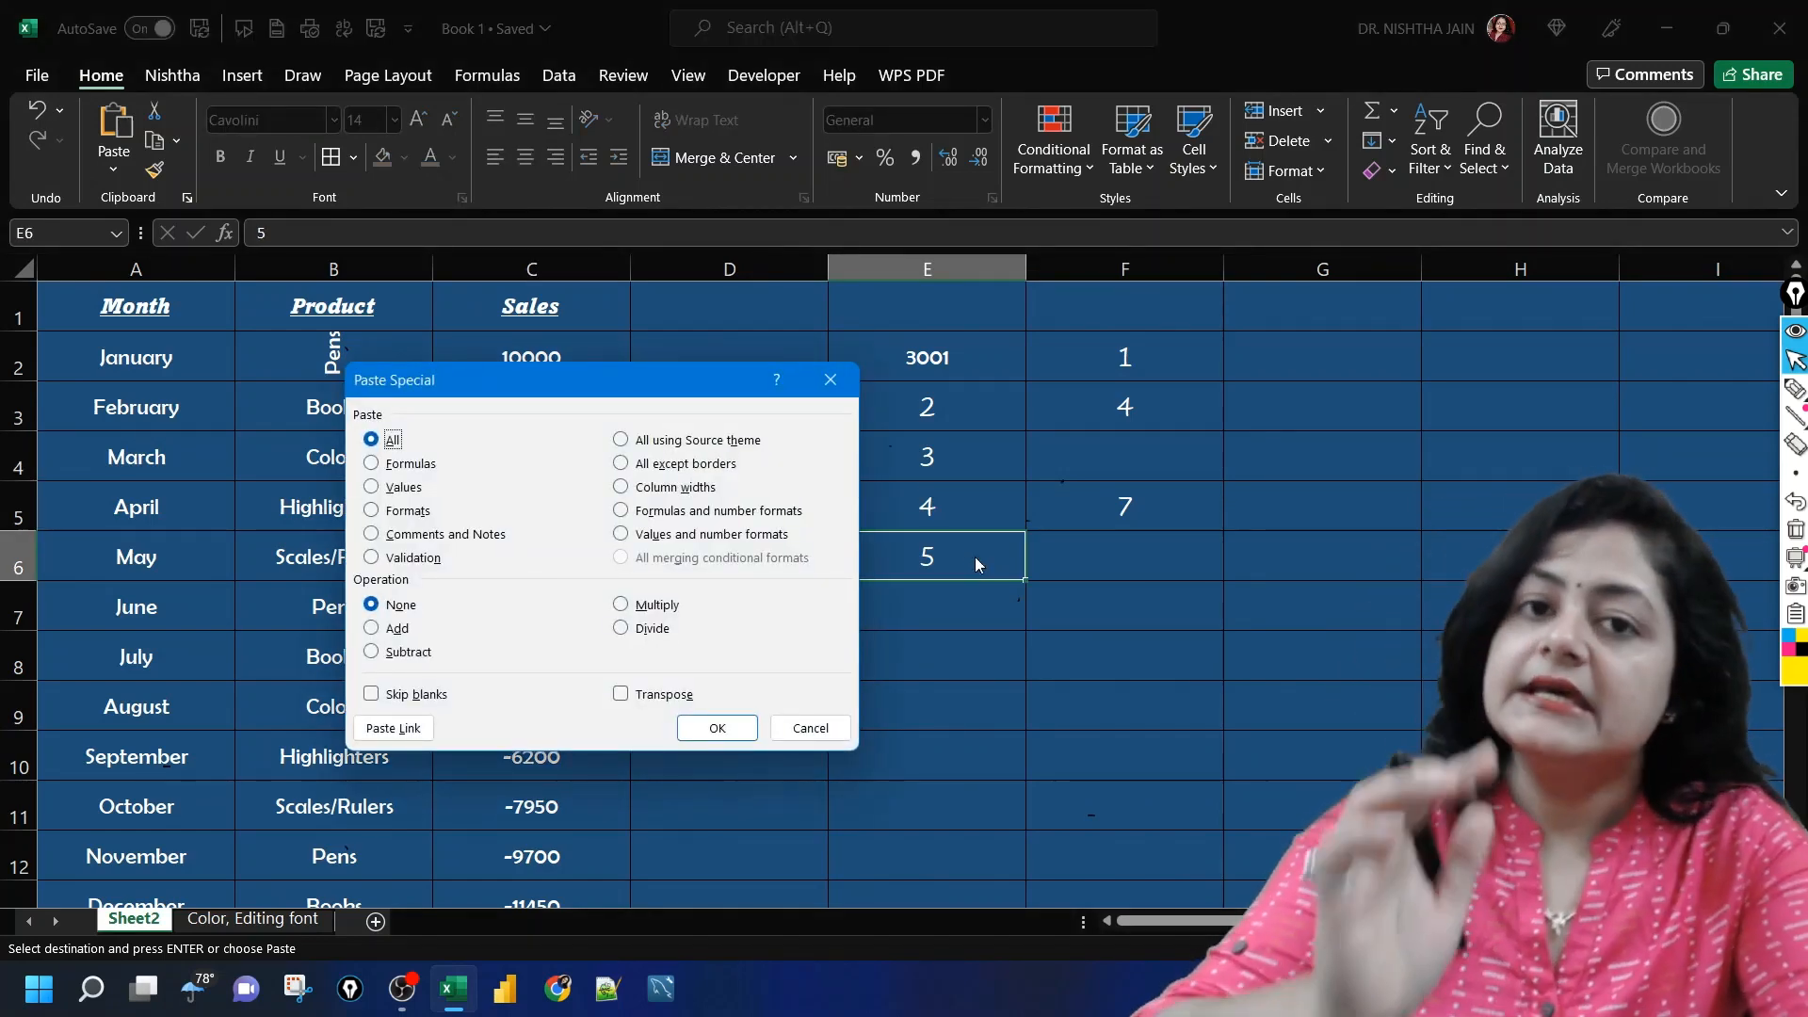
{"action": "left_click", "coordinate": [626, 606]}
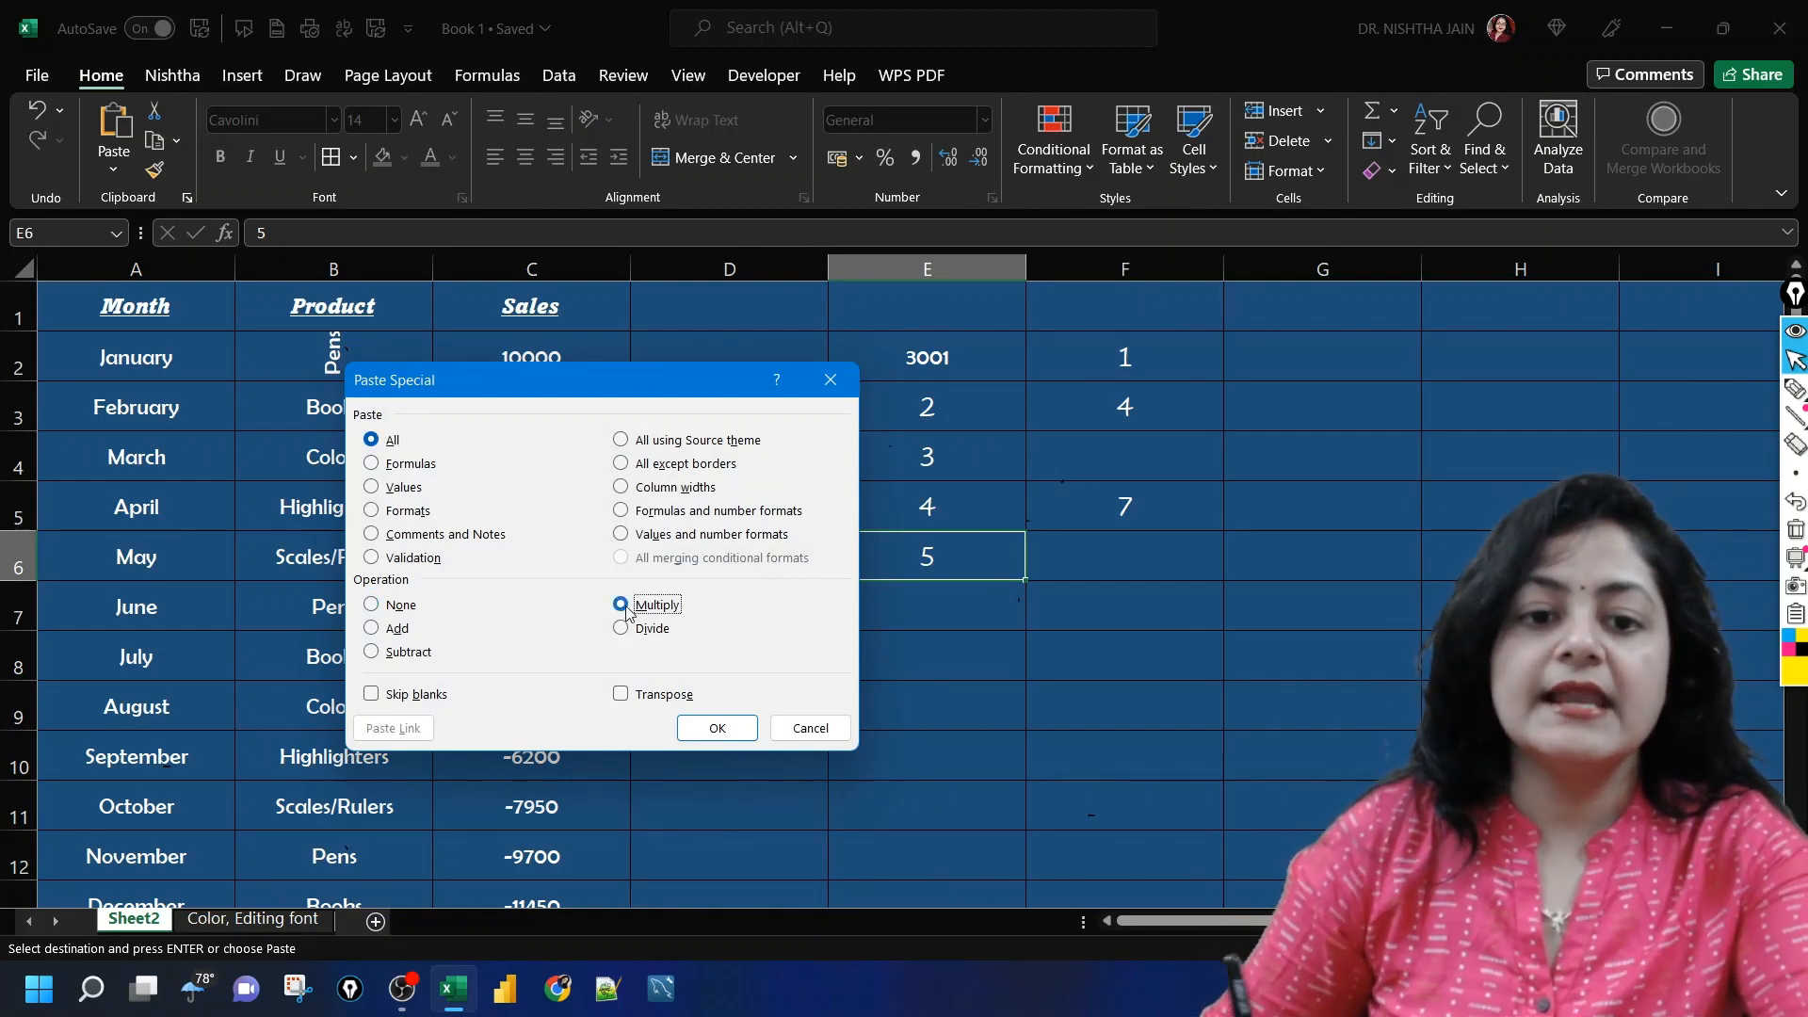
{"action": "left_click", "coordinate": [718, 728]}
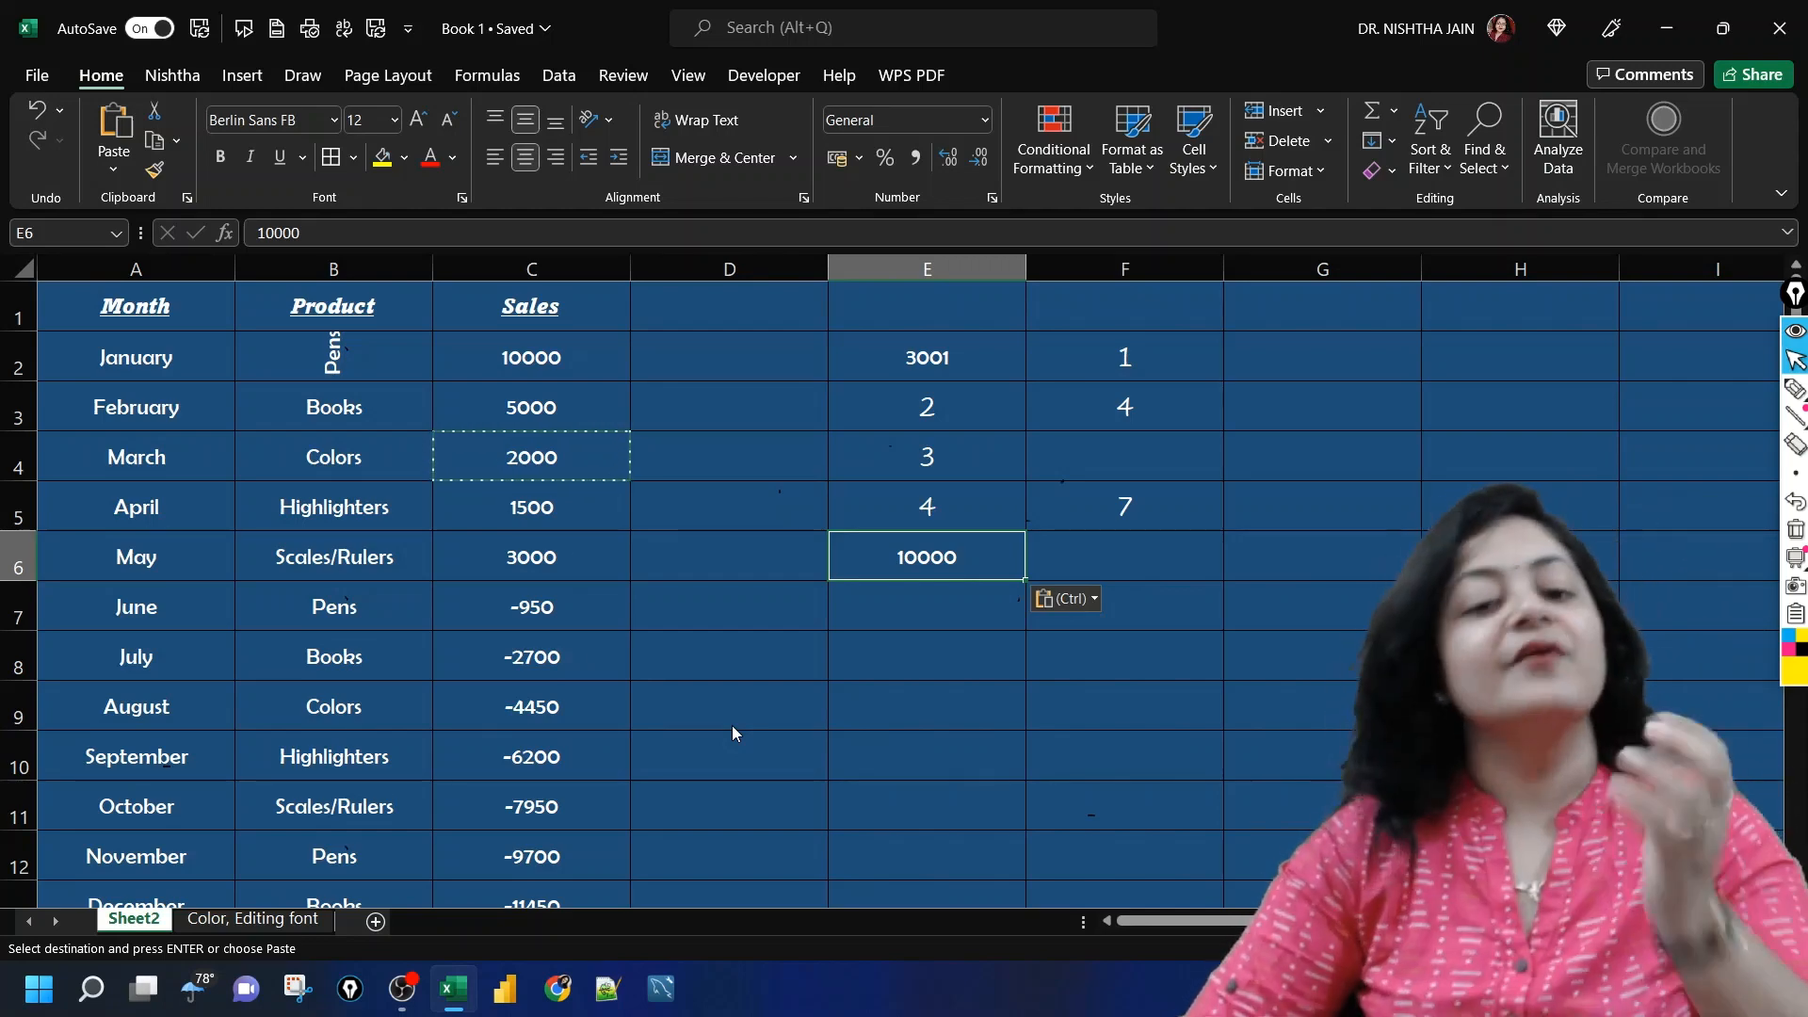
Step: Examine the Paste Special options for cell D7 with the dialog moved off the sales table, and close it without pasting
{"action": "left_click", "coordinate": [754, 684]}
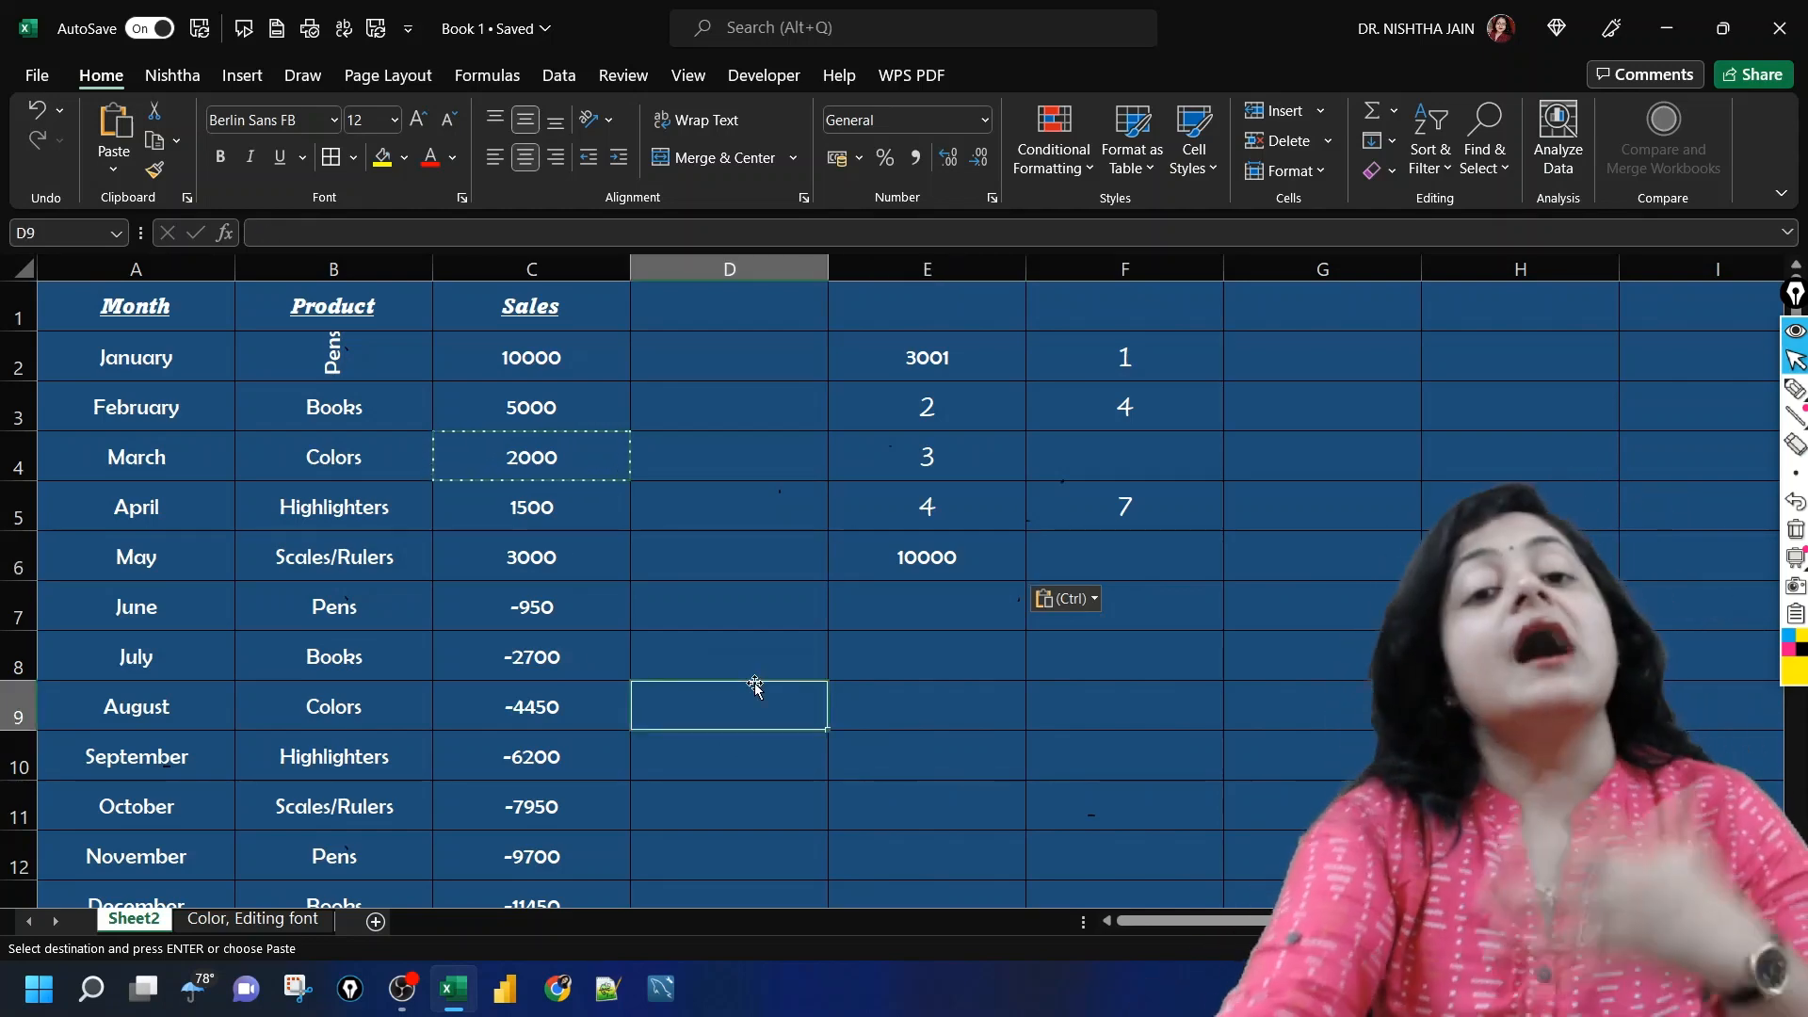
{"action": "left_click", "coordinate": [772, 585]}
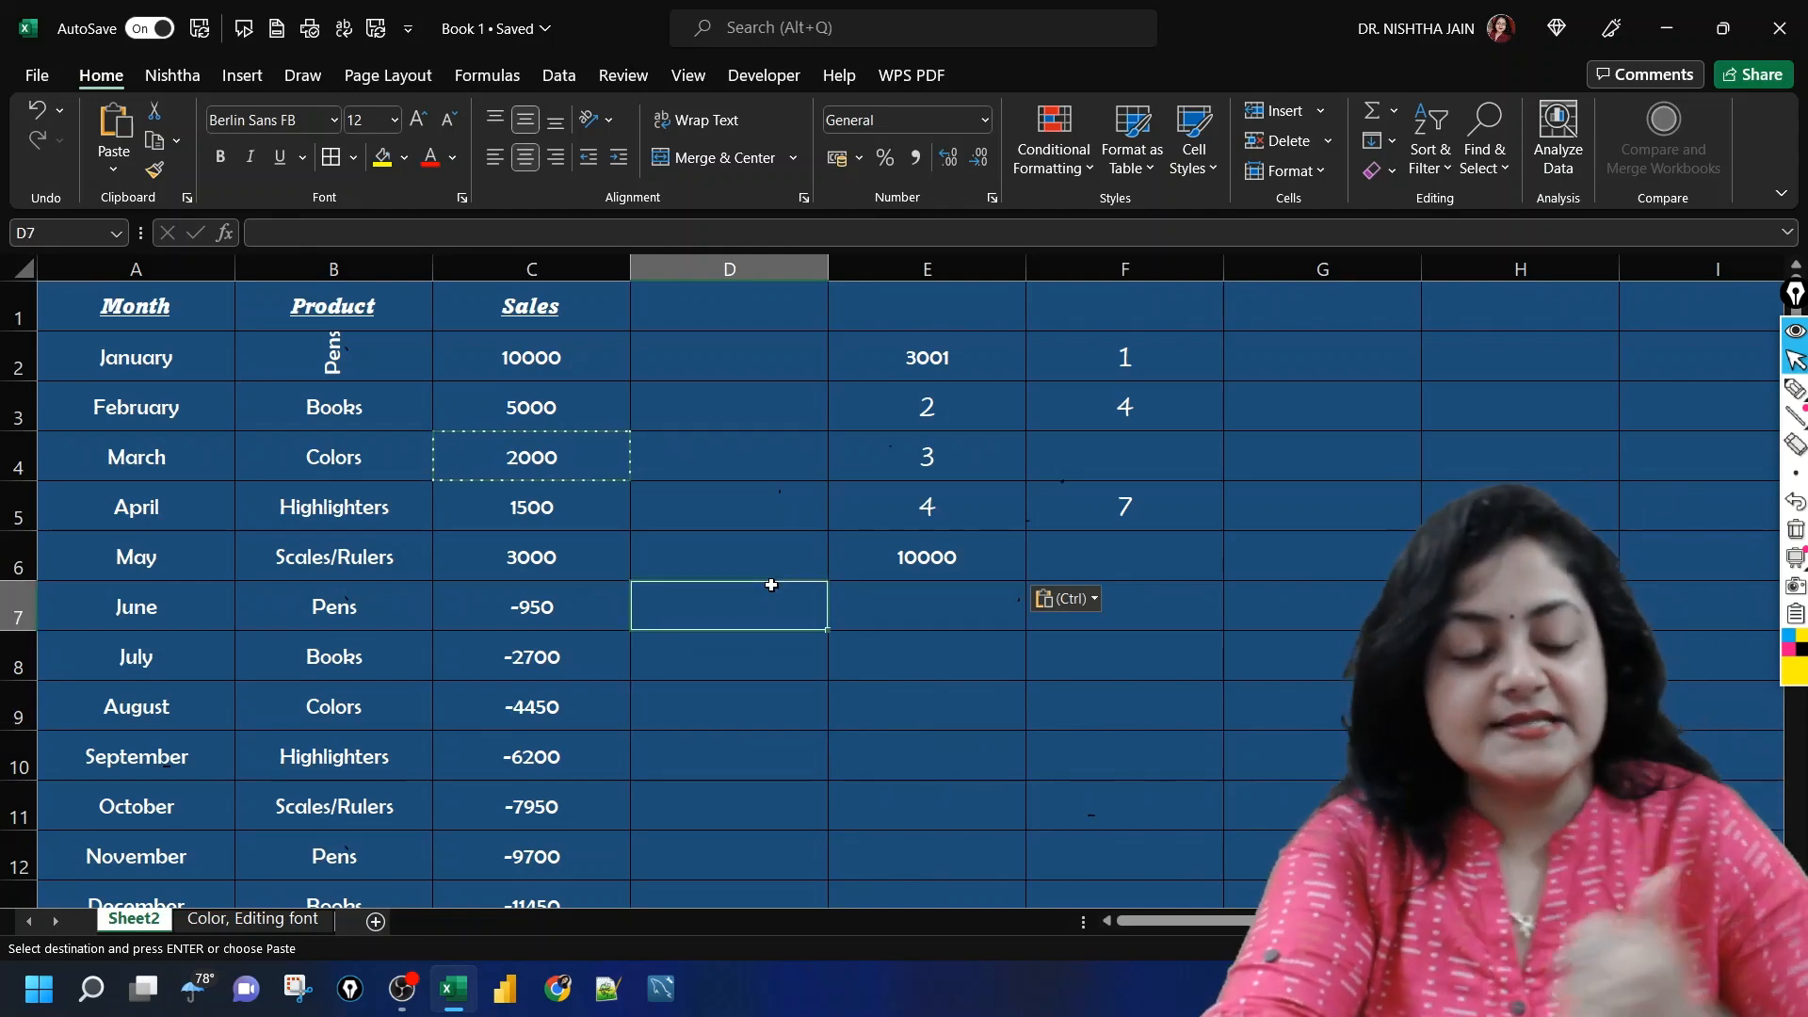
{"action": "key", "text": "ctrl+alt+v"}
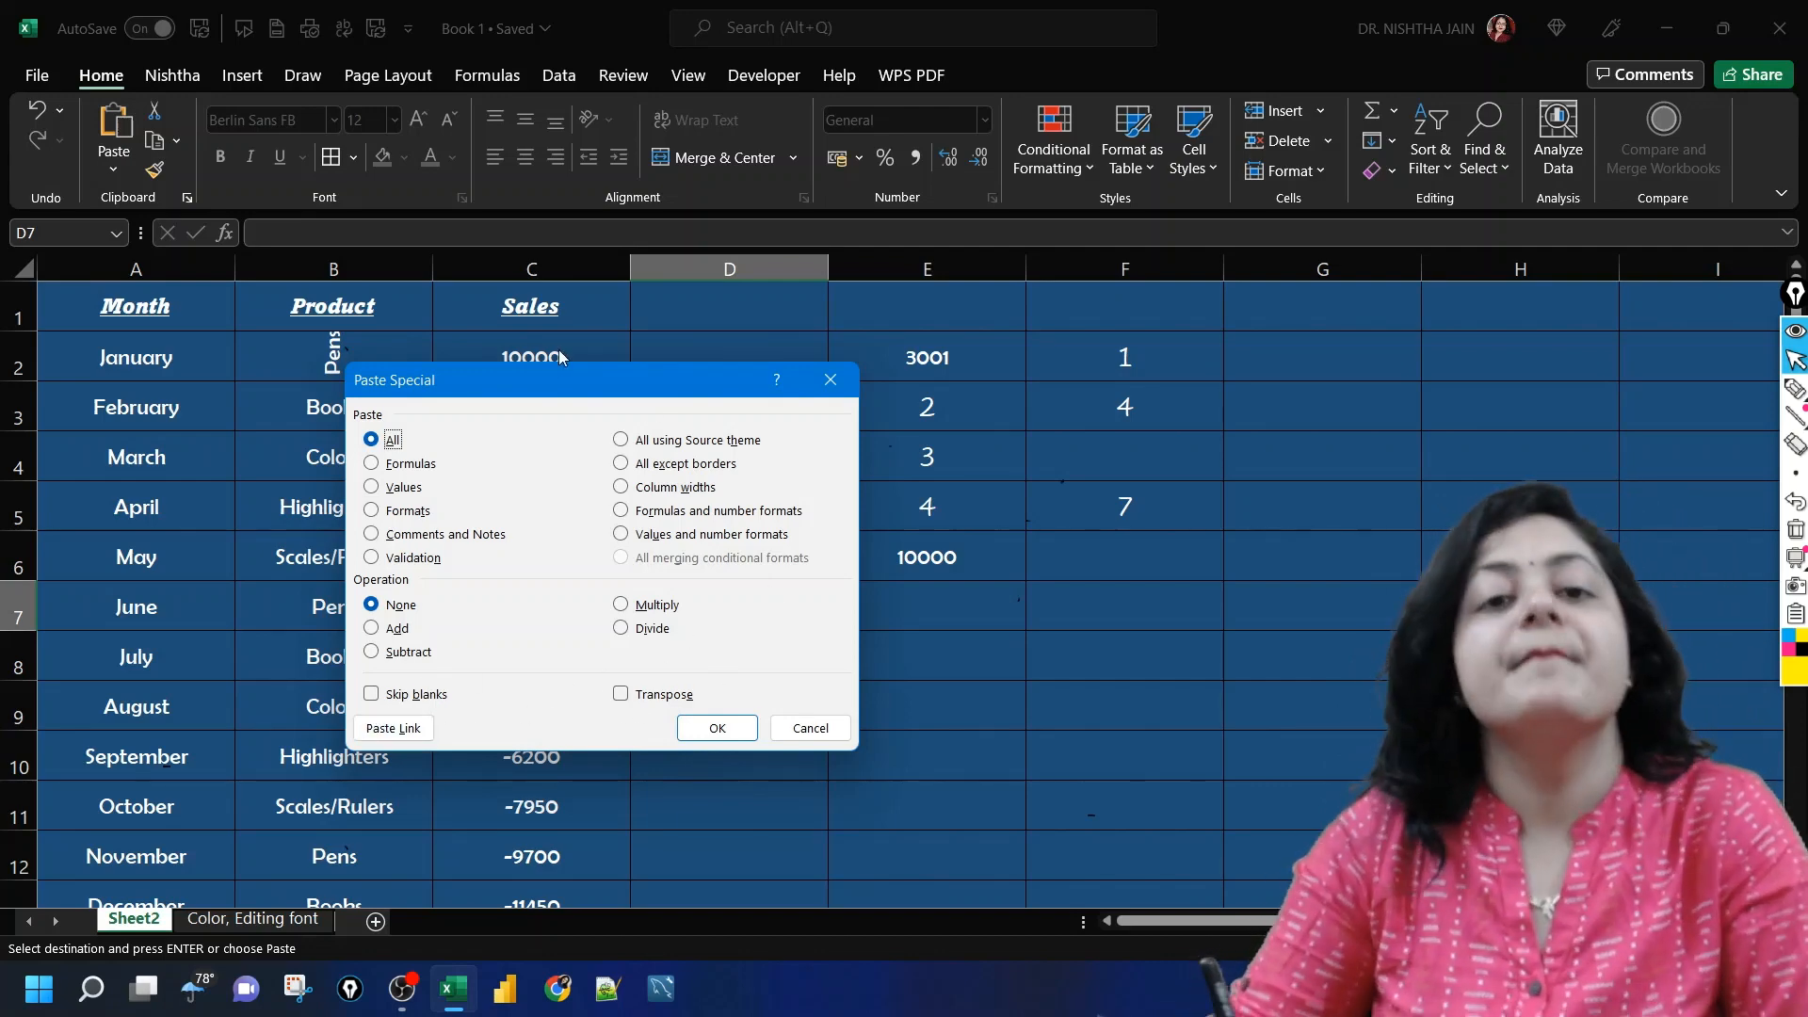
{"action": "left_click_drag", "start_coordinate": [543, 374], "coordinate": [1357, 312]}
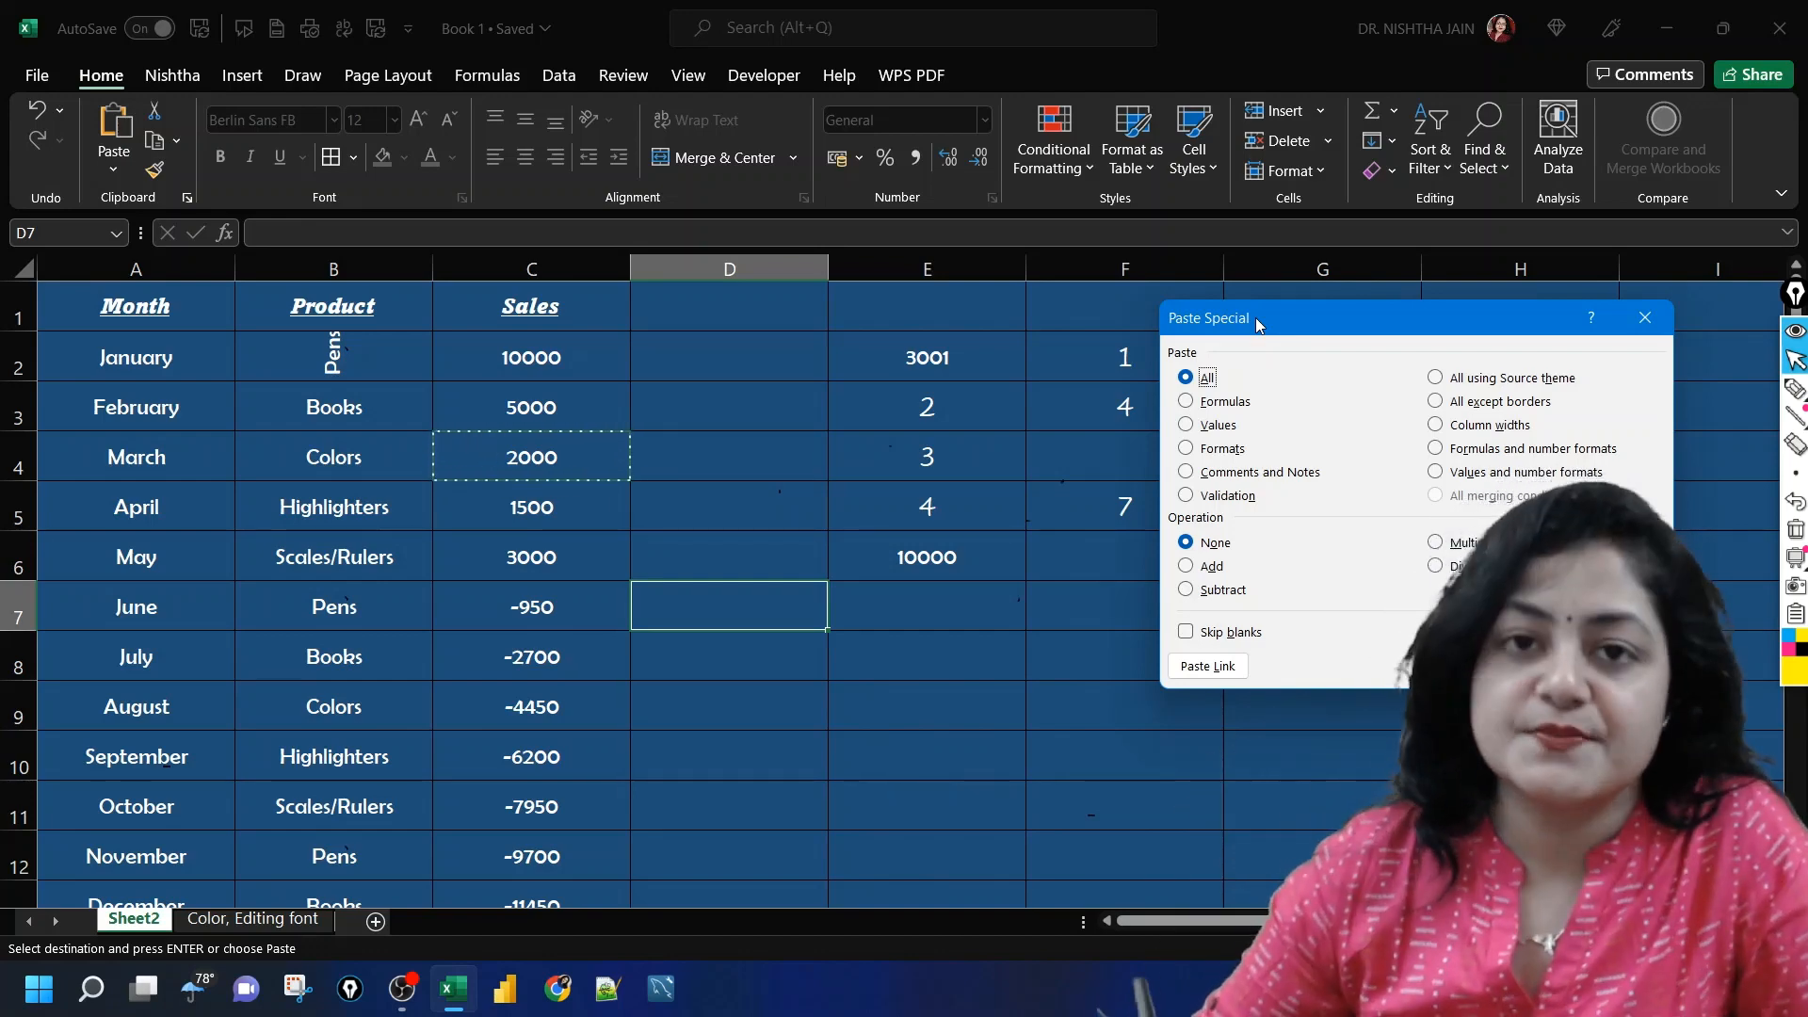
{"action": "left_click_drag", "start_coordinate": [1317, 321], "coordinate": [1213, 267]}
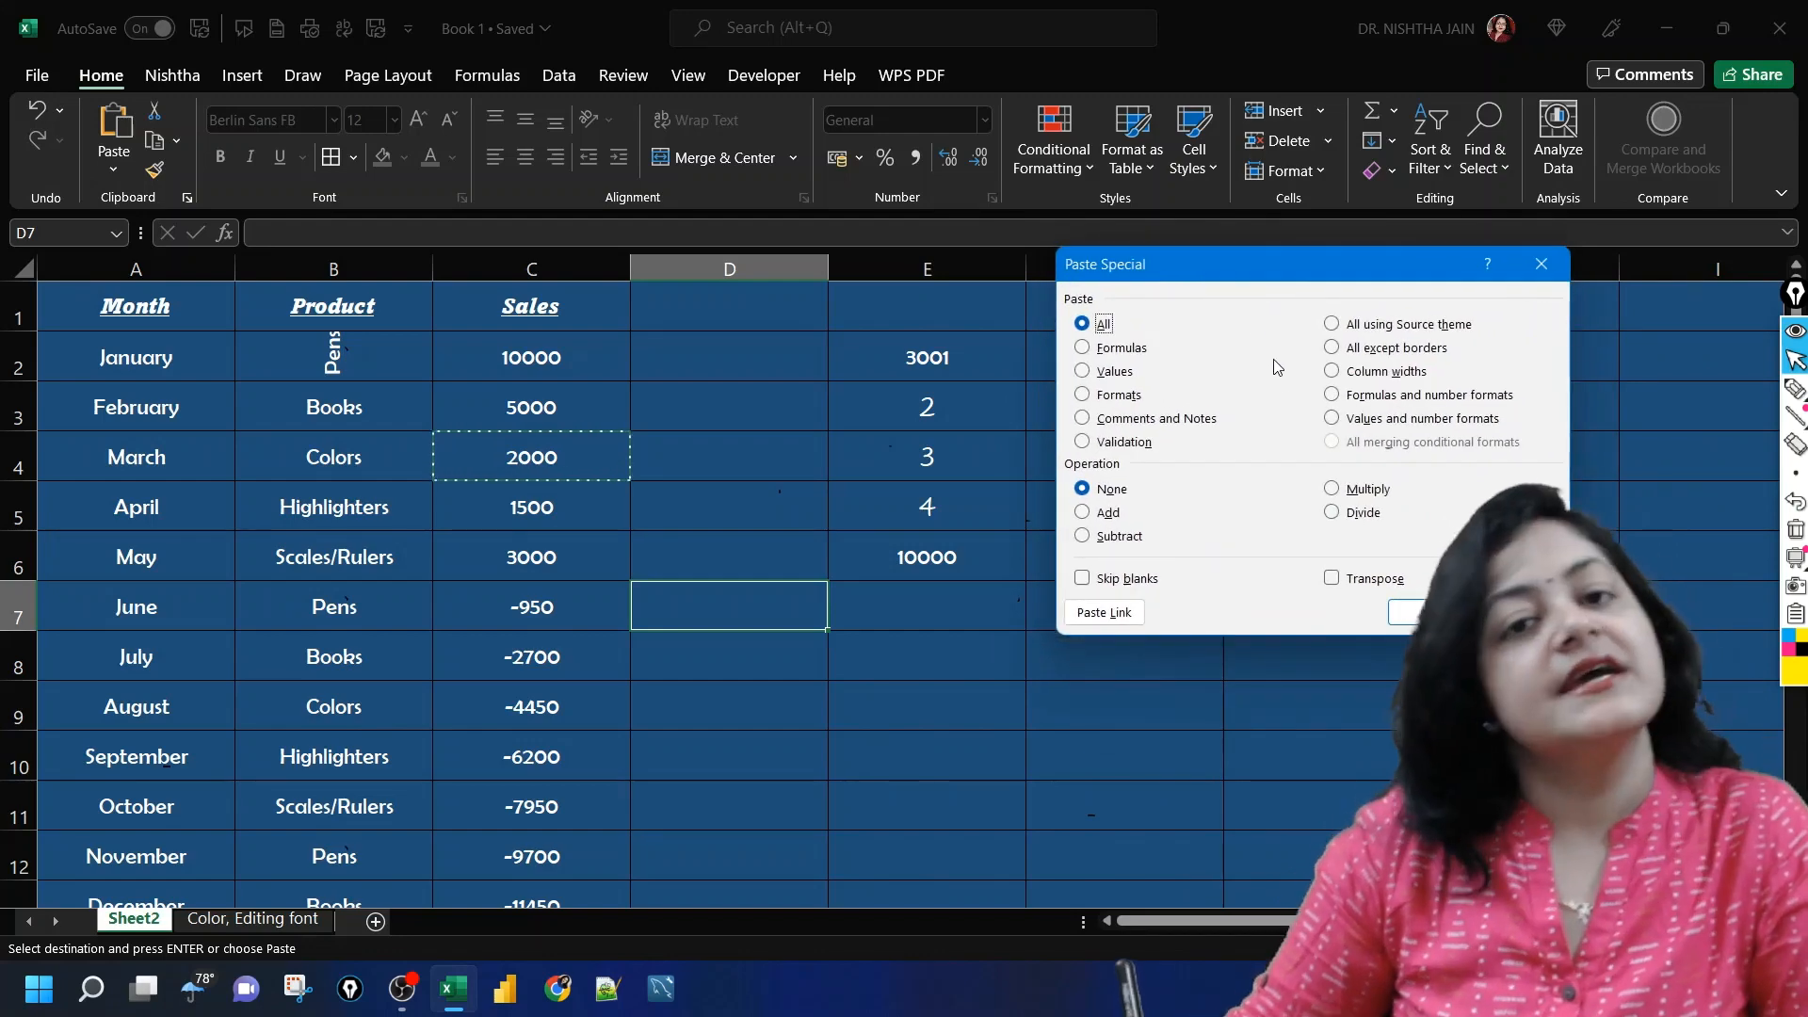
{"action": "key", "text": "Escape"}
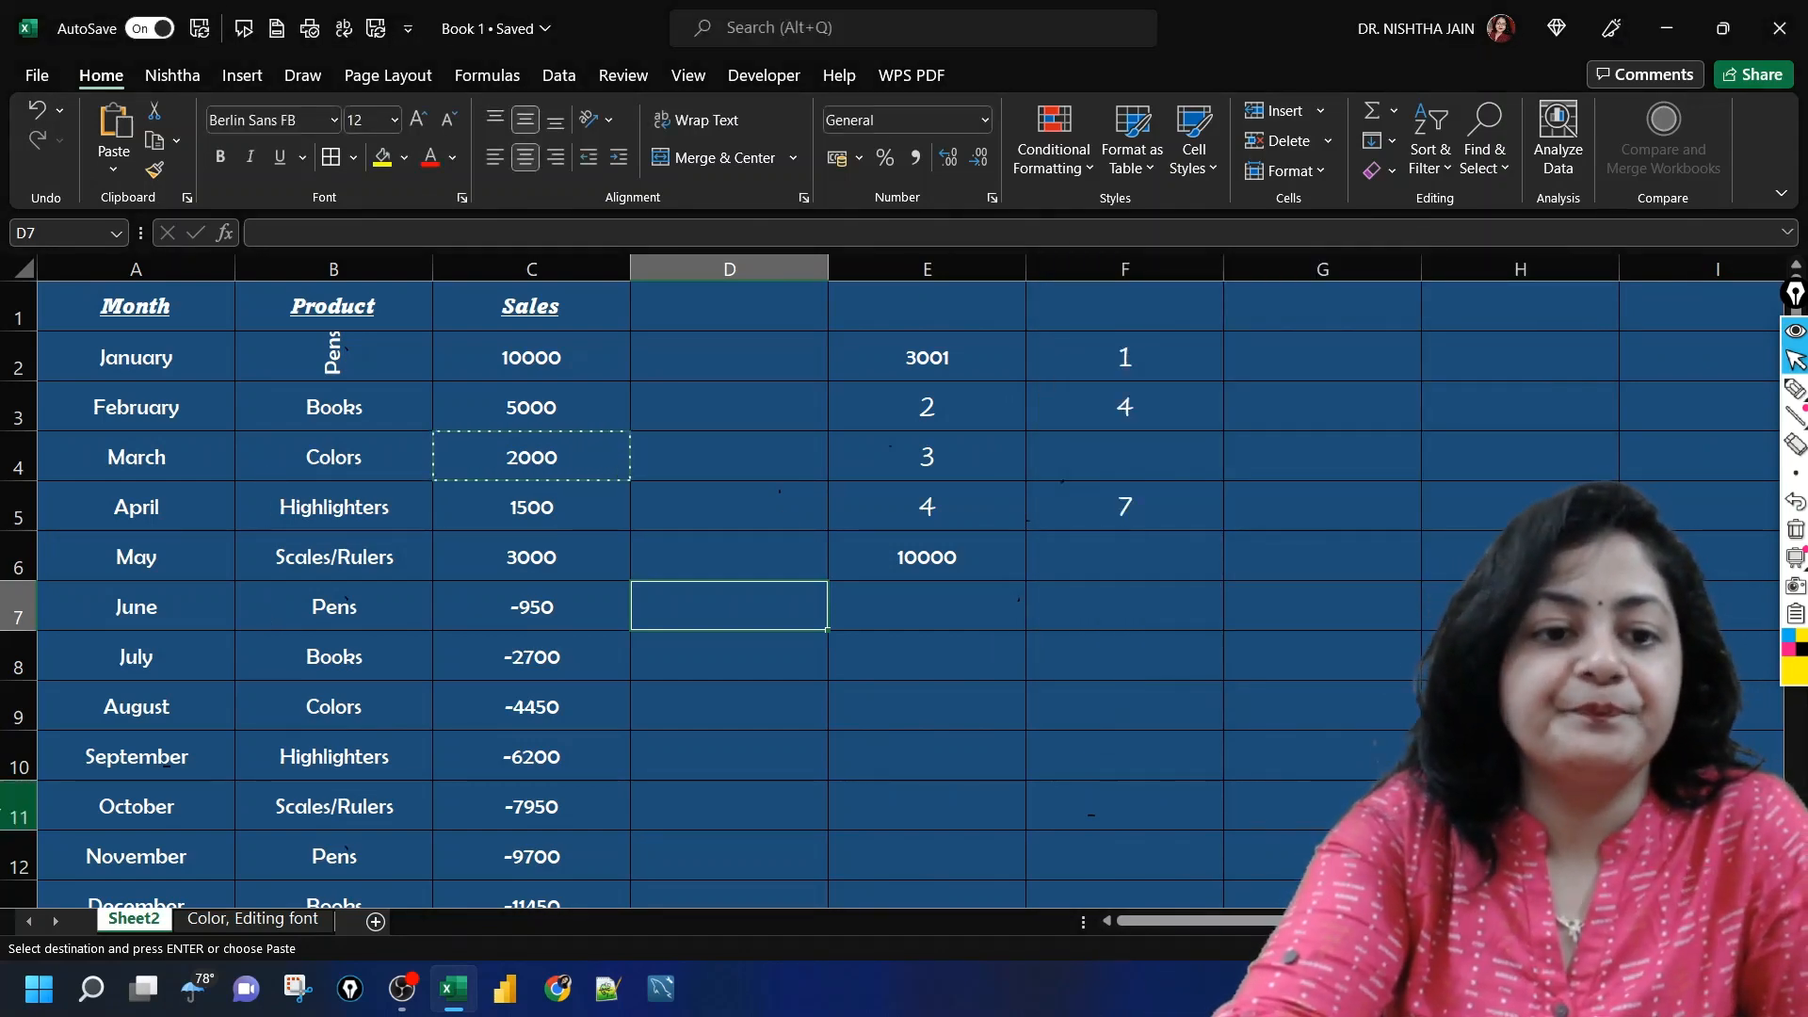
Step: Copy the months April to August in A5:A9 and paste them transposed into a row starting at D7
{"action": "left_click_drag", "start_coordinate": [111, 507], "coordinate": [113, 537]}
{"action": "key", "text": "shift+Down"}
{"action": "key", "text": "shift+Down"}
{"action": "key", "text": "shift+Down"}
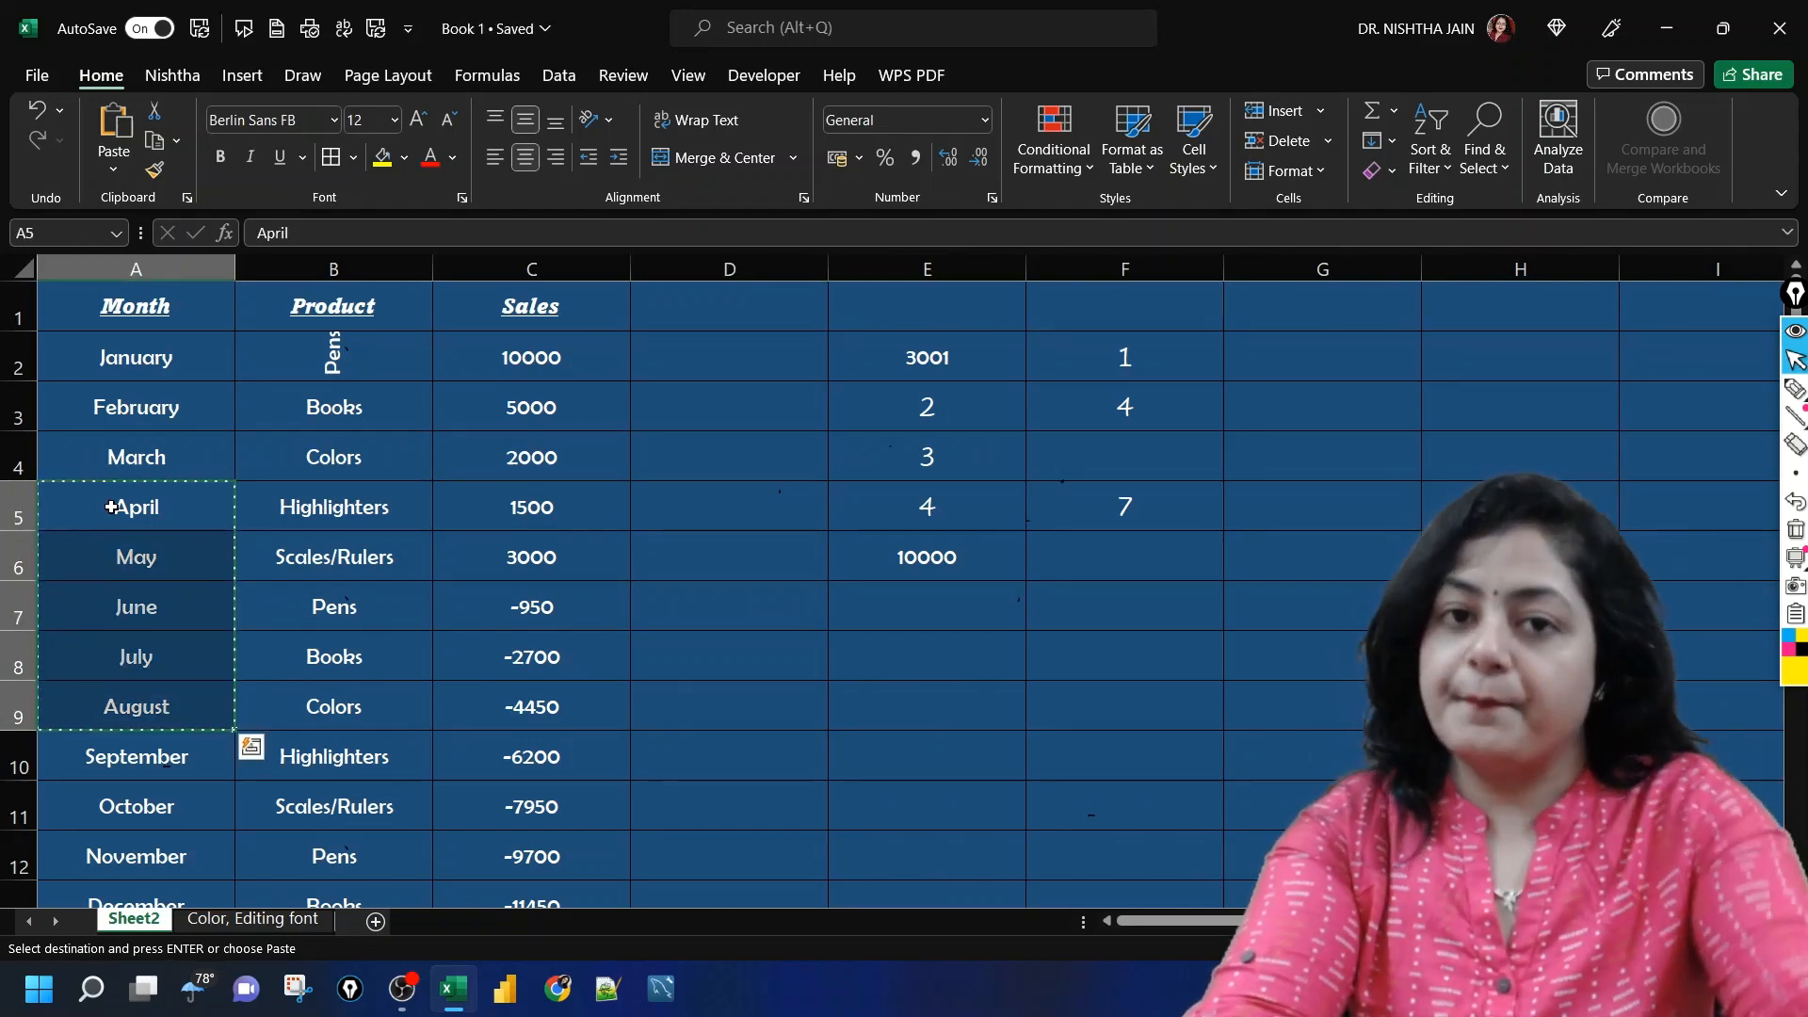
{"action": "key", "text": "ctrl+c"}
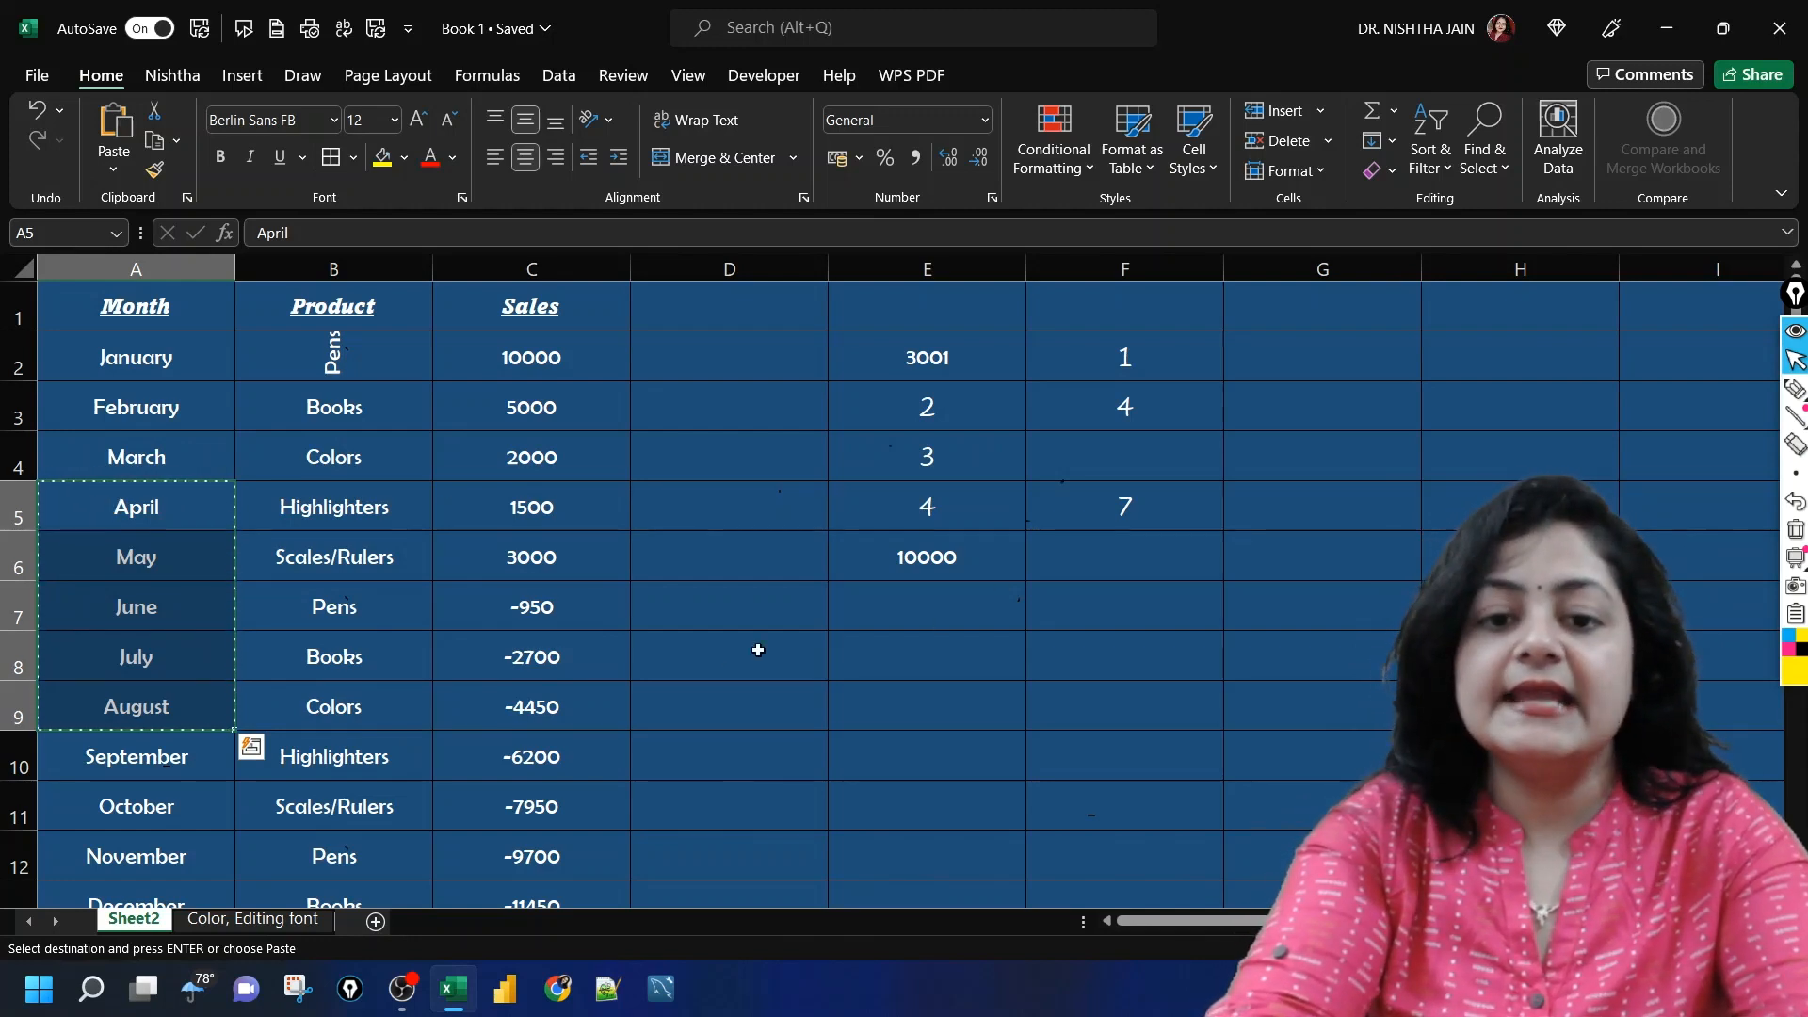
{"action": "left_click", "coordinate": [694, 595]}
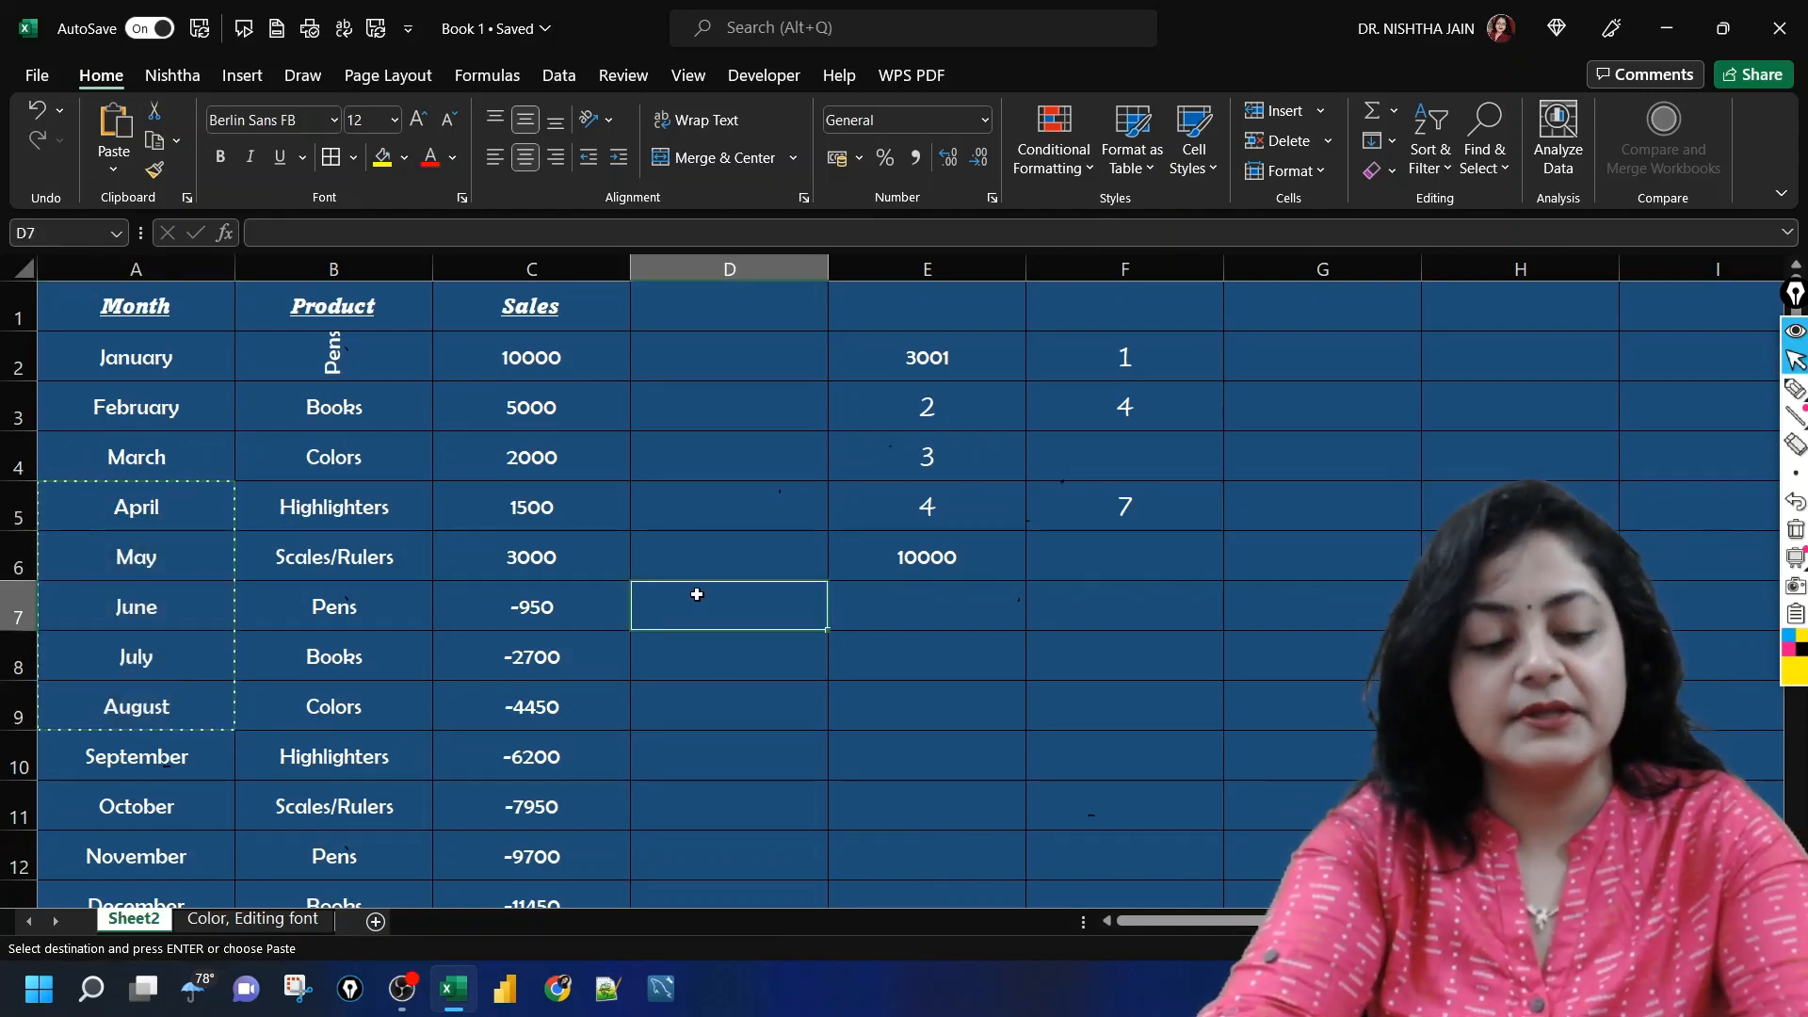
{"action": "key", "text": "ctrl+alt+v"}
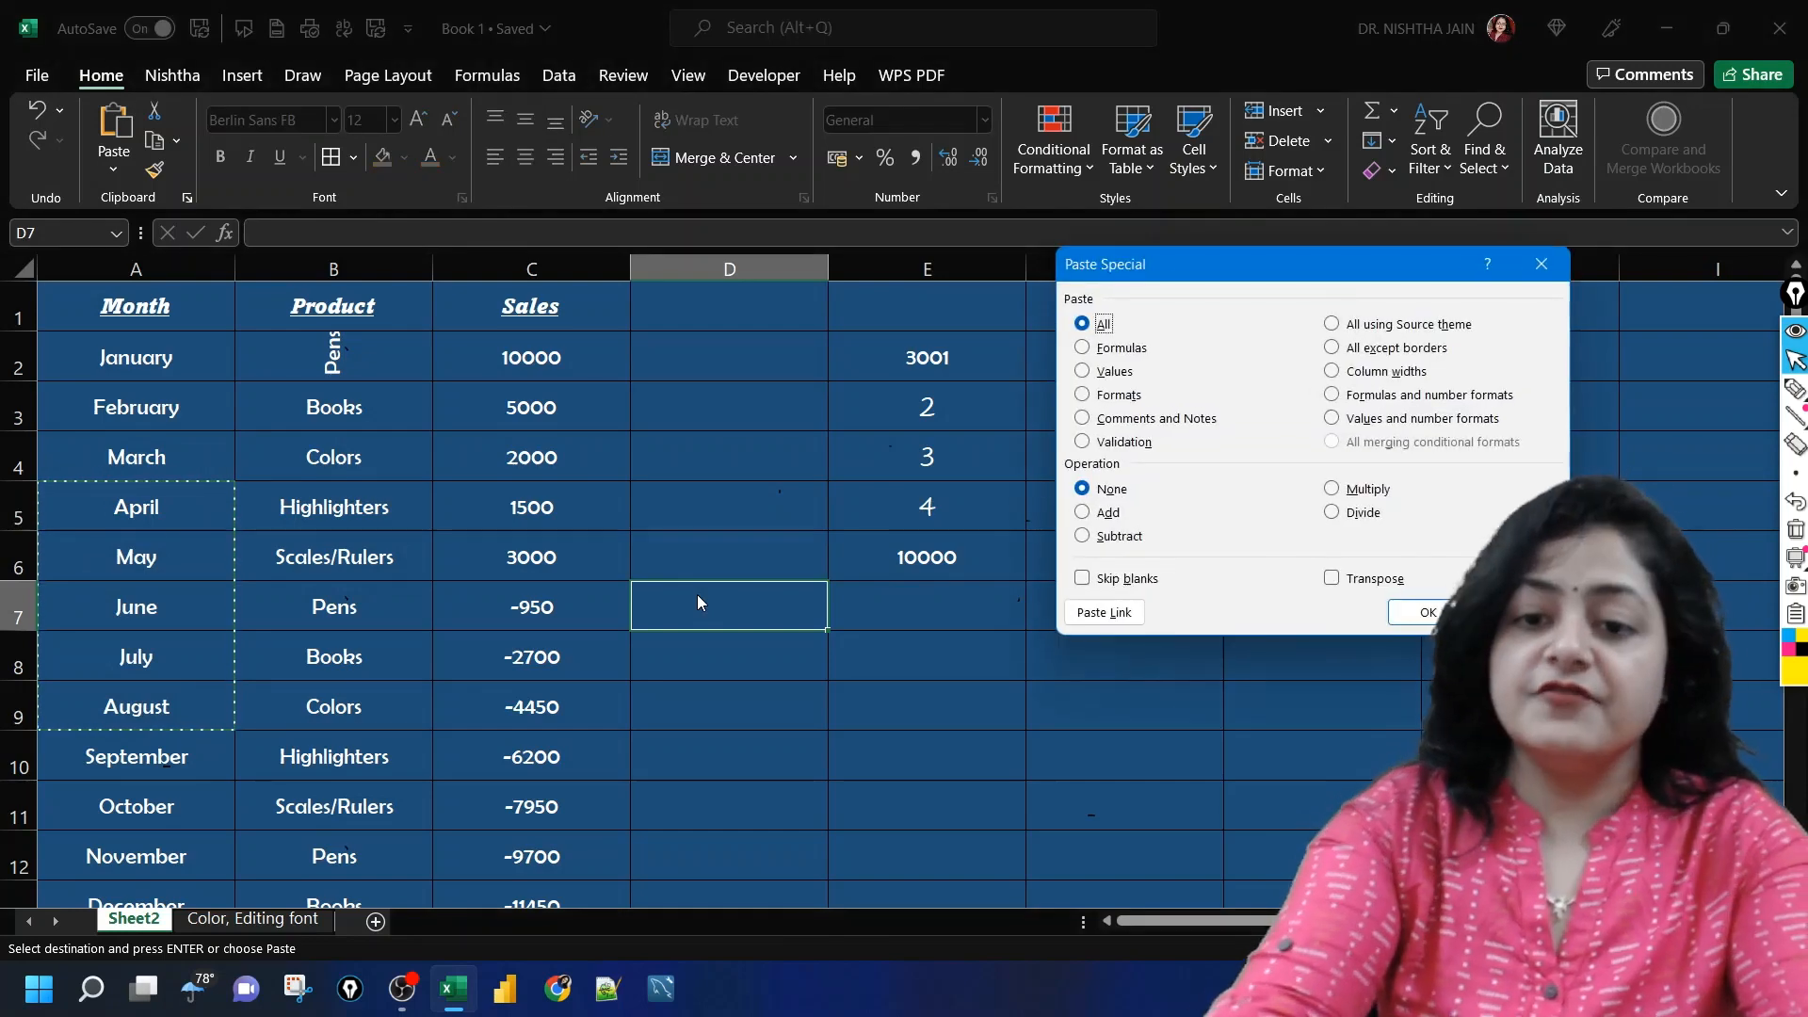
{"action": "left_click", "coordinate": [1334, 584]}
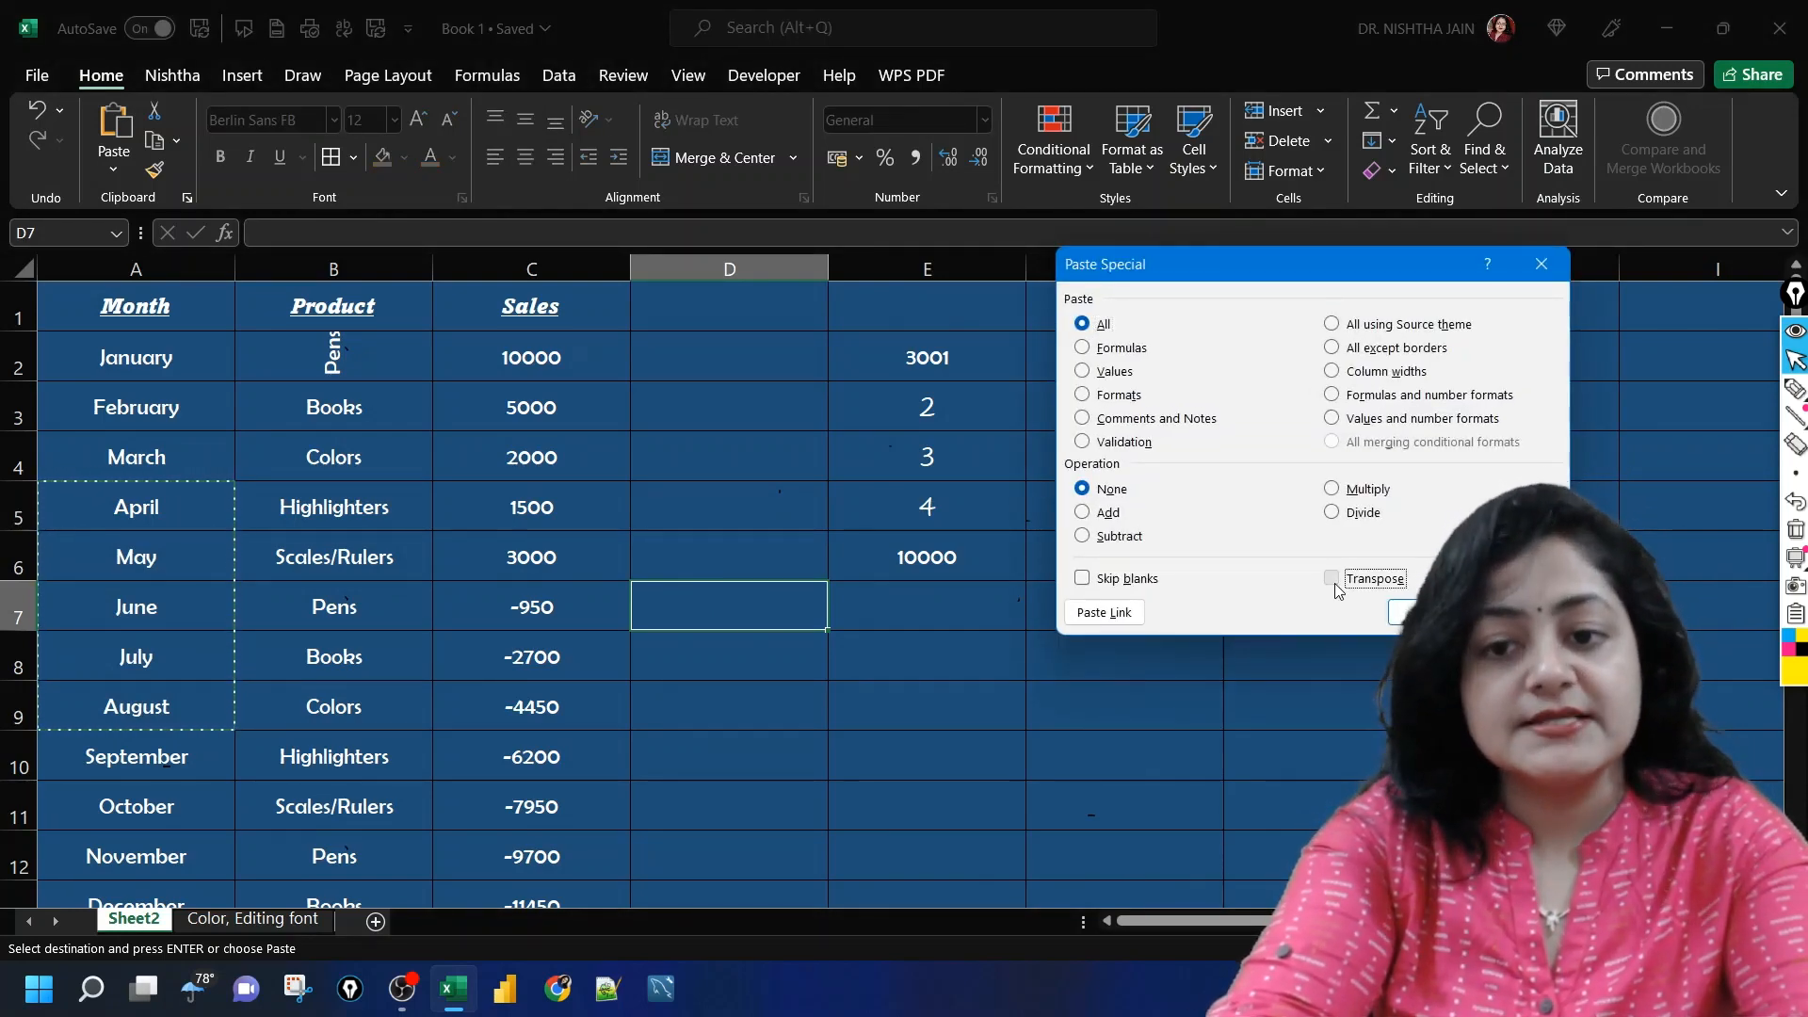
{"action": "left_click", "coordinate": [1412, 613]}
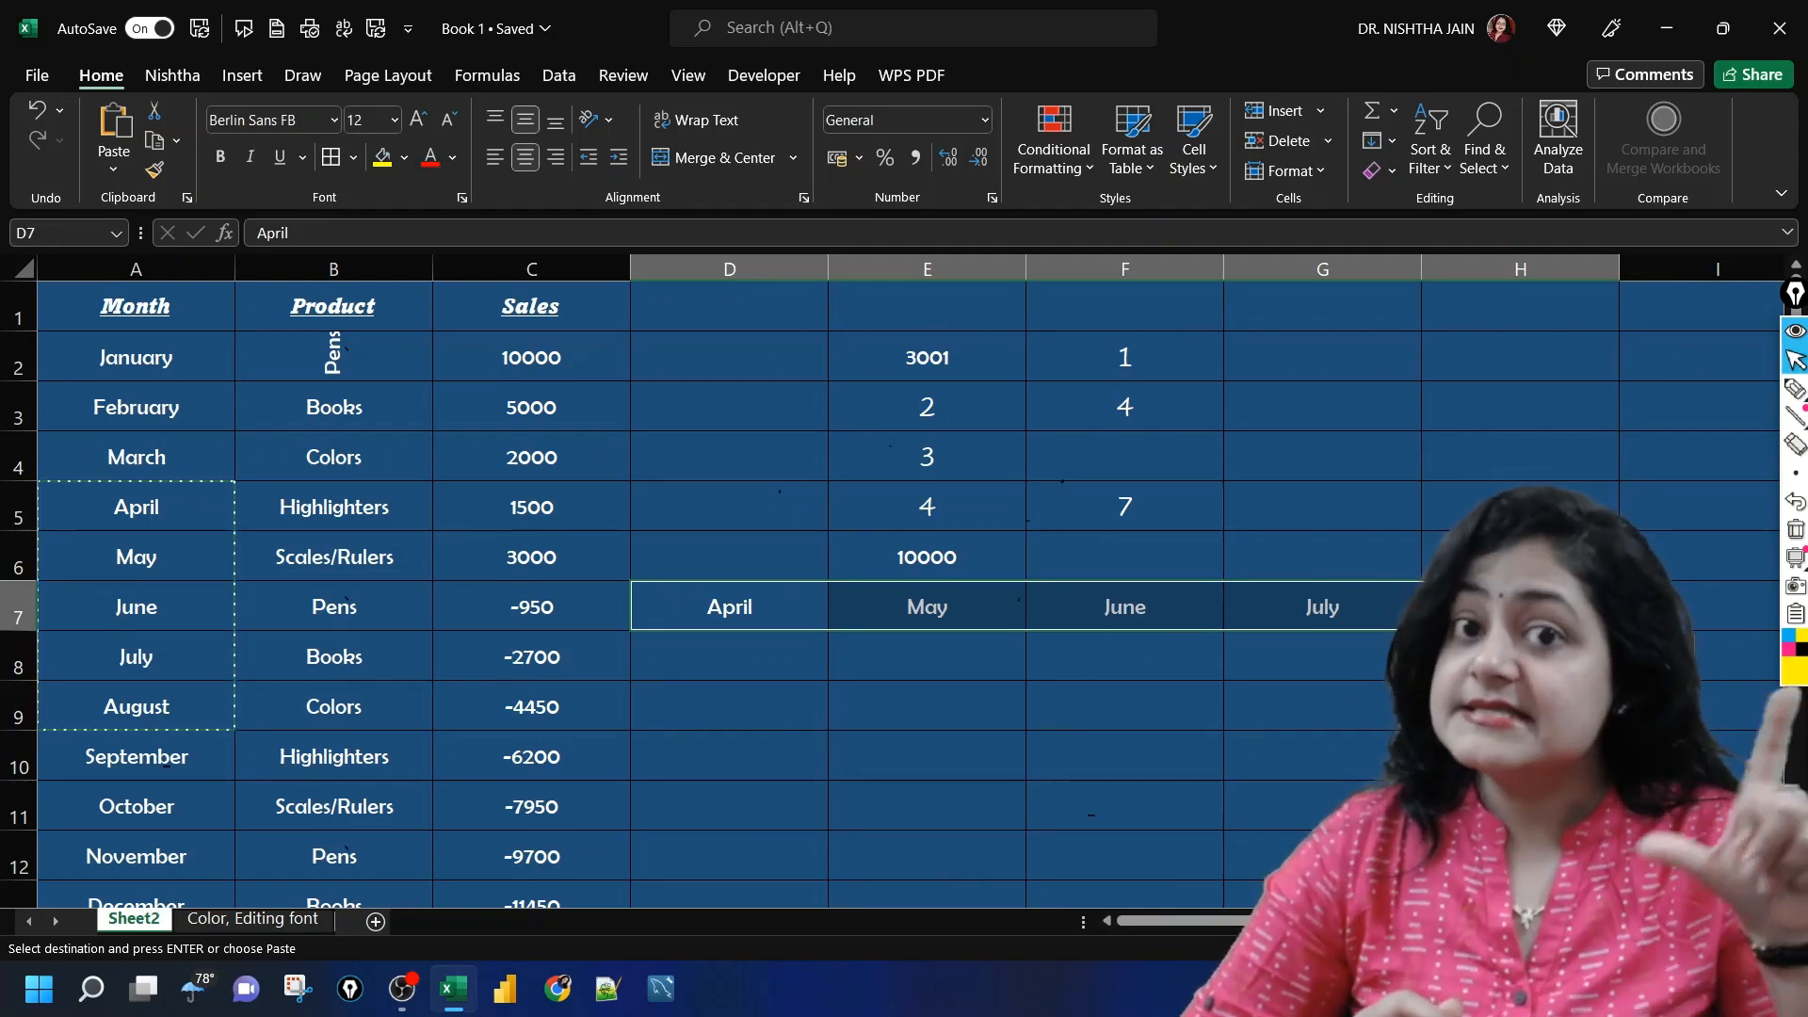
Step: Review the Paste Special options for cell F8 and cancel the dialog without pasting
{"action": "left_click", "coordinate": [1029, 663]}
{"action": "key", "text": "ctrl+alt+v"}
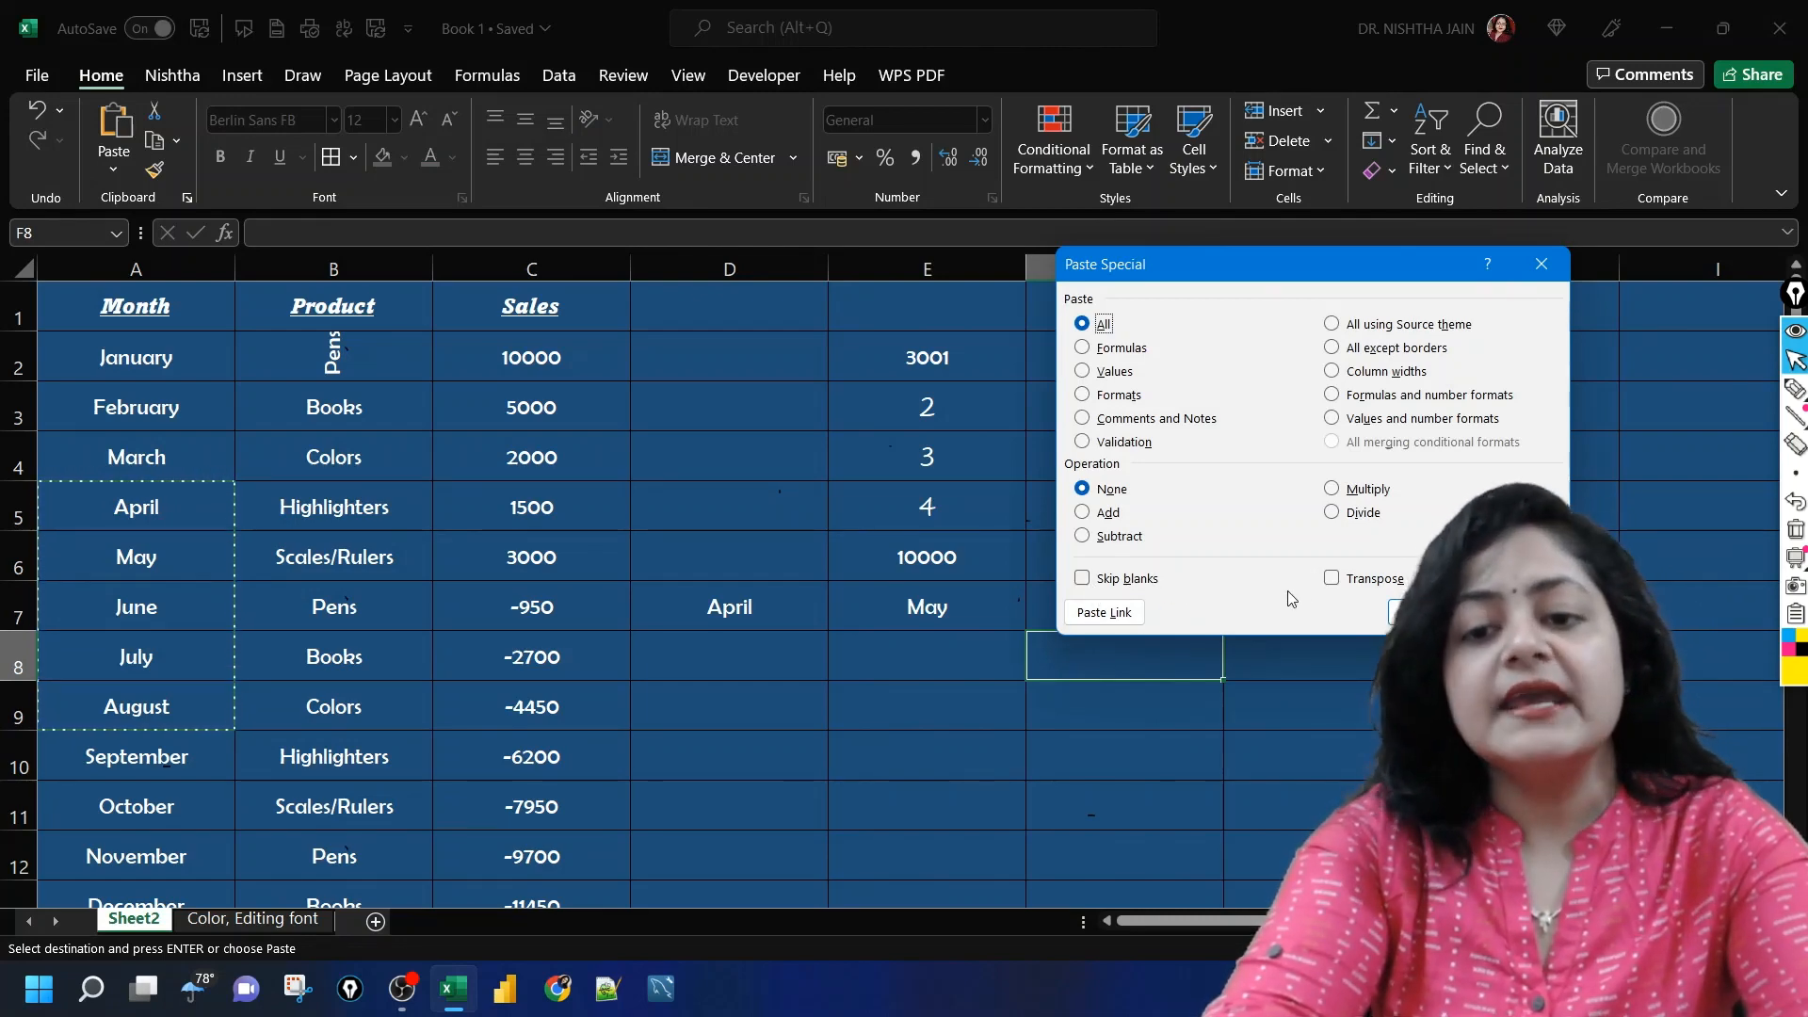
{"action": "left_click", "coordinate": [1517, 612]}
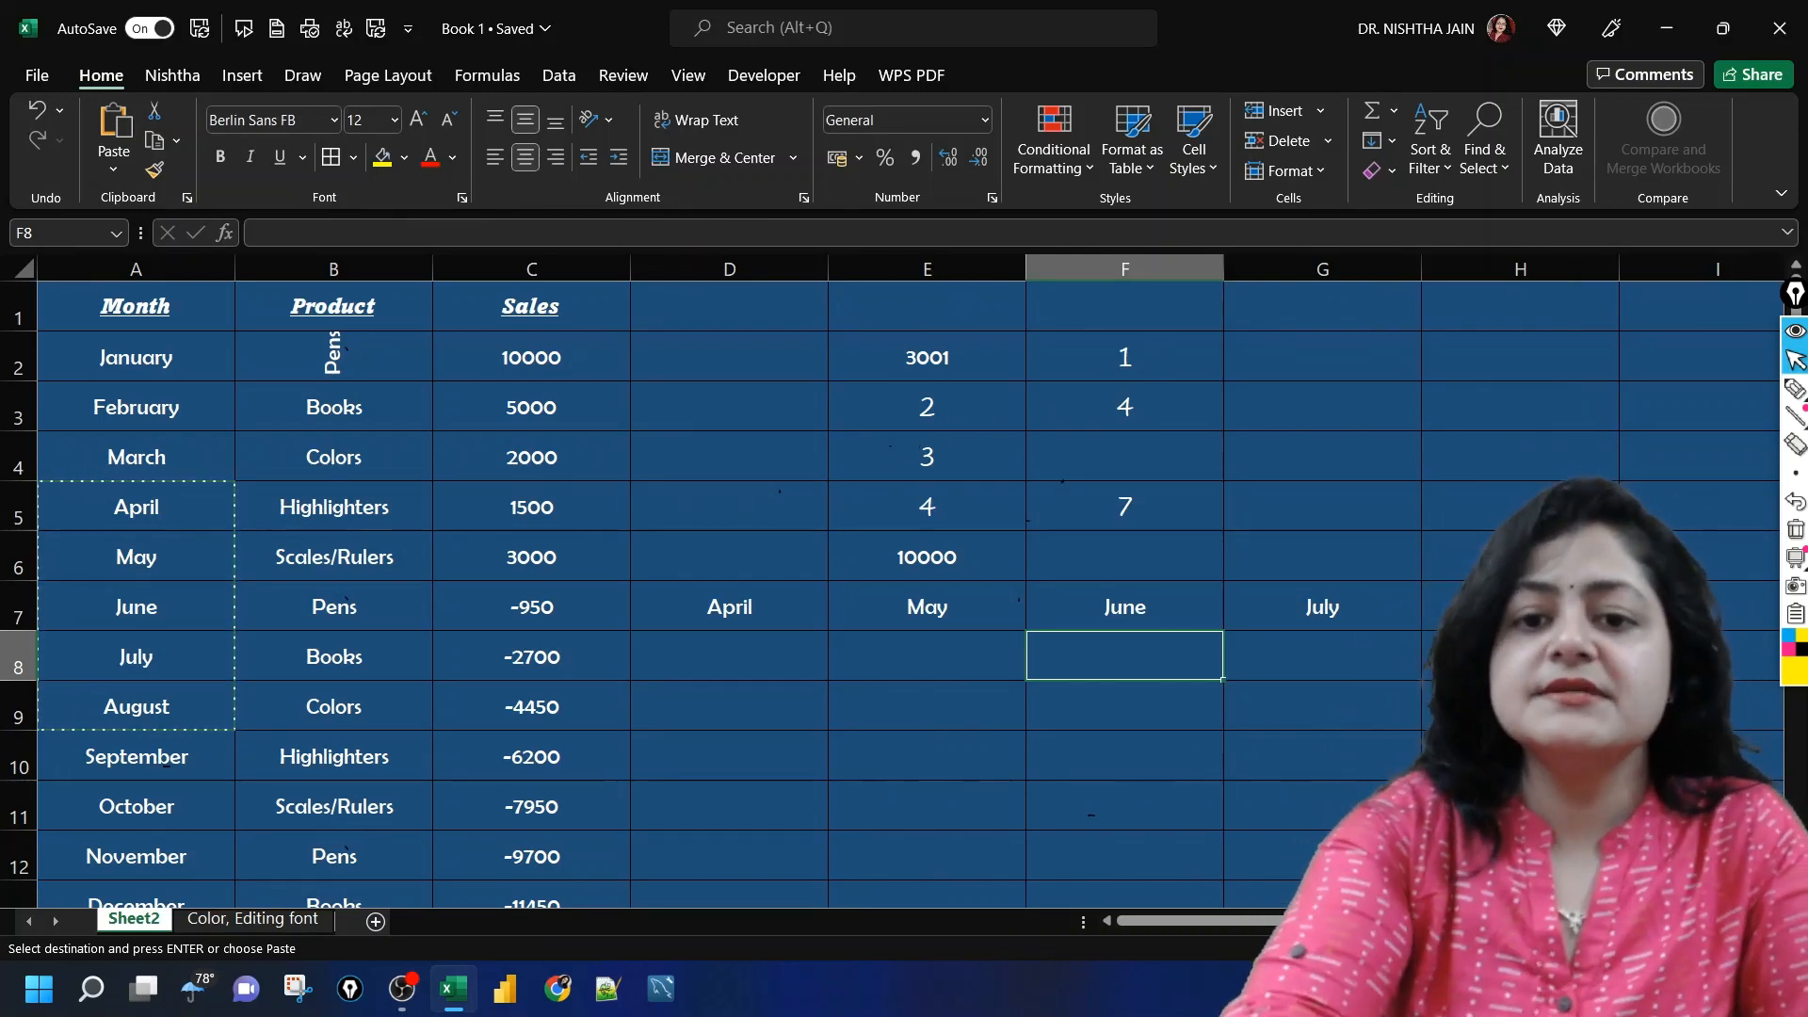
Step: Examine the filled and blank cells of the number list in F2:F6
{"action": "left_click", "coordinate": [1167, 346]}
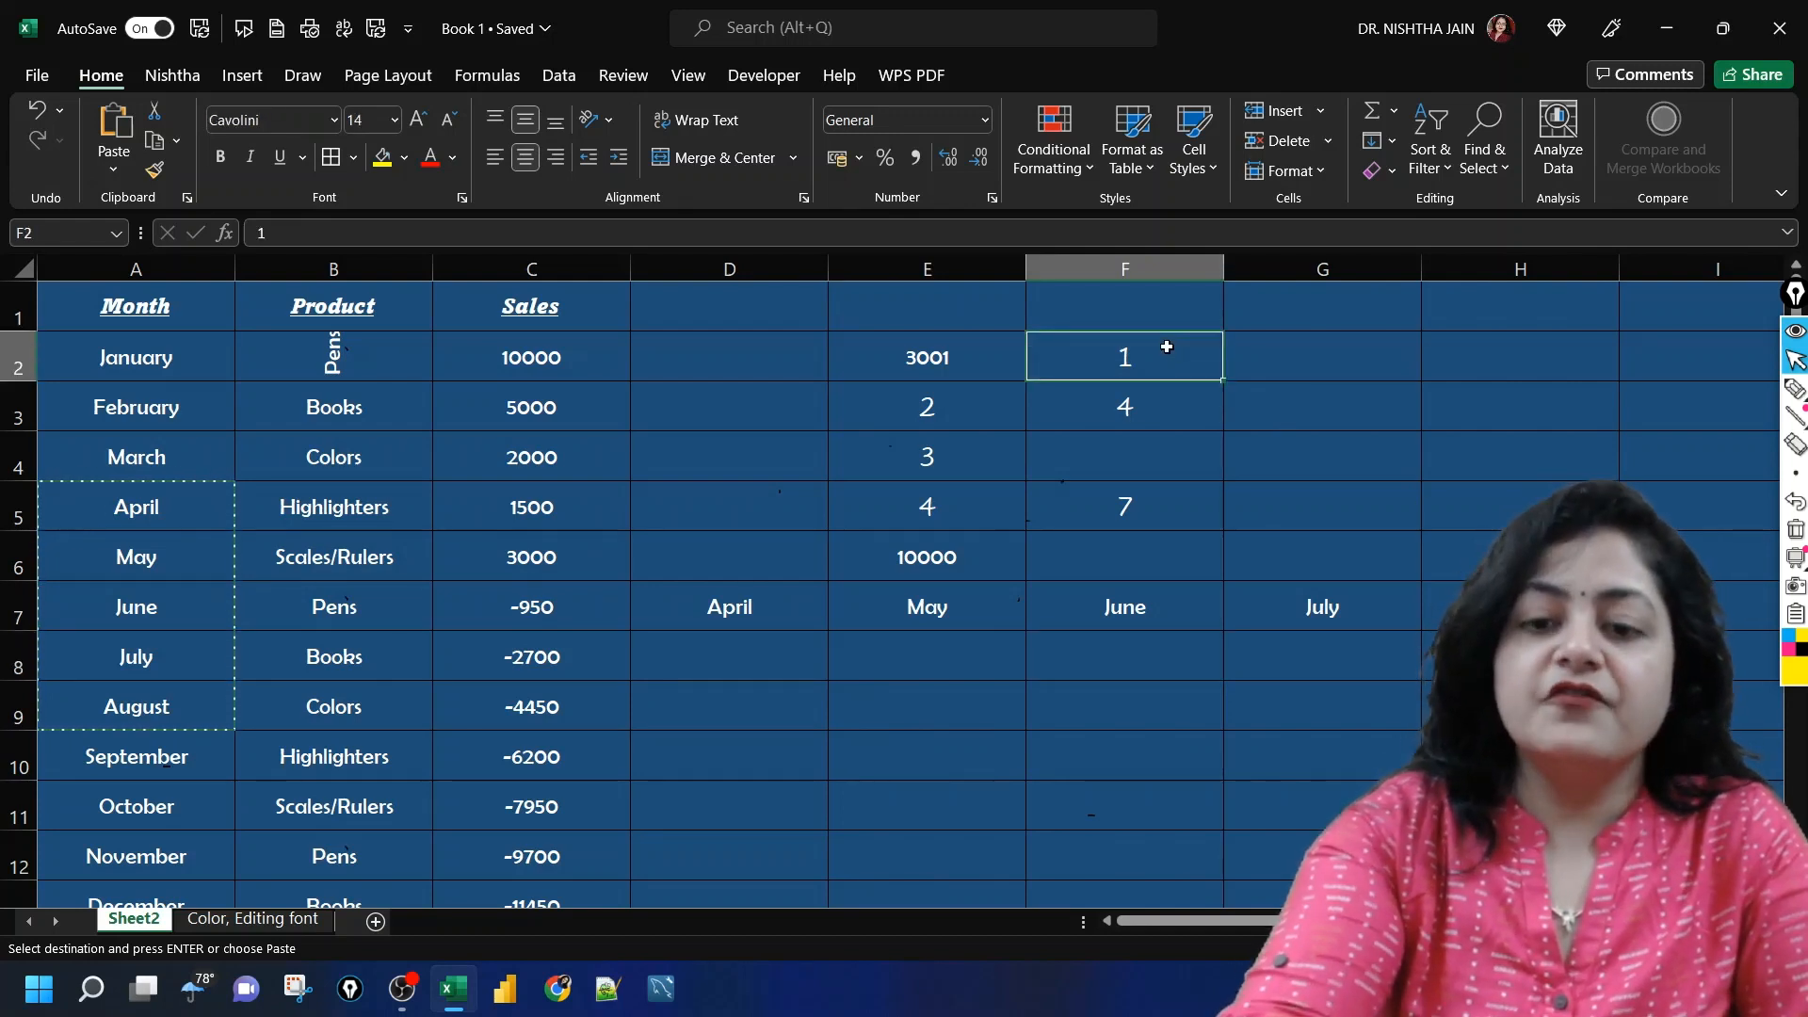
{"action": "key", "text": "Down"}
{"action": "key", "text": "Down"}
{"action": "key", "text": "Down"}
{"action": "key", "text": "Up"}
{"action": "key", "text": "Down"}
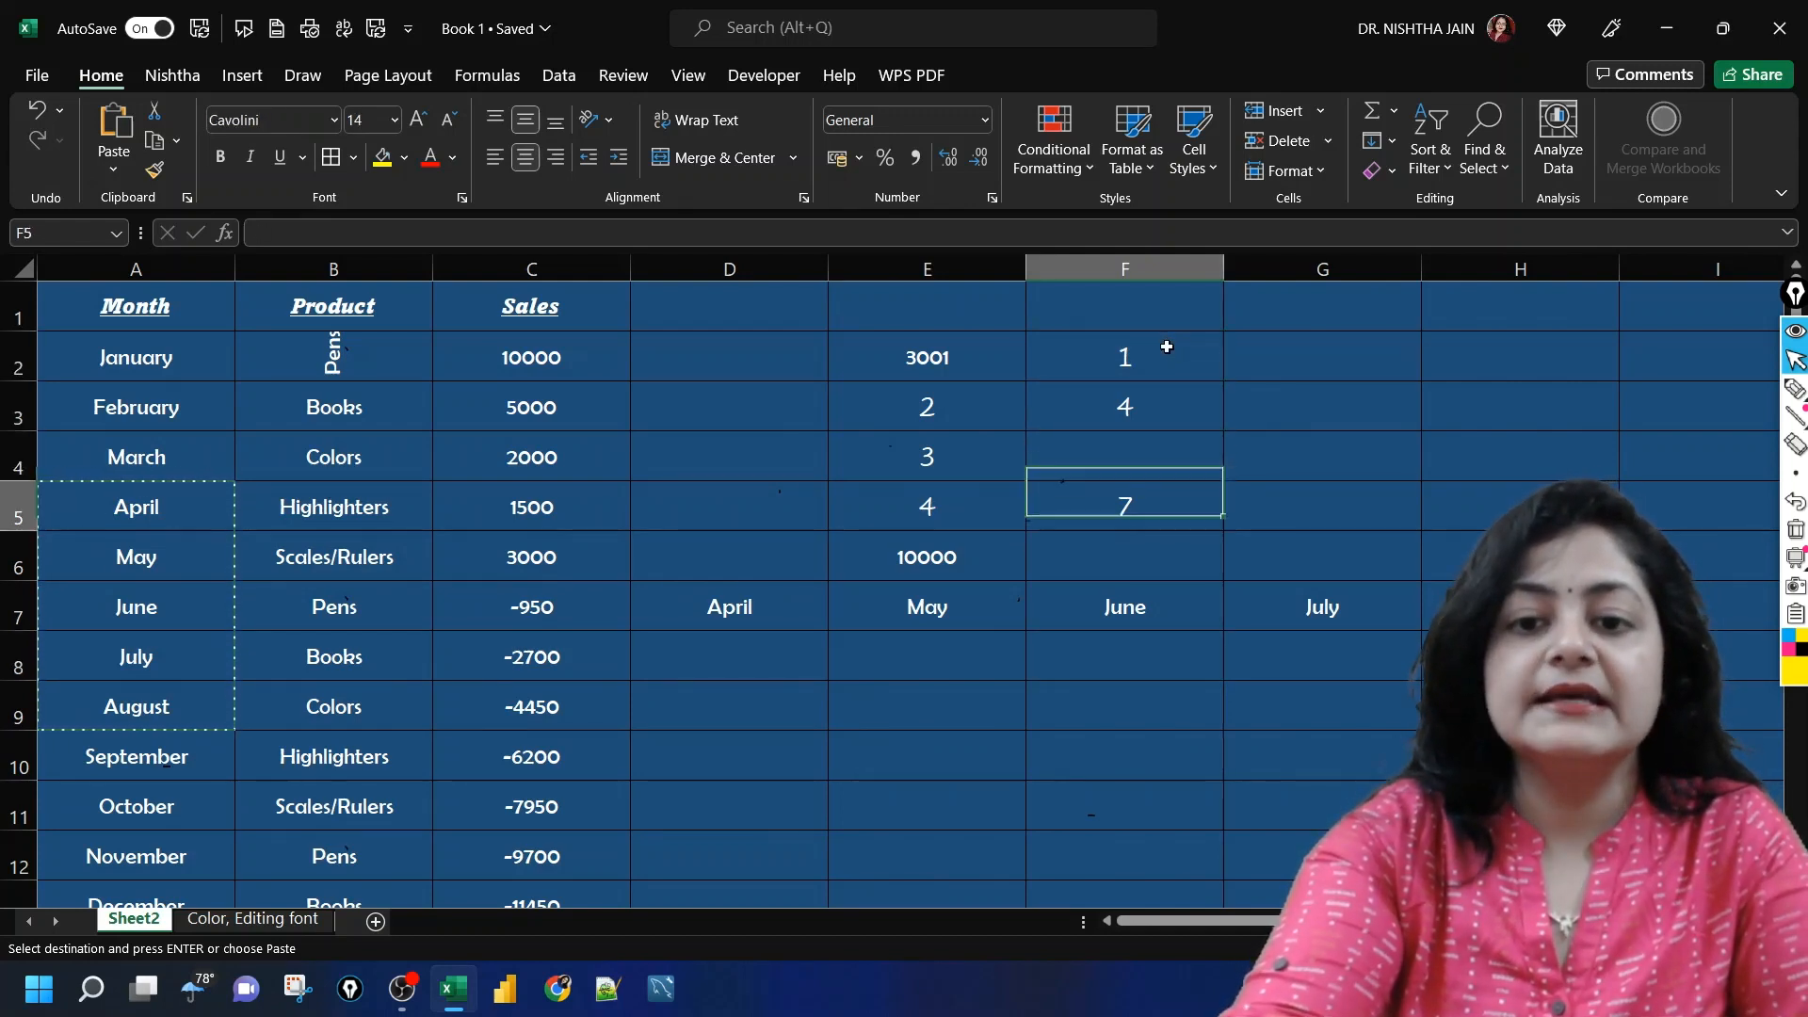
{"action": "key", "text": "Down"}
{"action": "key", "text": "Up"}
{"action": "key", "text": "Up"}
{"action": "key", "text": "Up"}
{"action": "key", "text": "Down"}
{"action": "key", "text": "Down"}
{"action": "key", "text": "Down"}
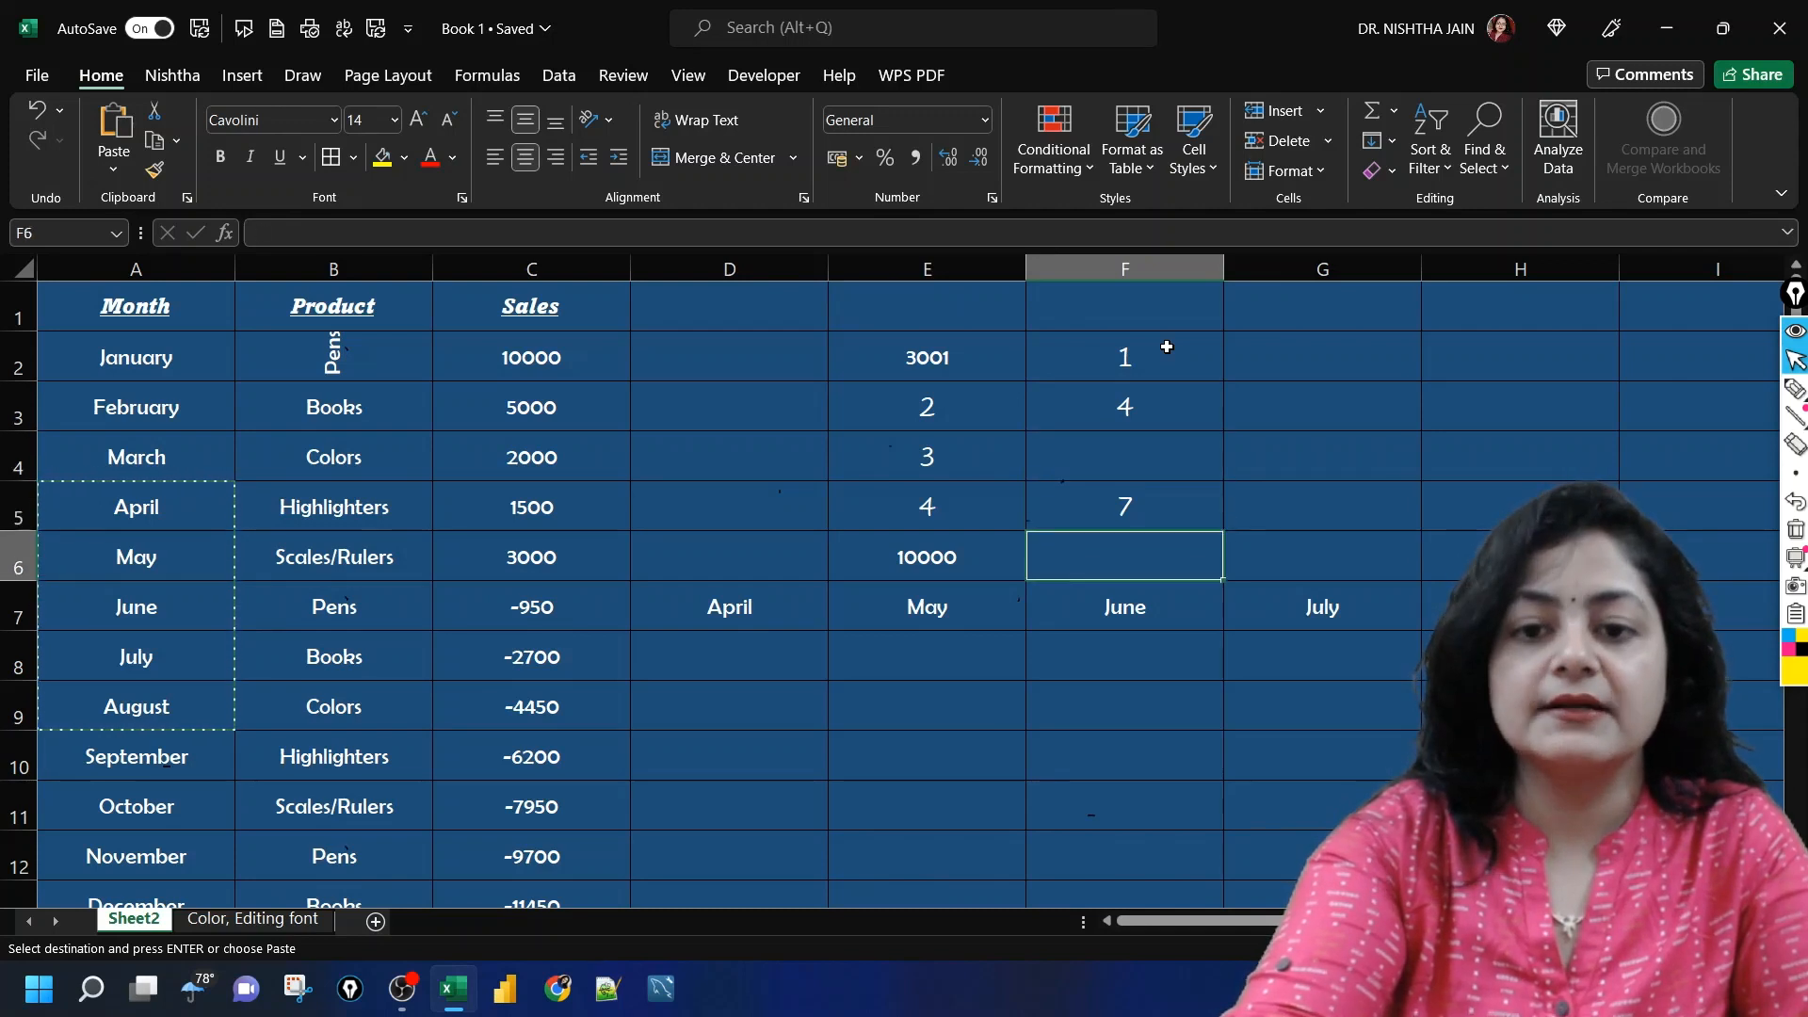
Step: Move the transposed row of months starting at D7 down to row 12, starting at D12
{"action": "left_click", "coordinate": [750, 634]}
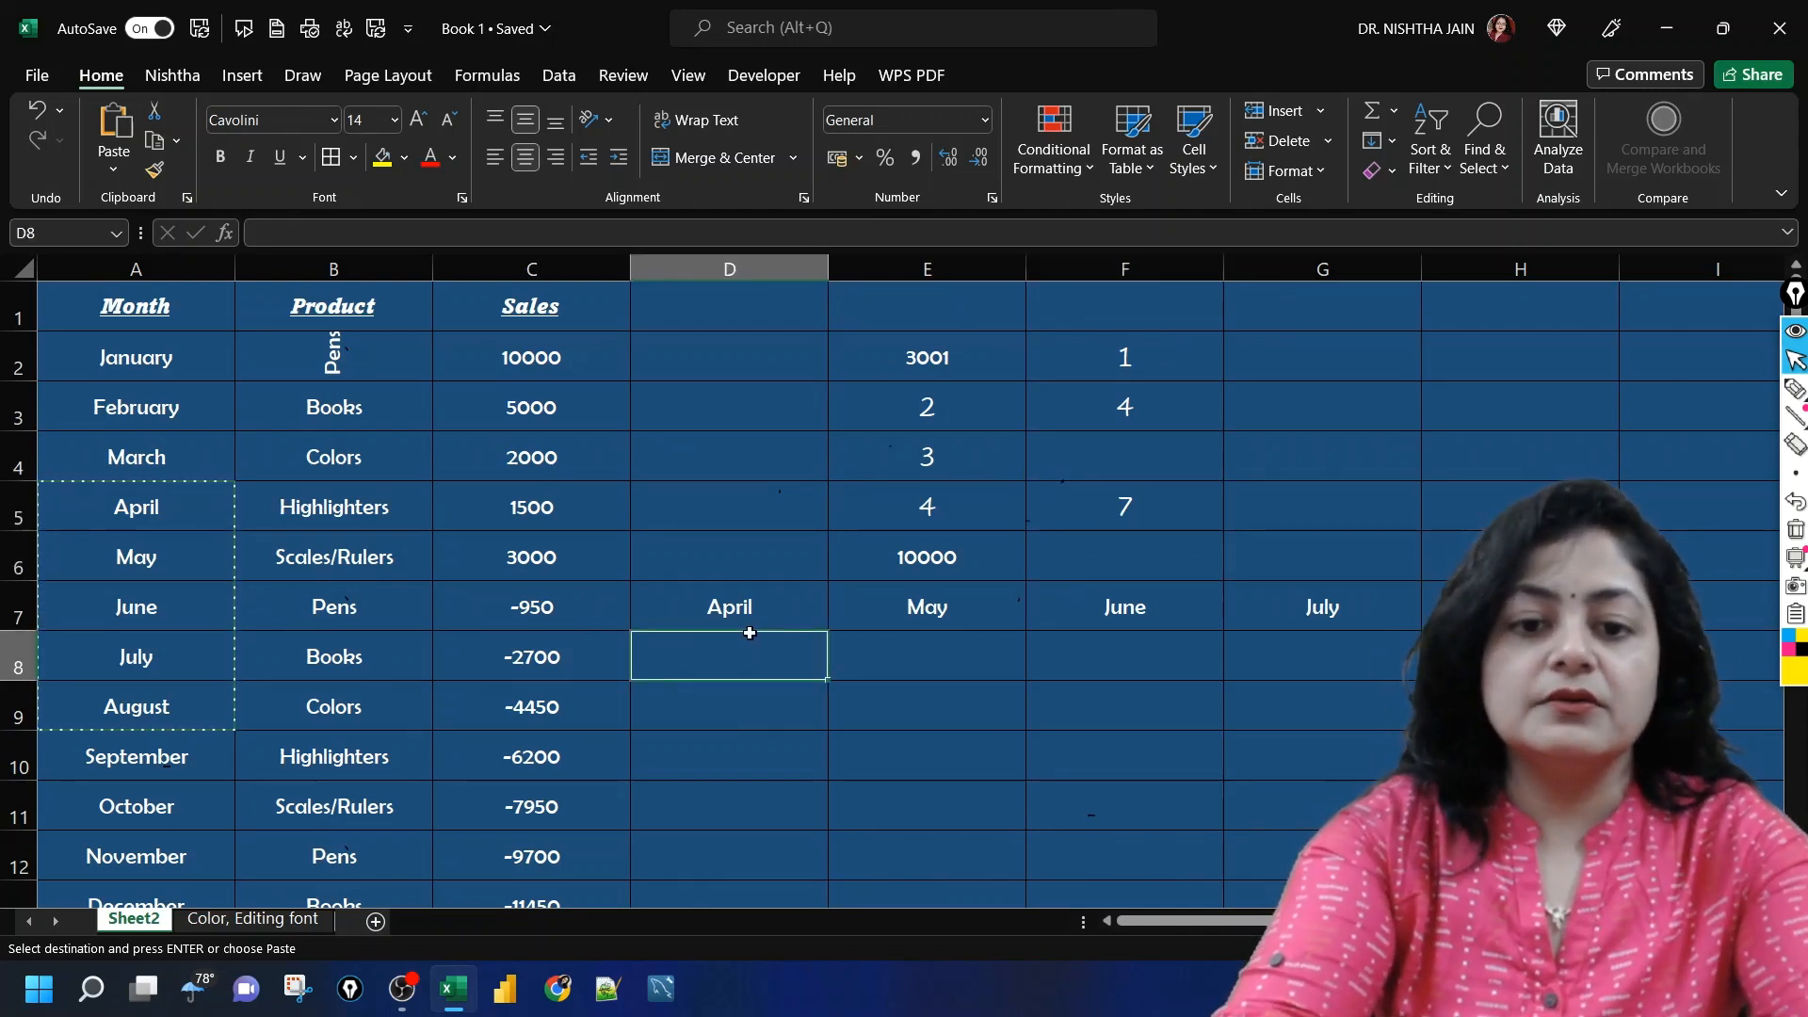
{"action": "key", "text": "Up"}
{"action": "key", "text": "shift+Right"}
{"action": "key", "text": "shift+Right"}
{"action": "key", "text": "shift+Right"}
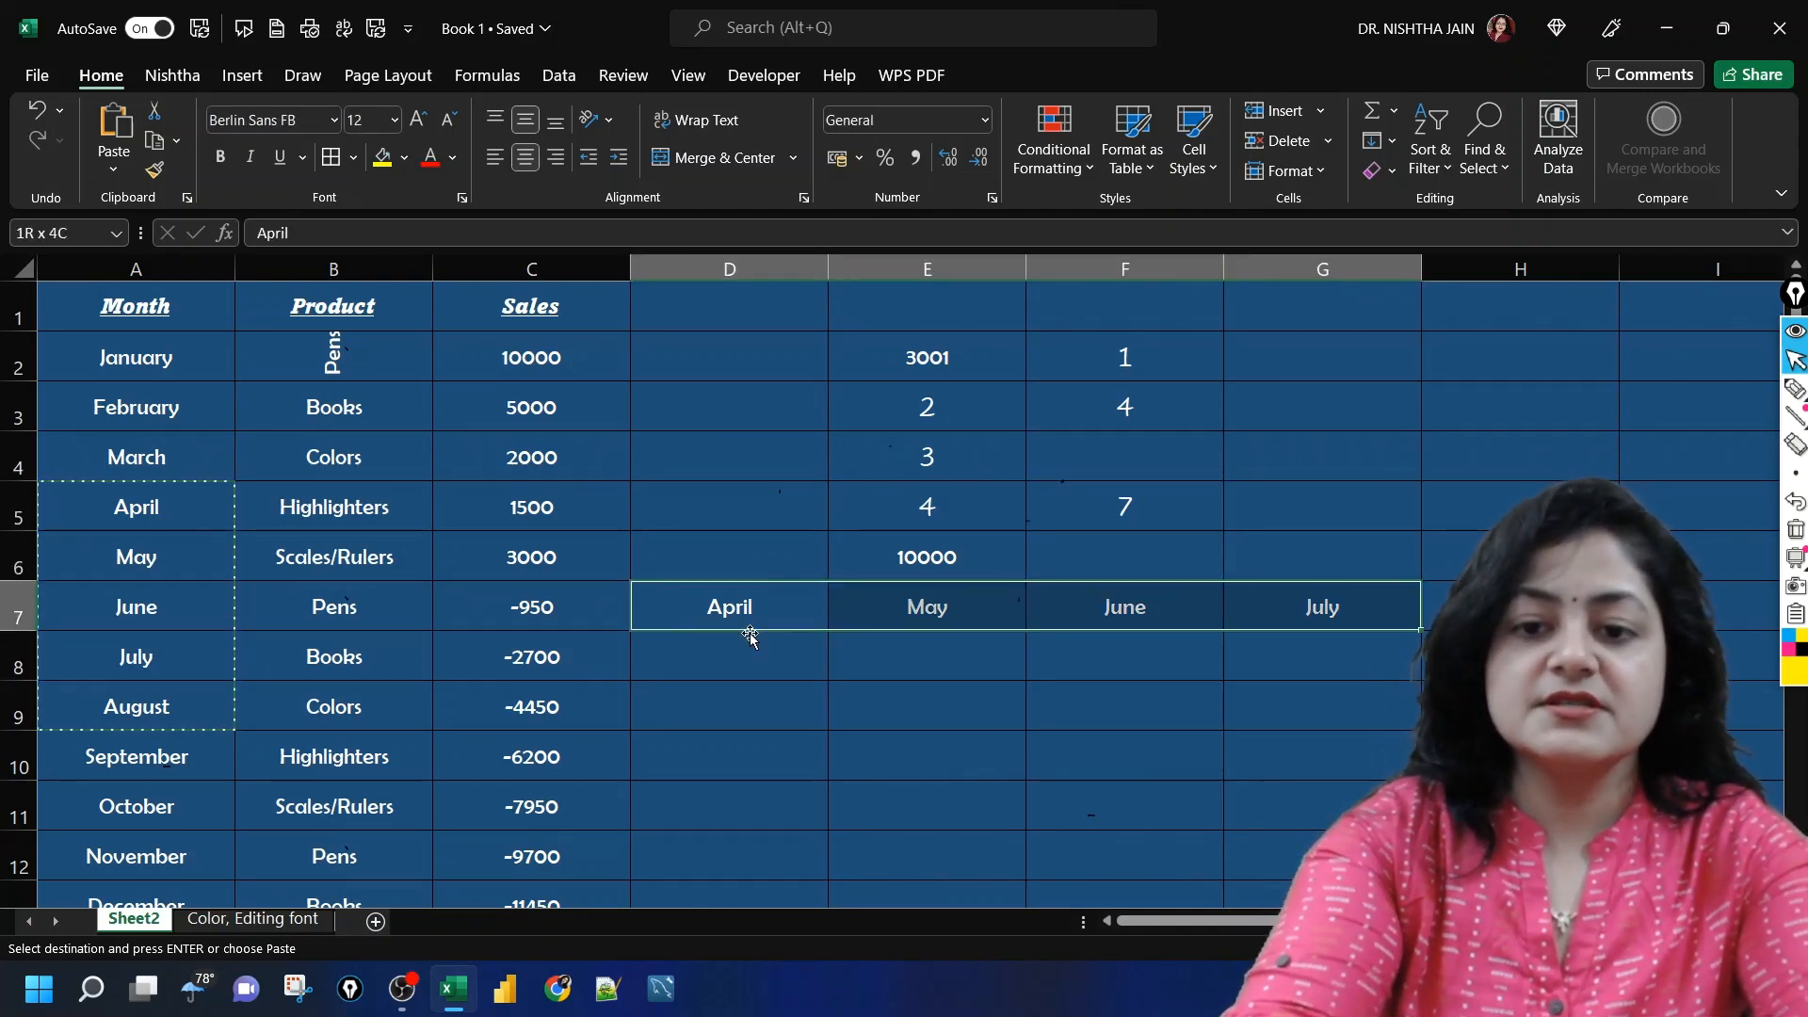
{"action": "key", "text": "ctrl+c"}
{"action": "key", "text": "Down"}
{"action": "key", "text": "Down"}
{"action": "key", "text": "Down"}
{"action": "key", "text": "Down"}
{"action": "key", "text": "Down"}
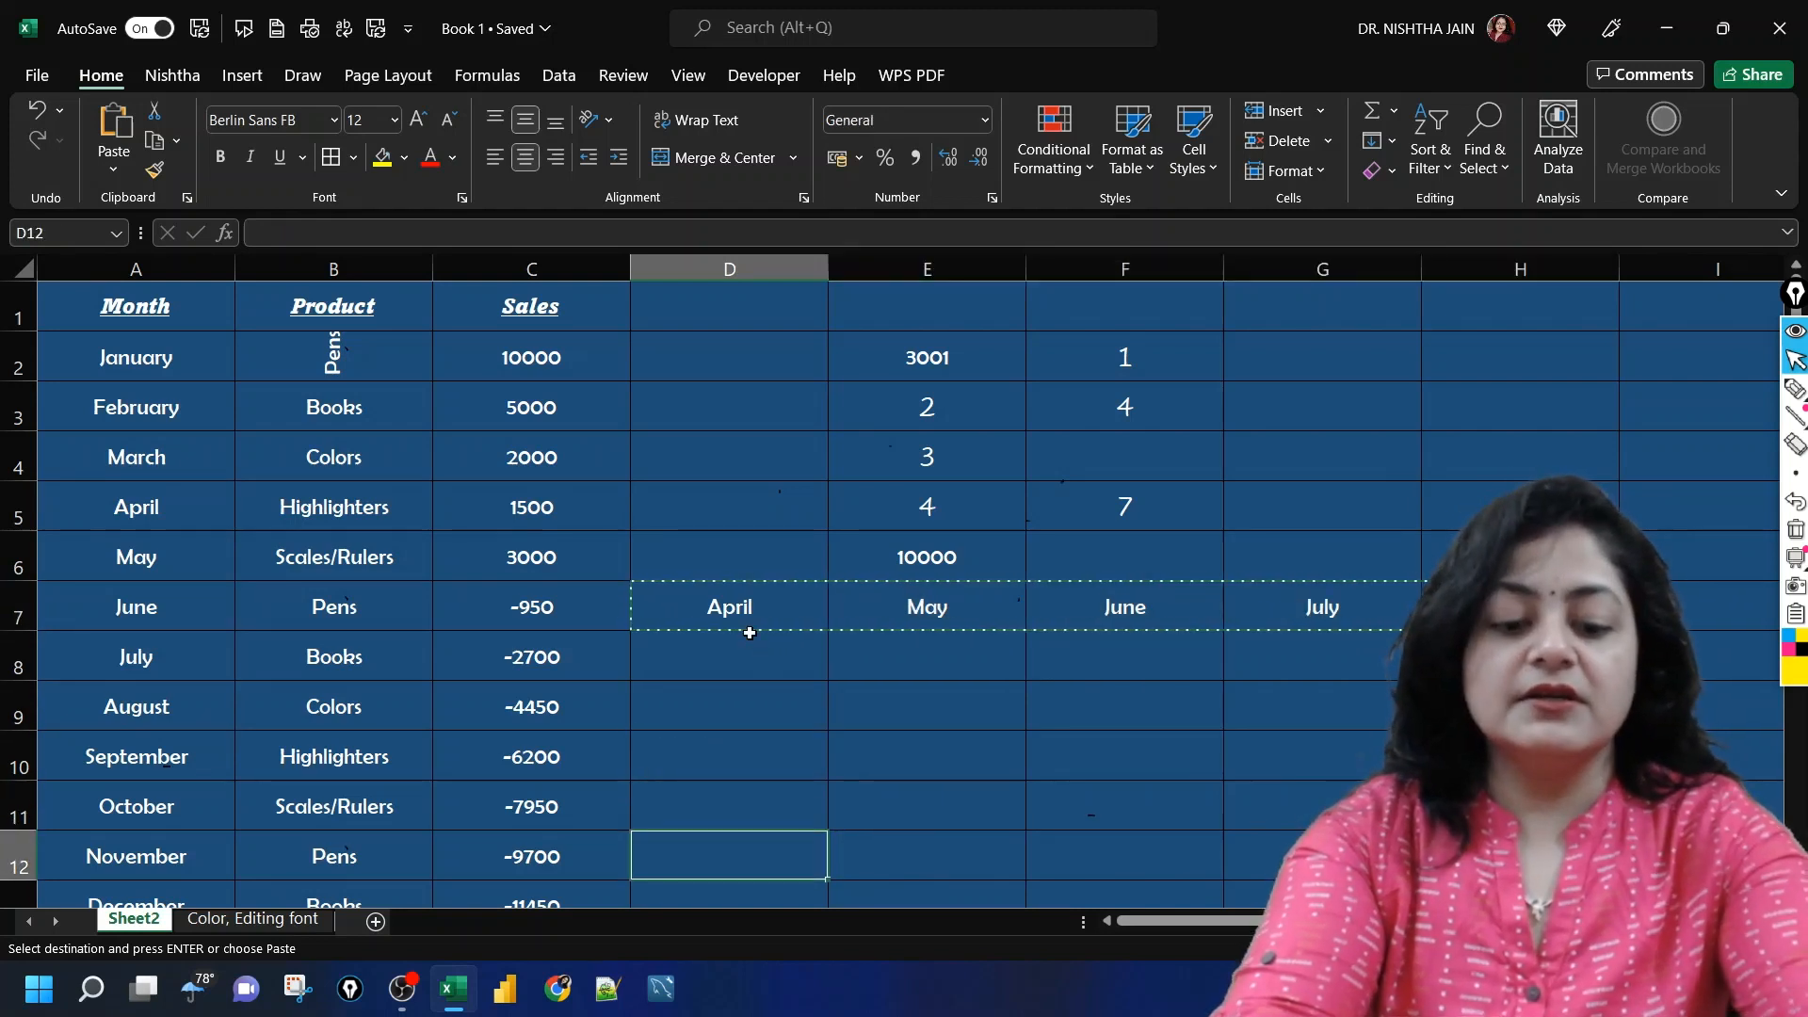
{"action": "key", "text": "Return"}
Step: Copy F2:F6 and paste it over E2:E6 using Paste Special with Skip blanks, comparing the two columns
{"action": "left_click", "coordinate": [1077, 486]}
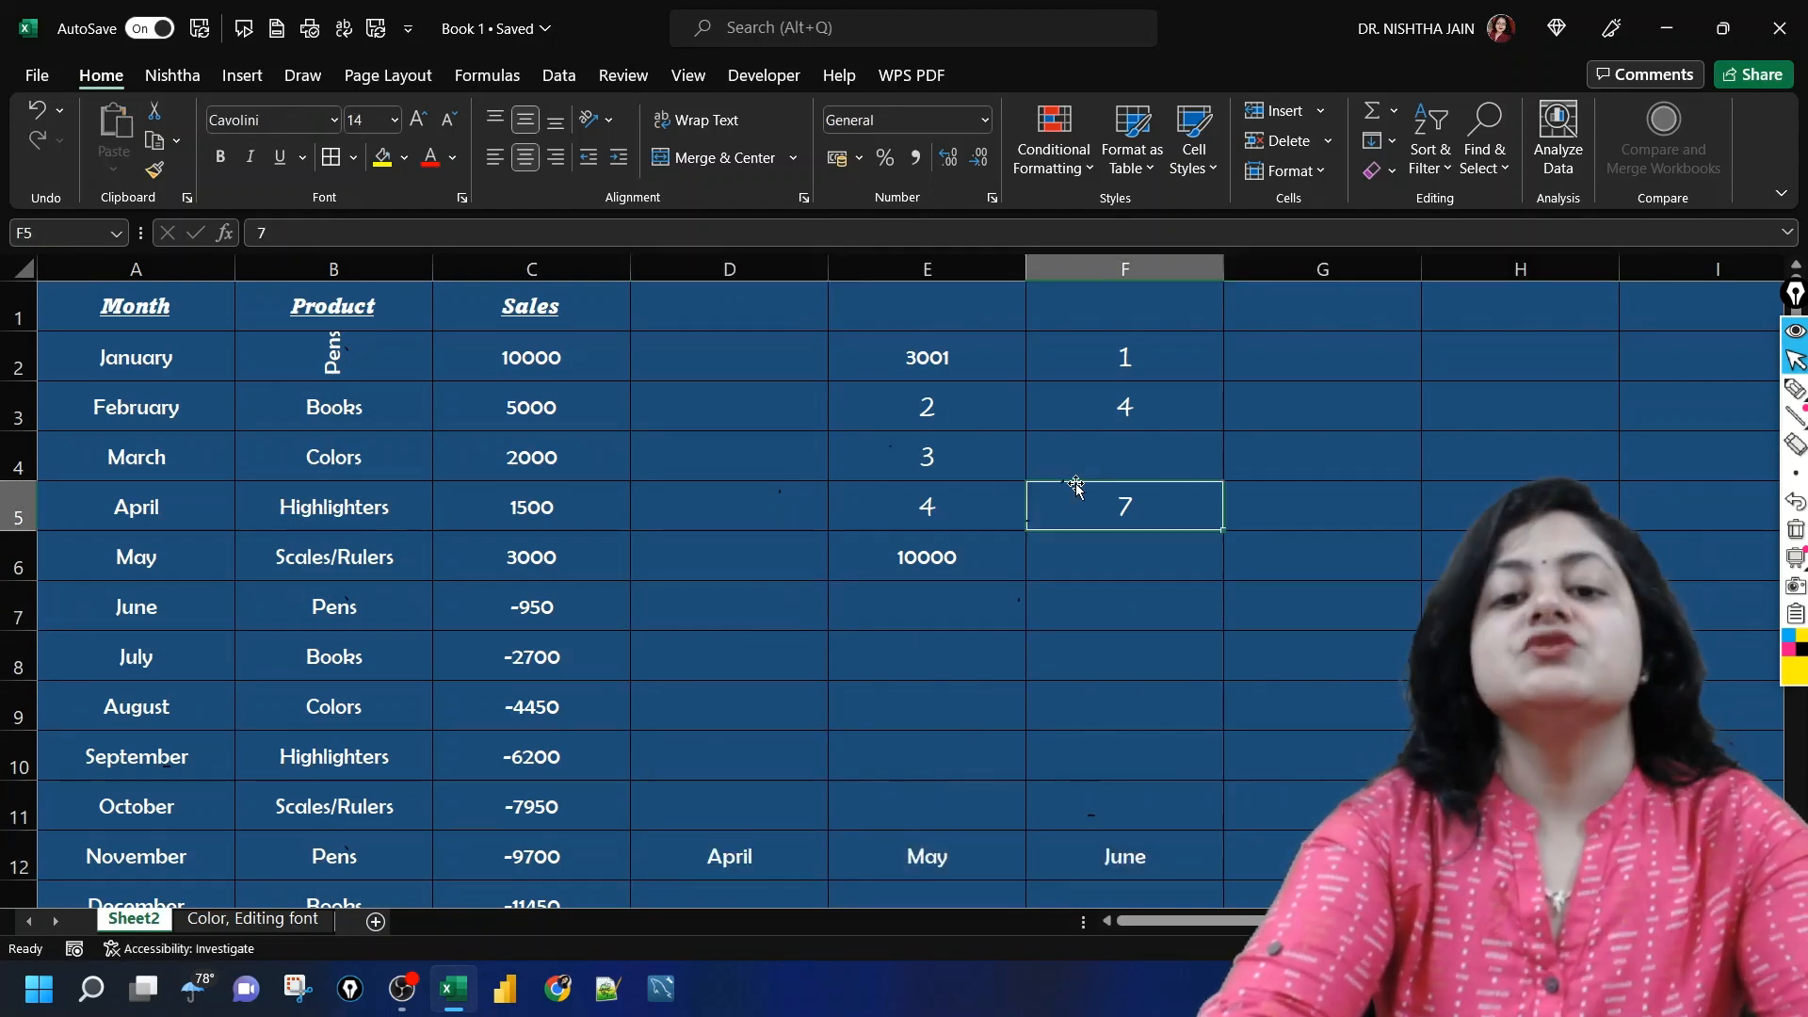
{"action": "left_click_drag", "start_coordinate": [1142, 364], "coordinate": [1165, 575]}
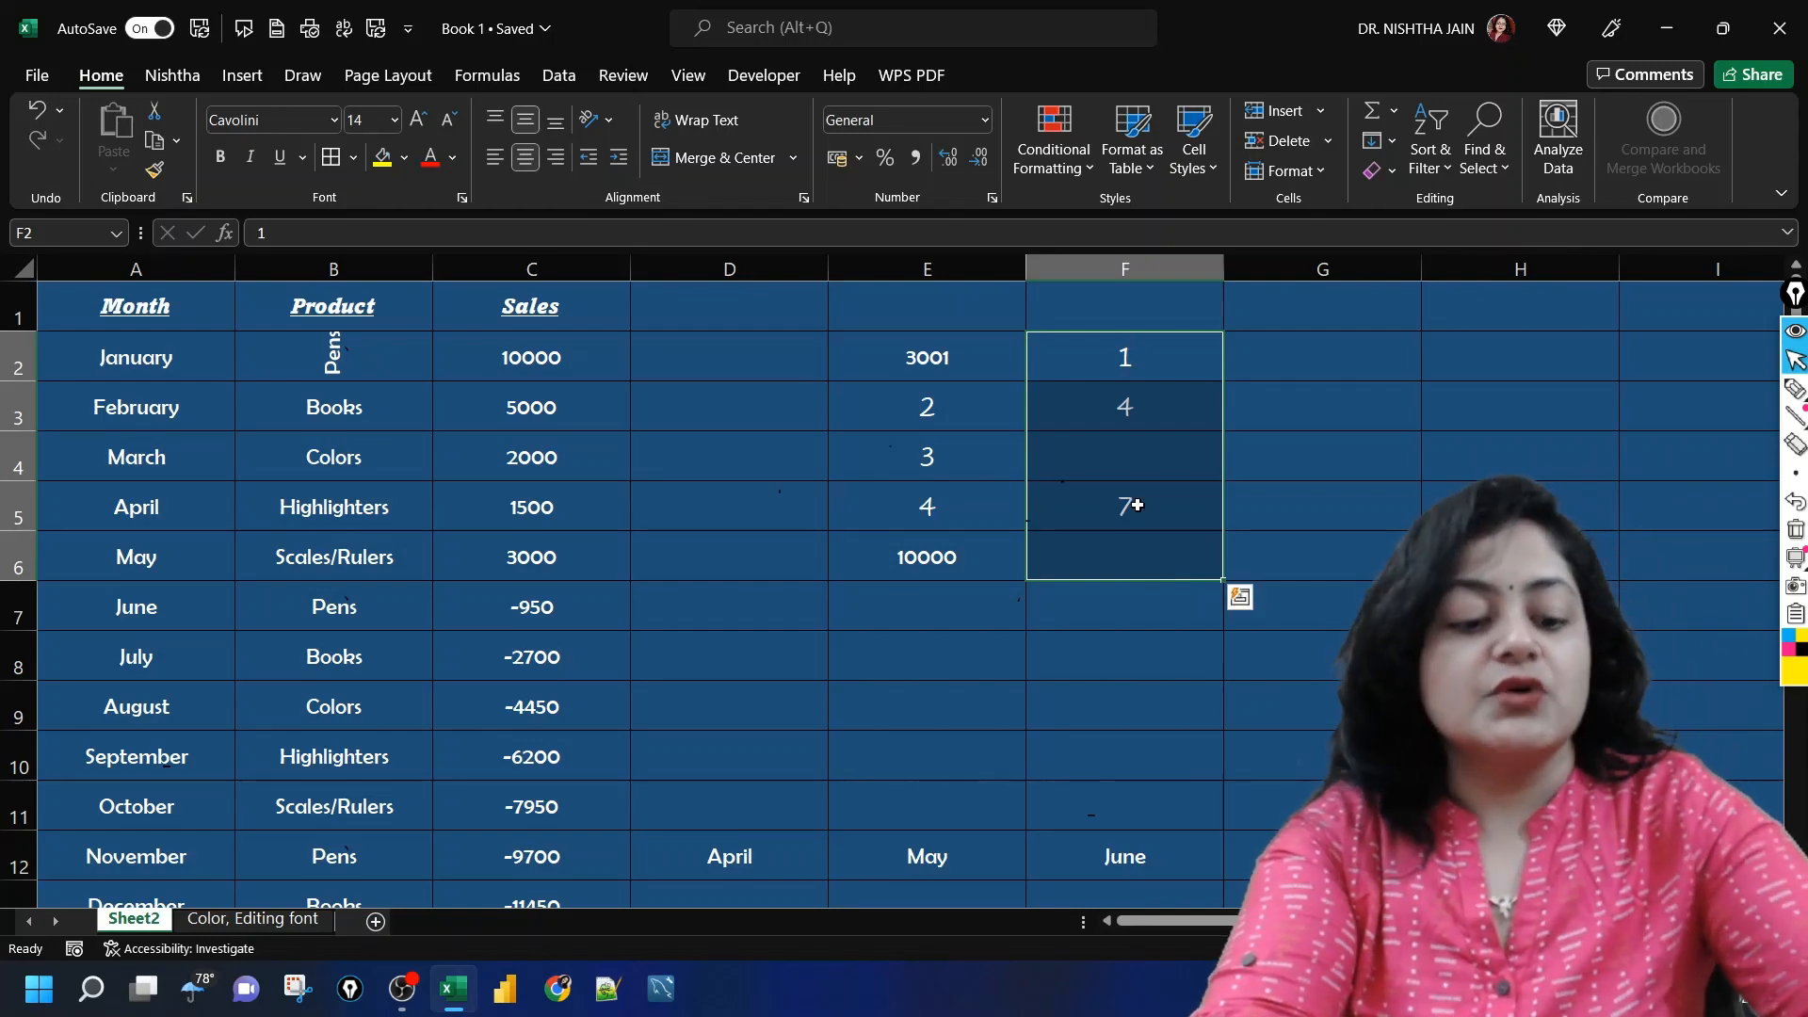
{"action": "key", "text": "ctrl+c"}
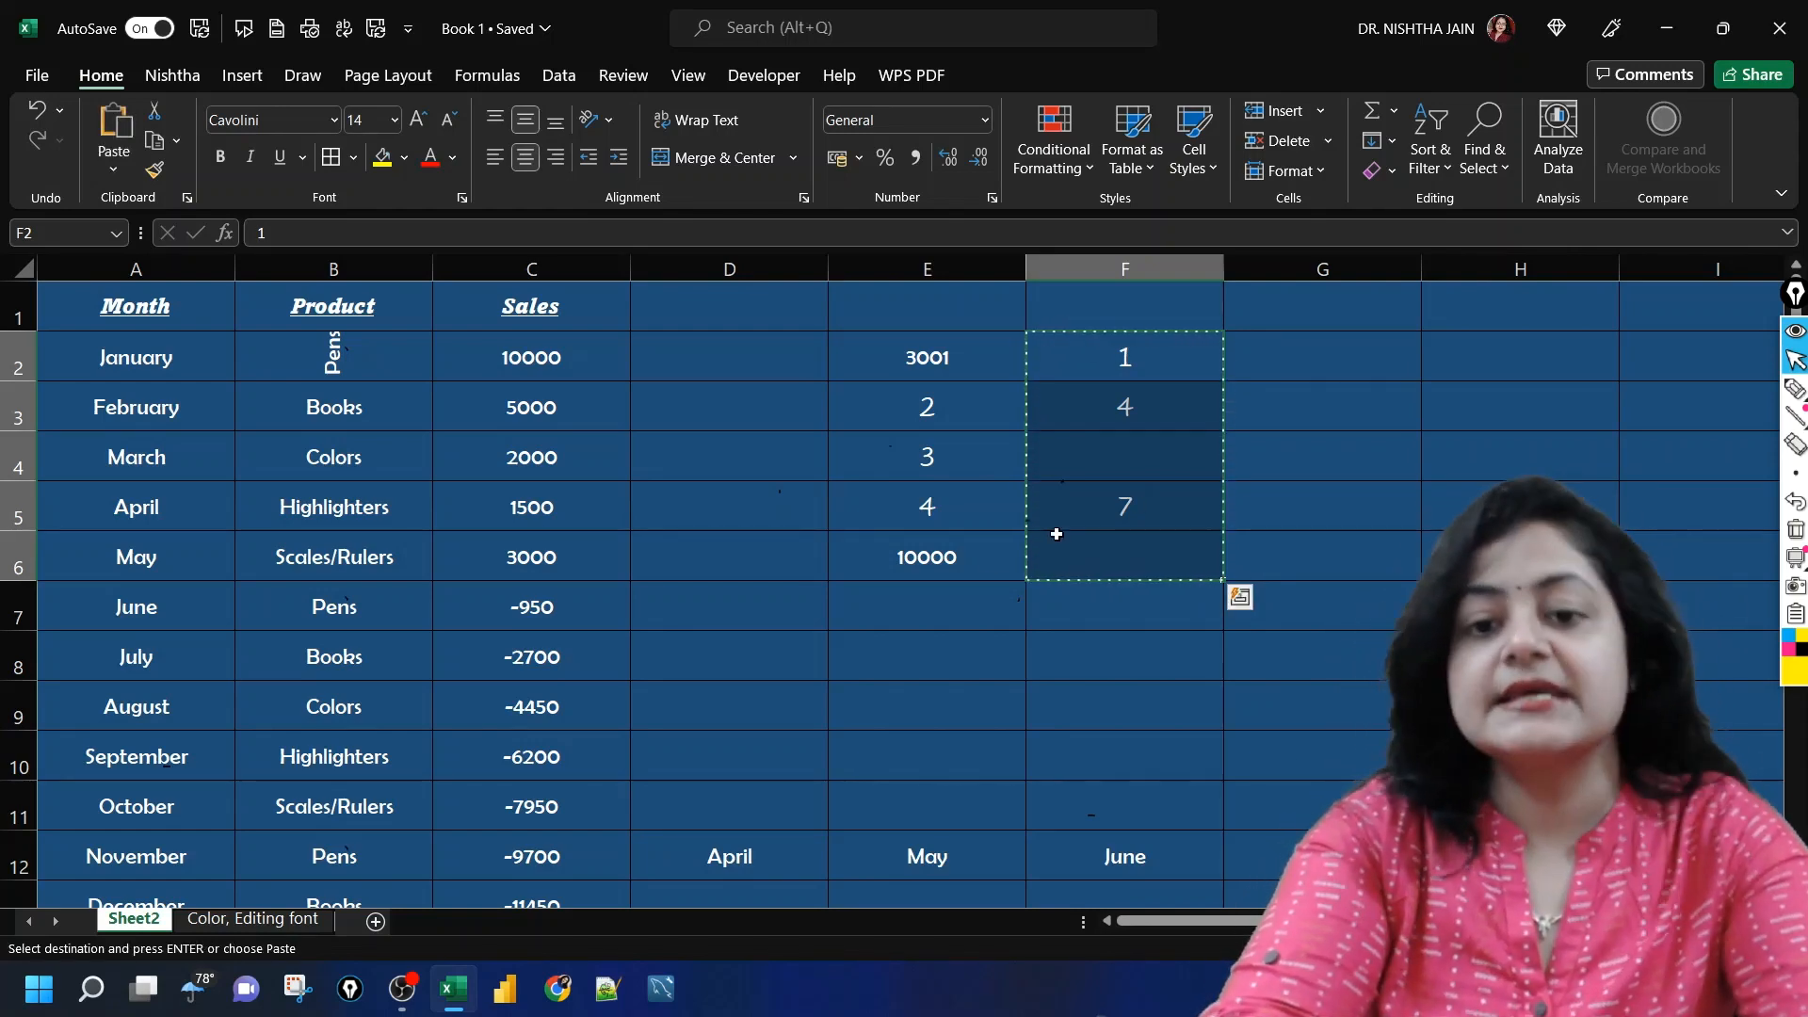
{"action": "left_click", "coordinate": [877, 370]}
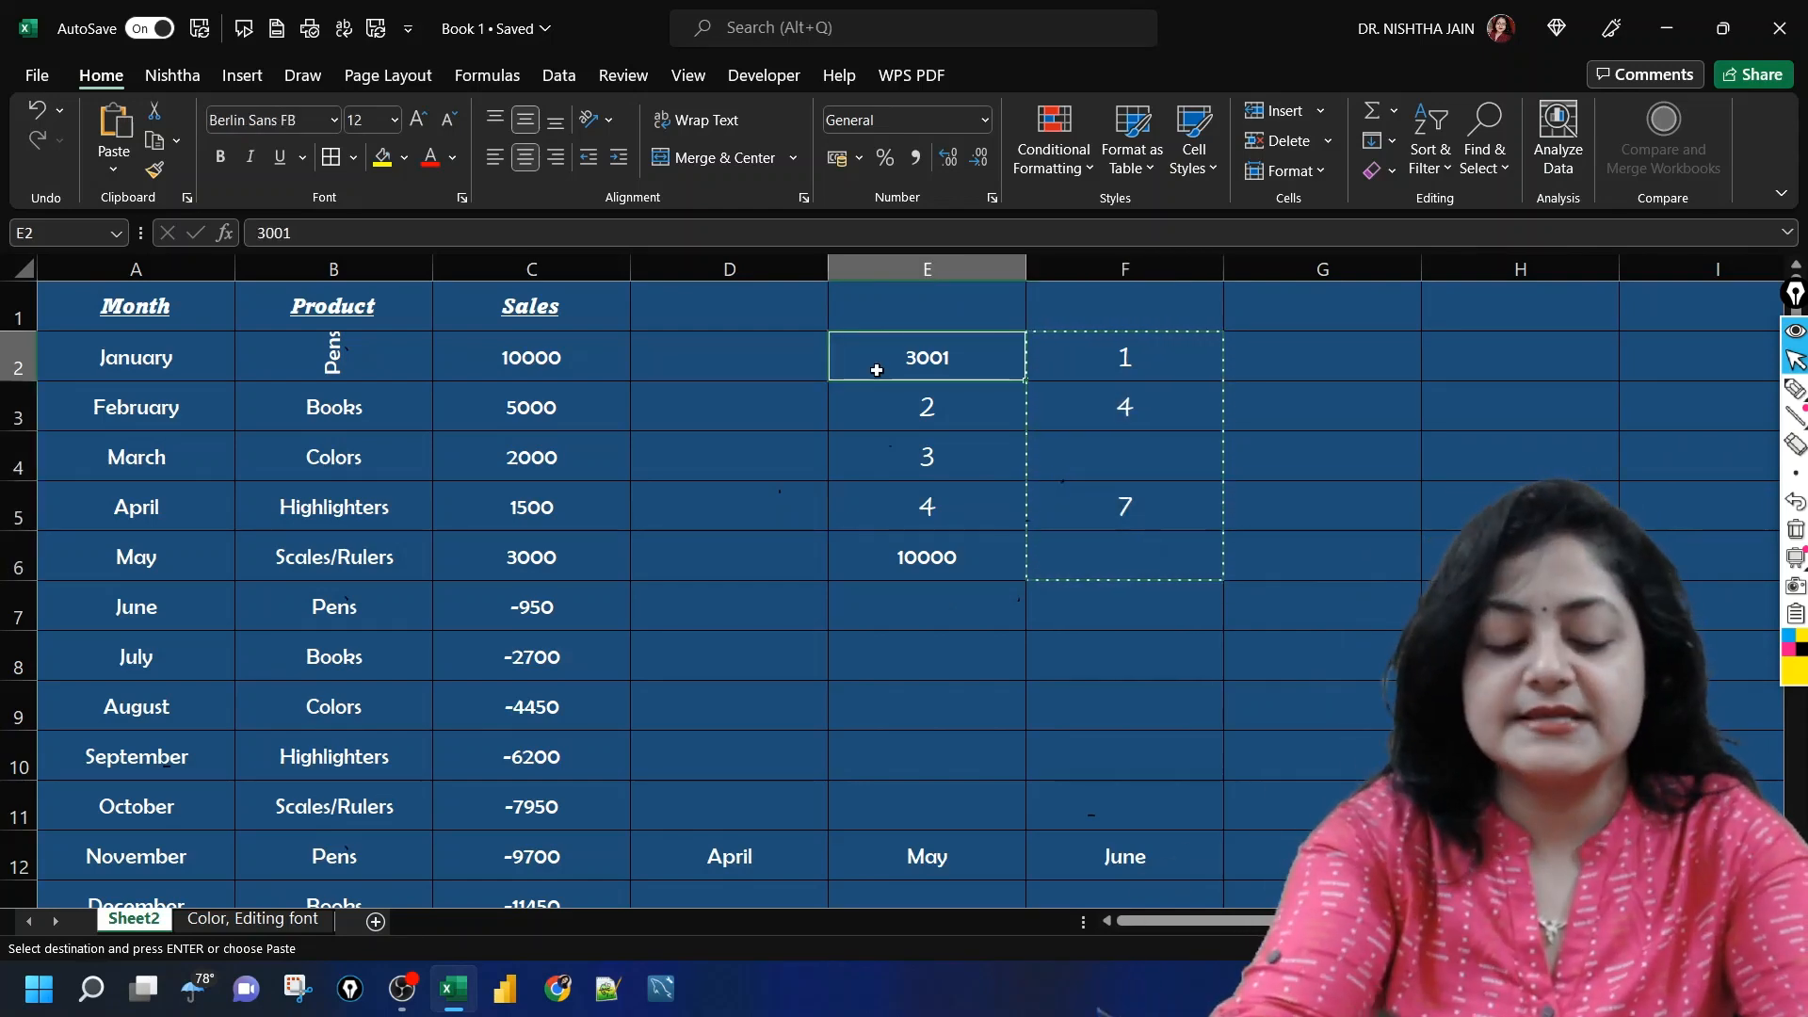
{"action": "key", "text": "ctrl+alt+v"}
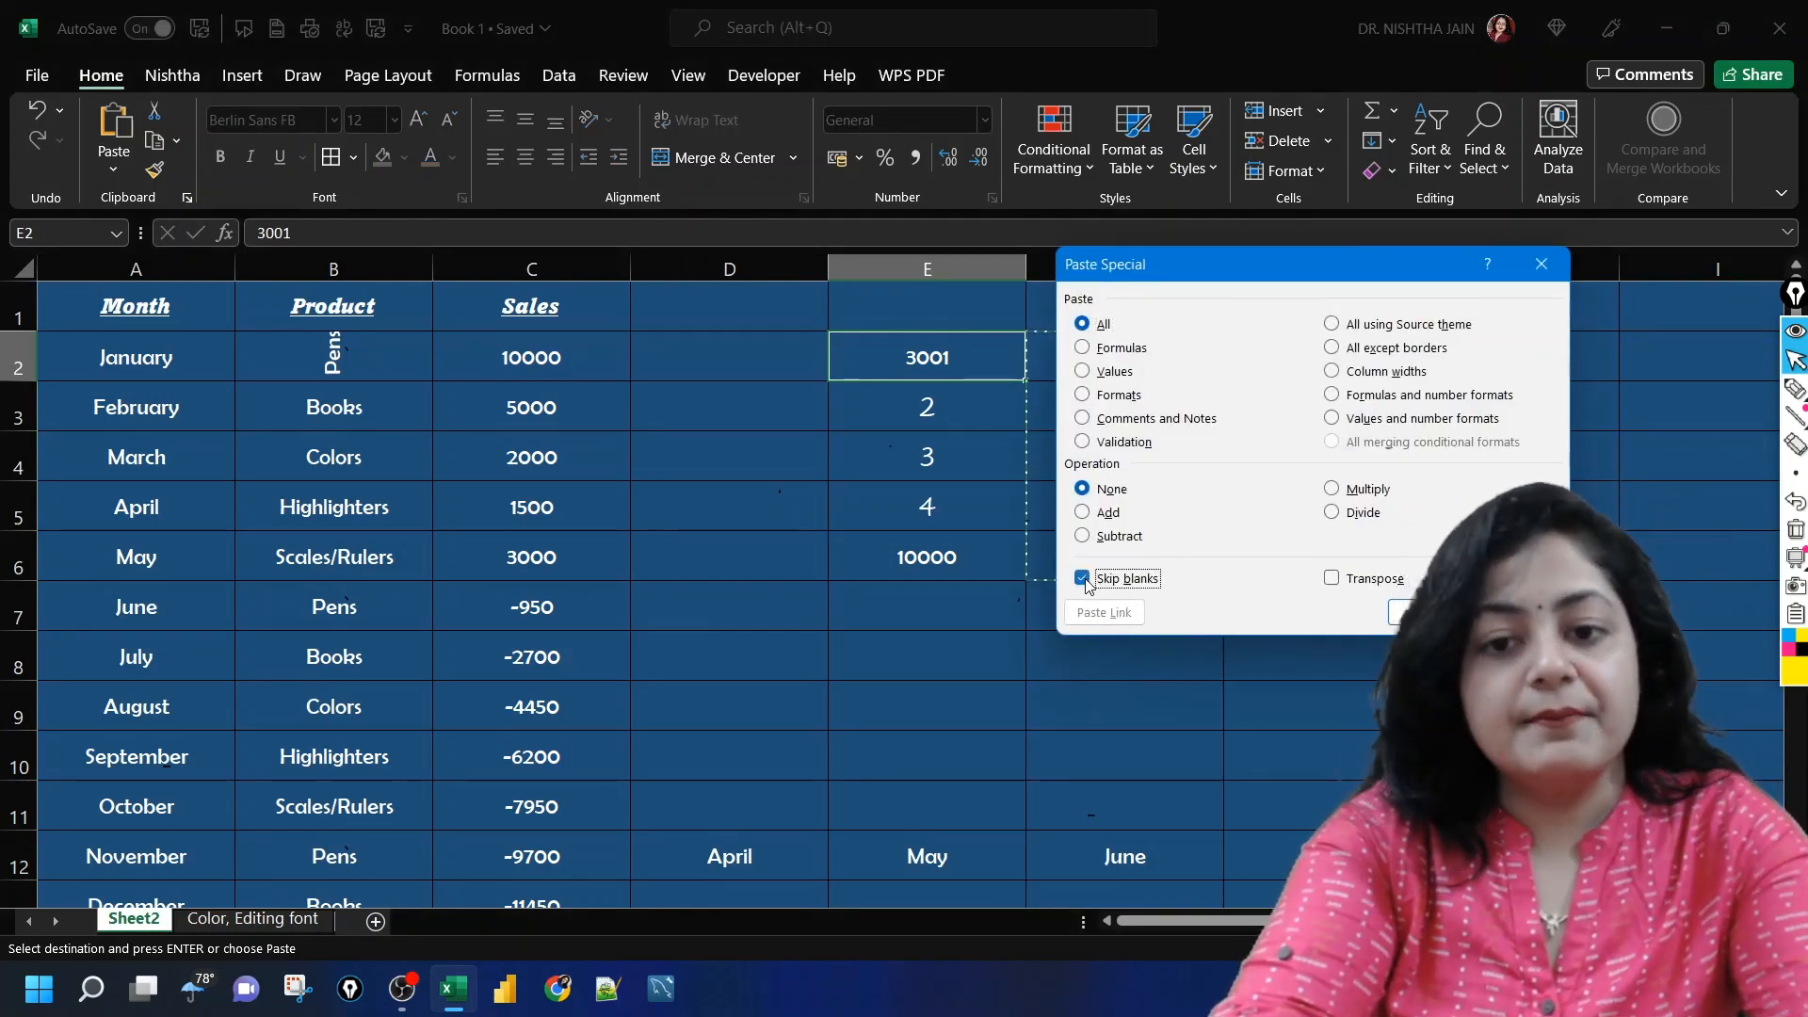
{"action": "key", "text": "Return"}
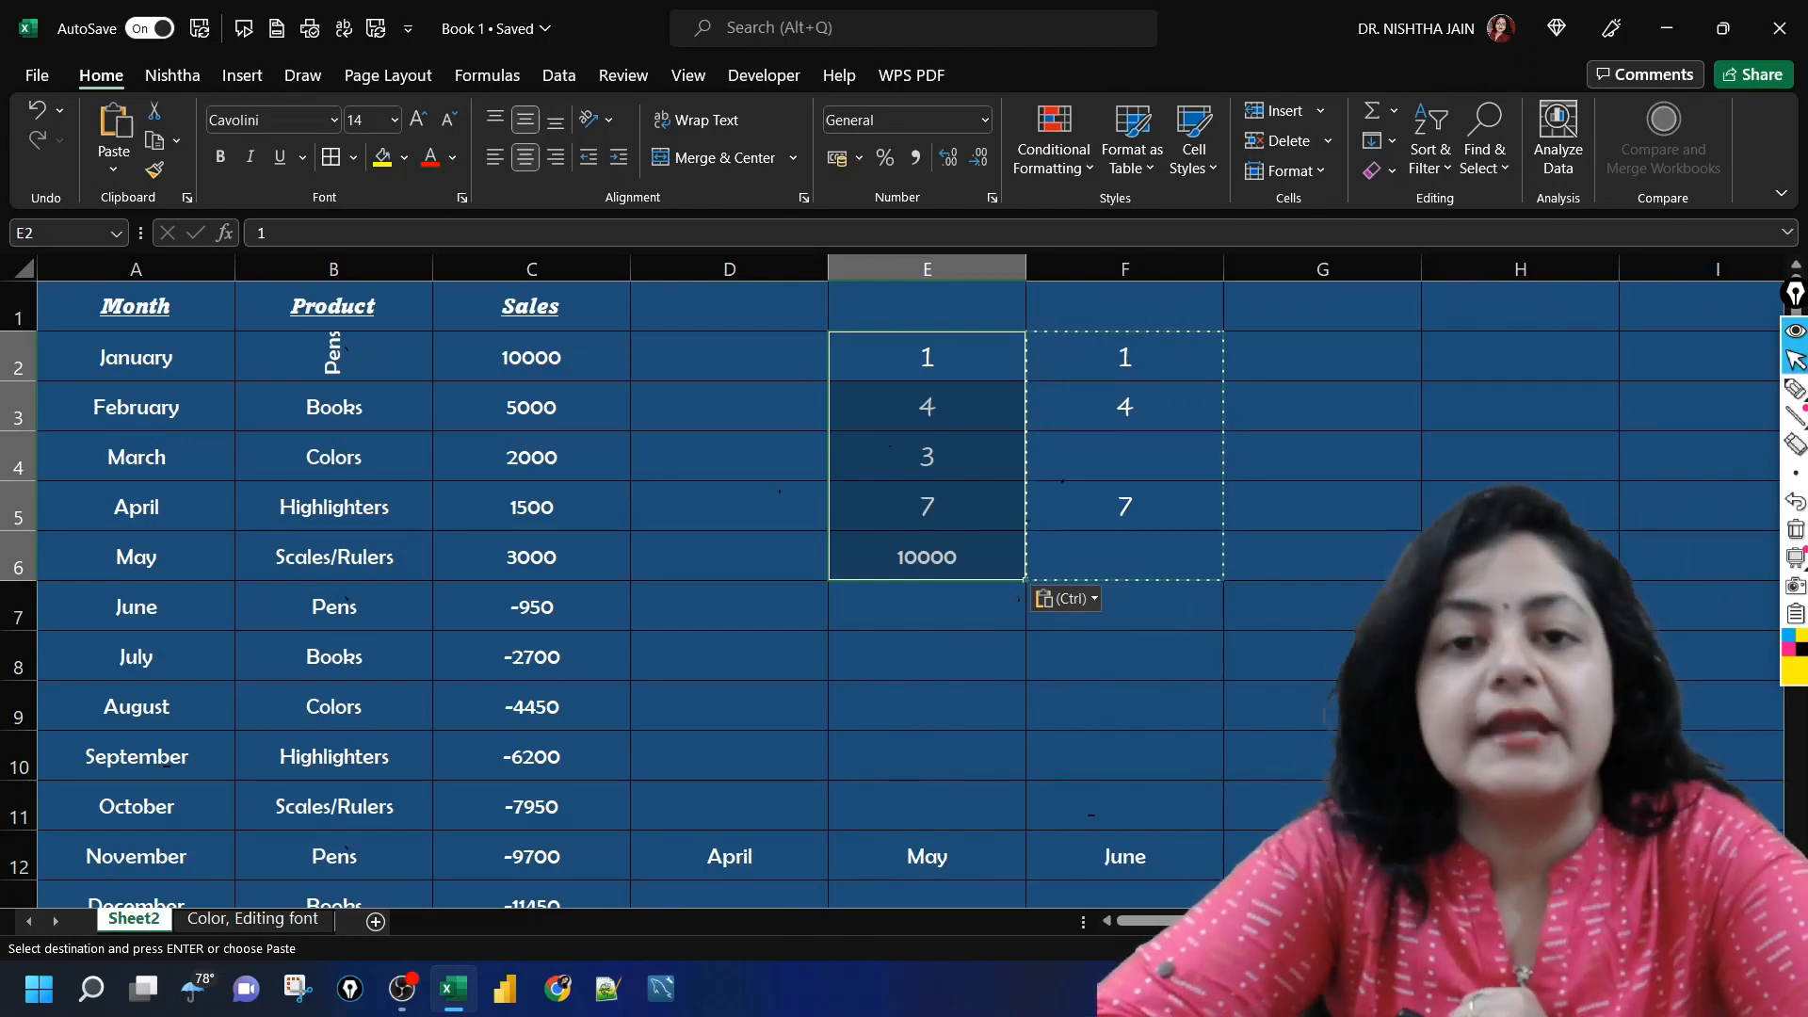
{"action": "left_click", "coordinate": [1204, 453]}
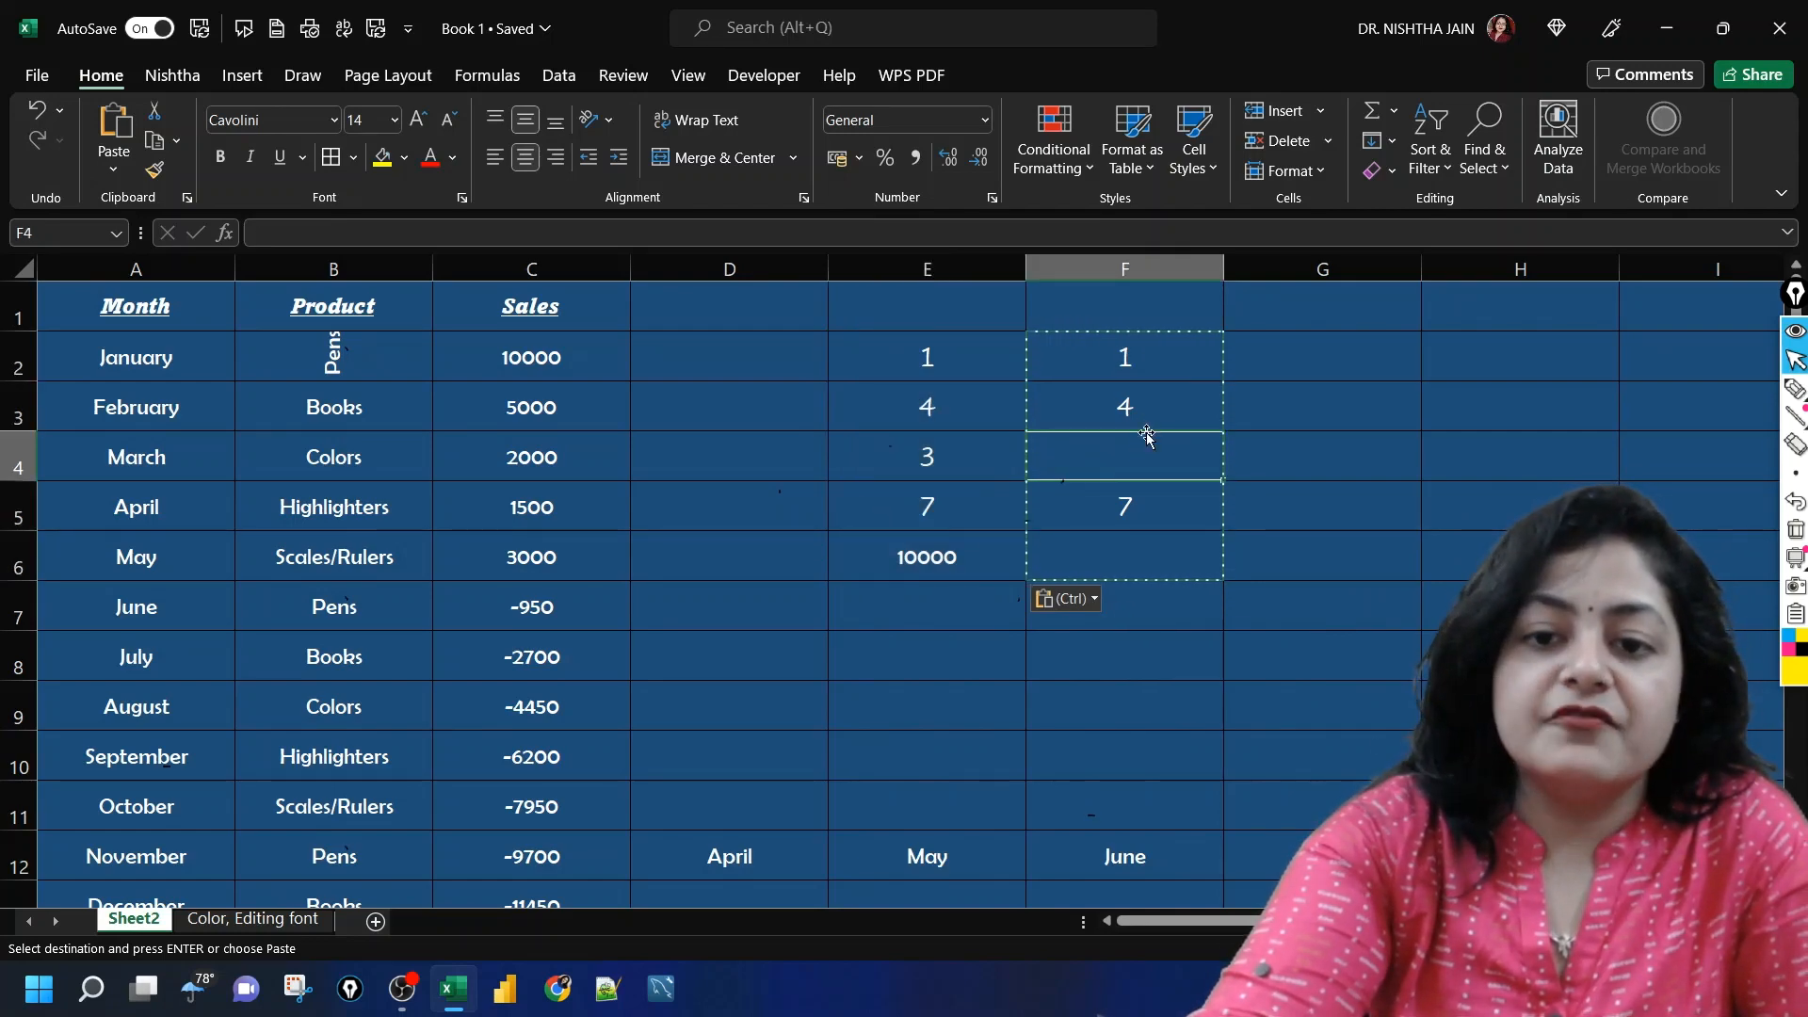
{"action": "left_click", "coordinate": [1151, 562]}
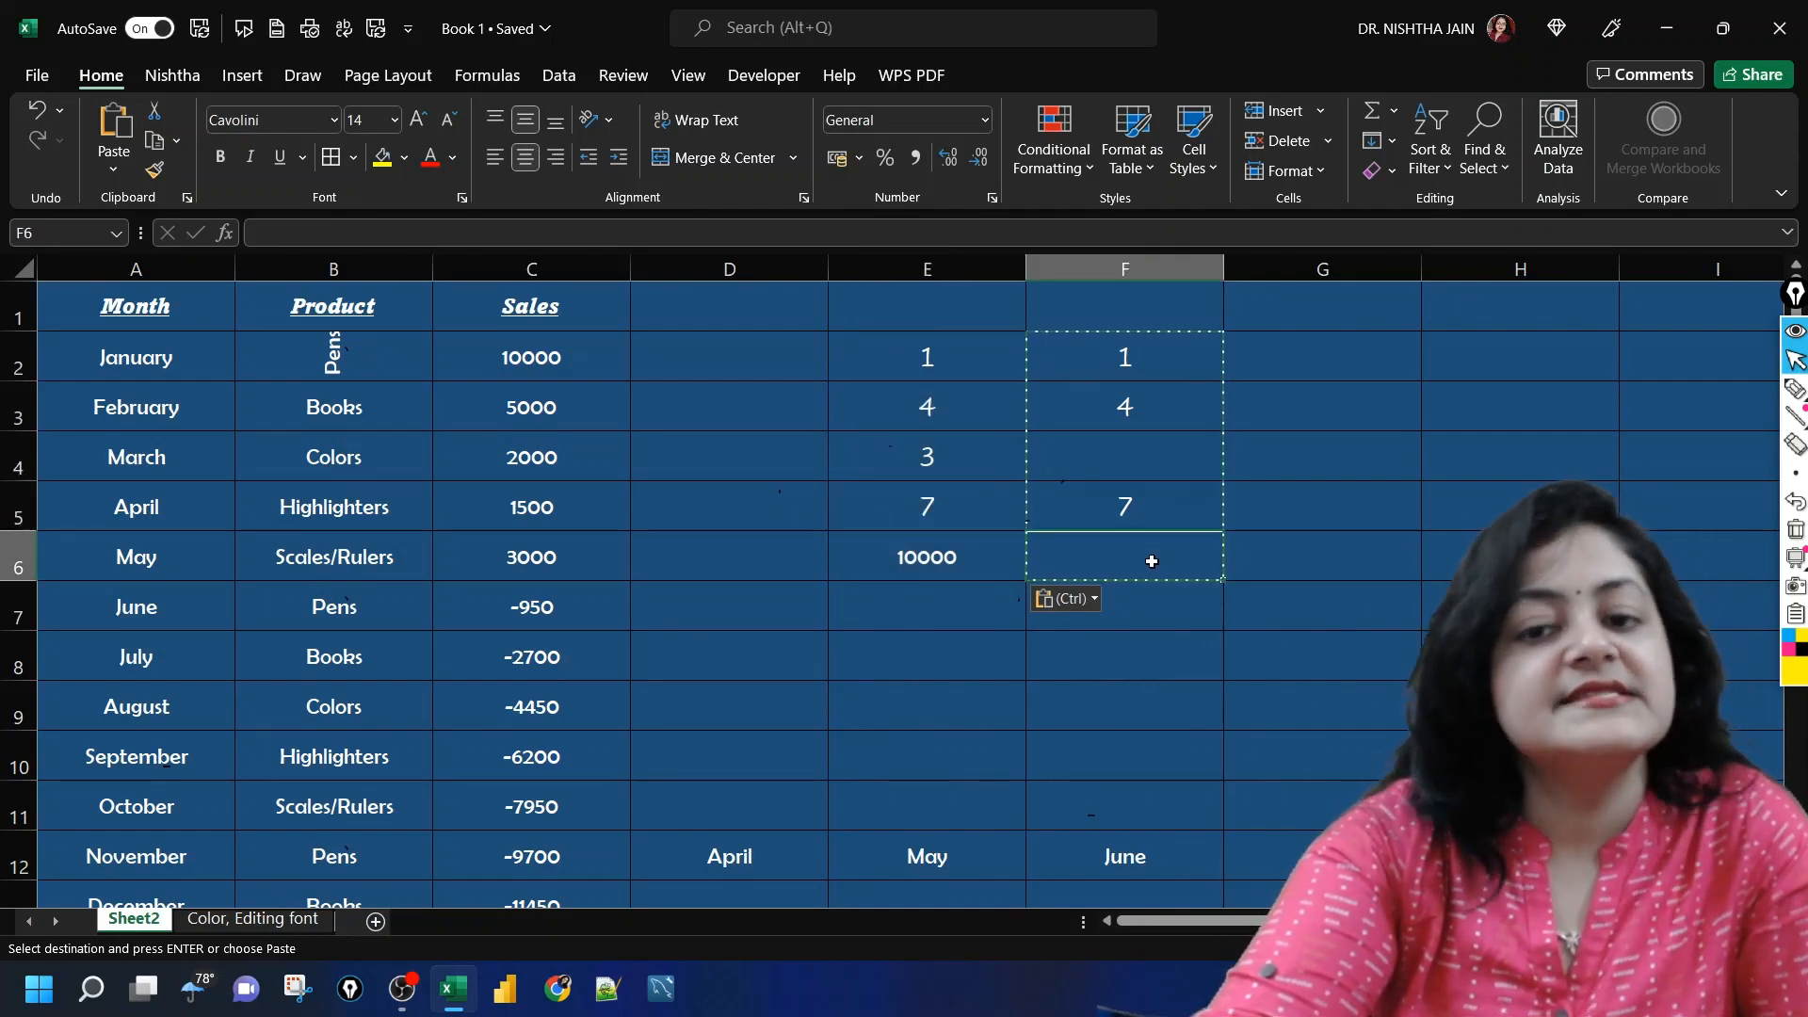
{"action": "left_click", "coordinate": [1385, 555]}
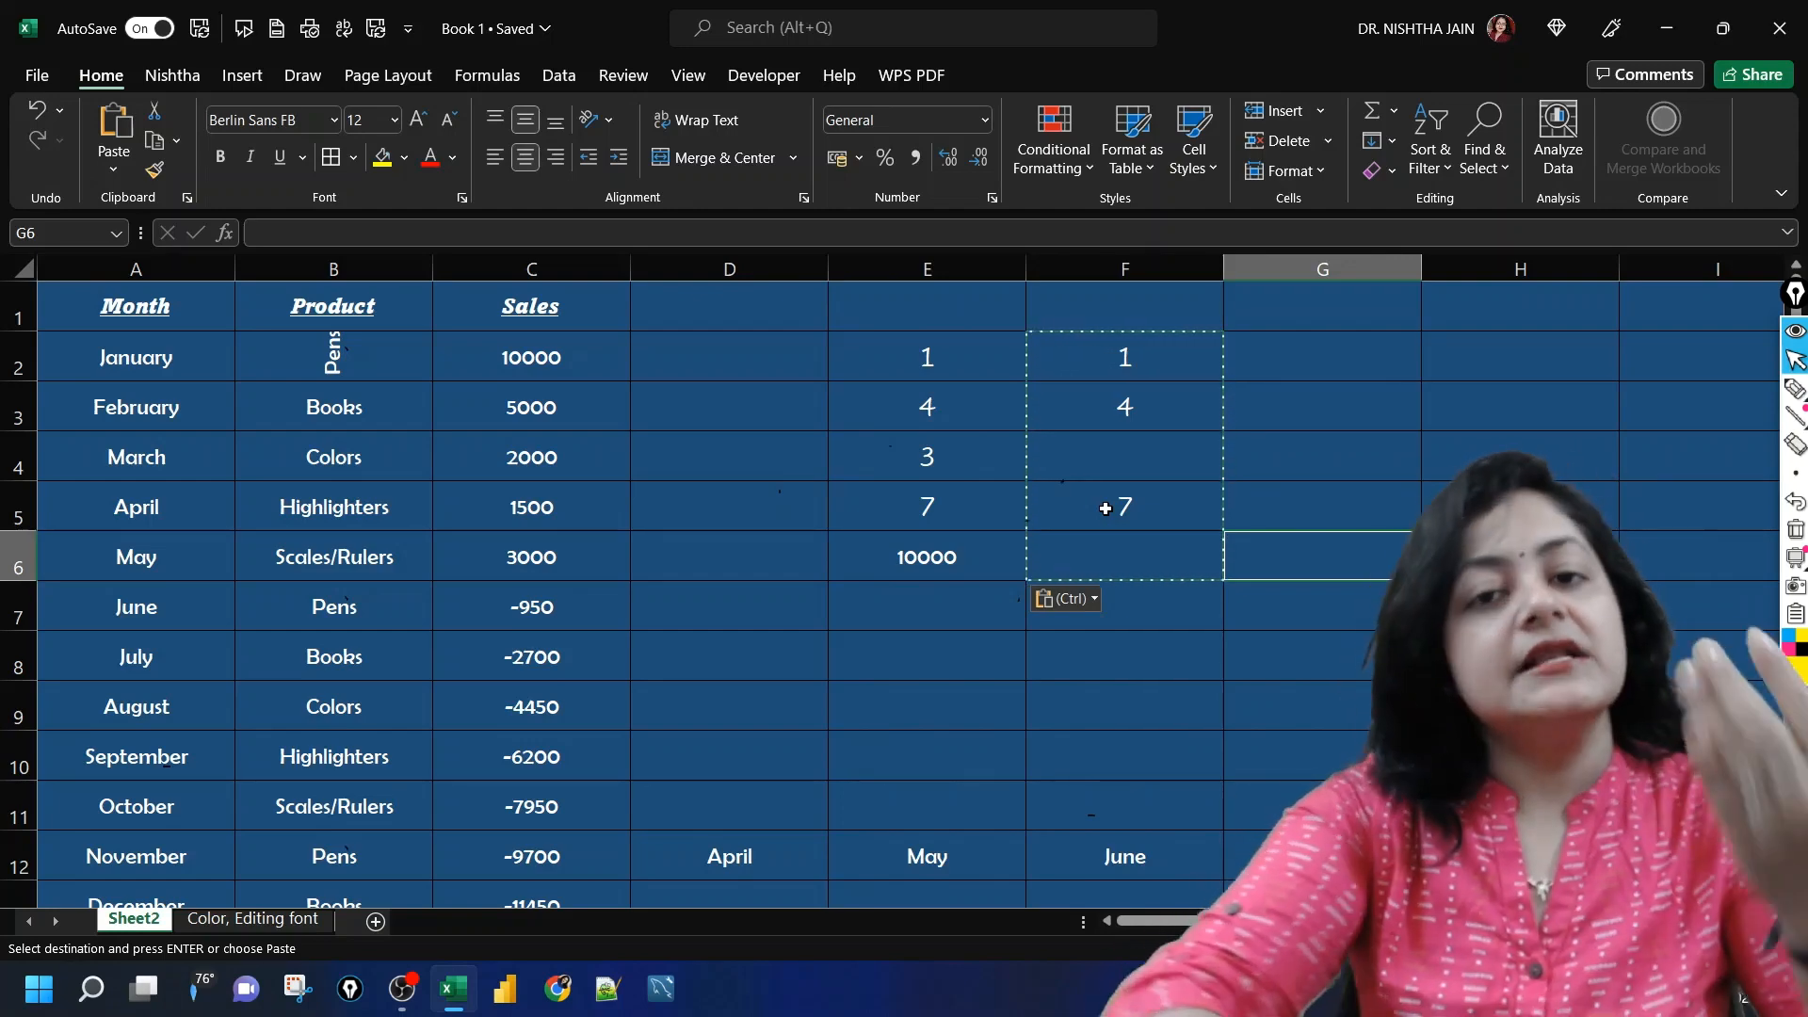
{"action": "left_click", "coordinate": [815, 565]}
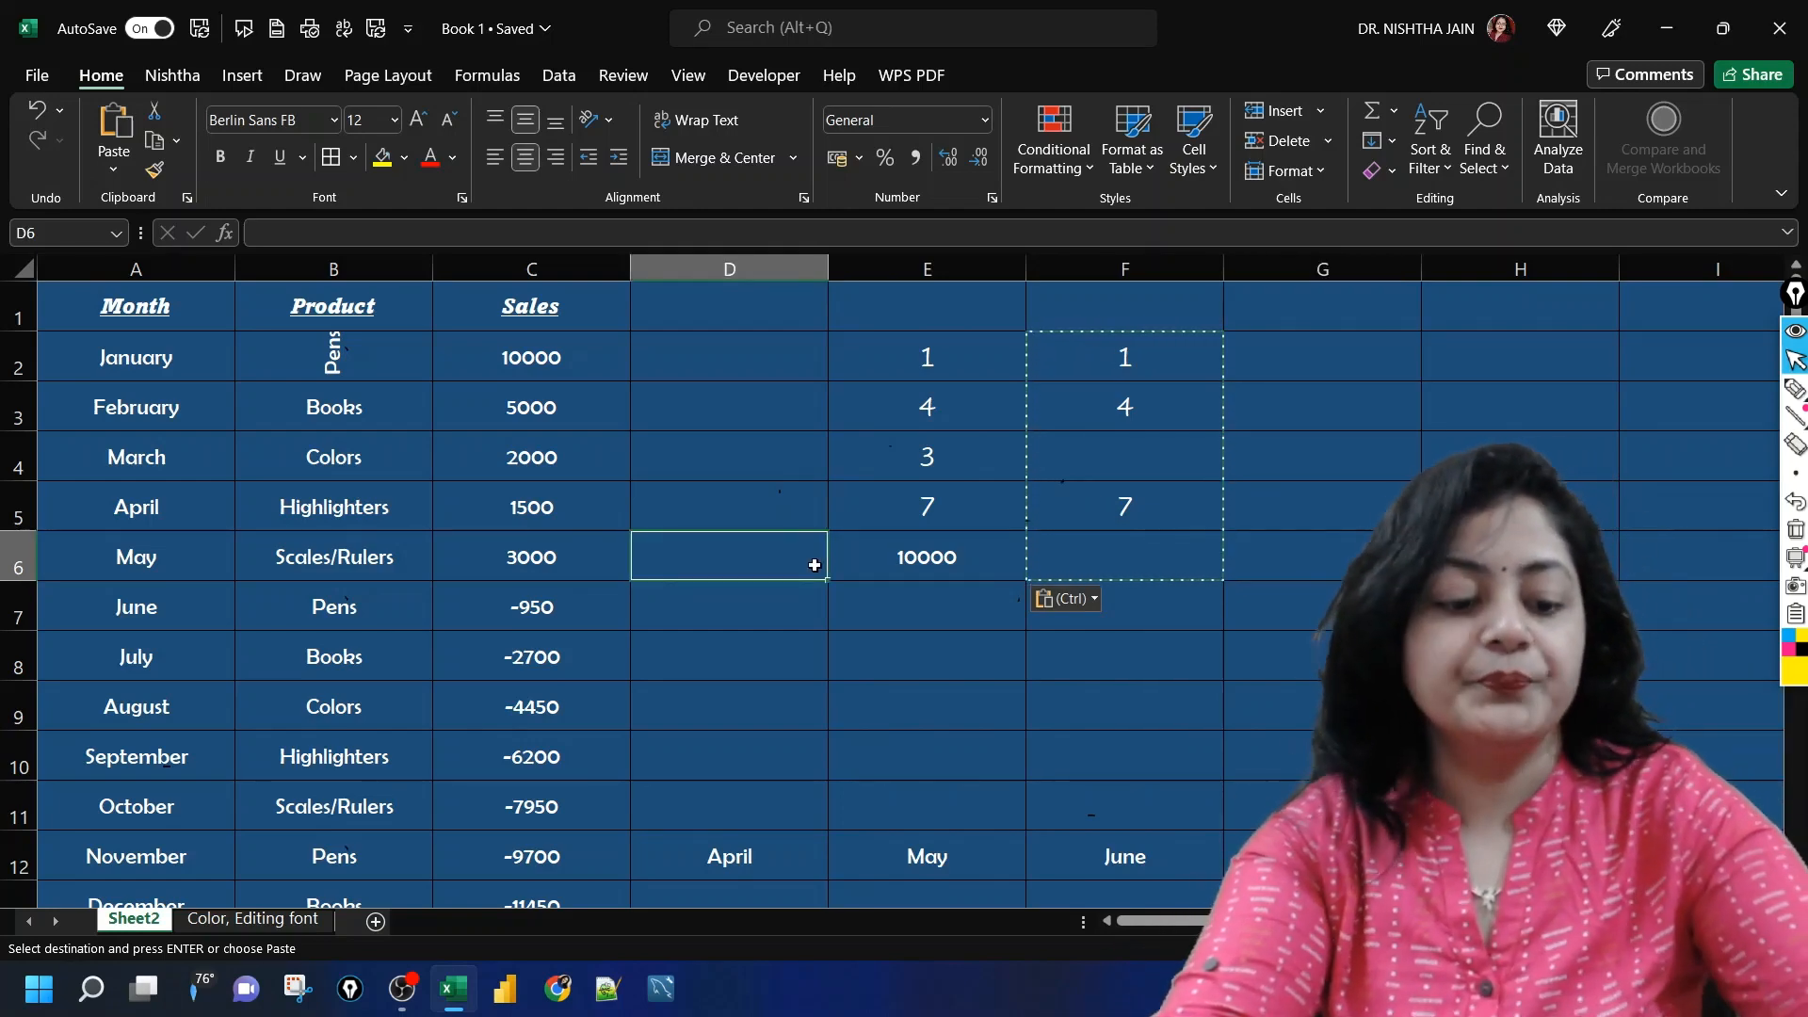
Step: Undo the Skip blanks paste in E2:E6, redoing the move of the months to row 12
{"action": "key", "text": "ctrl+z"}
{"action": "key", "text": "ctrl+z"}
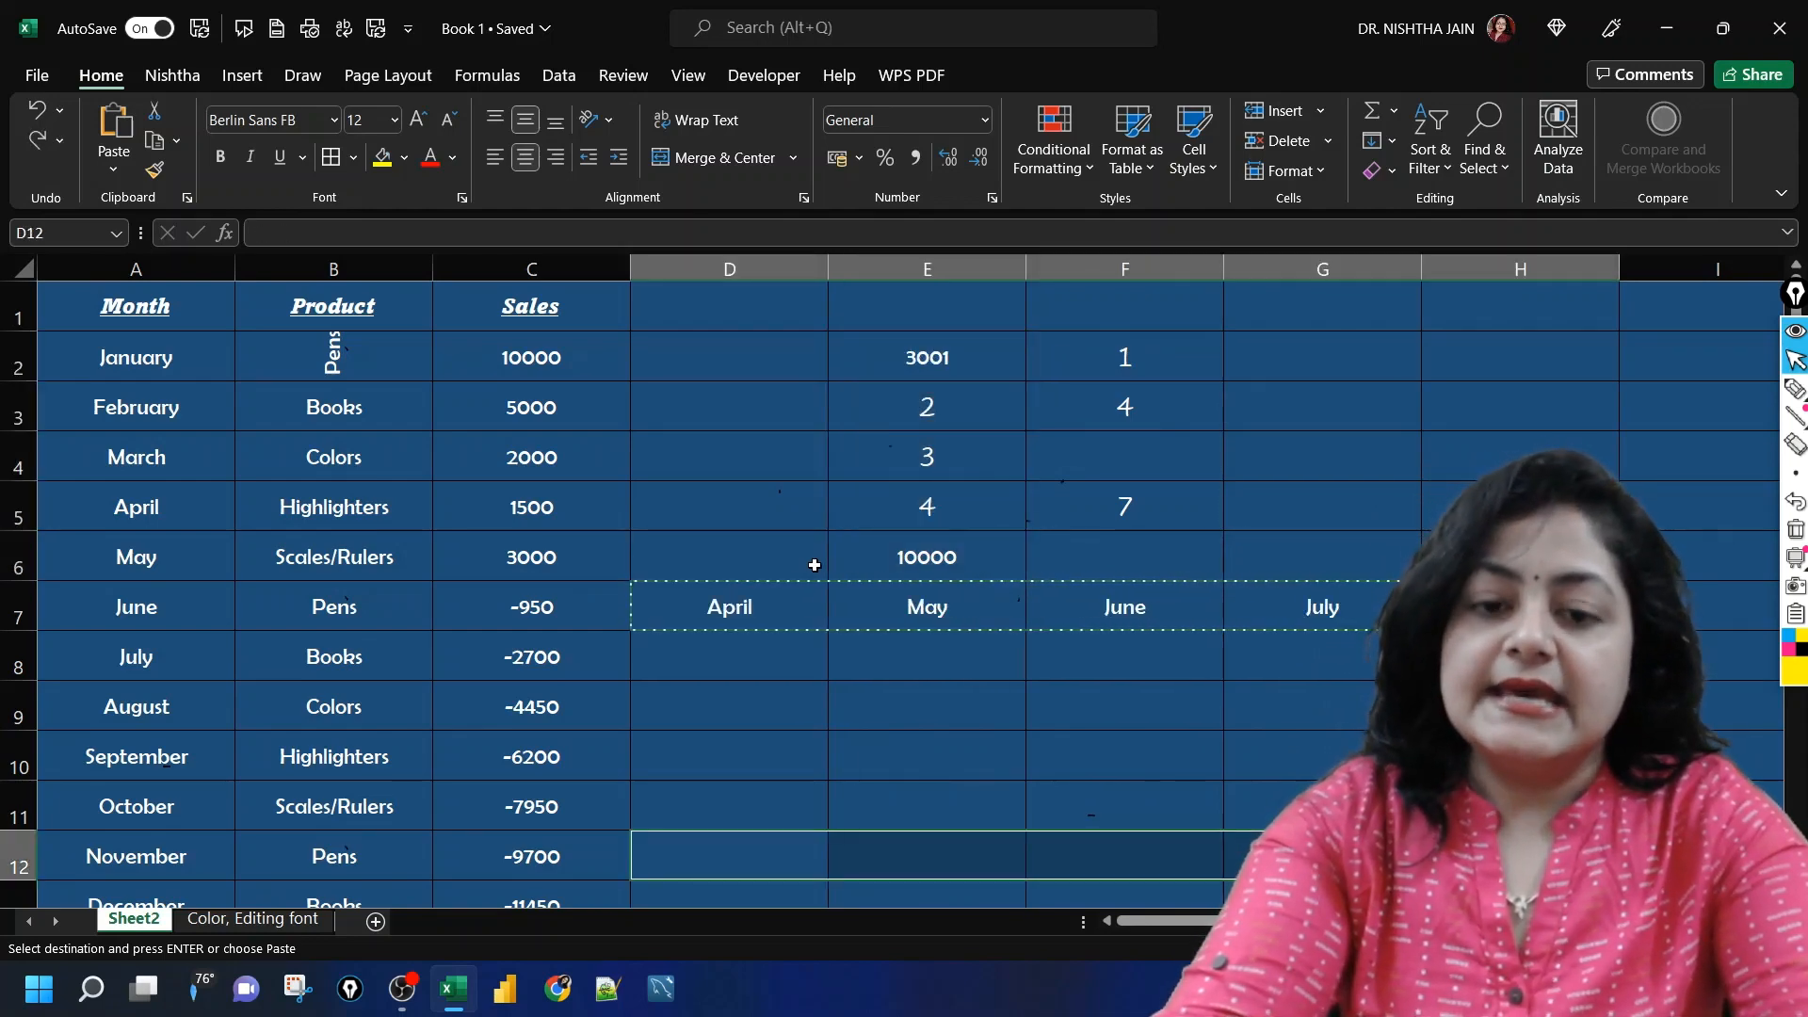
{"action": "left_click", "coordinate": [779, 491]}
{"action": "key", "text": "ctrl+y"}
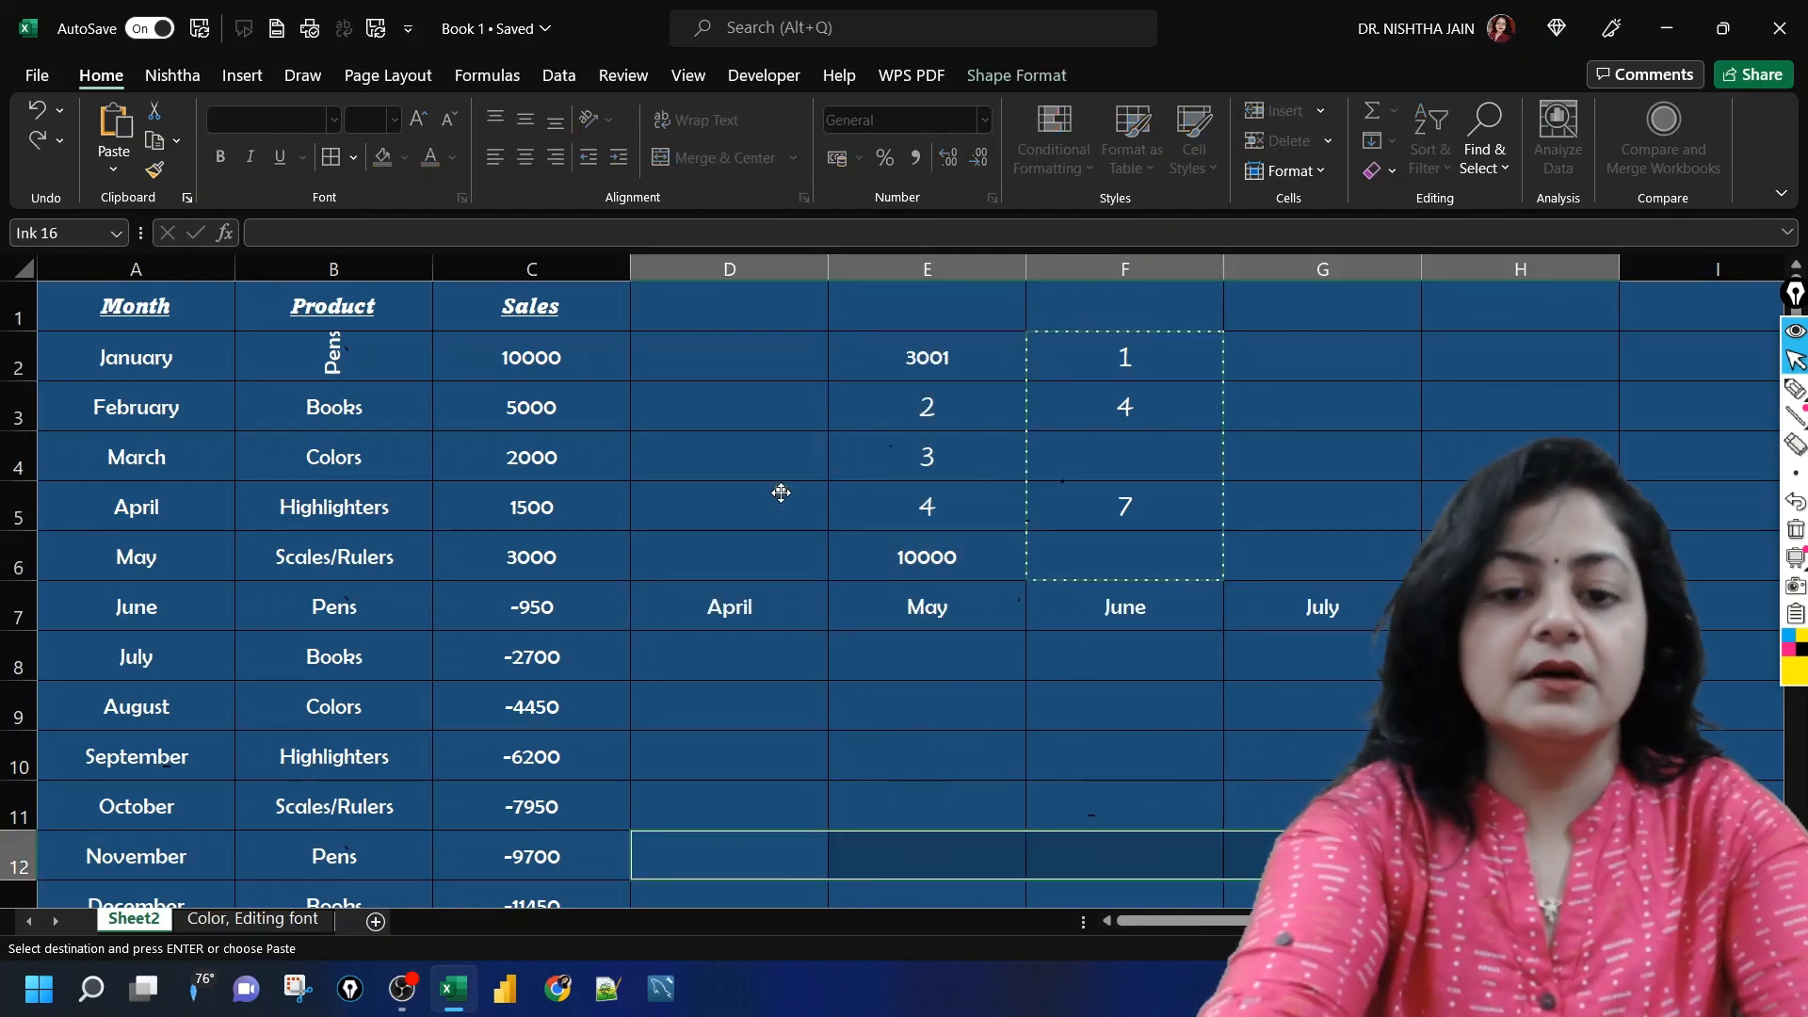
{"action": "left_click", "coordinate": [825, 586]}
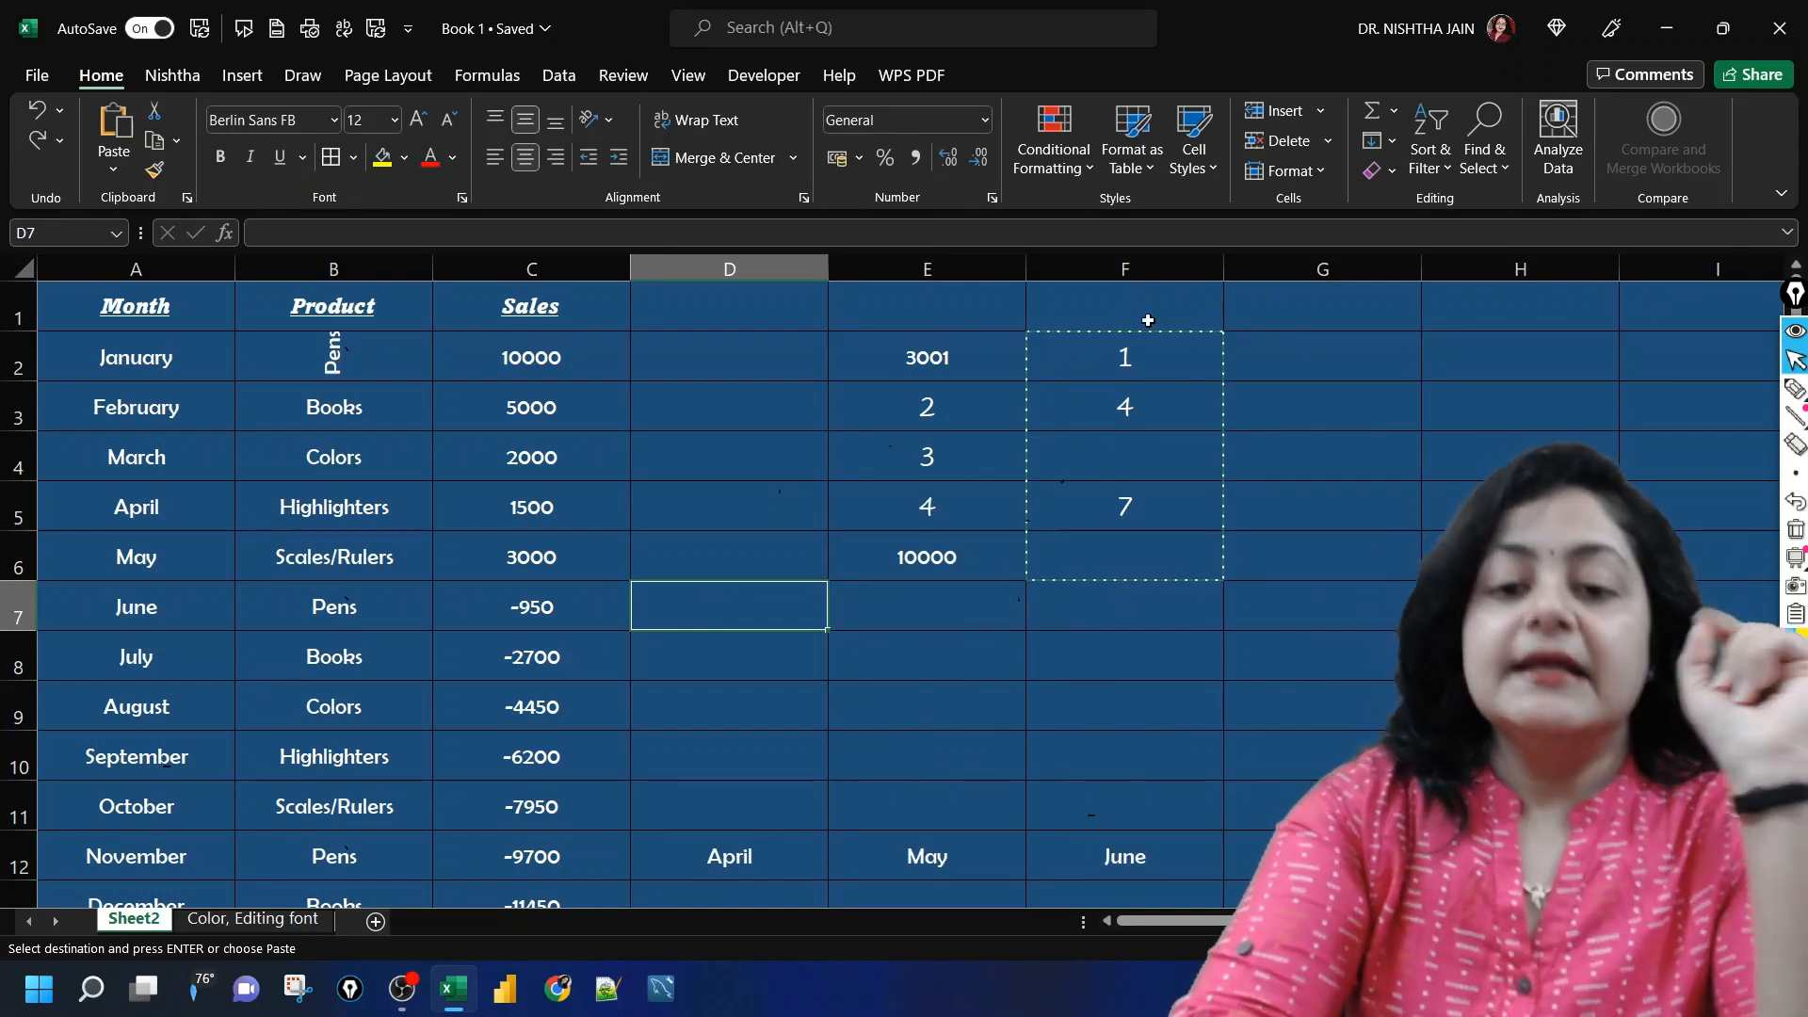
{"action": "left_click", "coordinate": [1142, 350]}
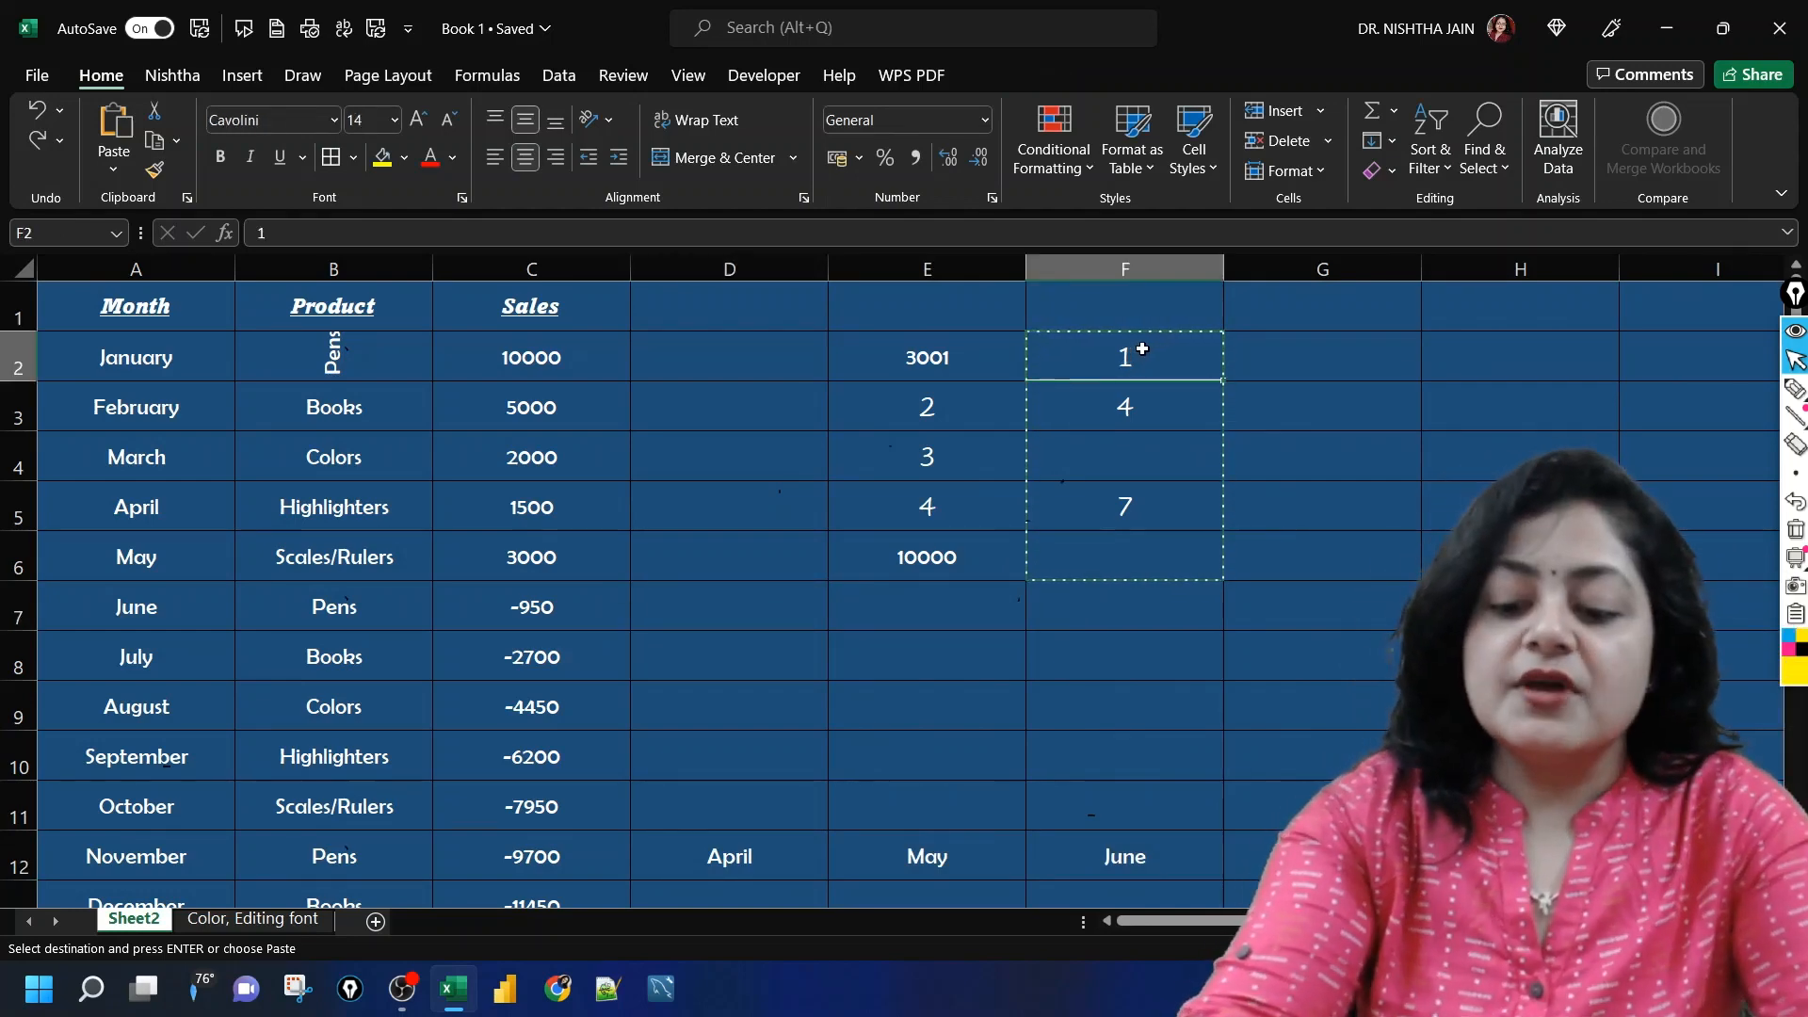
{"action": "key", "text": "shift+Down"}
{"action": "key", "text": "shift+Down"}
{"action": "key", "text": "shift+Down"}
{"action": "key", "text": "shift+Down"}
{"action": "key", "text": "shift+Down"}
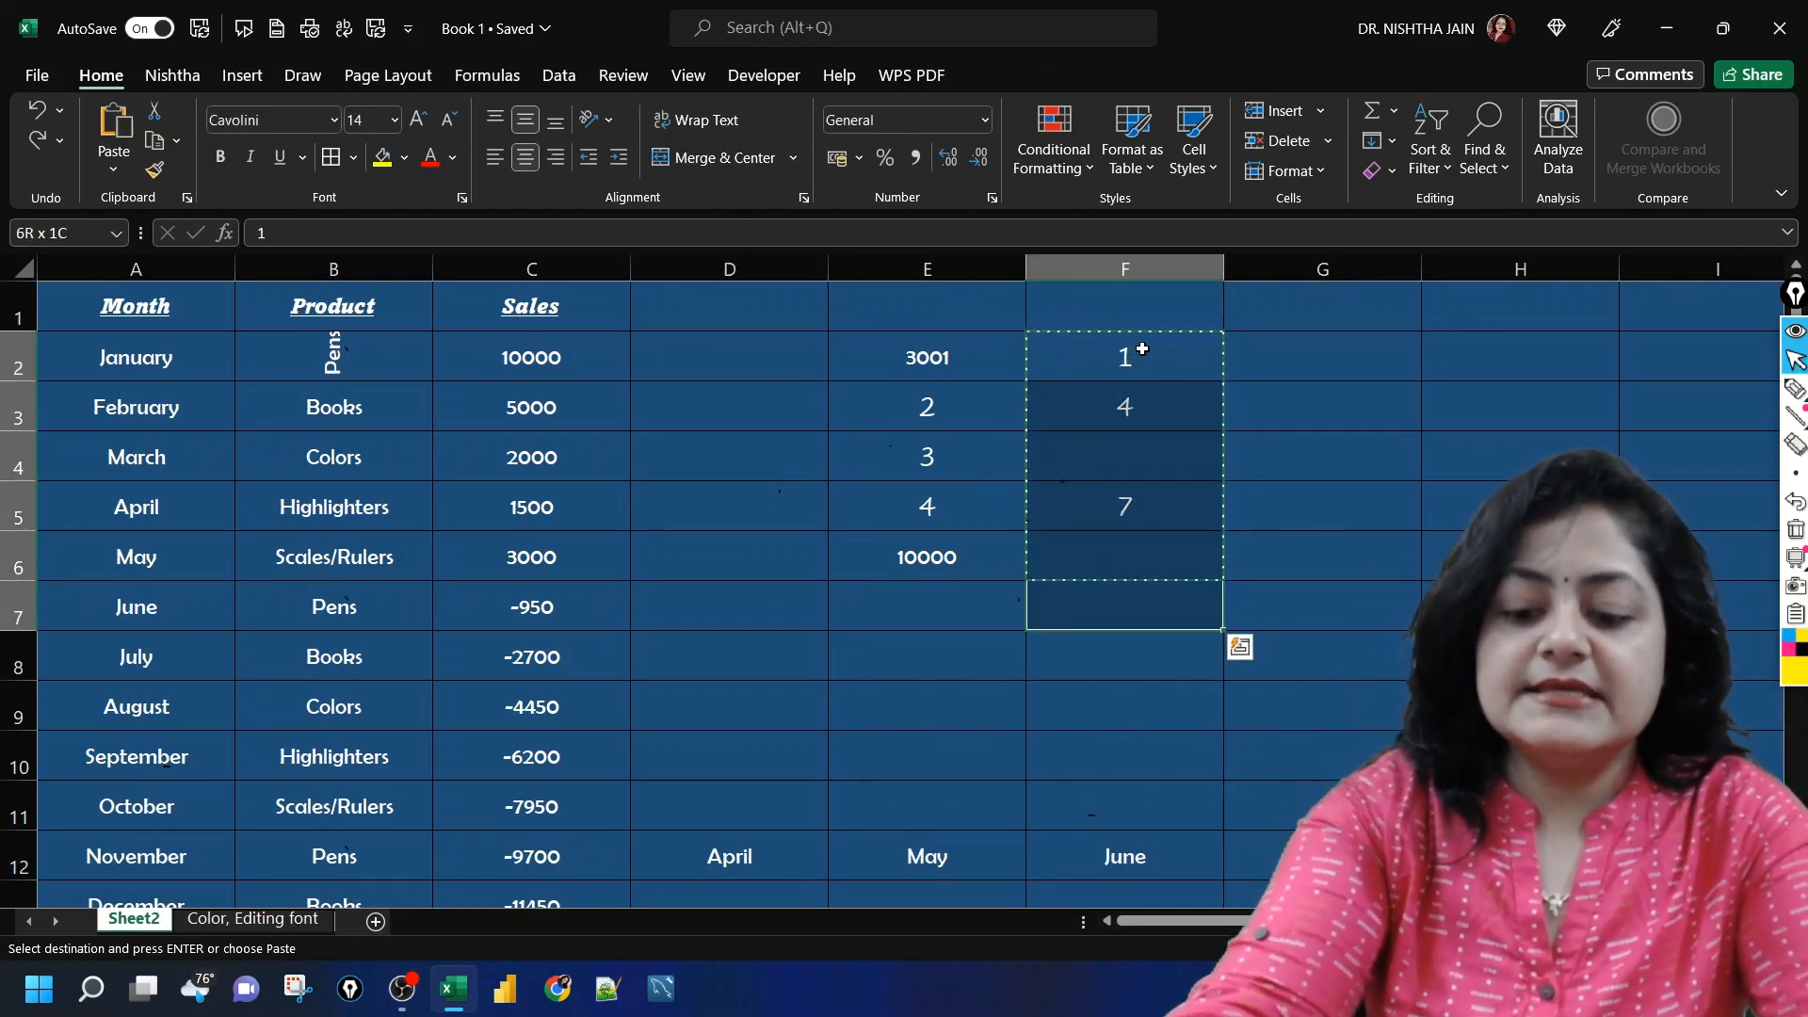
{"action": "key", "text": "shift+Up"}
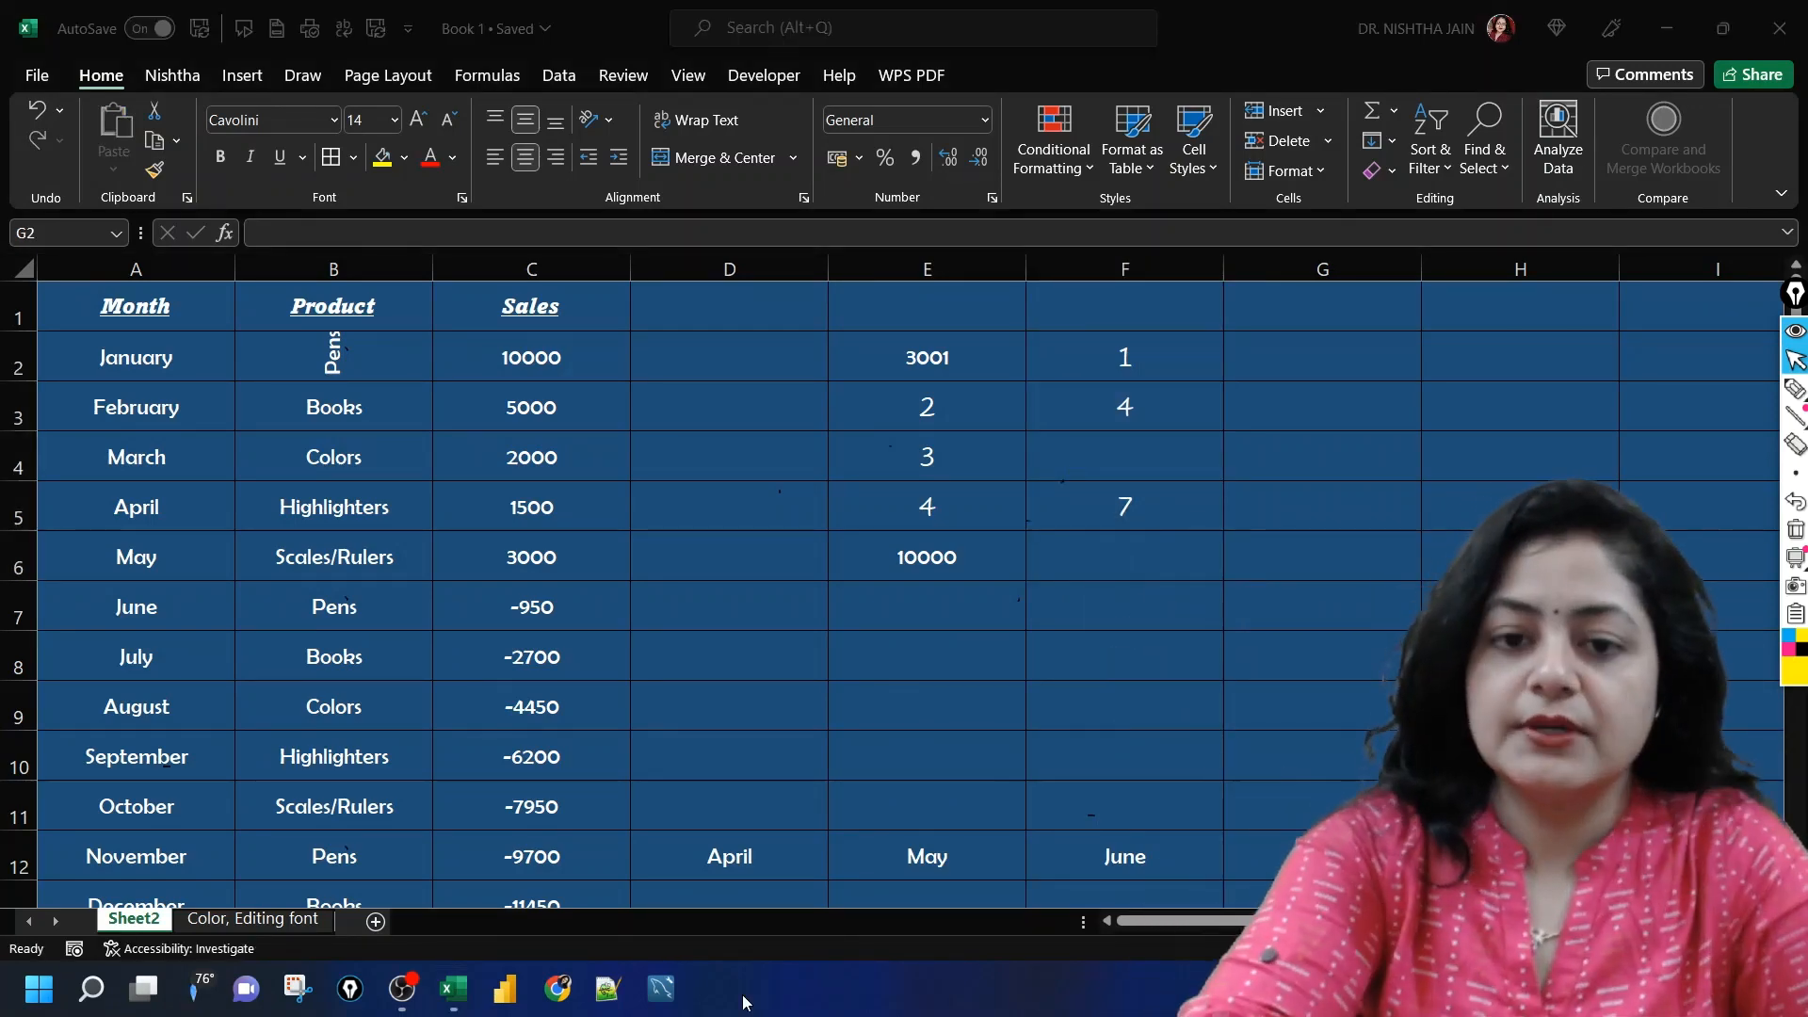
Step: Enter 5 in G2 and 9 in G3, clearing the stray entry from H3
{"action": "left_click", "coordinate": [1275, 368]}
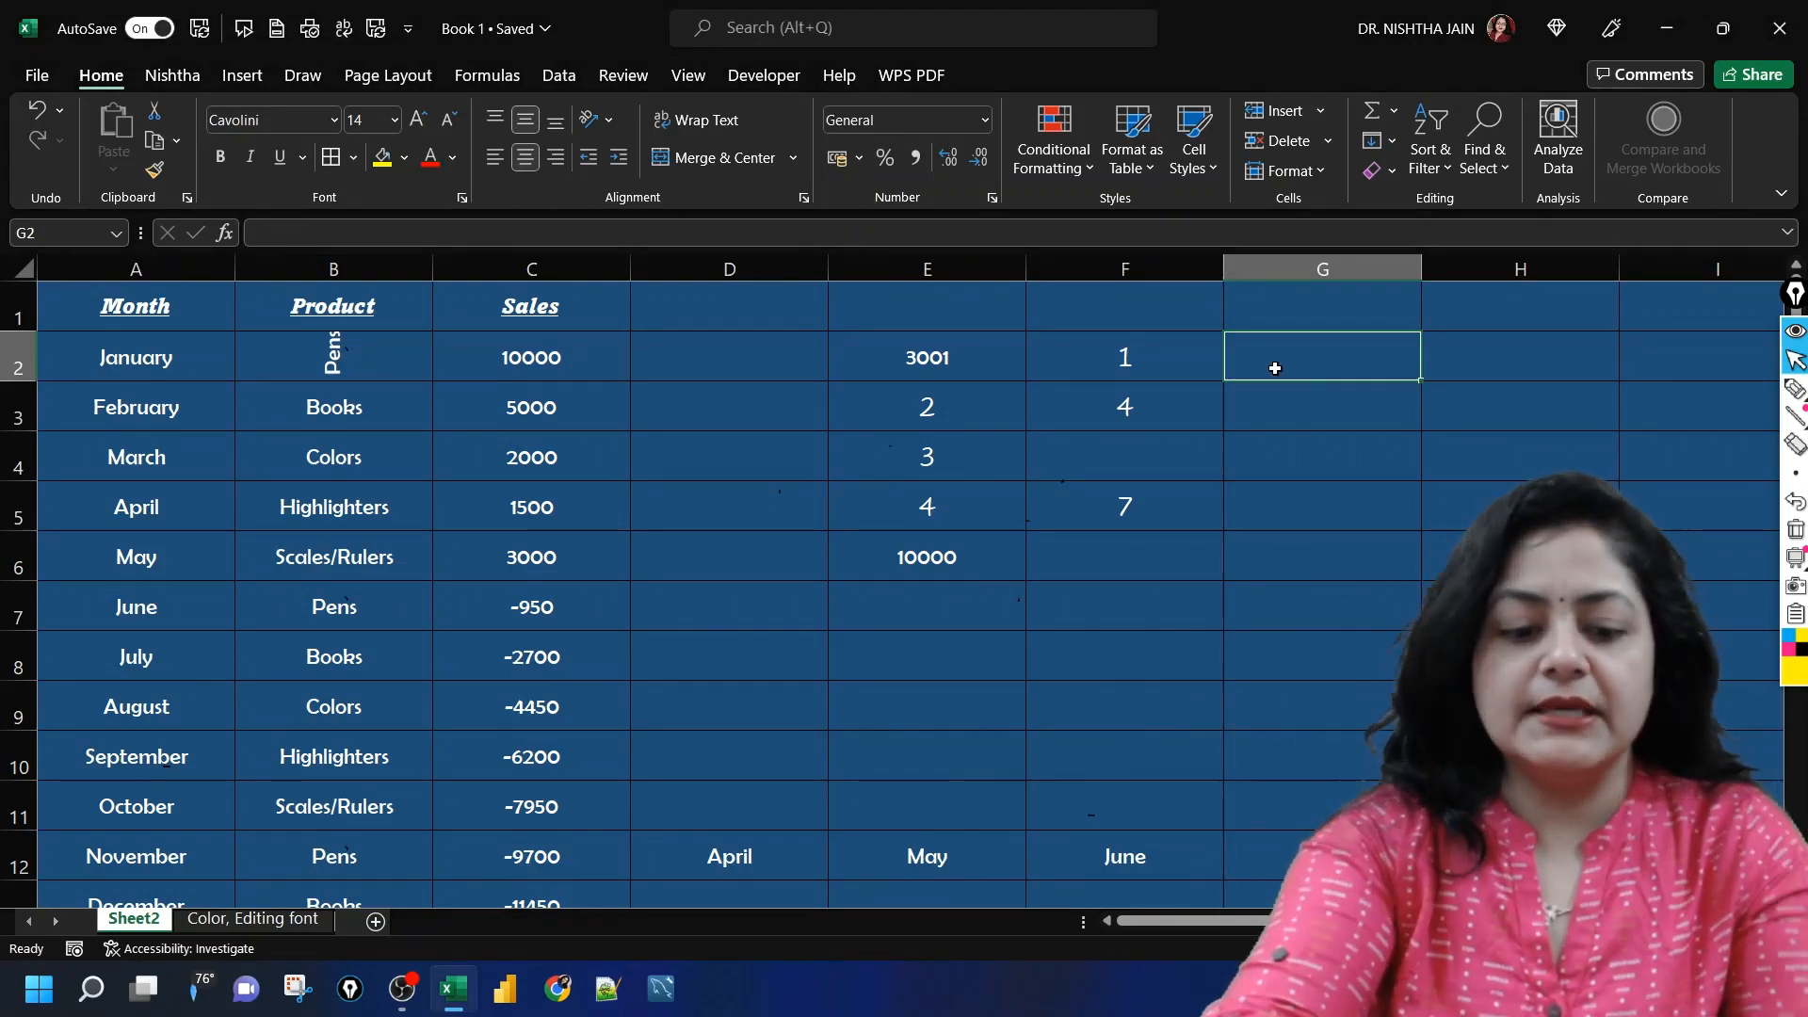
{"action": "type", "text": "5"}
{"action": "key", "text": "Return"}
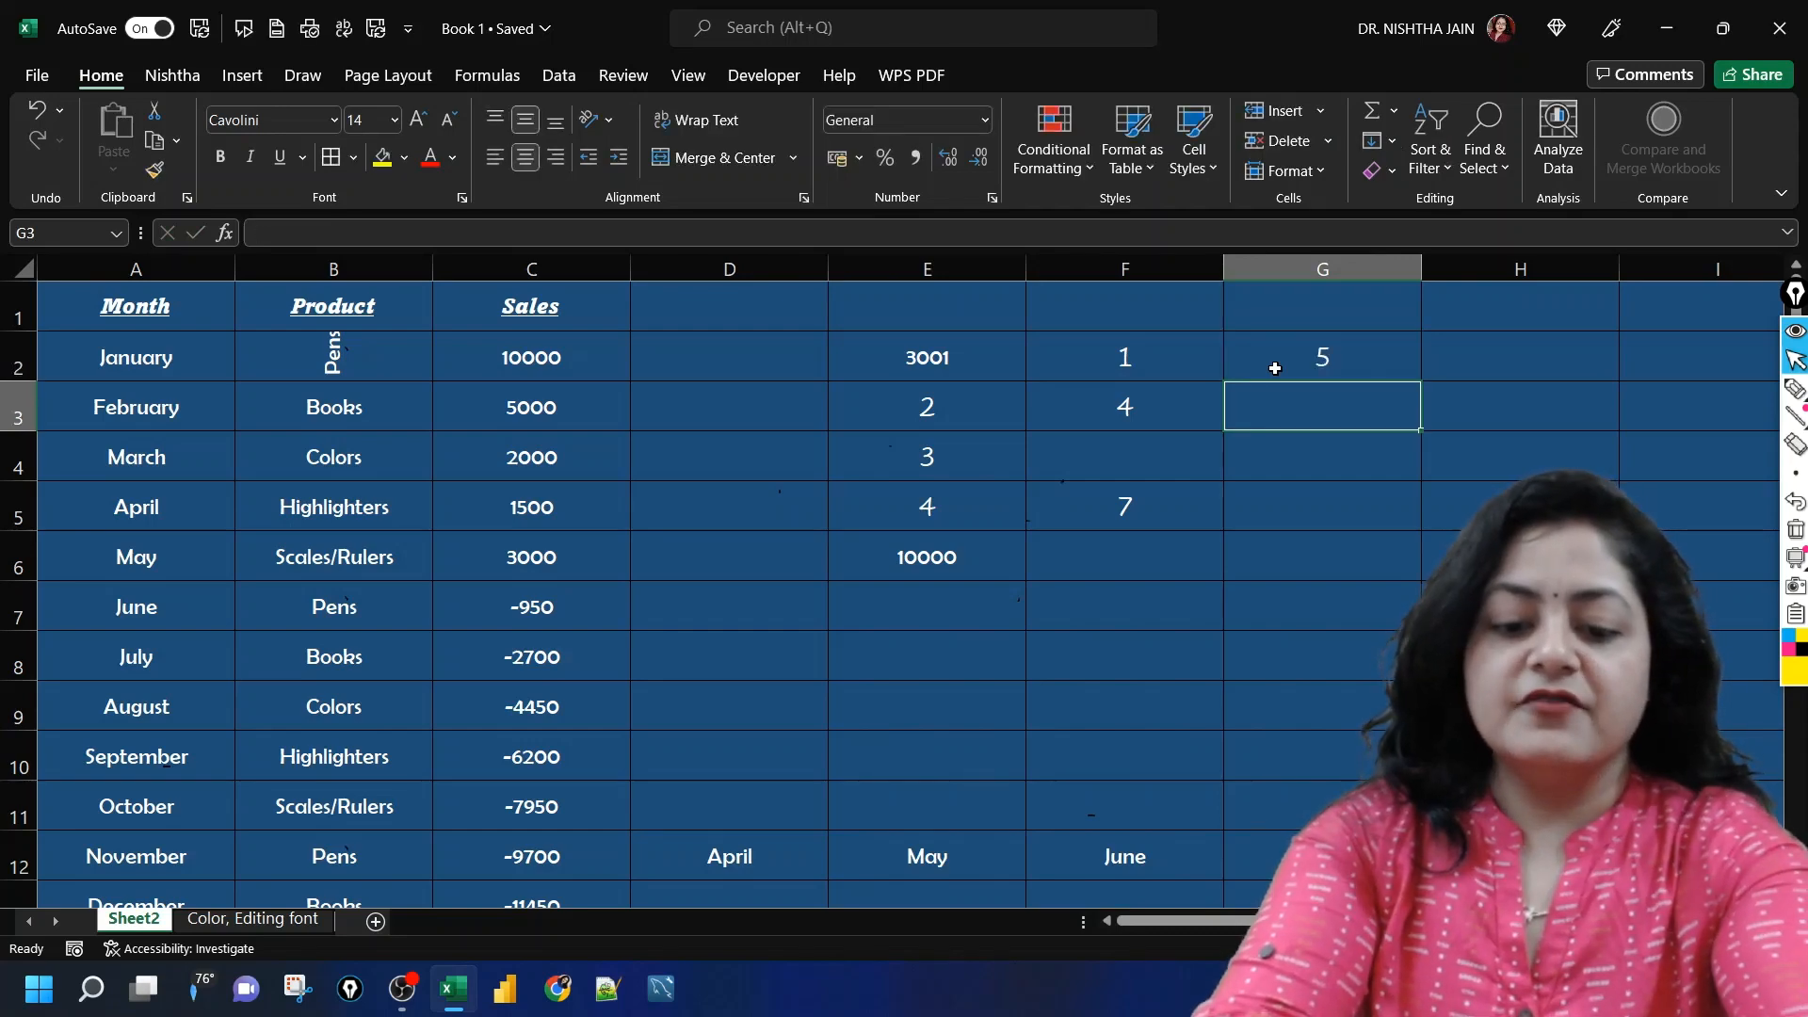
{"action": "type", "text": "9"}
{"action": "key", "text": "Tab"}
{"action": "type", "text": "0"}
{"action": "key", "text": "Left"}
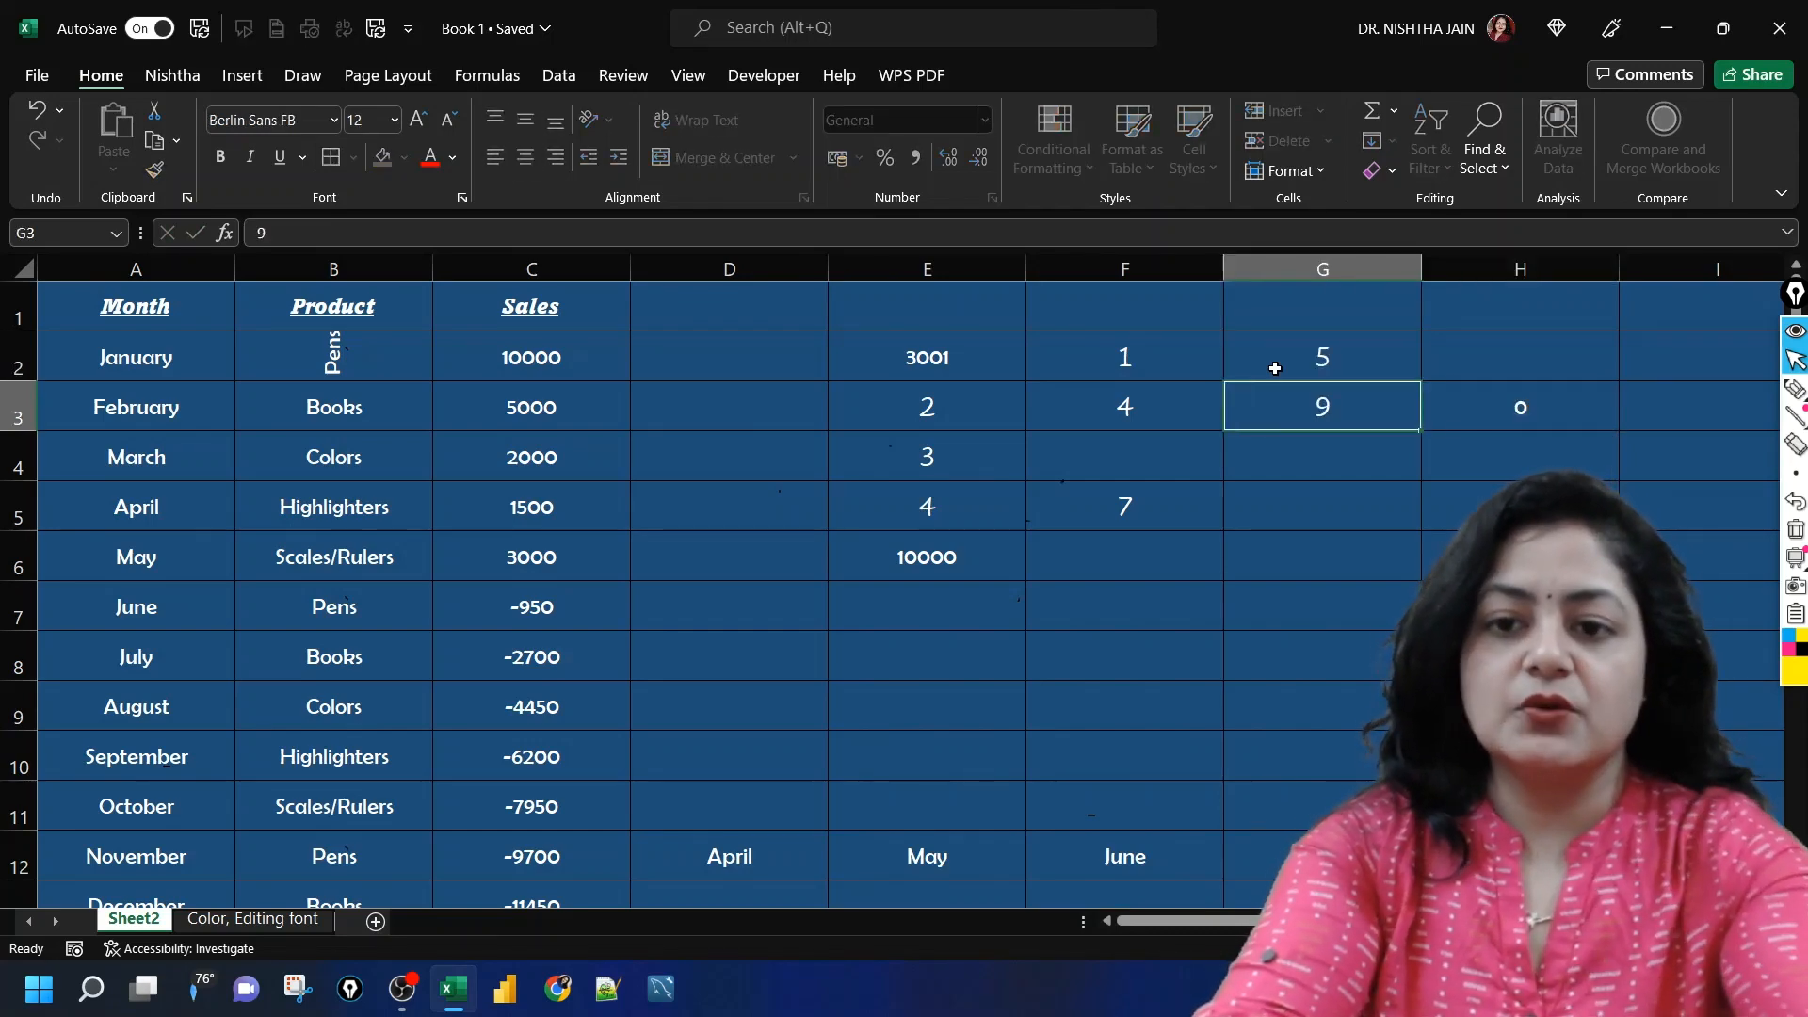
{"action": "key", "text": "Right"}
{"action": "key", "text": "BackSpace"}
{"action": "key", "text": "Left"}
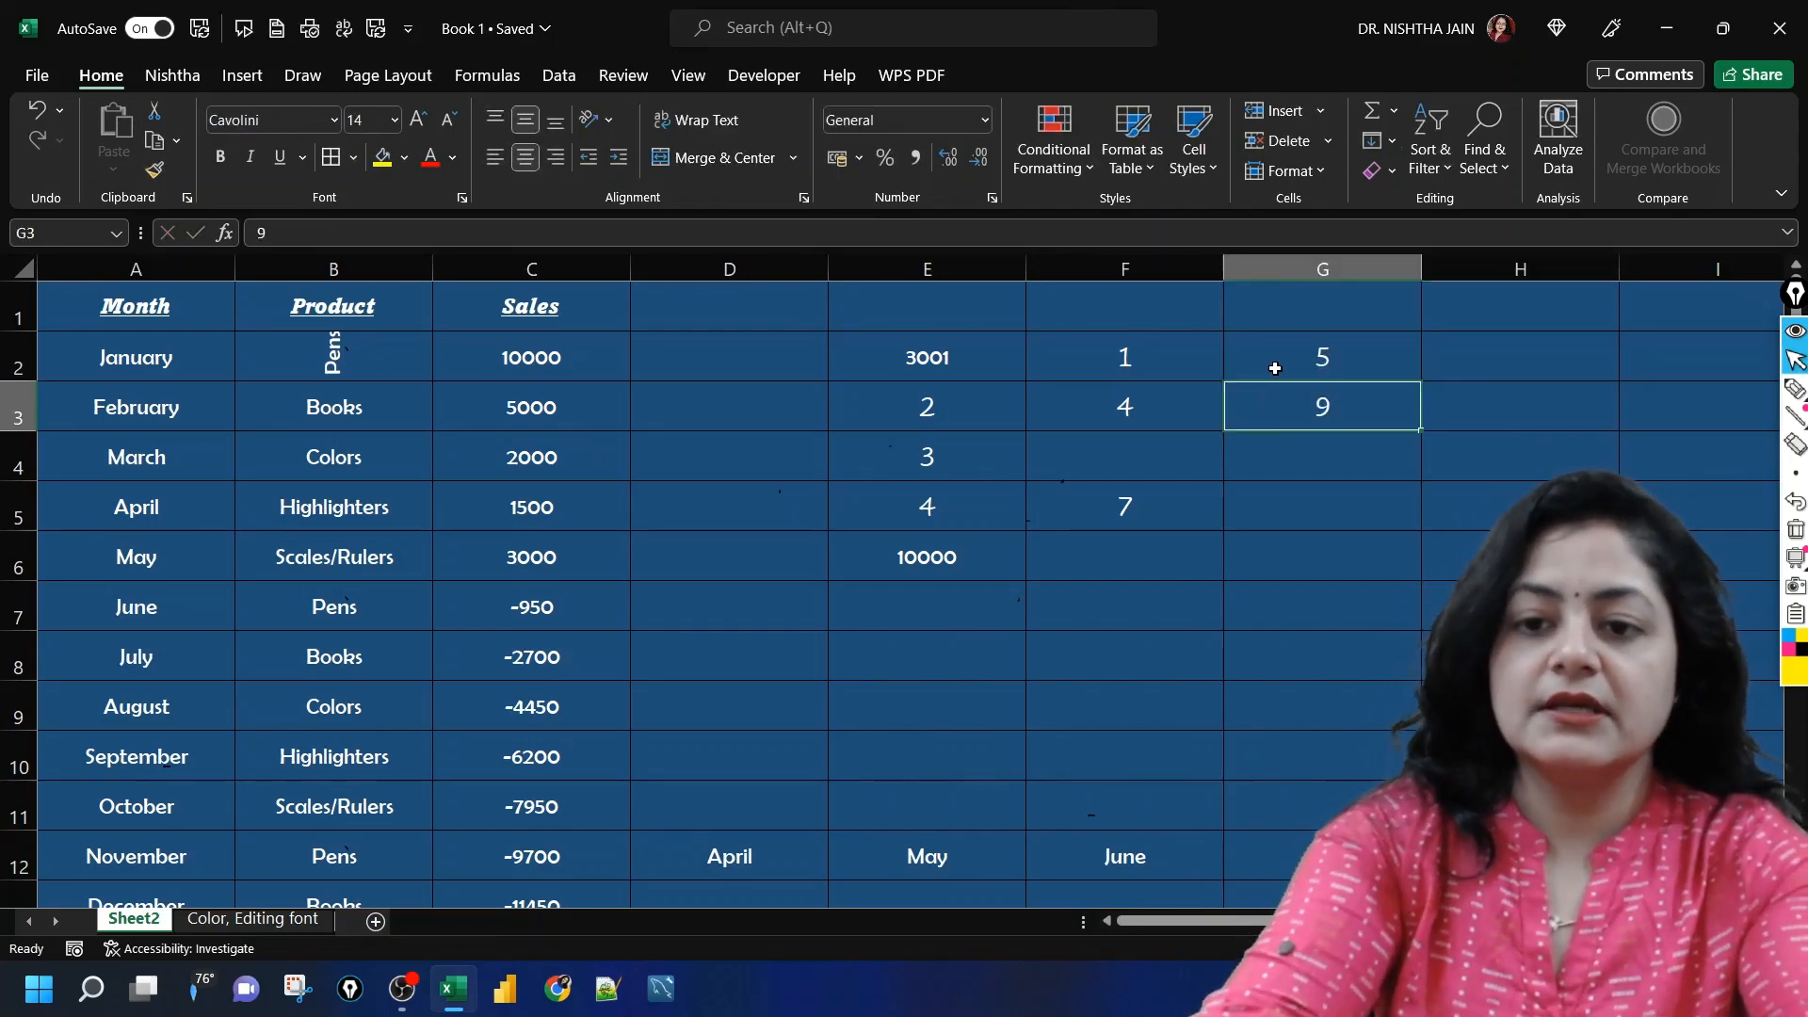
Step: Complete the number list in column G with 1 in G4, 5 in G5 and 6 in G6
{"action": "key", "text": "Down"}
{"action": "type", "text": "1"}
{"action": "key", "text": "Return"}
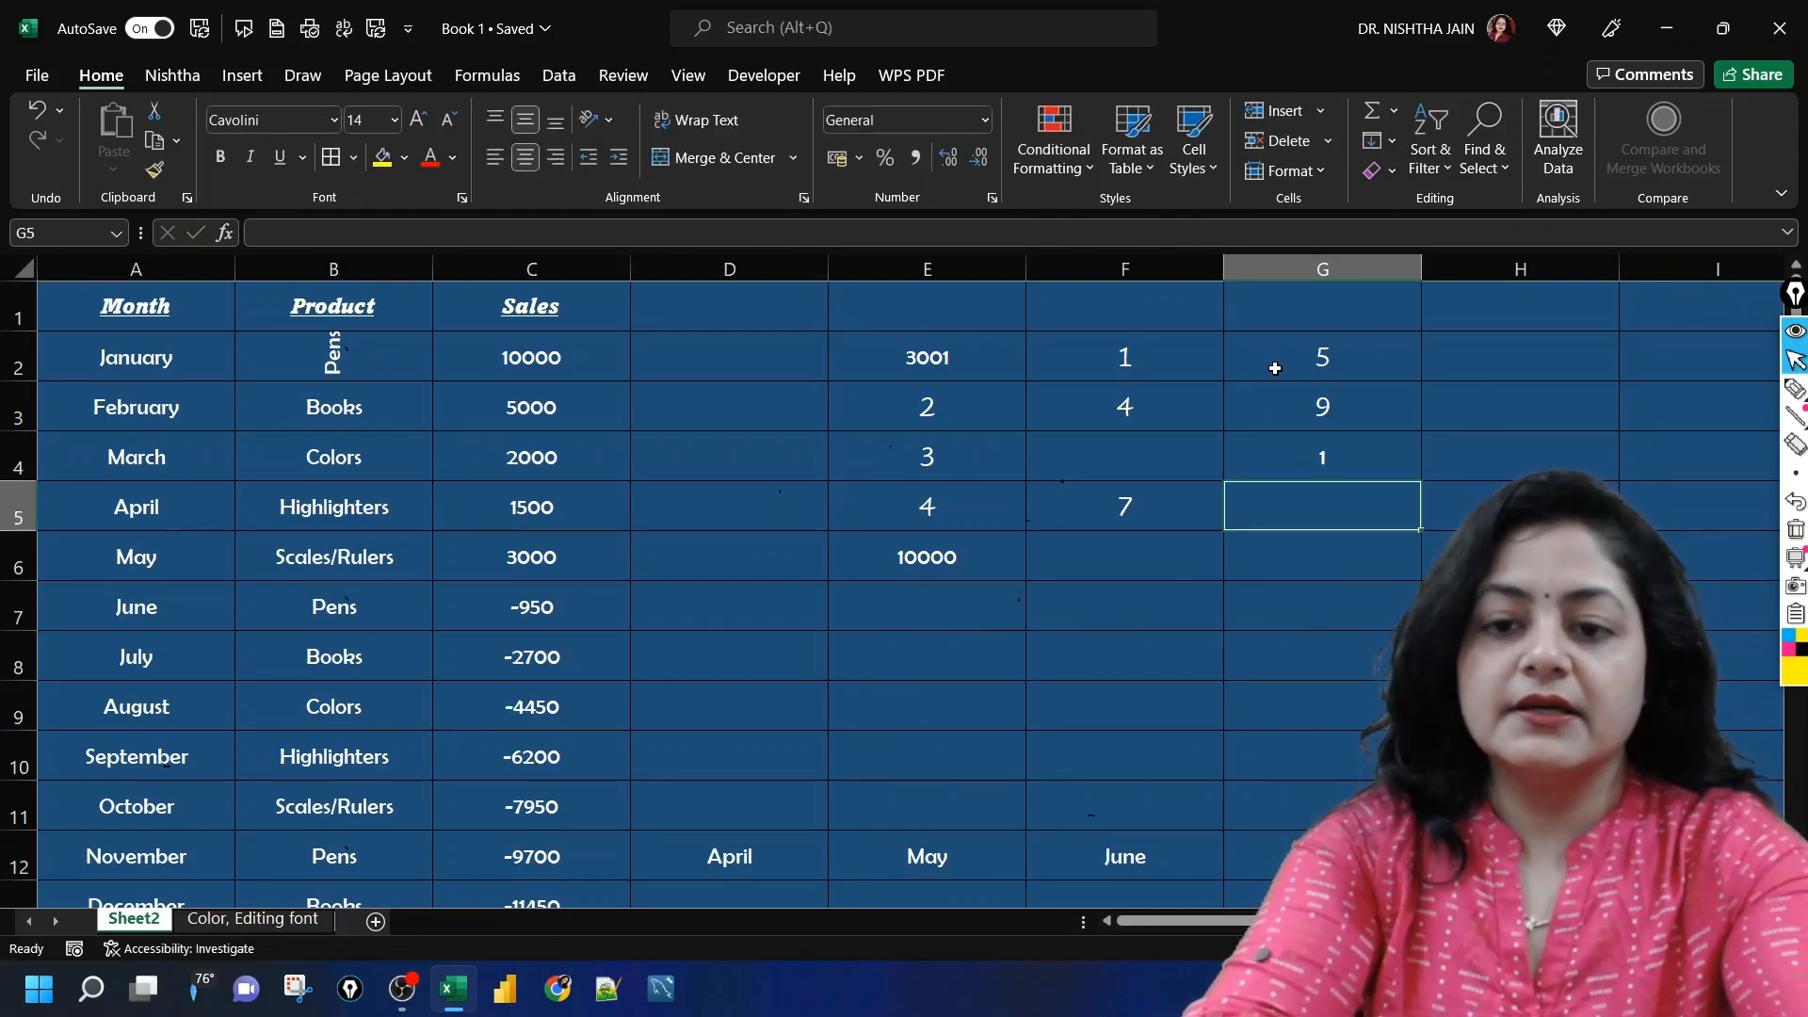
{"action": "type", "text": "5"}
{"action": "key", "text": "Return"}
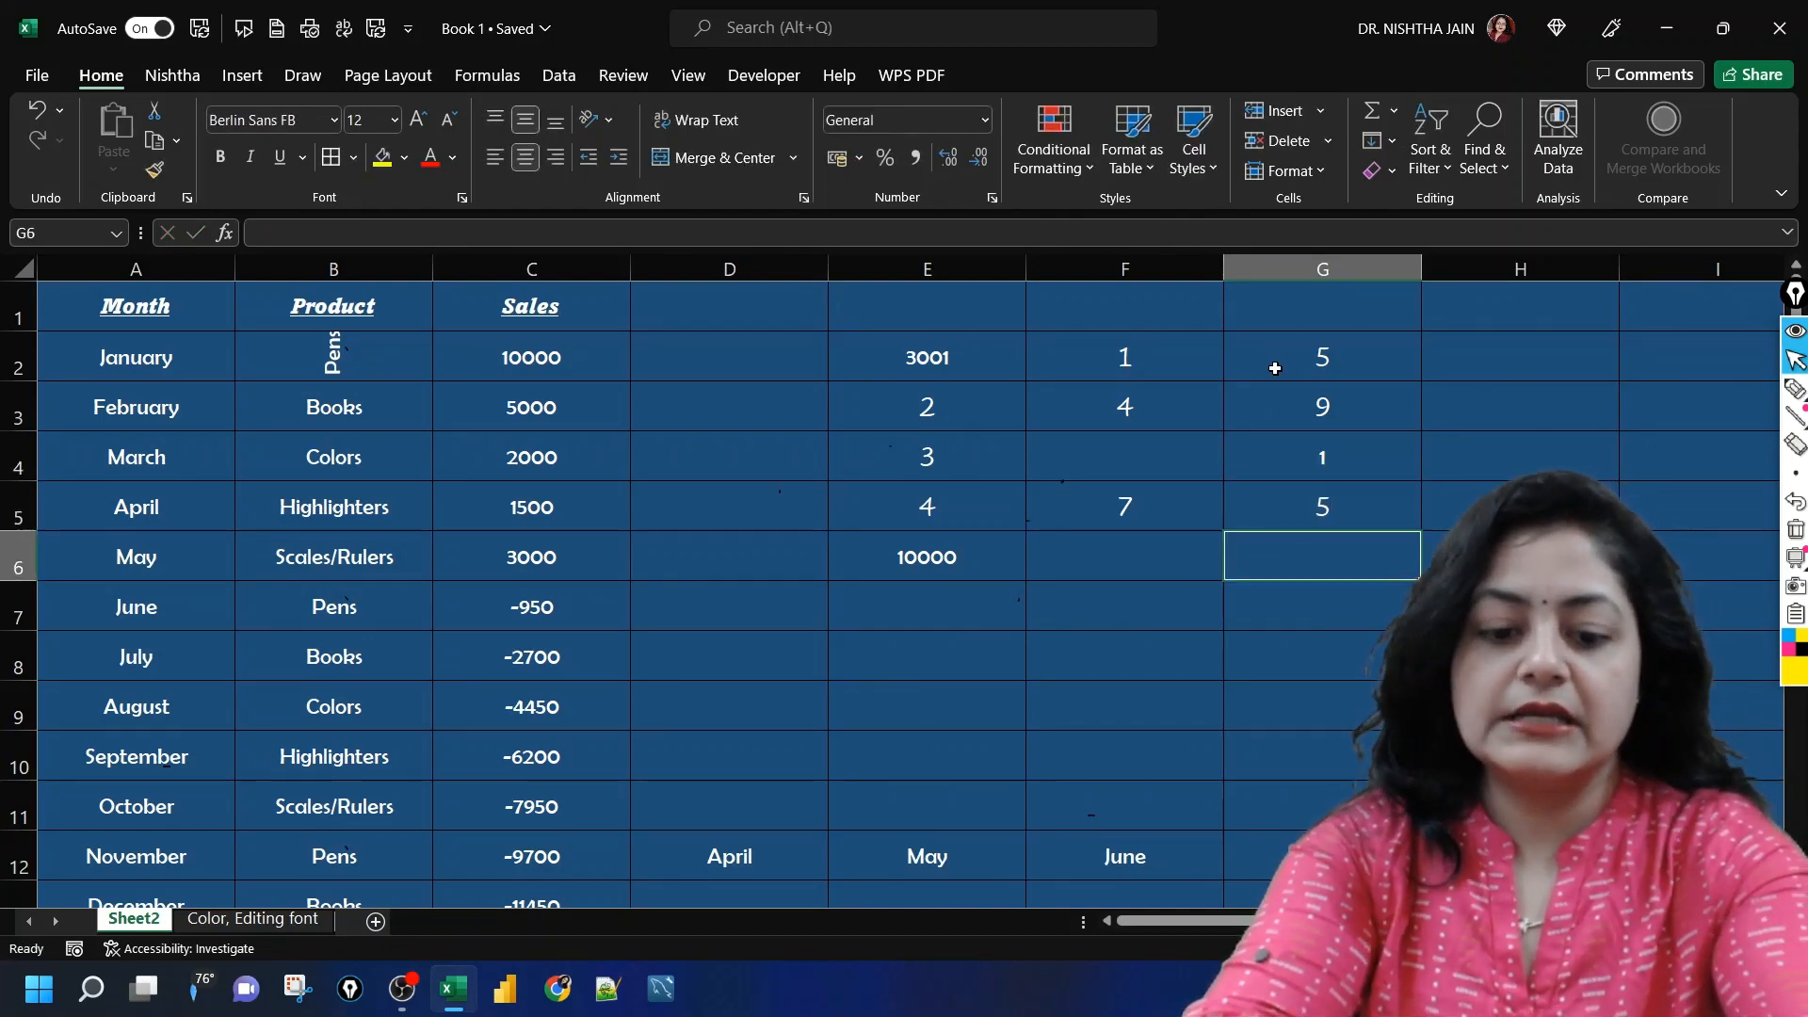
{"action": "type", "text": "7"}
{"action": "key", "text": "Return"}
{"action": "key", "text": "Up"}
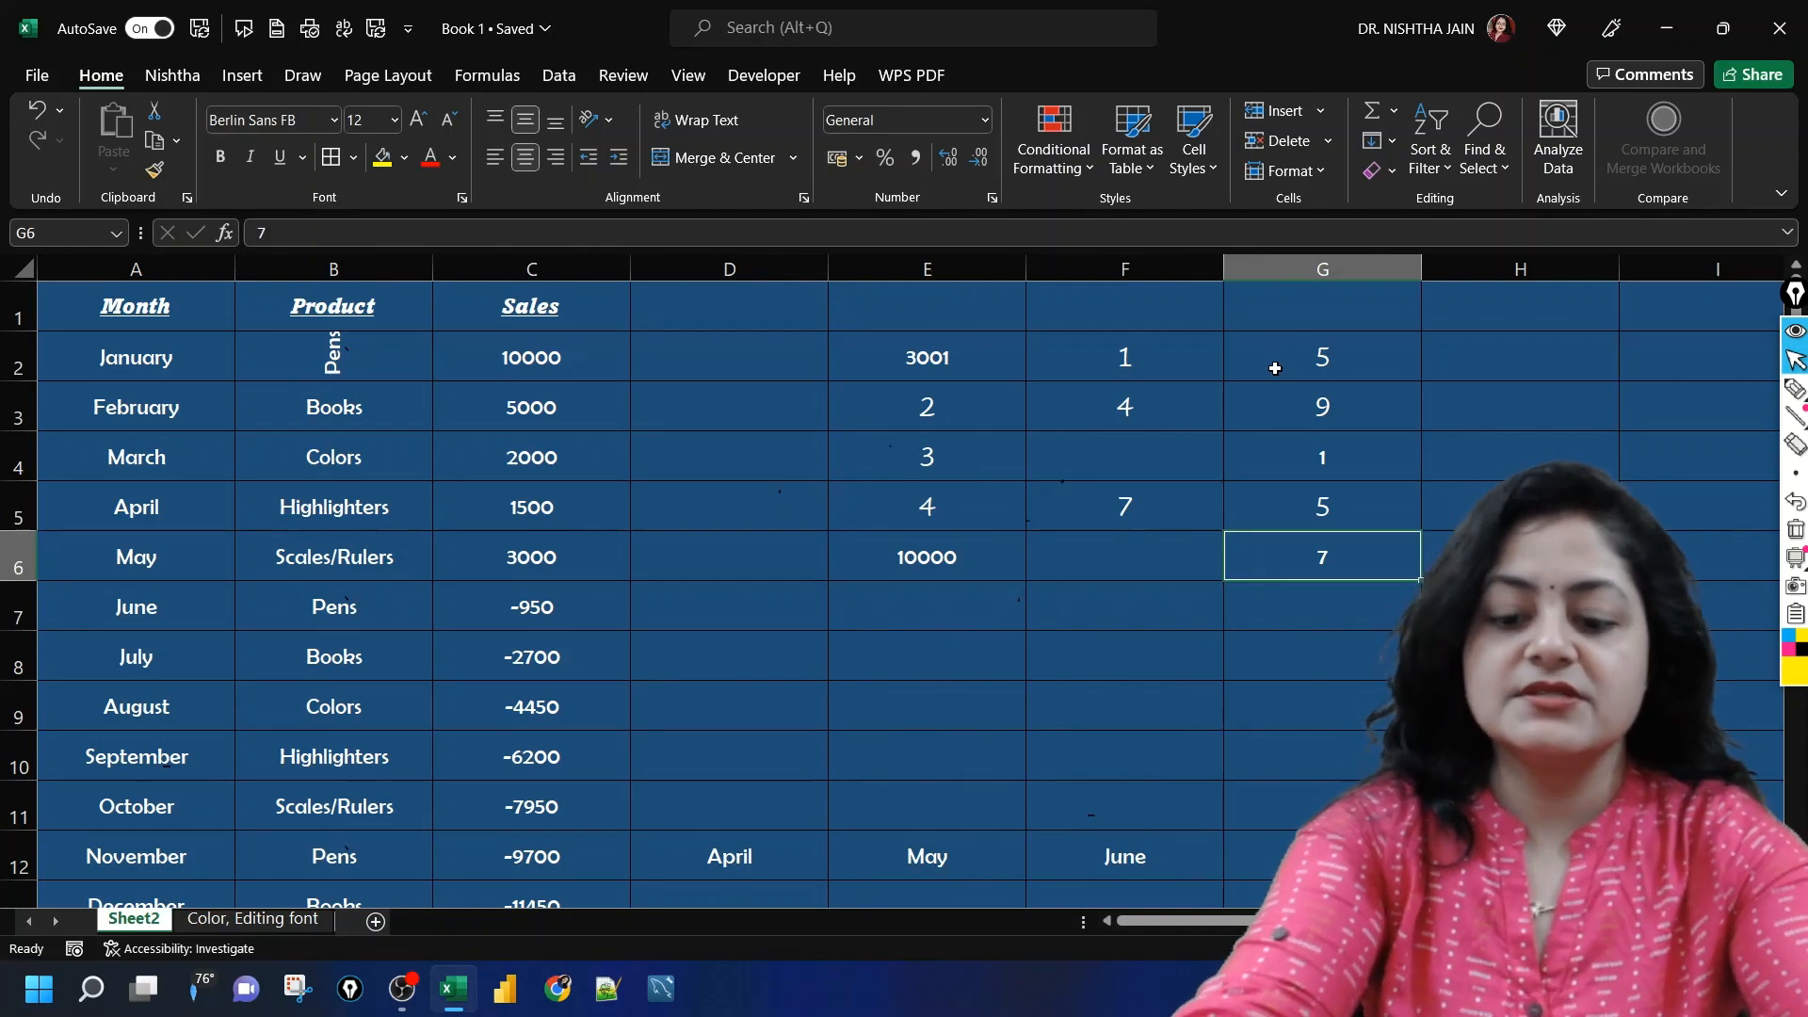
{"action": "key", "text": "BackSpace"}
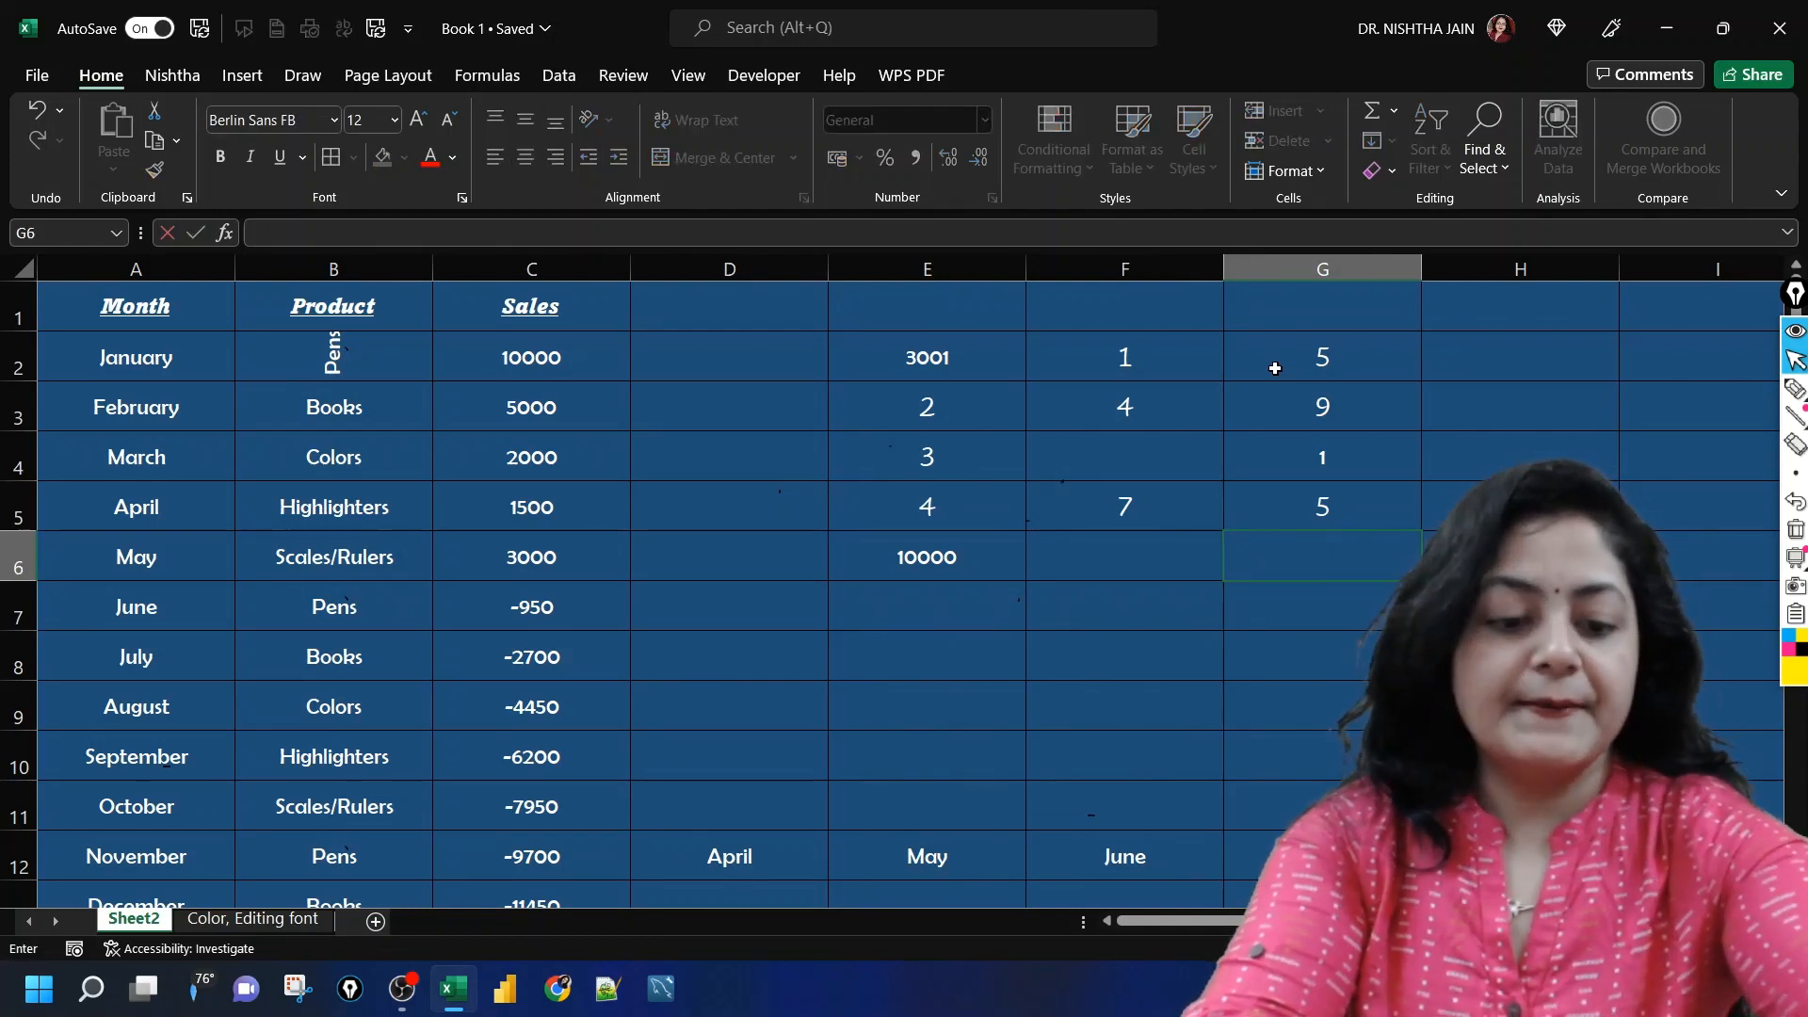
{"action": "type", "text": "6"}
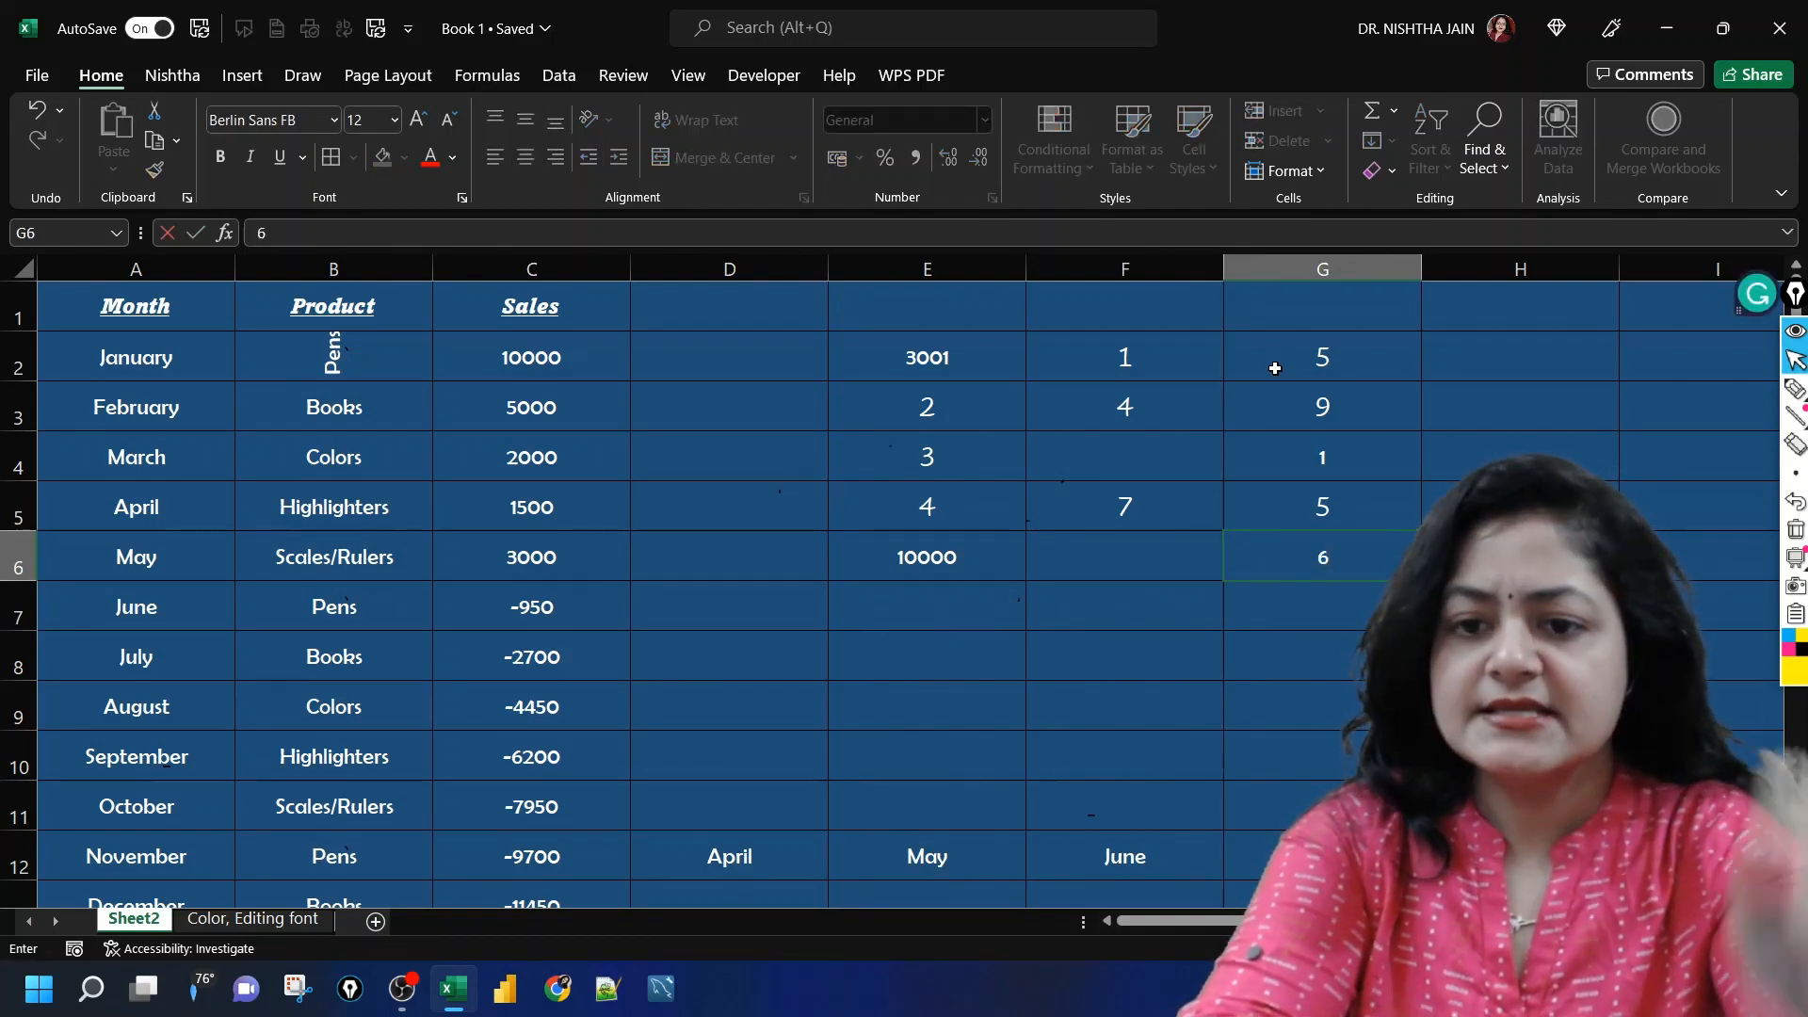
{"action": "key", "text": "Return"}
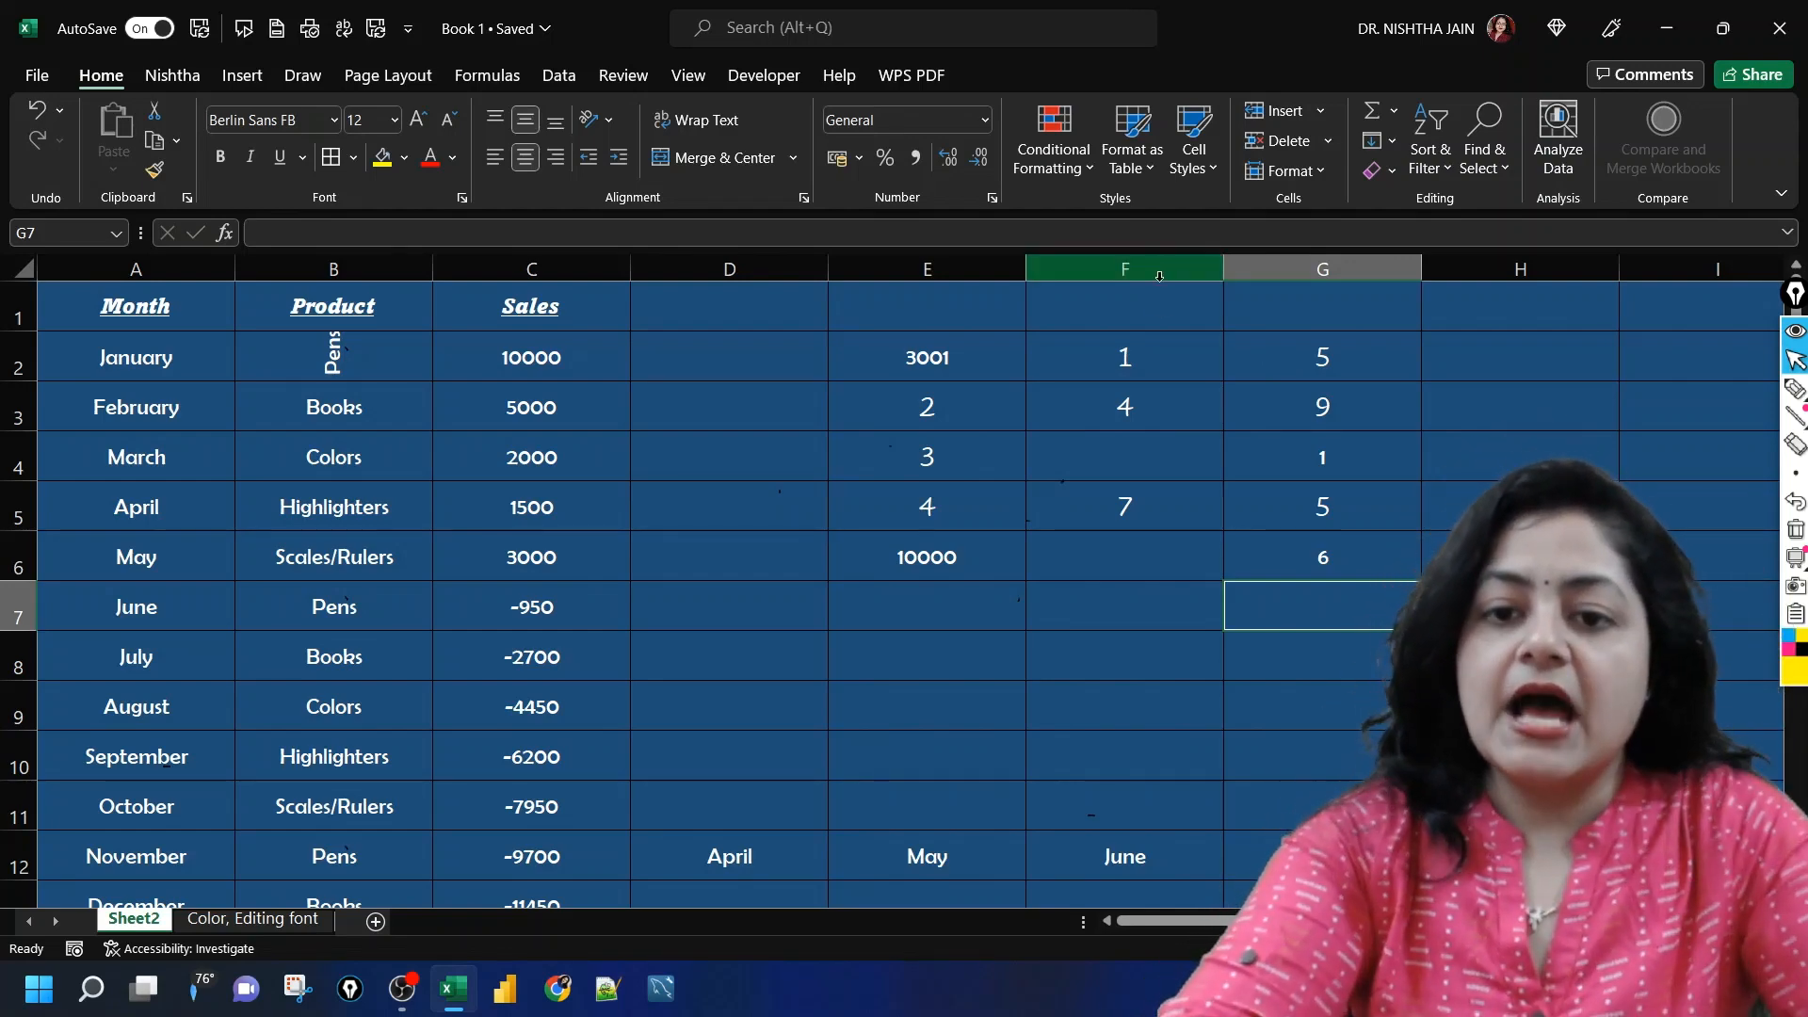
Step: Copy F2:F6 and paste it over the numbers in G2:G6 using Paste Special with Skip blanks
{"action": "left_click", "coordinate": [1165, 359]}
{"action": "key", "text": "shift+Down"}
{"action": "key", "text": "shift+Down"}
{"action": "key", "text": "shift+Down"}
{"action": "key", "text": "shift+Down"}
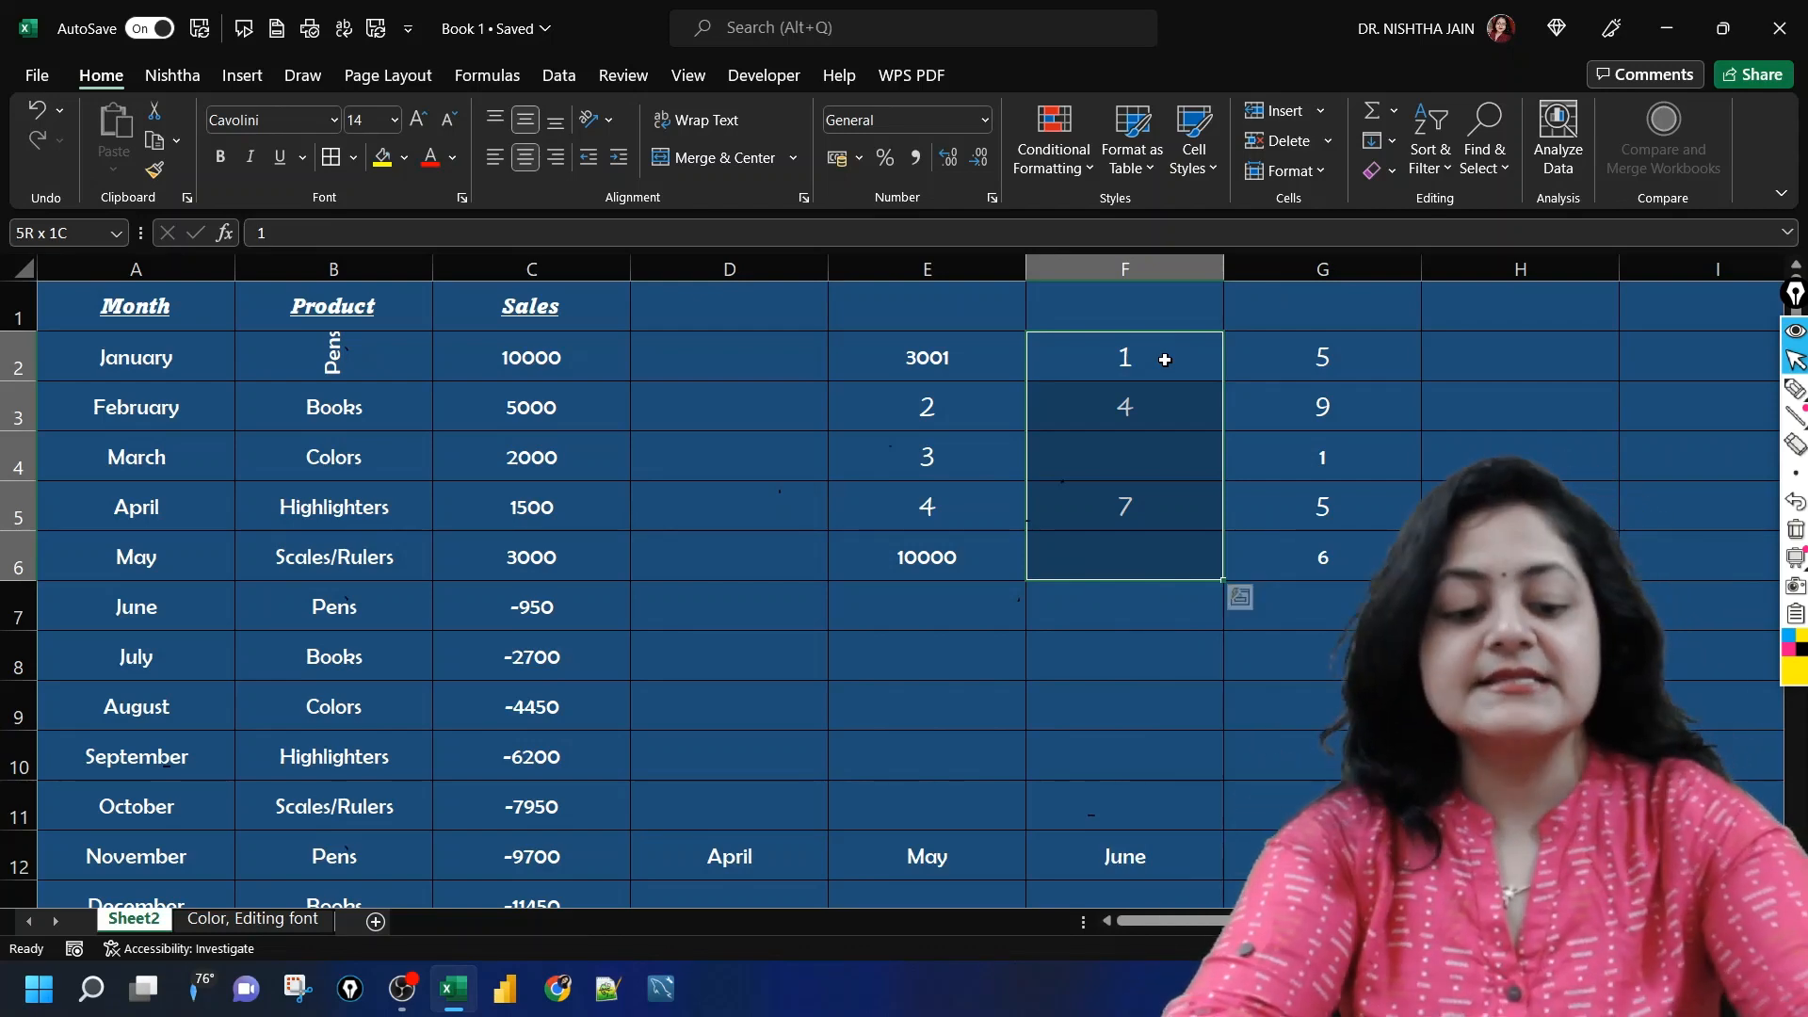
{"action": "key", "text": "ctrl+c"}
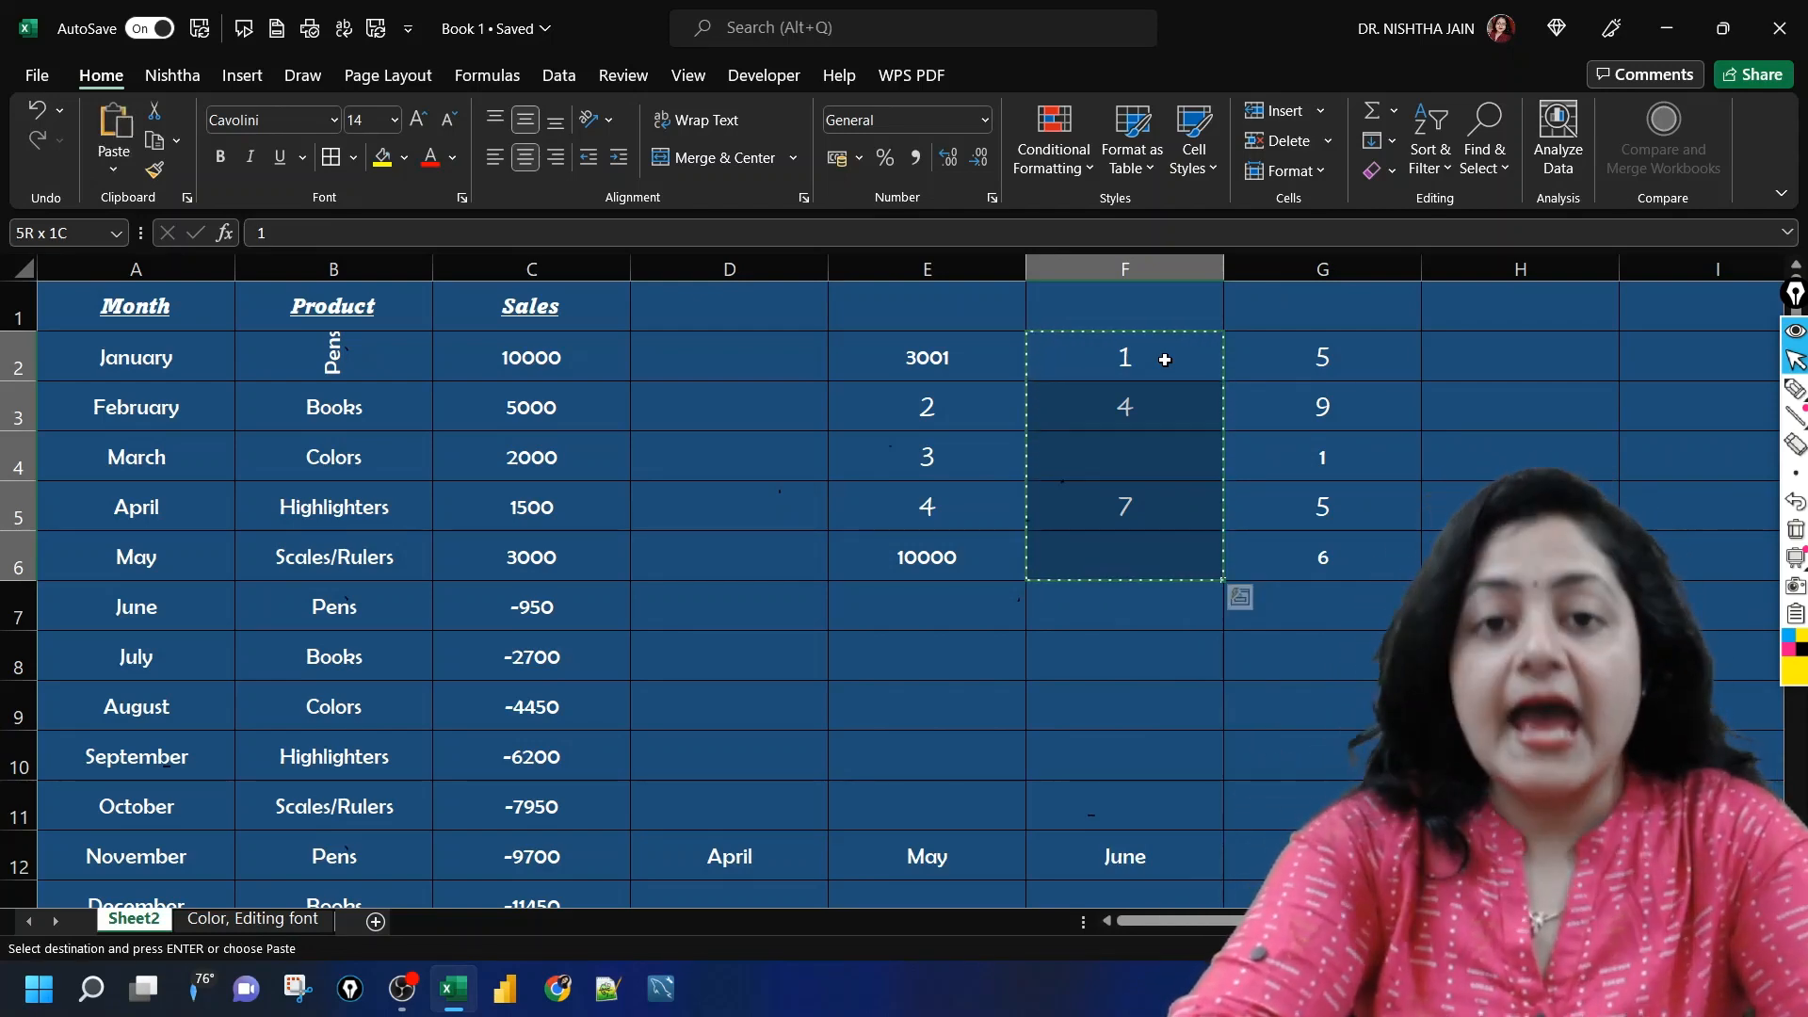
{"action": "left_click", "coordinate": [1297, 362]}
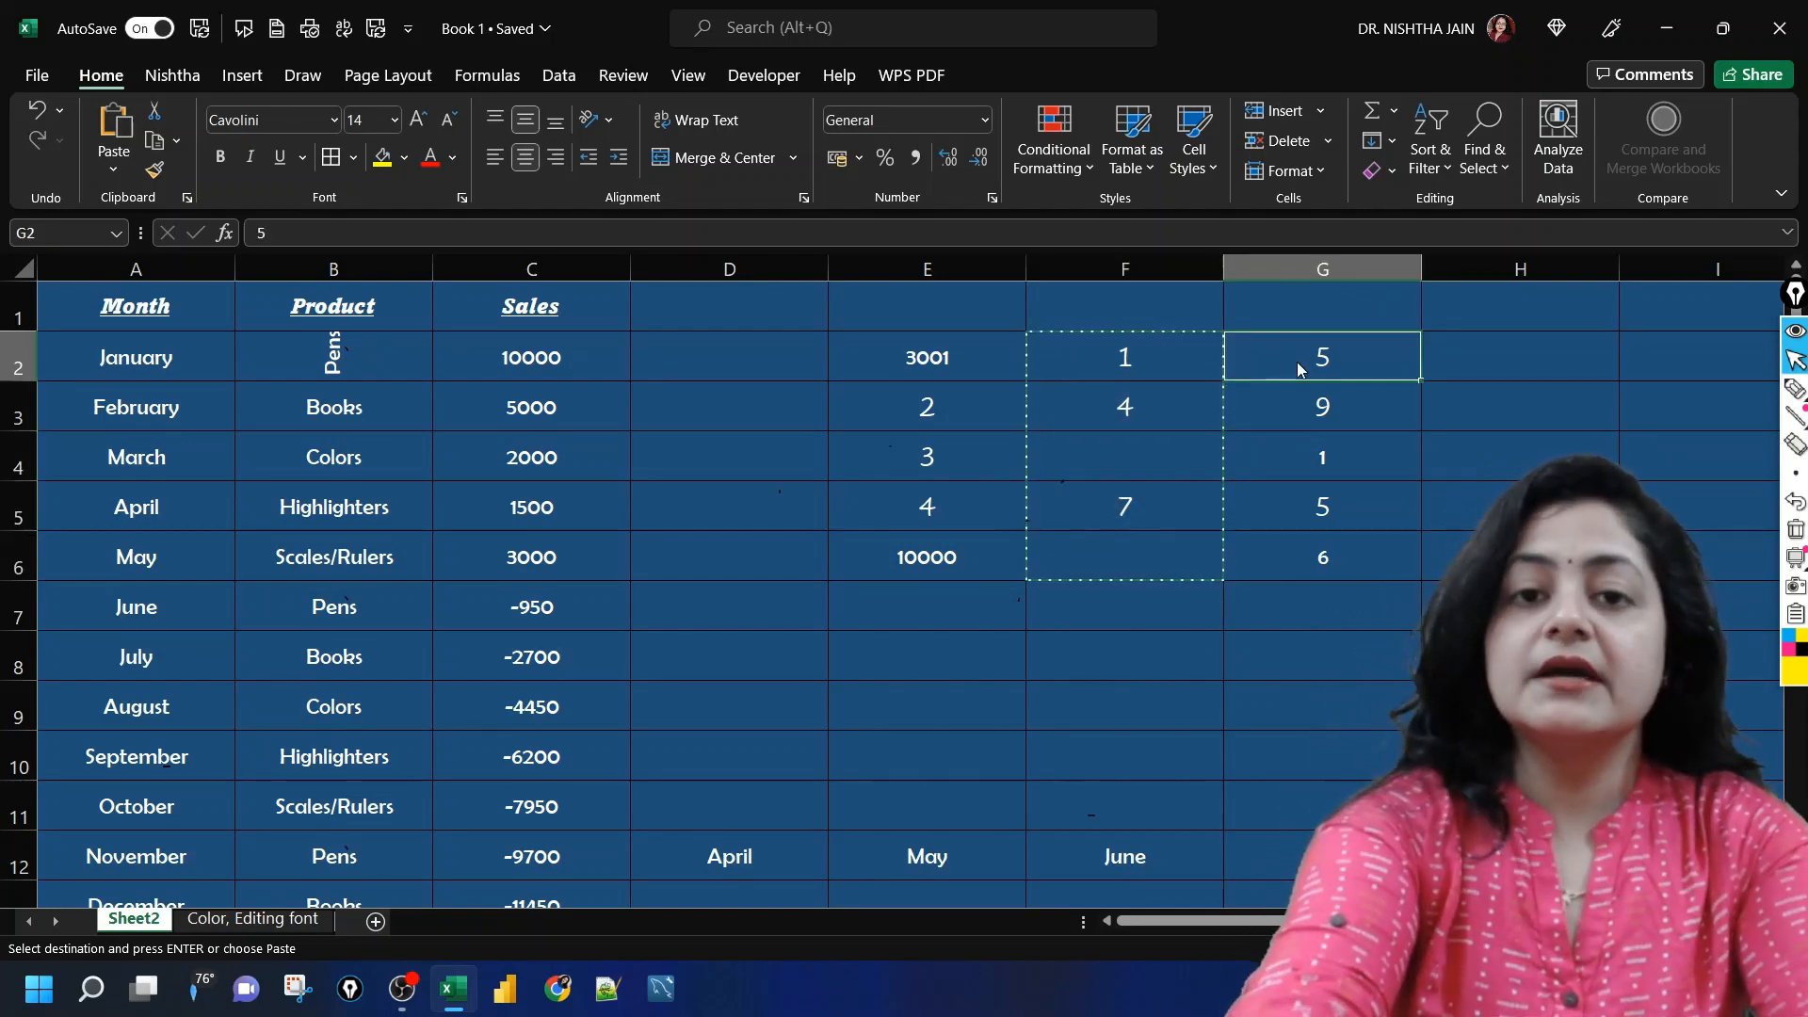
{"action": "key", "text": "ctrl+alt+v"}
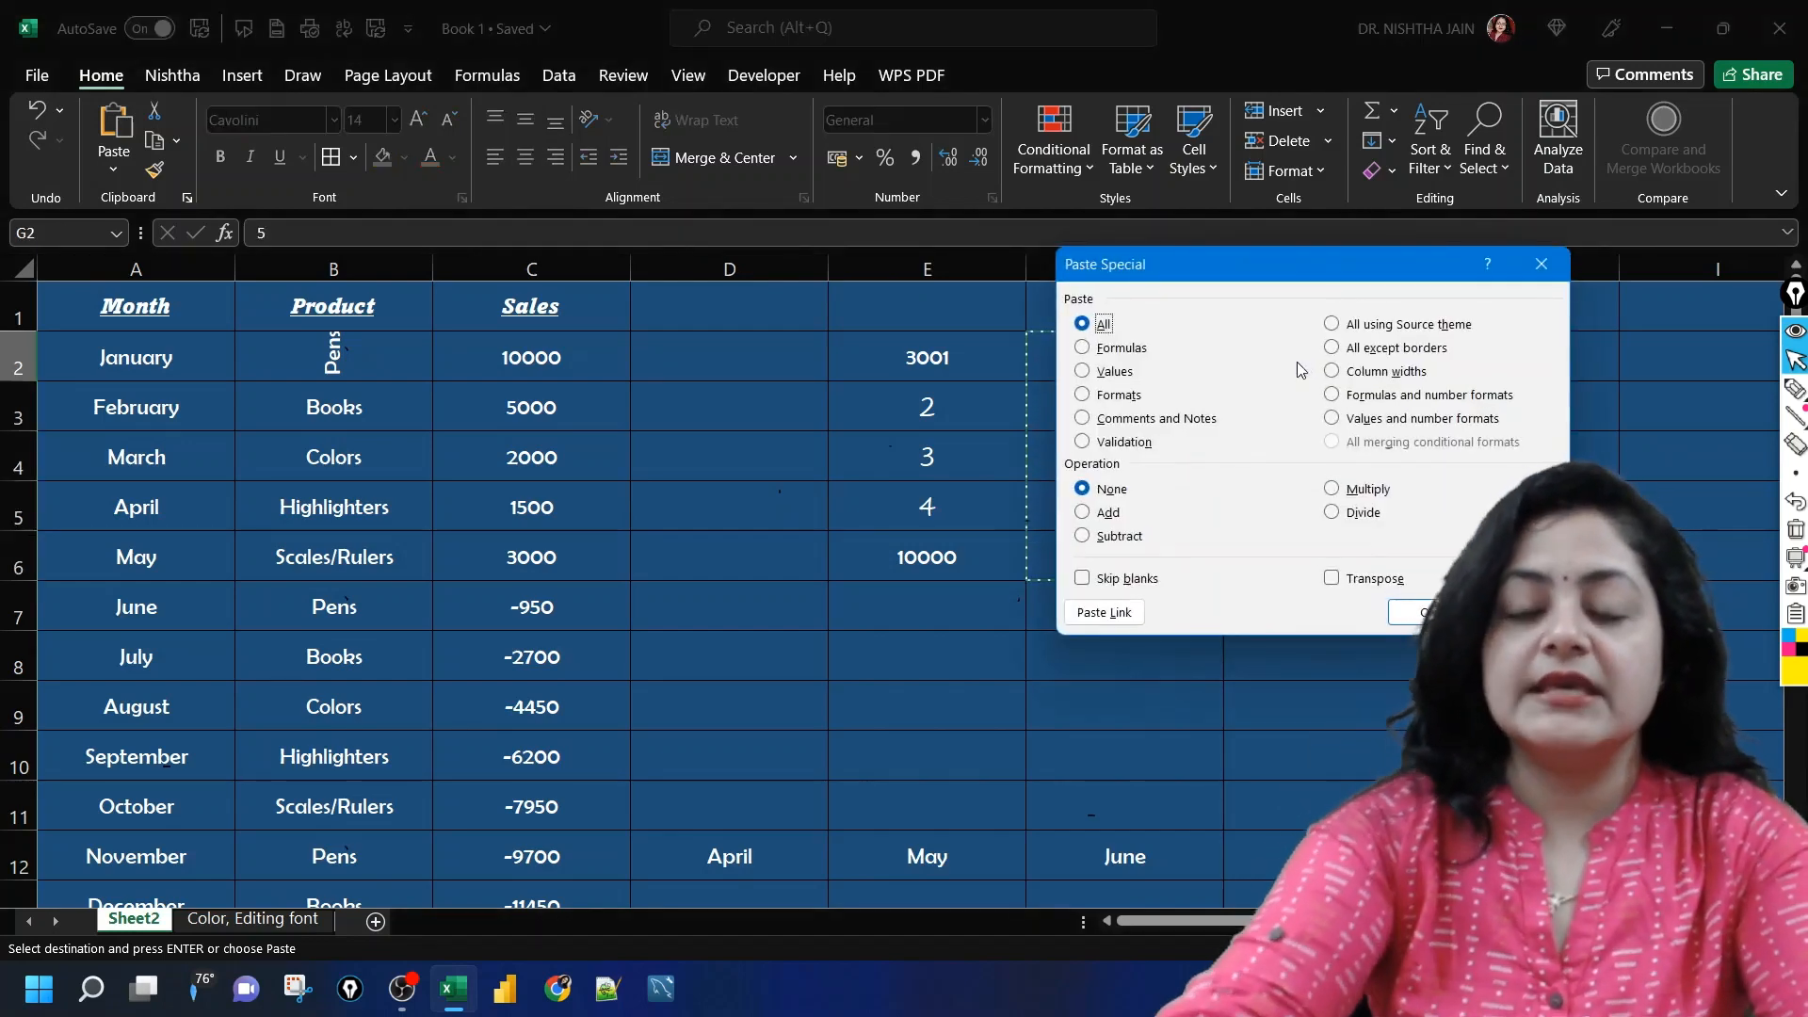
{"action": "left_click", "coordinate": [1083, 579]}
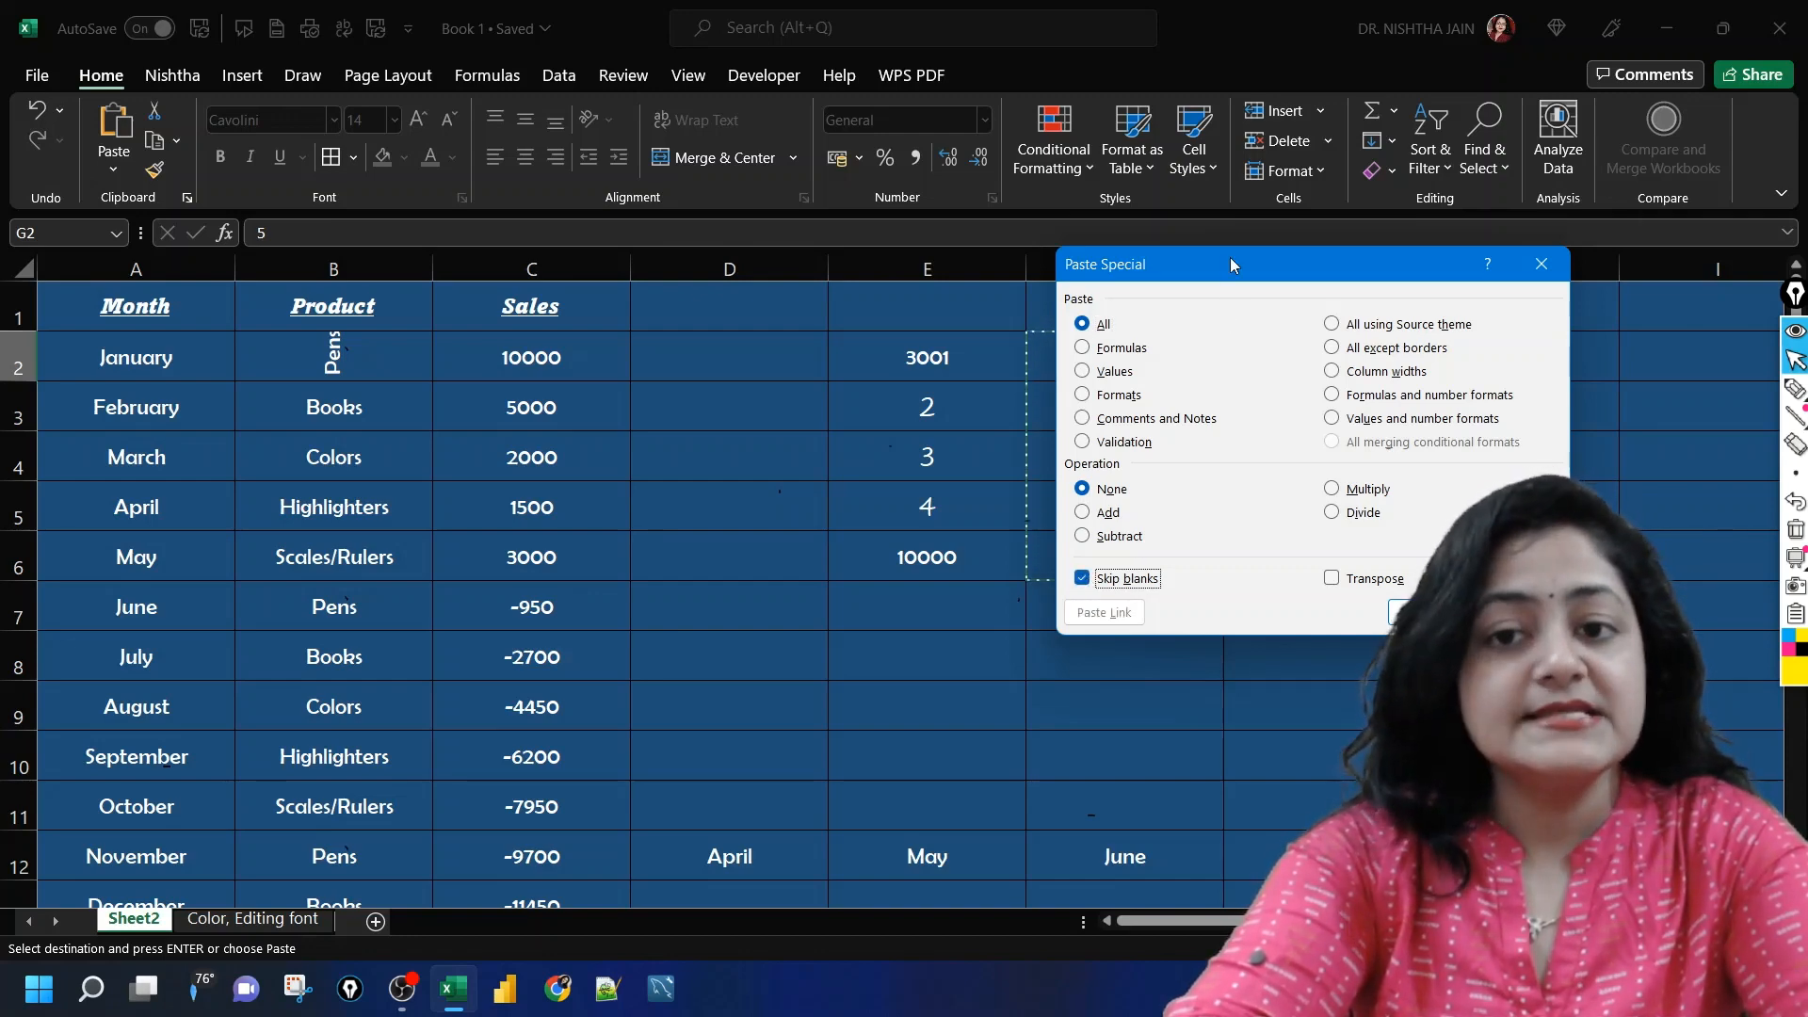
{"action": "left_click_drag", "start_coordinate": [1231, 265], "coordinate": [478, 264]}
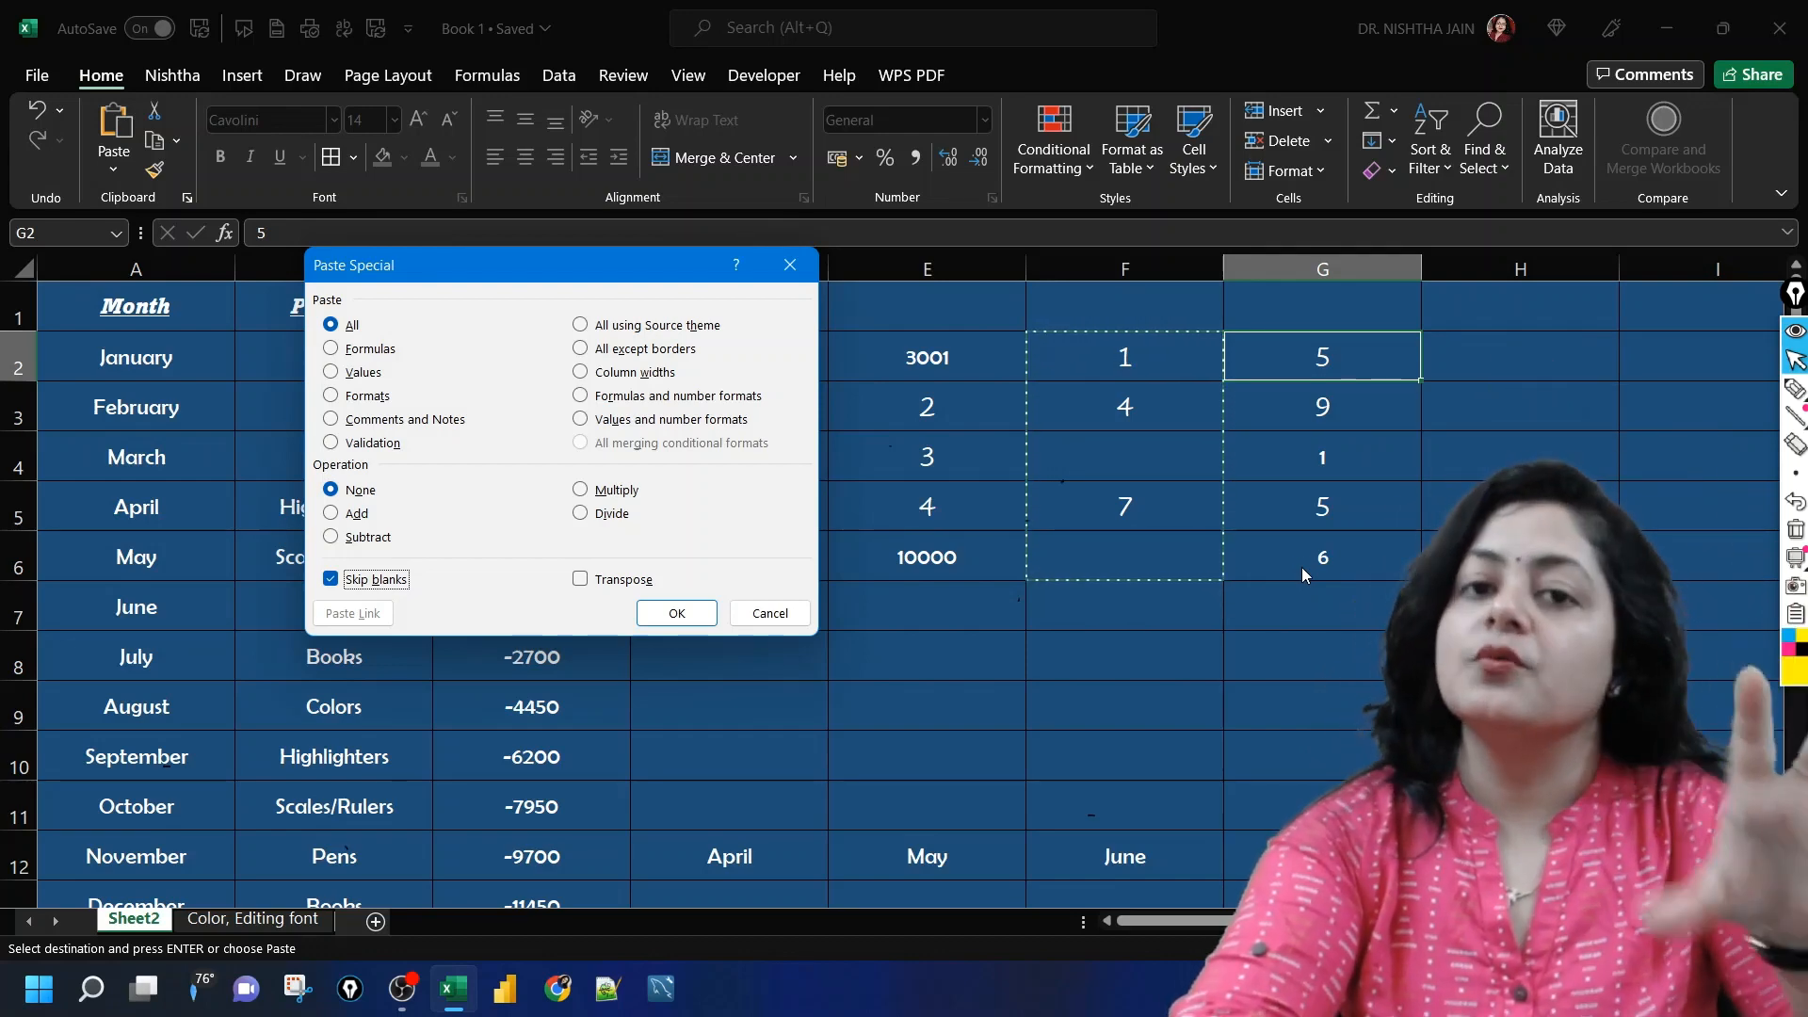
{"action": "left_click", "coordinate": [677, 613]}
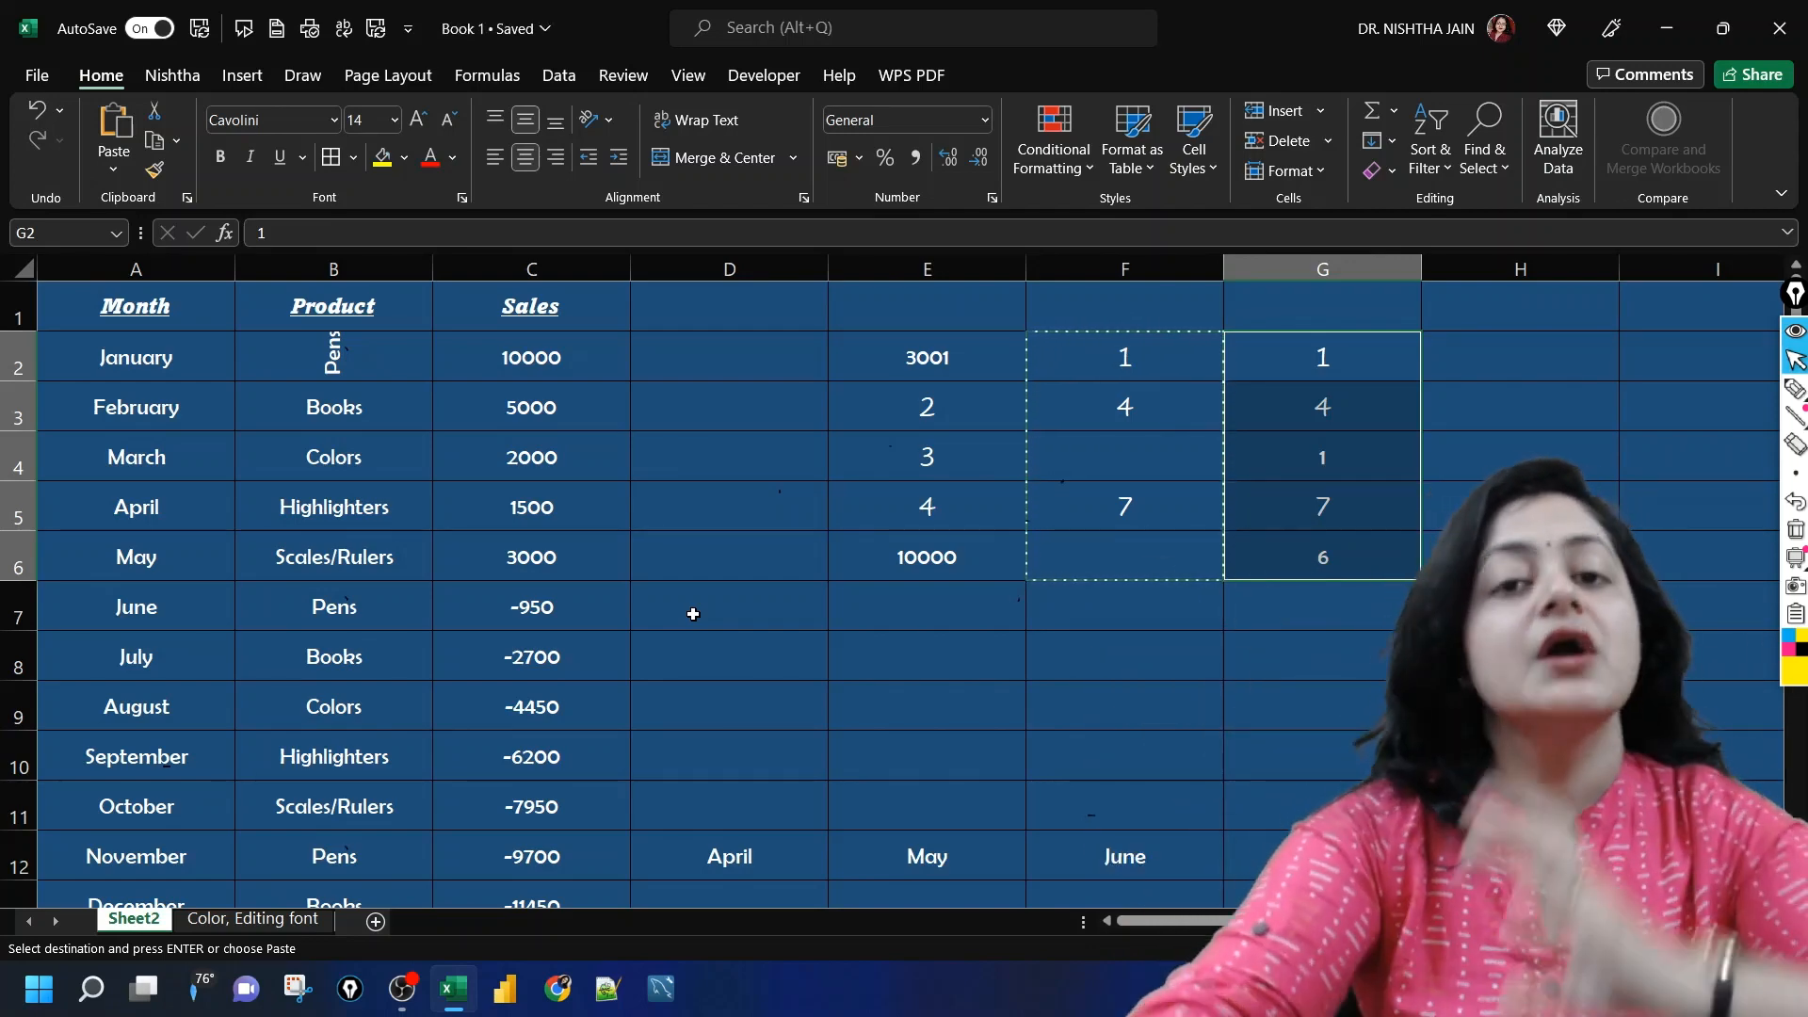
{"action": "left_click", "coordinate": [893, 618]}
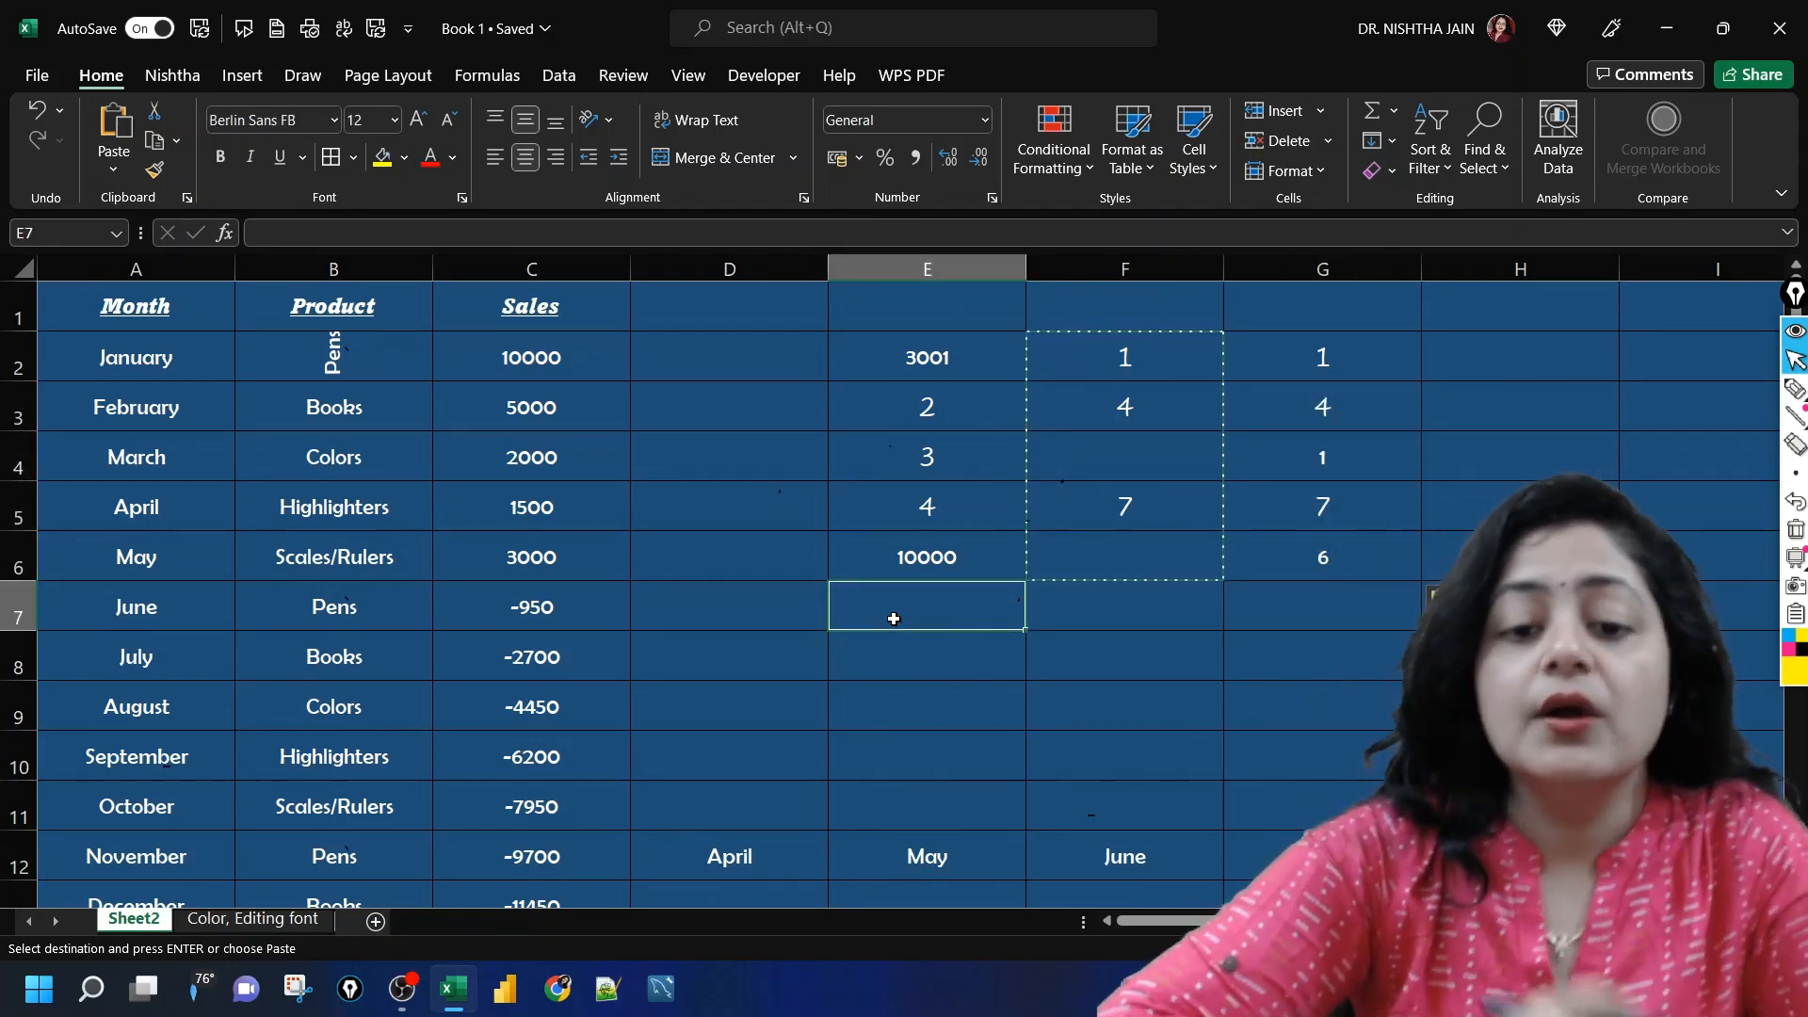
{"action": "left_click", "coordinate": [819, 676]}
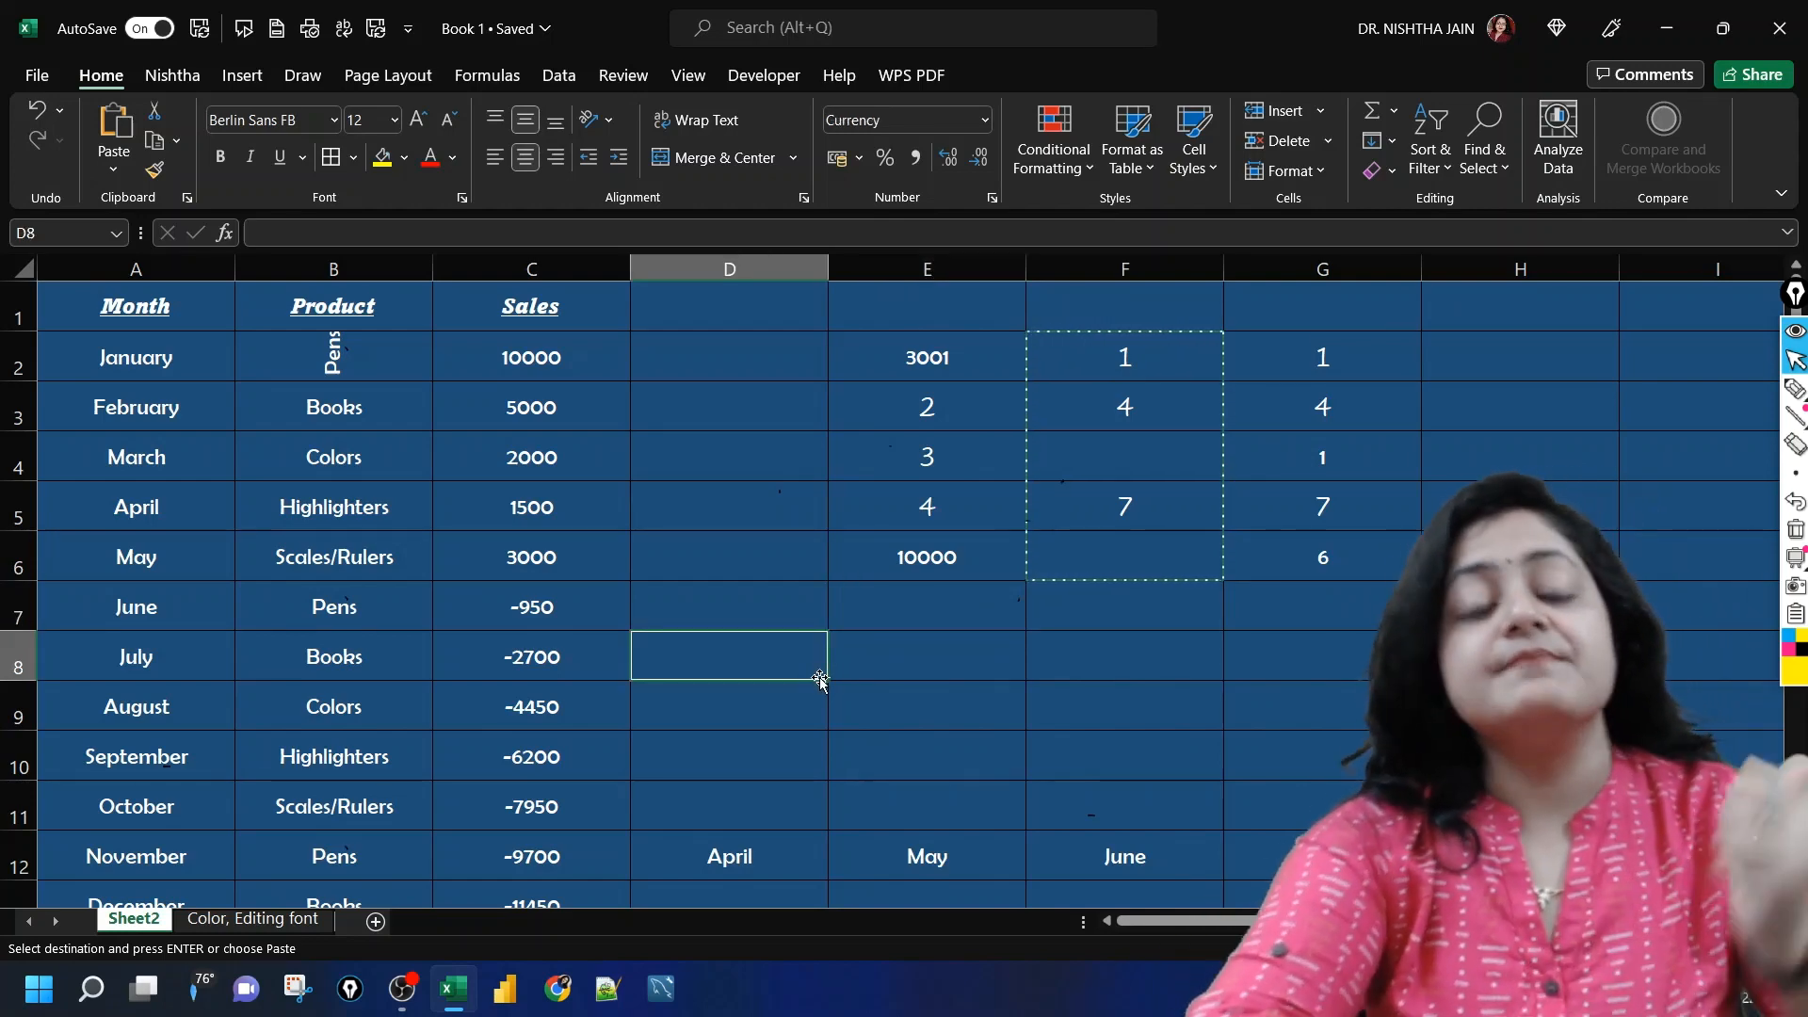
{"action": "left_click", "coordinate": [960, 654]}
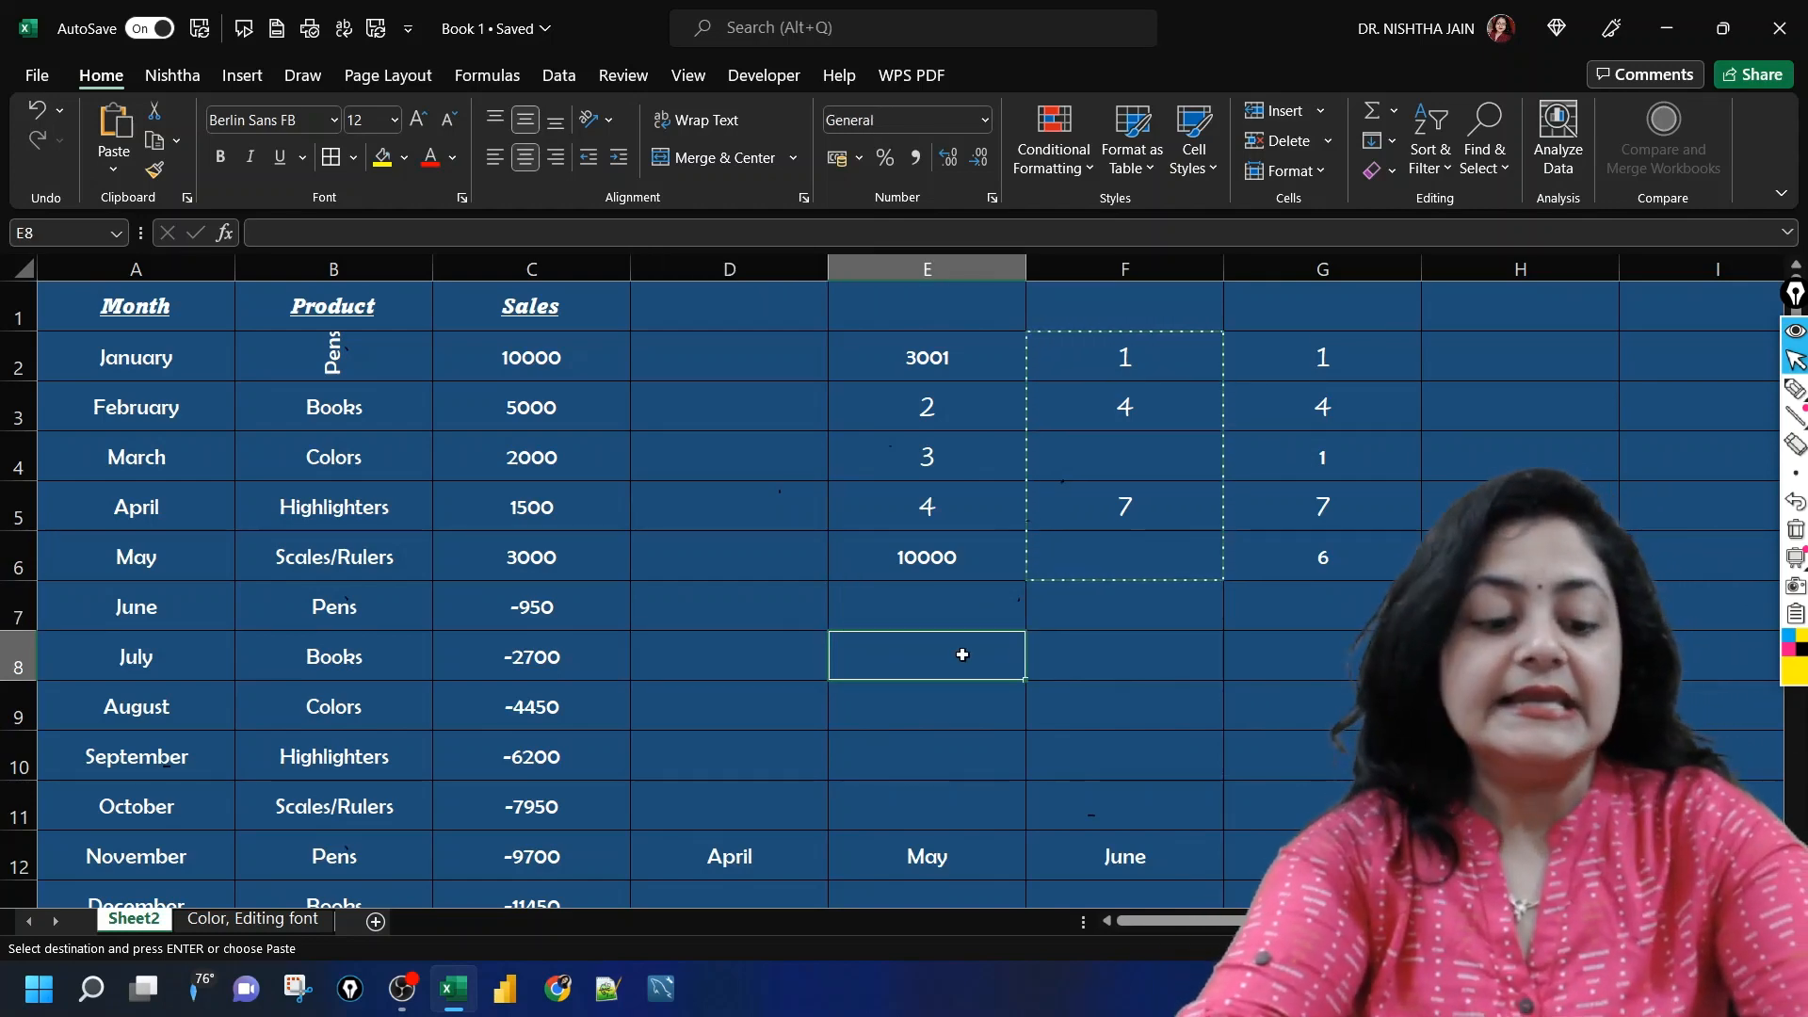
{"action": "key", "text": "ctrl+alt+v"}
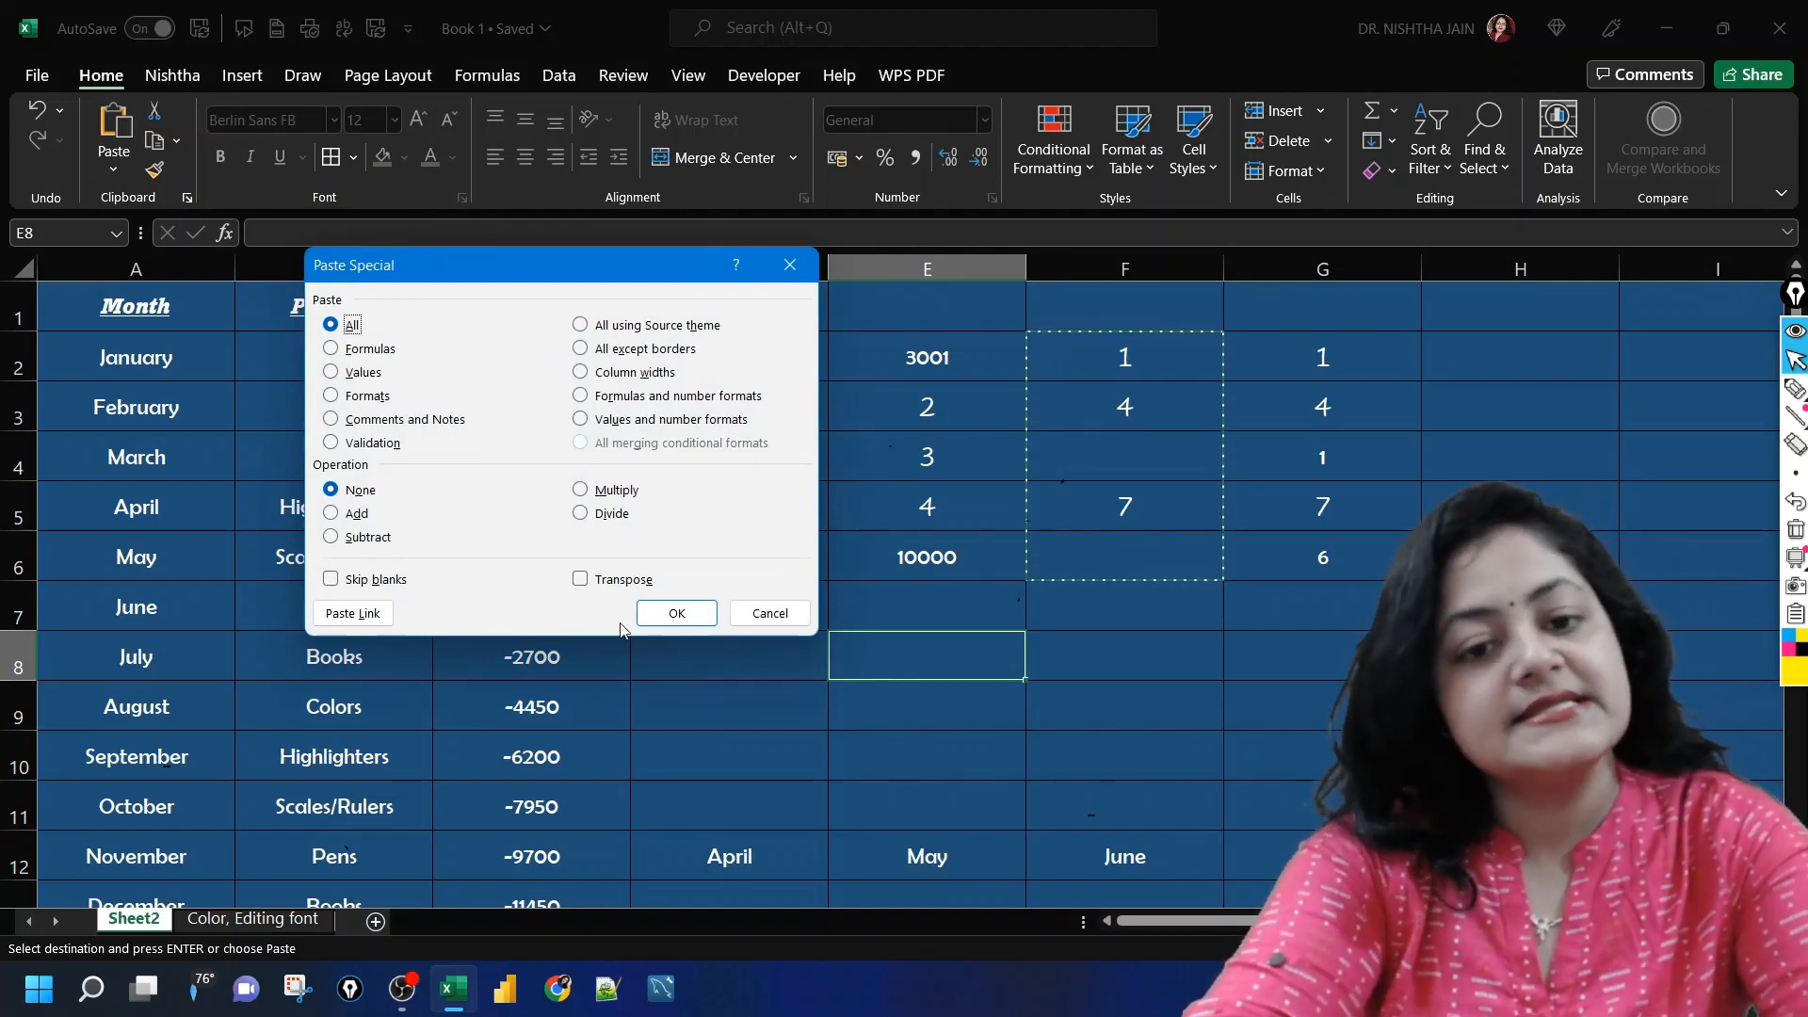
{"action": "left_click", "coordinate": [767, 614]}
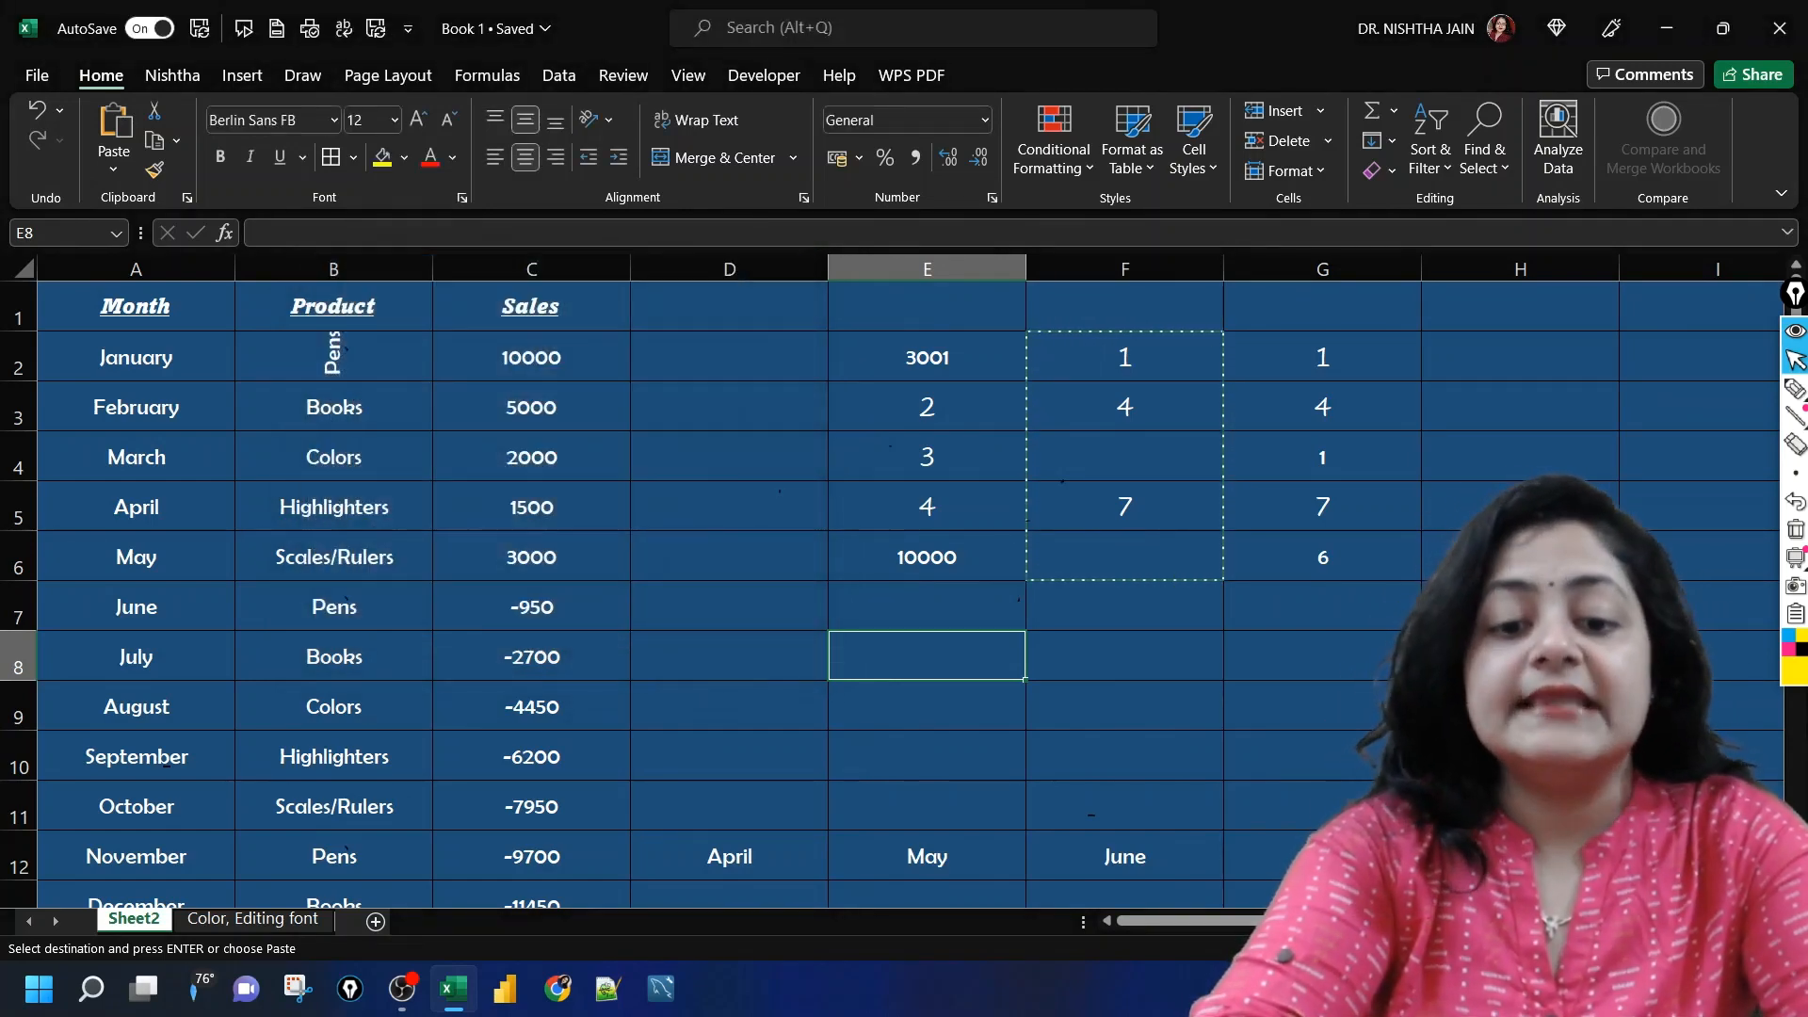
{"action": "left_click", "coordinate": [893, 1000]}
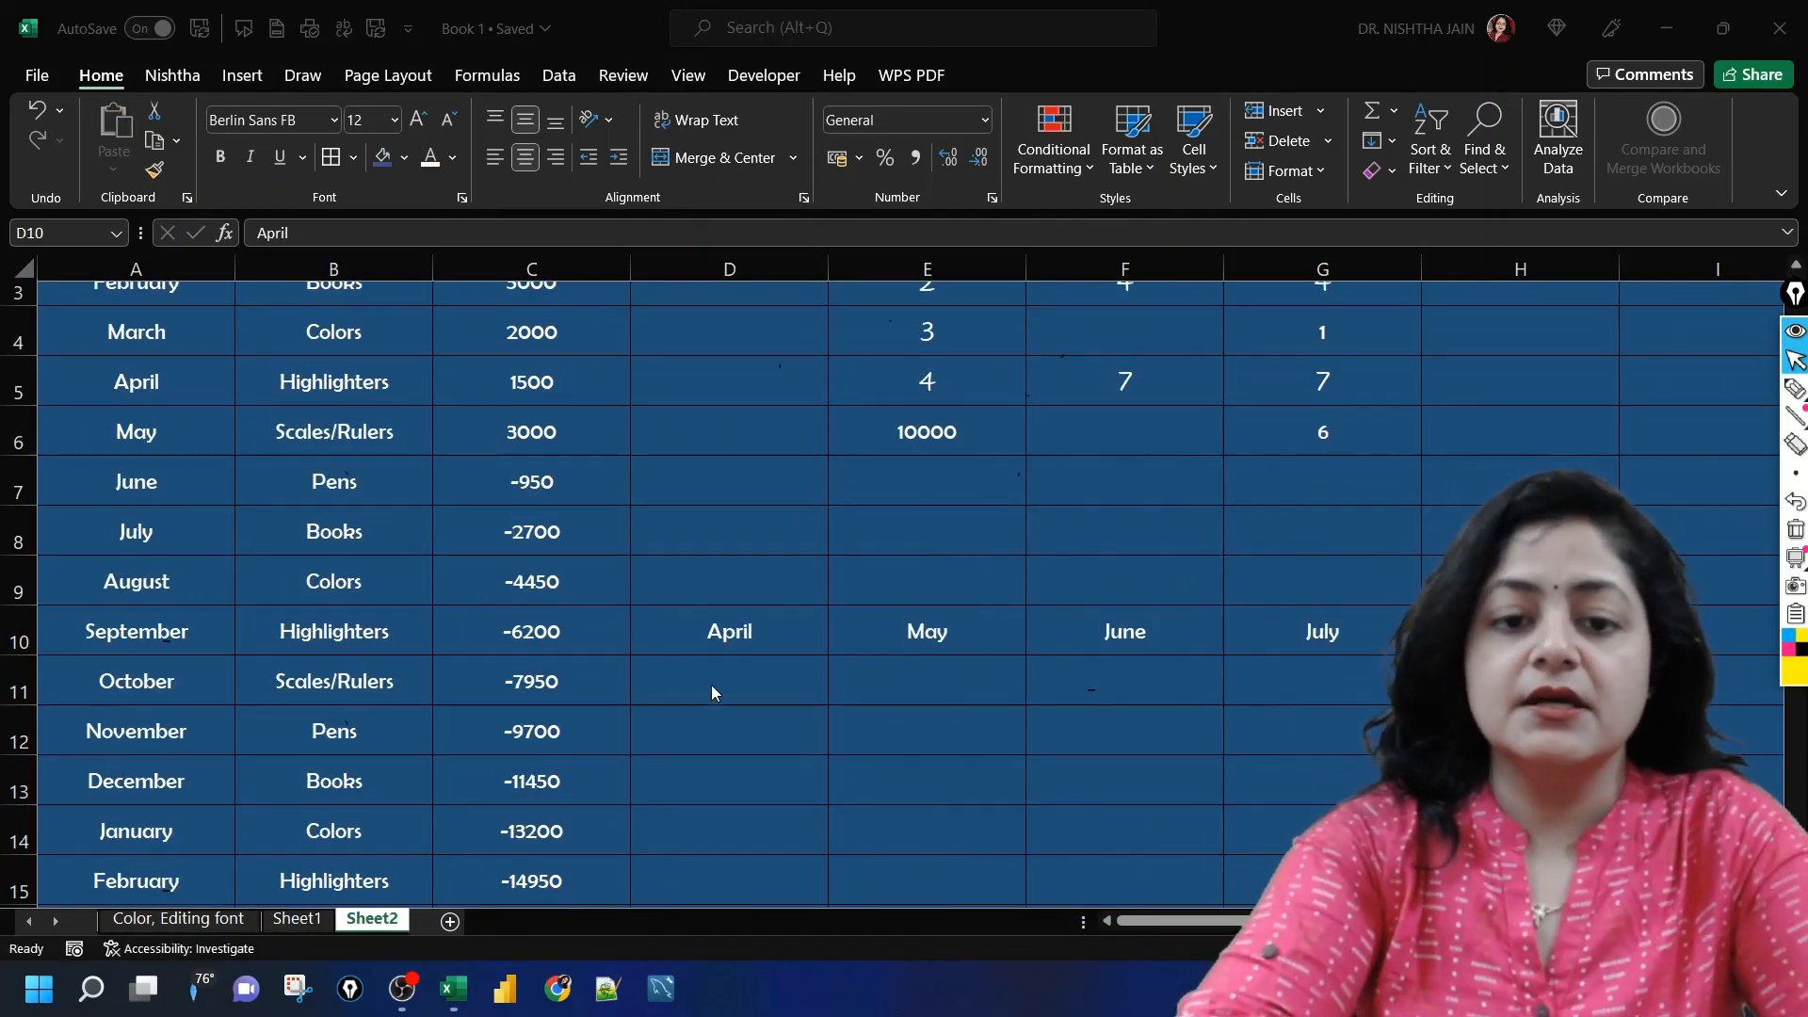
Step: Copy the row of months April to August in D10:H10 of Sheet2
{"action": "left_click", "coordinate": [730, 638]}
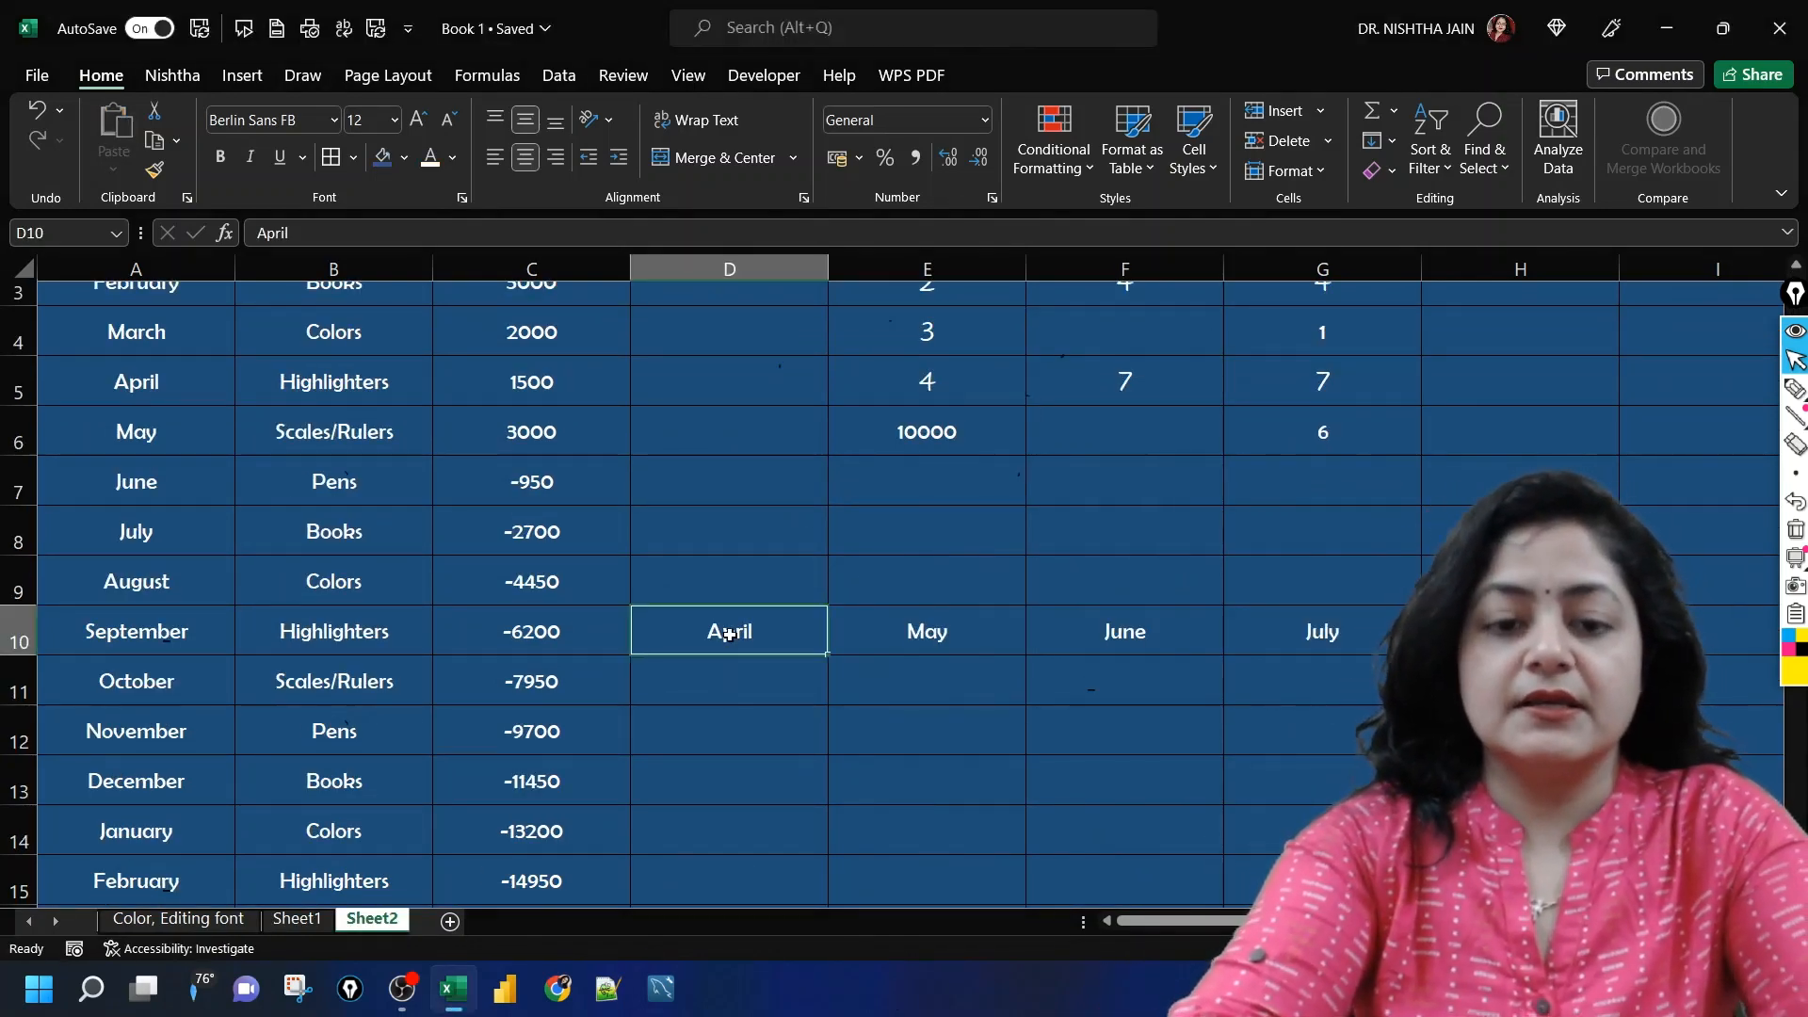
{"action": "key", "text": "Right"}
{"action": "key", "text": "Right"}
{"action": "key", "text": "Right"}
{"action": "key", "text": "Right"}
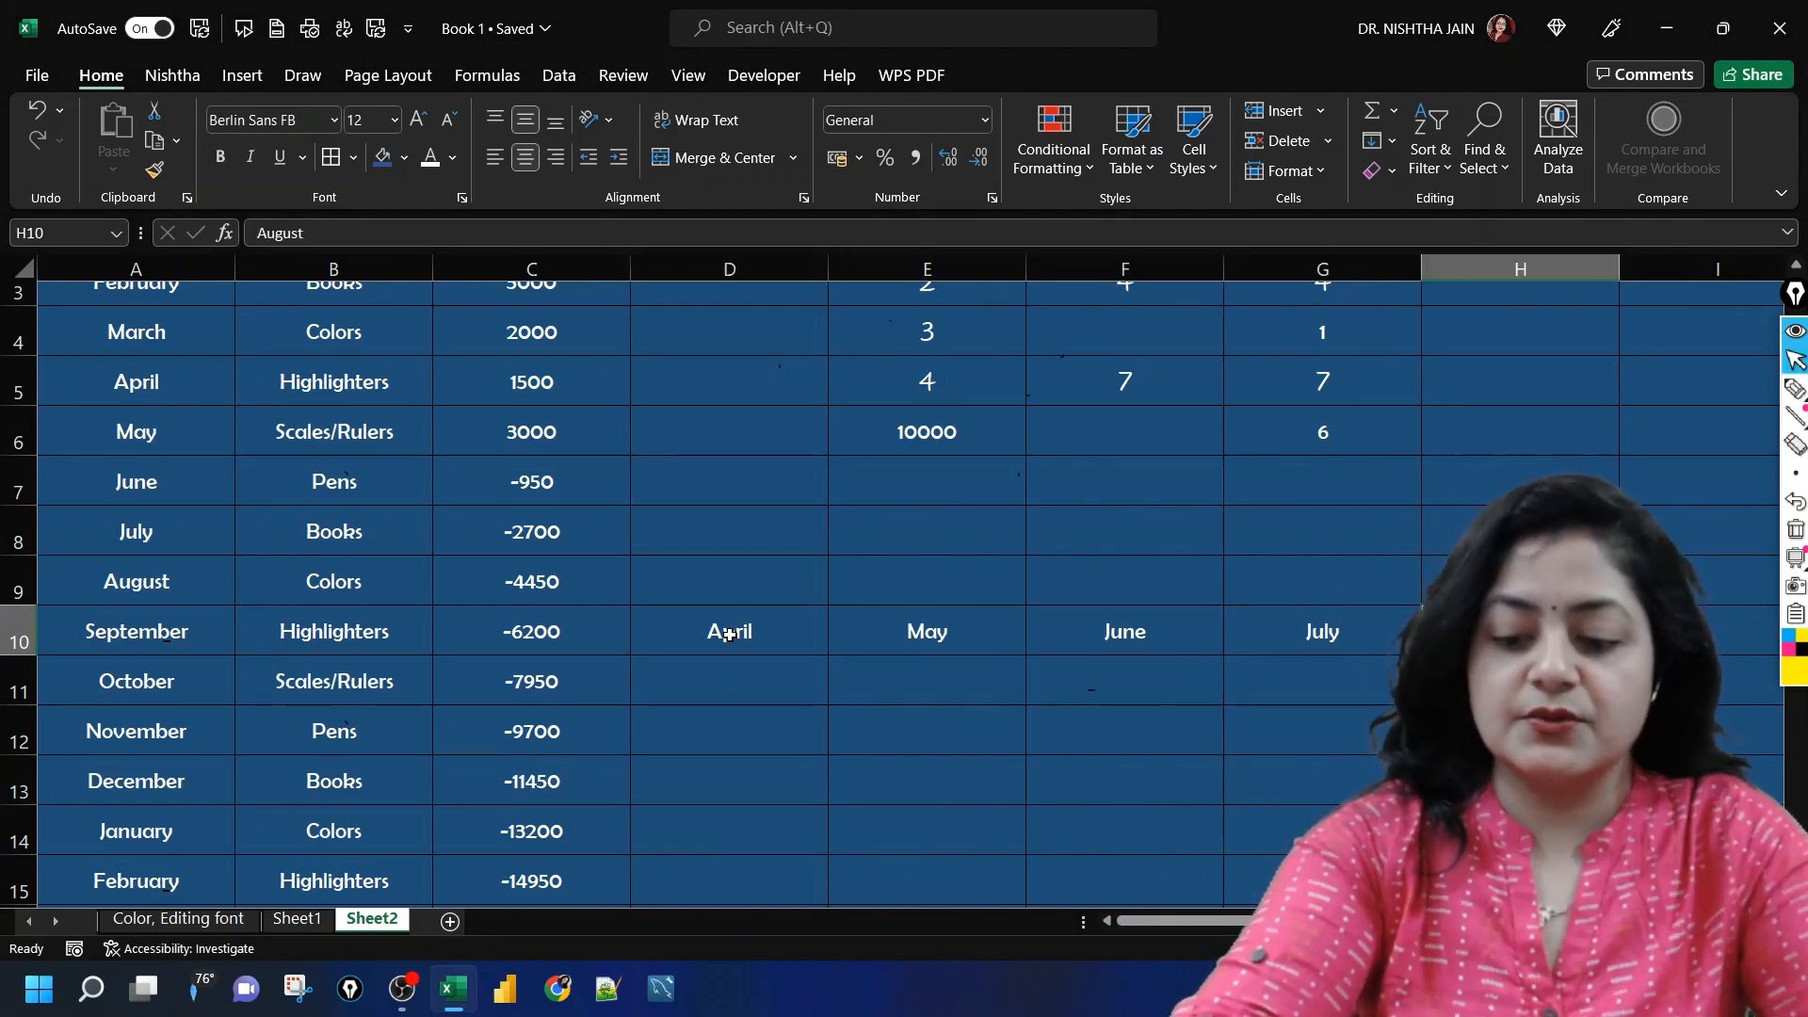
{"action": "key", "text": "shift+Left"}
{"action": "key", "text": "shift+Left"}
{"action": "key", "text": "shift+Left"}
{"action": "key", "text": "shift+Left"}
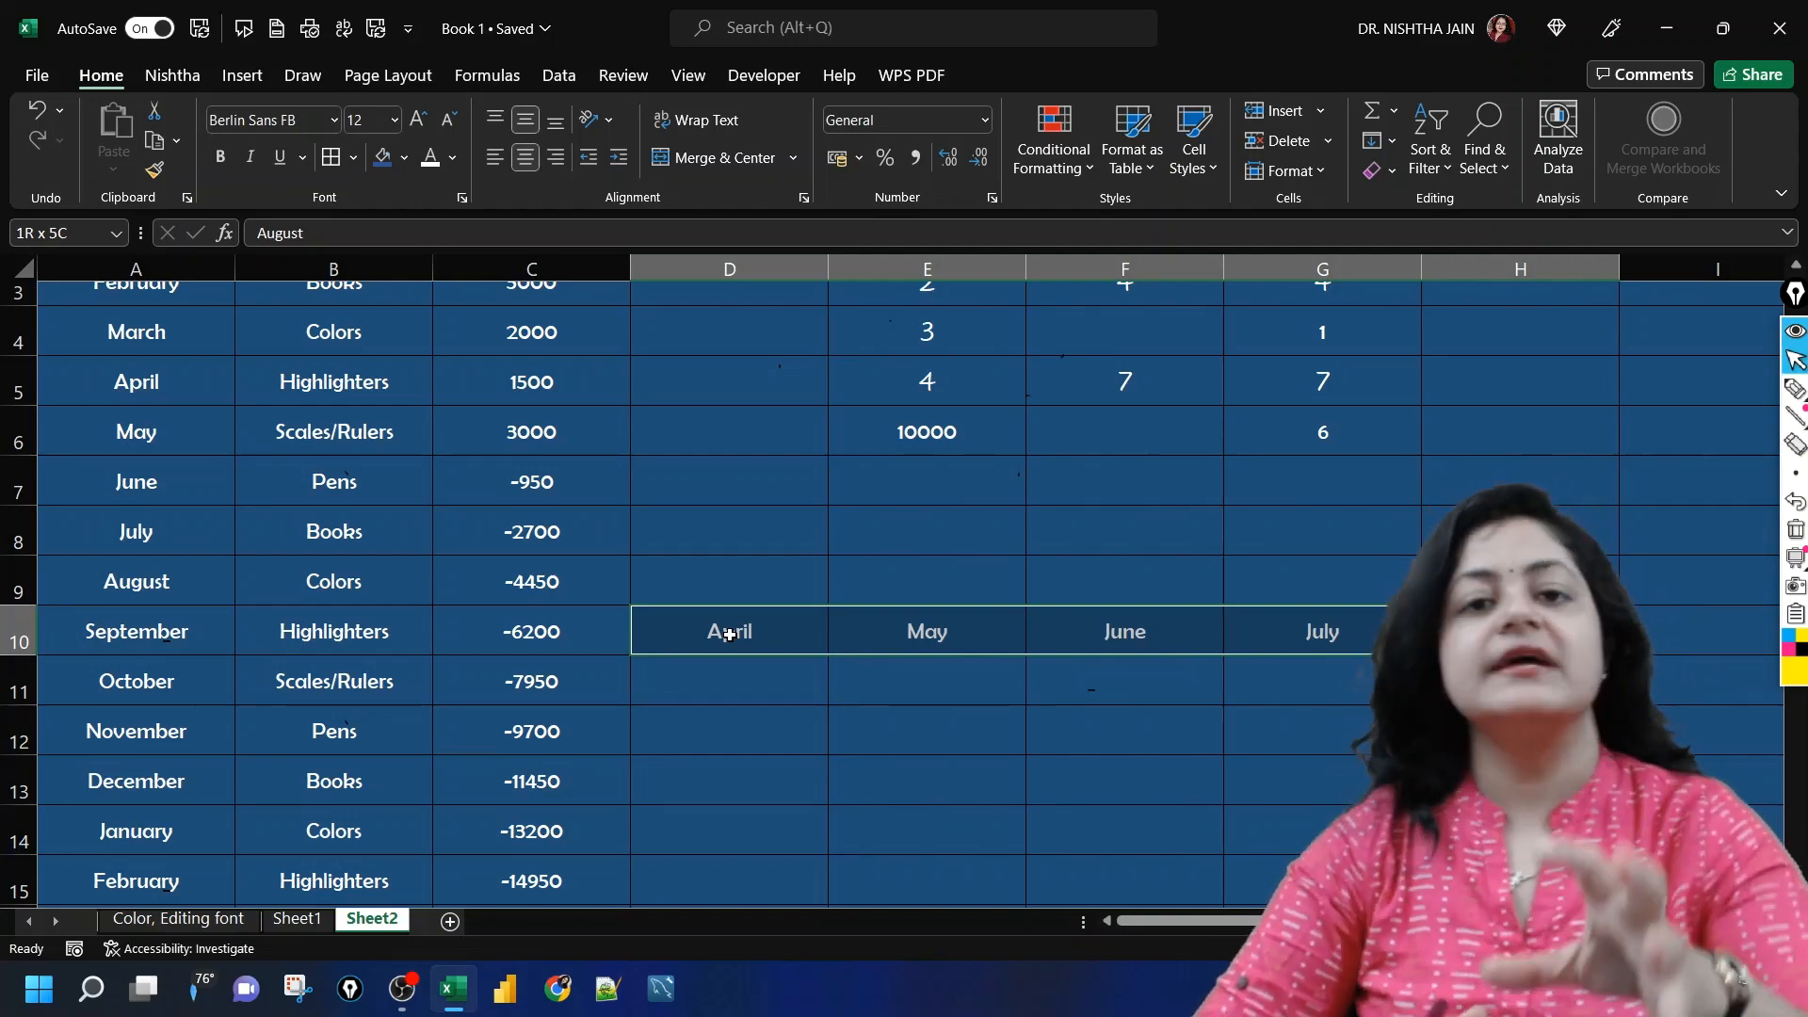
{"action": "left_click_drag", "start_coordinate": [729, 635], "coordinate": [730, 635]}
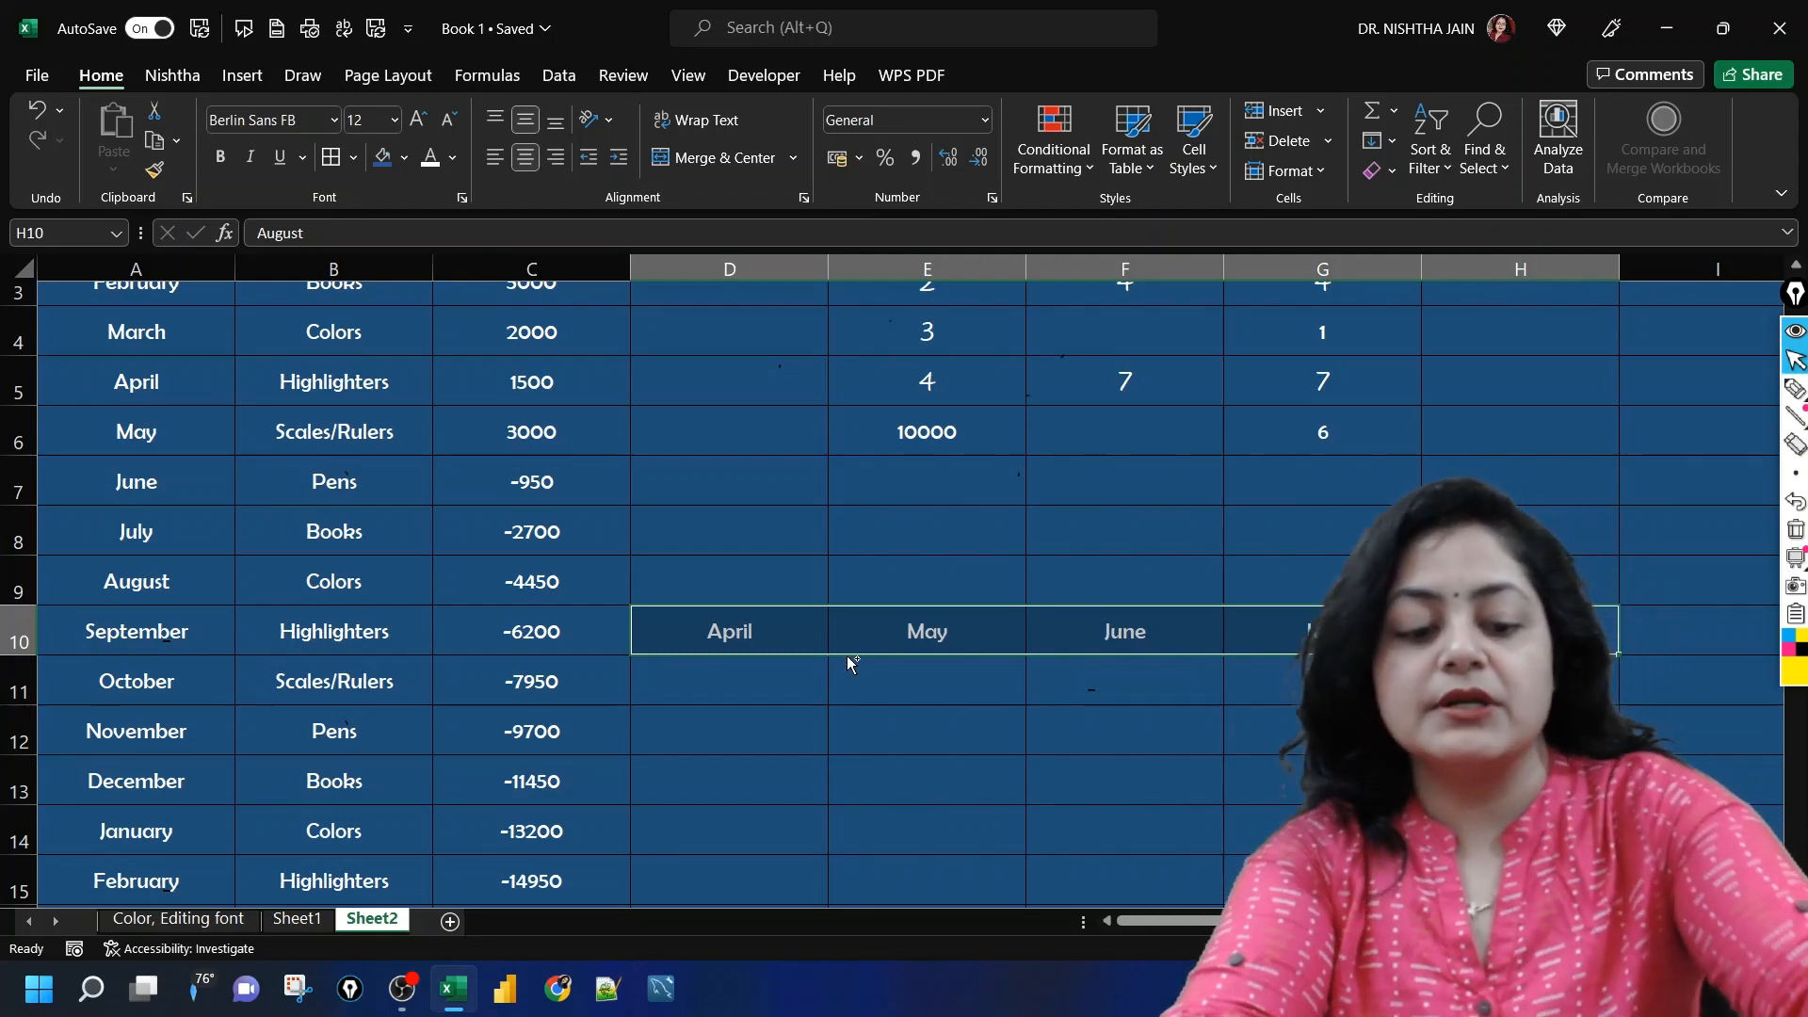
{"action": "key", "text": "ctrl+c"}
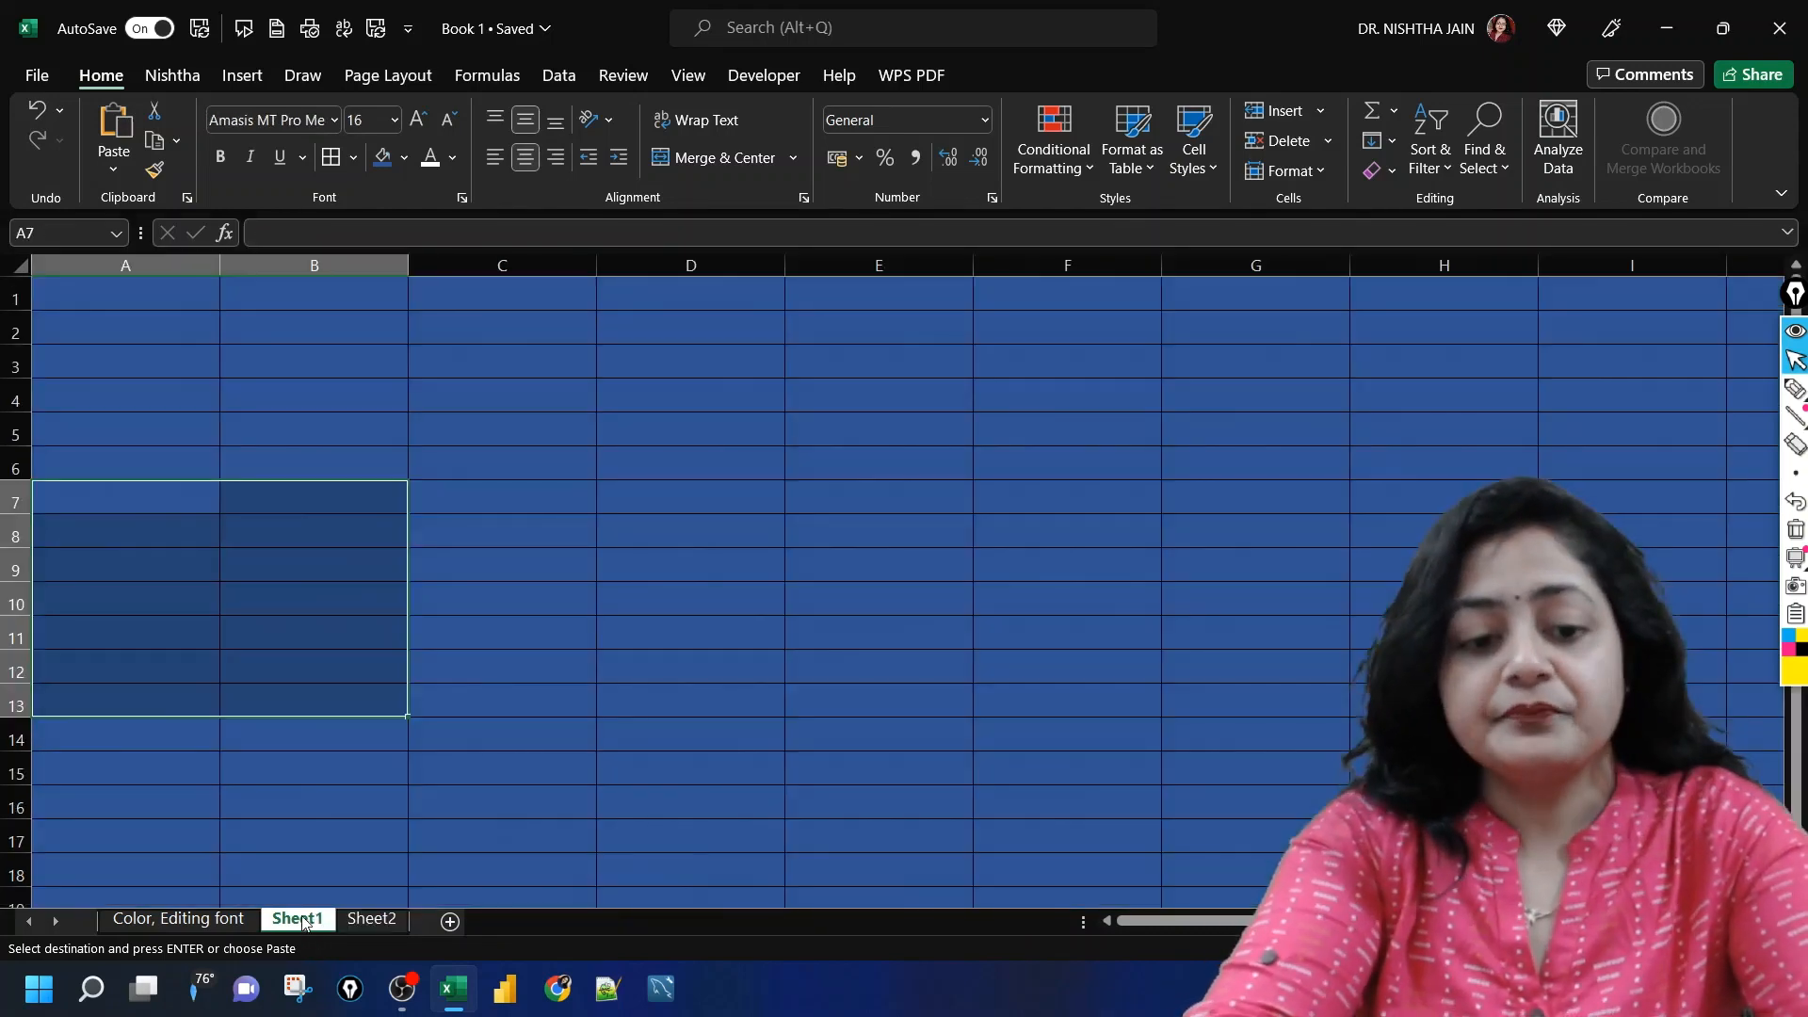
Step: Paste the copied months into Sheet1 starting at C6 as links, using Paste Link in Paste Special
{"action": "left_click", "coordinate": [306, 921]}
{"action": "left_click", "coordinate": [434, 477]}
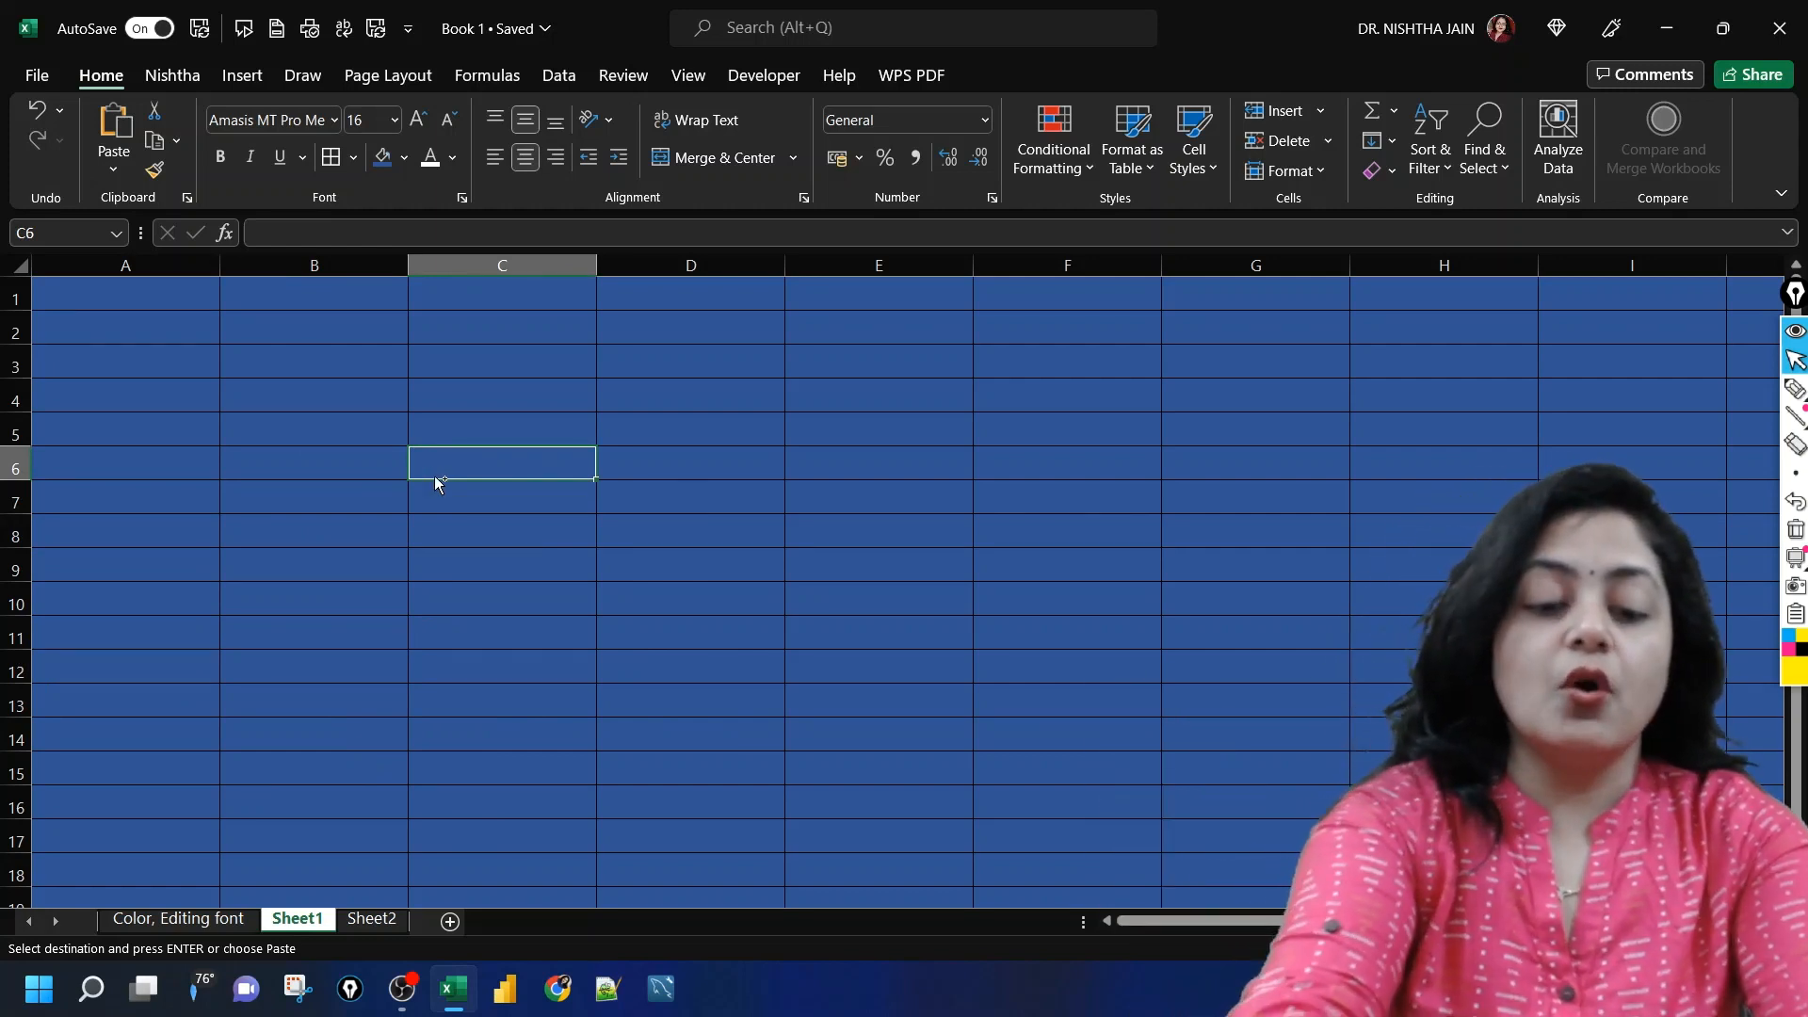
{"action": "key", "text": "ctrl+alt+v"}
{"action": "left_click", "coordinate": [351, 614]}
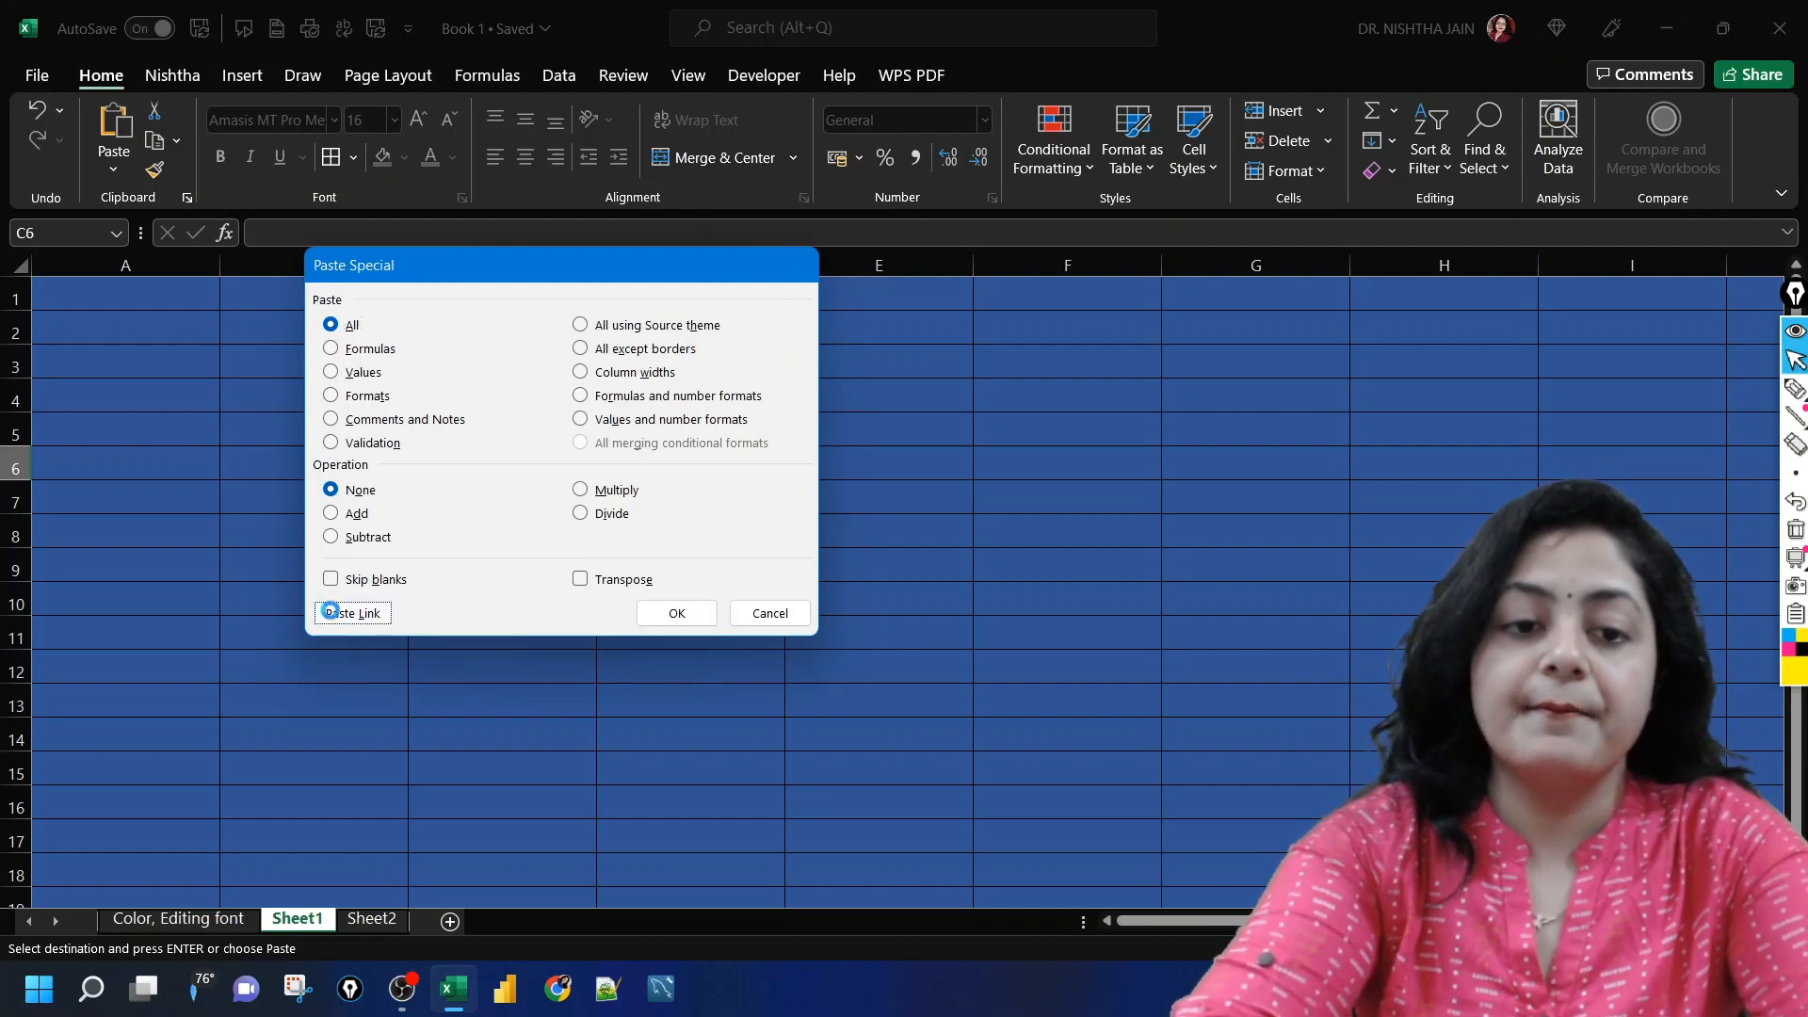
{"action": "left_click", "coordinate": [1033, 531]}
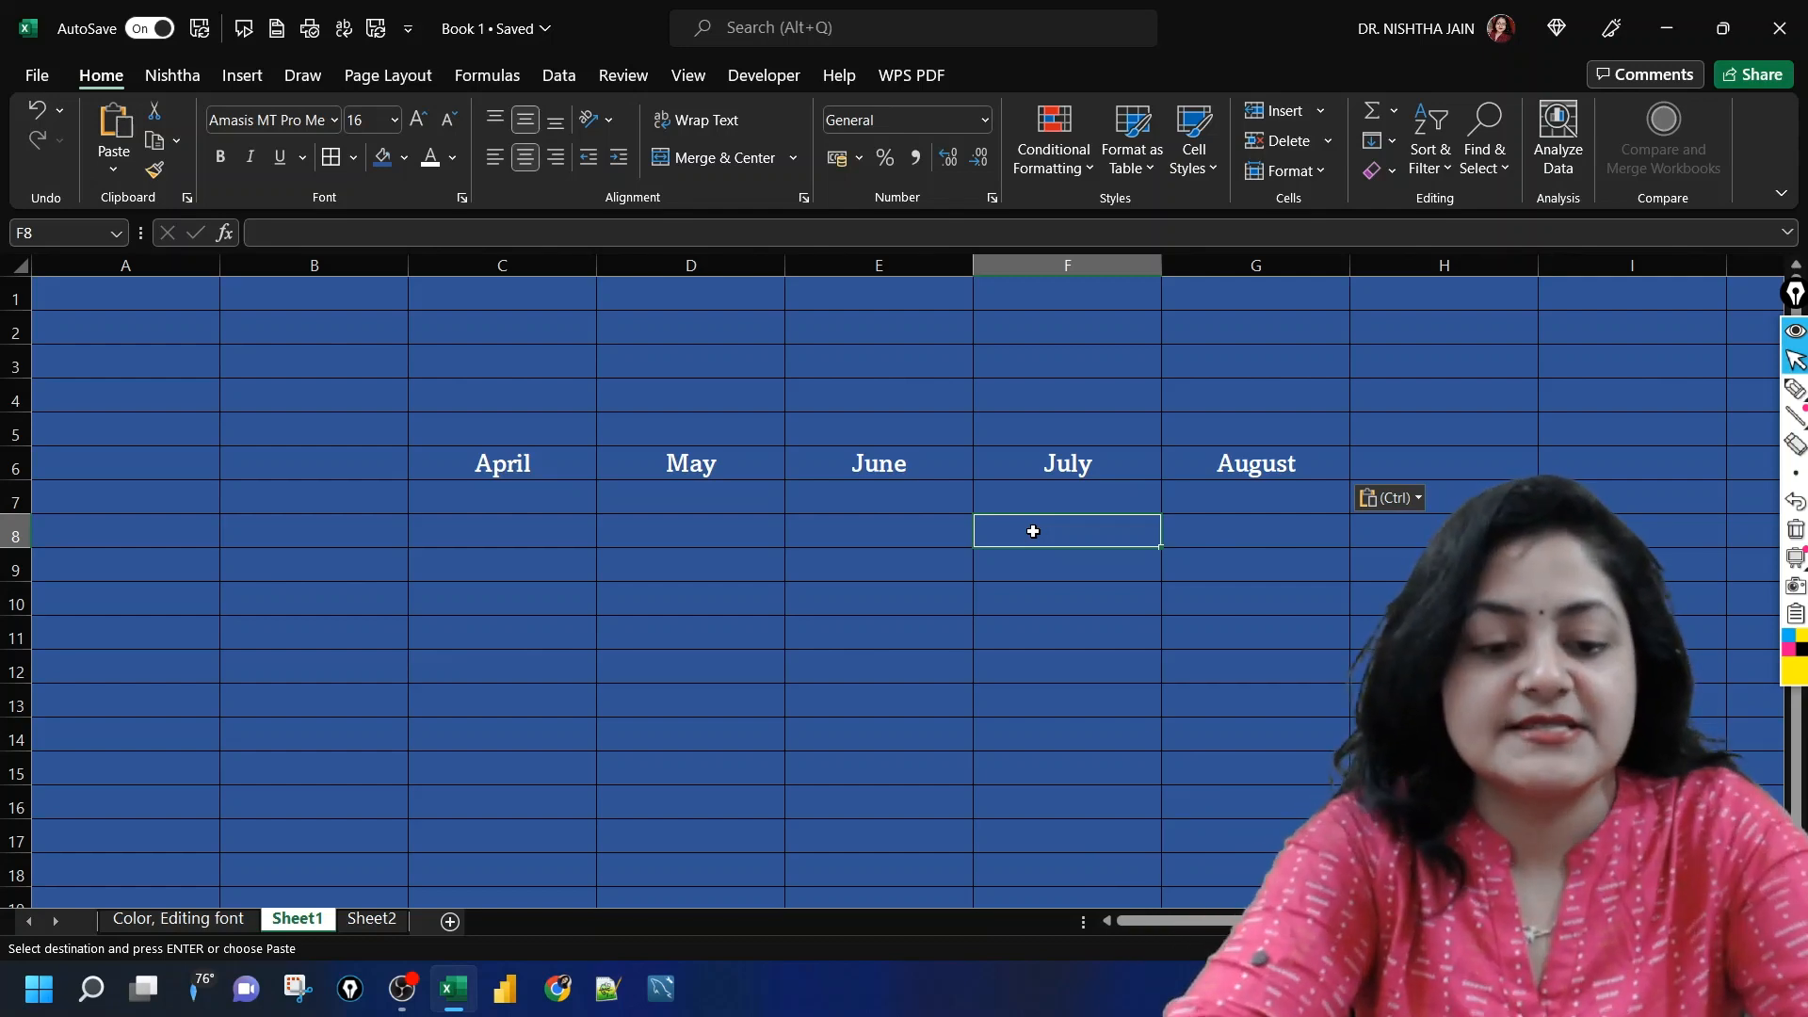
Step: Replace April in D10 of Sheet2 with 1 and check linked cell C6 on Sheet1, returning to Sheet2
{"action": "left_click", "coordinate": [376, 919]}
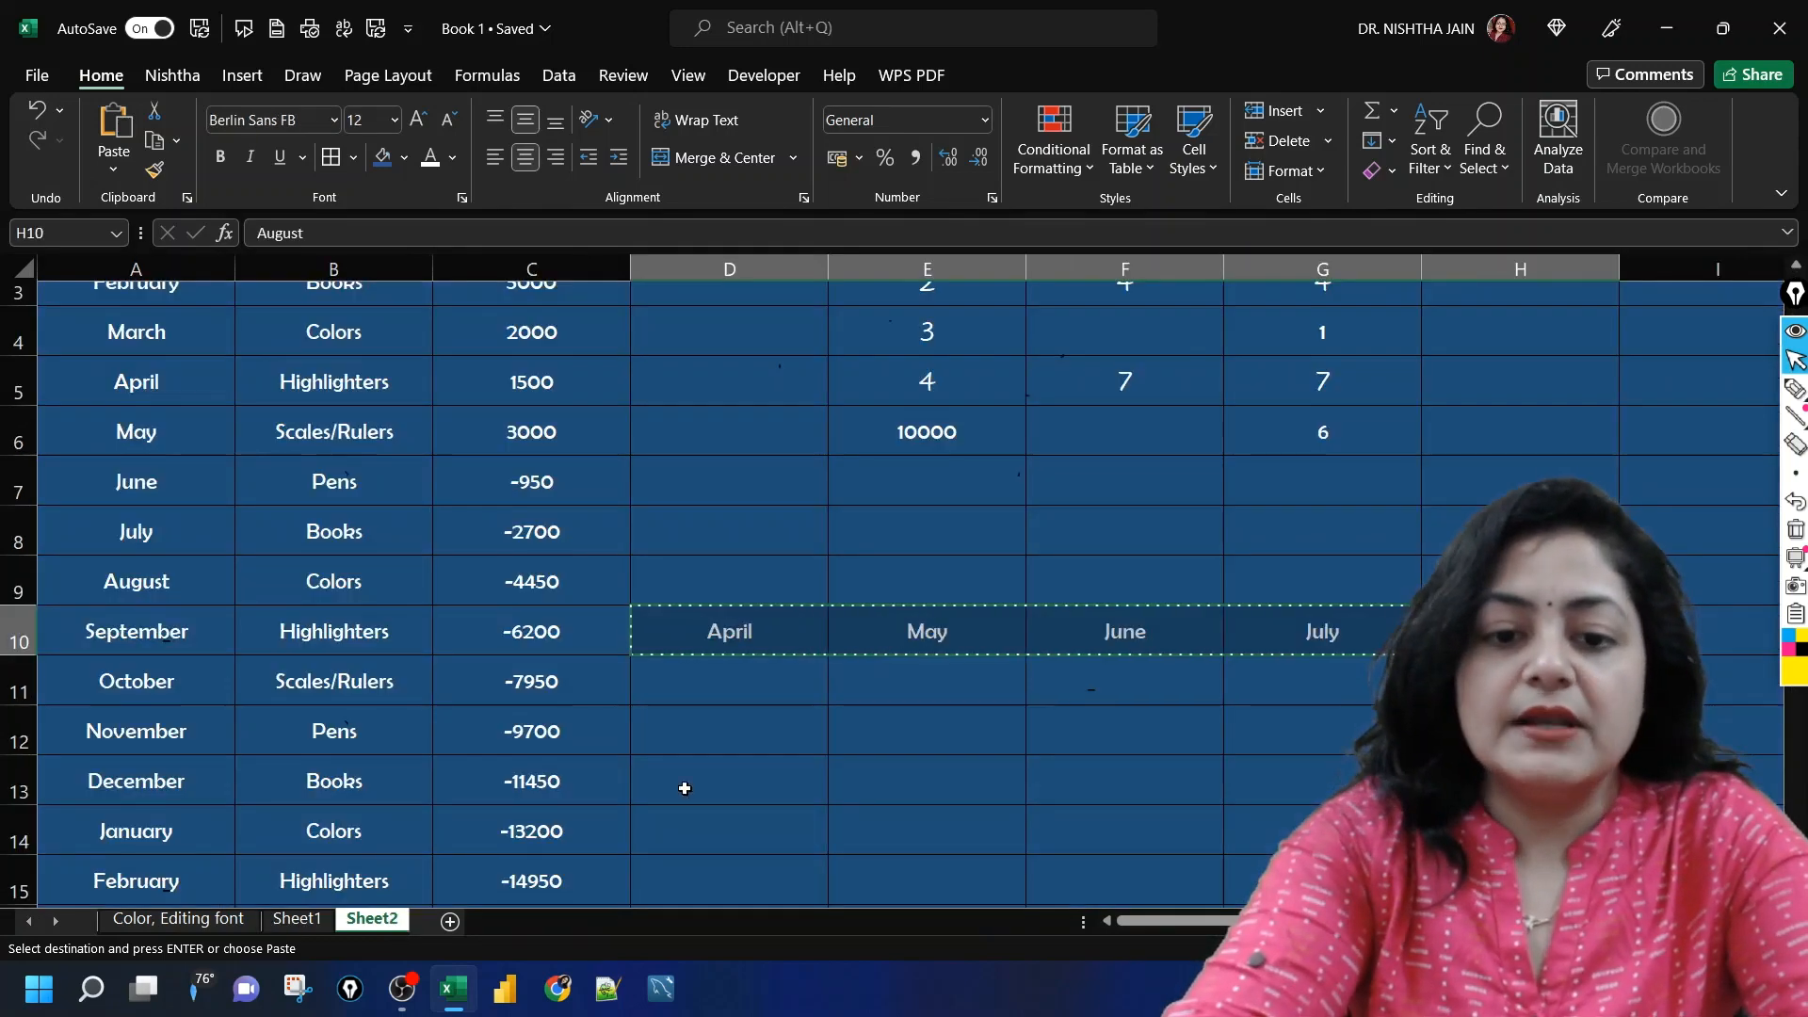
{"action": "left_click", "coordinate": [756, 630]}
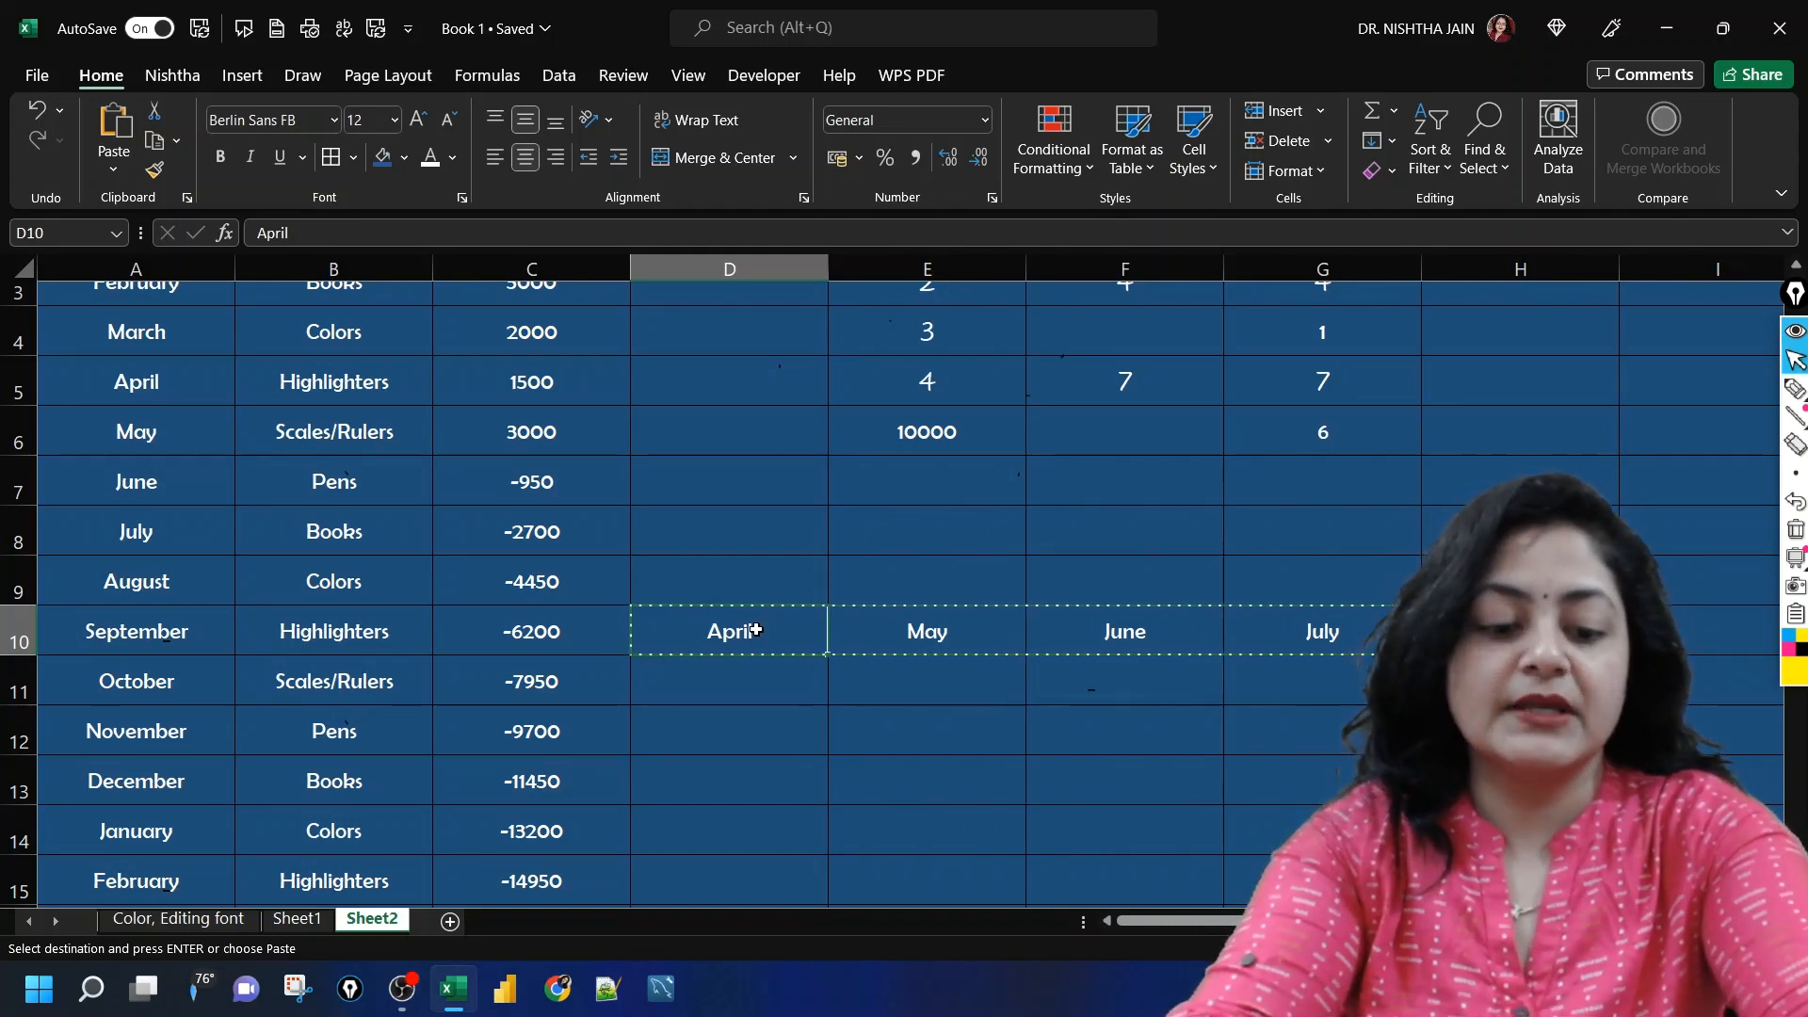
{"action": "type", "text": "1"}
{"action": "key", "text": "Return"}
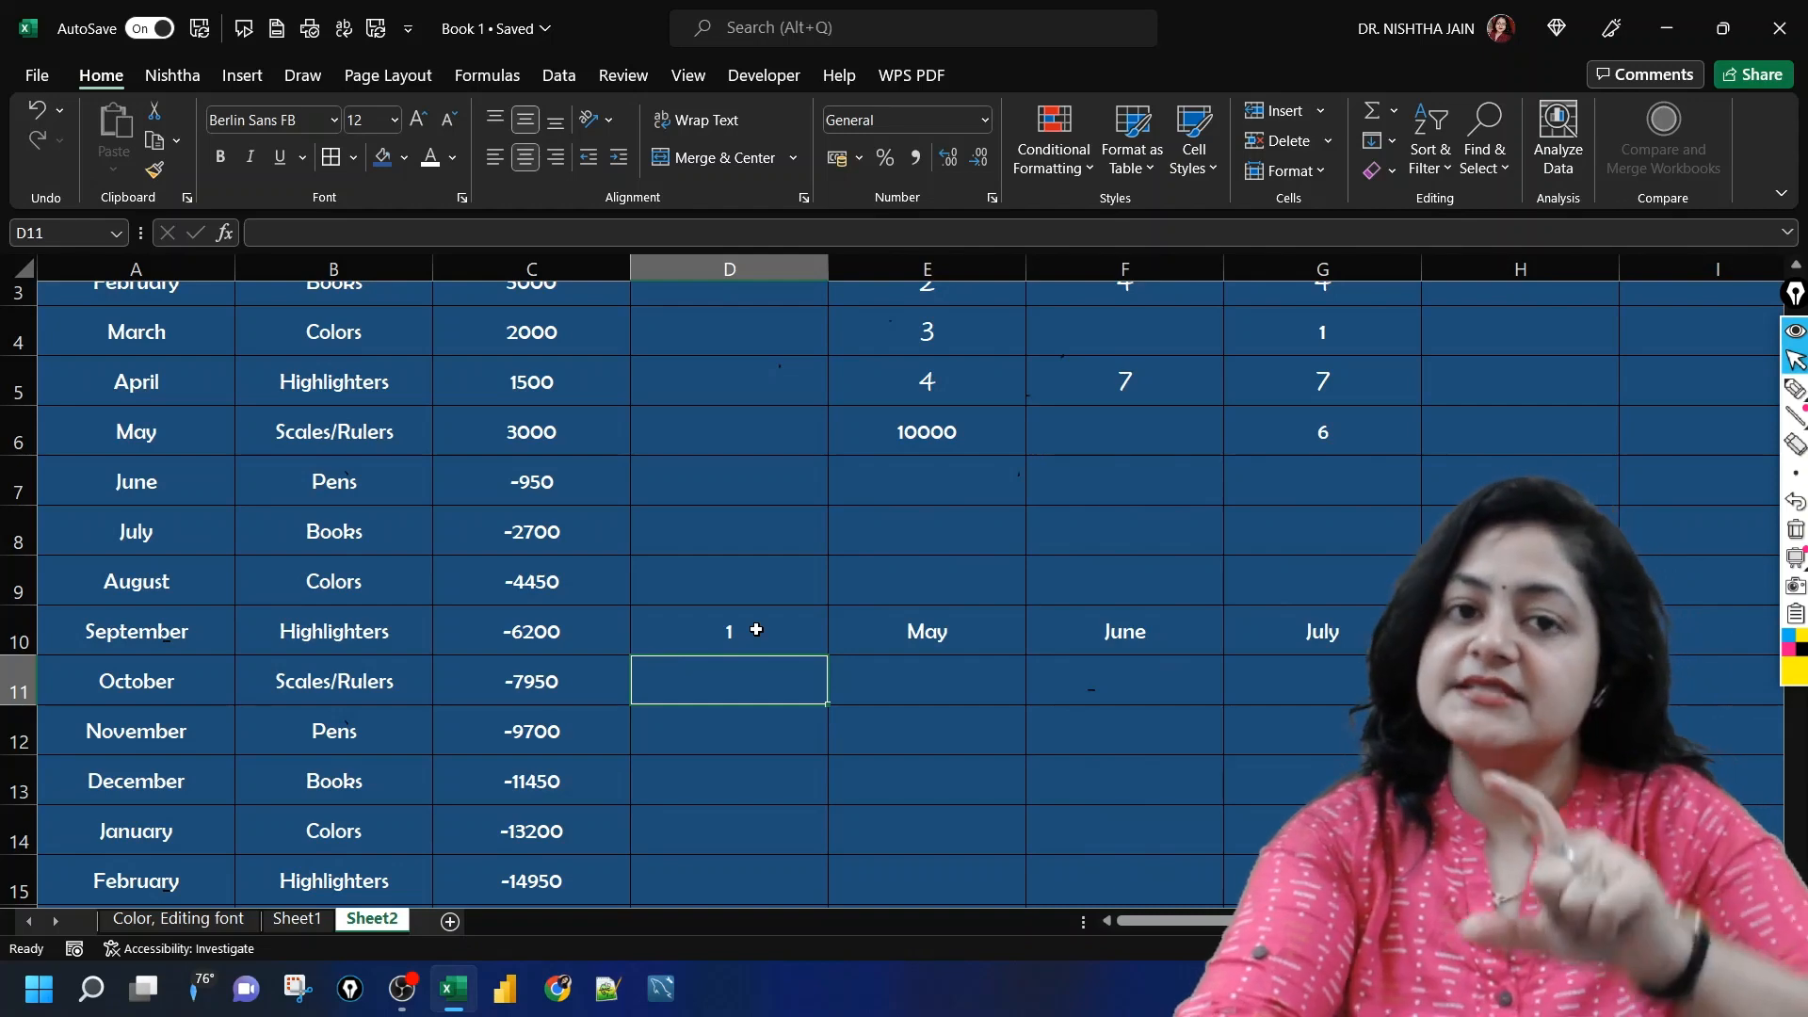
{"action": "left_click", "coordinate": [282, 920]}
{"action": "left_click", "coordinate": [455, 465]}
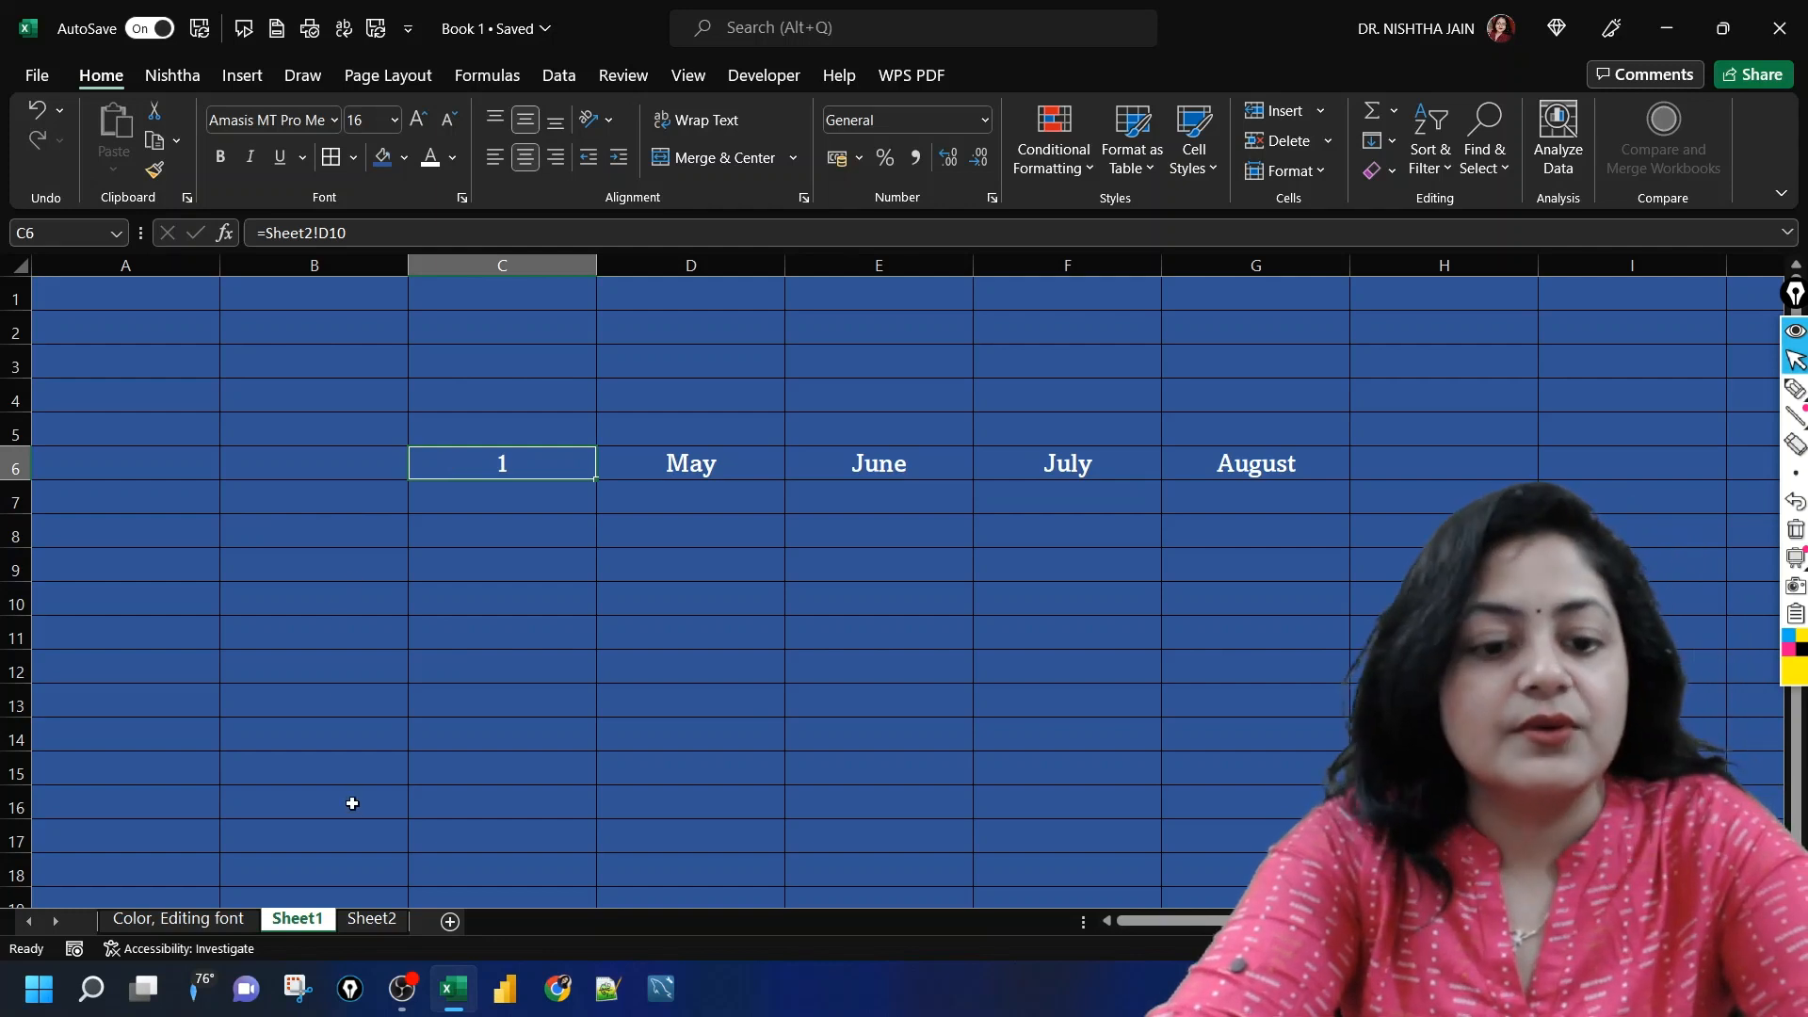
{"action": "left_click", "coordinate": [376, 920]}
{"action": "left_click", "coordinate": [765, 735]}
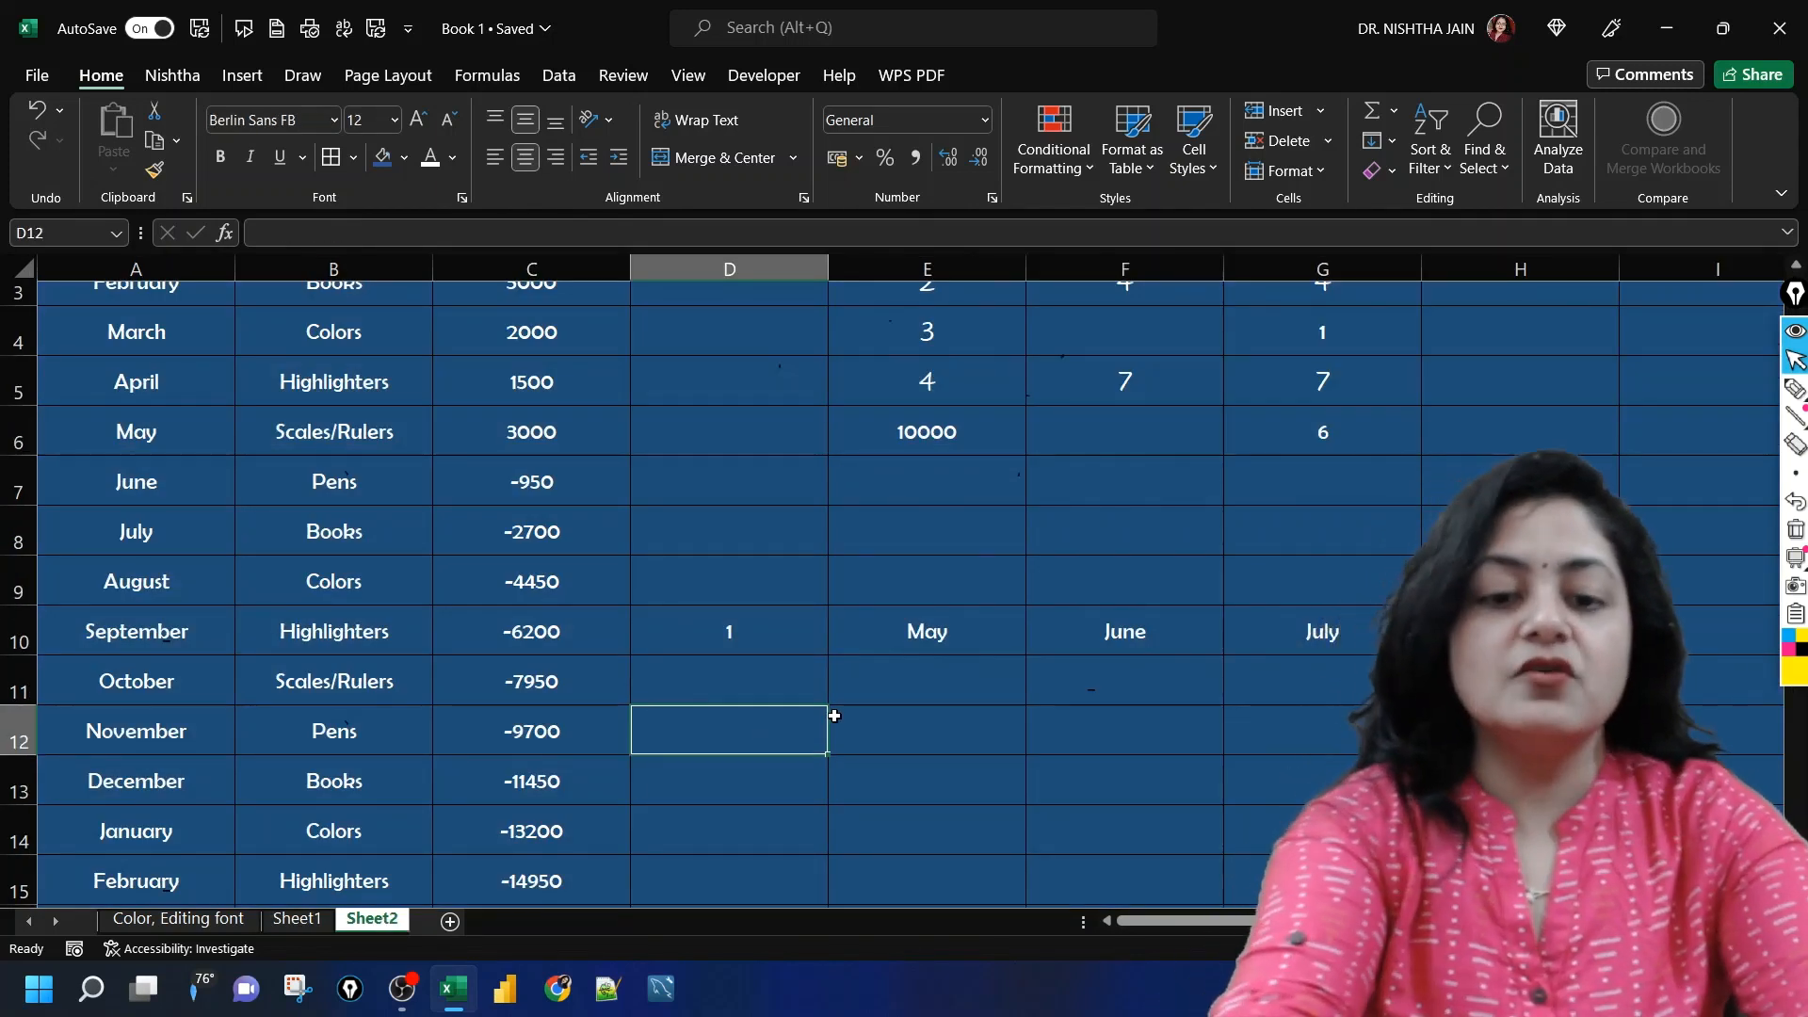
{"action": "left_click", "coordinate": [786, 474]}
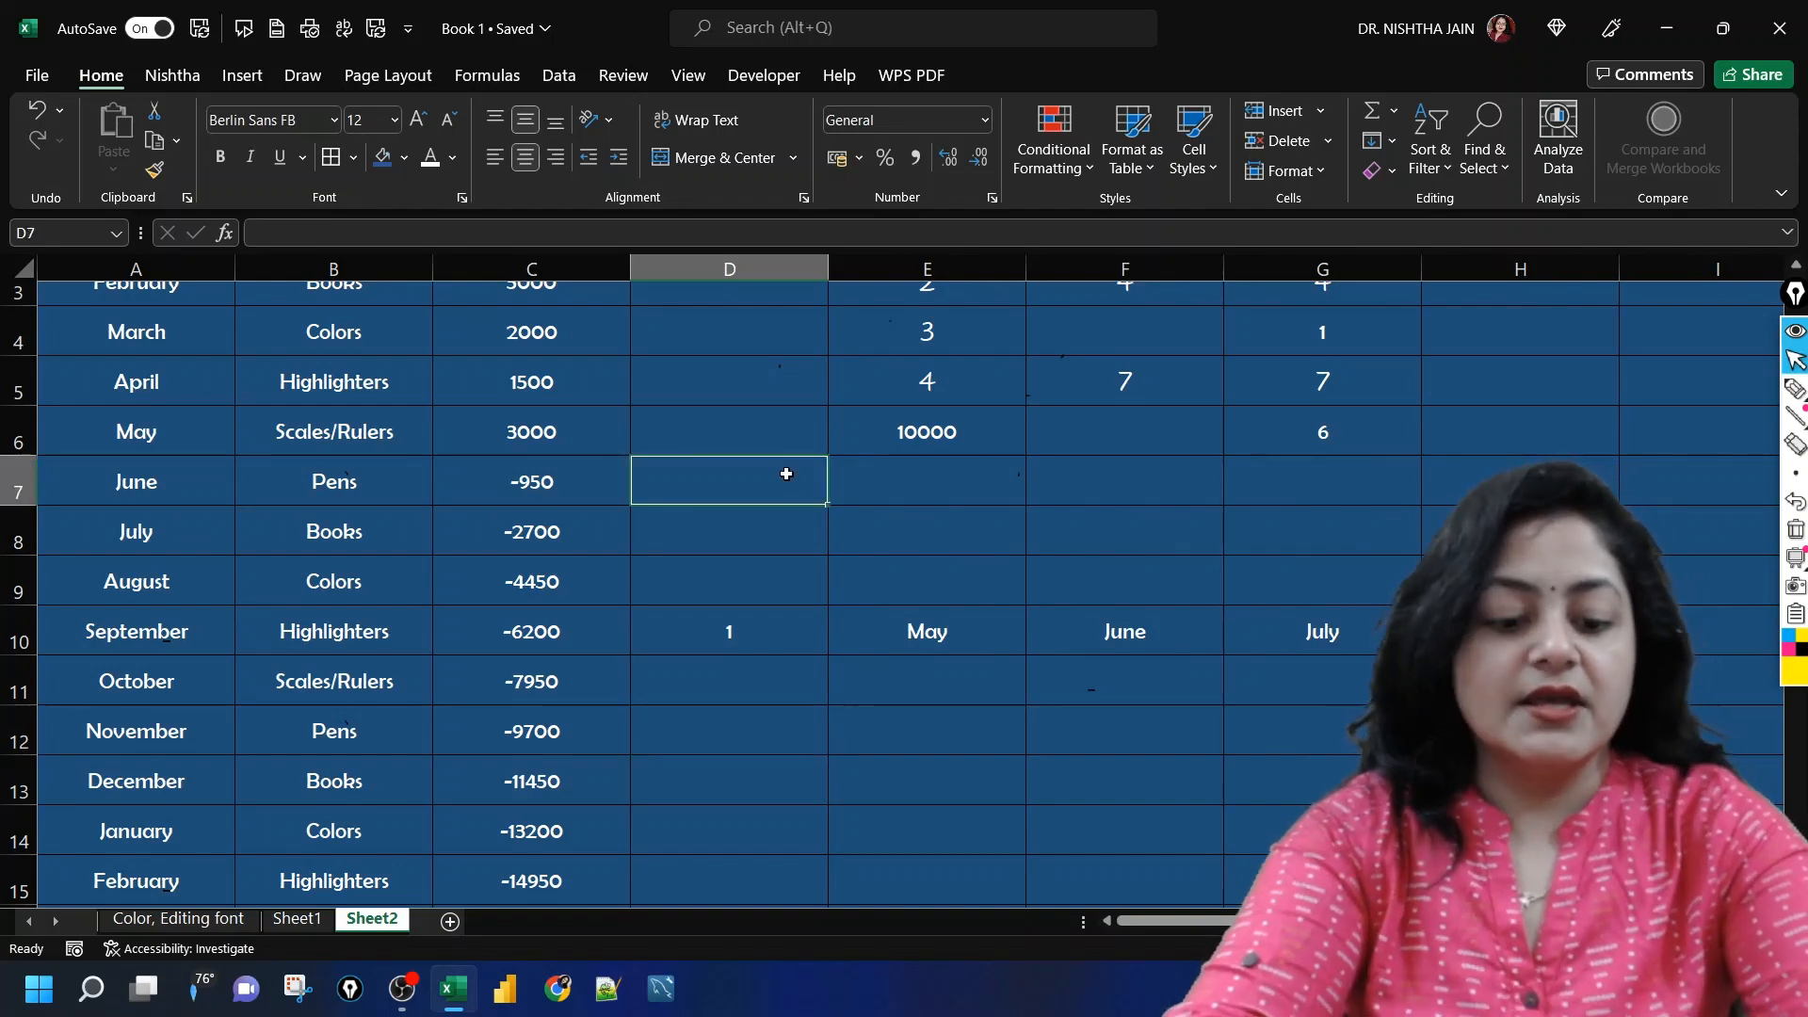
{"action": "key", "text": "ctrl+c"}
{"action": "left_click", "coordinate": [721, 547]}
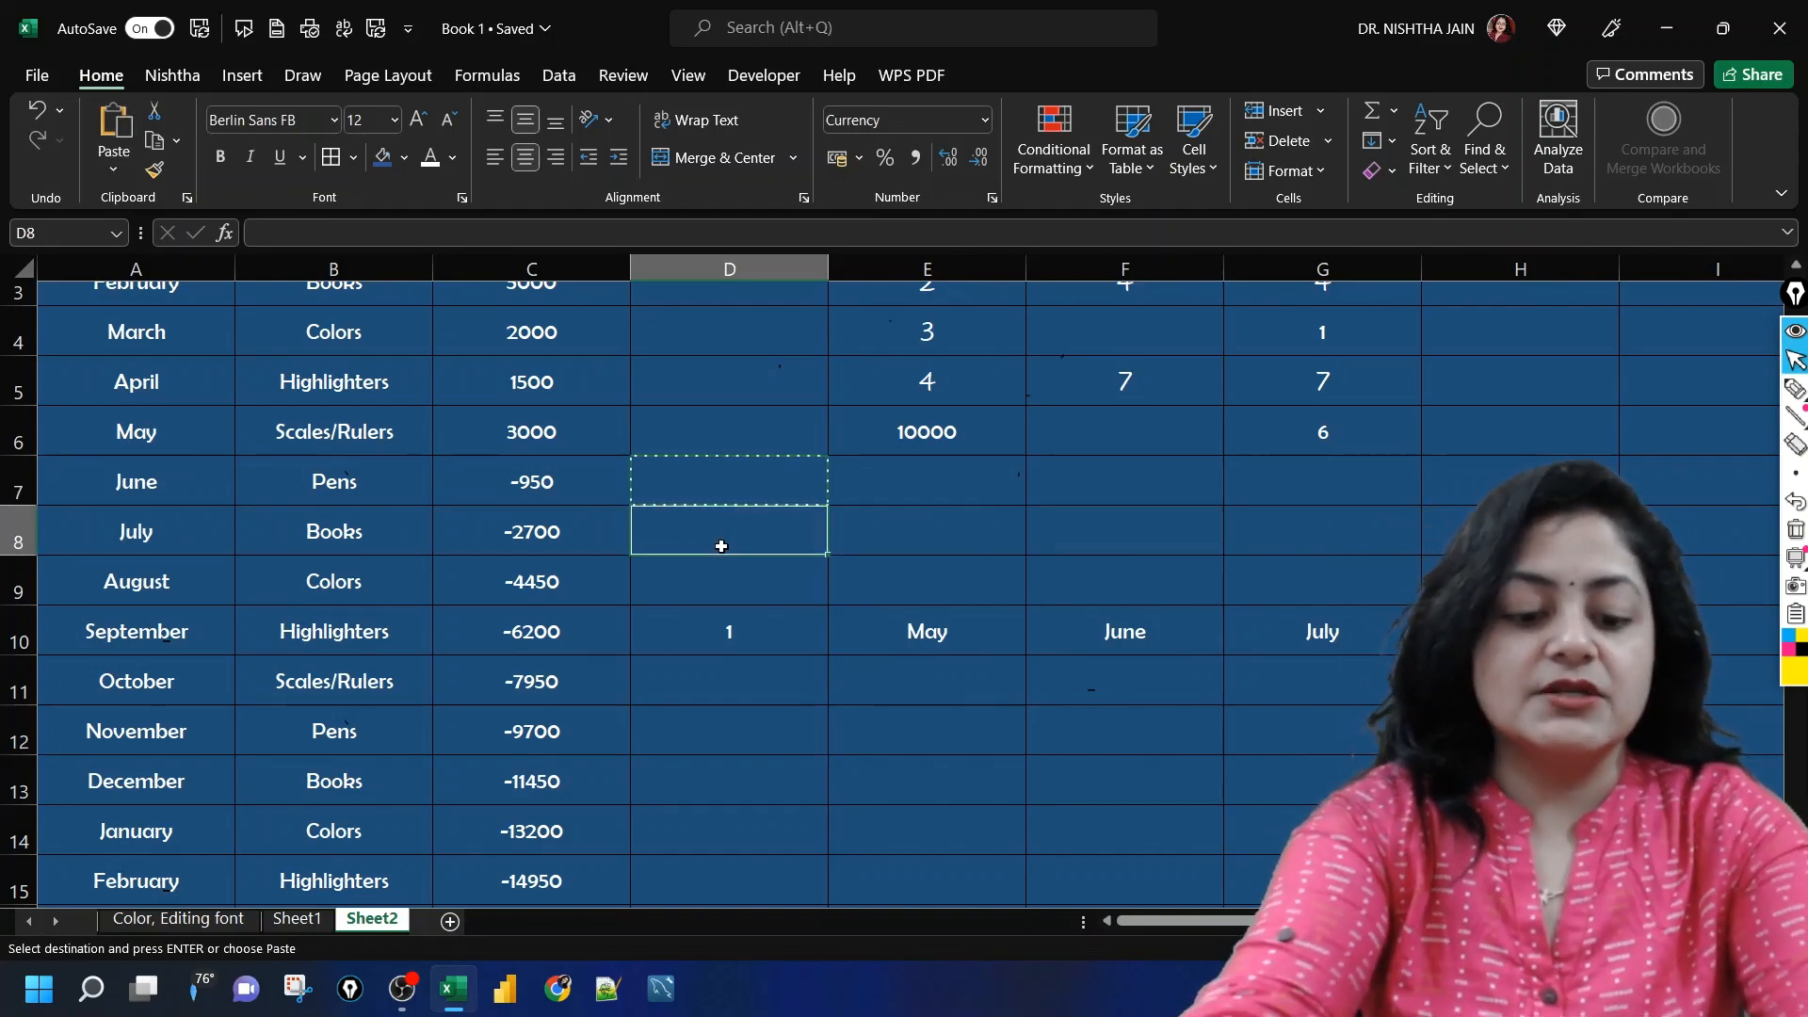
{"action": "key", "text": "ctrl+alt+v"}
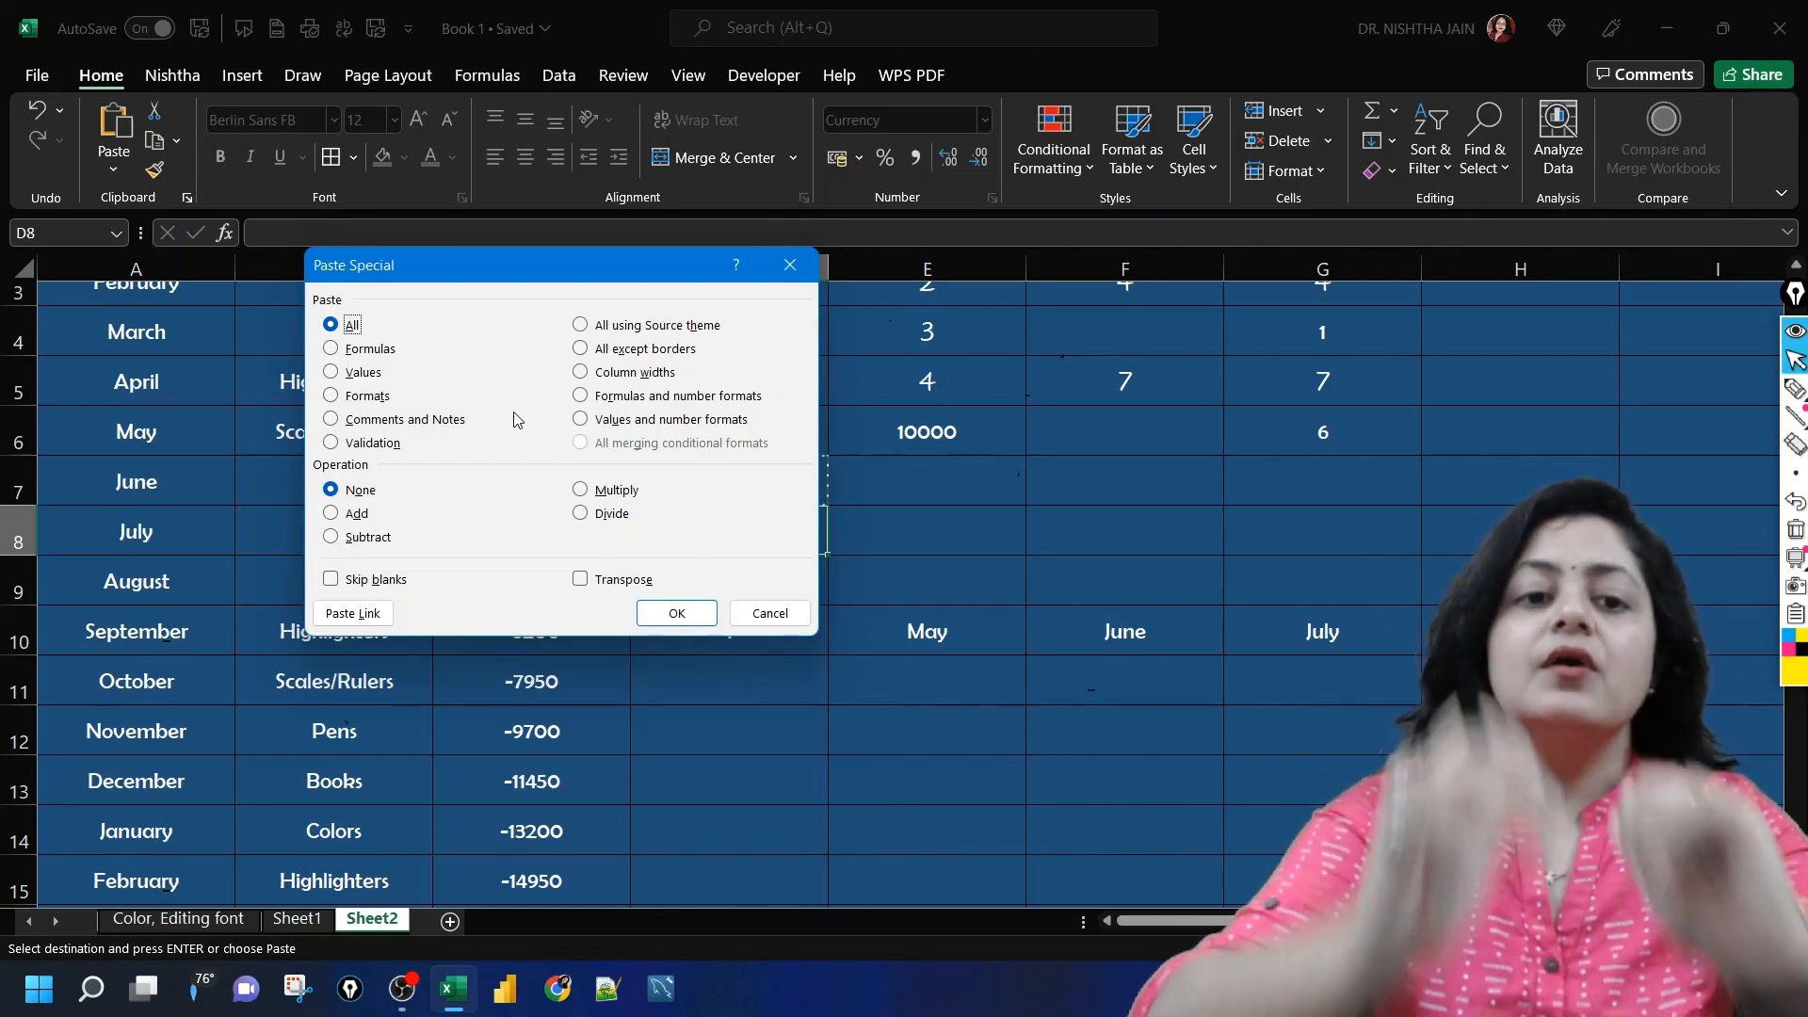
{"action": "left_click", "coordinate": [374, 350]}
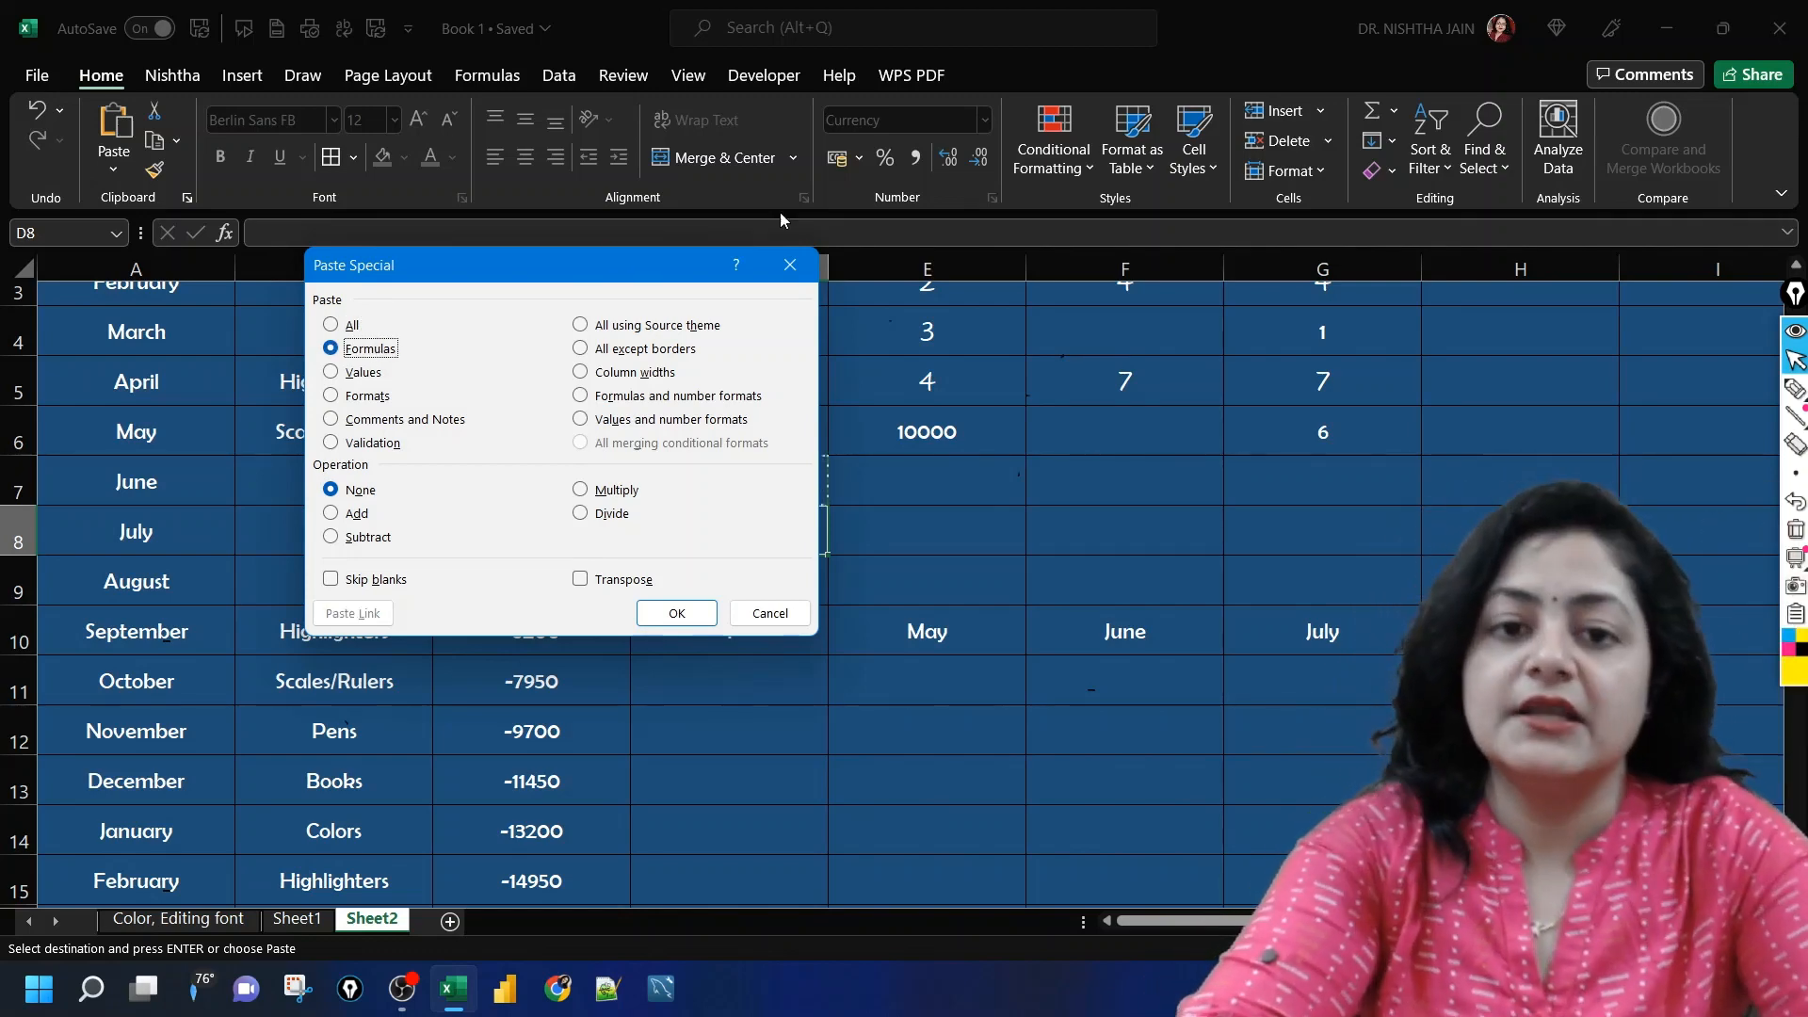
{"action": "left_click", "coordinate": [778, 266]}
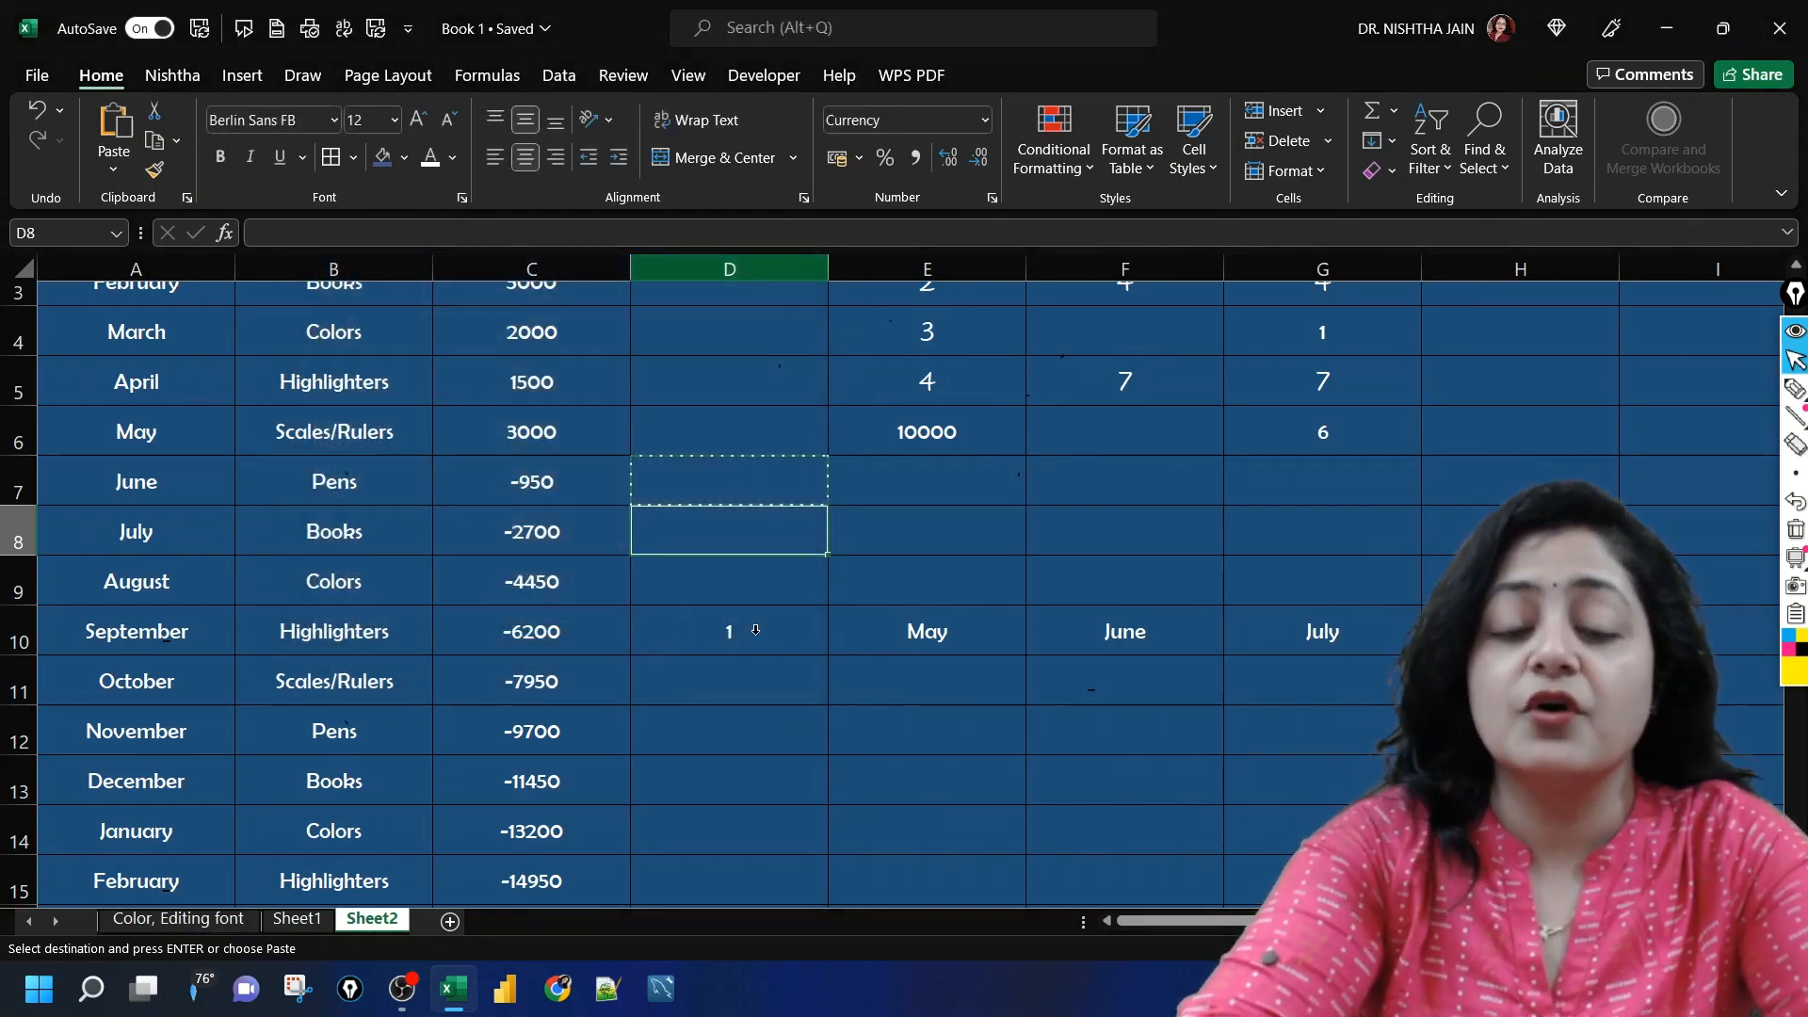
Step: Enter a SUM formula in E8 that adds the March and April sales in C4:C5
{"action": "left_click", "coordinate": [937, 530]}
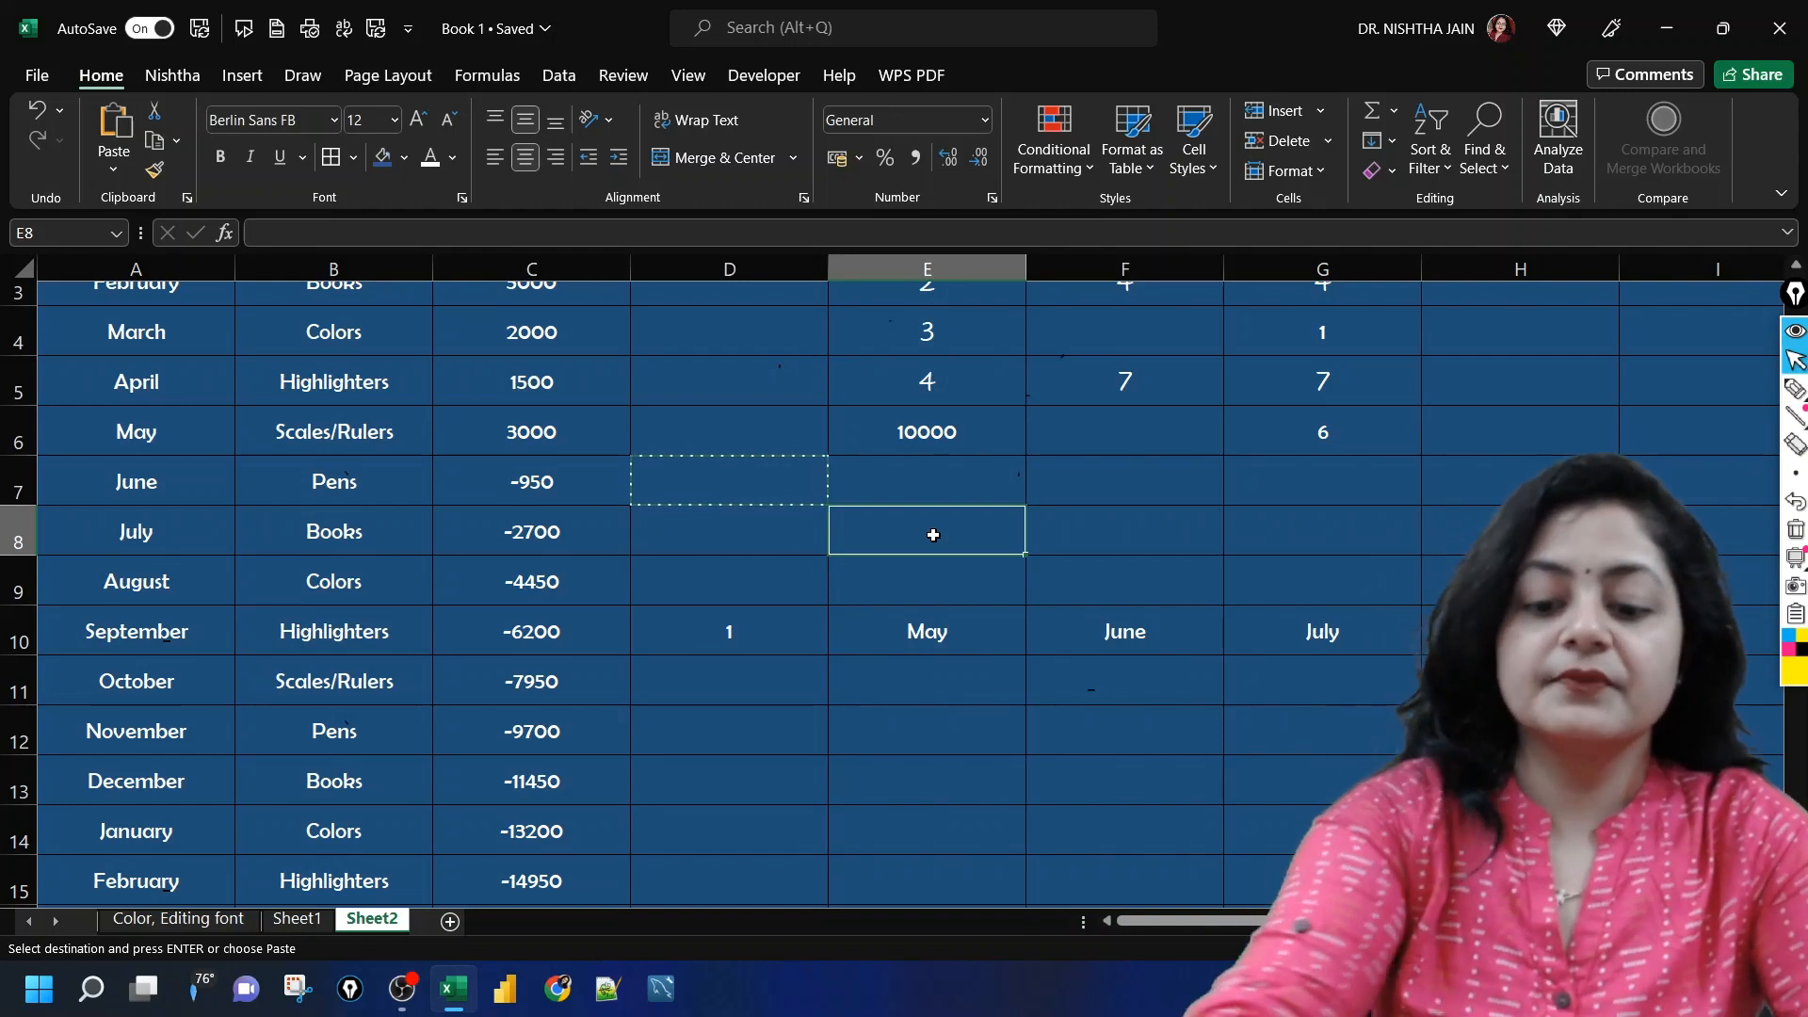
{"action": "type", "text": "=sum"}
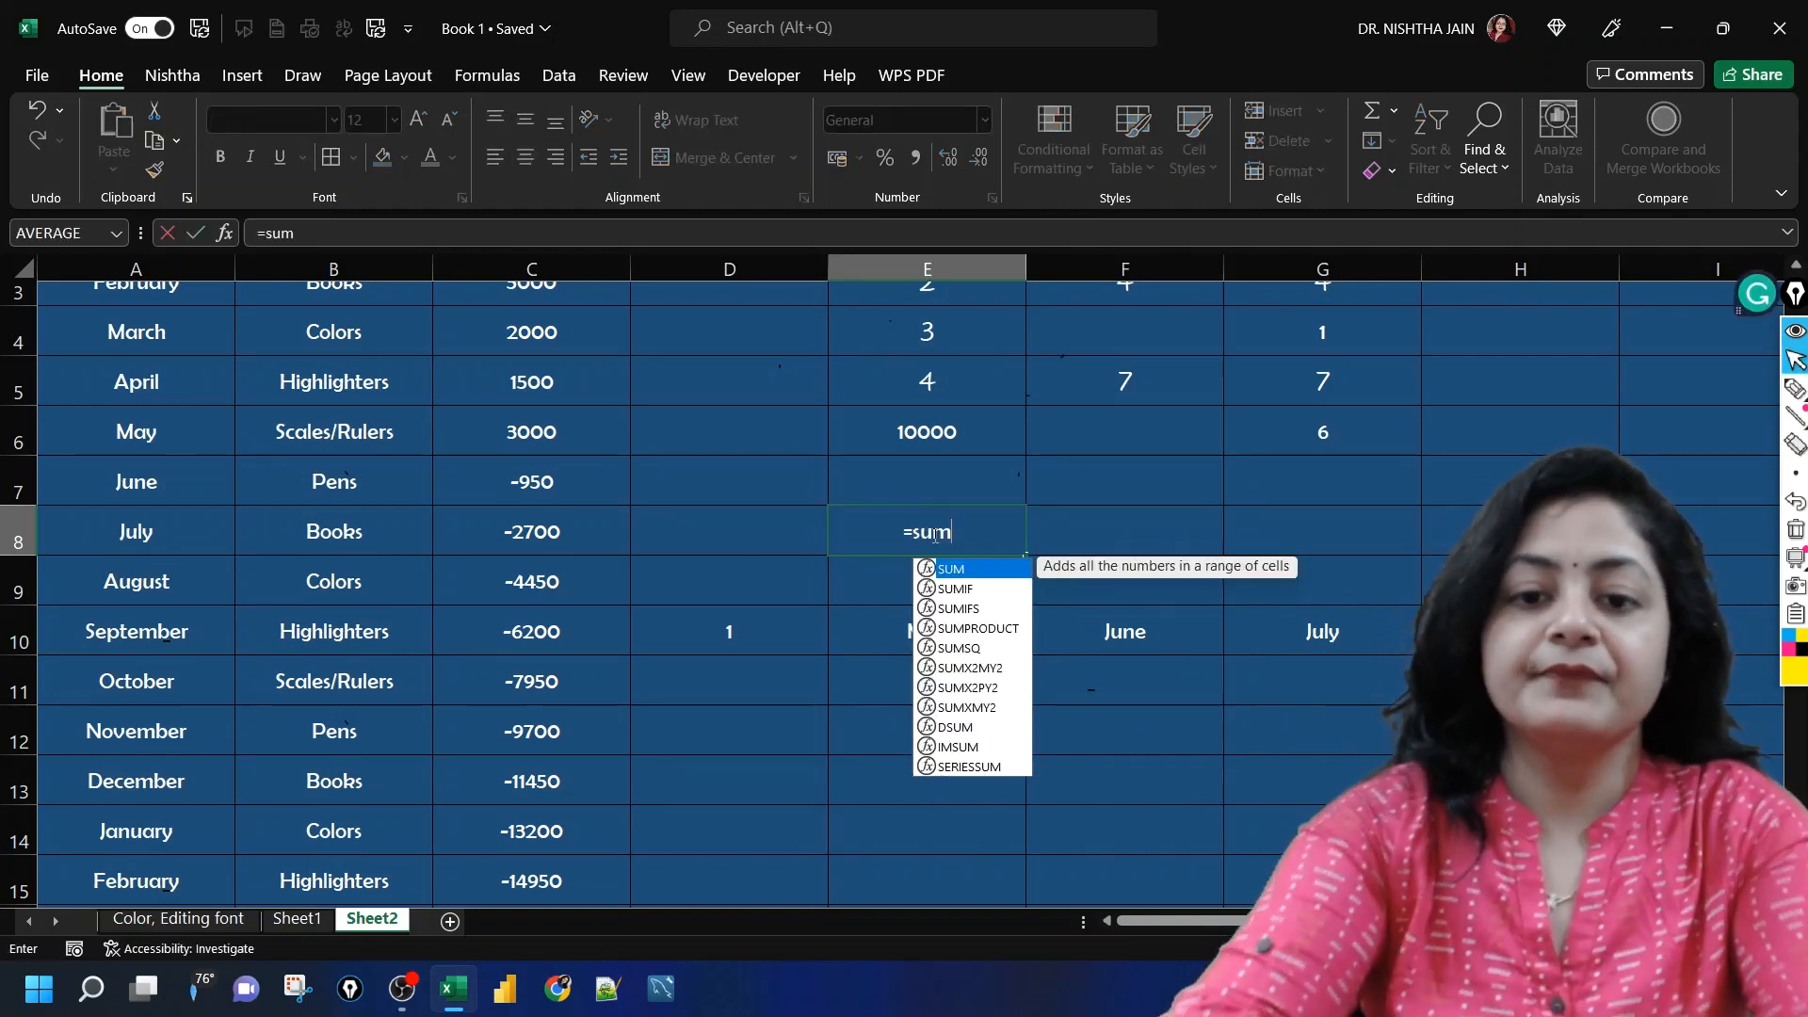
{"action": "type", "text": "("}
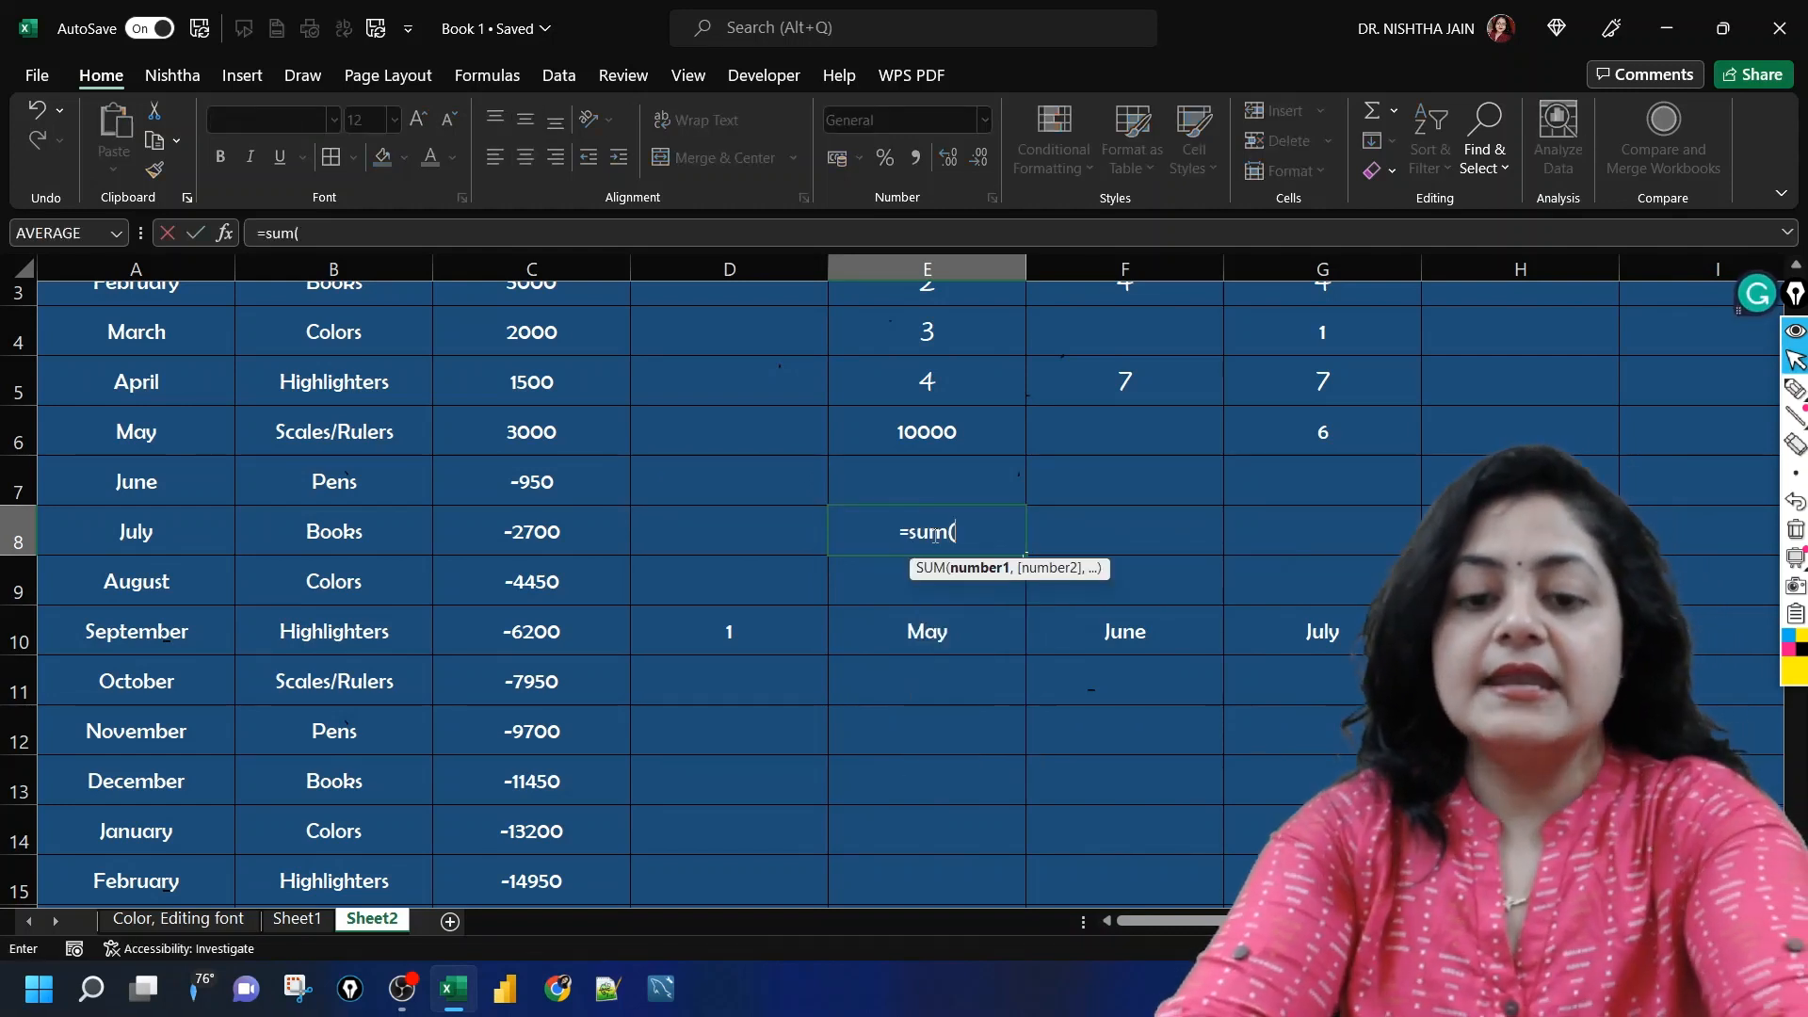
{"action": "left_click", "coordinate": [570, 340]}
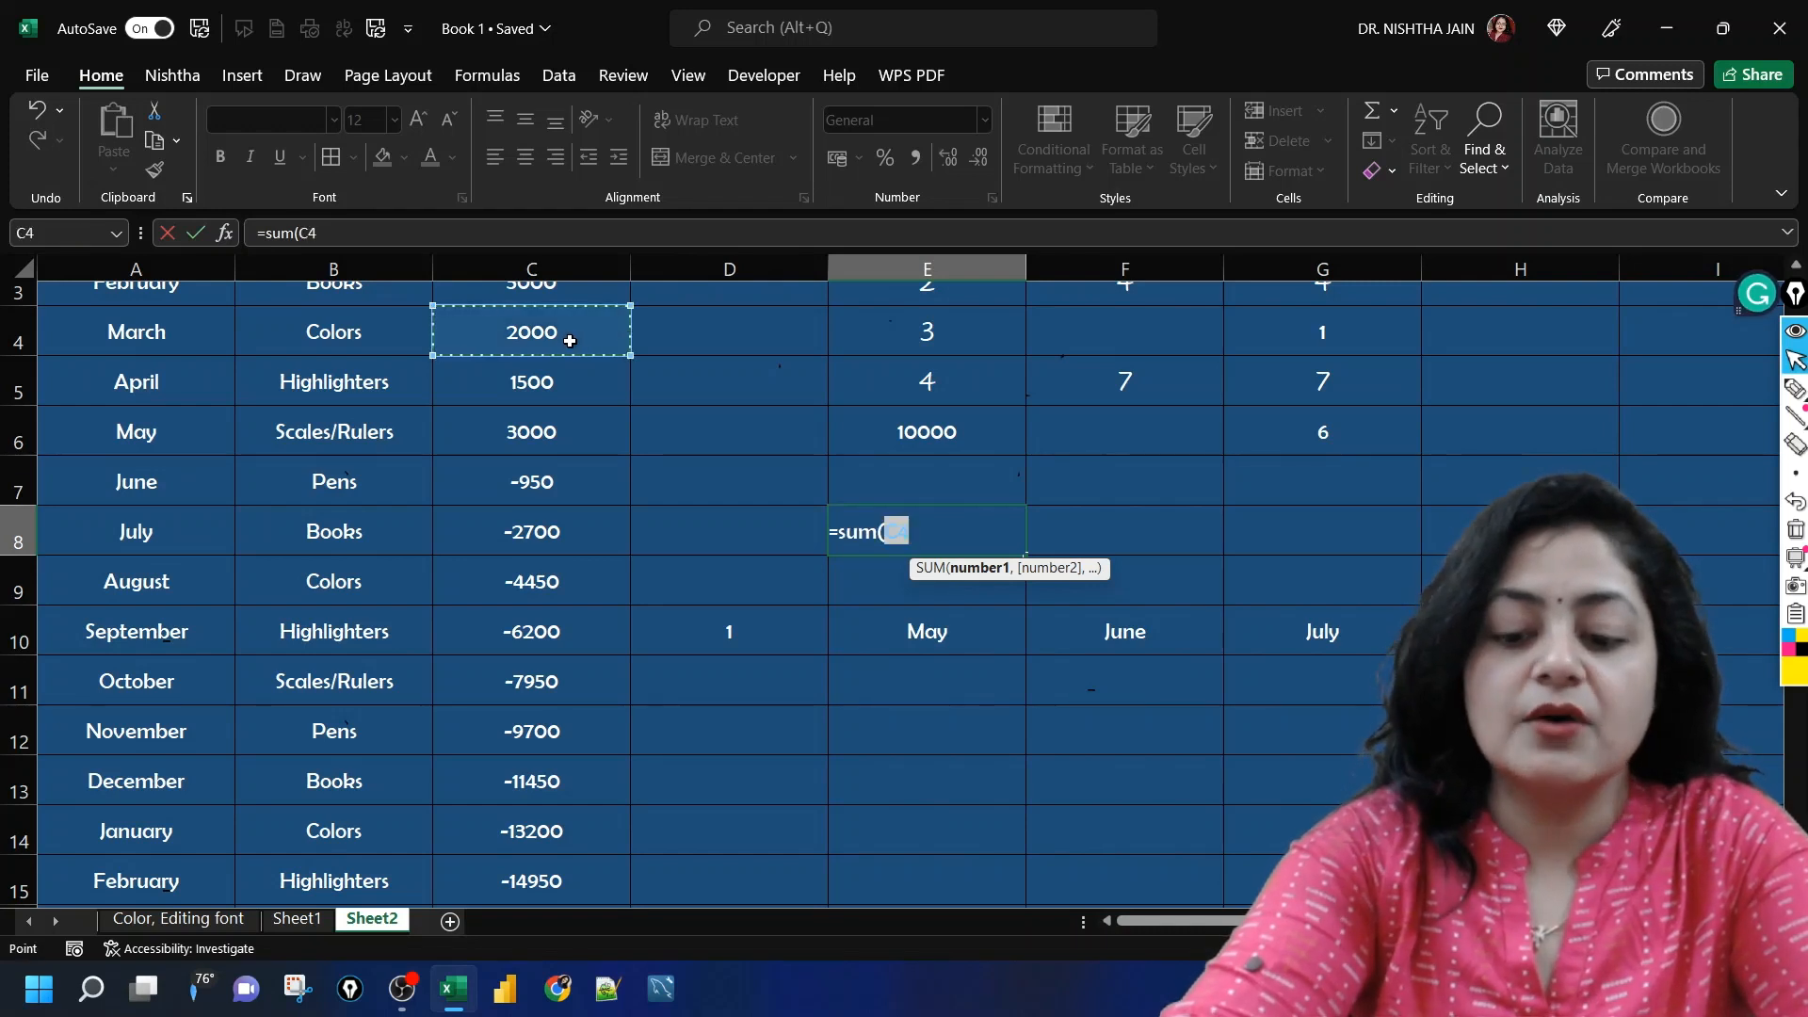
{"action": "key", "text": "shift+Down"}
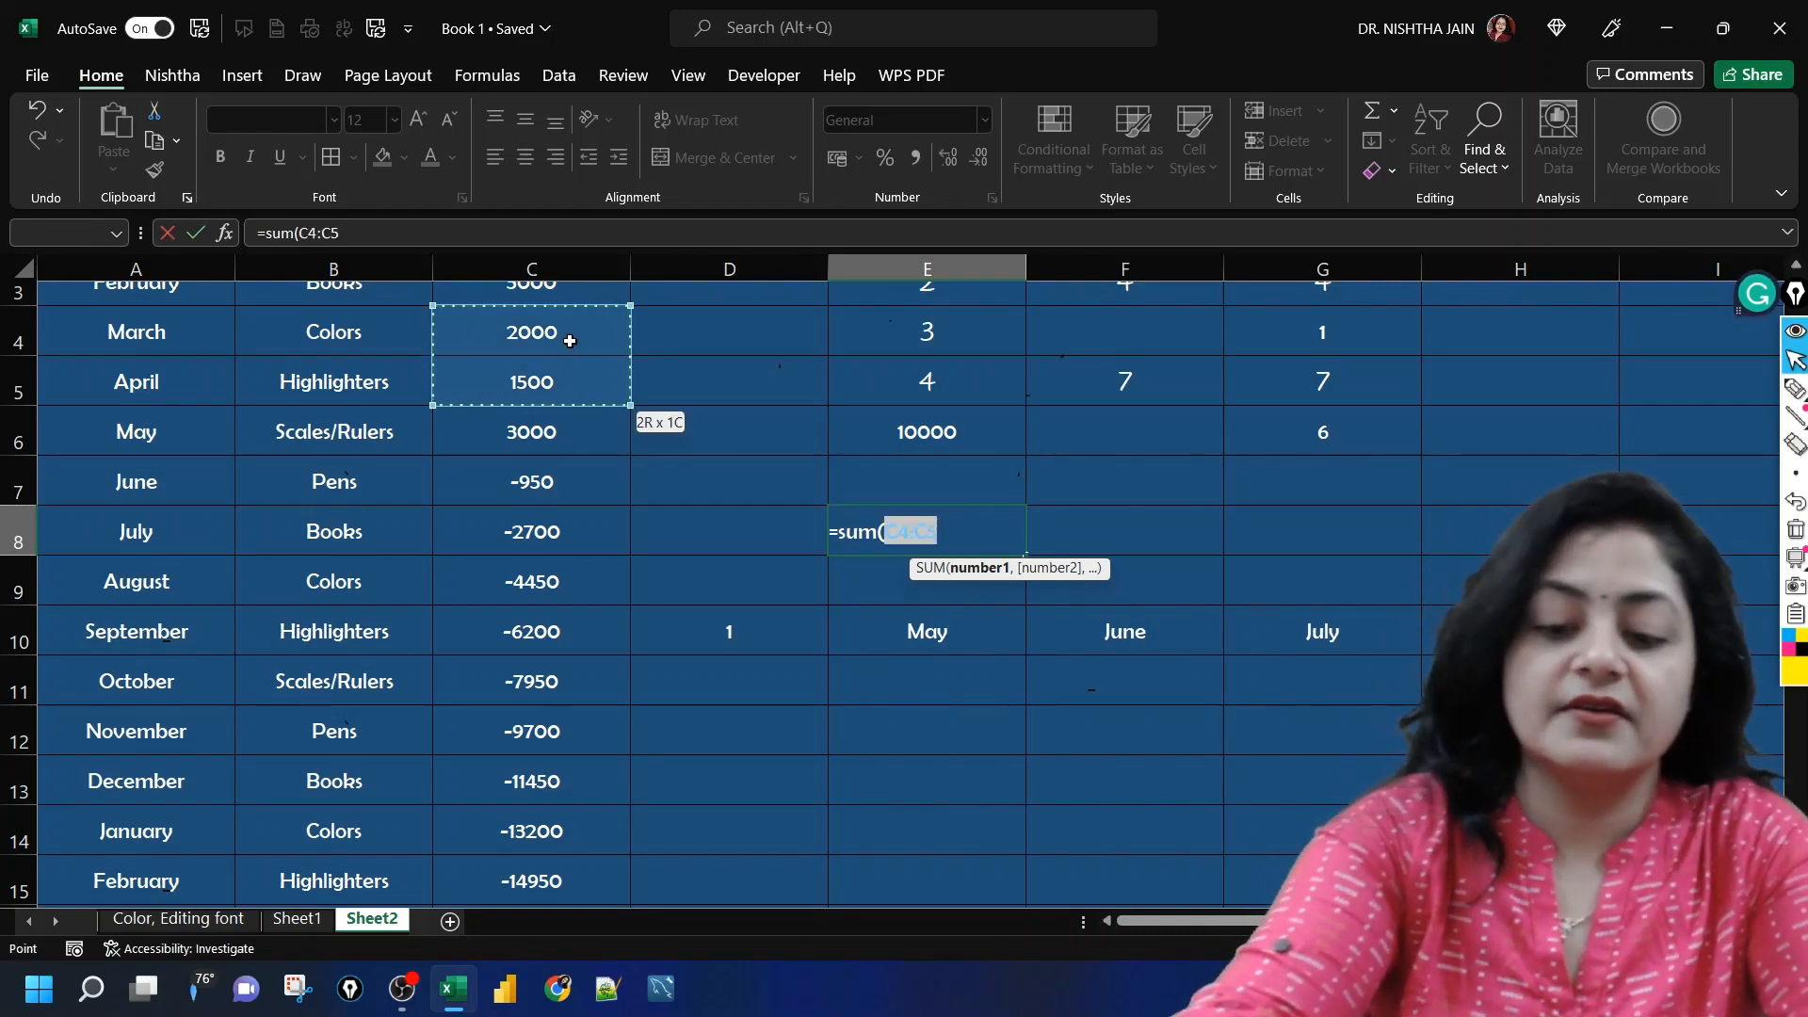
{"action": "type", "text": ")"}
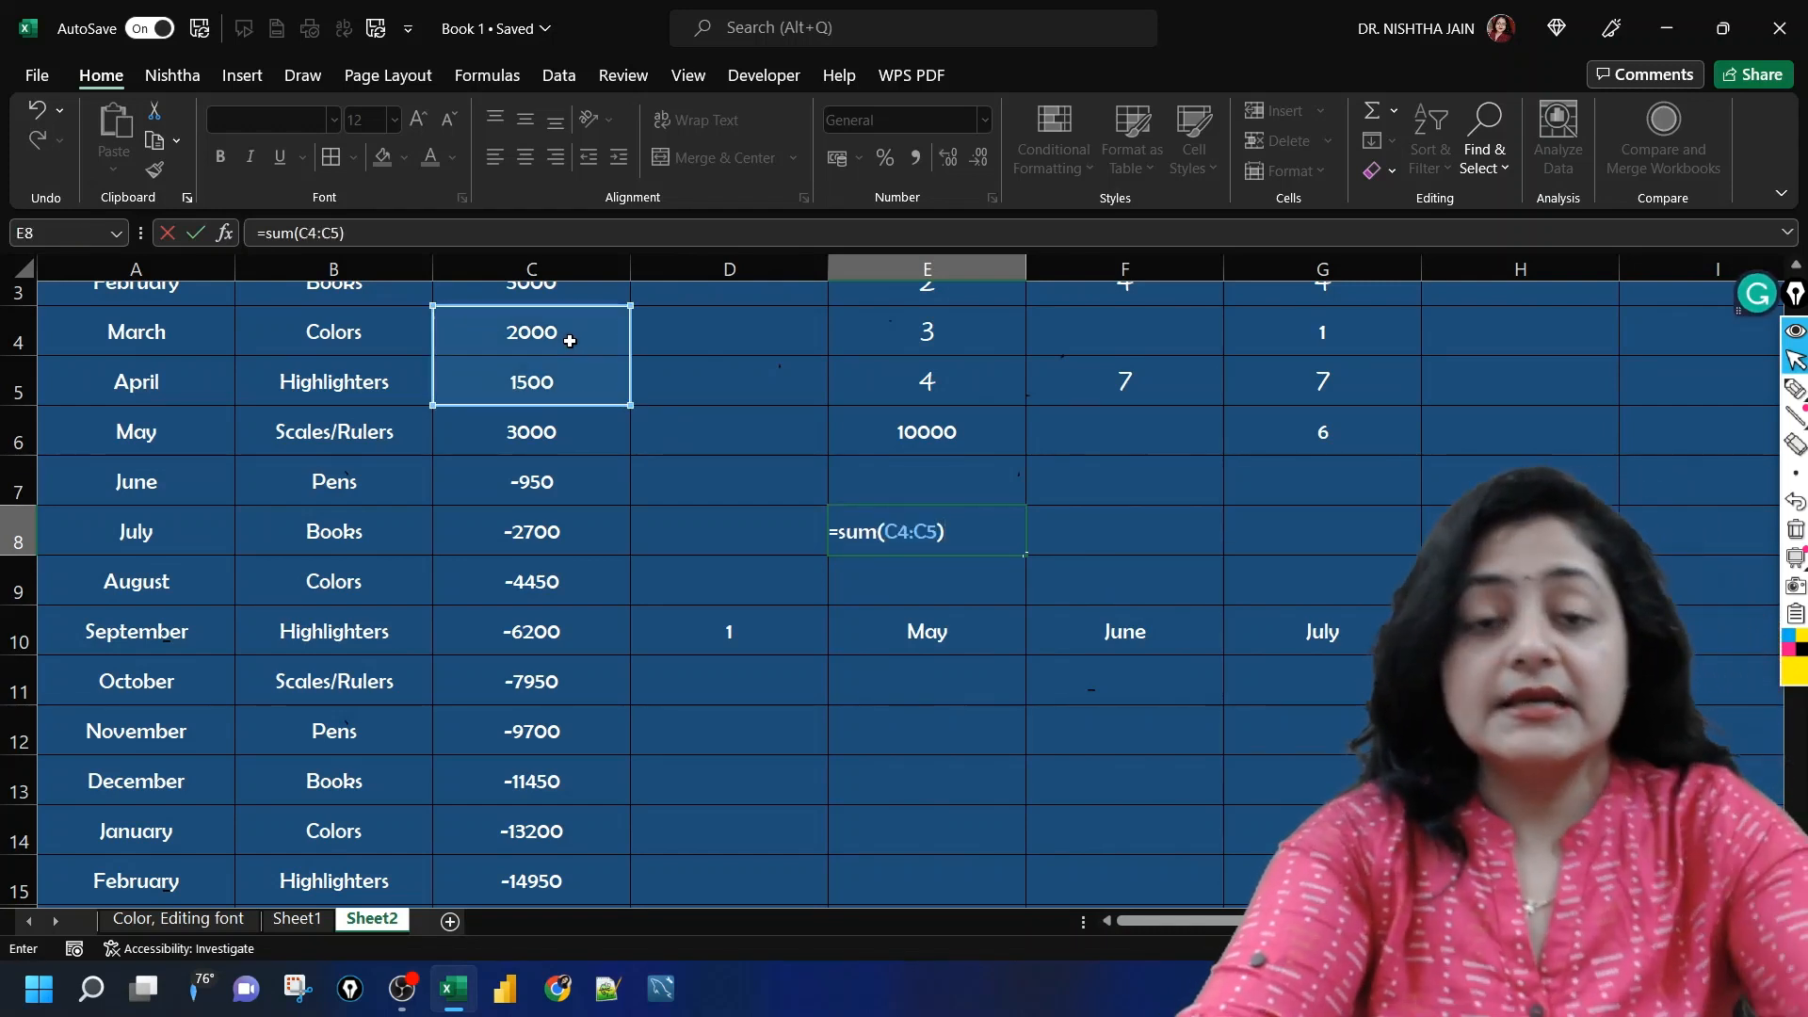
{"action": "scroll", "coordinate": [569, 341], "scroll_direction": "up", "scroll_amount": 1}
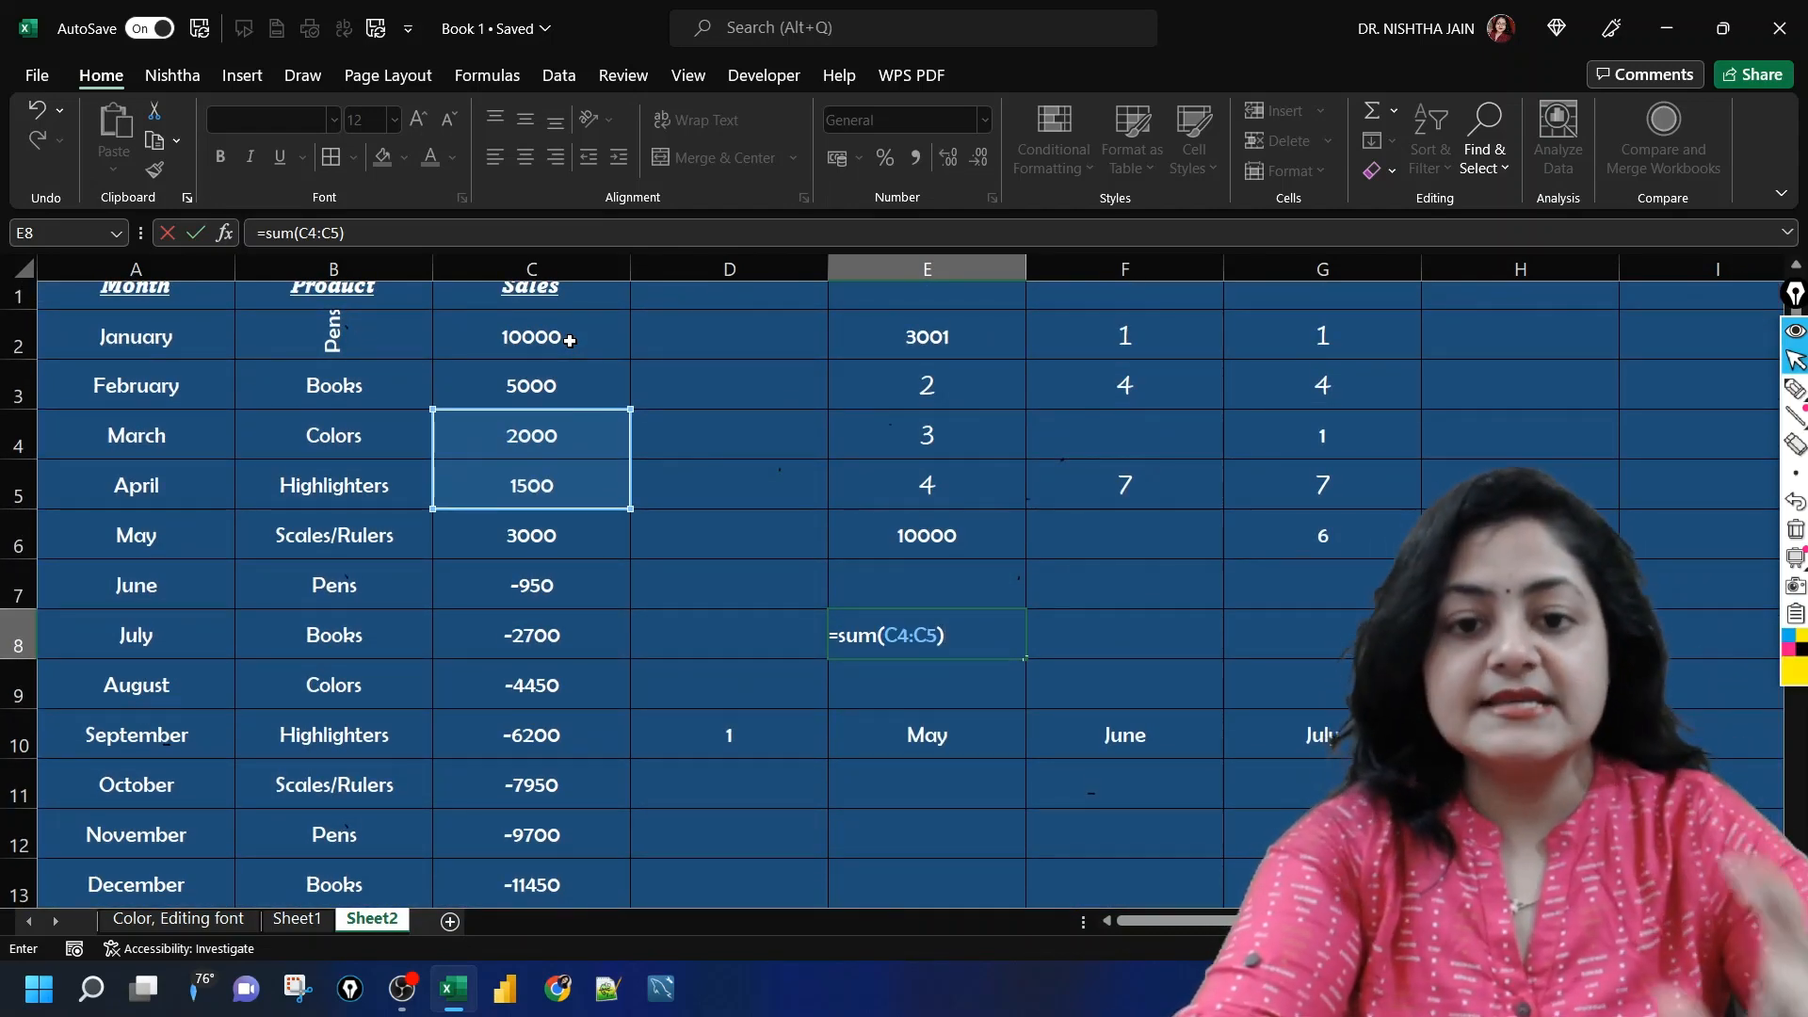
{"action": "key", "text": "Return"}
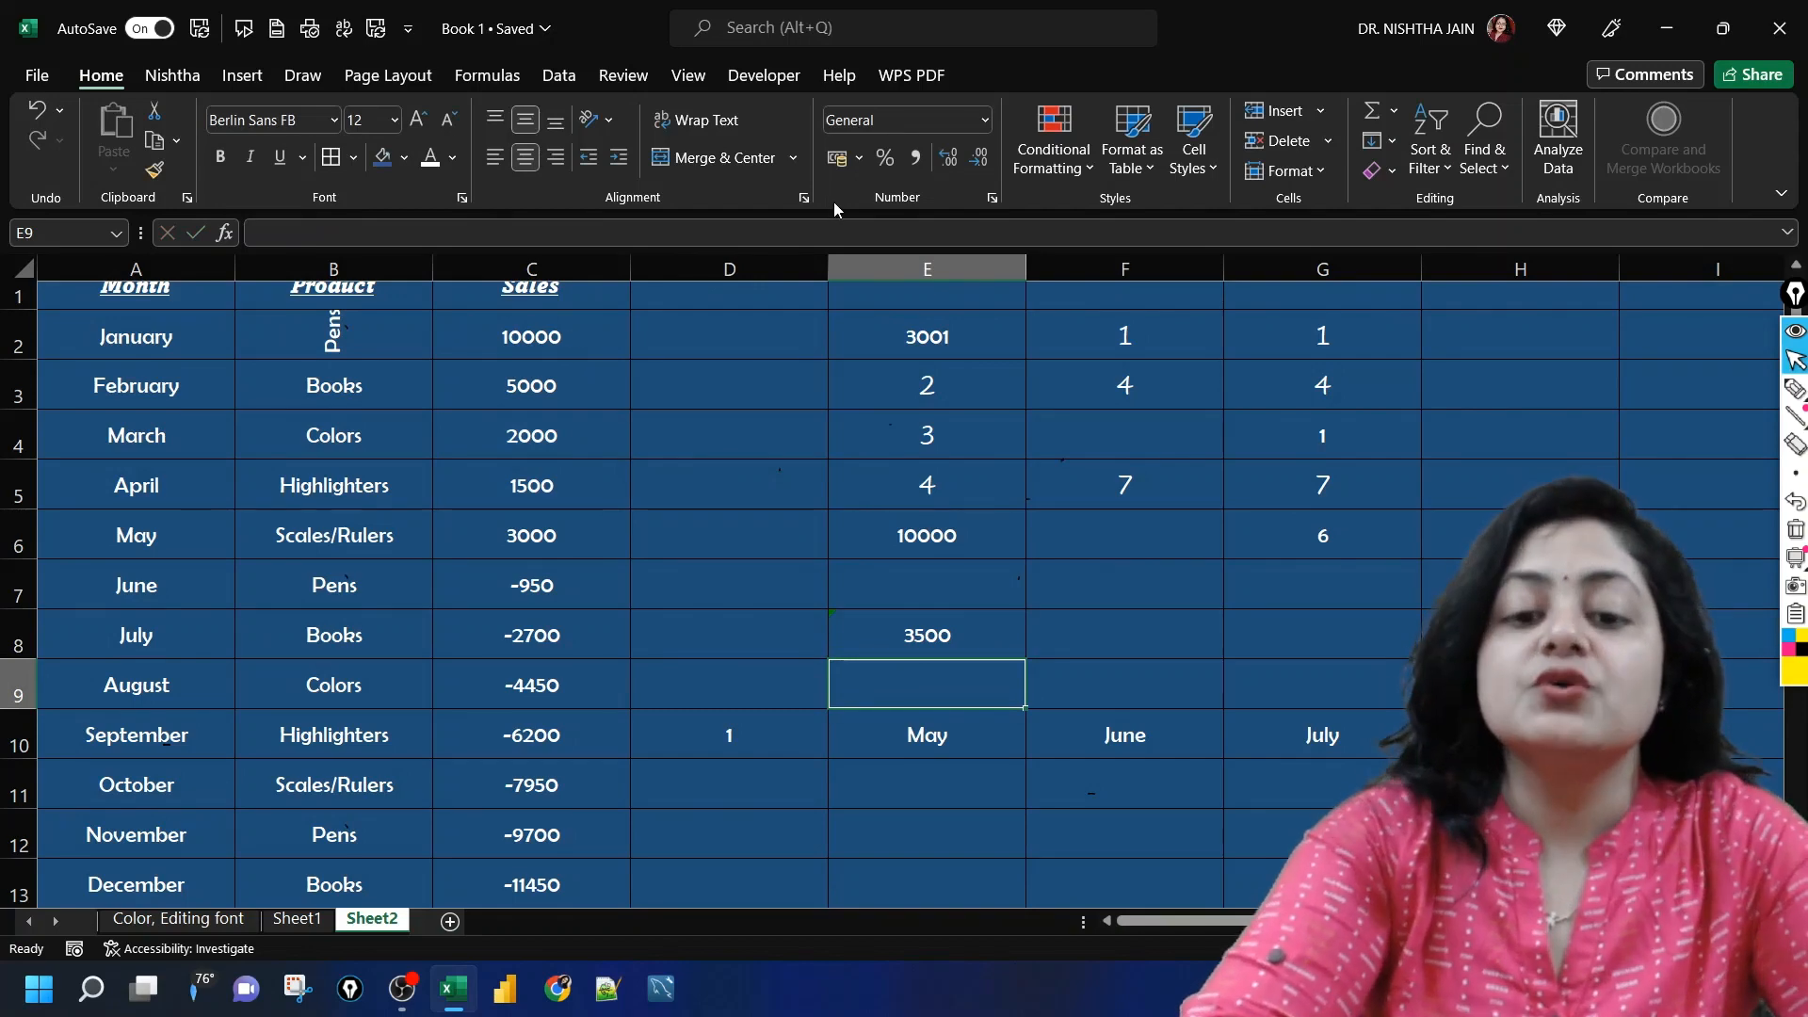
Step: Try an ordinary paste of the E8 formula into F6, and clear F6 again
{"action": "left_click", "coordinate": [948, 635]}
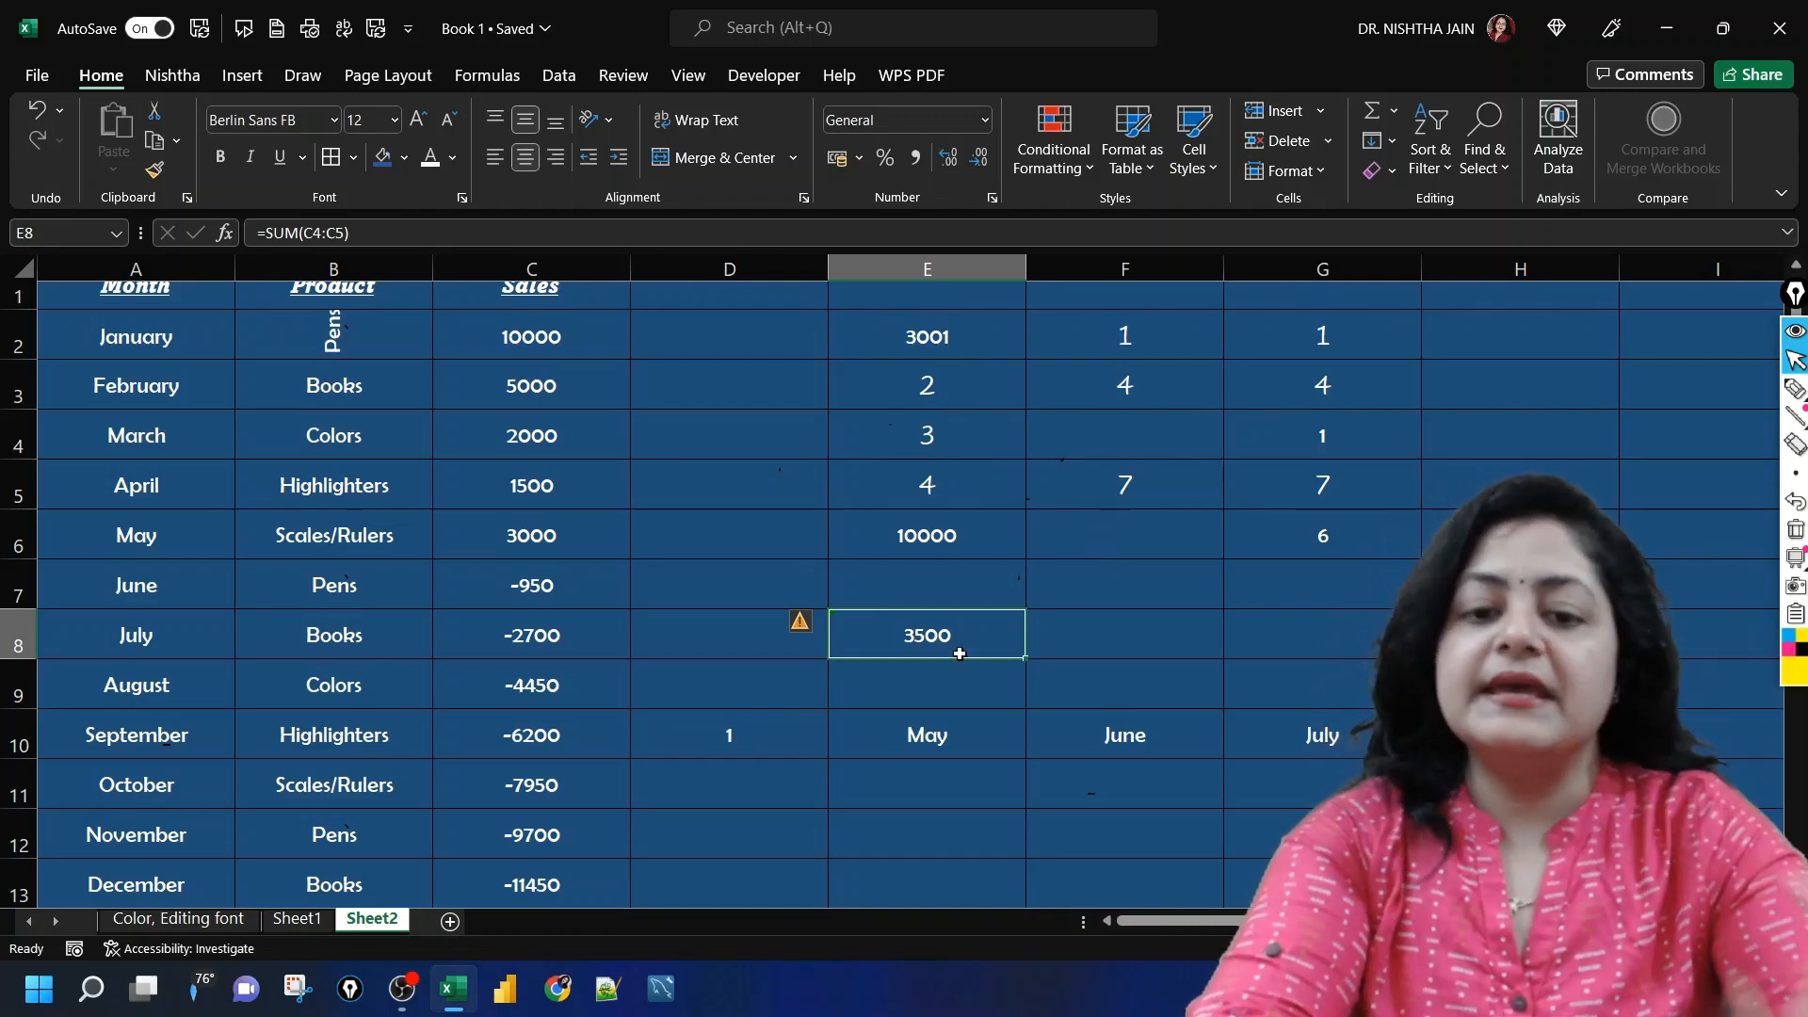
{"action": "key", "text": "ctrl+c"}
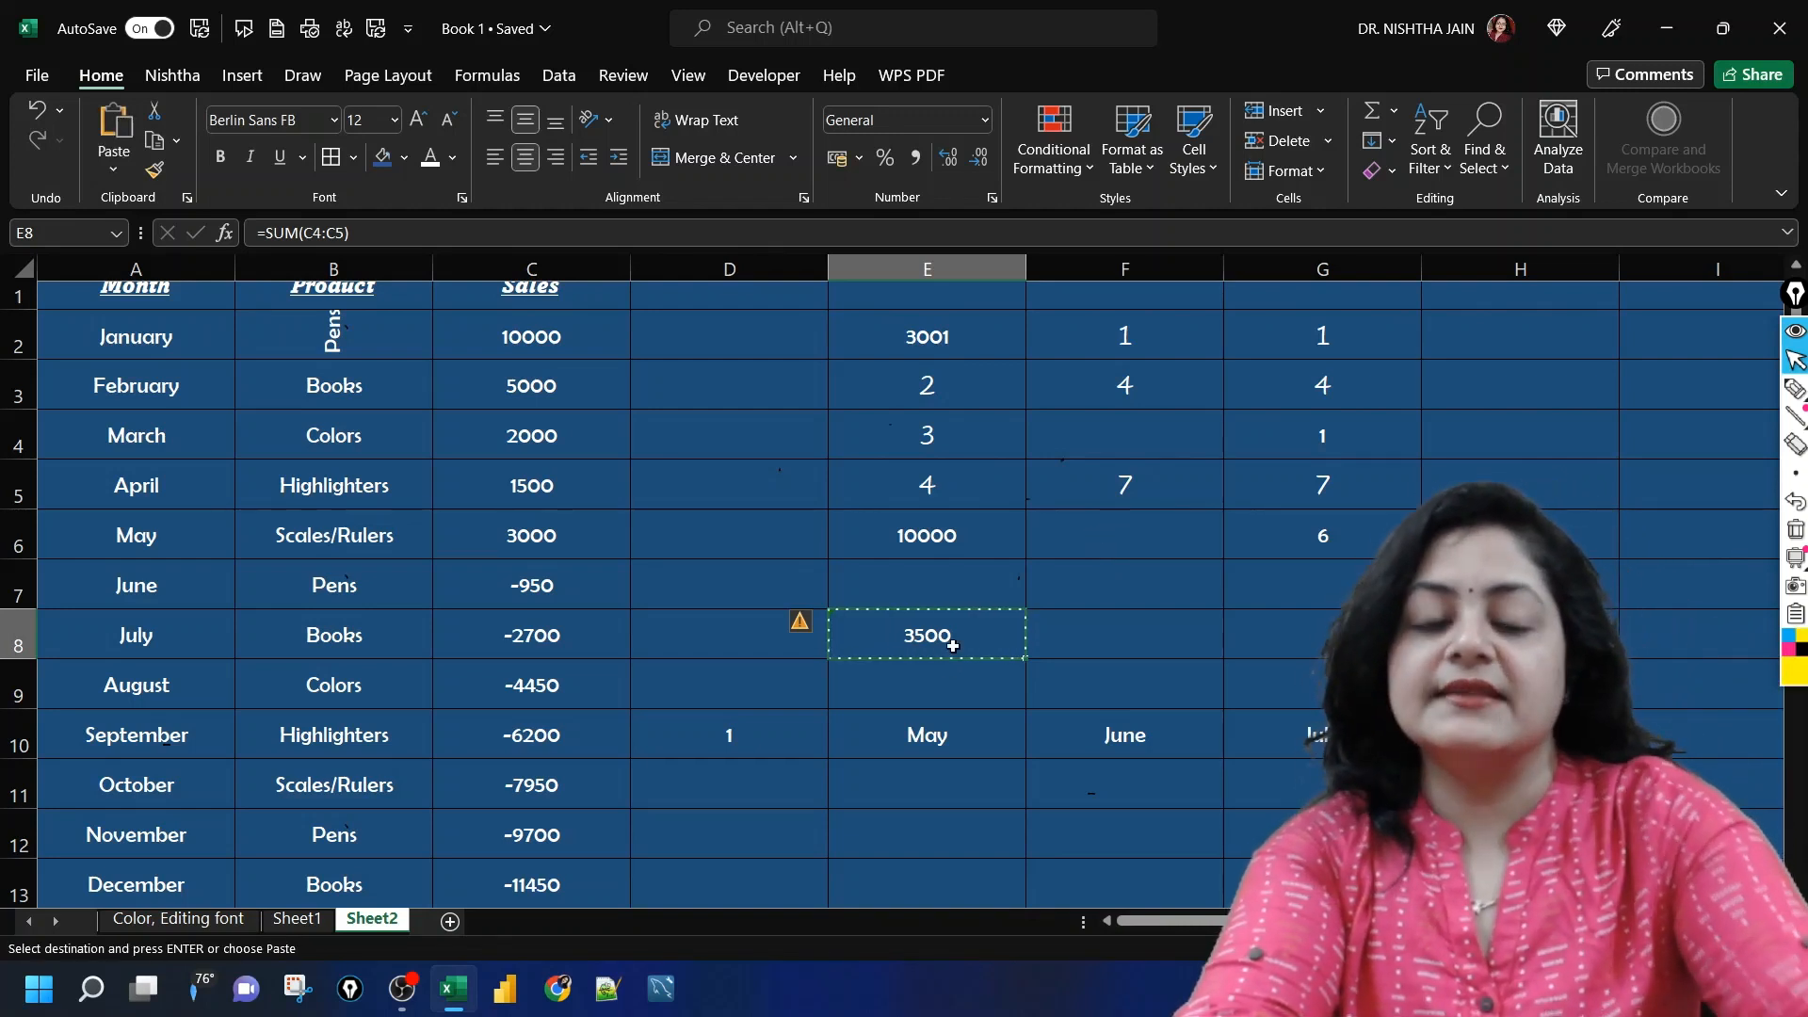
{"action": "left_click", "coordinate": [1106, 545]}
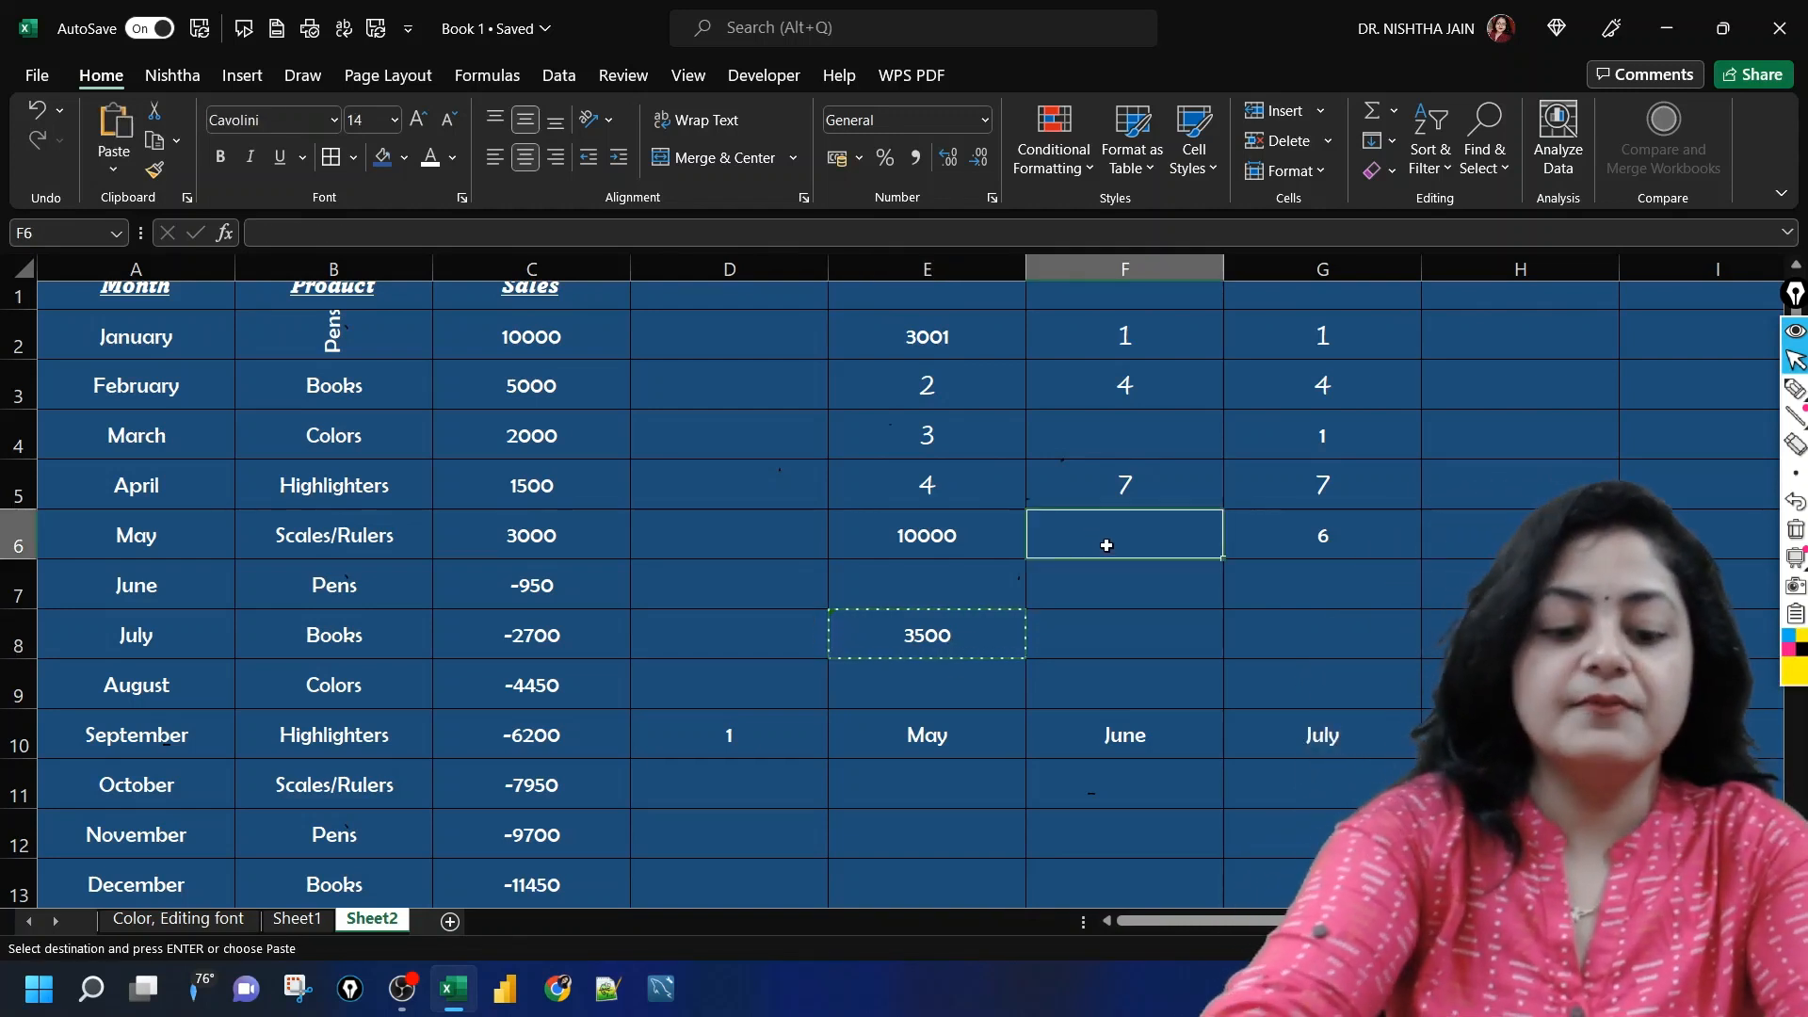
{"action": "key", "text": "ctrl+v"}
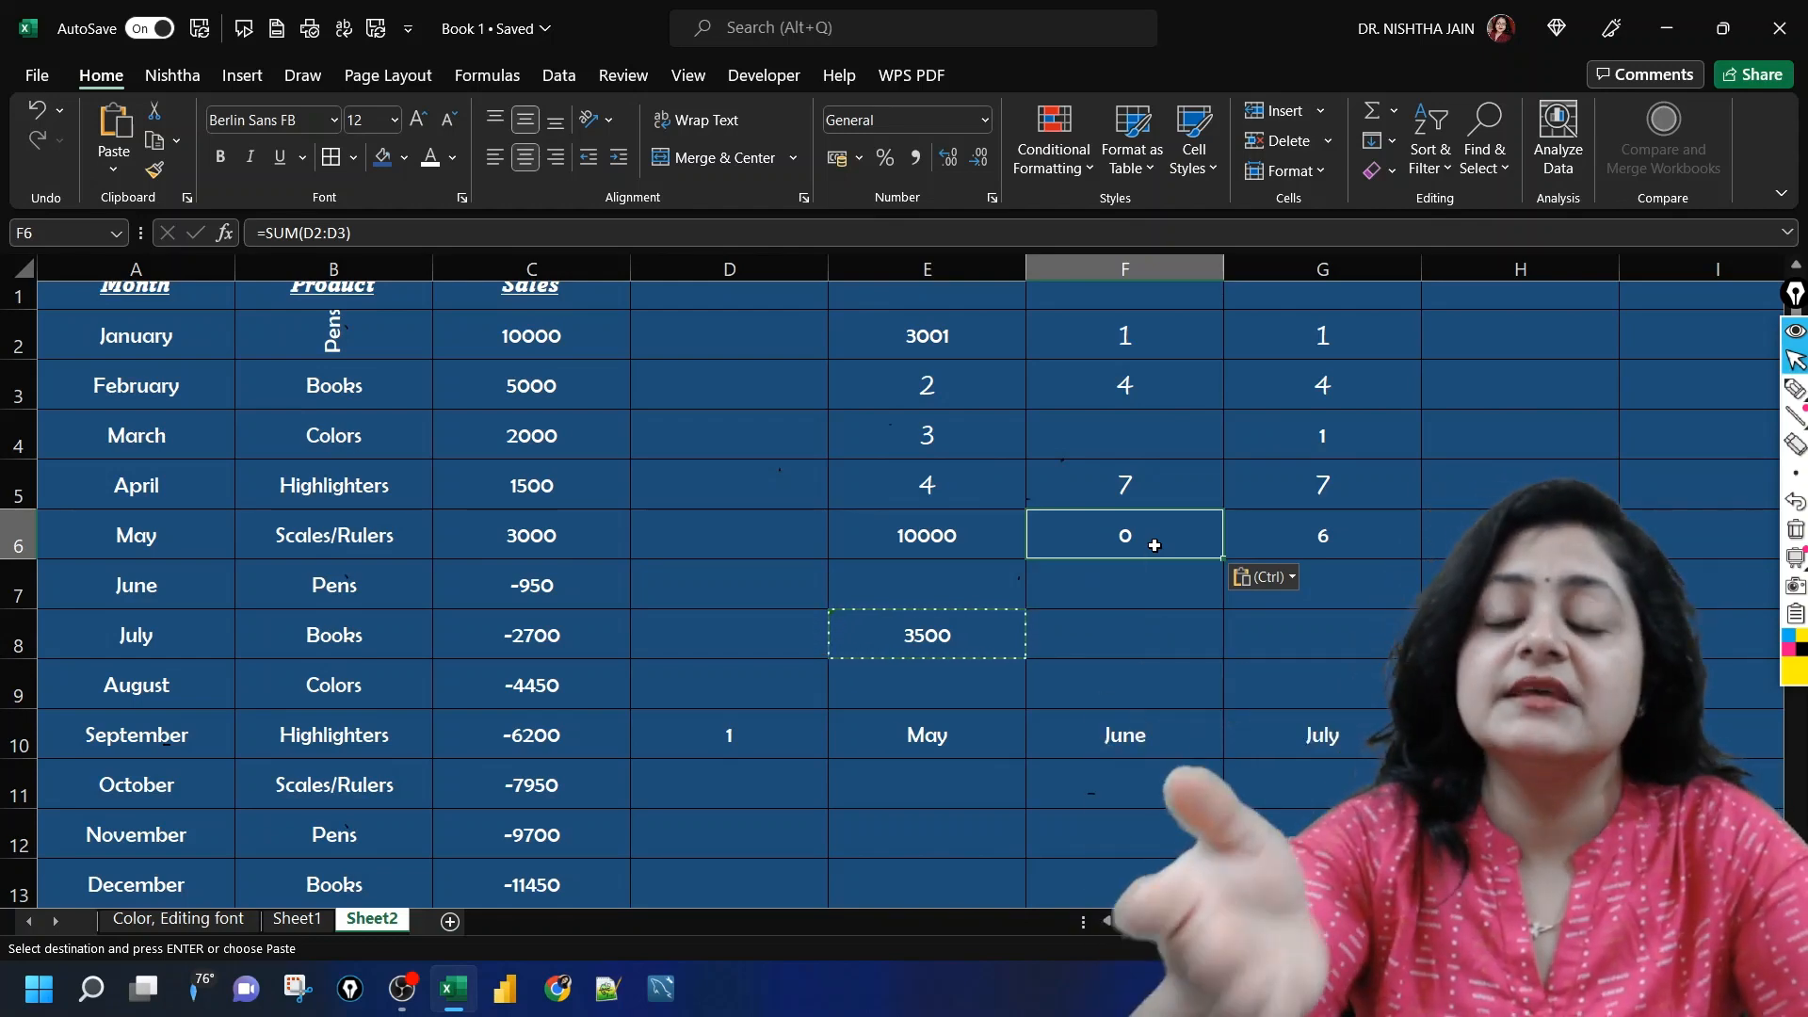
{"action": "key", "text": "BackSpace"}
{"action": "key", "text": "Return"}
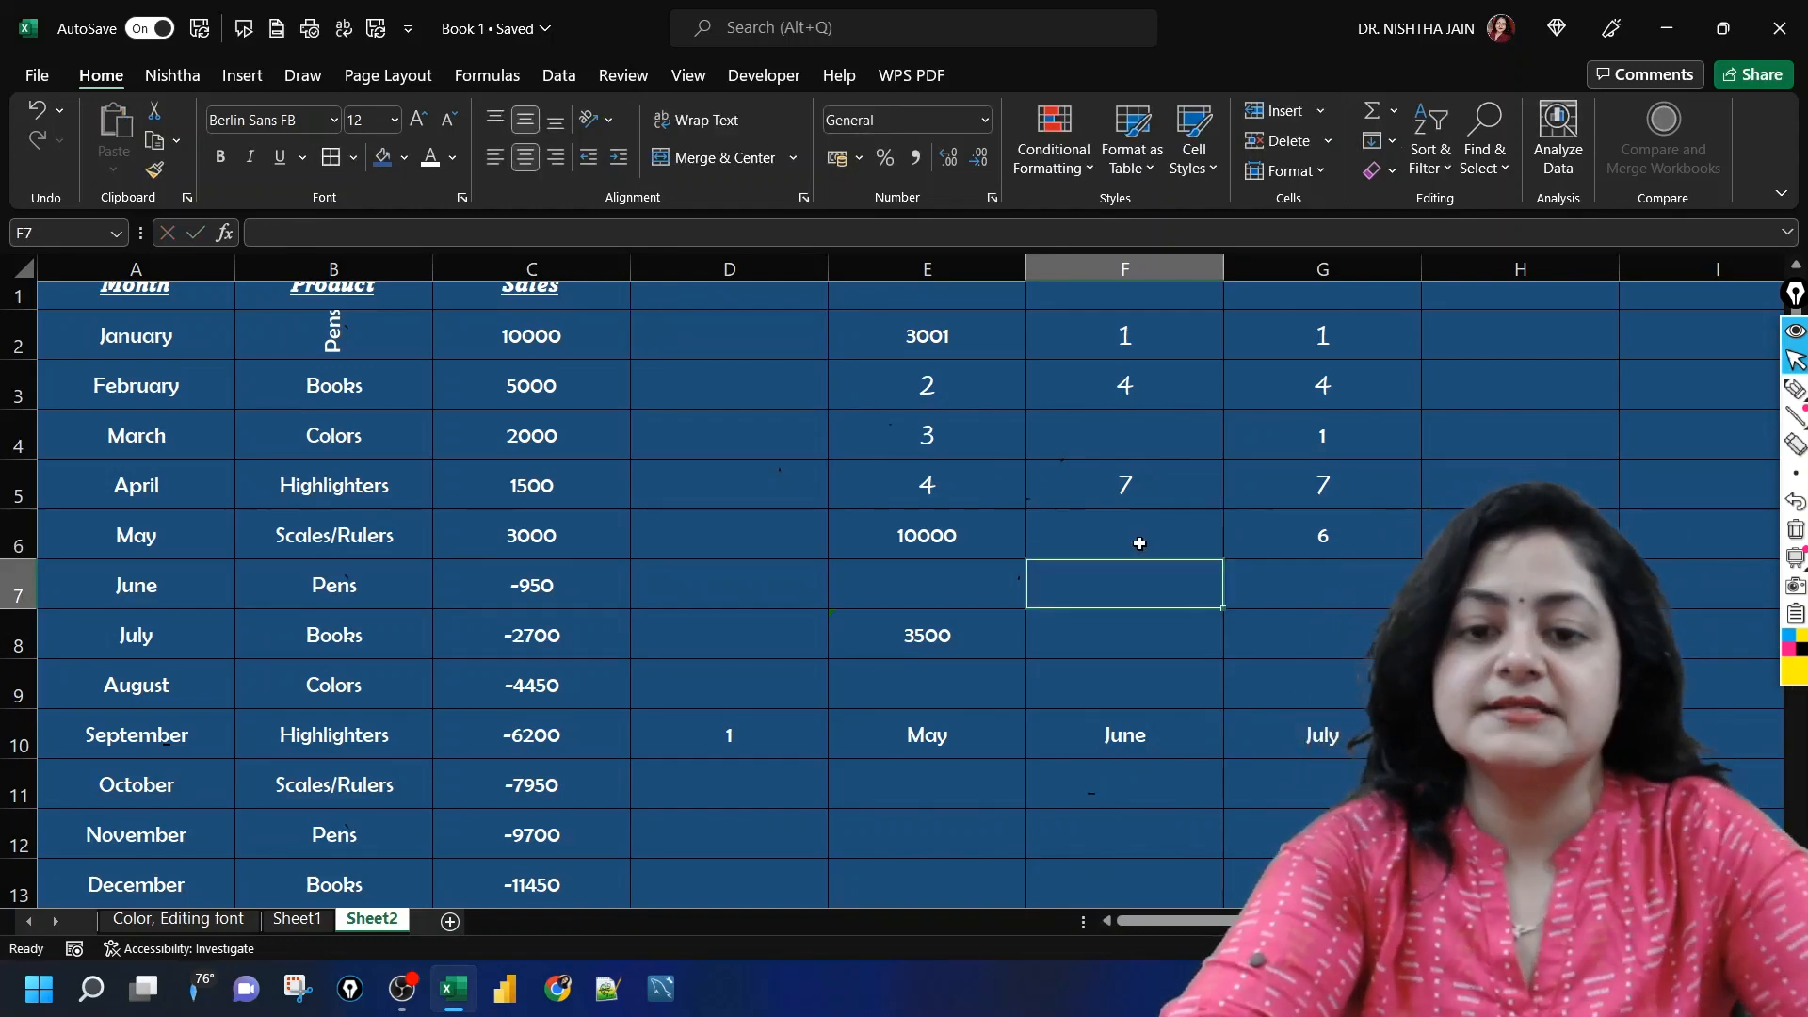
Step: Copy the formula in E8 and paste it into F6 using Paste Special with Formulas
{"action": "left_click", "coordinate": [1139, 543]}
{"action": "left_click", "coordinate": [974, 625]}
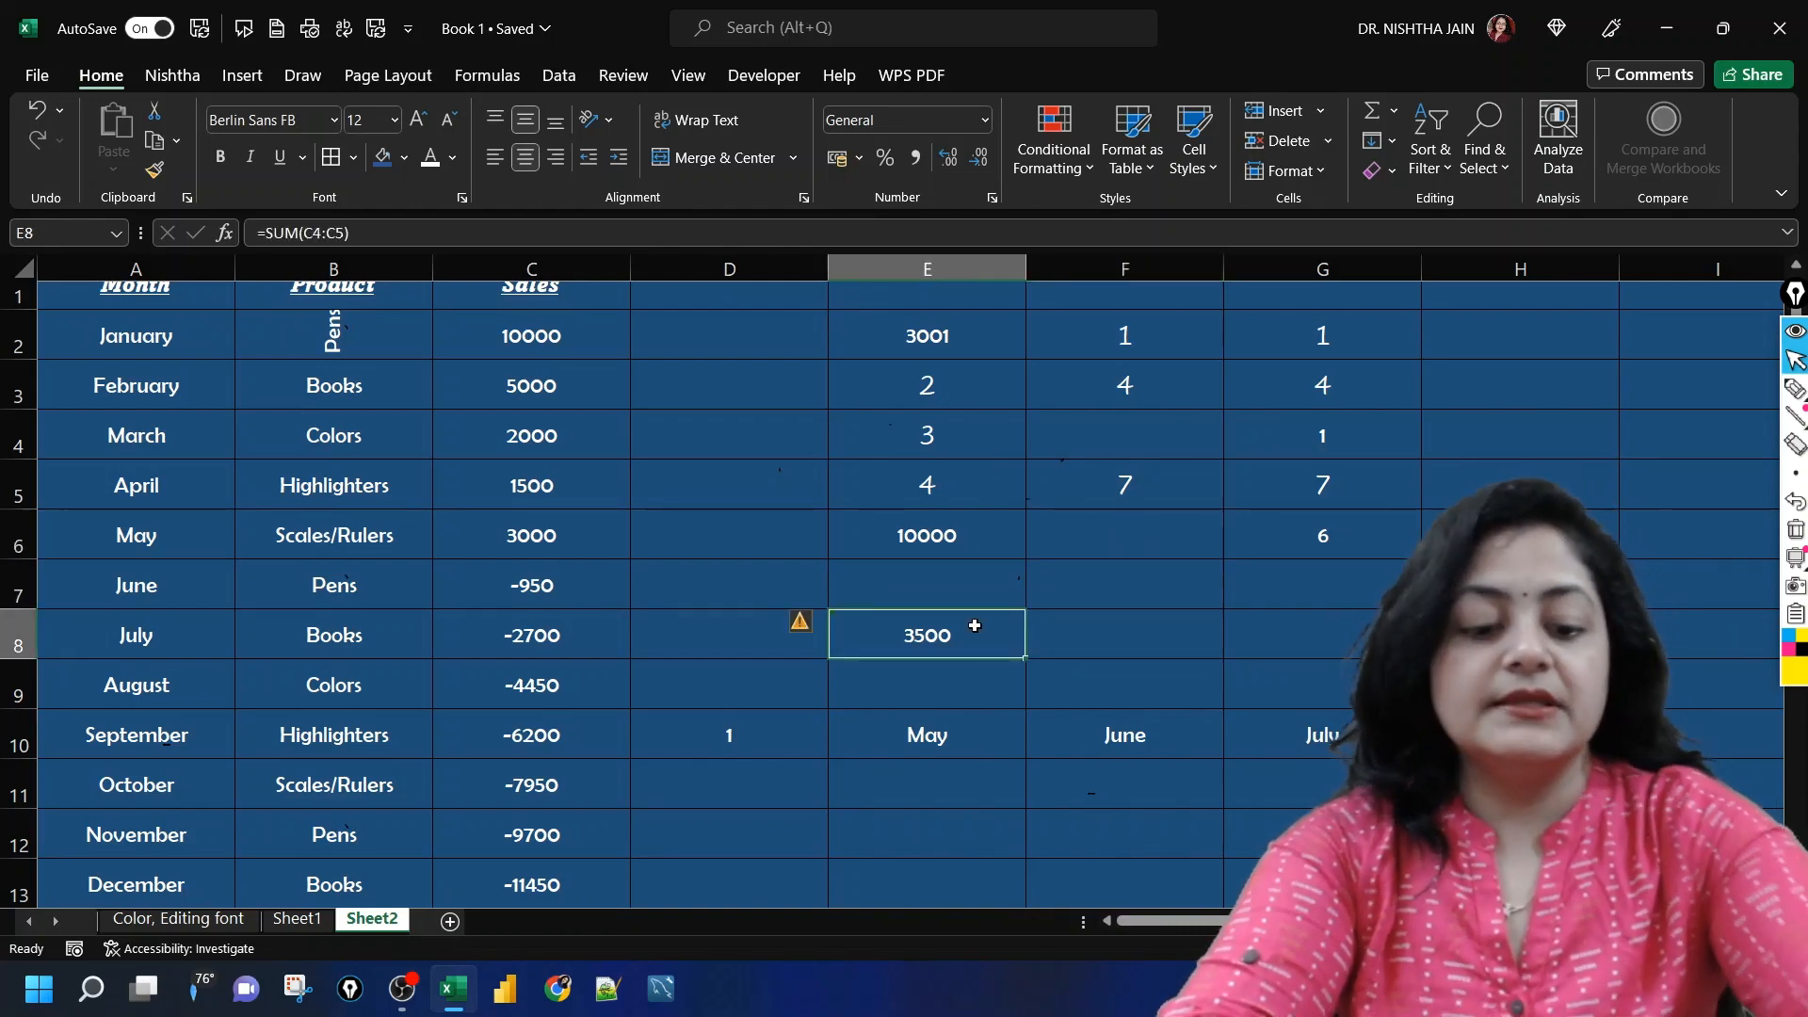
{"action": "key", "text": "ctrl+c"}
{"action": "left_click", "coordinate": [1069, 553]}
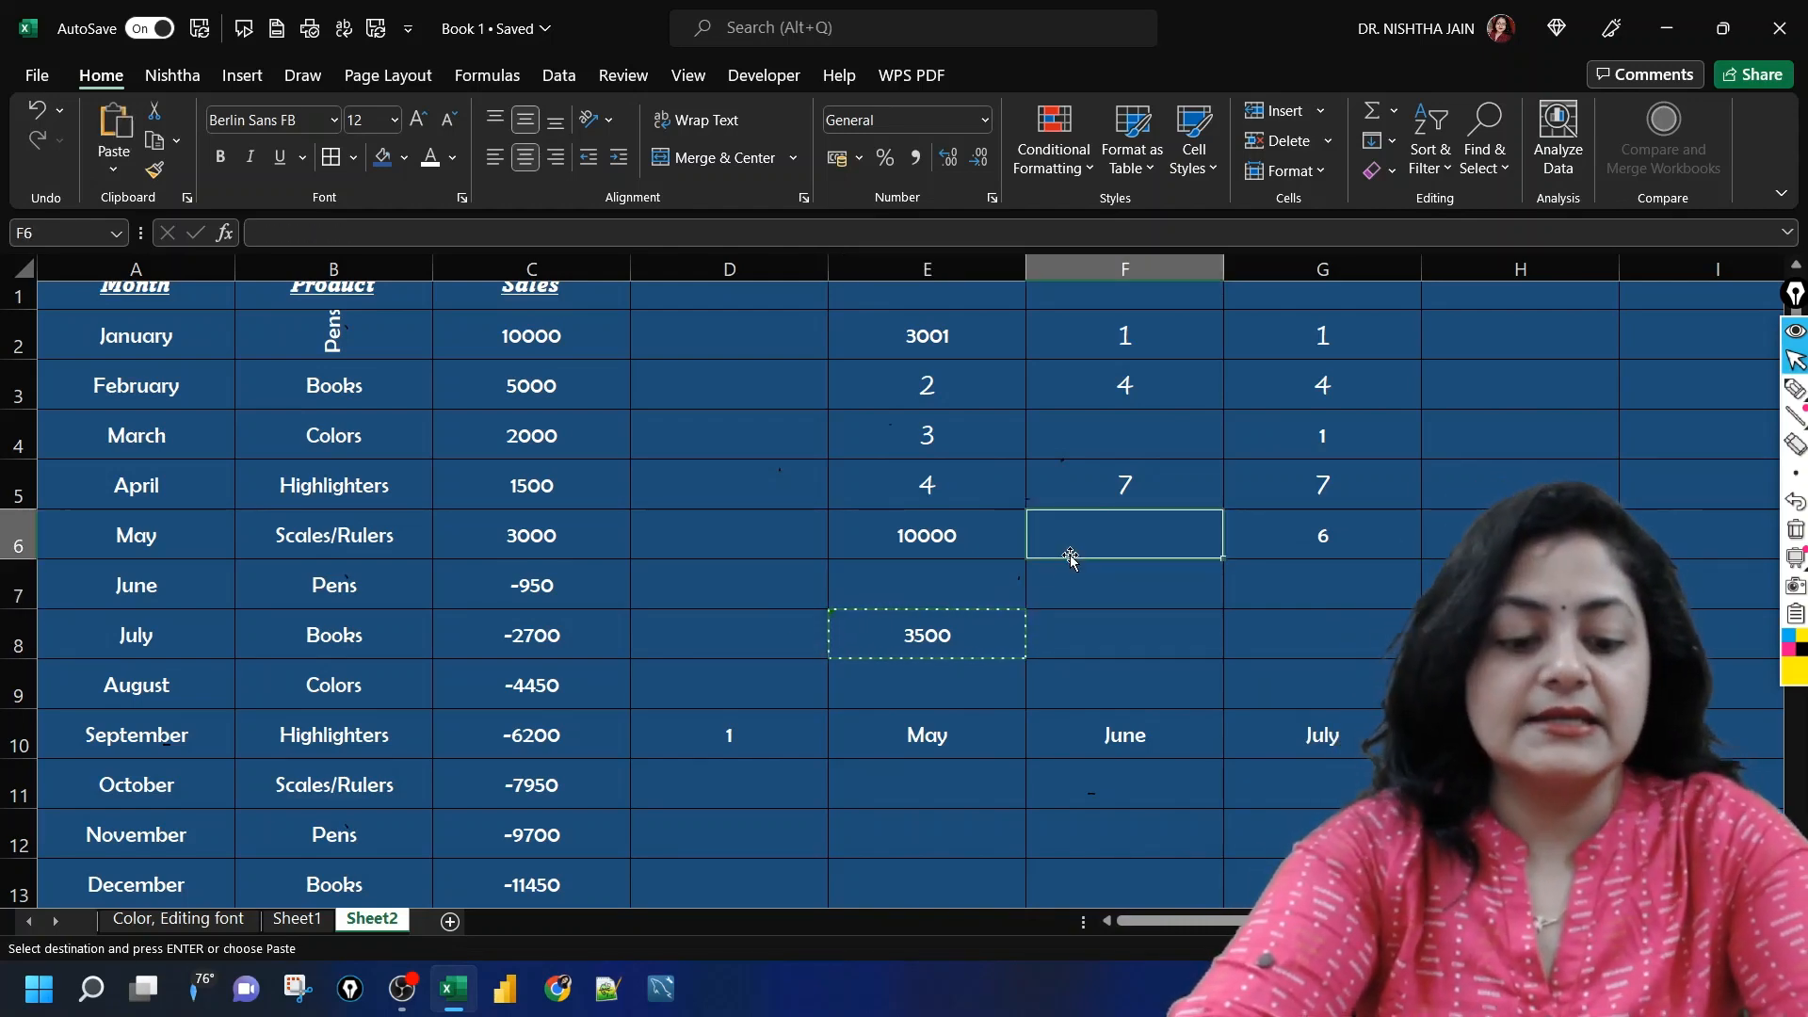
{"action": "key", "text": "ctrl+alt+v"}
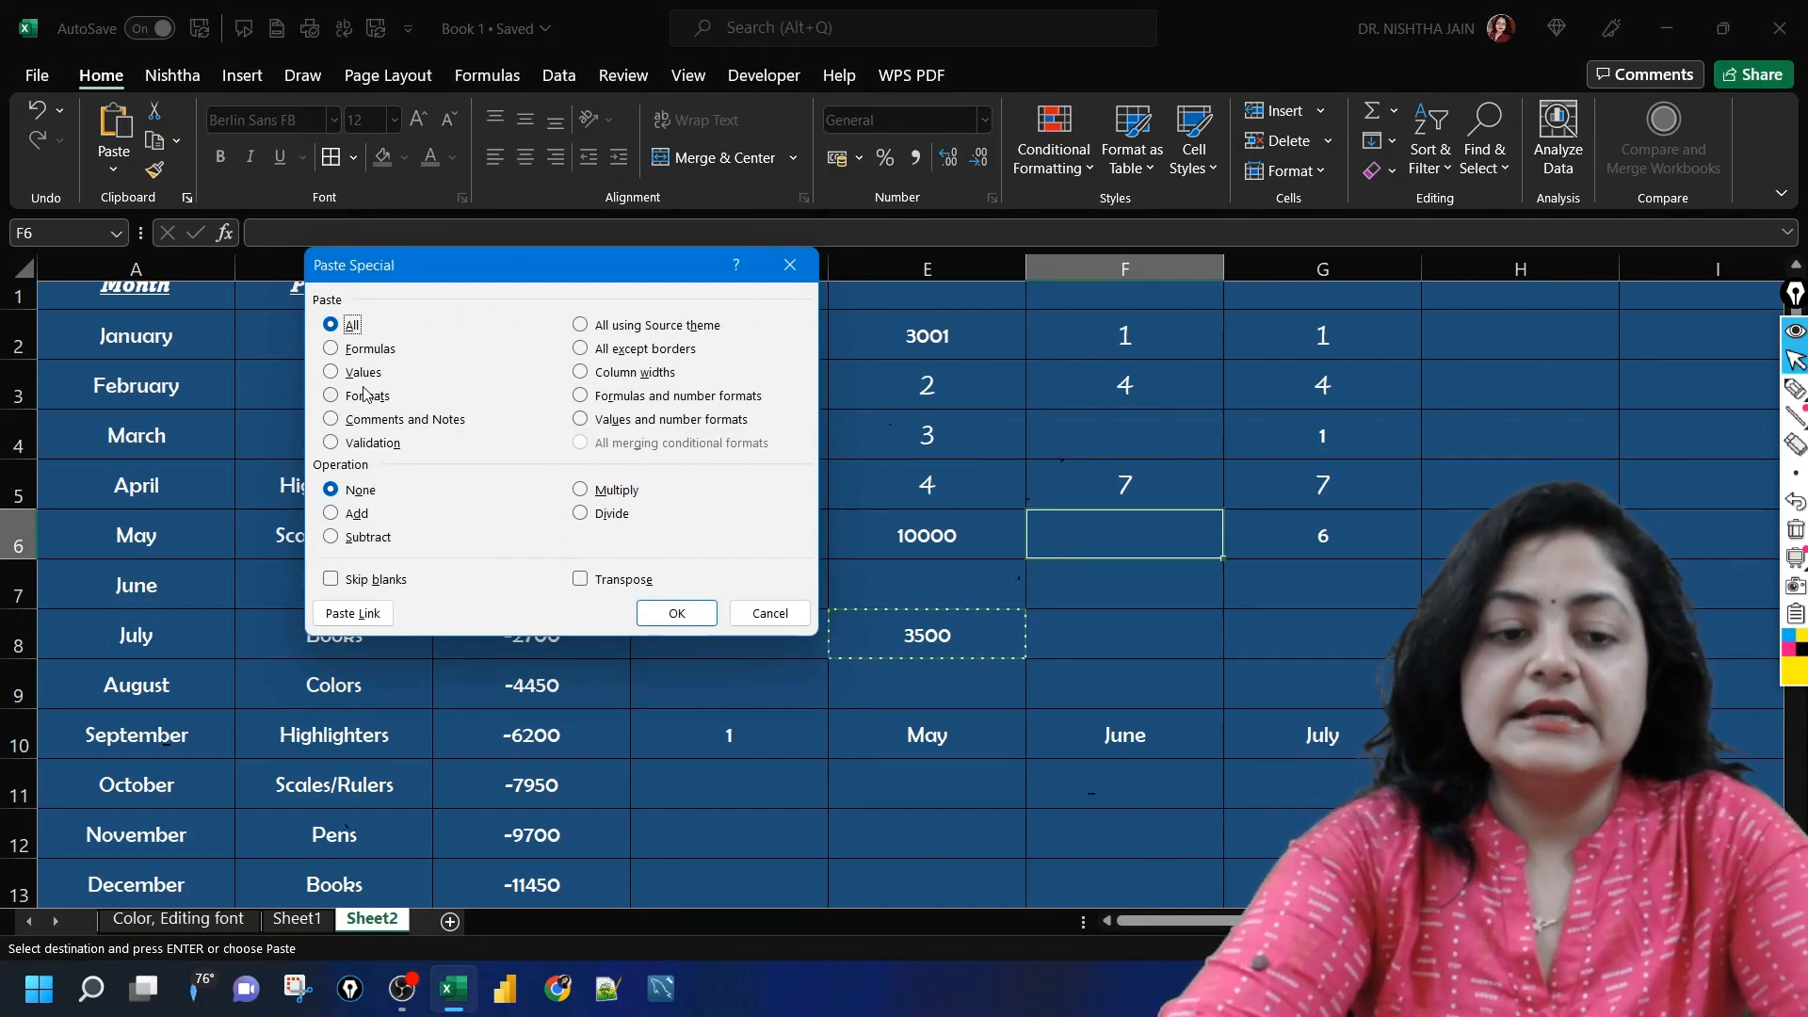
{"action": "left_click", "coordinate": [367, 348]}
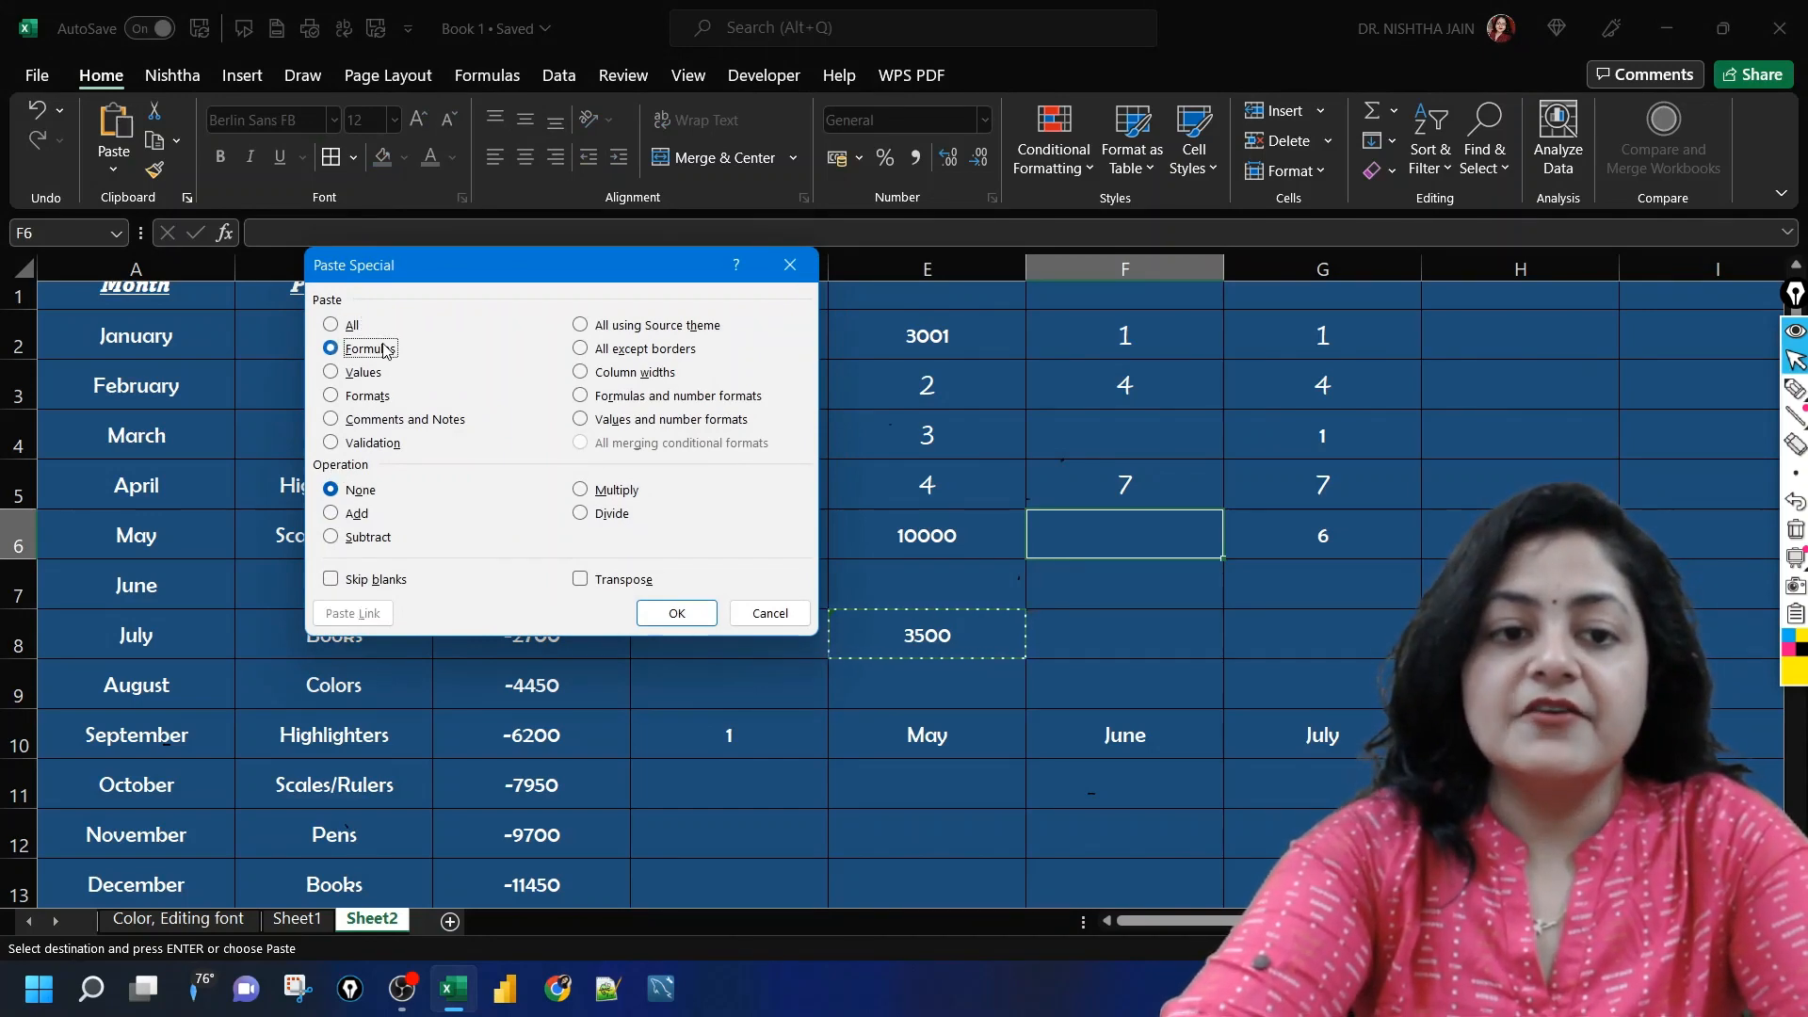
{"action": "left_click", "coordinate": [676, 613]}
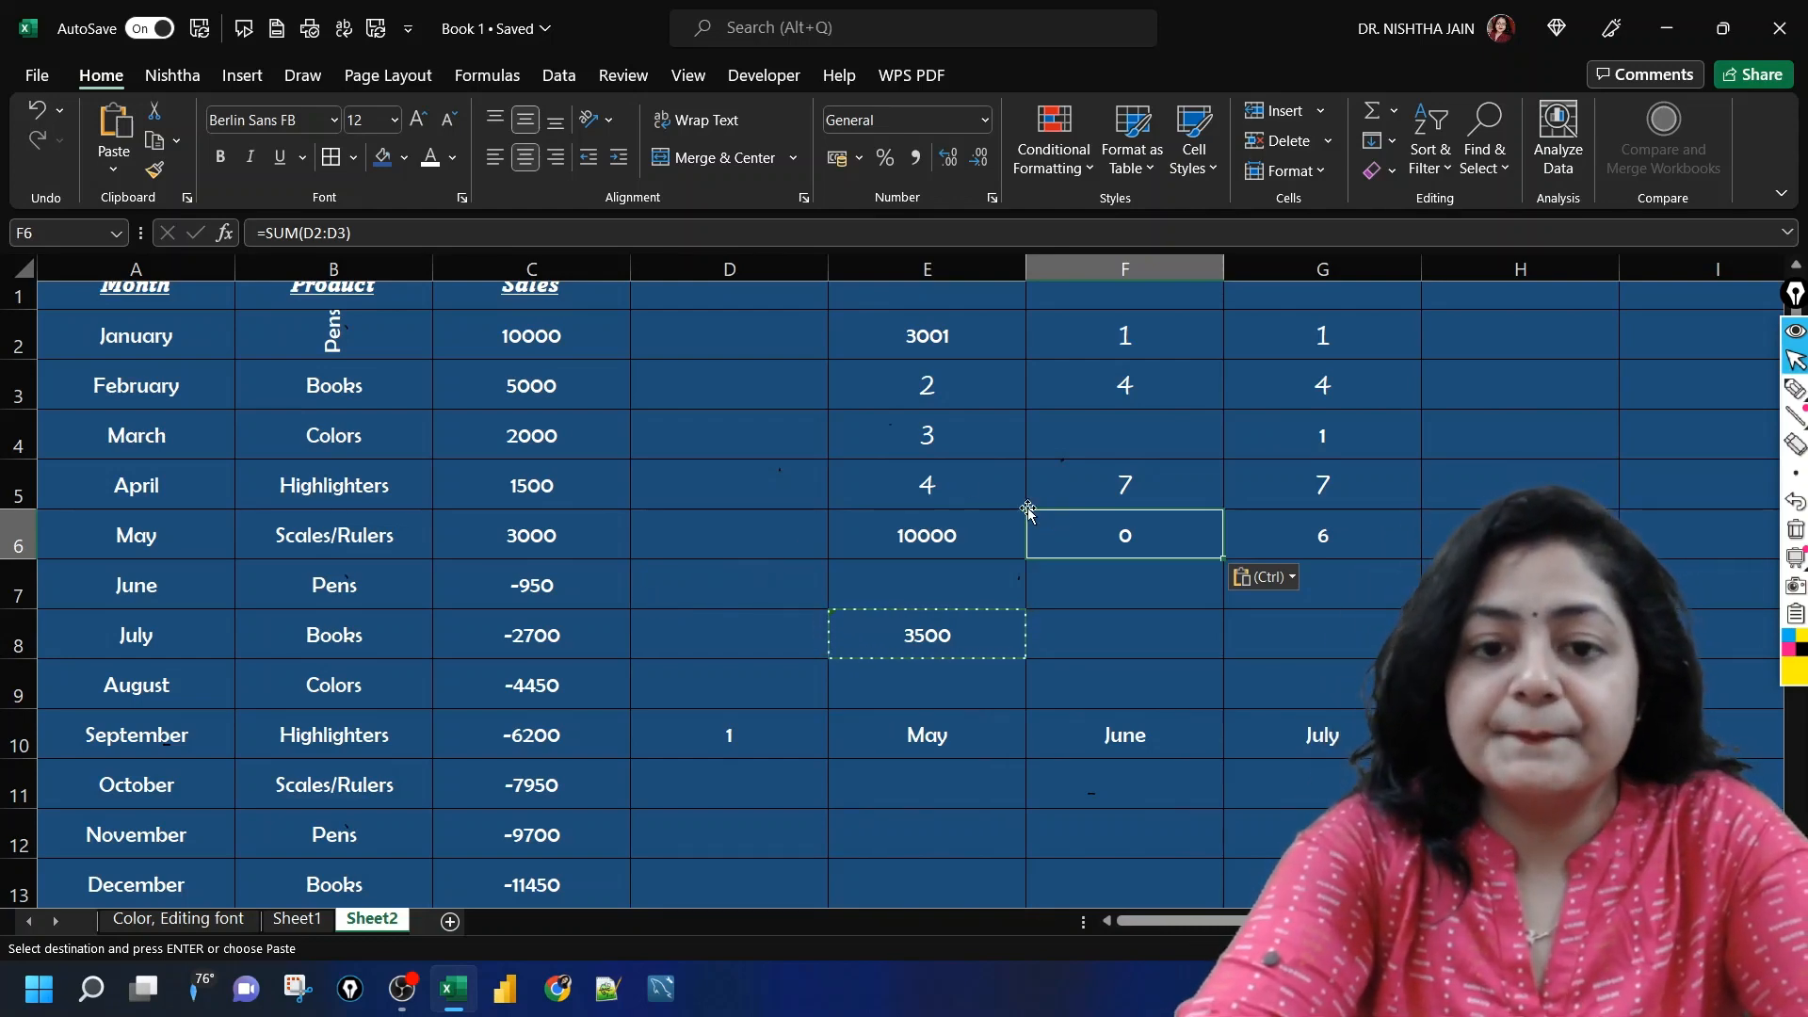
Step: Enter the values 30, 40, 50 and 60 down cells D3:D6
{"action": "left_click", "coordinate": [928, 450]}
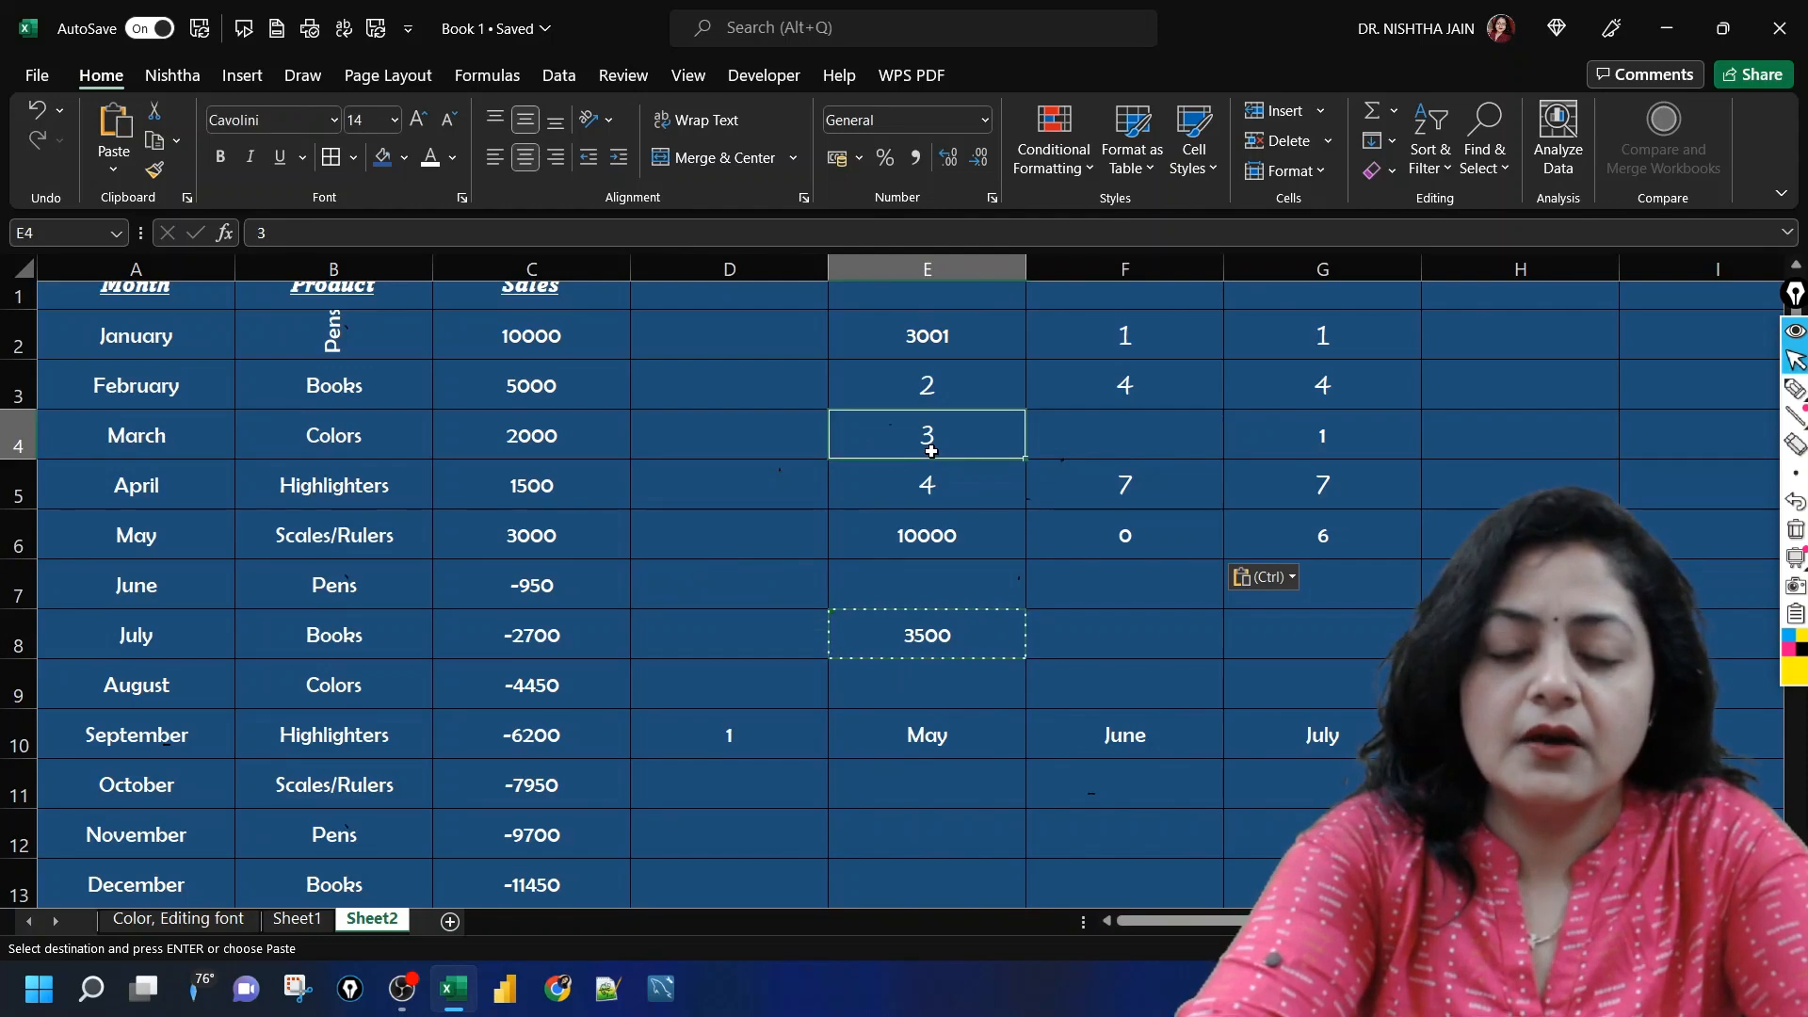
{"action": "left_click", "coordinate": [759, 478]}
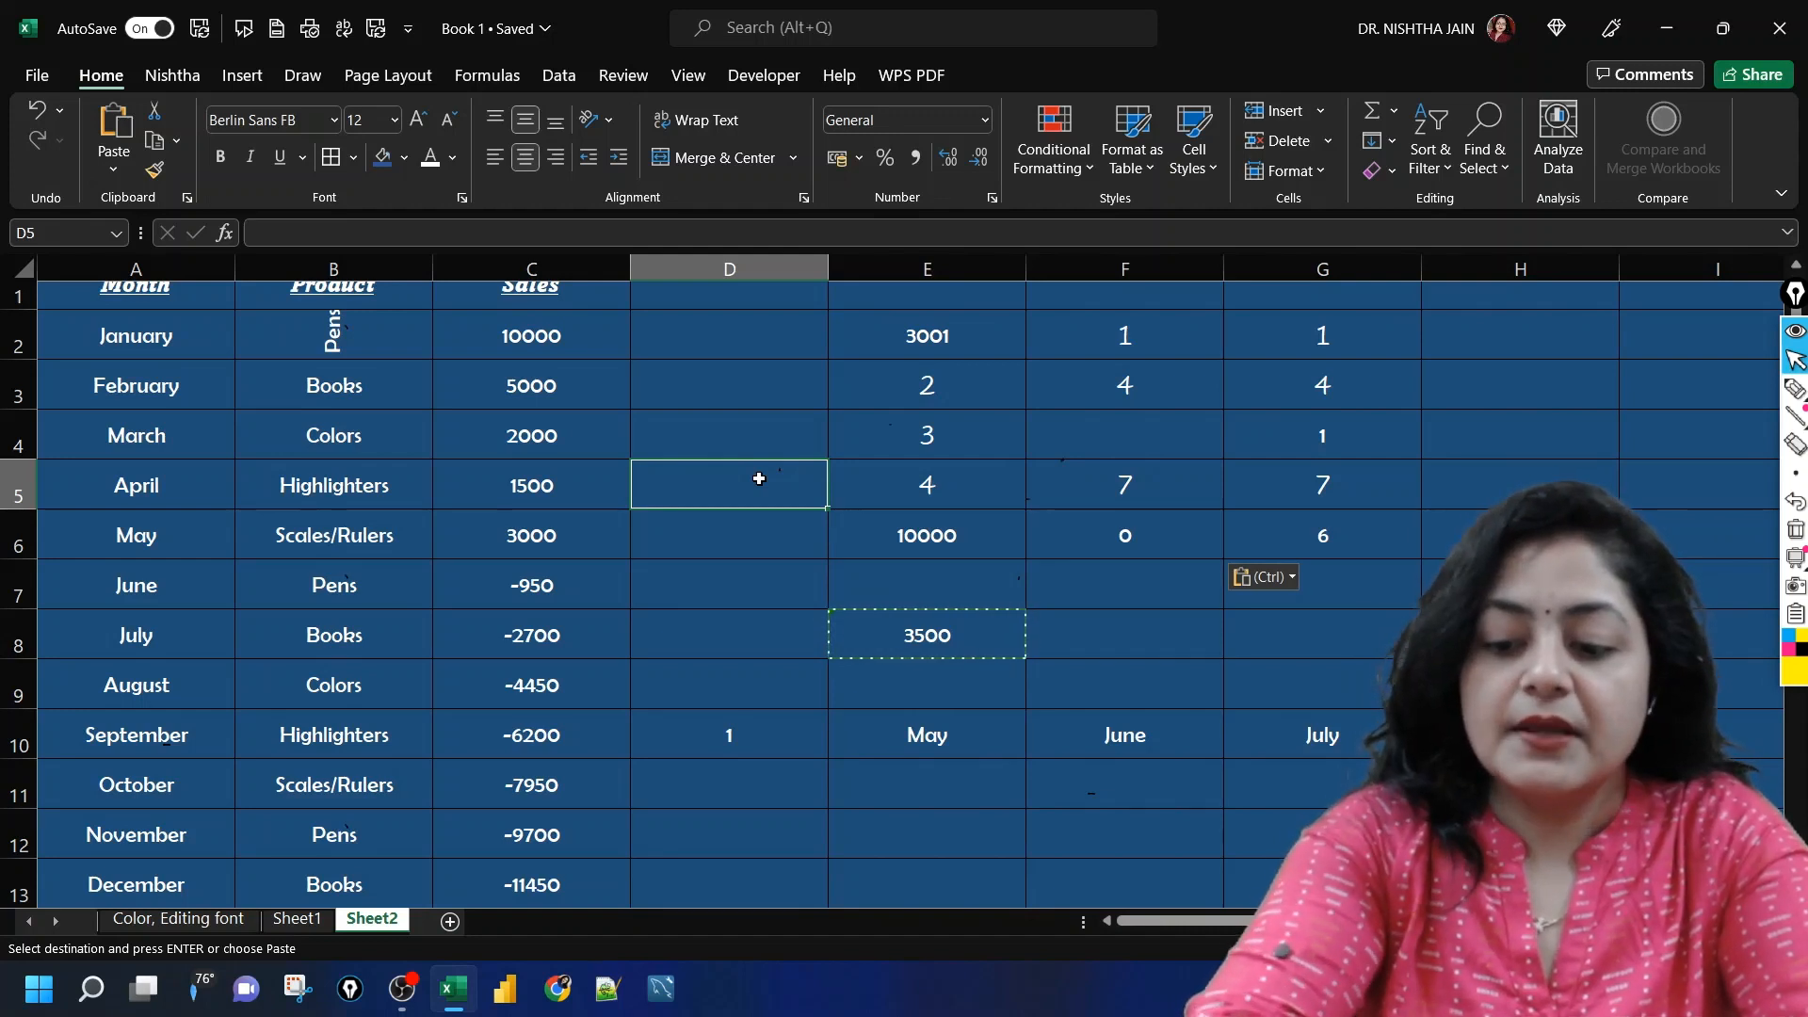
{"action": "type", "text": "50"}
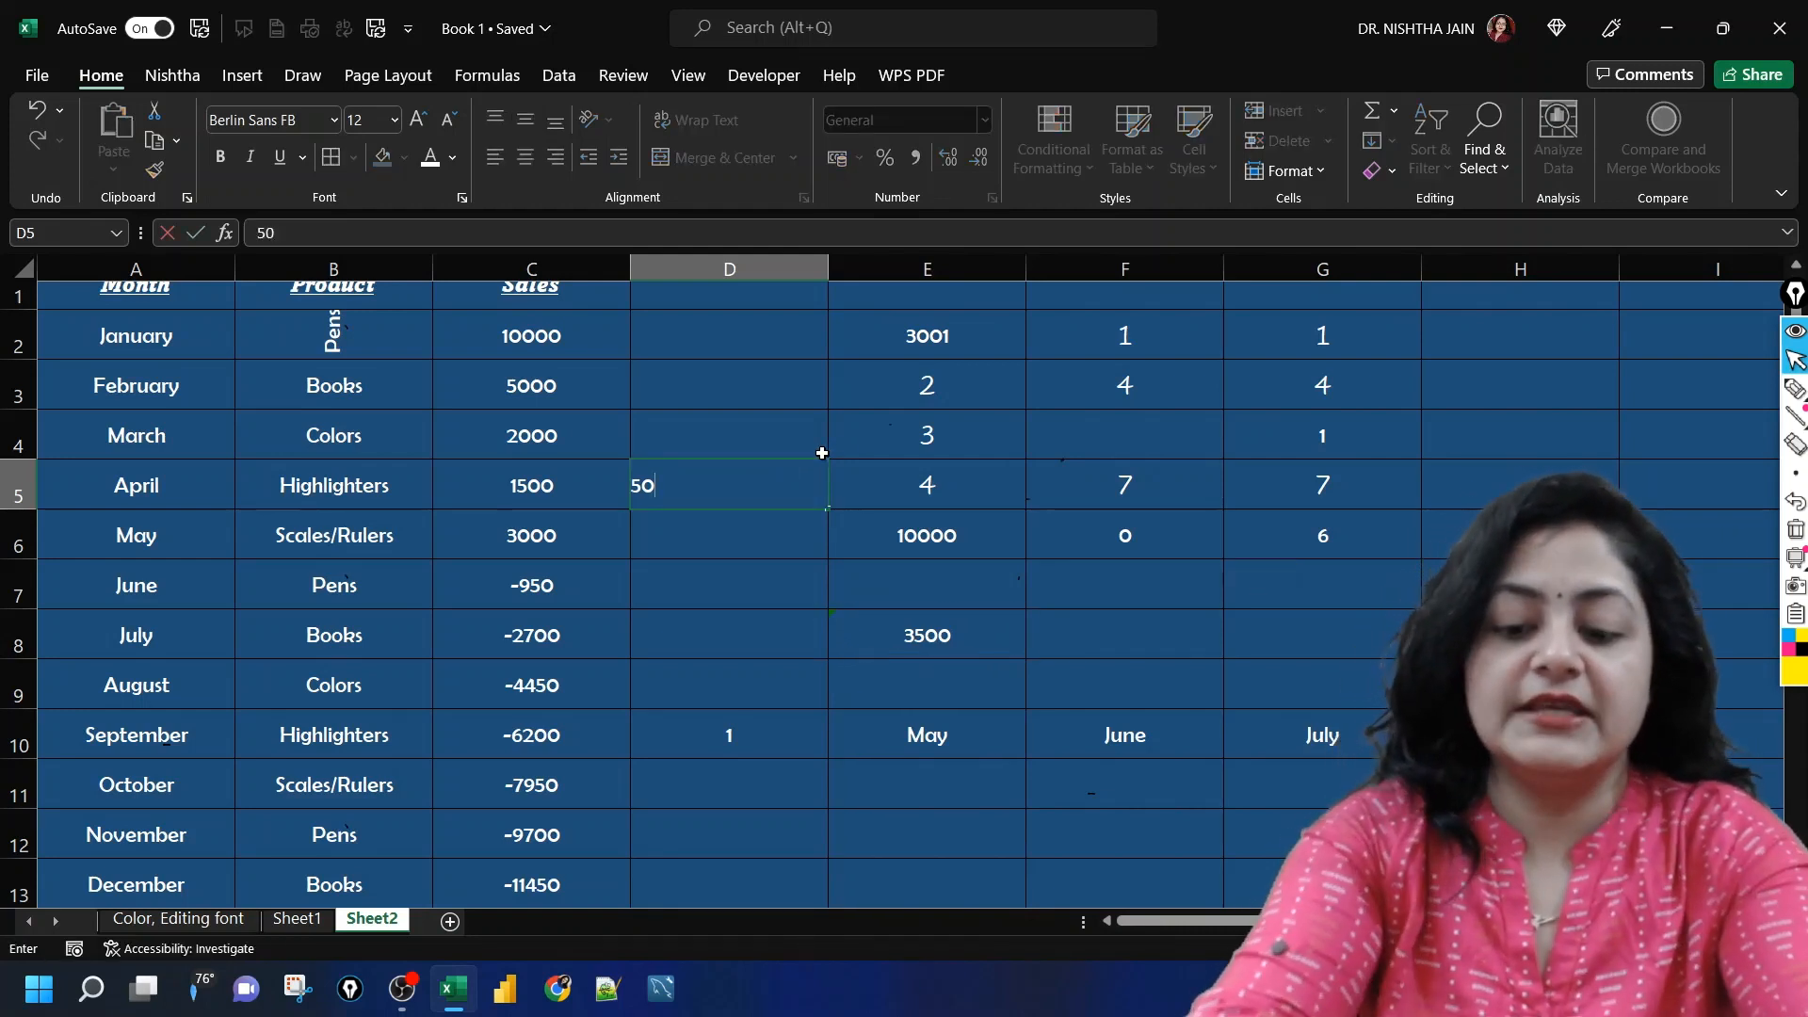
{"action": "left_click", "coordinate": [822, 453]}
{"action": "type", "text": "40"}
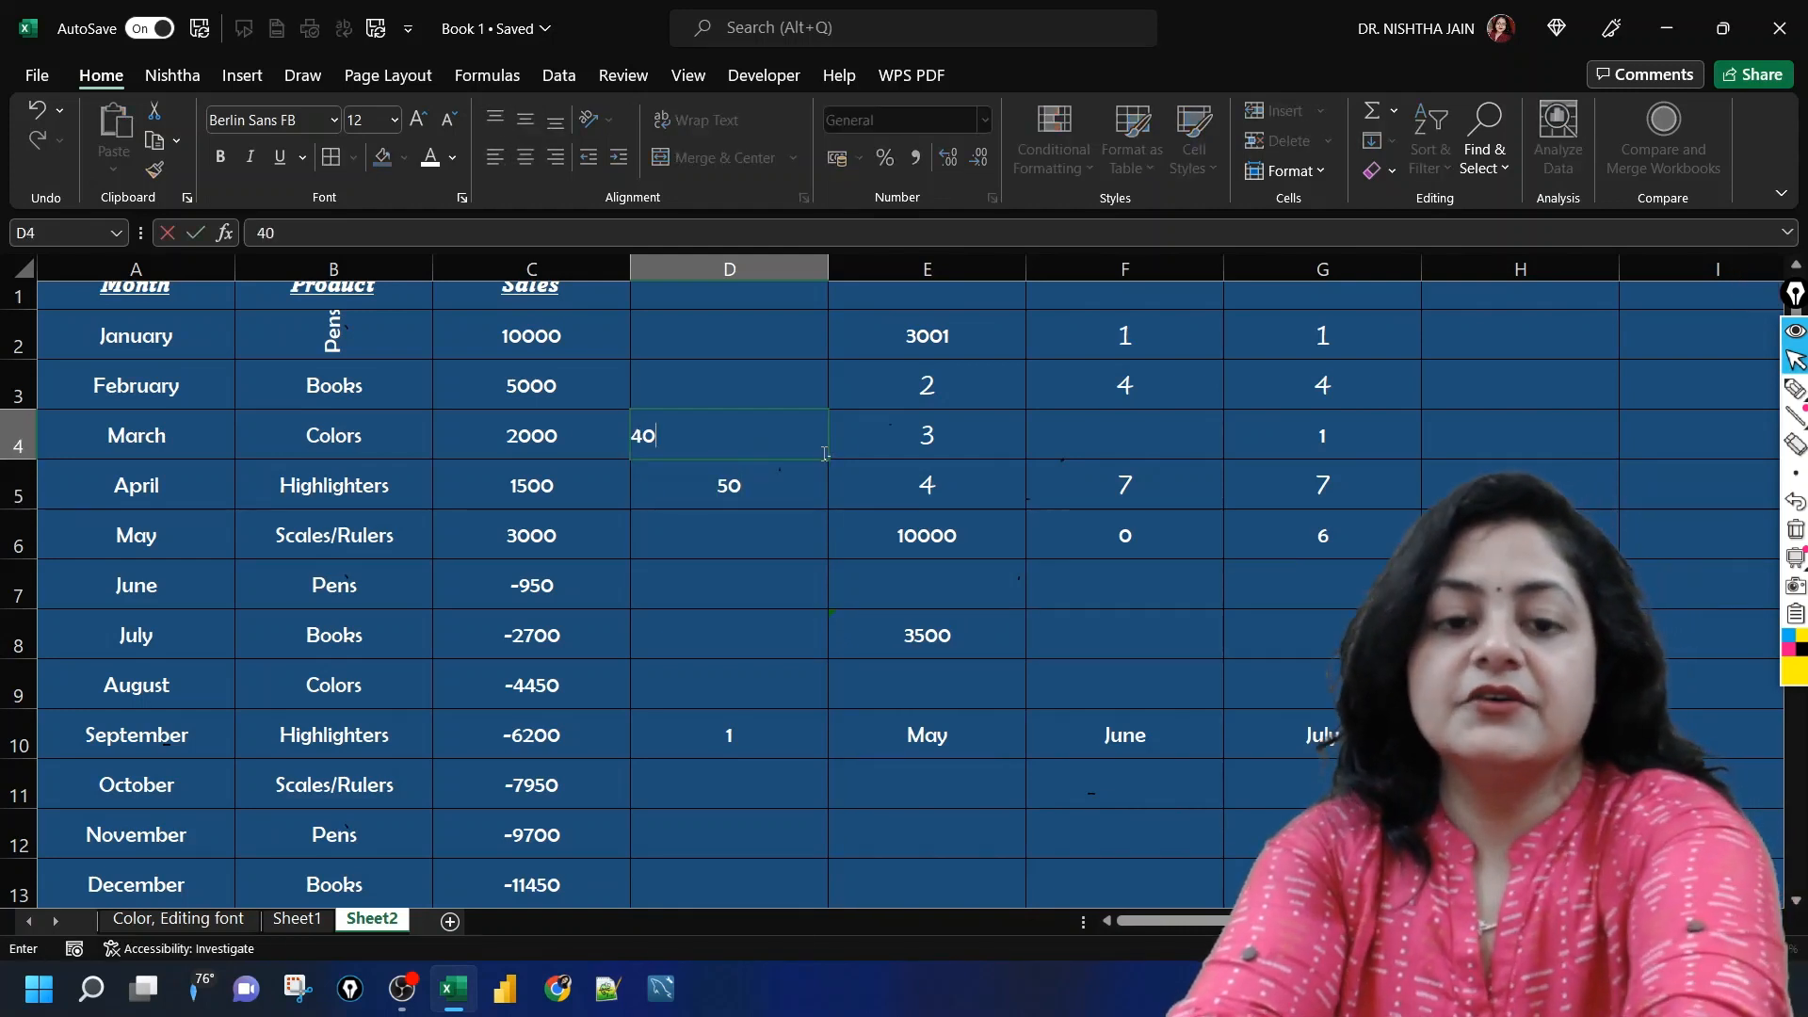
{"action": "key", "text": "Up"}
{"action": "type", "text": "30"}
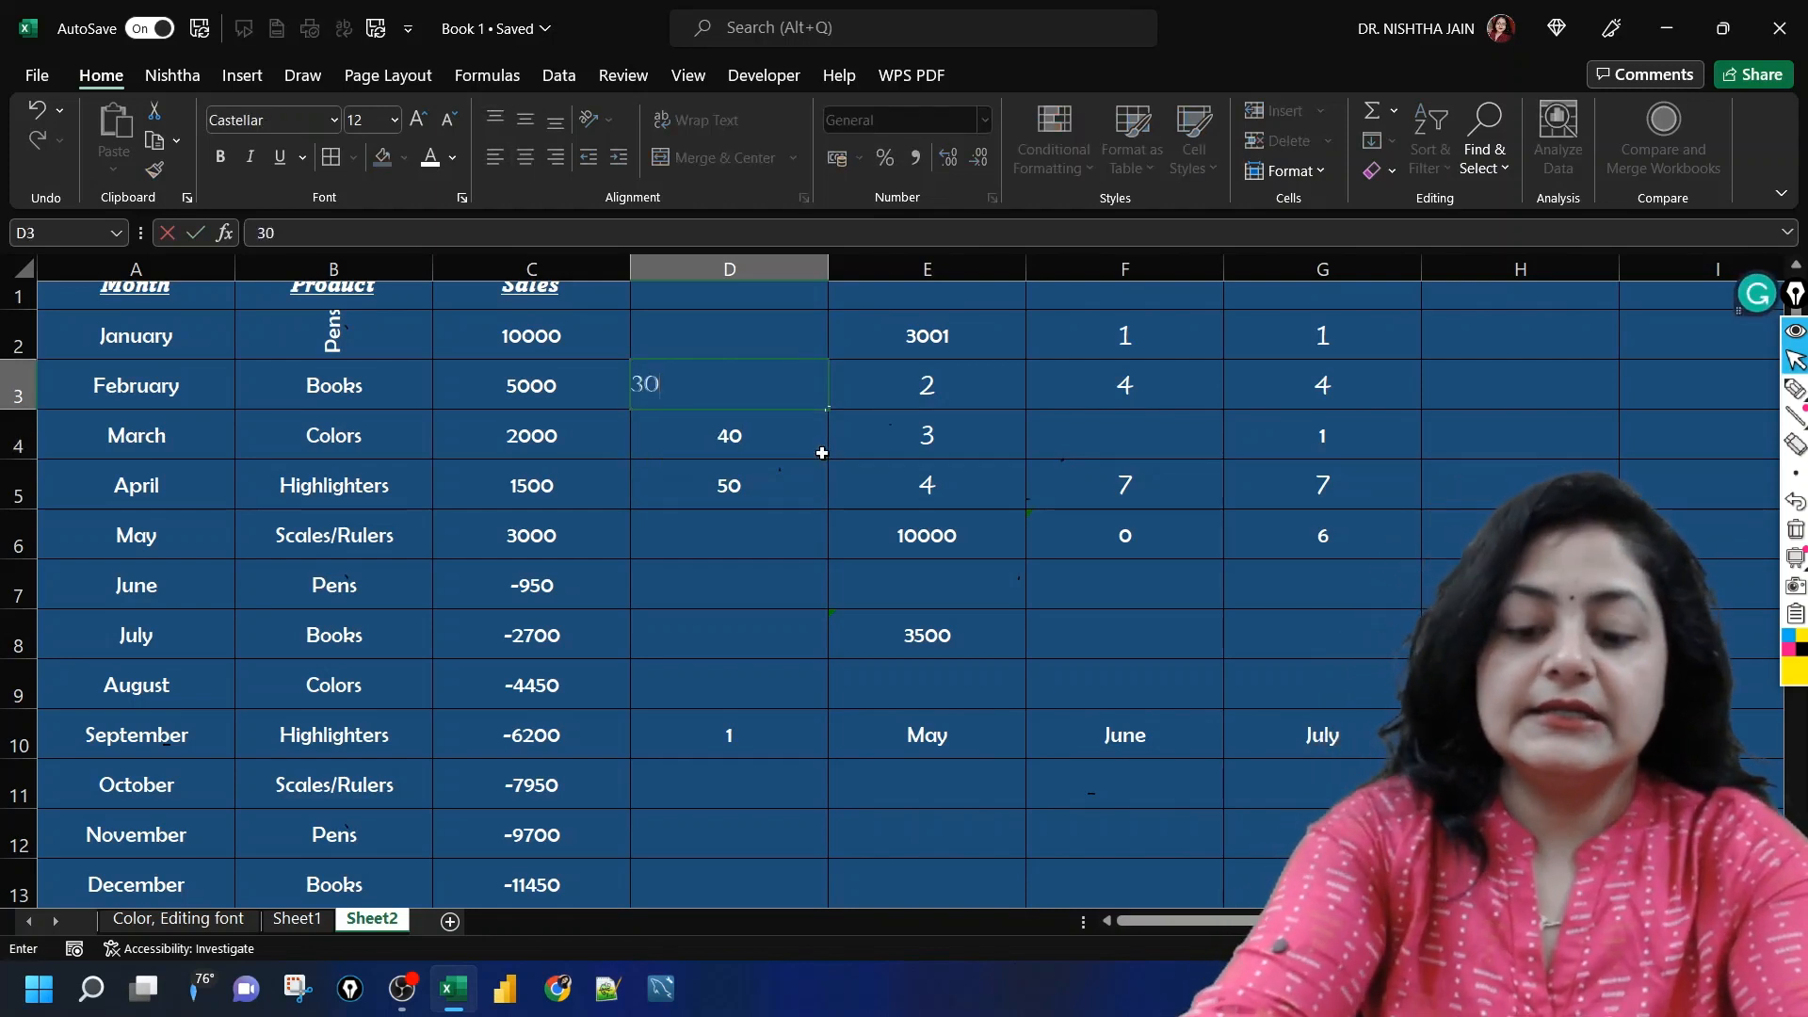
{"action": "key", "text": "Return"}
{"action": "key", "text": "Return"}
{"action": "key", "text": "Return"}
{"action": "type", "text": "60"}
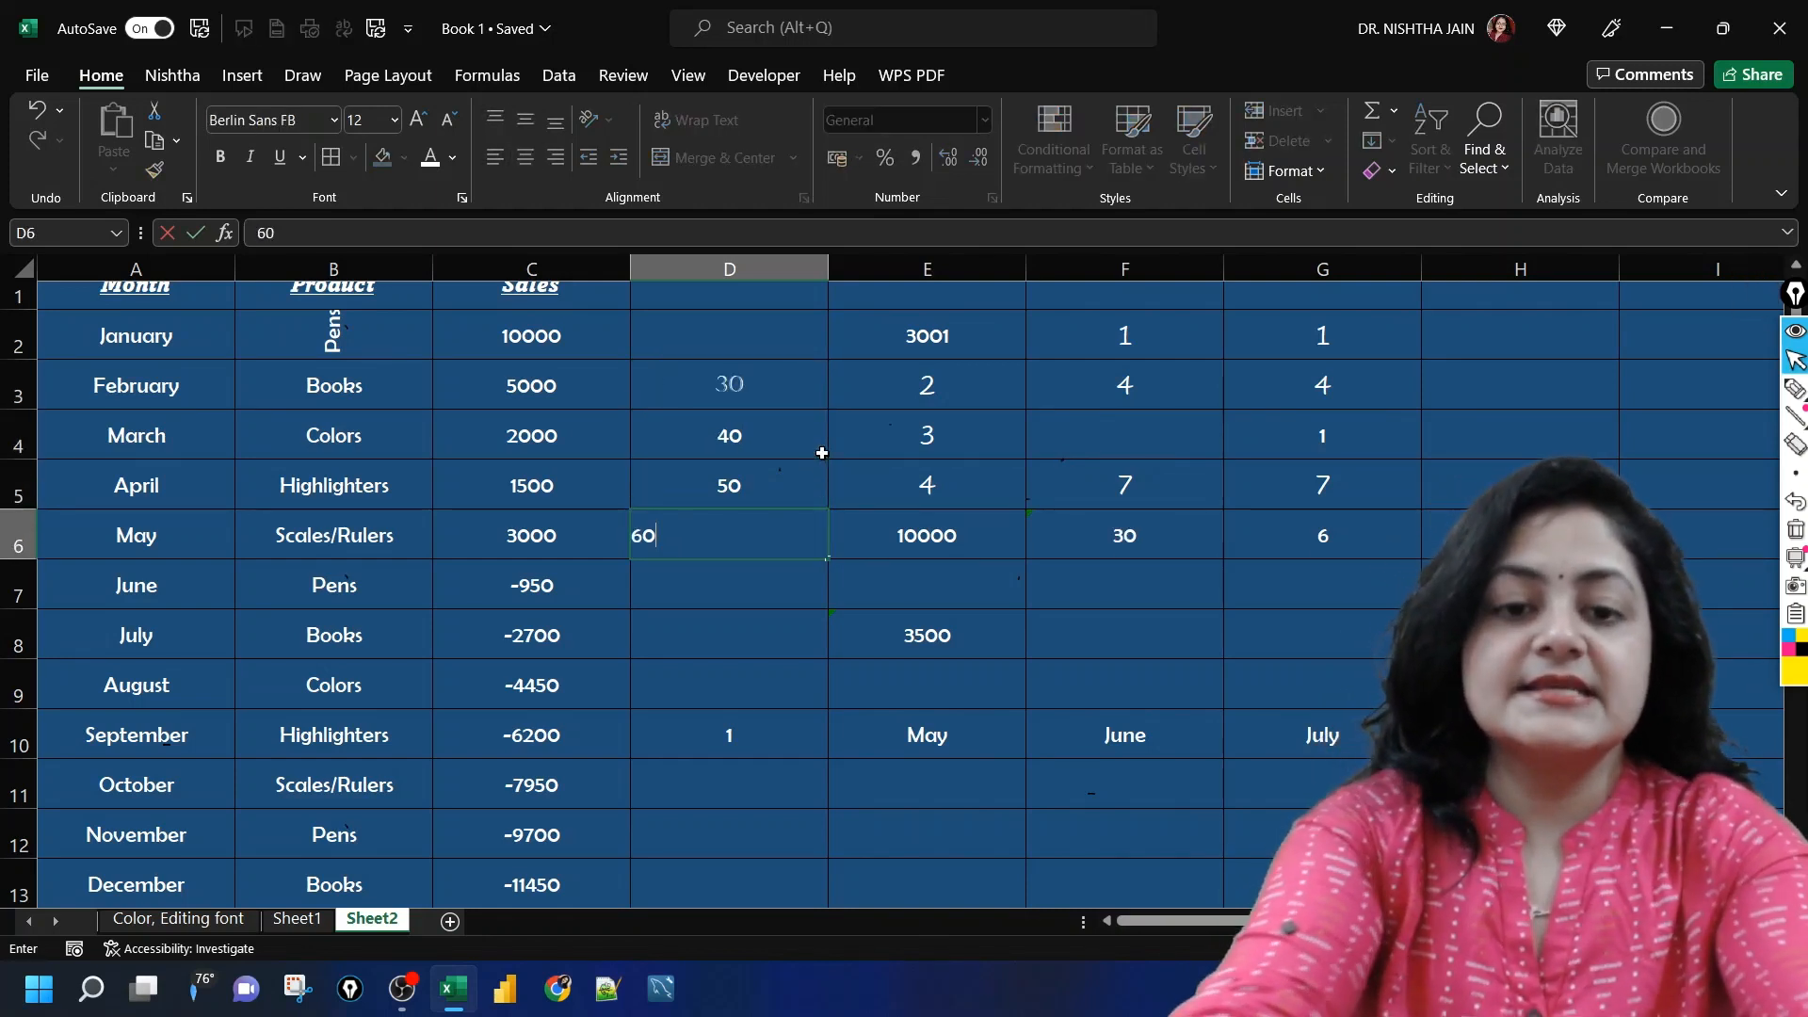
Step: Enter 20 in D2, above the other new numbers
{"action": "key", "text": "Up"}
{"action": "key", "text": "Up"}
{"action": "key", "text": "Up"}
{"action": "key", "text": "Up"}
{"action": "key", "text": "Up"}
{"action": "key", "text": "Down"}
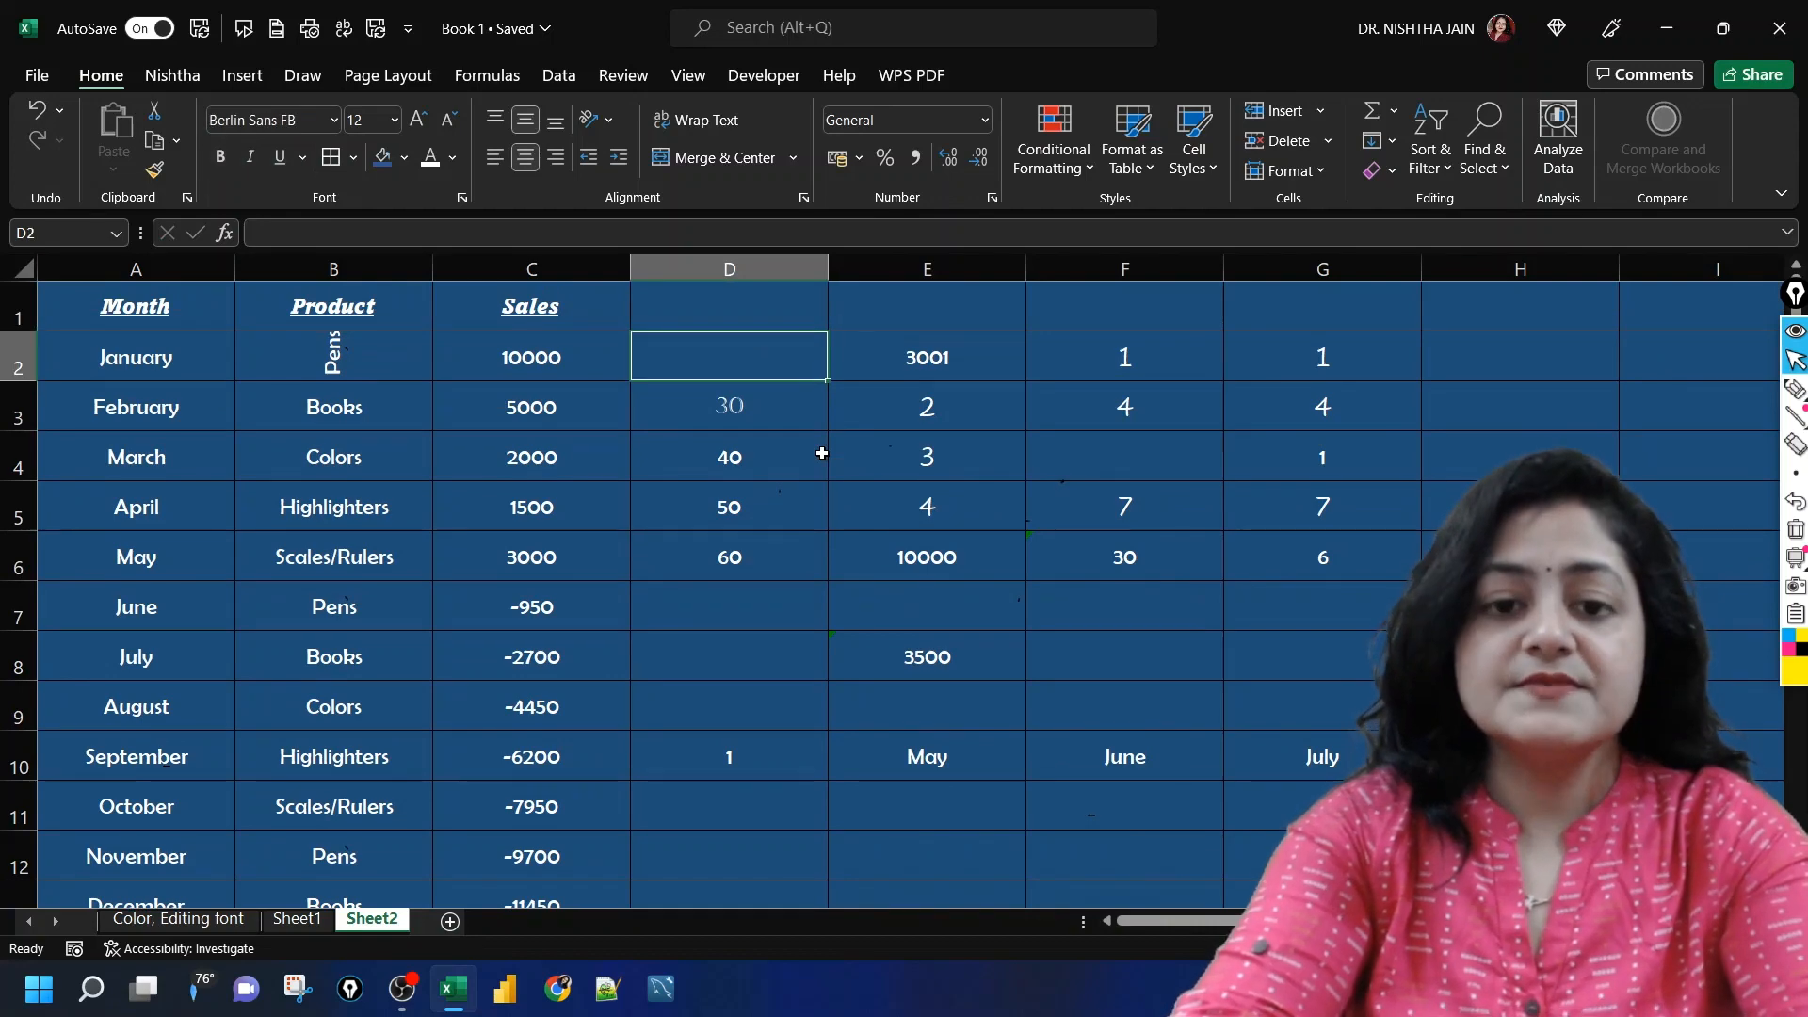
{"action": "type", "text": "20"}
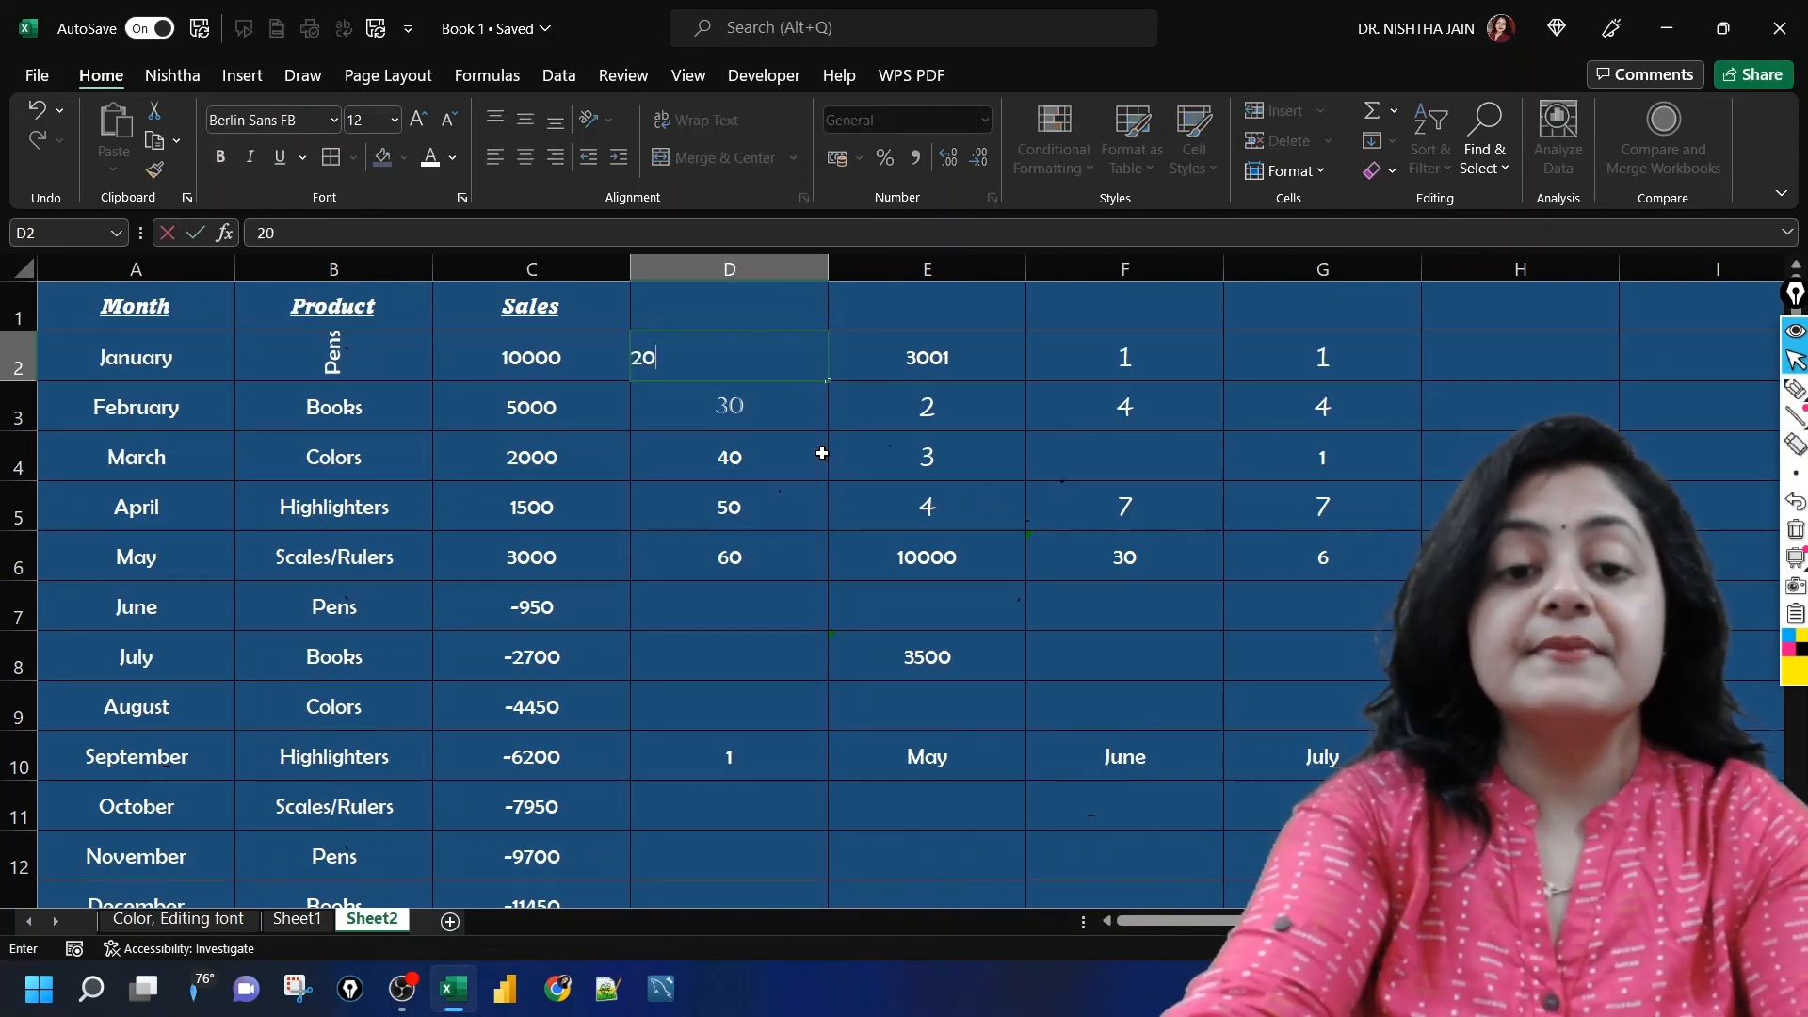
{"action": "key", "text": "Return"}
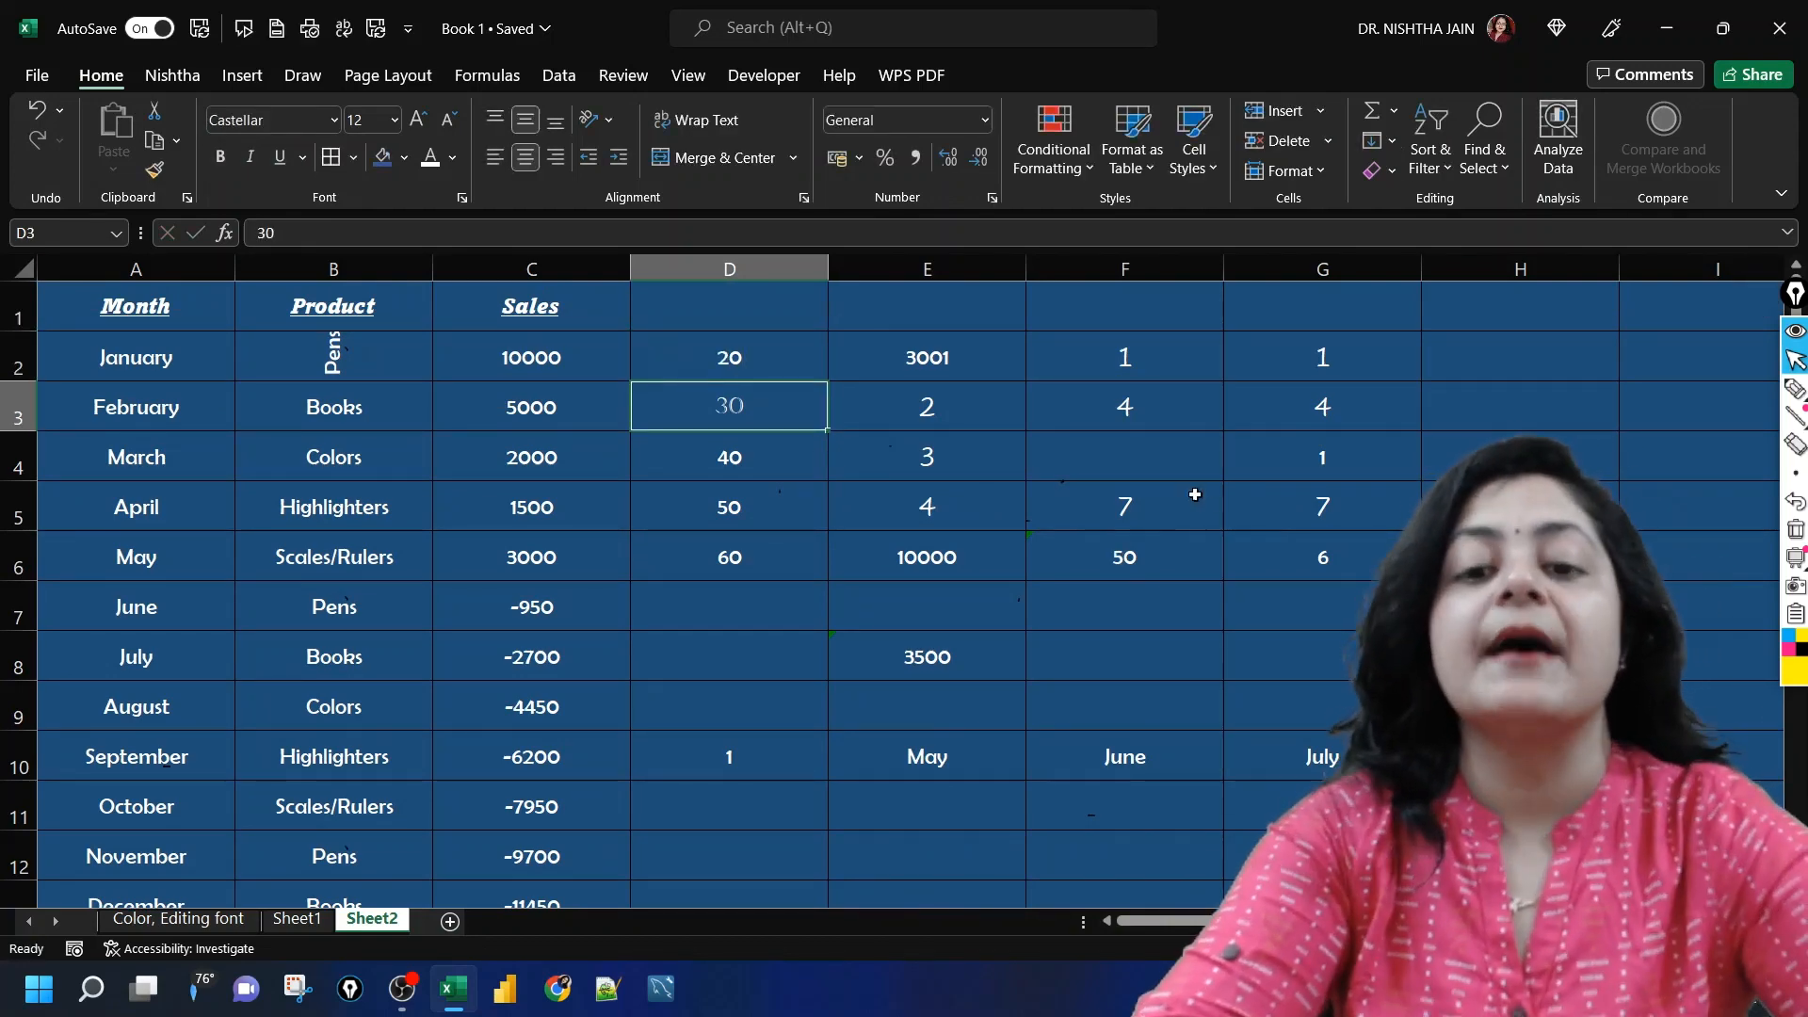
Step: Compare the formulas in F6 and E8 with the cells they add in columns D and C
{"action": "left_click", "coordinate": [1146, 573]}
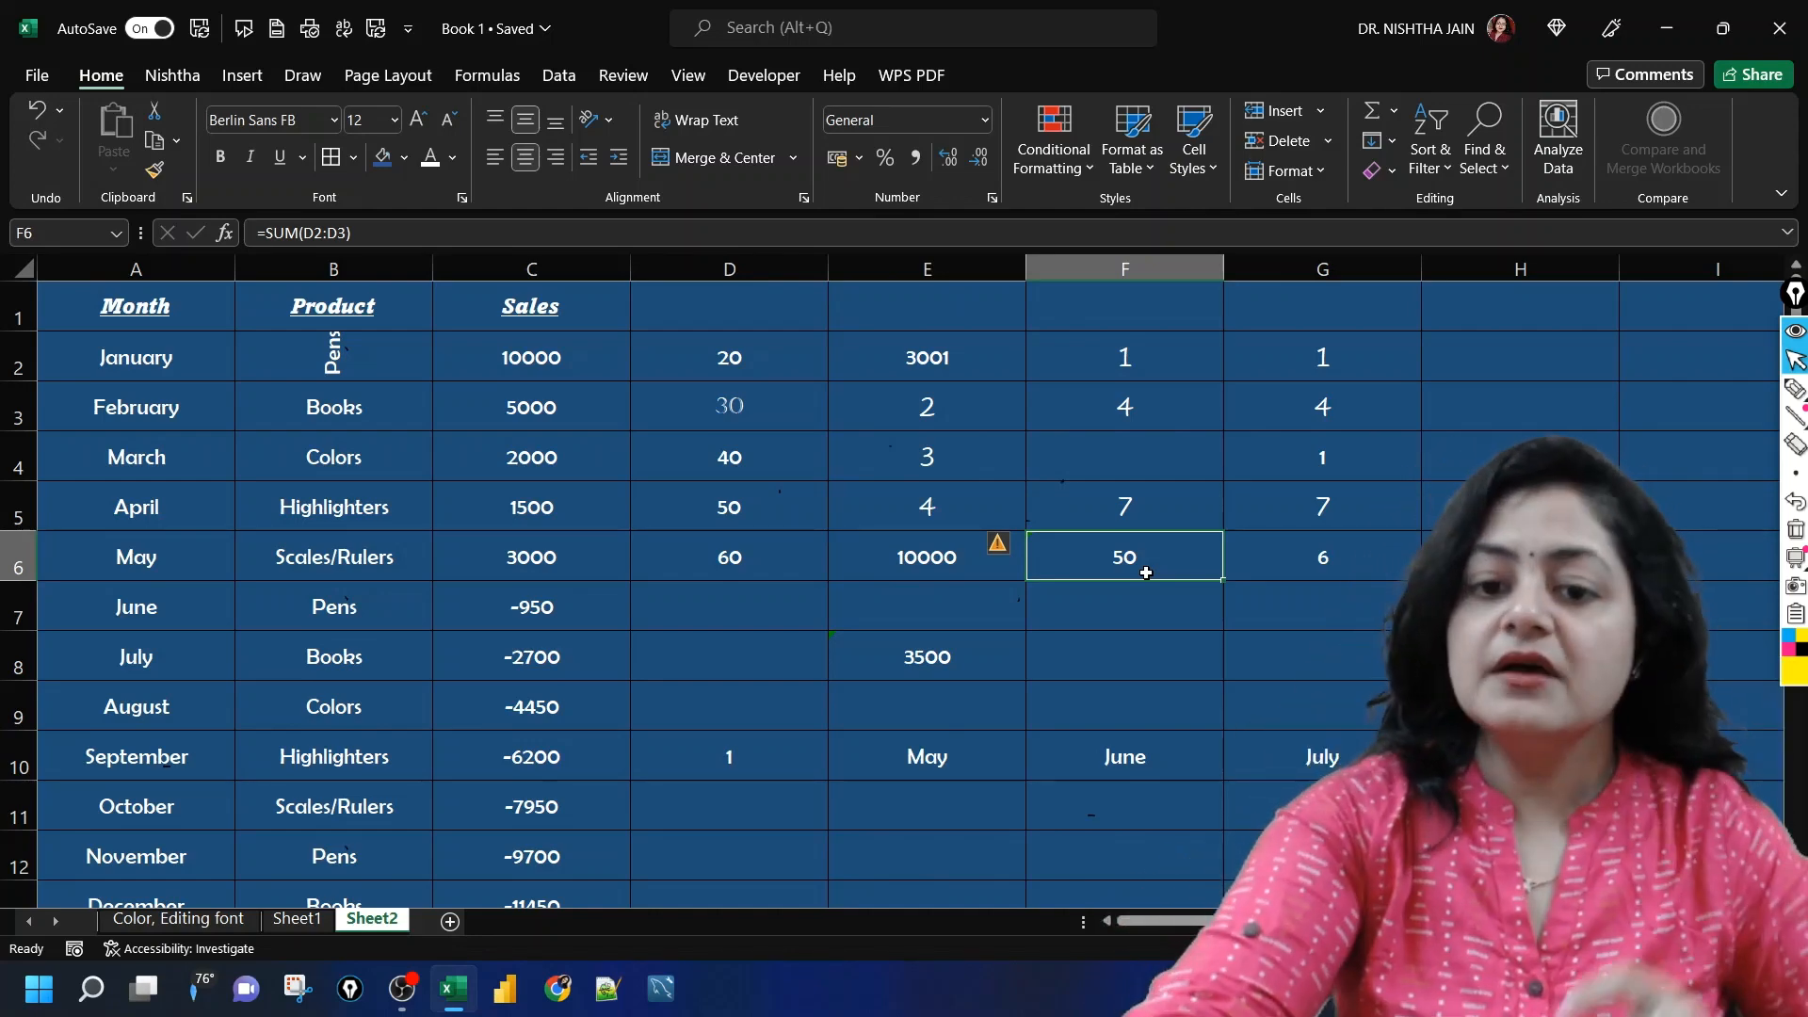
{"action": "left_click", "coordinate": [909, 679]}
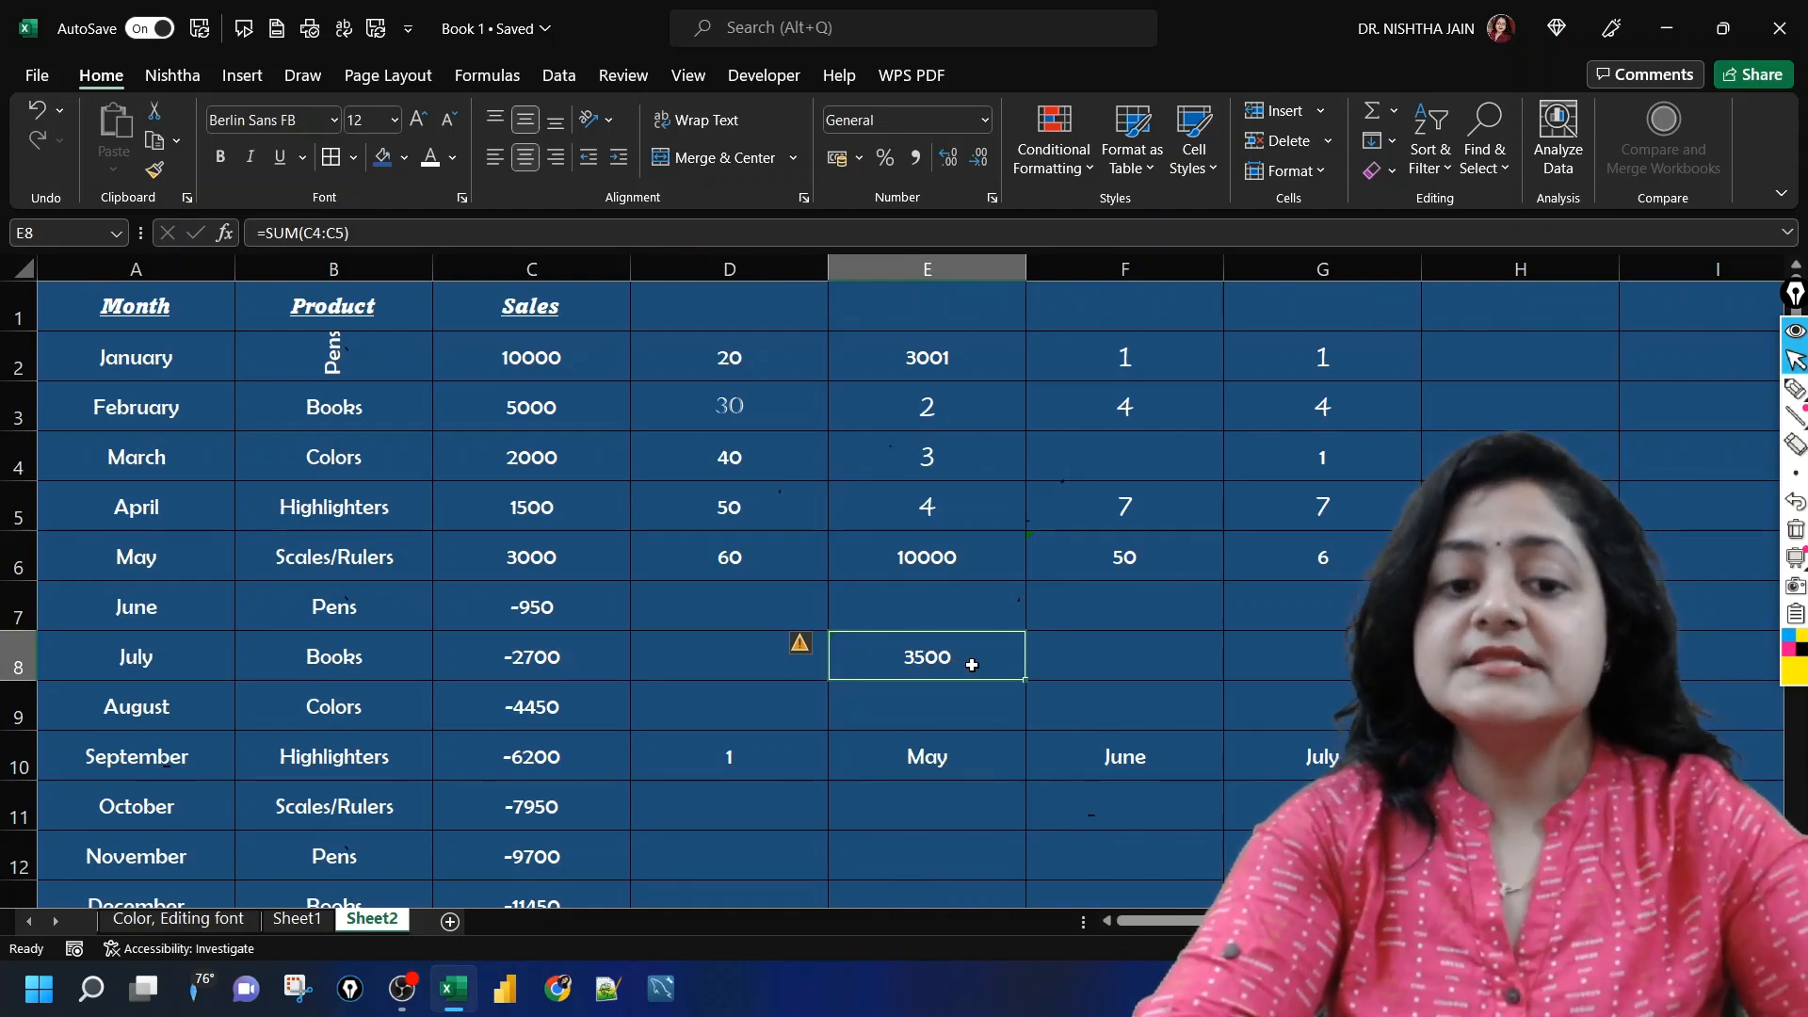
{"action": "left_click", "coordinate": [522, 463]}
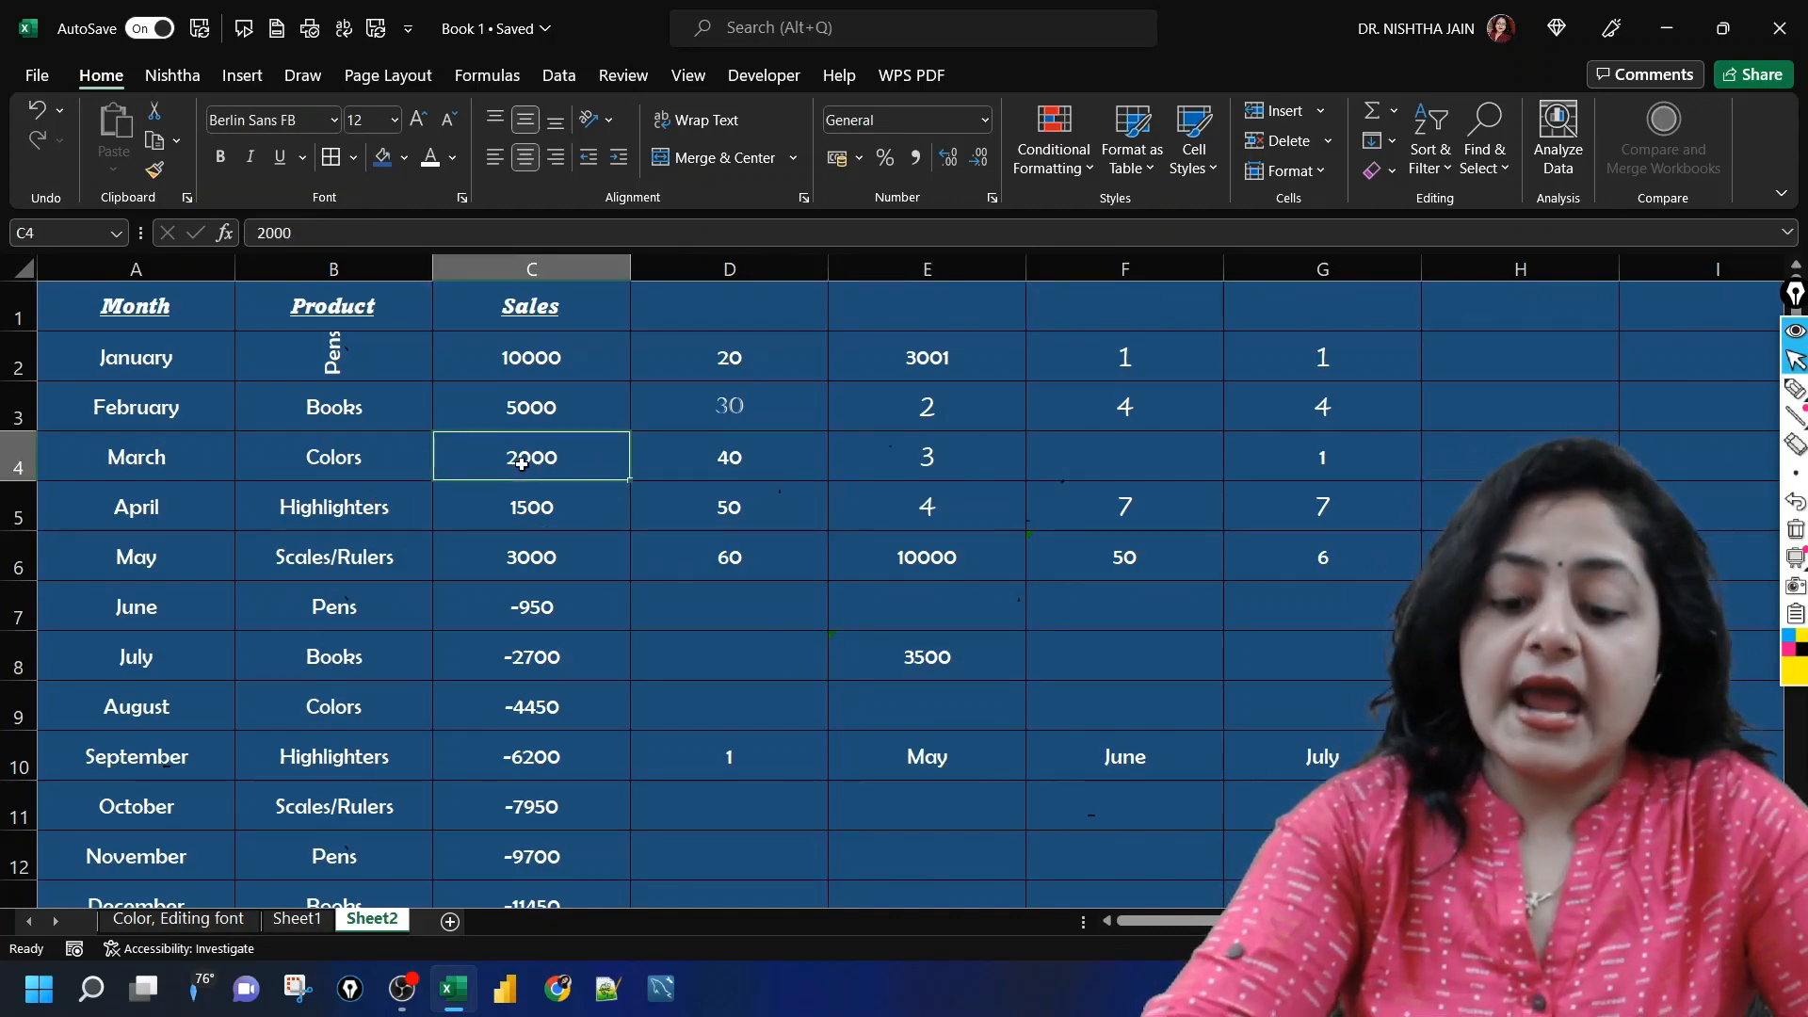
{"action": "key", "text": "Down"}
{"action": "left_click", "coordinate": [1130, 570]}
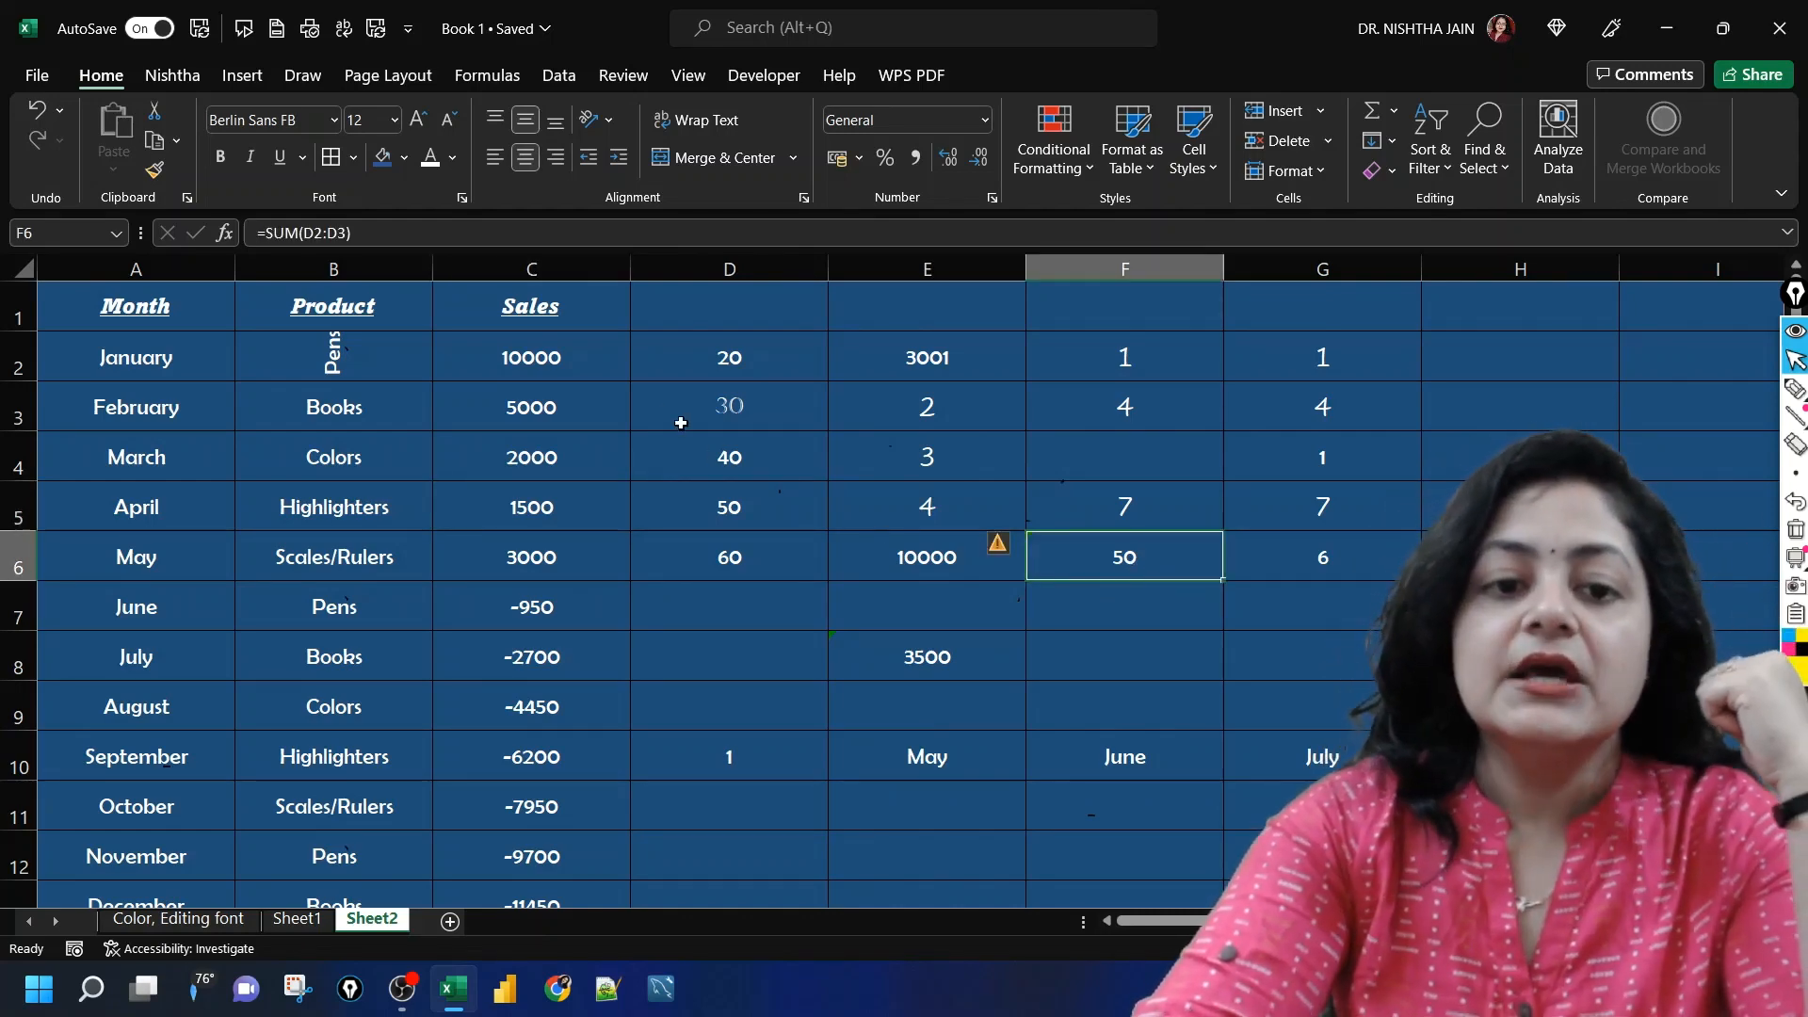
{"action": "left_click", "coordinate": [749, 370]}
{"action": "key", "text": "Down"}
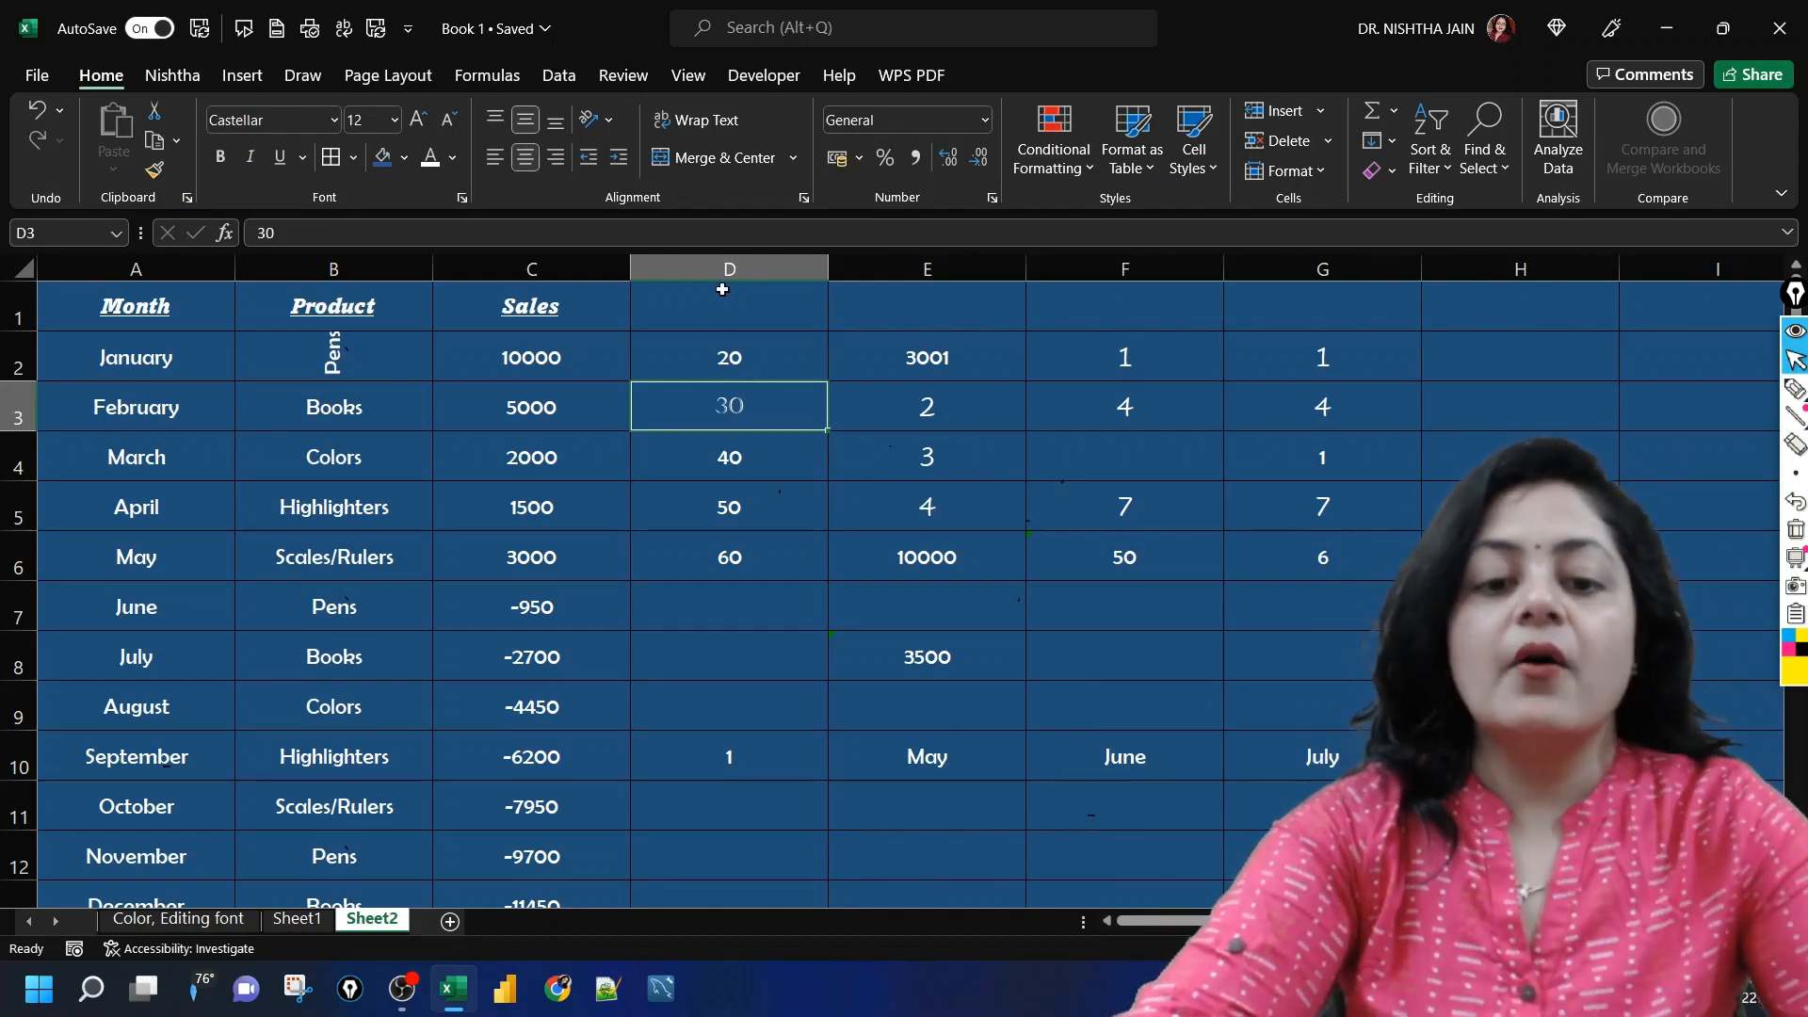
{"action": "left_click", "coordinate": [751, 653]}
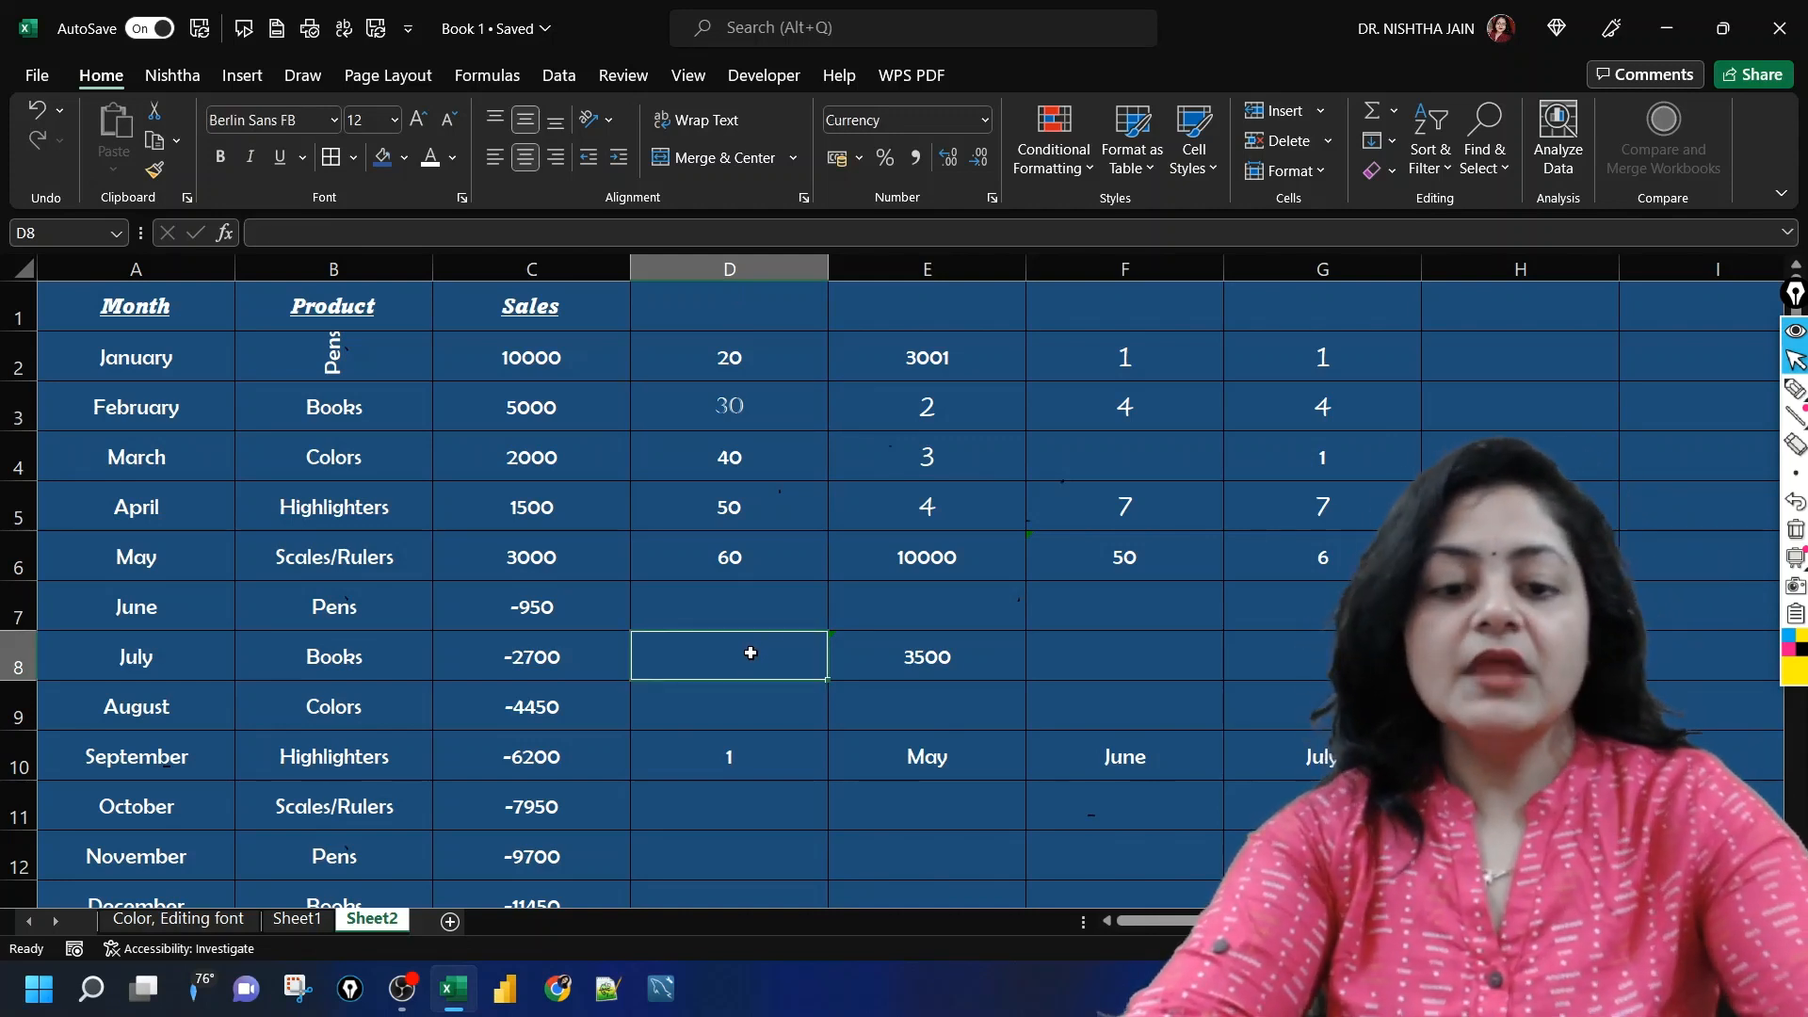
{"action": "key", "text": "ctrl+c"}
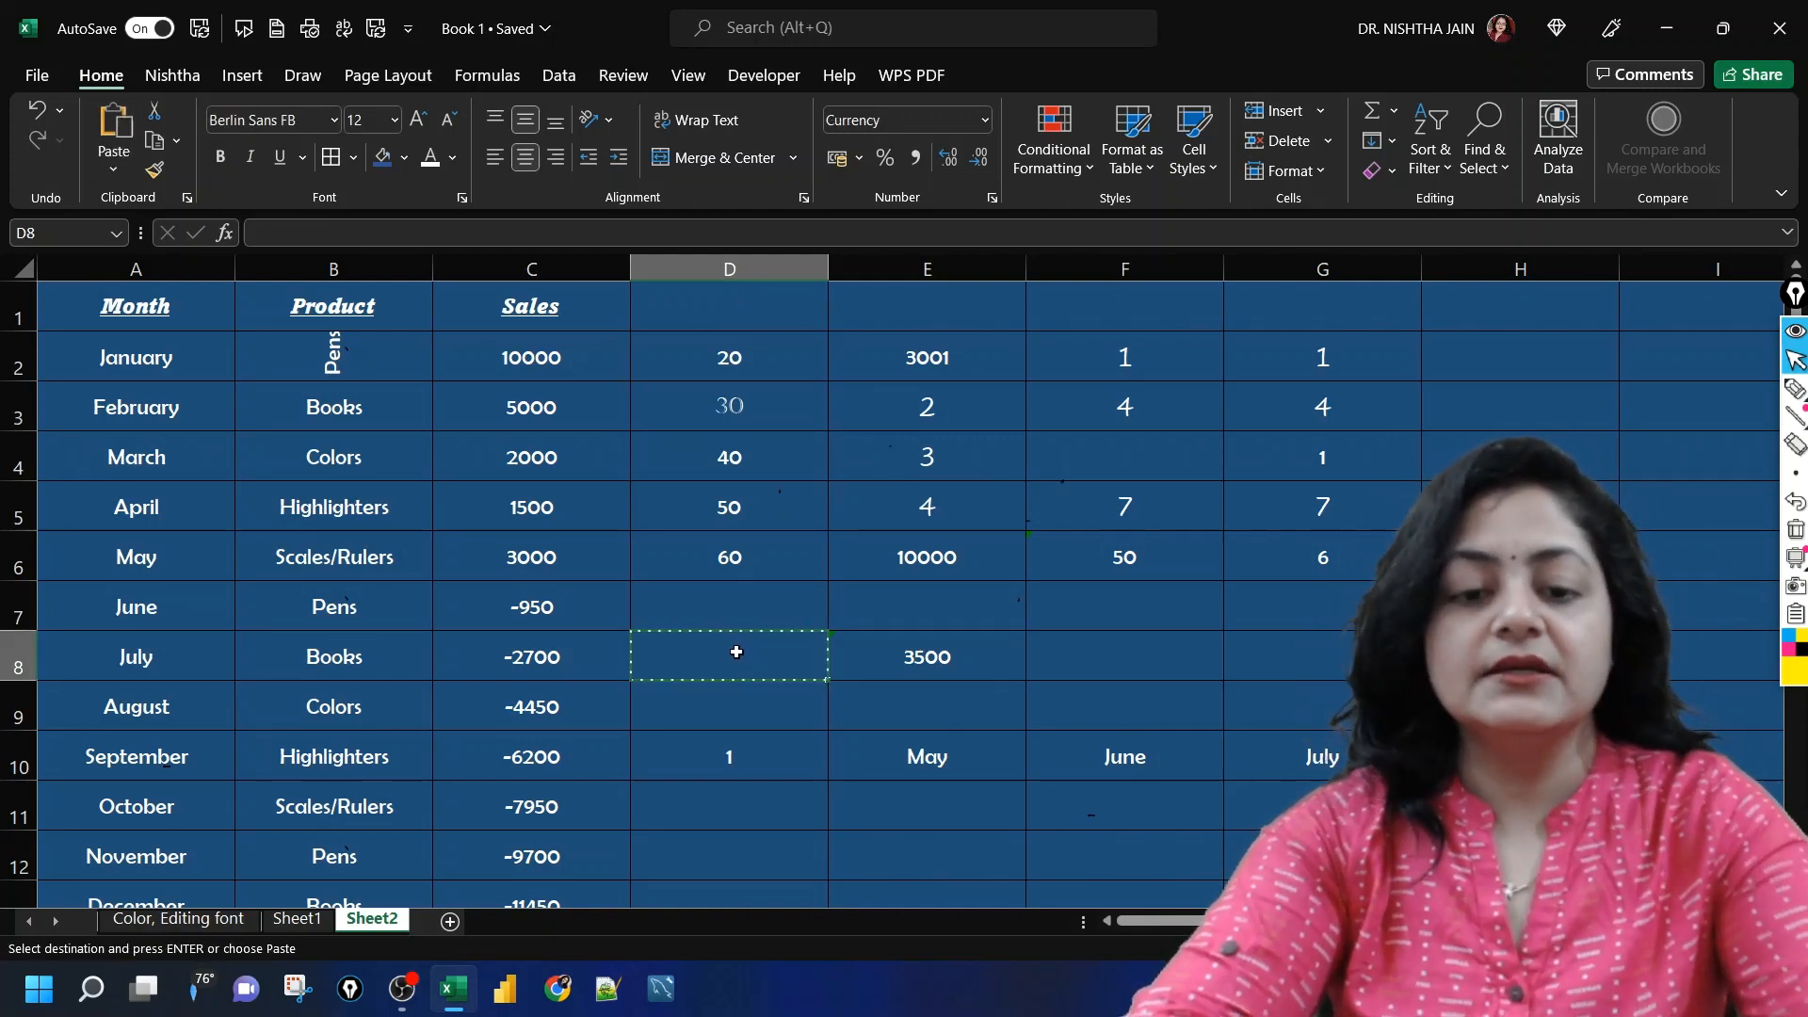
{"action": "left_click", "coordinate": [800, 614]}
{"action": "key", "text": "Right"}
{"action": "key", "text": "Right"}
{"action": "key", "text": "Right"}
{"action": "key", "text": "Right"}
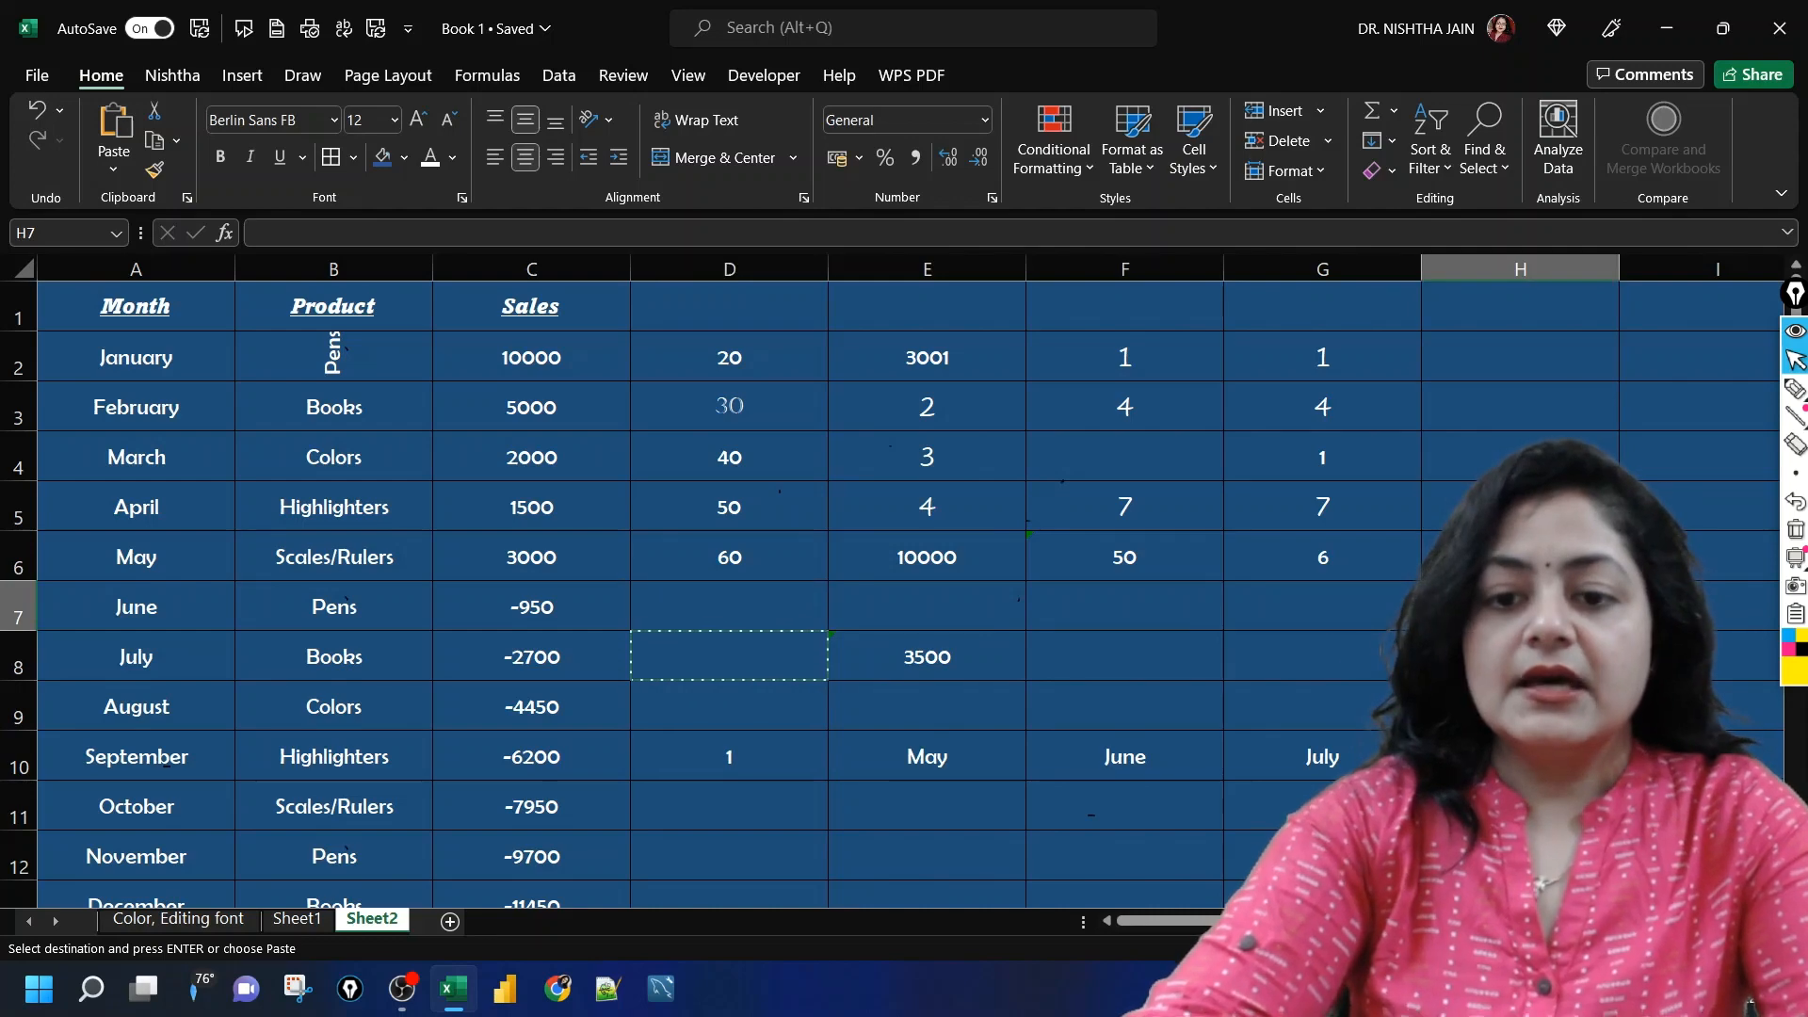
{"action": "scroll", "coordinate": [825, 441], "scroll_direction": "down", "scroll_amount": 3}
{"action": "left_click", "coordinate": [790, 450]}
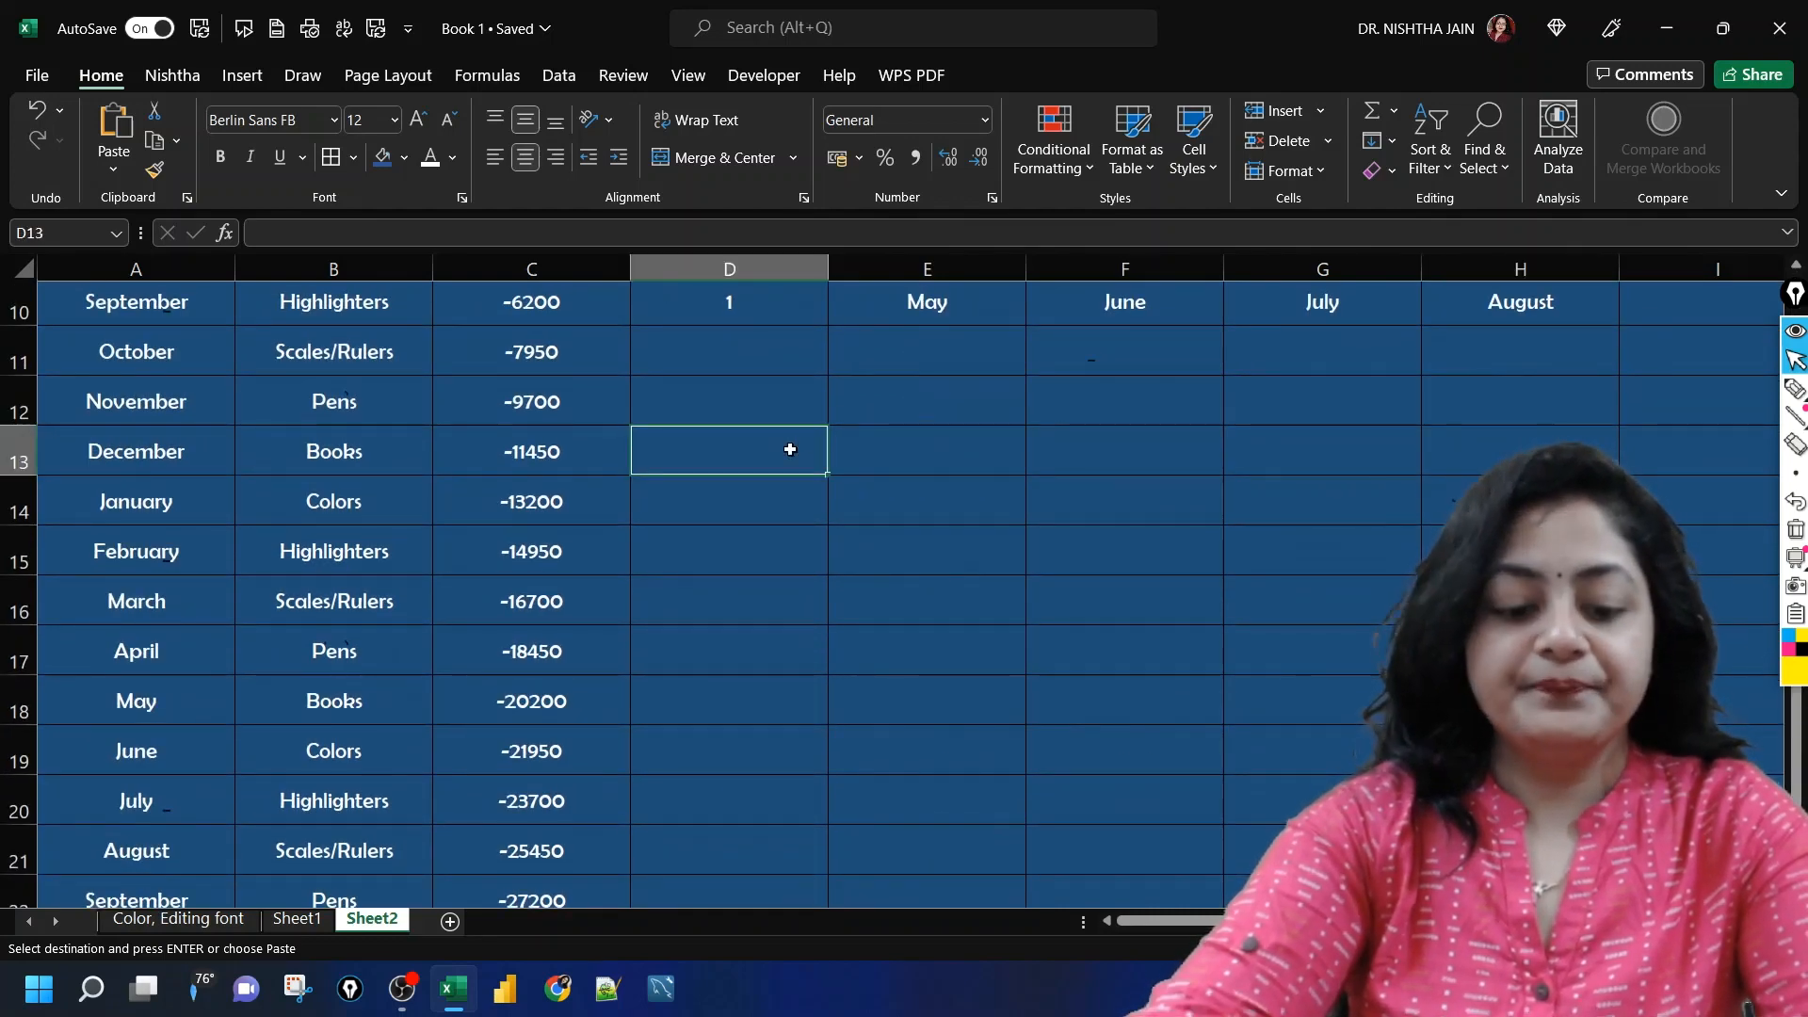
{"action": "key", "text": "ctrl+alt+v"}
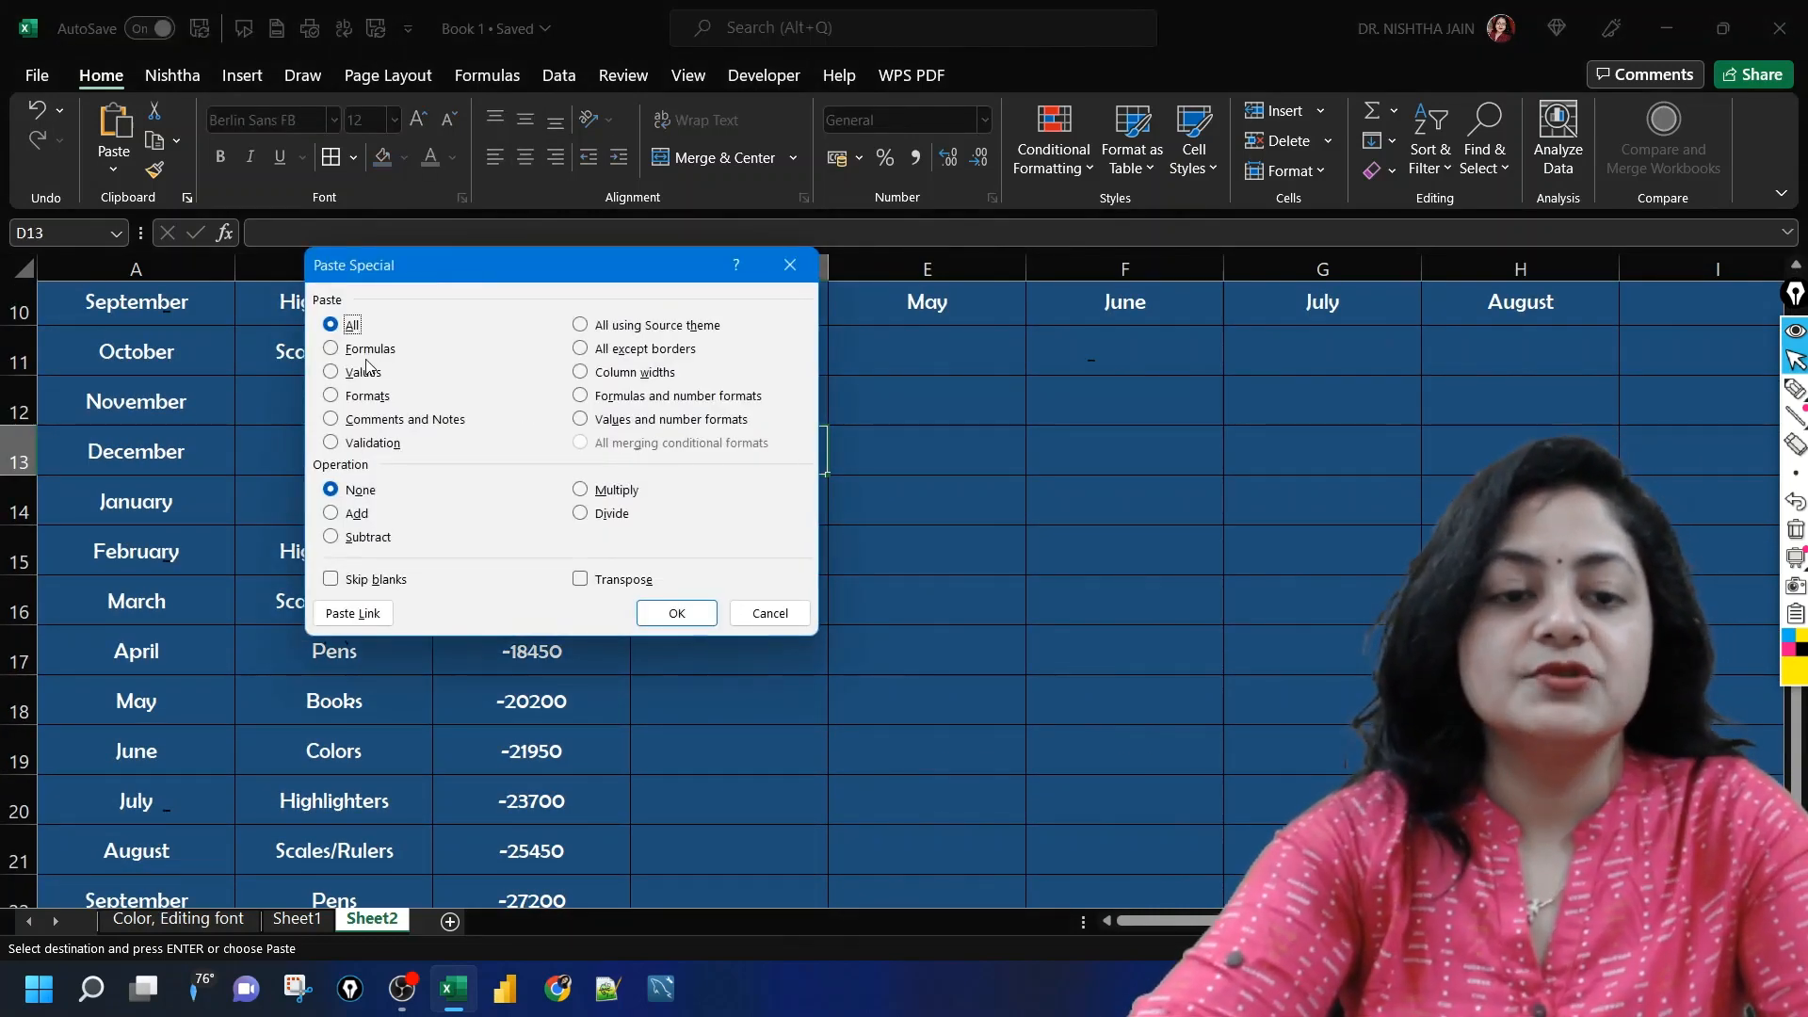
{"action": "left_click", "coordinate": [334, 374]}
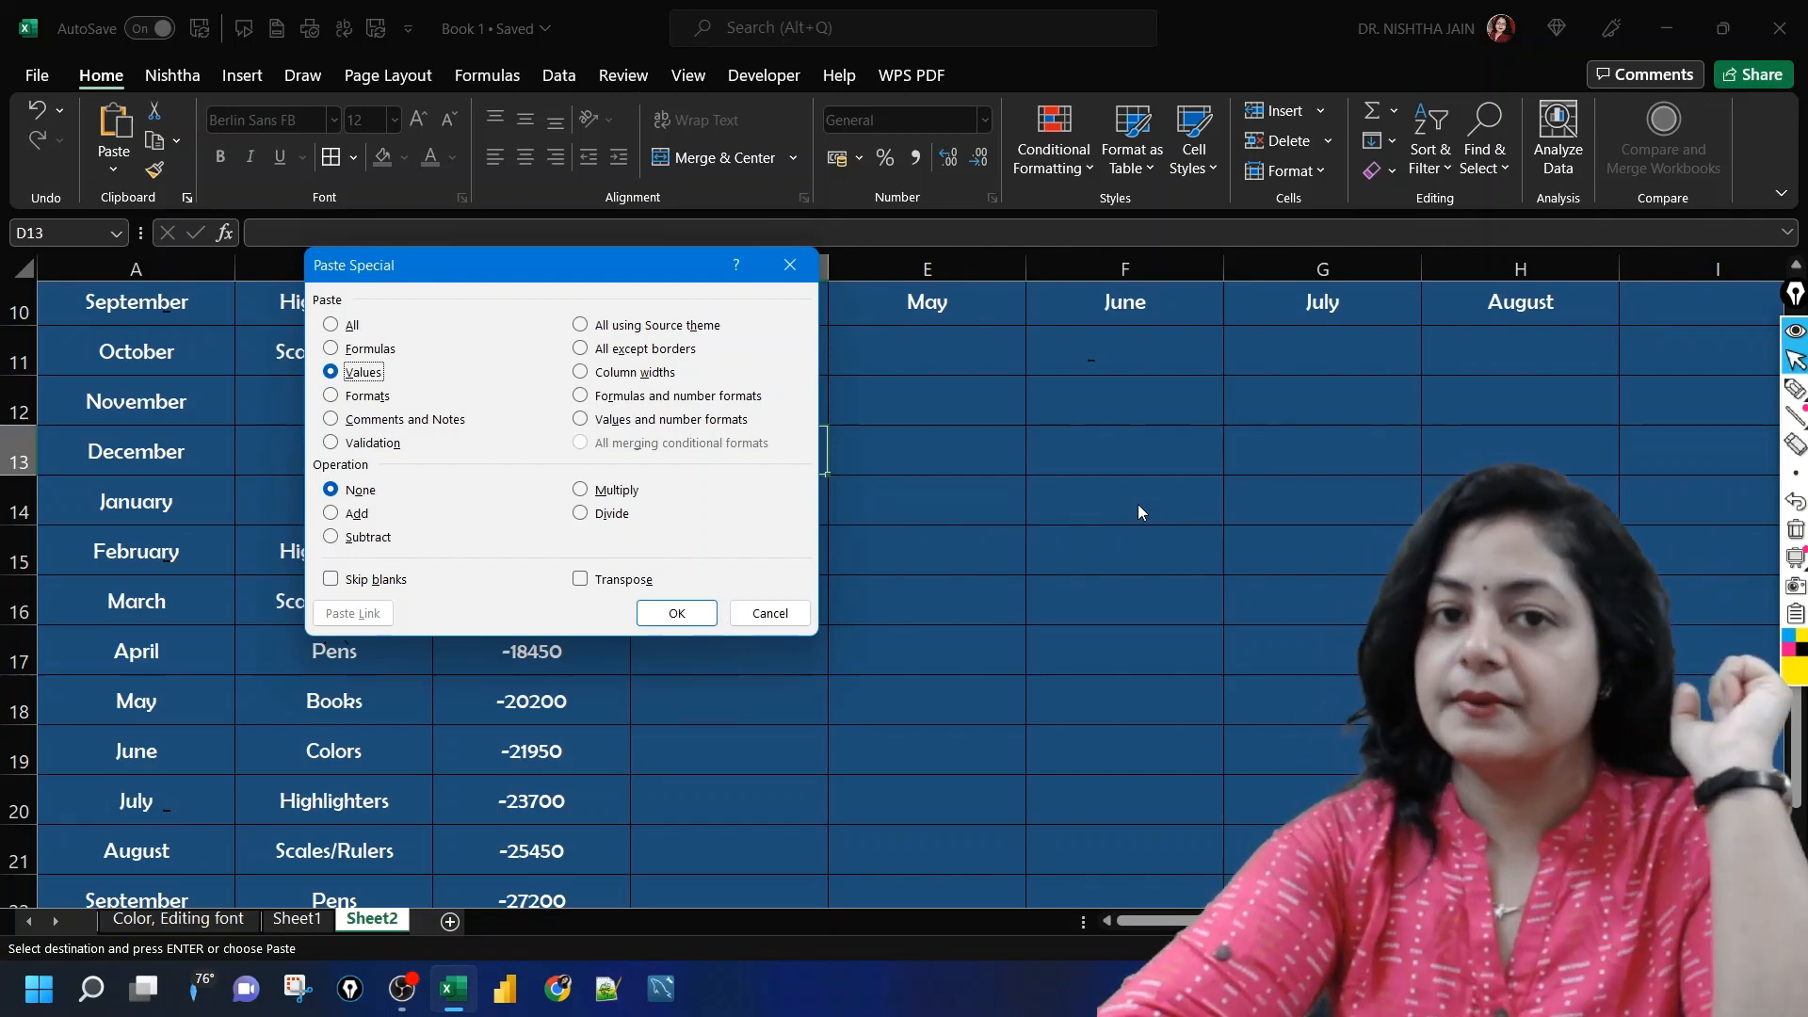
{"action": "left_click", "coordinate": [769, 613]}
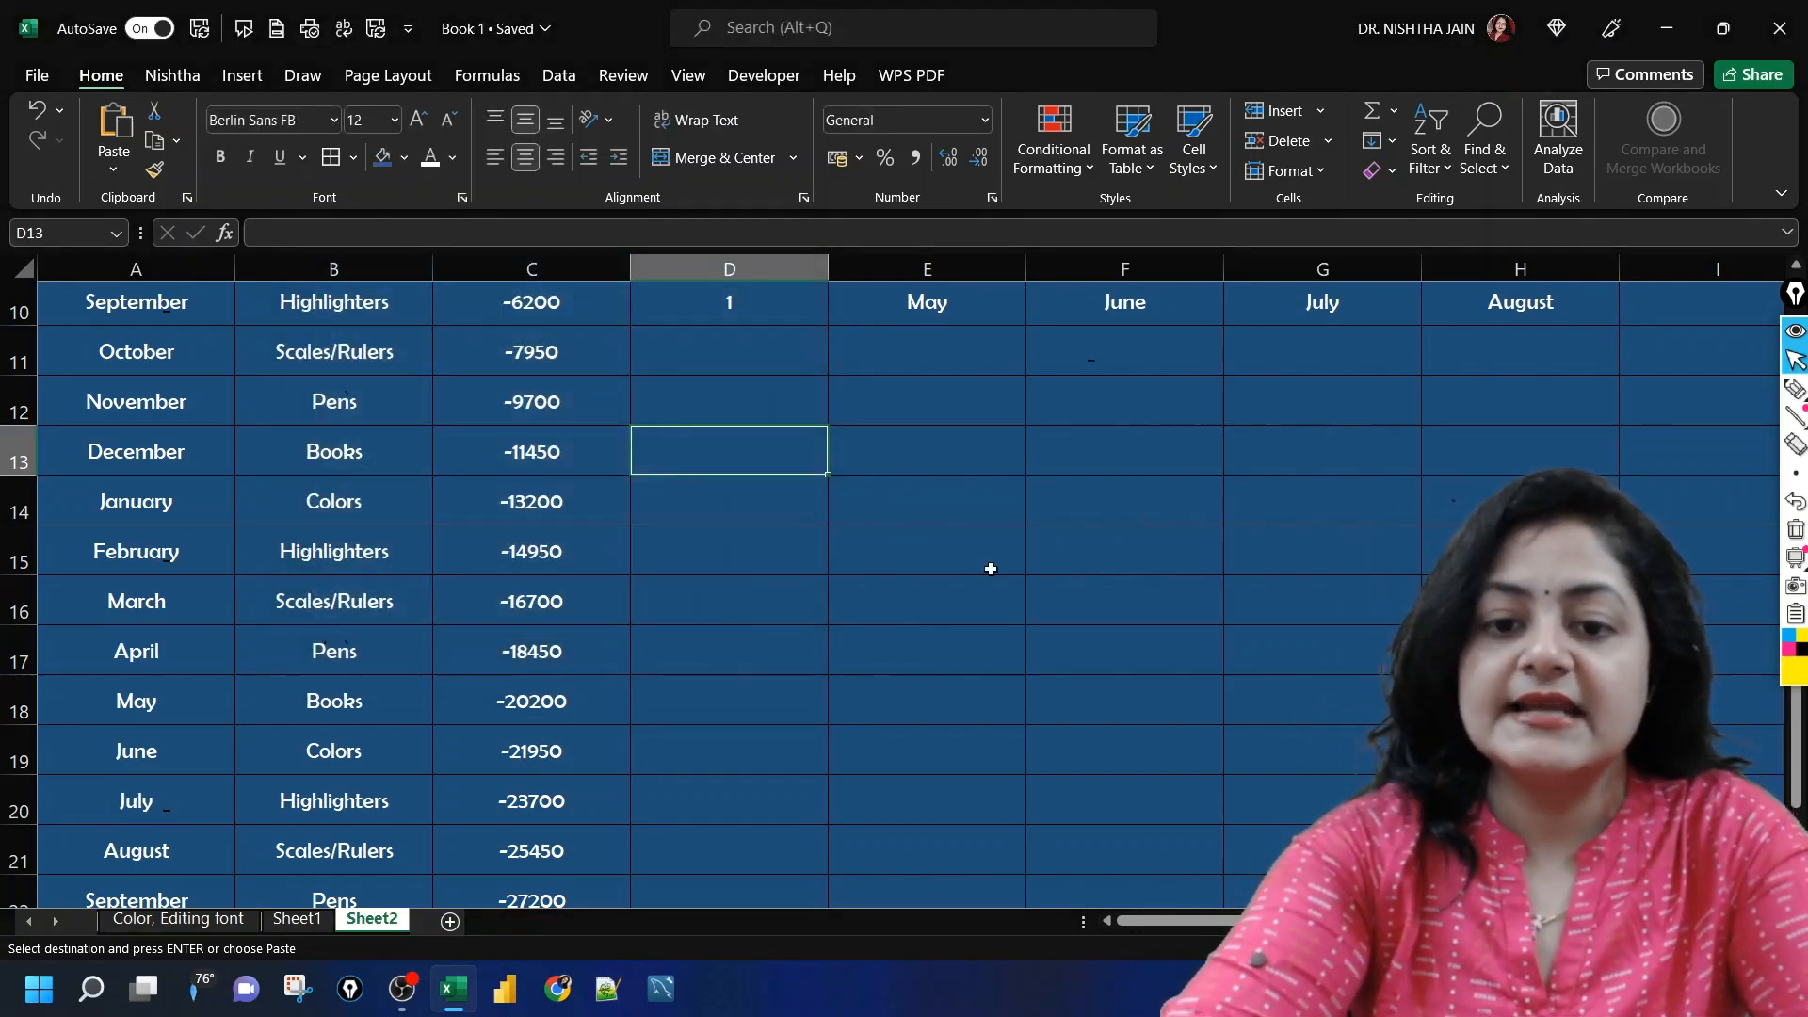
Step: Copy the SUM result in E8 and paste it into D13 using Paste Special with Values
{"action": "scroll", "coordinate": [991, 567], "scroll_direction": "up", "scroll_amount": 3}
{"action": "left_click", "coordinate": [924, 585]}
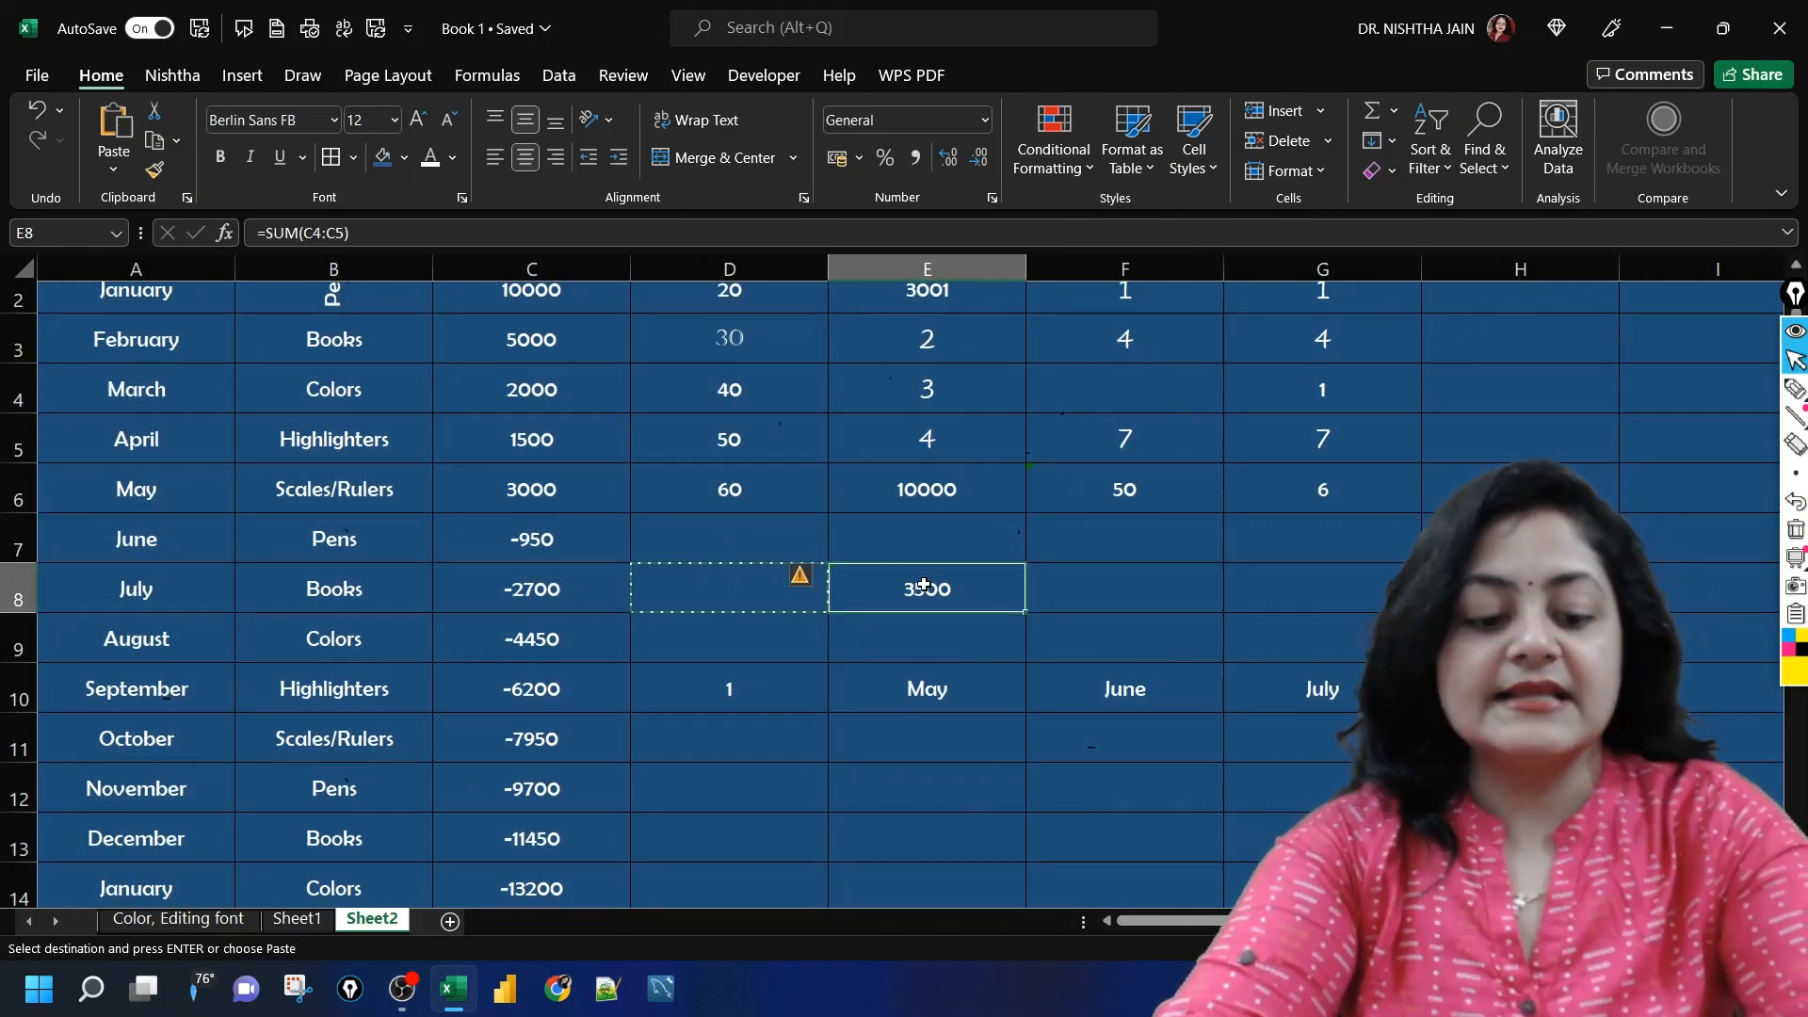
{"action": "key", "text": "ctrl+c"}
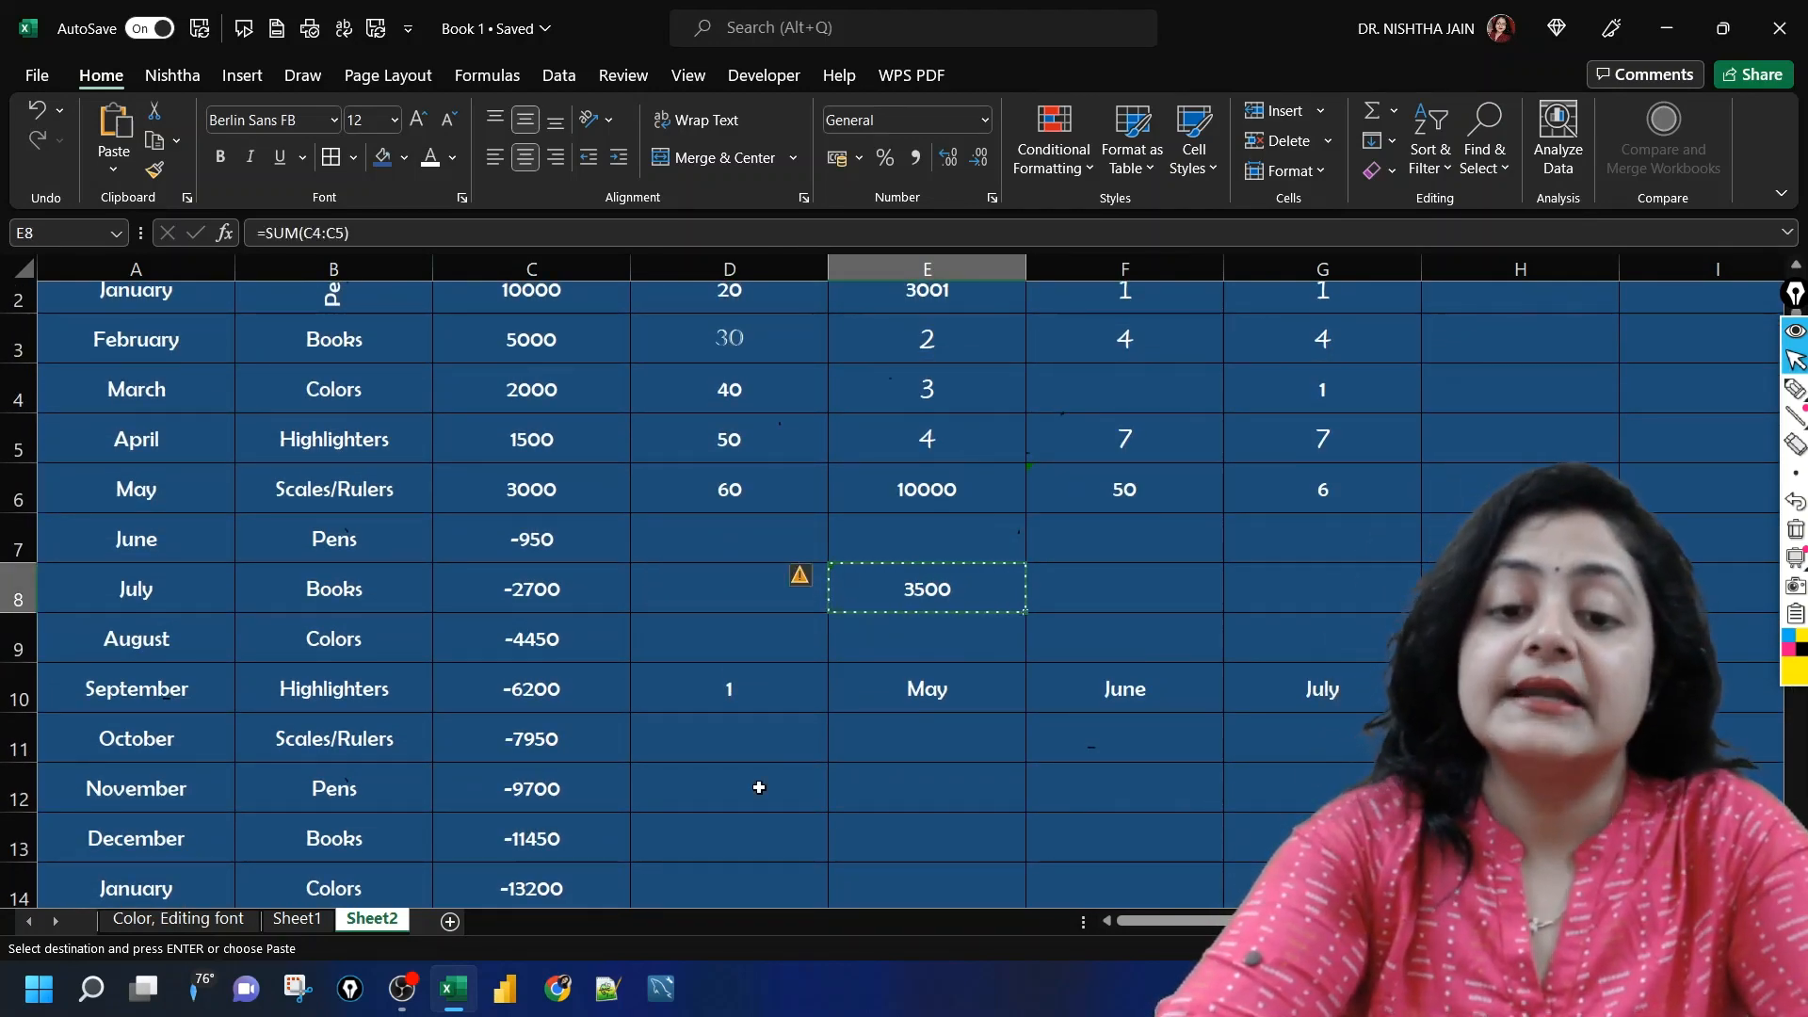
{"action": "scroll", "coordinate": [759, 787], "scroll_direction": "down", "scroll_amount": 2}
{"action": "scroll", "coordinate": [754, 779], "scroll_direction": "up", "scroll_amount": 1}
{"action": "left_click", "coordinate": [749, 576]}
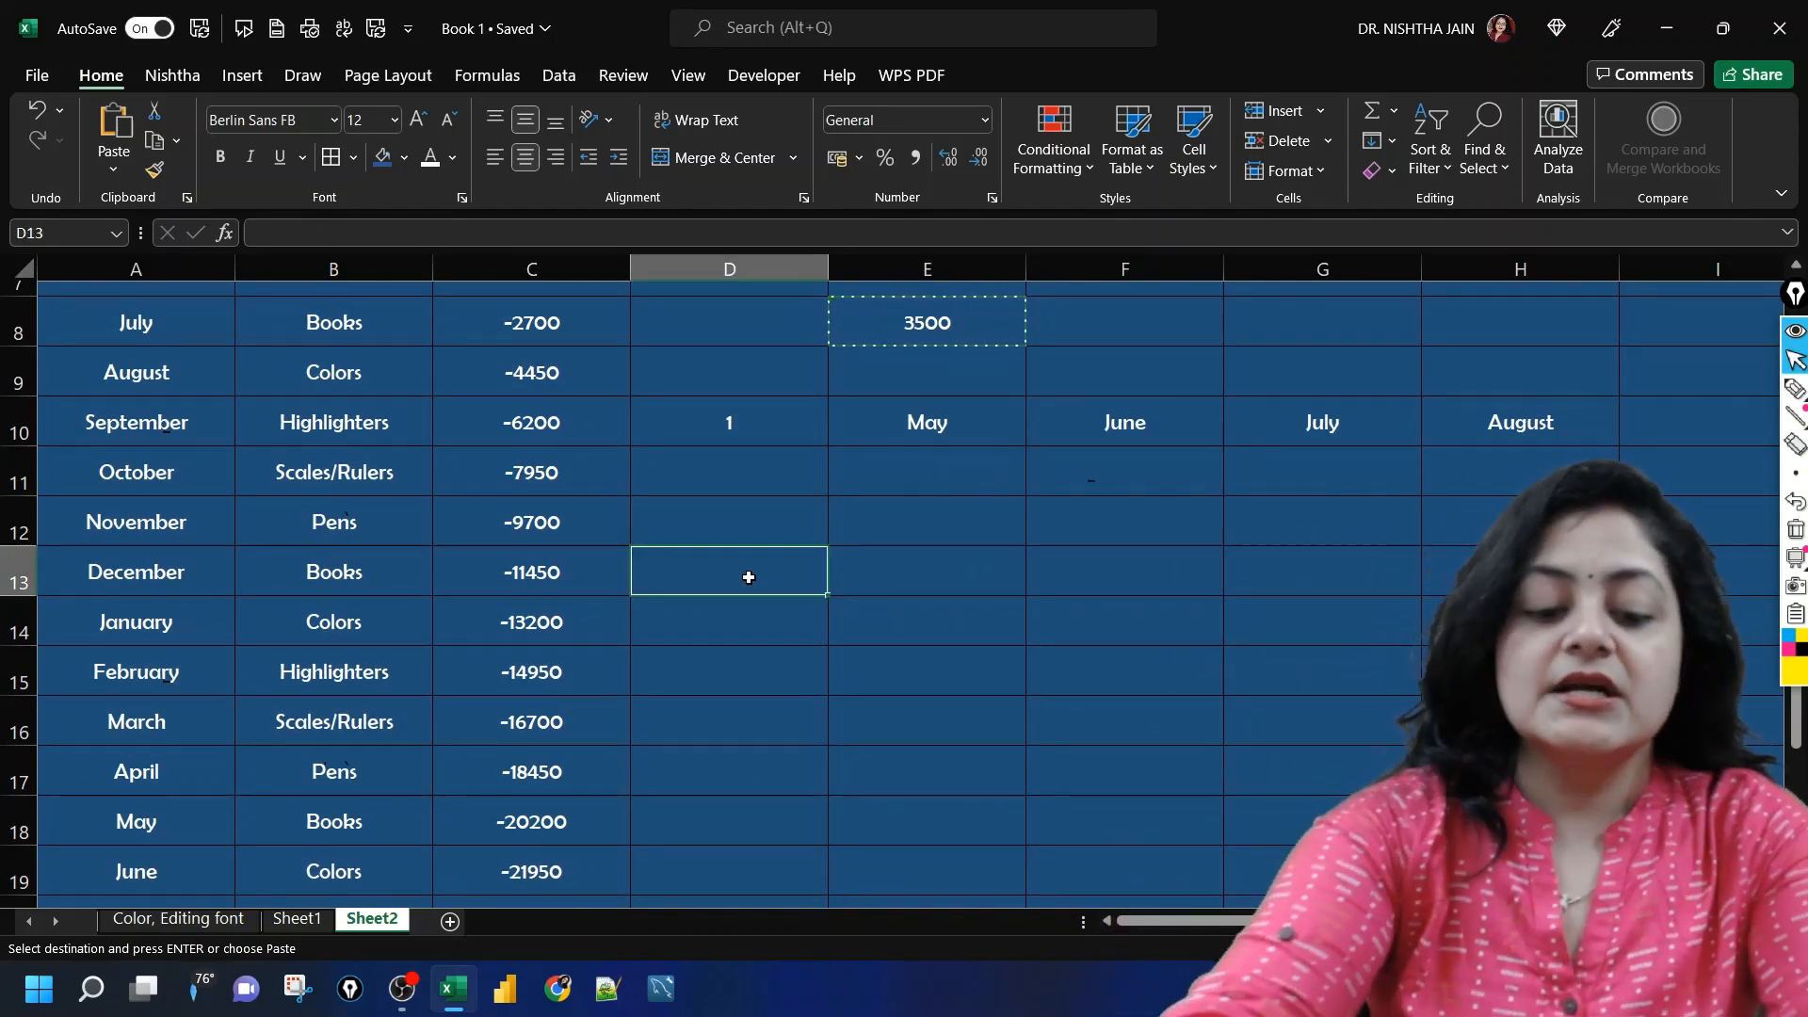
{"action": "key", "text": "ctrl+alt+v"}
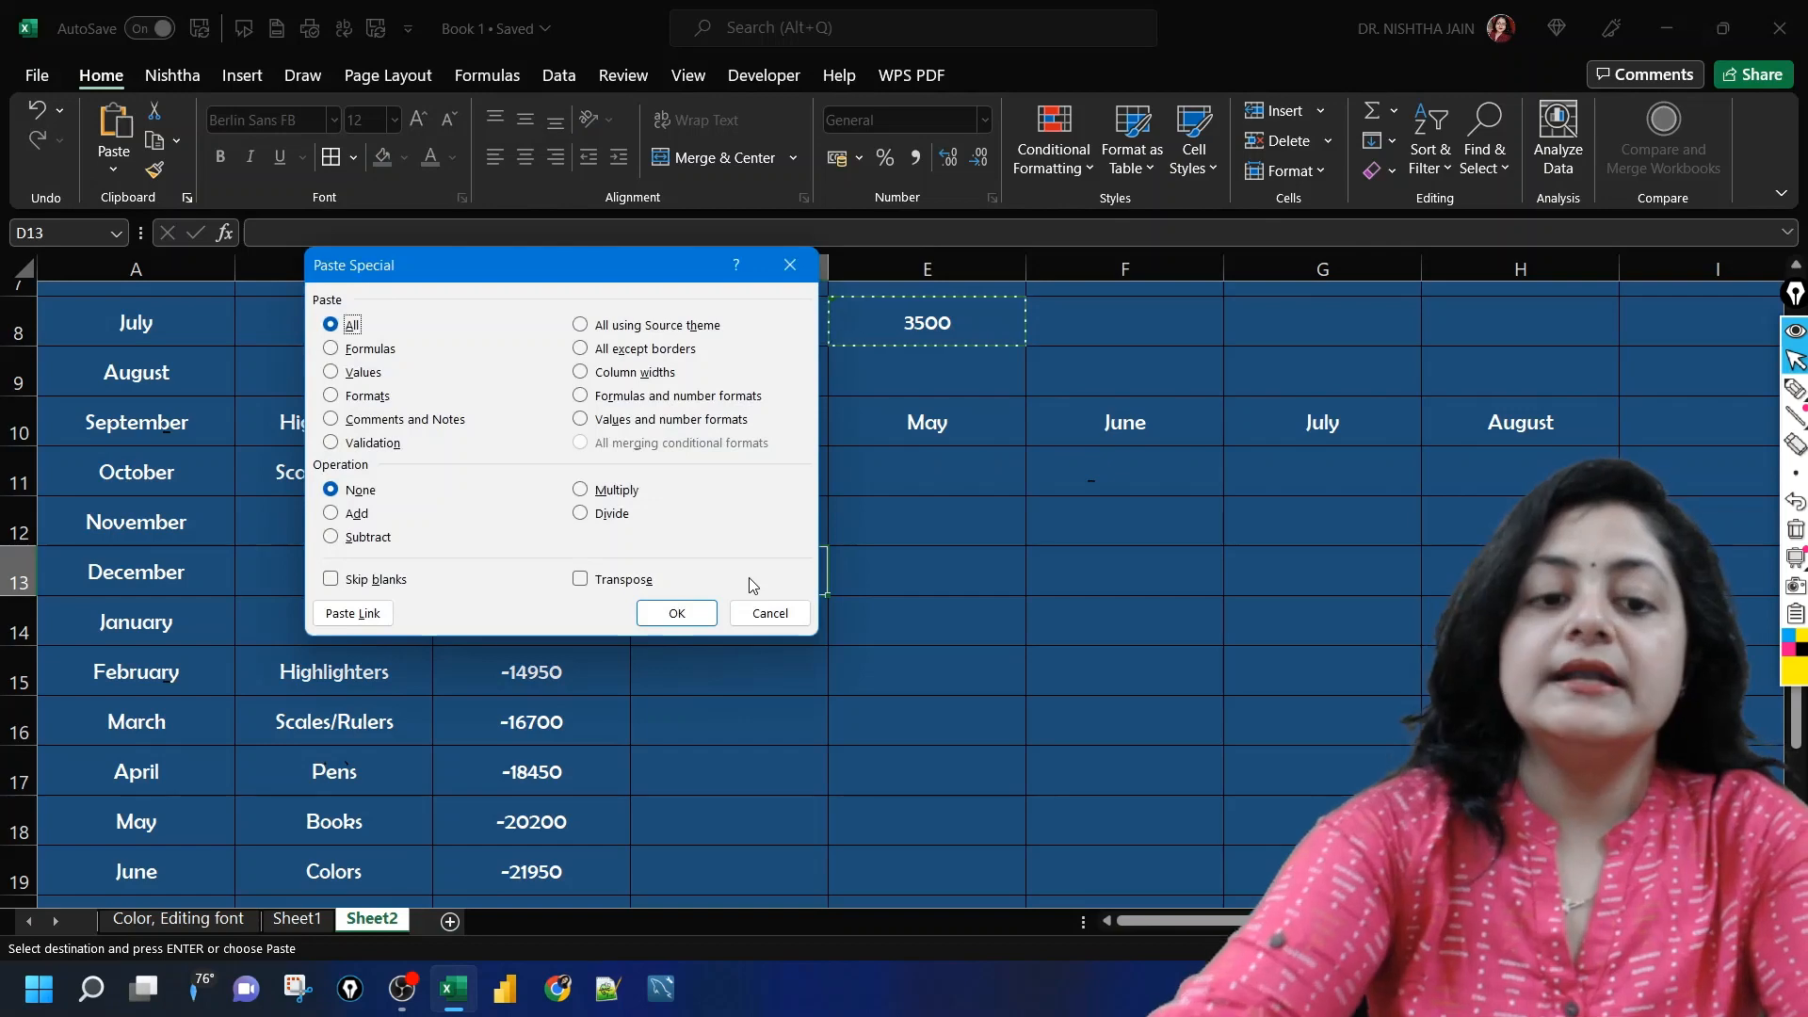
{"action": "left_click", "coordinate": [332, 371]}
{"action": "left_click", "coordinate": [656, 613]}
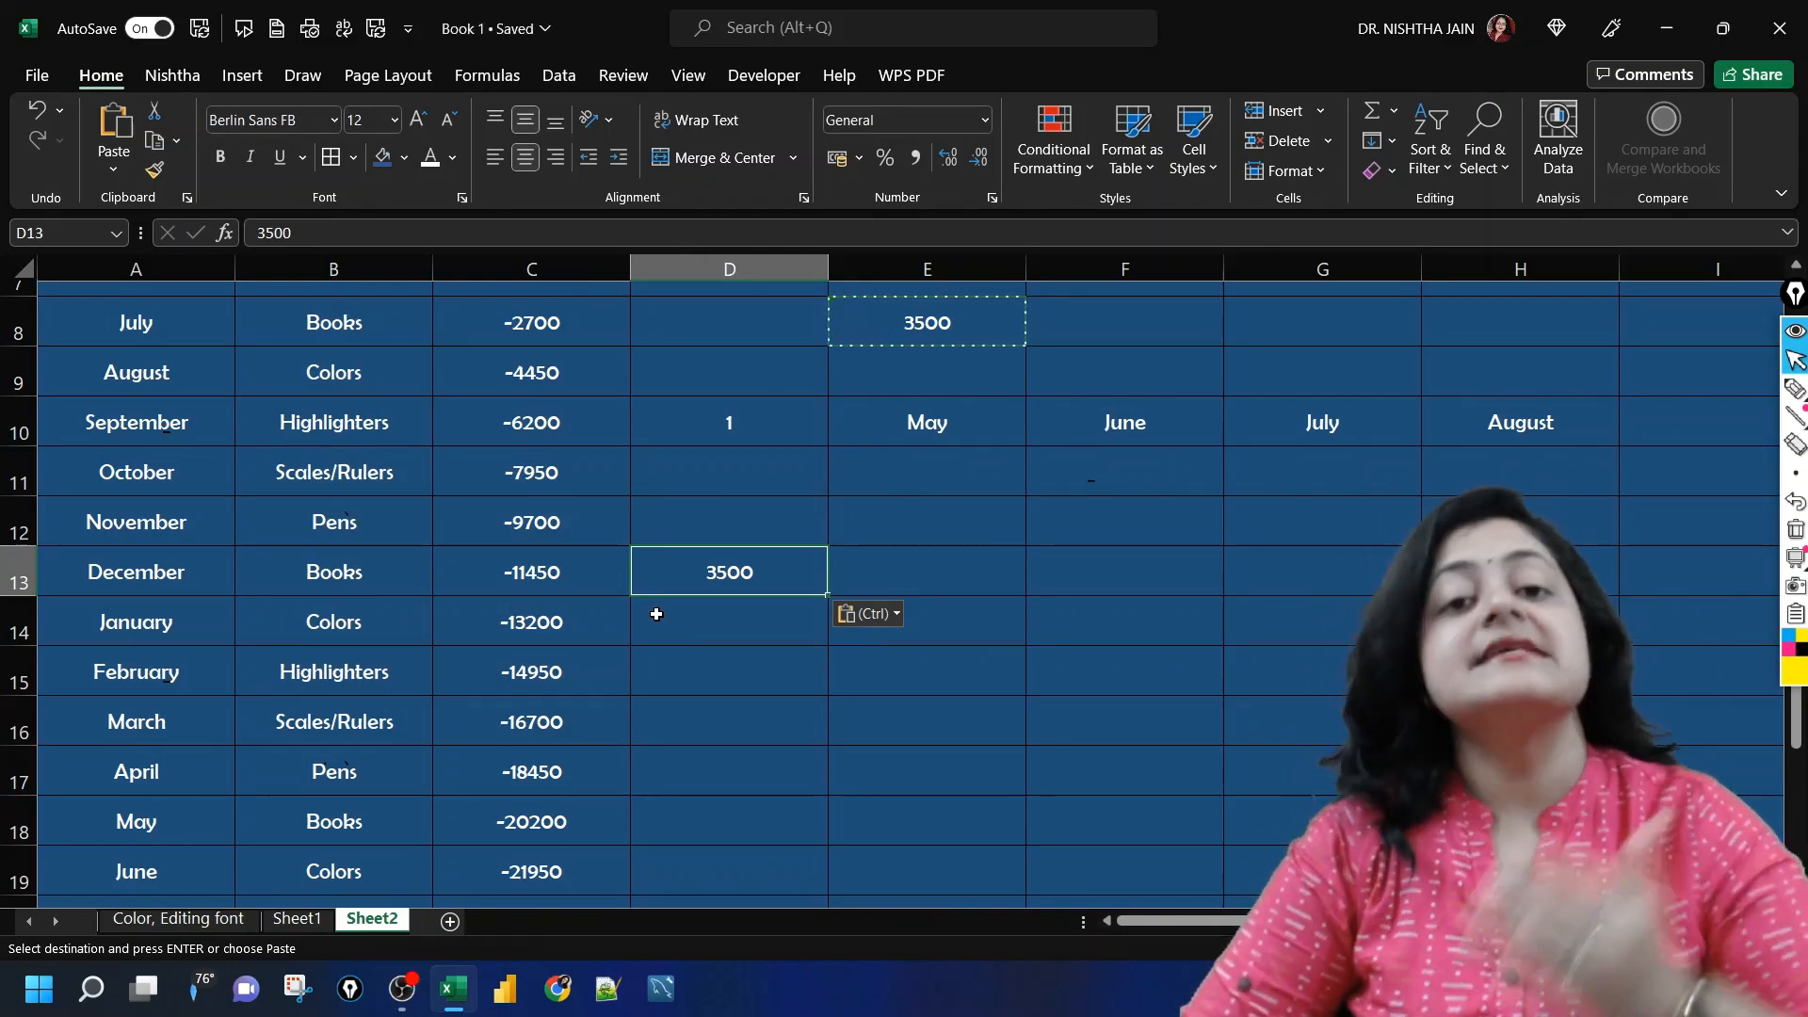
Step: Paste only the formatting of the copied cell E8 into E12 using Paste Special with Formats
{"action": "left_click", "coordinate": [921, 508]}
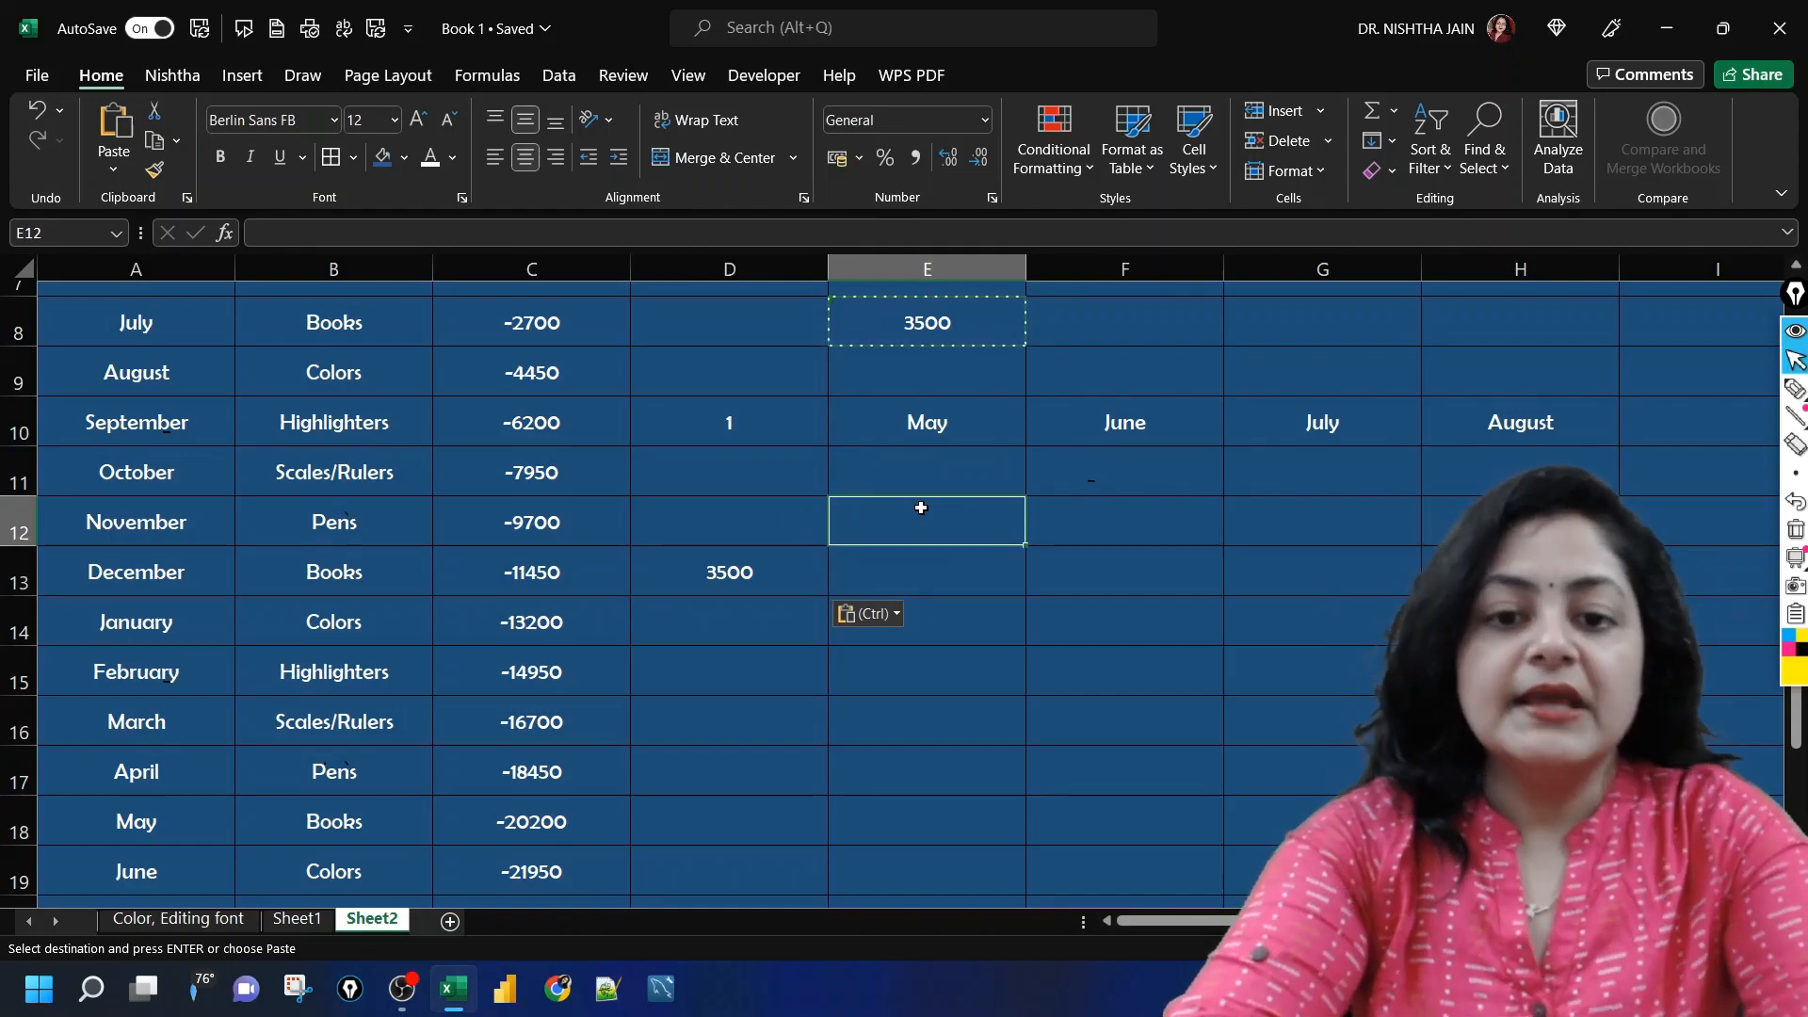
{"action": "key", "text": "ctrl+alt+v"}
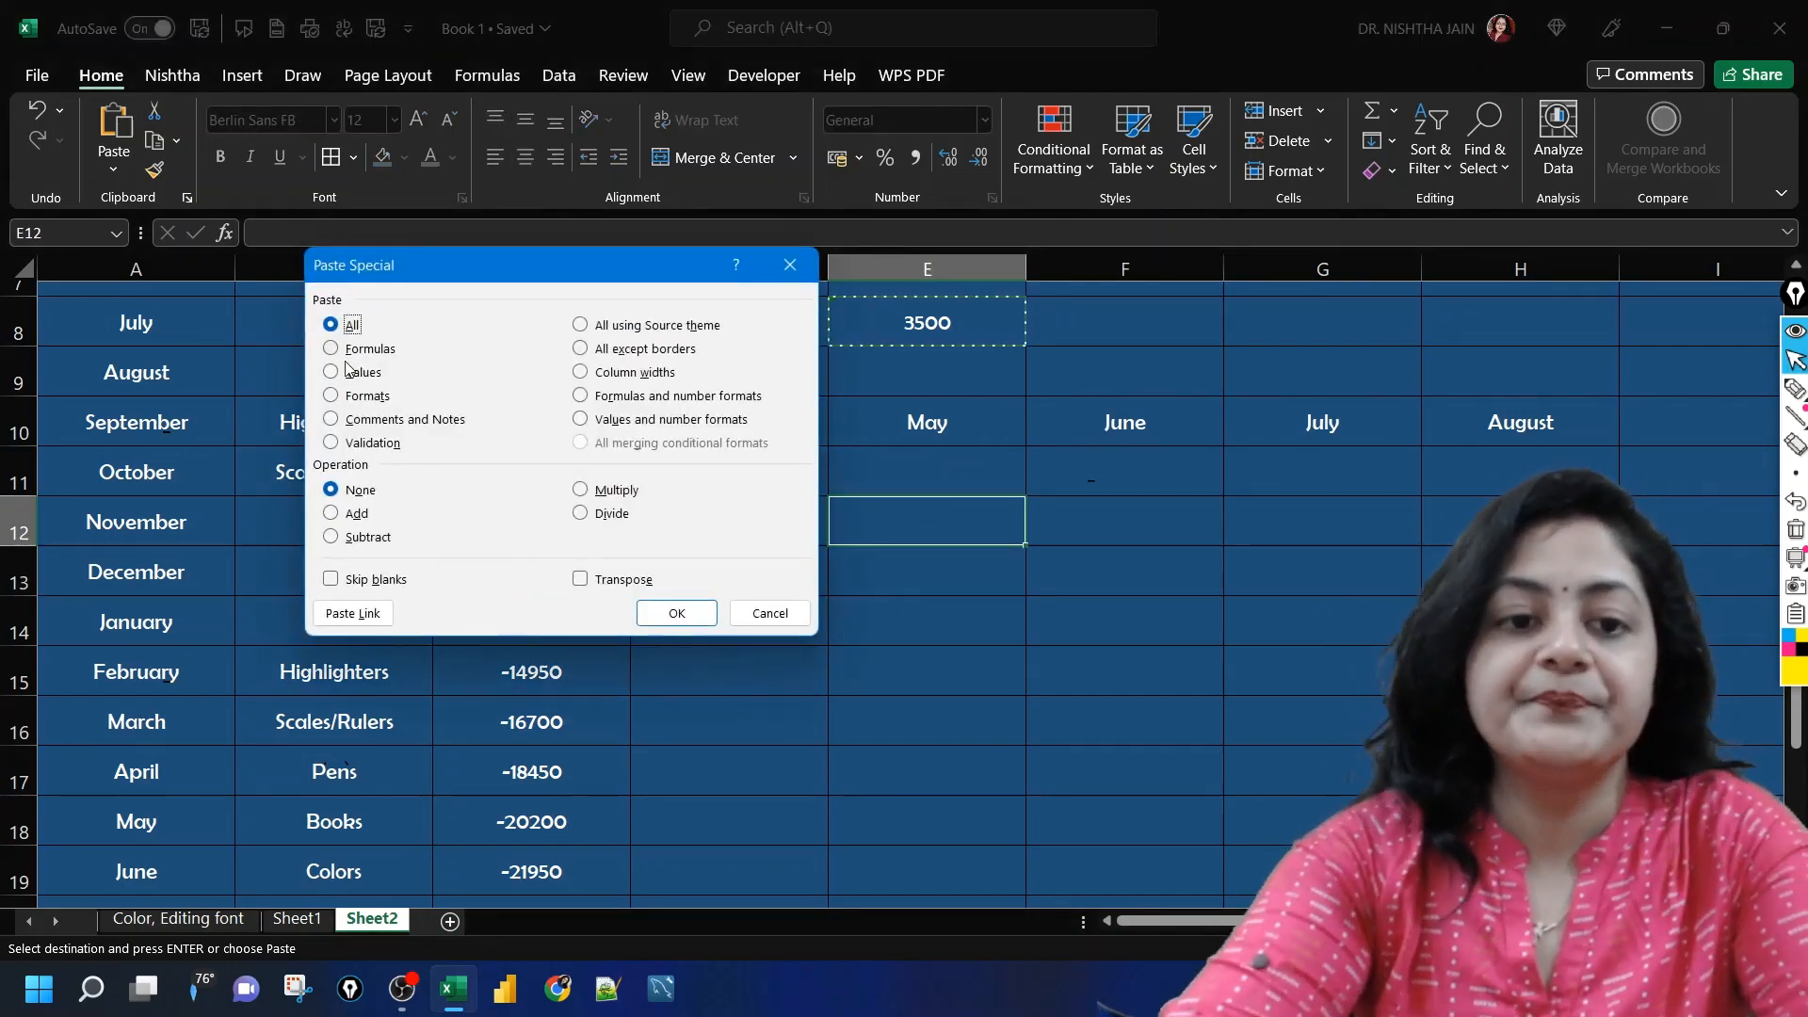
{"action": "left_click", "coordinate": [349, 400]}
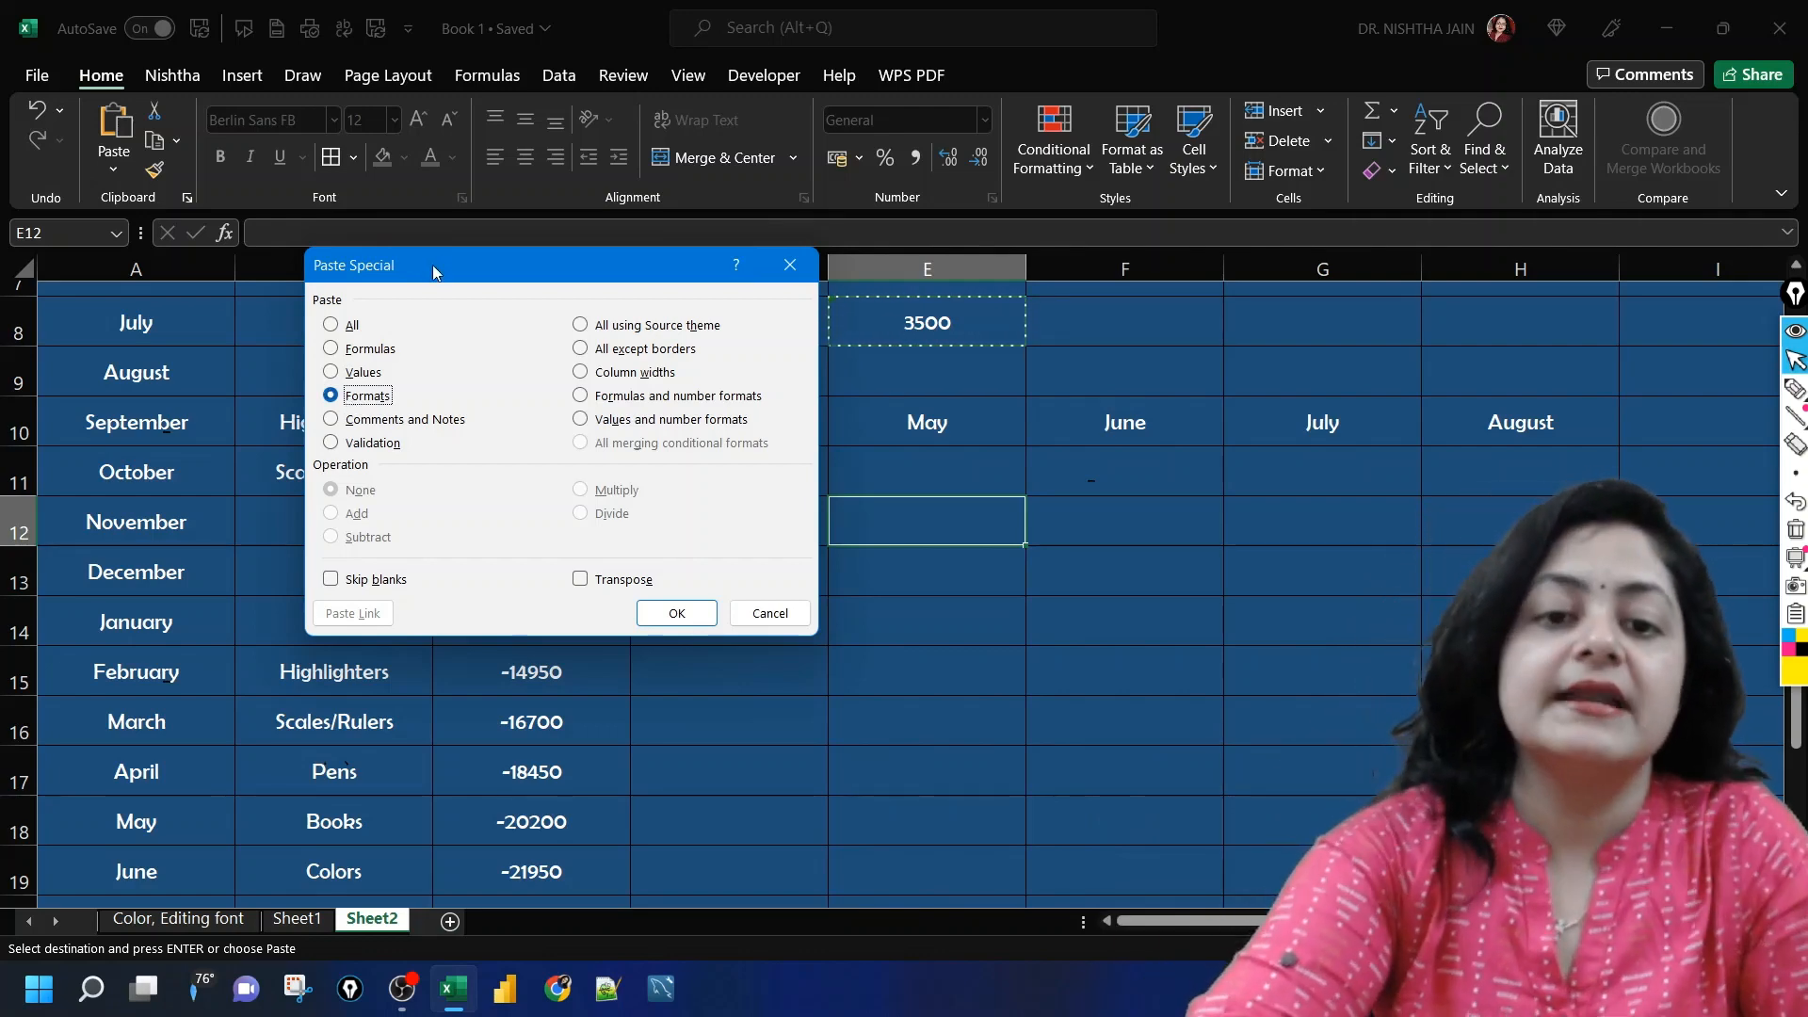
{"action": "left_click", "coordinate": [677, 613]}
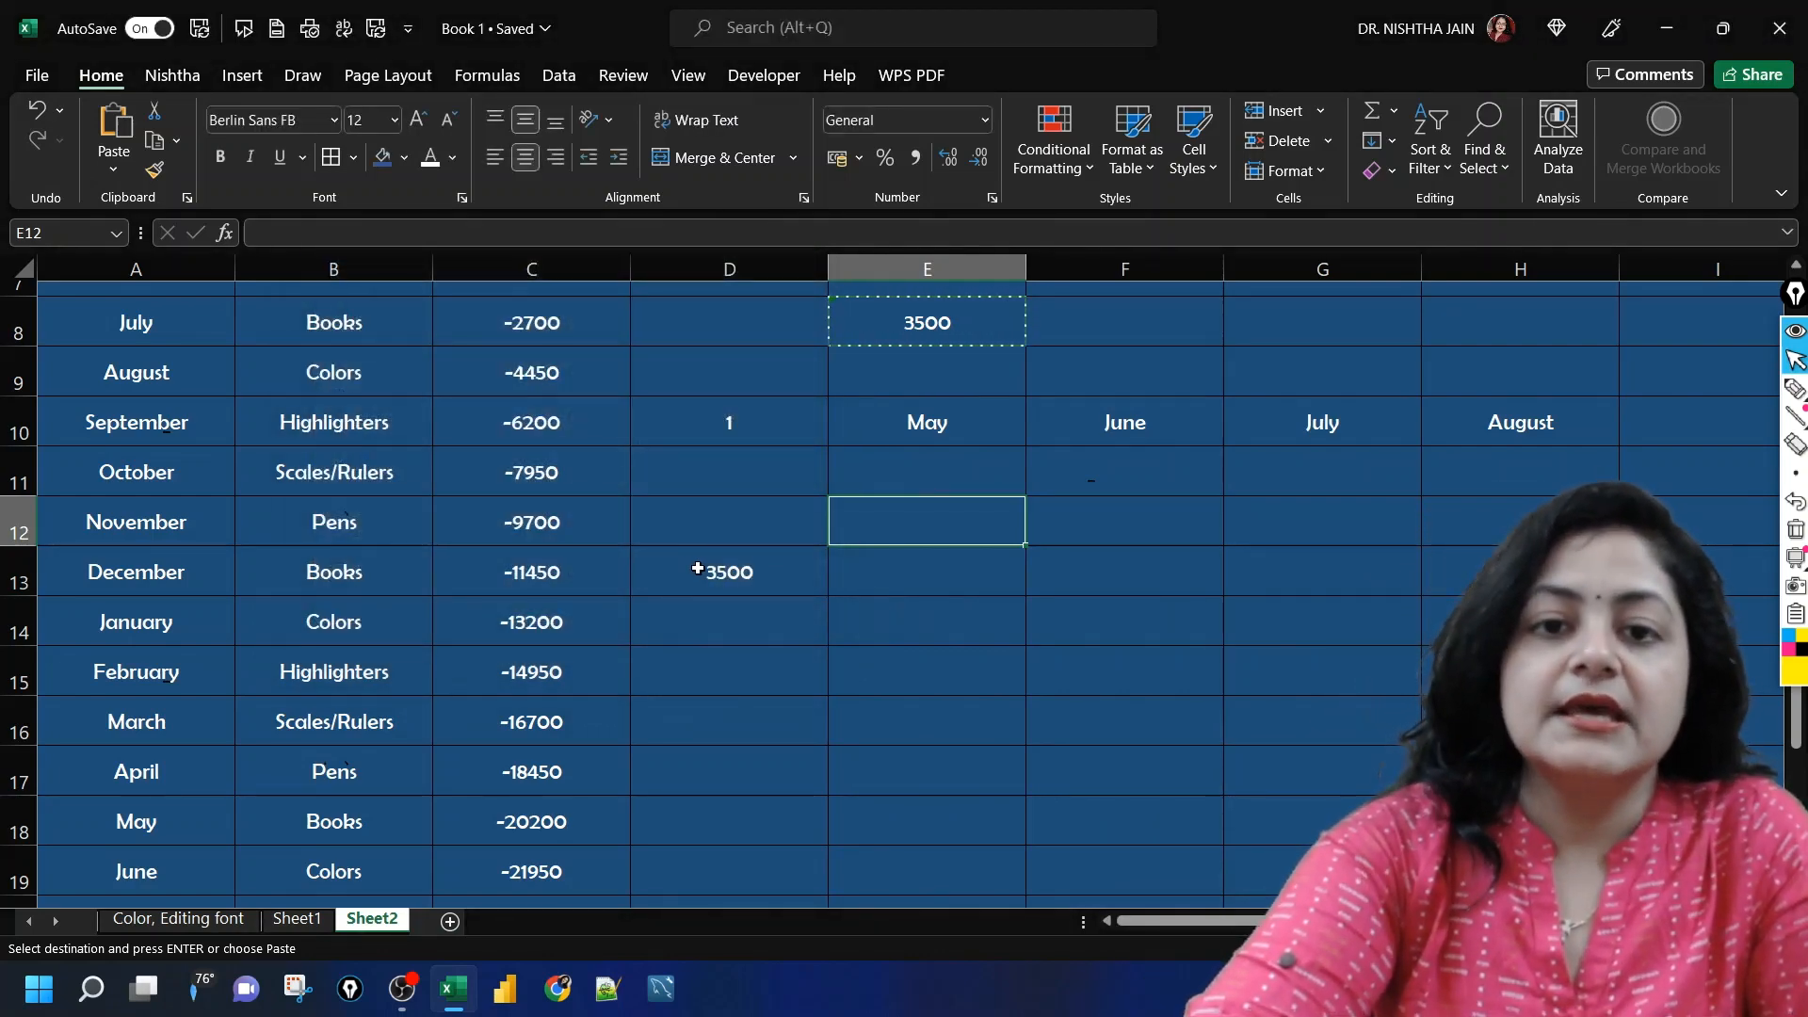
Step: Apply the Currency number format to cell D13
{"action": "left_click", "coordinate": [698, 569]}
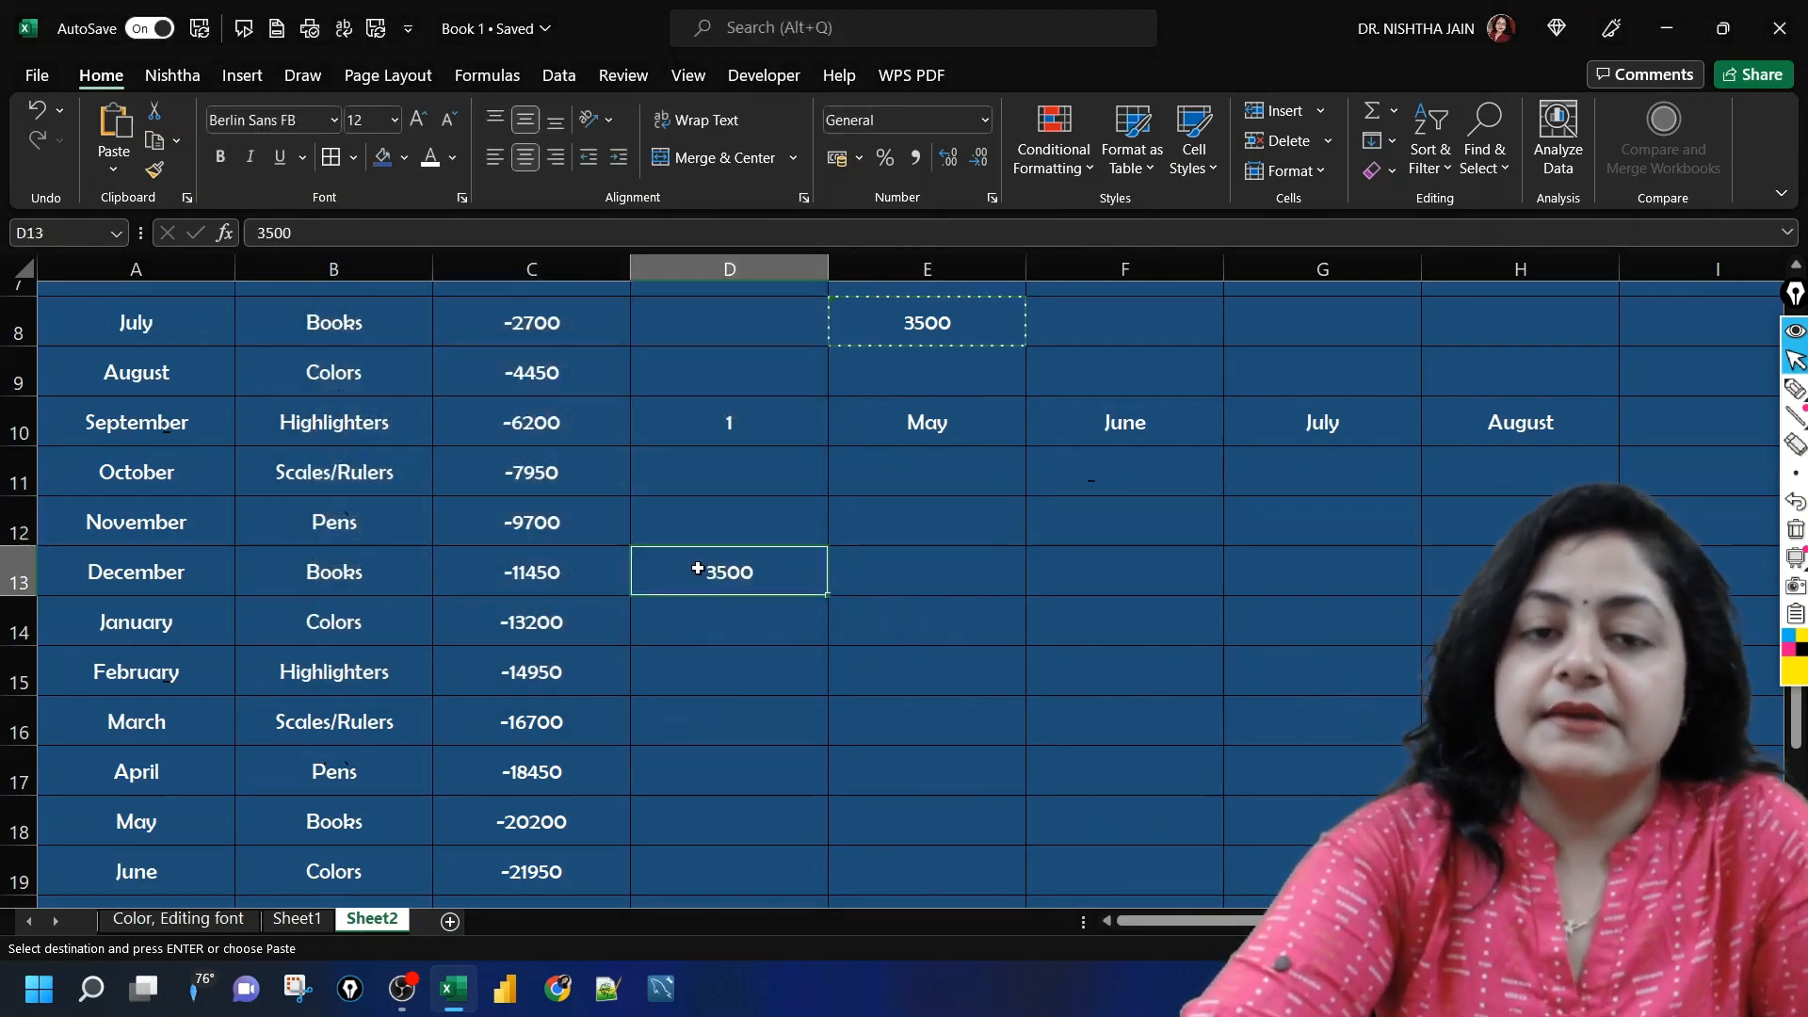
{"action": "left_click", "coordinate": [989, 119]}
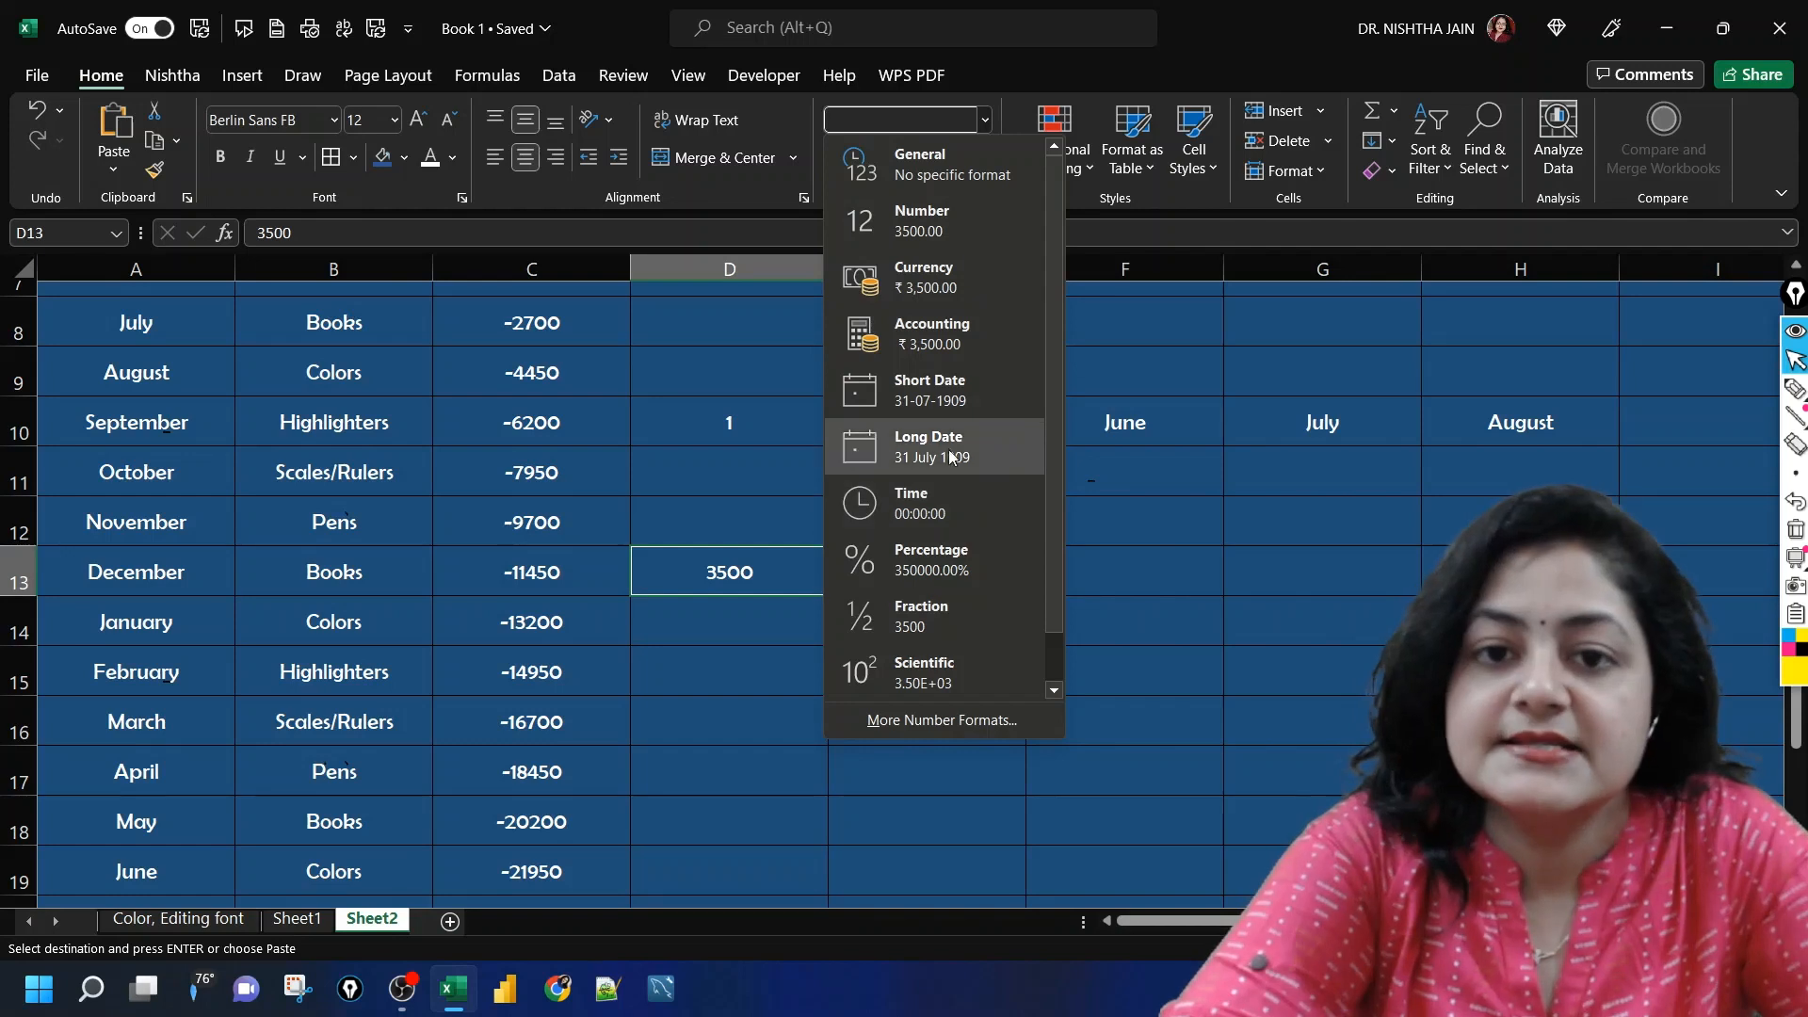
{"action": "left_click", "coordinate": [712, 614]}
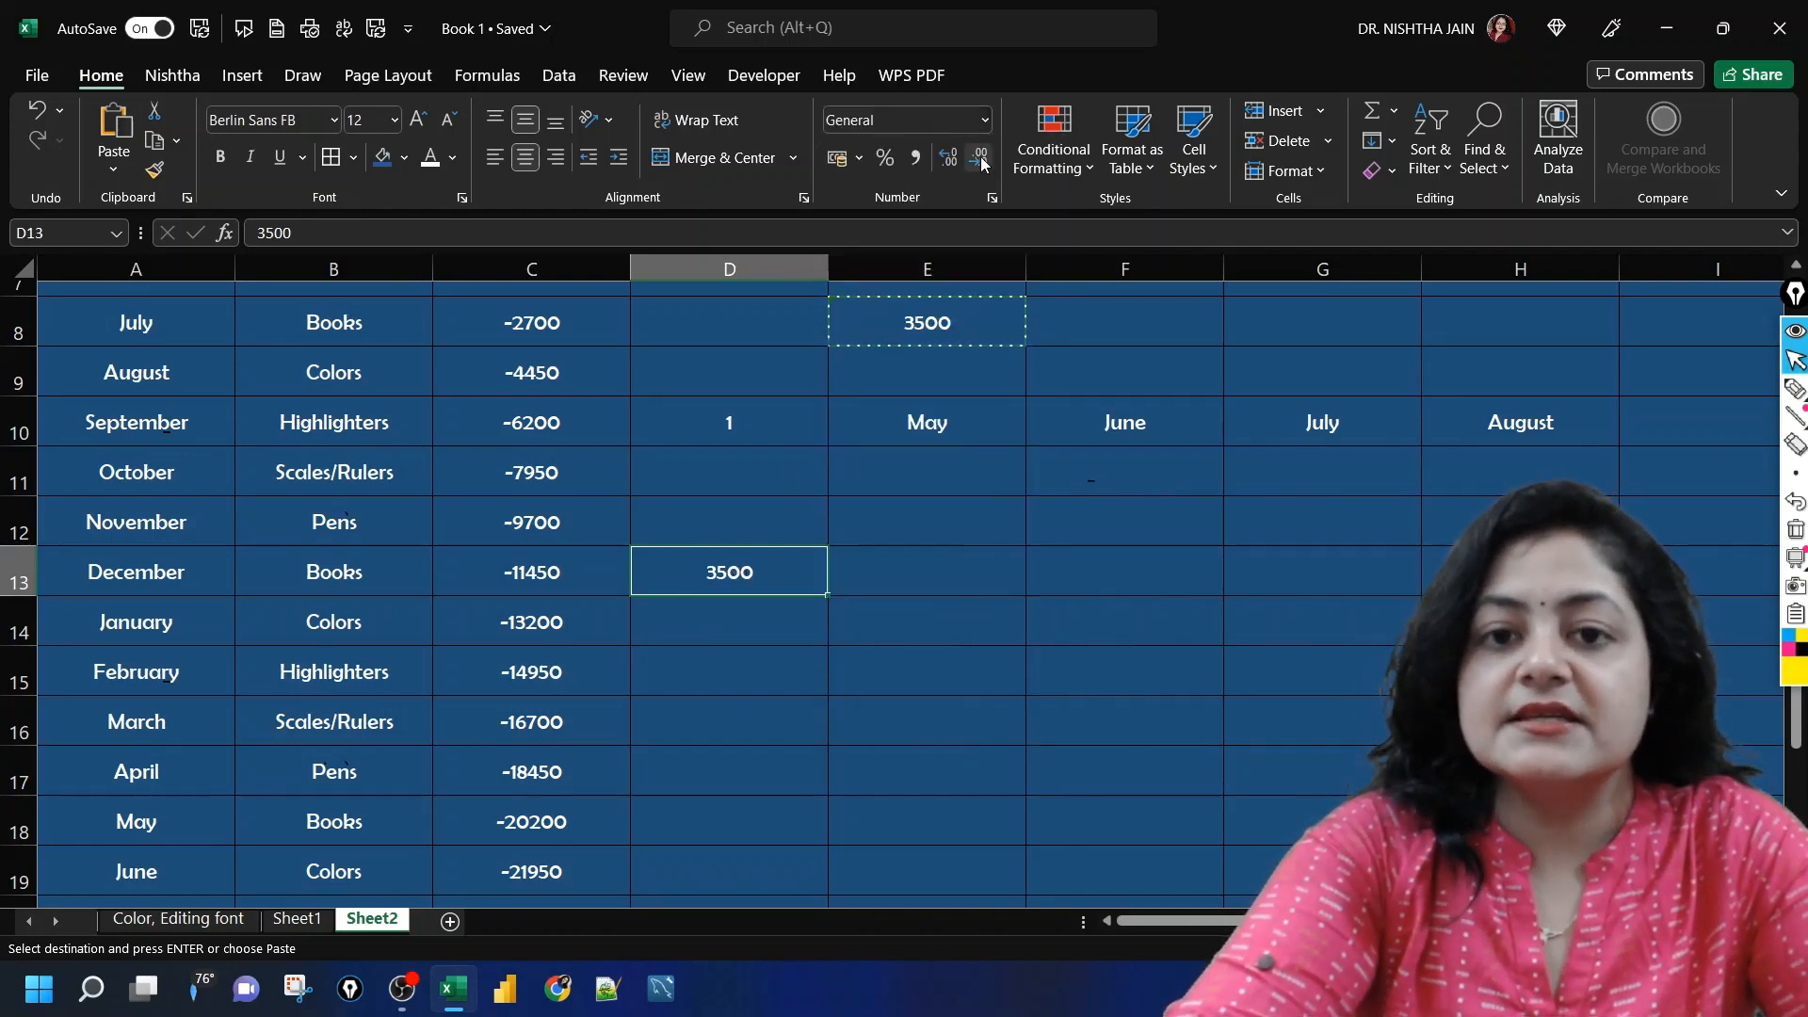
{"action": "left_click", "coordinate": [985, 123]}
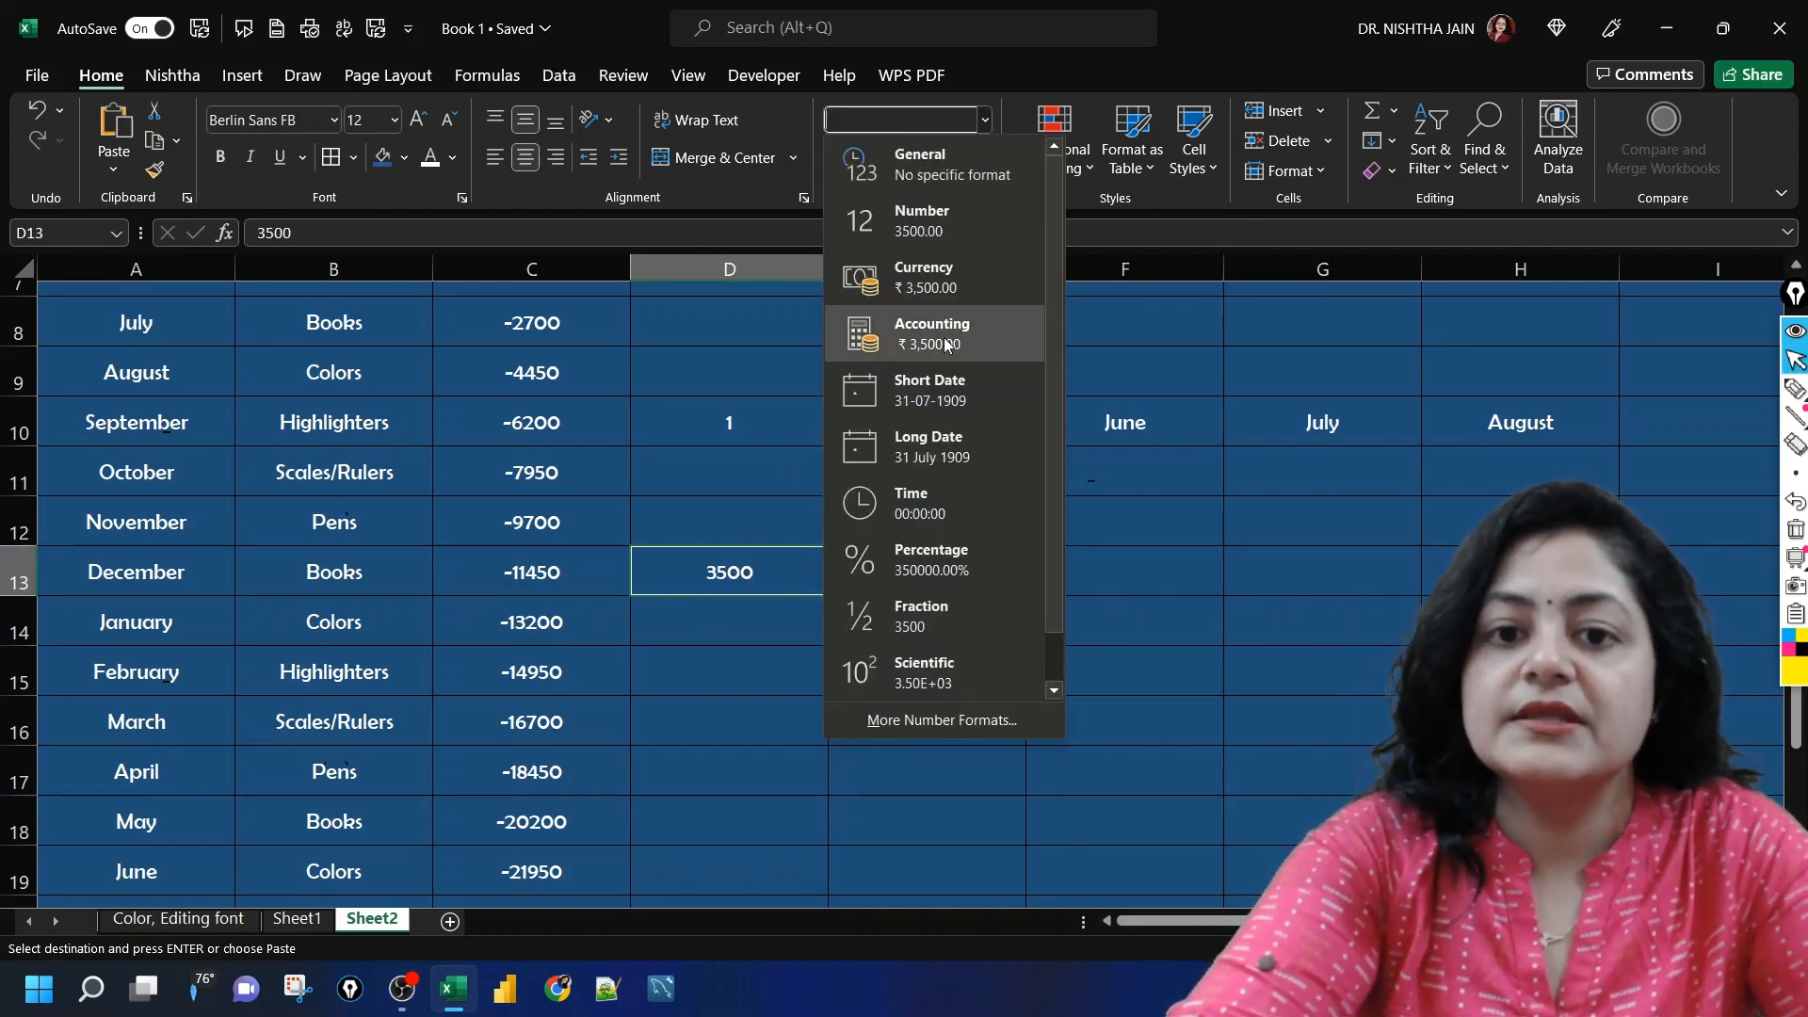
{"action": "left_click", "coordinate": [940, 288]}
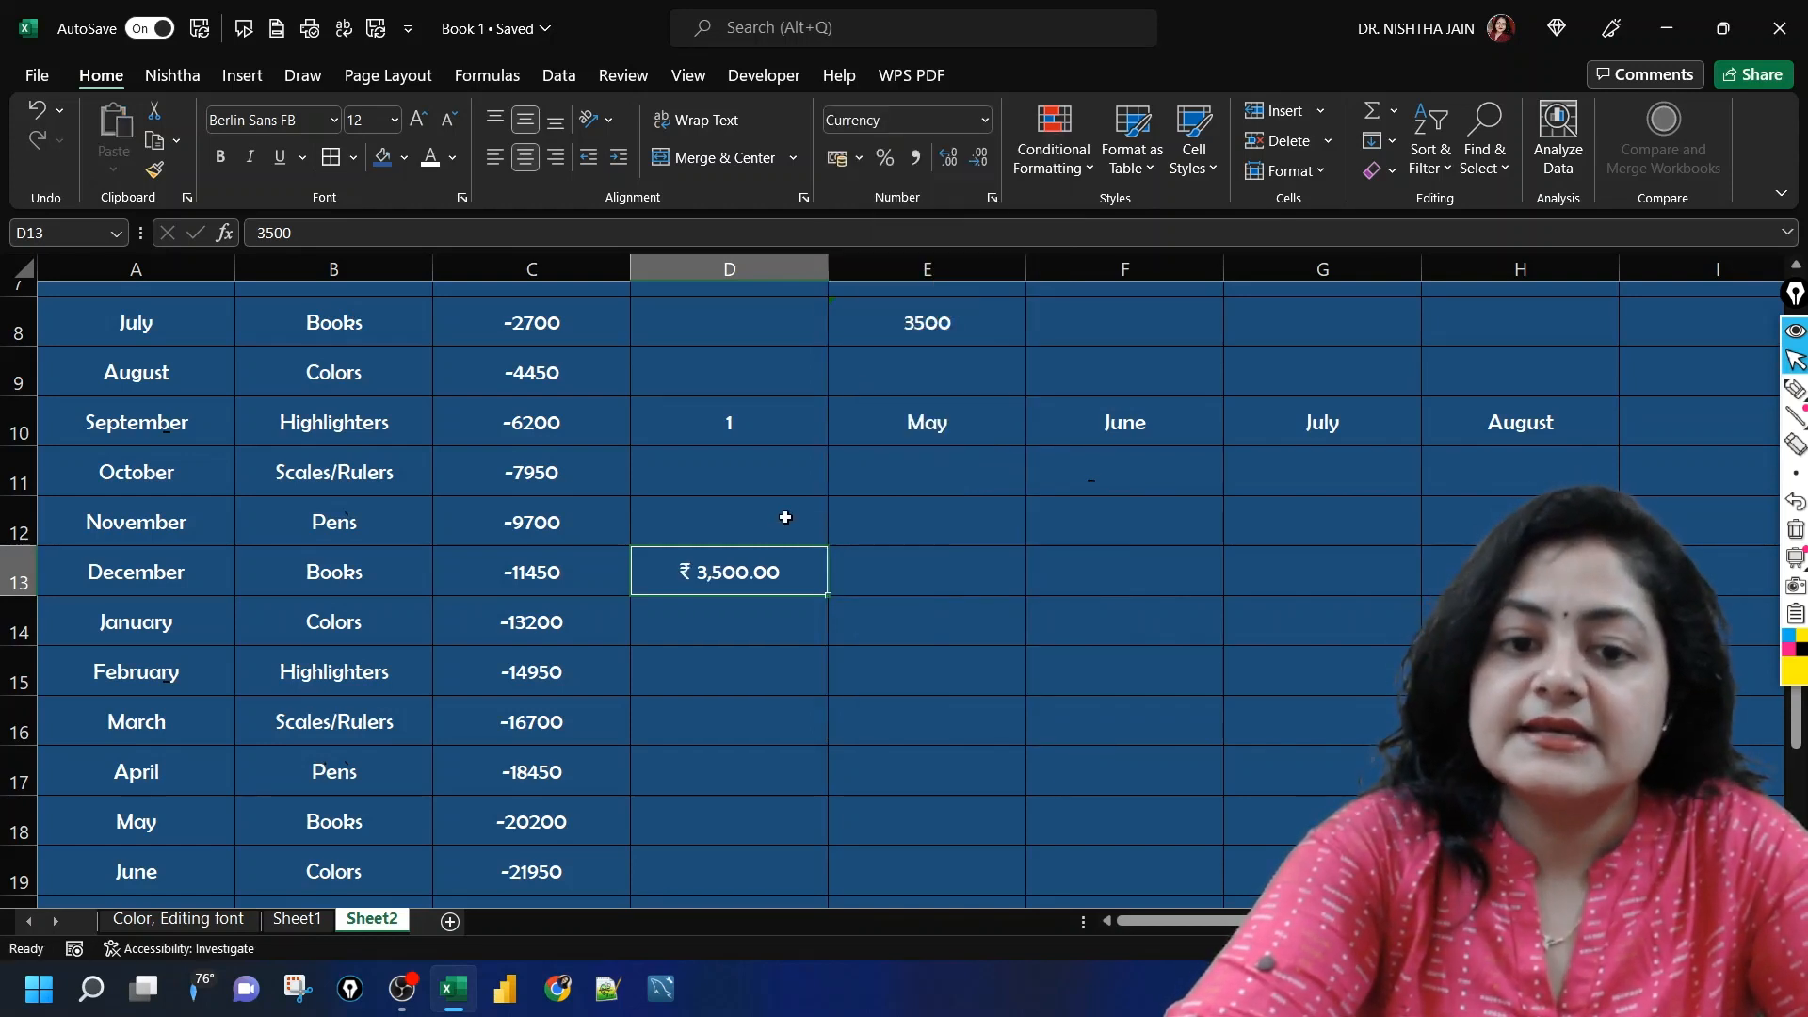
Step: Set the number format of cell D13 to Percentage
{"action": "left_click", "coordinate": [792, 595]}
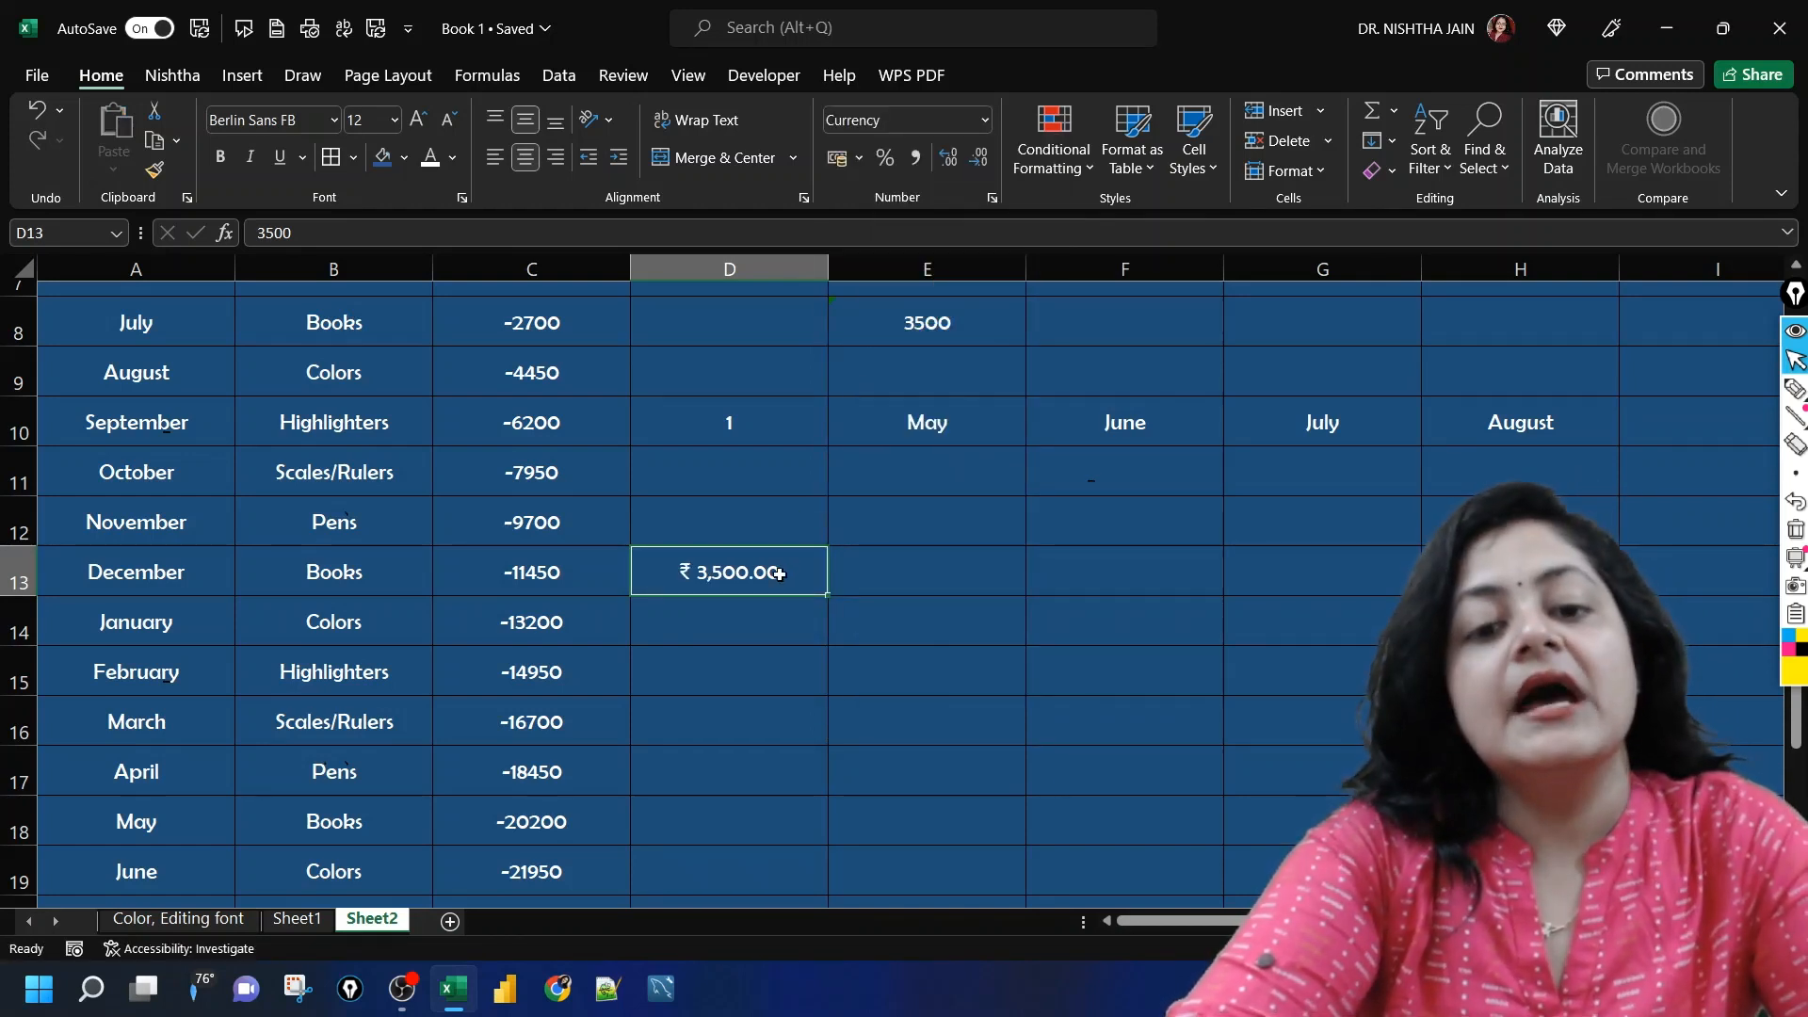
{"action": "left_click", "coordinate": [984, 119]}
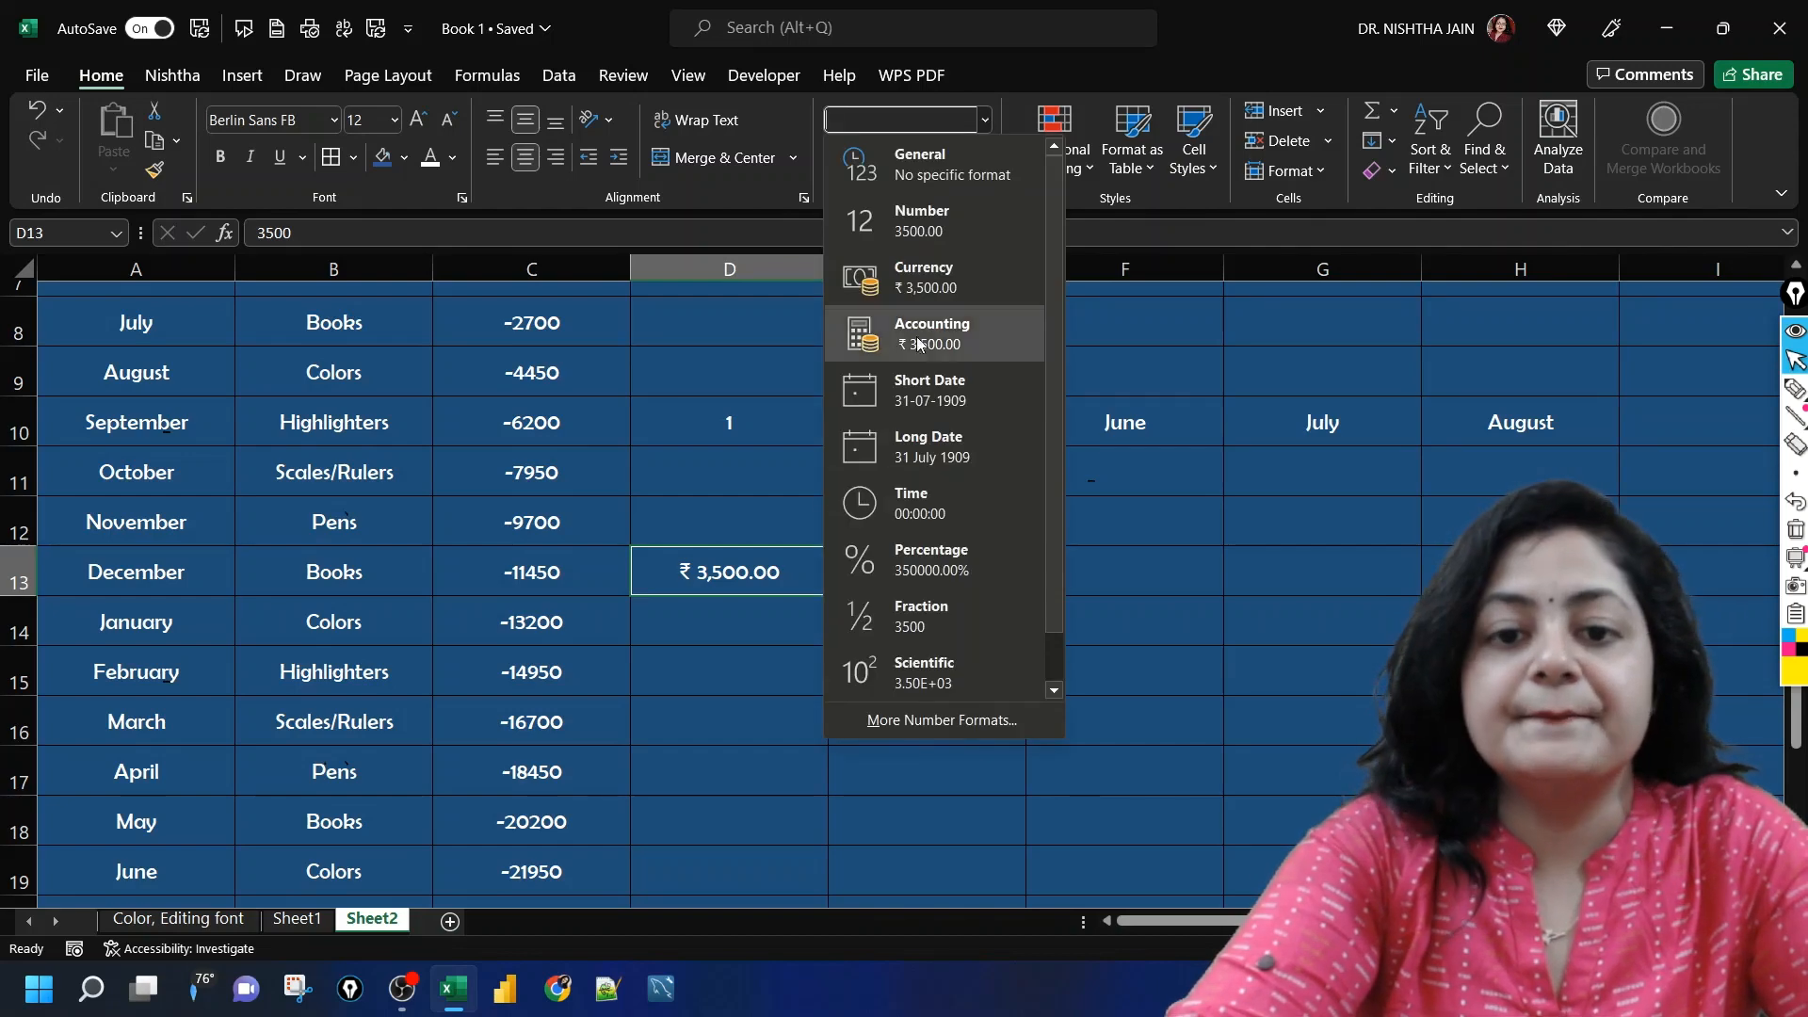
{"action": "left_click", "coordinate": [881, 551]}
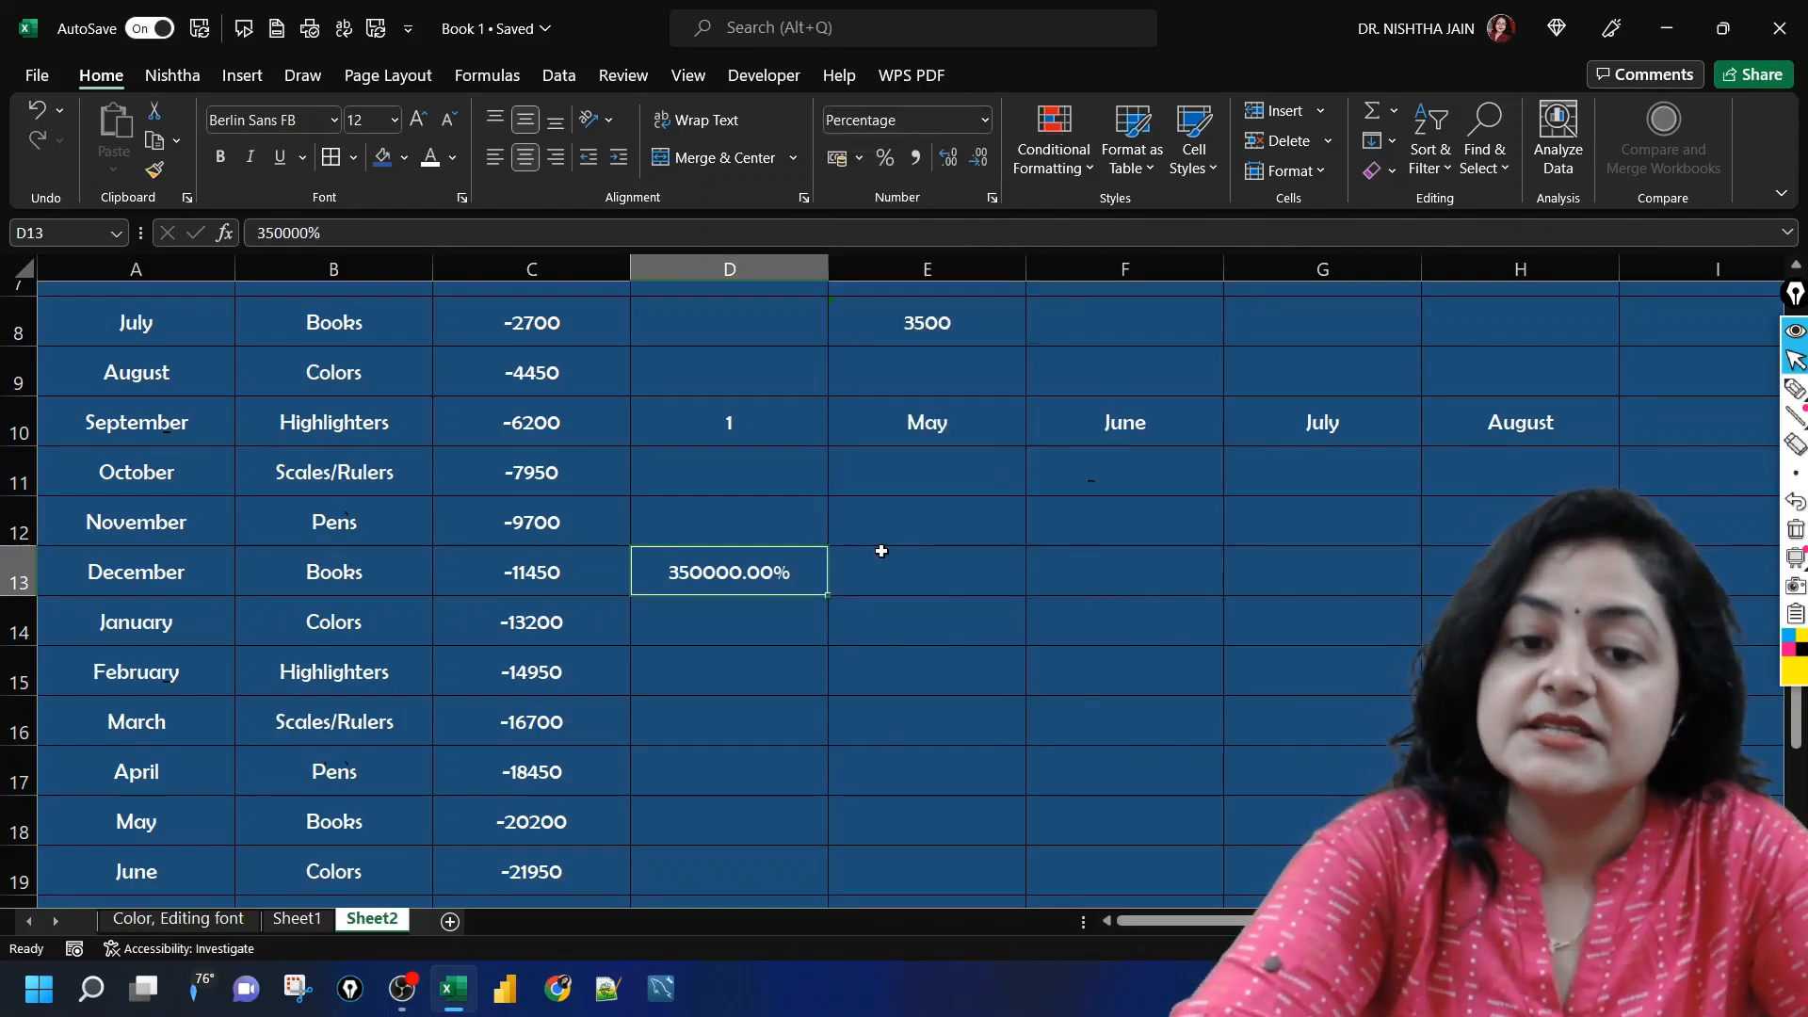
Step: Copy D13 and paste only its formatting into E13 using Paste Special with Formats
{"action": "left_click", "coordinate": [924, 563]}
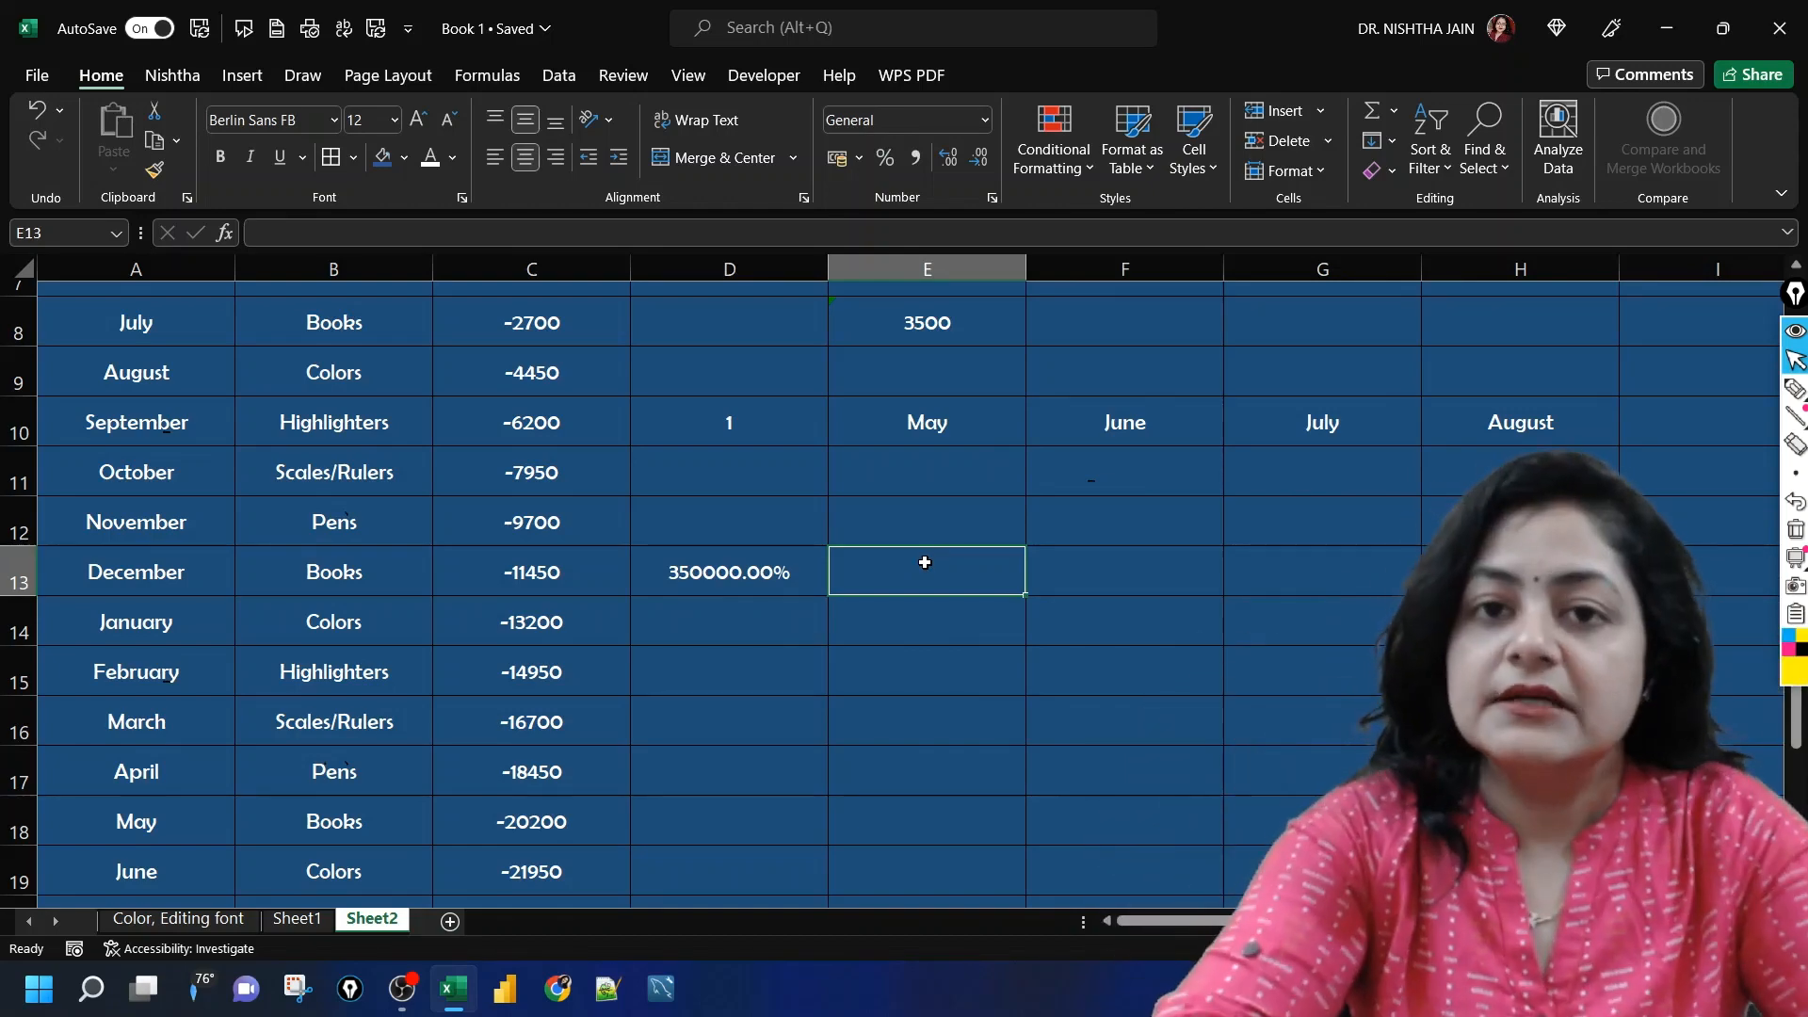
{"action": "left_click", "coordinate": [770, 571]}
{"action": "key", "text": "ctrl+c"}
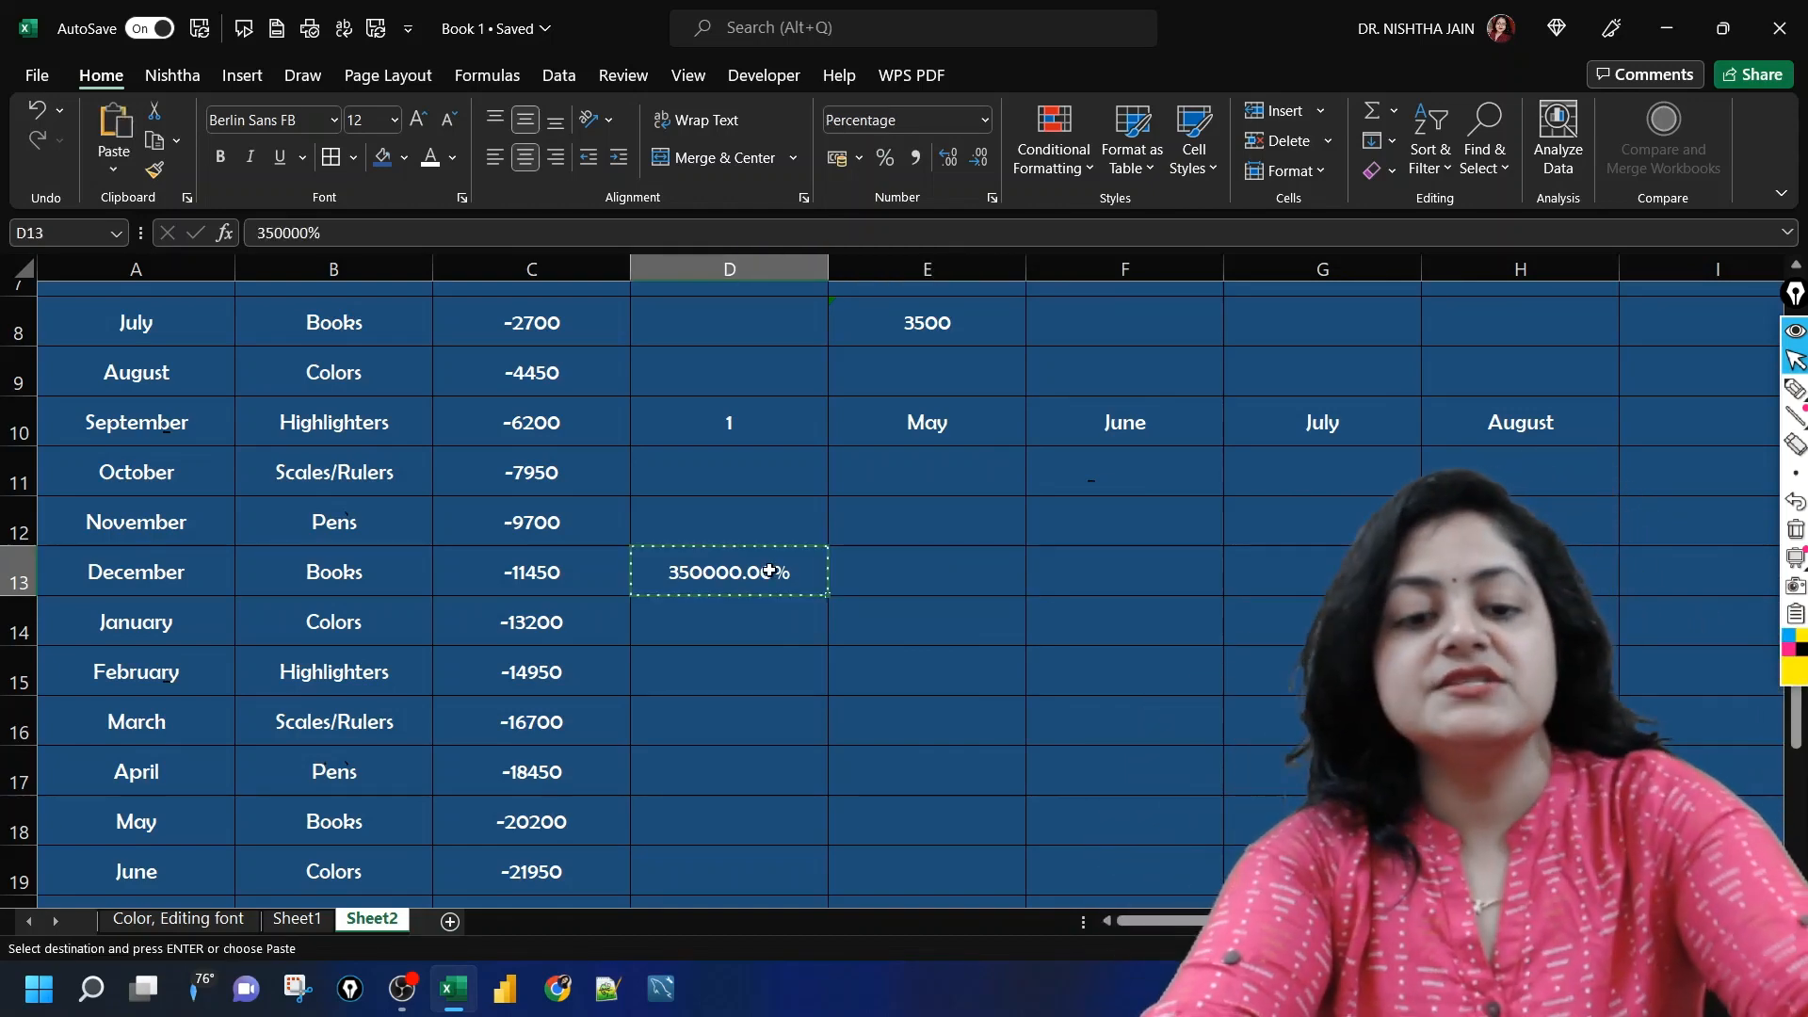
{"action": "left_click", "coordinate": [927, 574]}
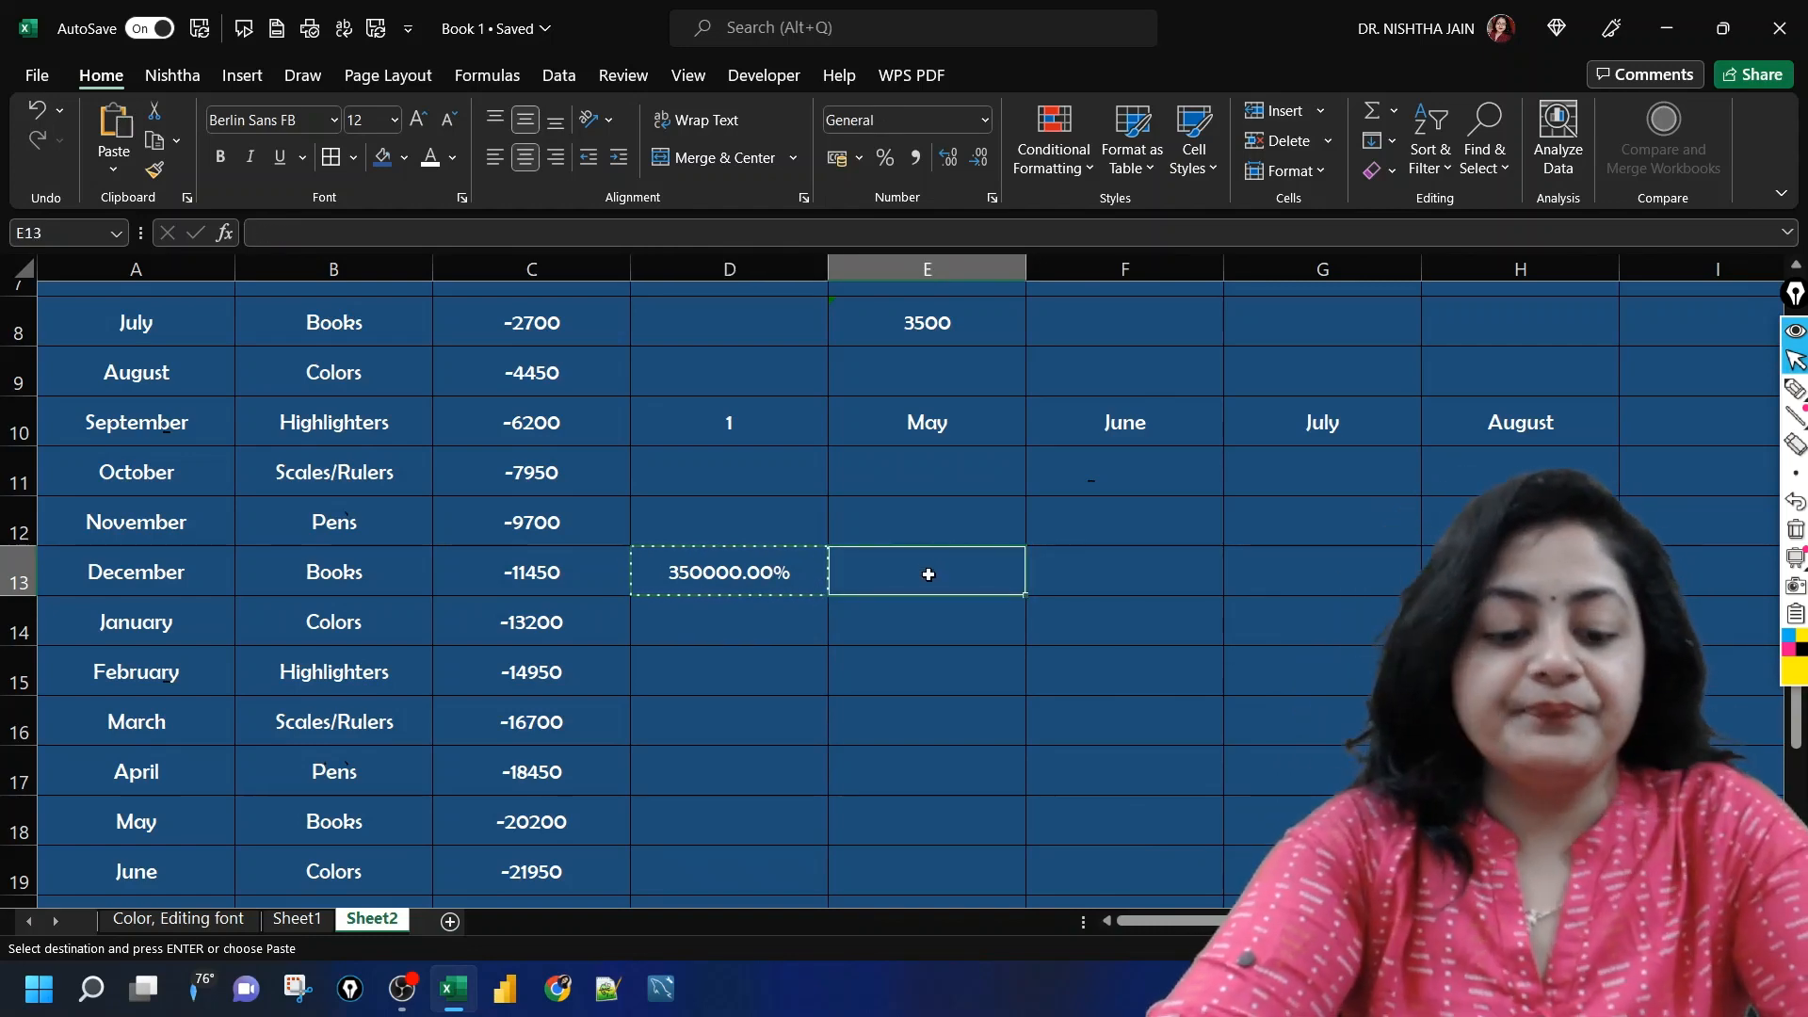
{"action": "key", "text": "ctrl+alt+v"}
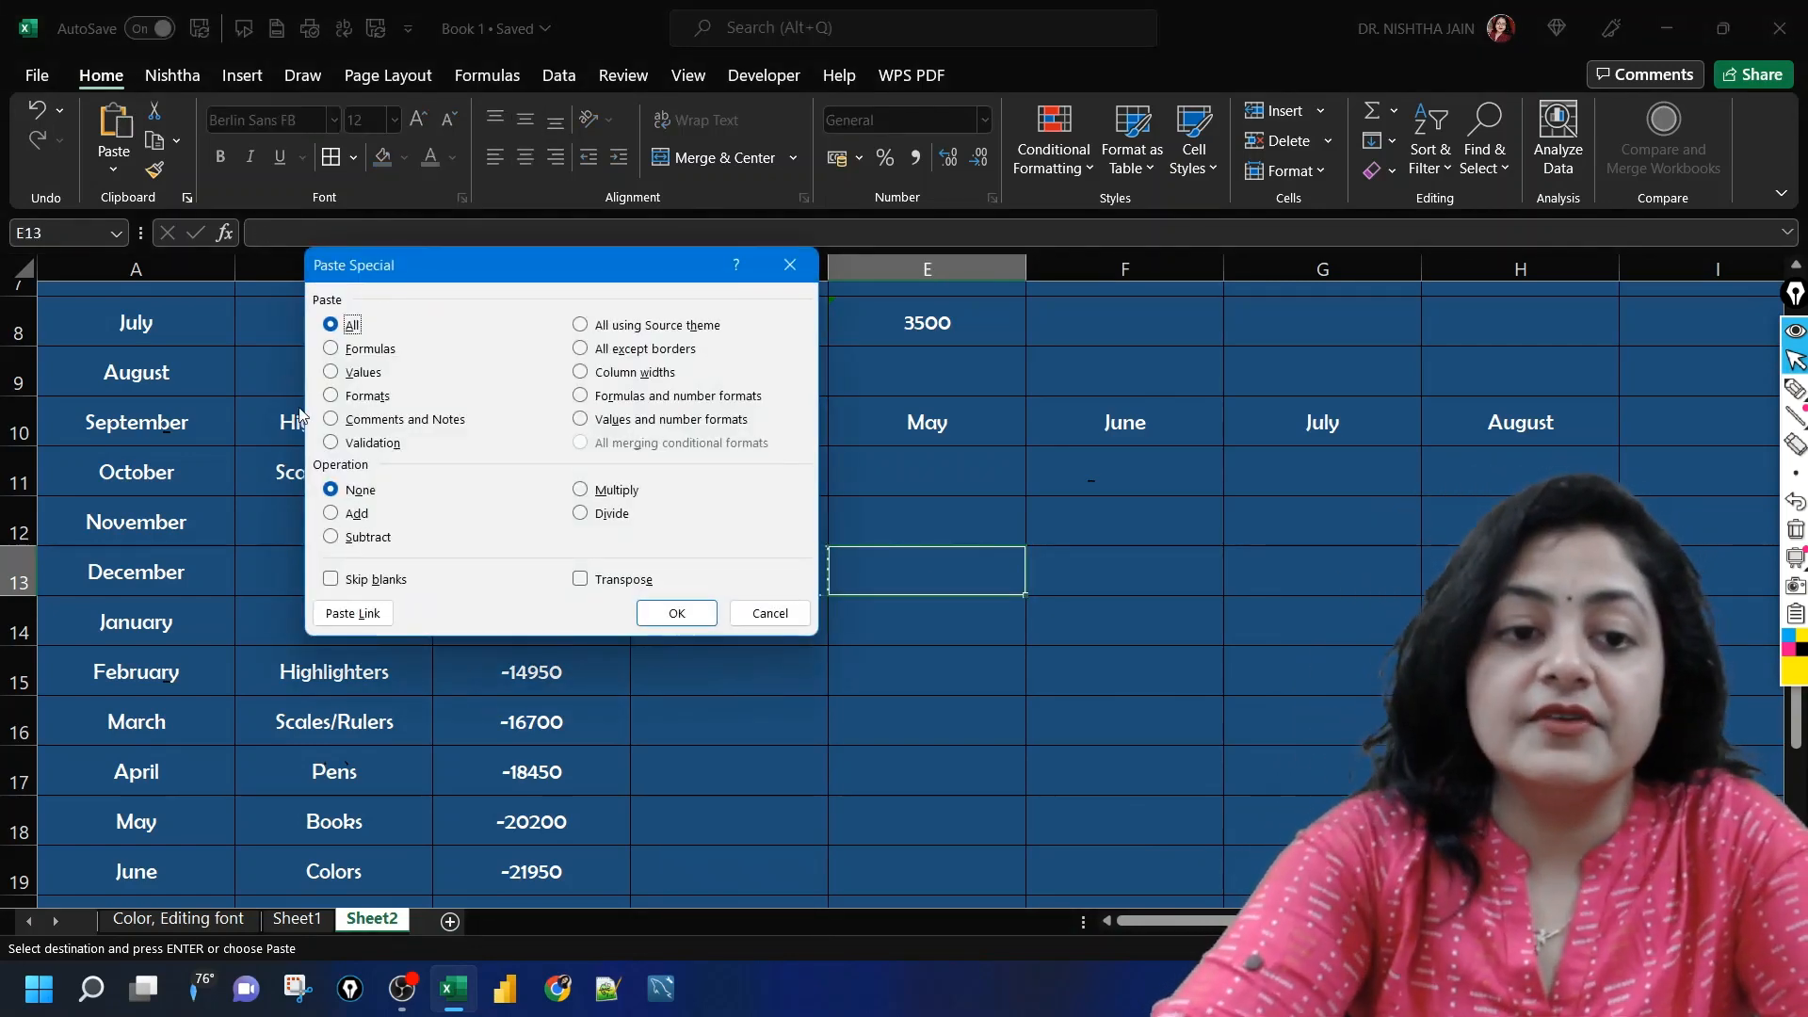
{"action": "left_click", "coordinate": [330, 396]}
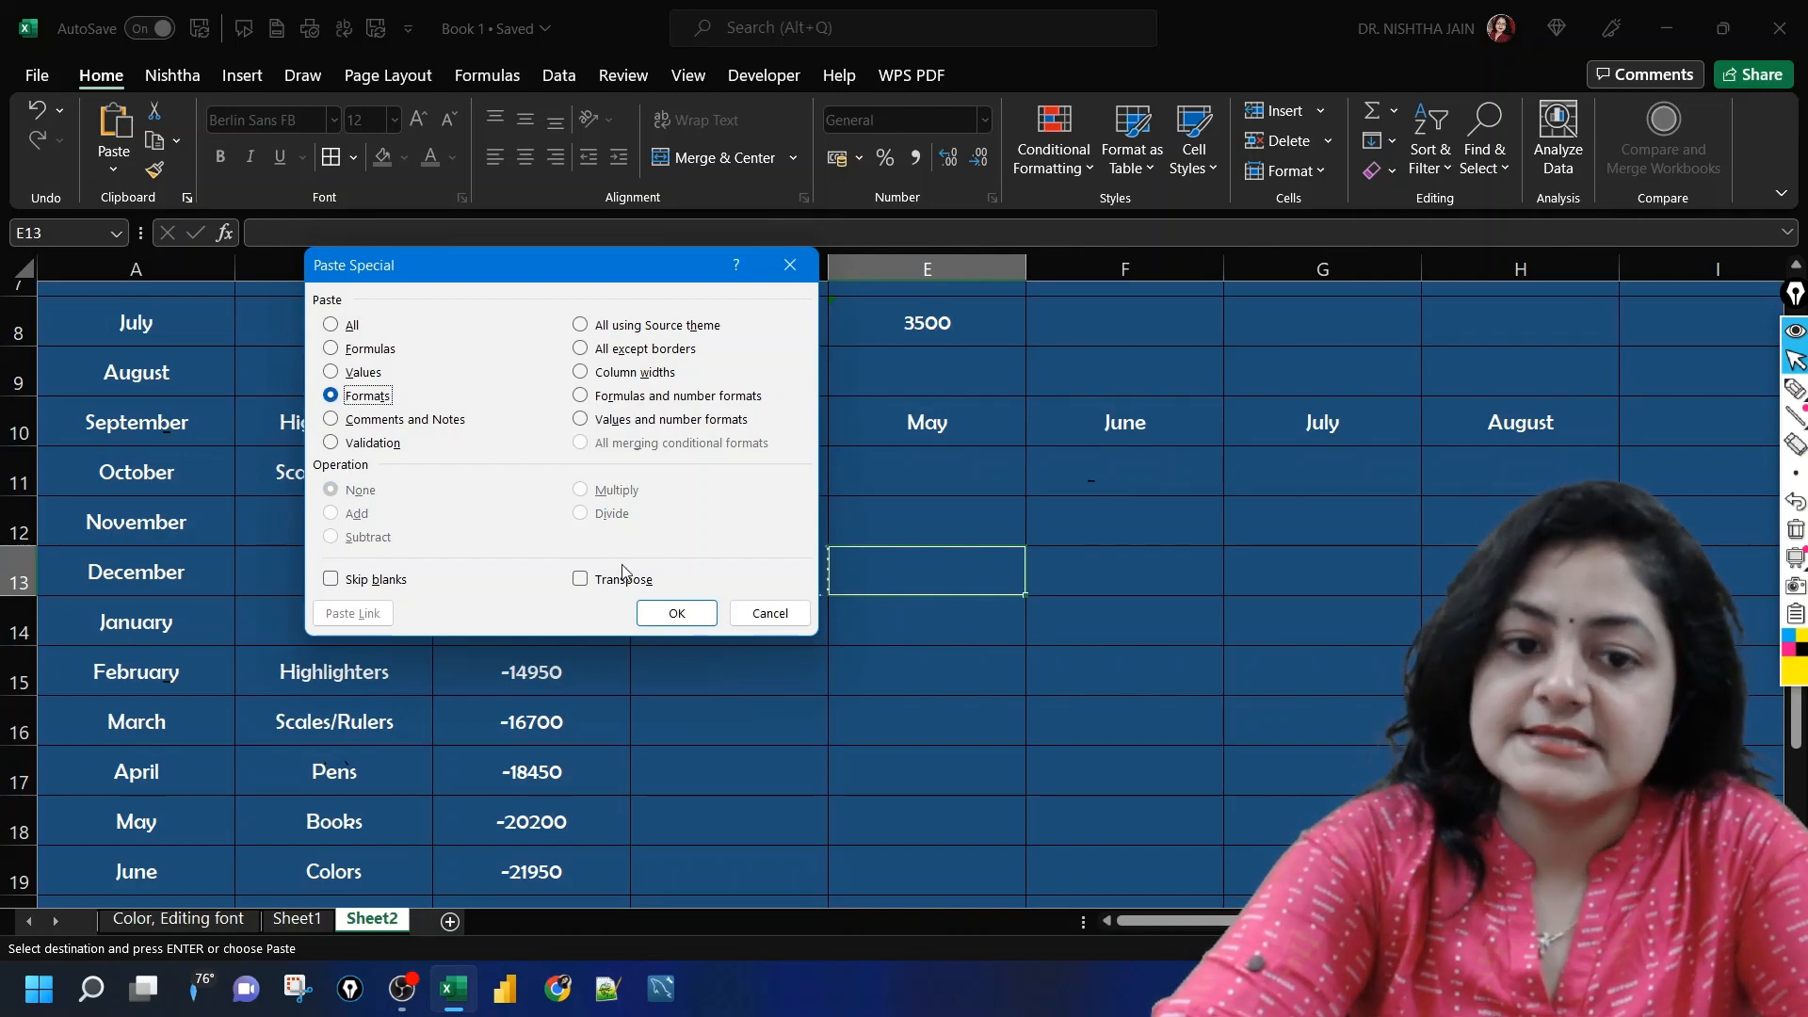
{"action": "left_click", "coordinate": [686, 614]}
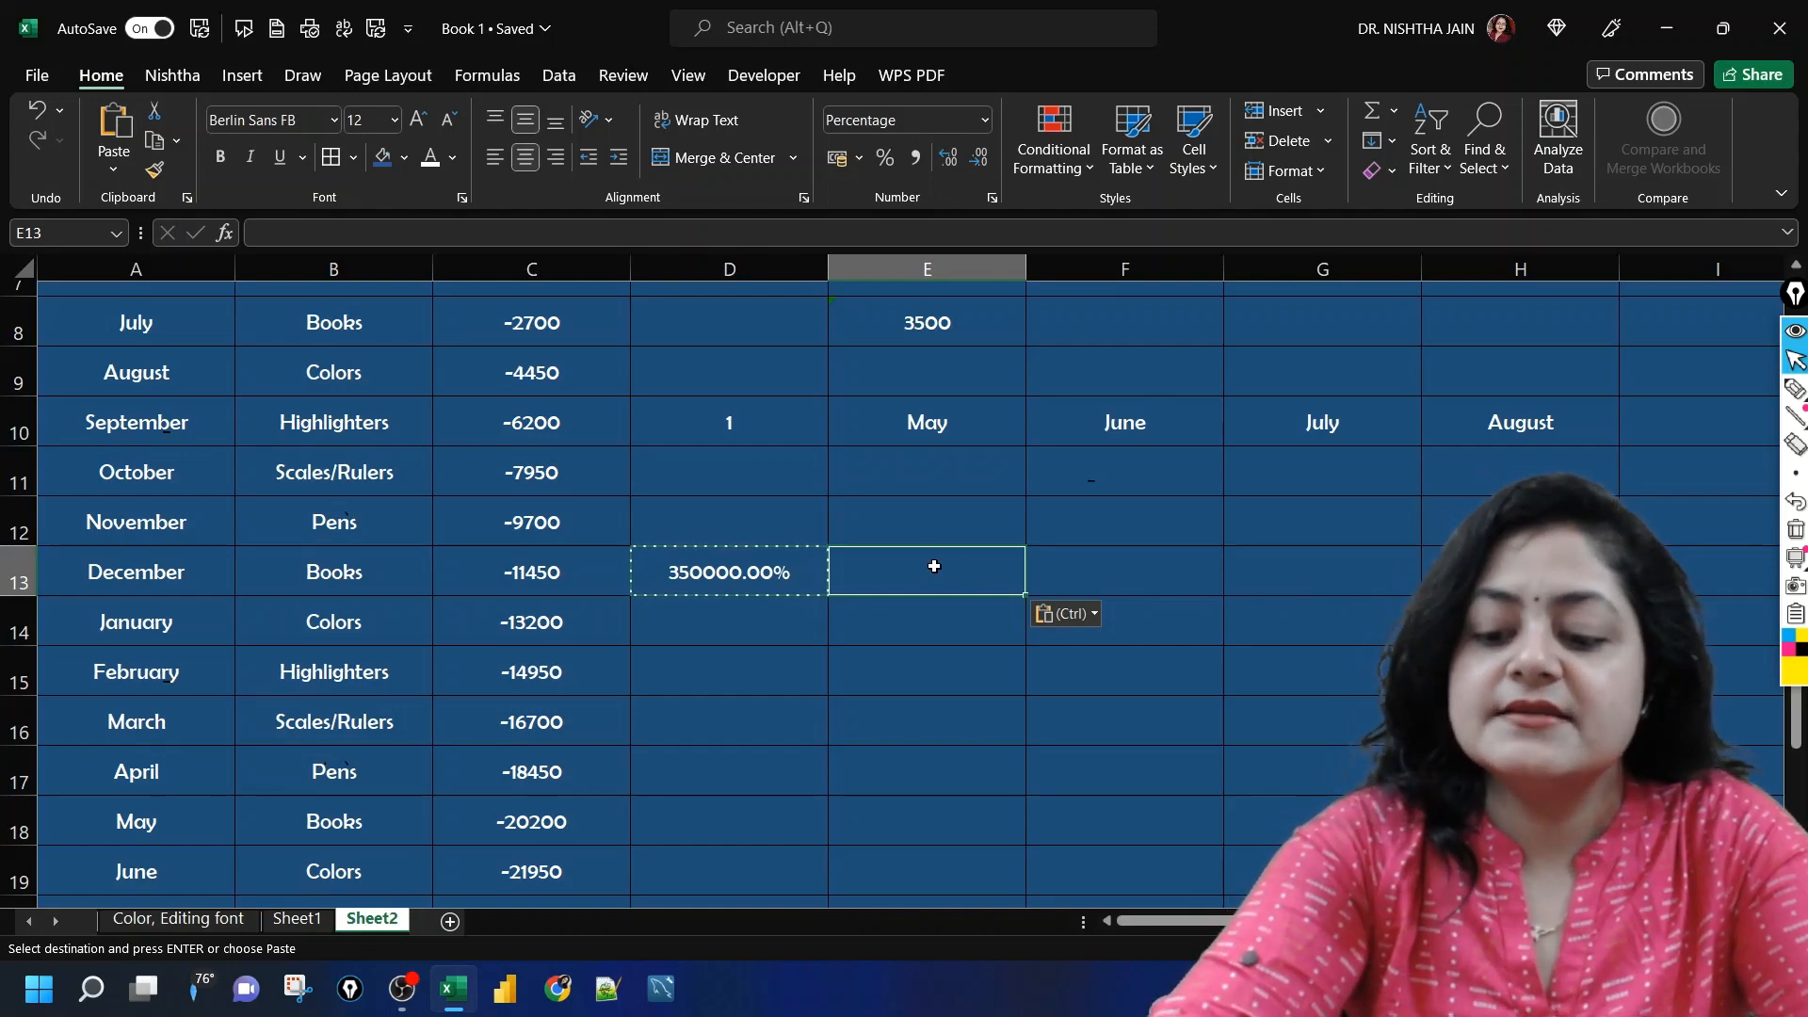
Step: Enter 48485 in E13 to try out the pasted percentage format
{"action": "type", "text": "48485"}
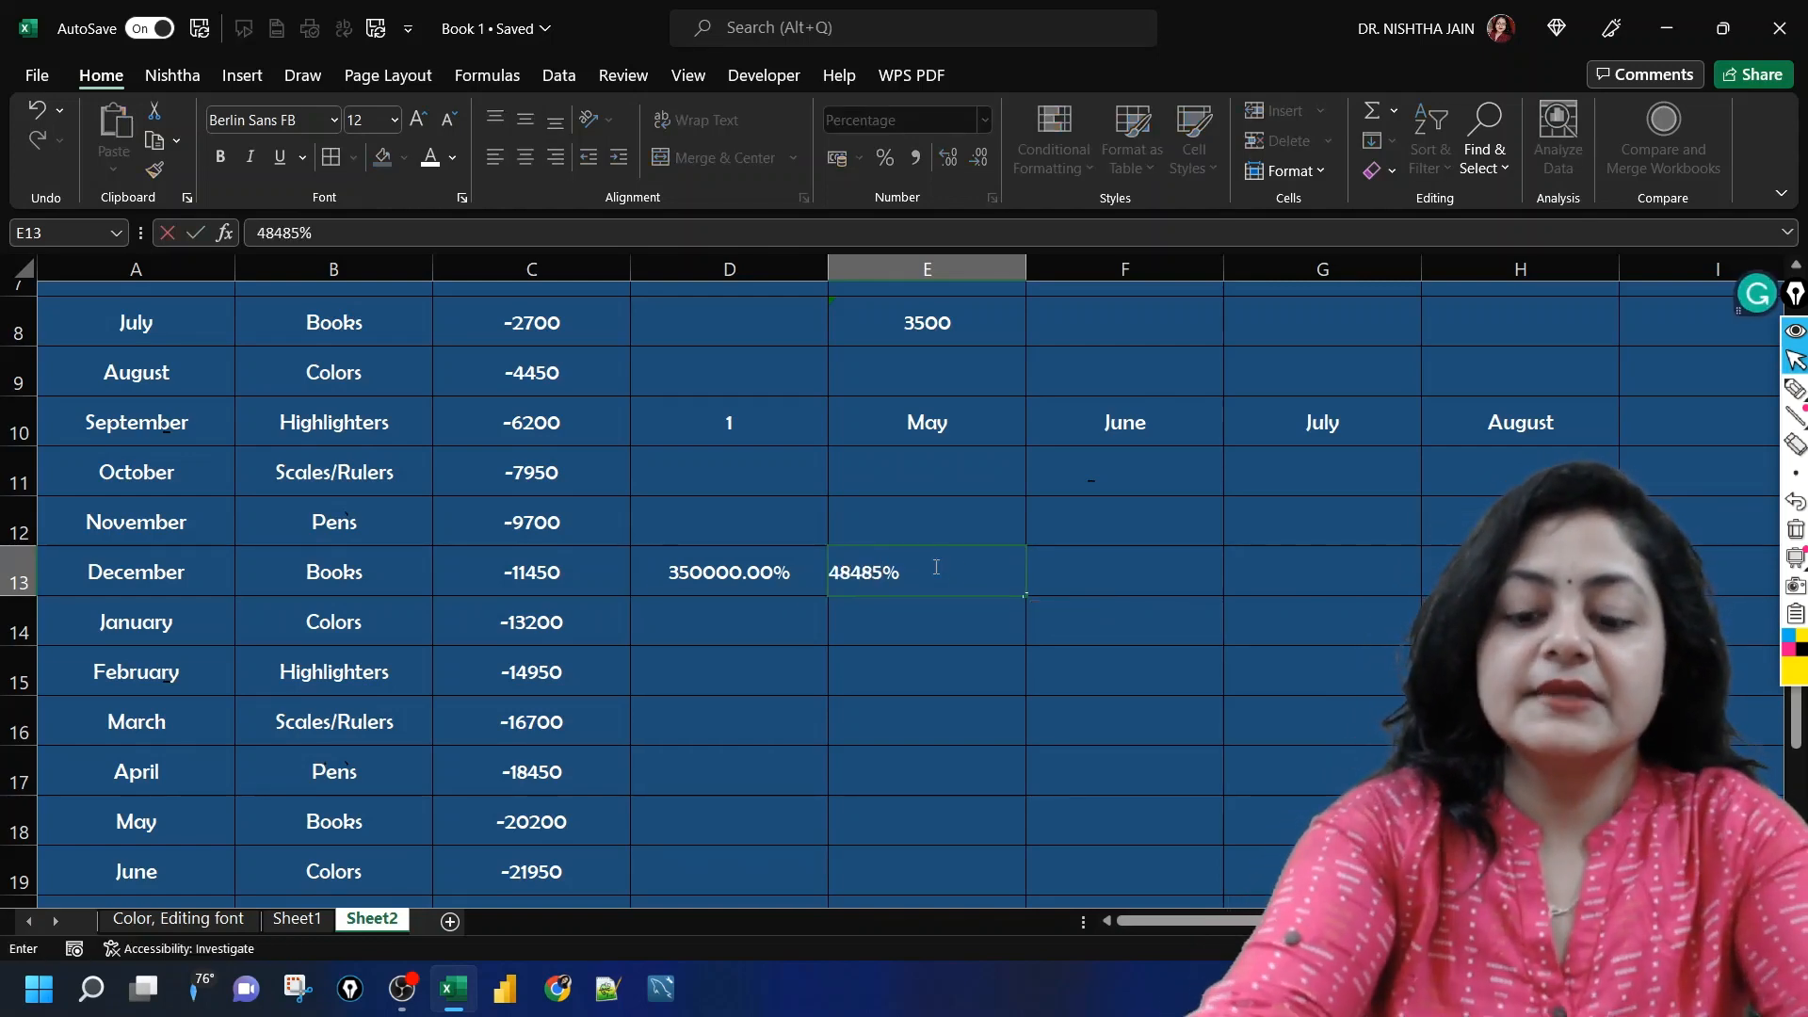
{"action": "key", "text": "Return"}
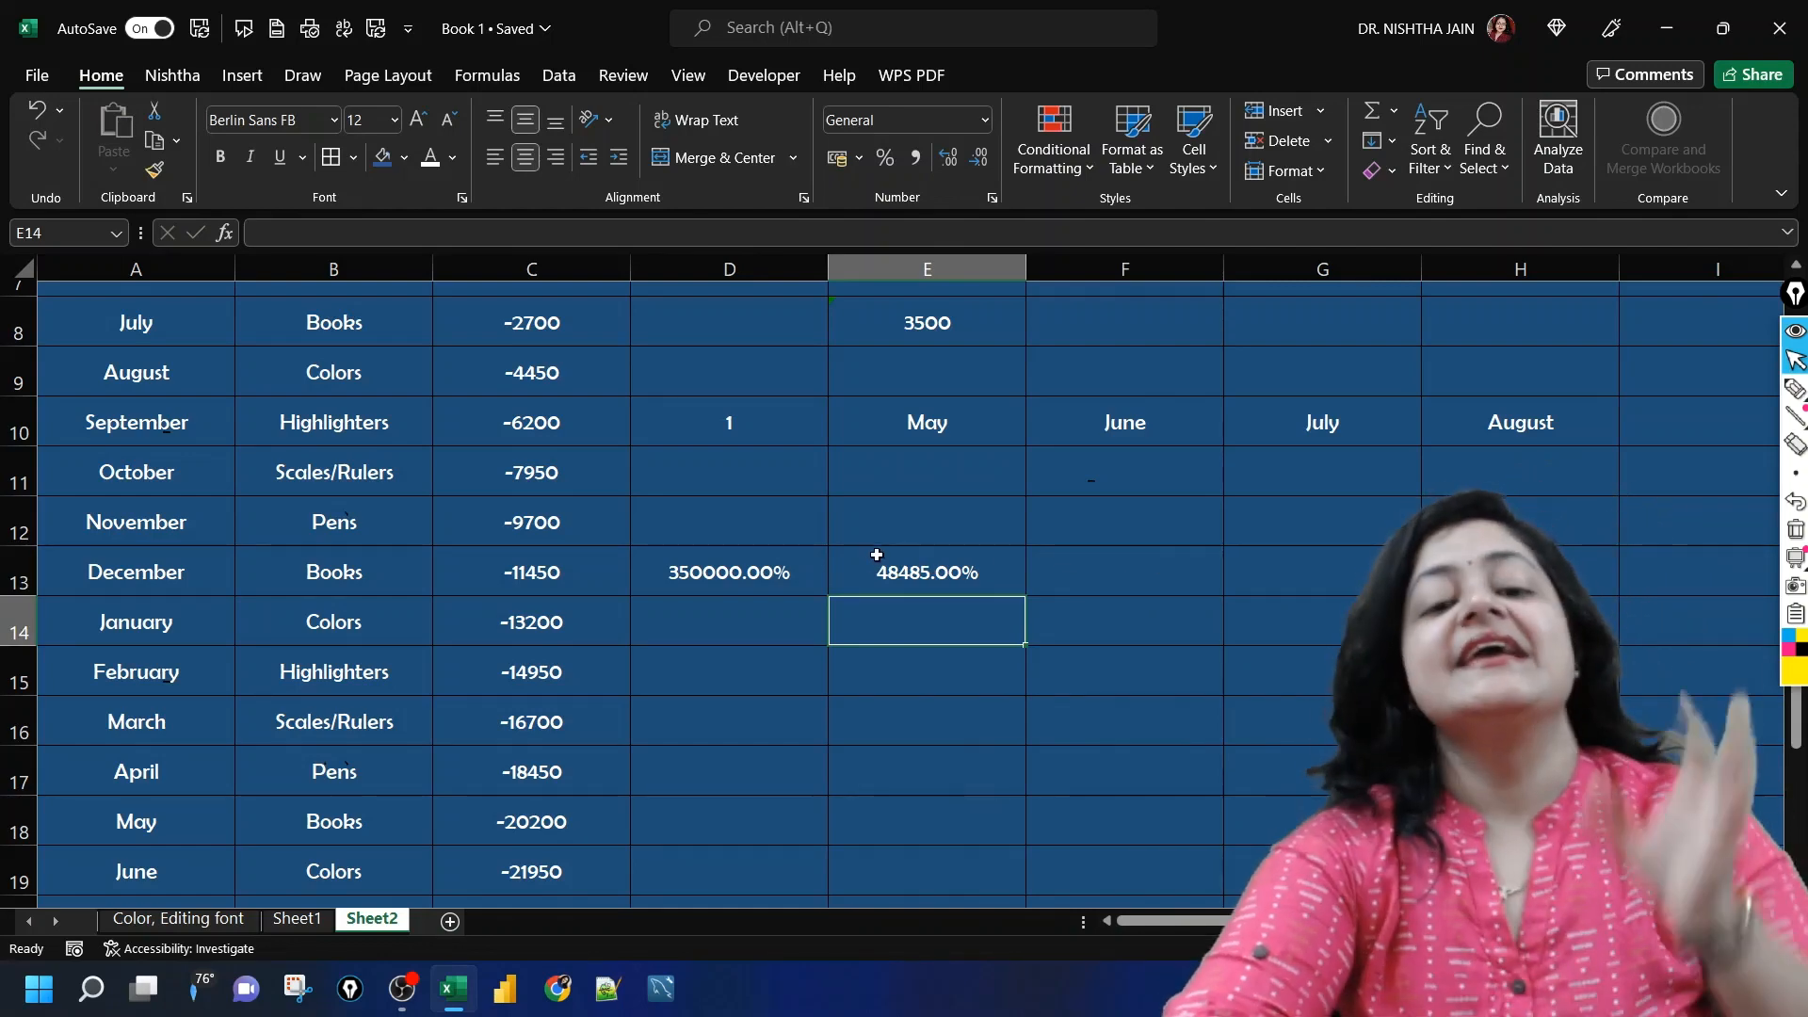
{"action": "left_click", "coordinate": [869, 528]}
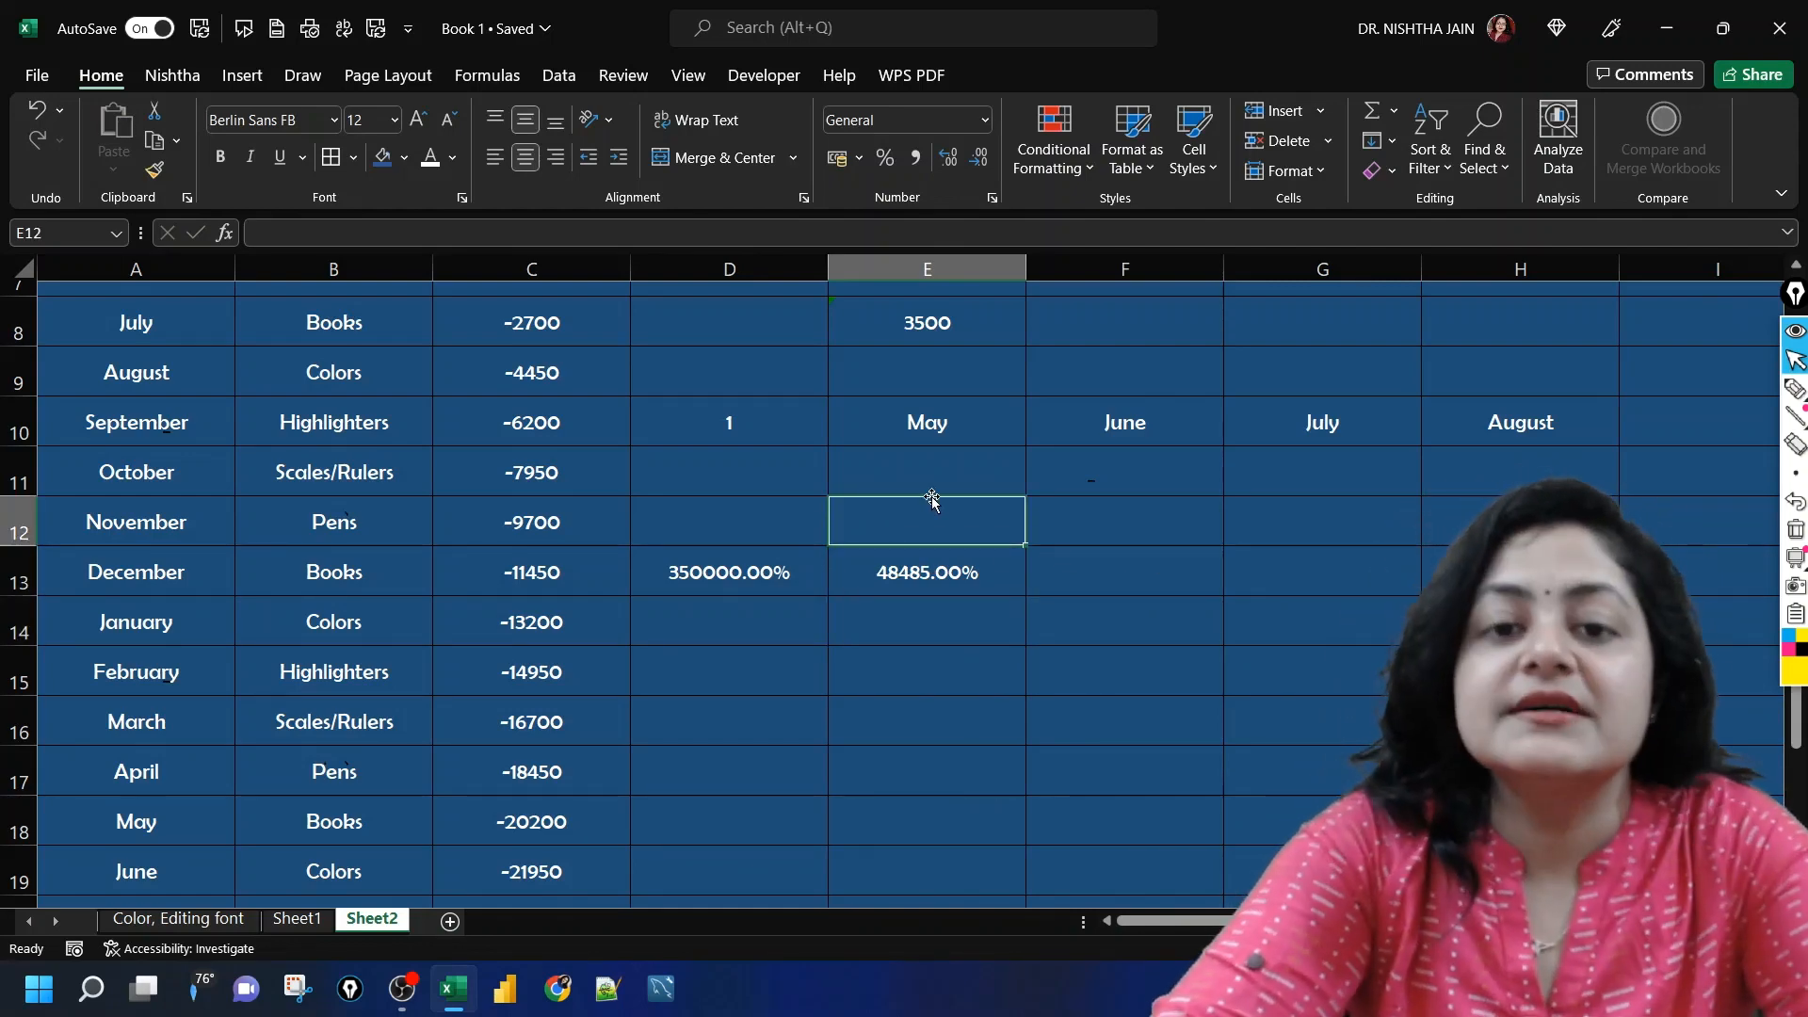
{"action": "left_click", "coordinate": [1079, 534]}
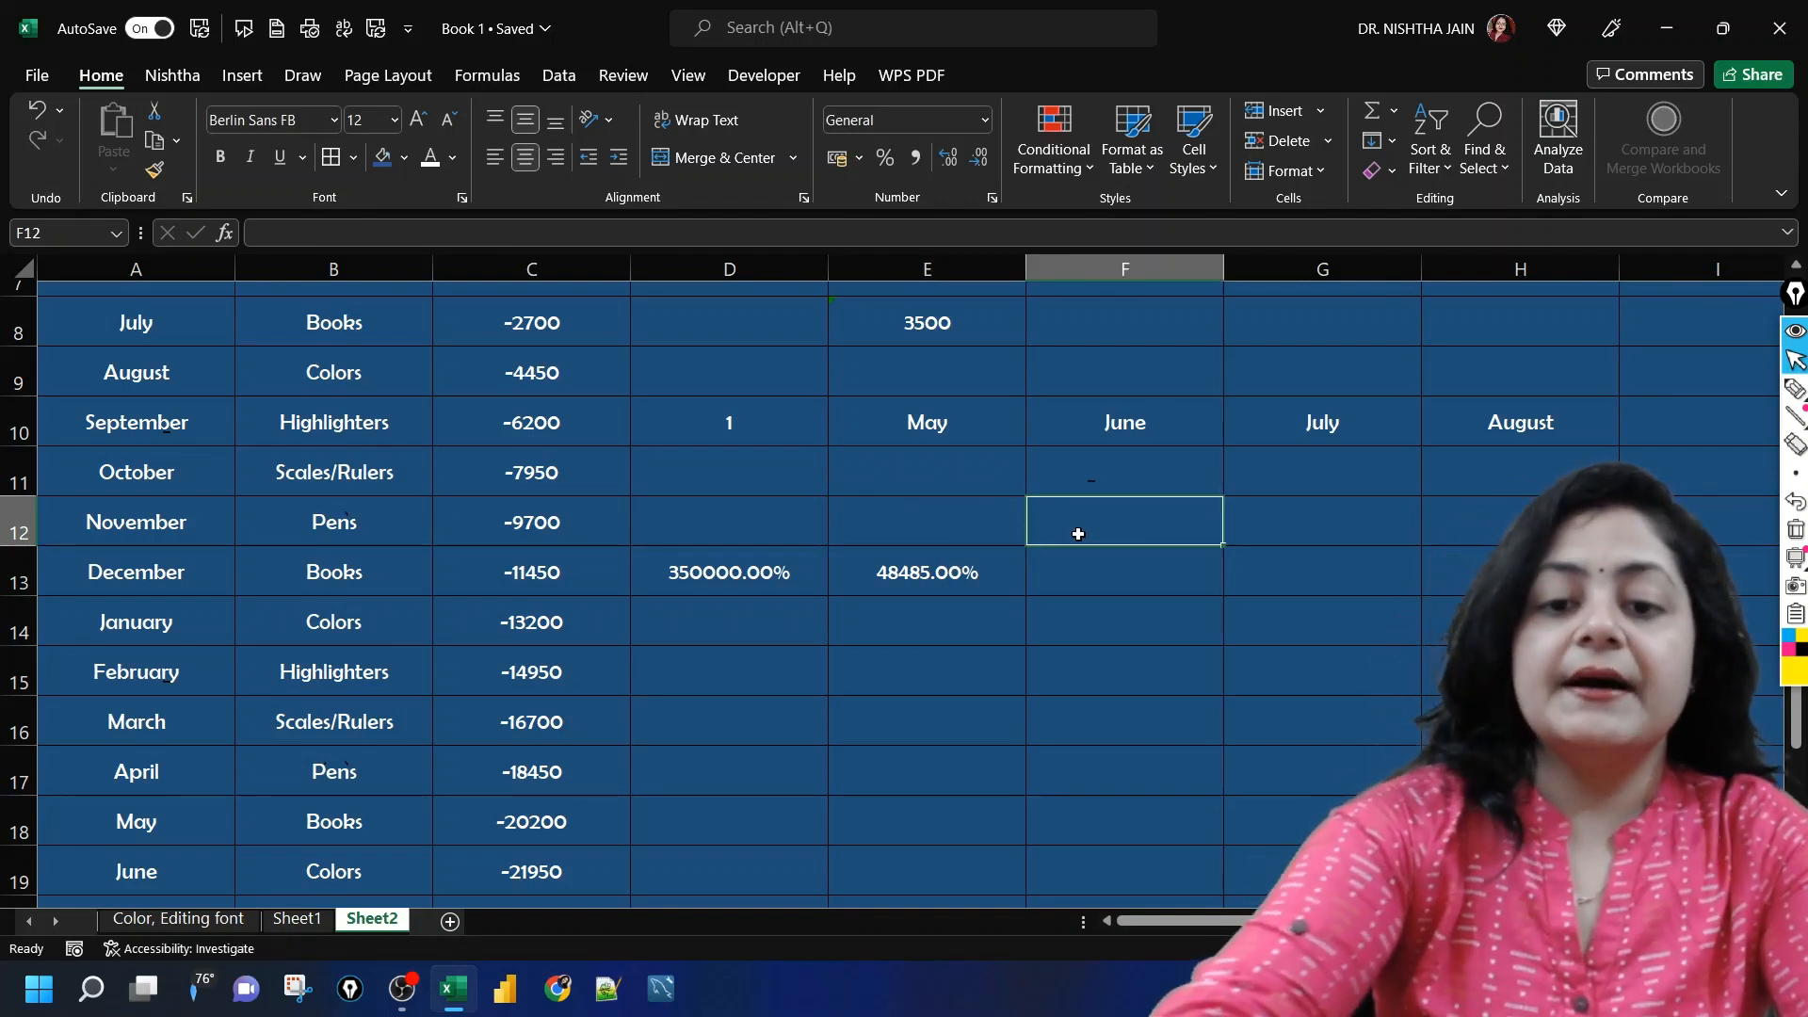
{"action": "left_click", "coordinate": [675, 562]}
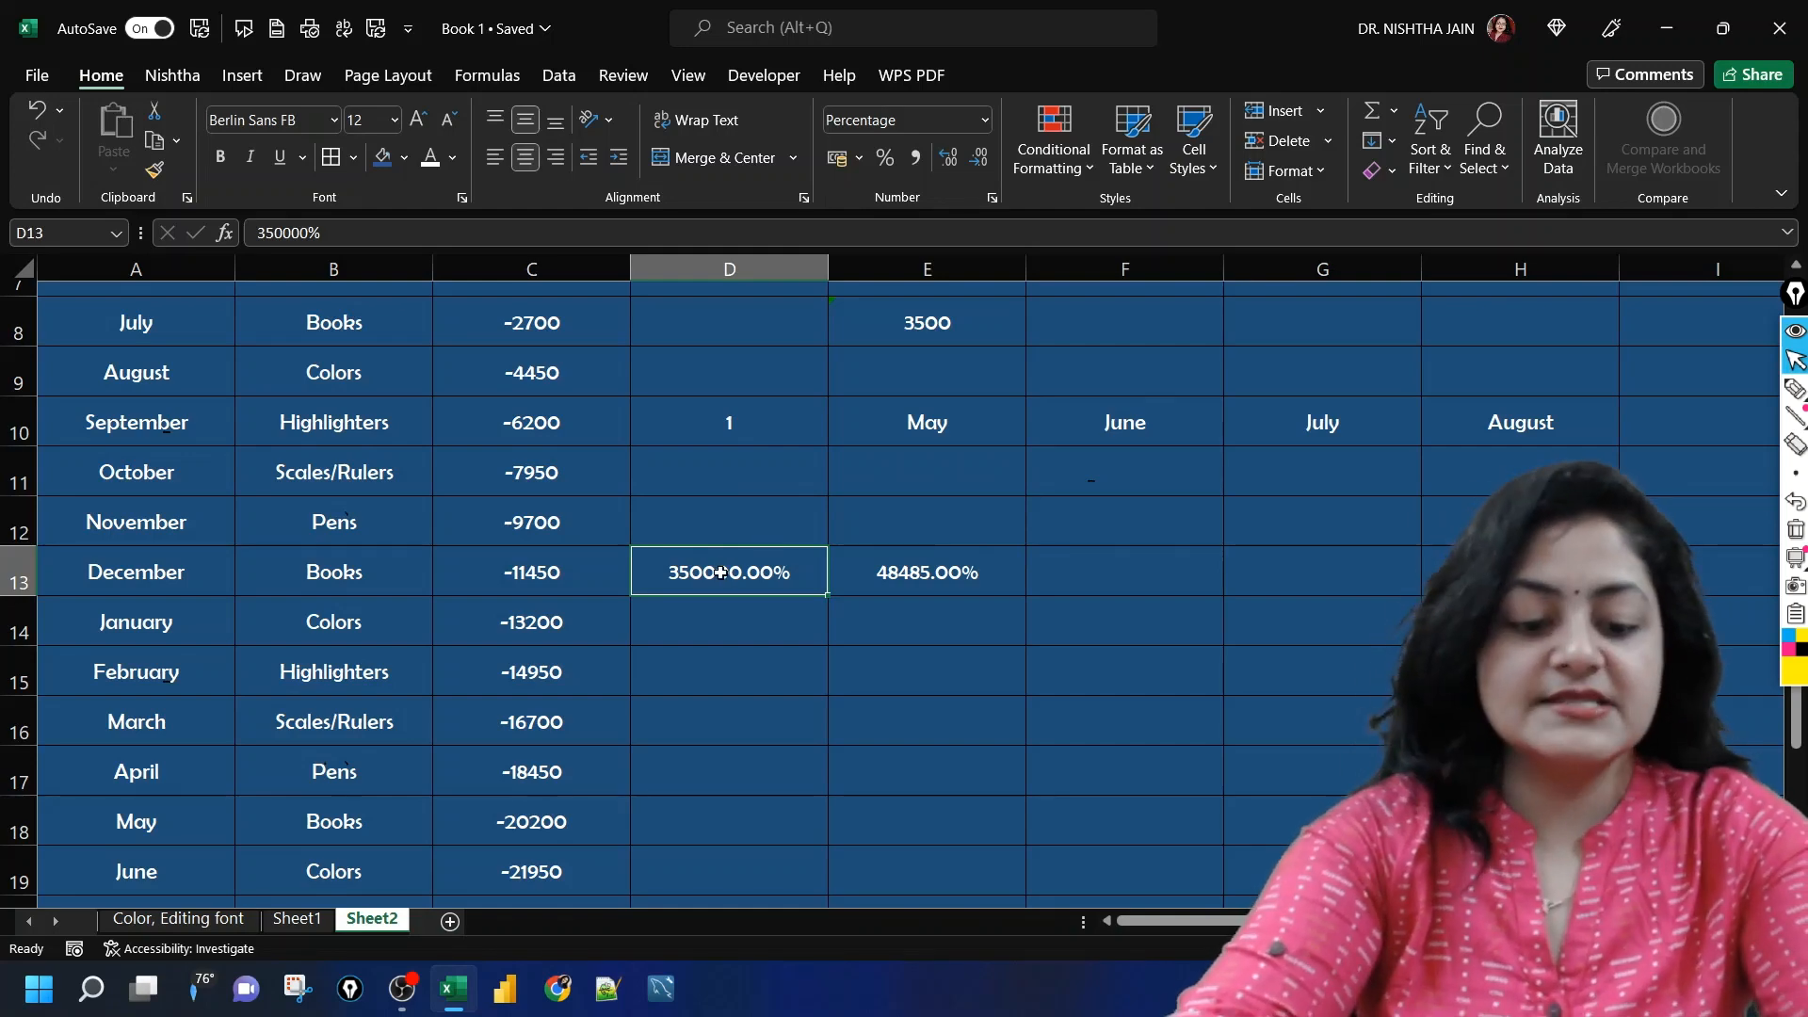
Step: Copy cell D13 and start a Paste Special with Comments and Notes for D15, cancelling without pasting
{"action": "key", "text": "ctrl+c"}
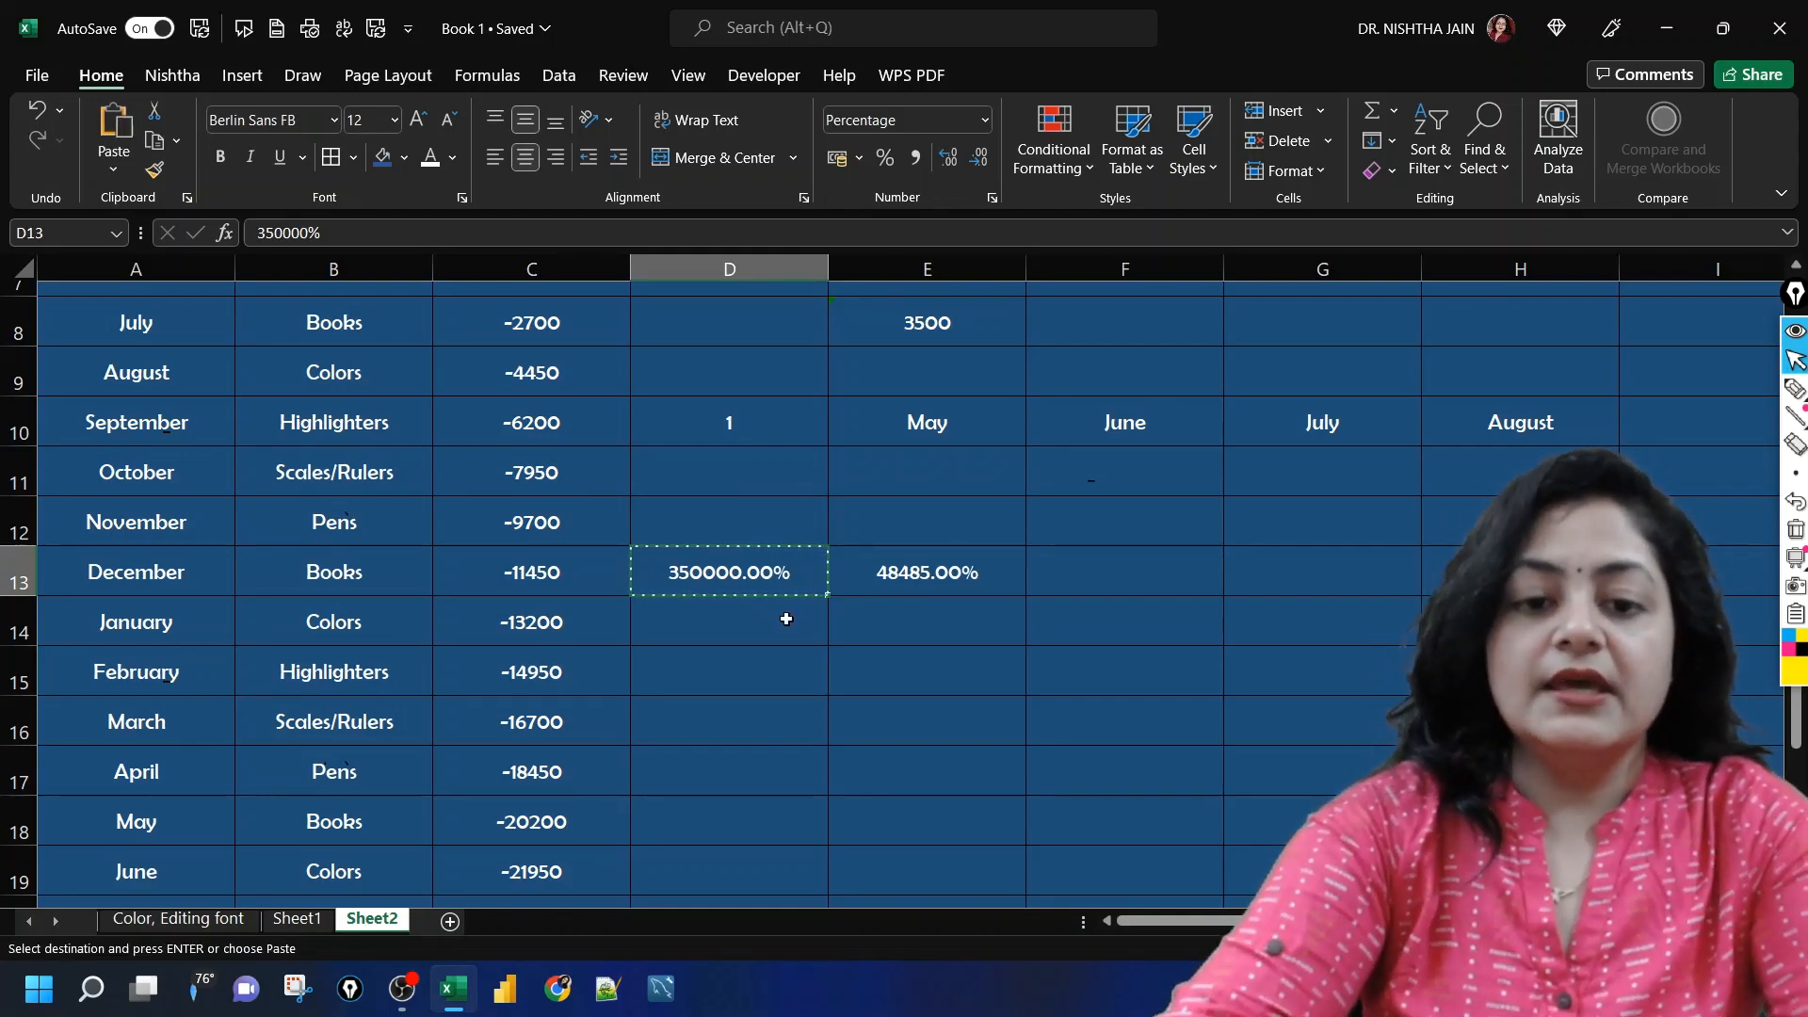
{"action": "left_click", "coordinate": [776, 669]}
{"action": "key", "text": "ctrl+alt+v"}
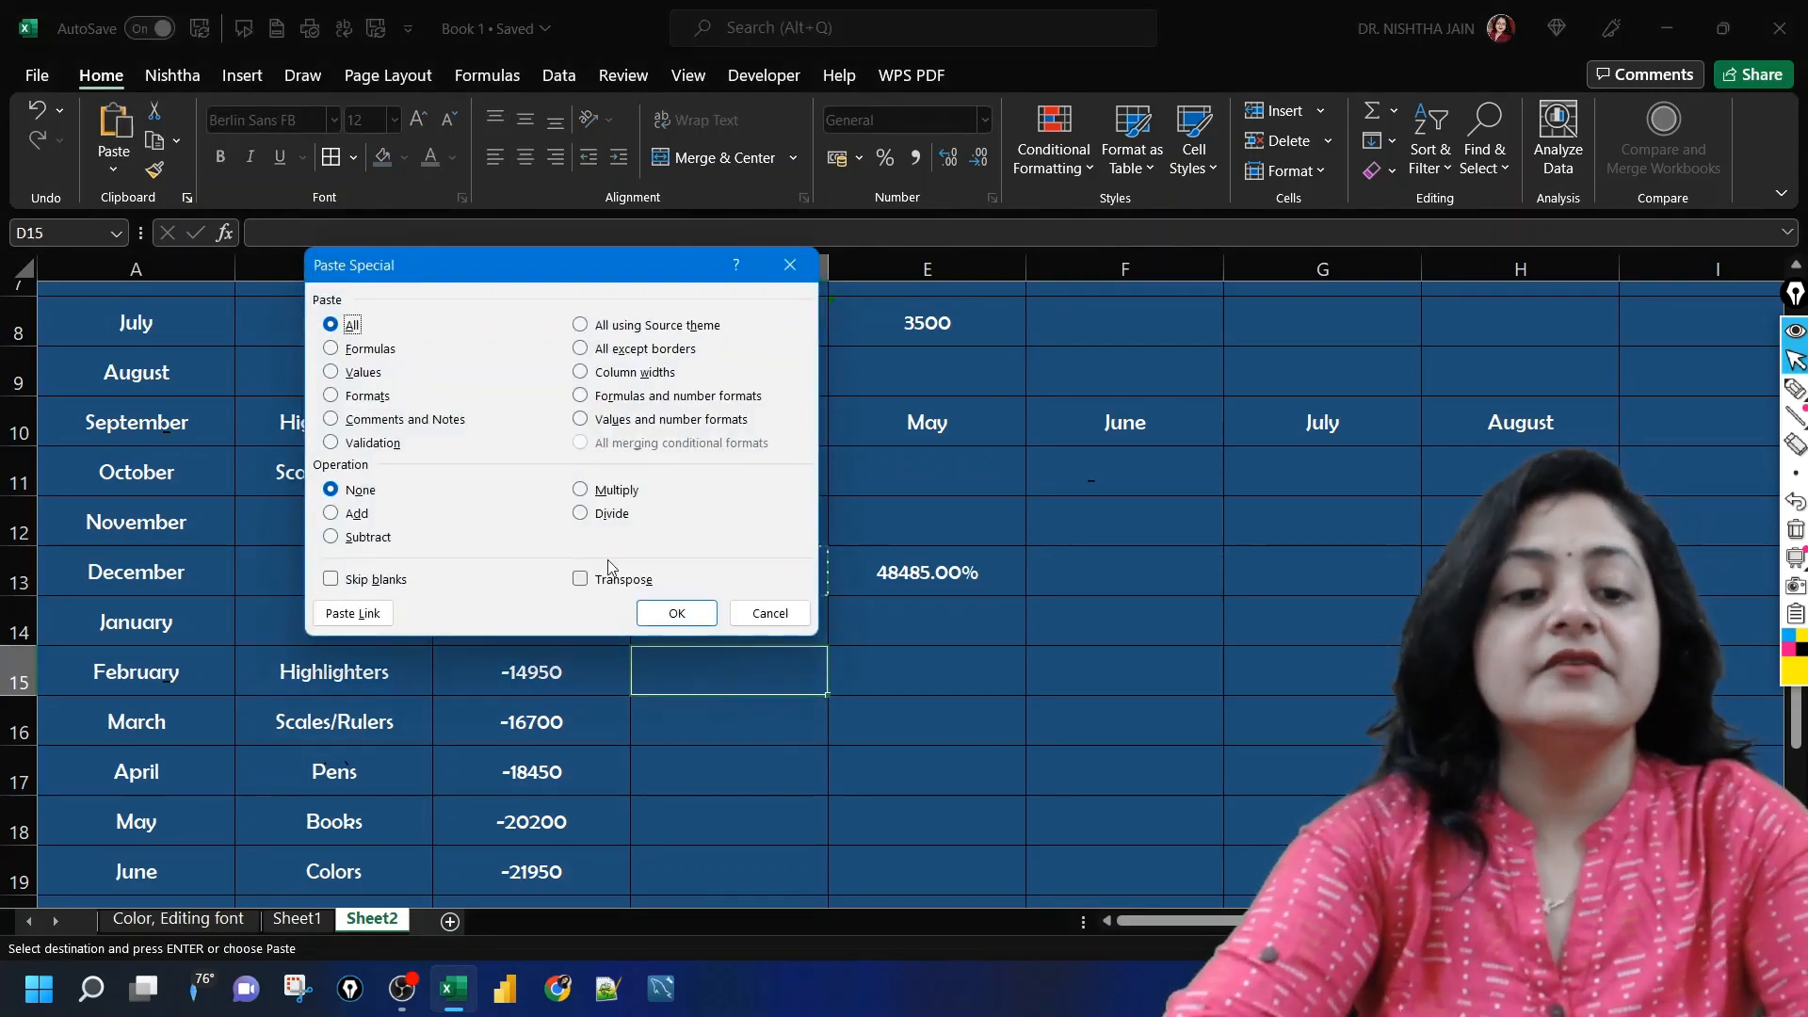
{"action": "left_click", "coordinate": [335, 420]}
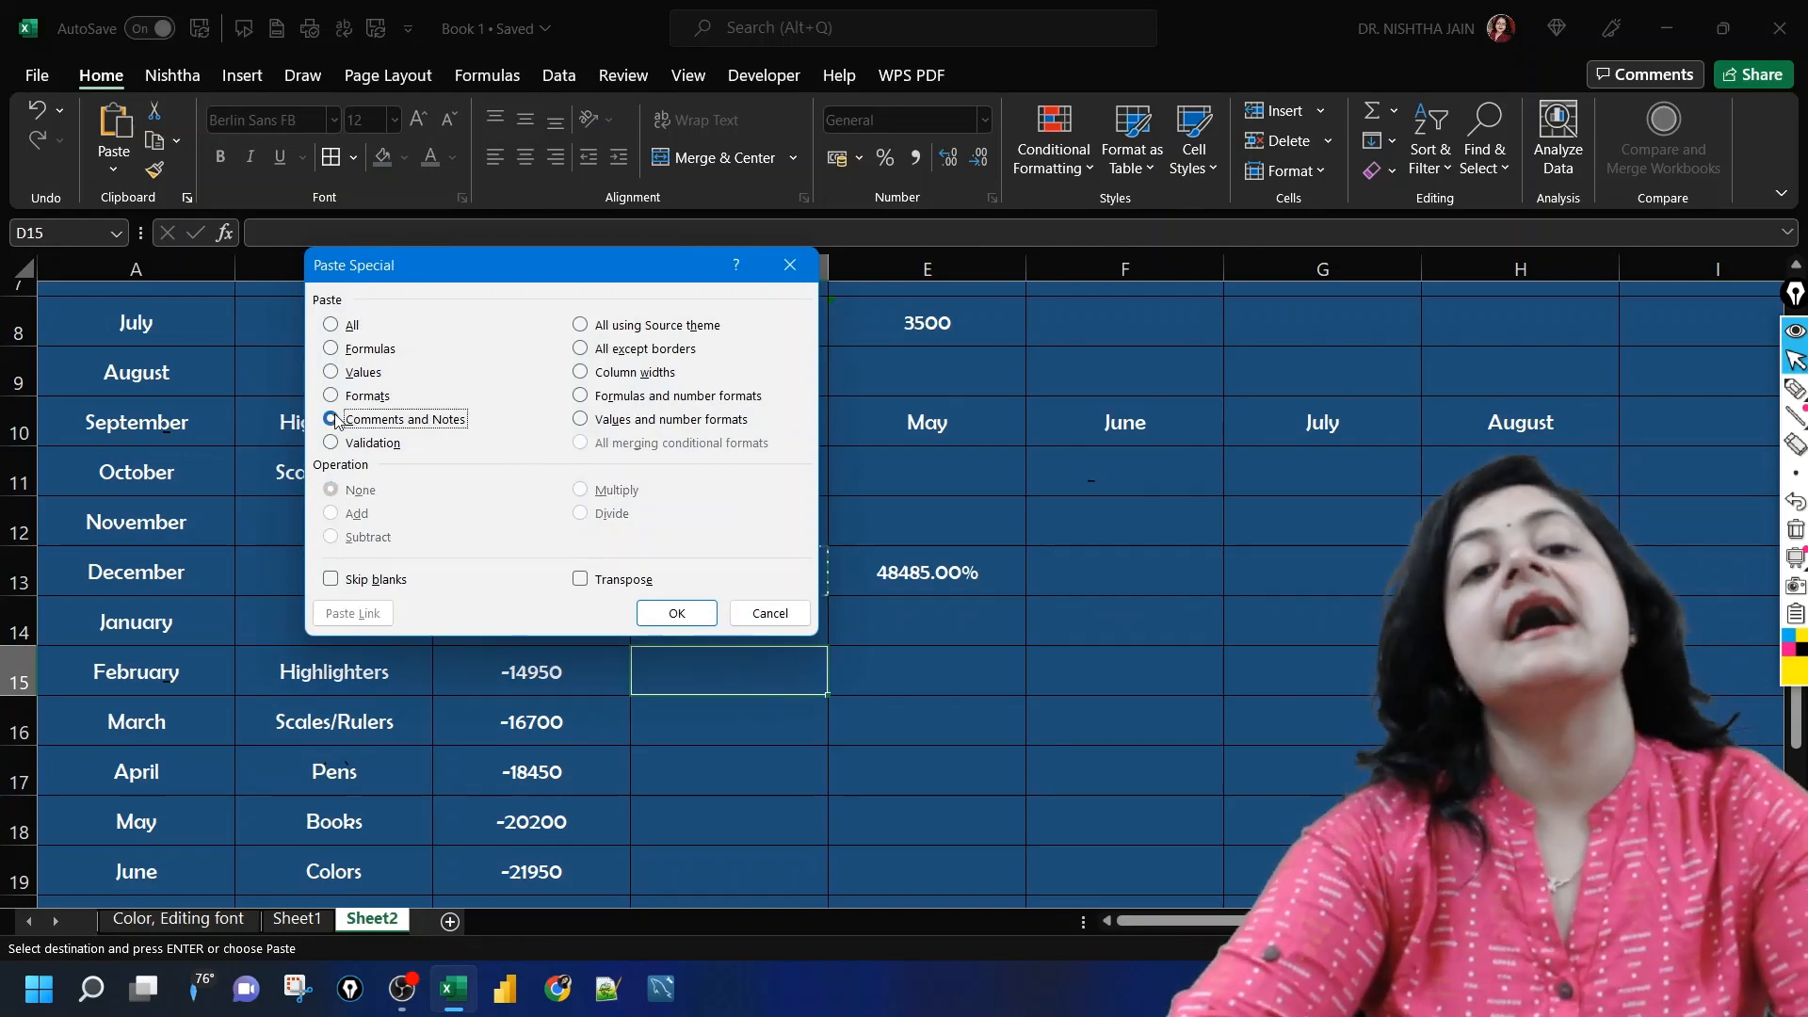
{"action": "left_click", "coordinate": [767, 612]}
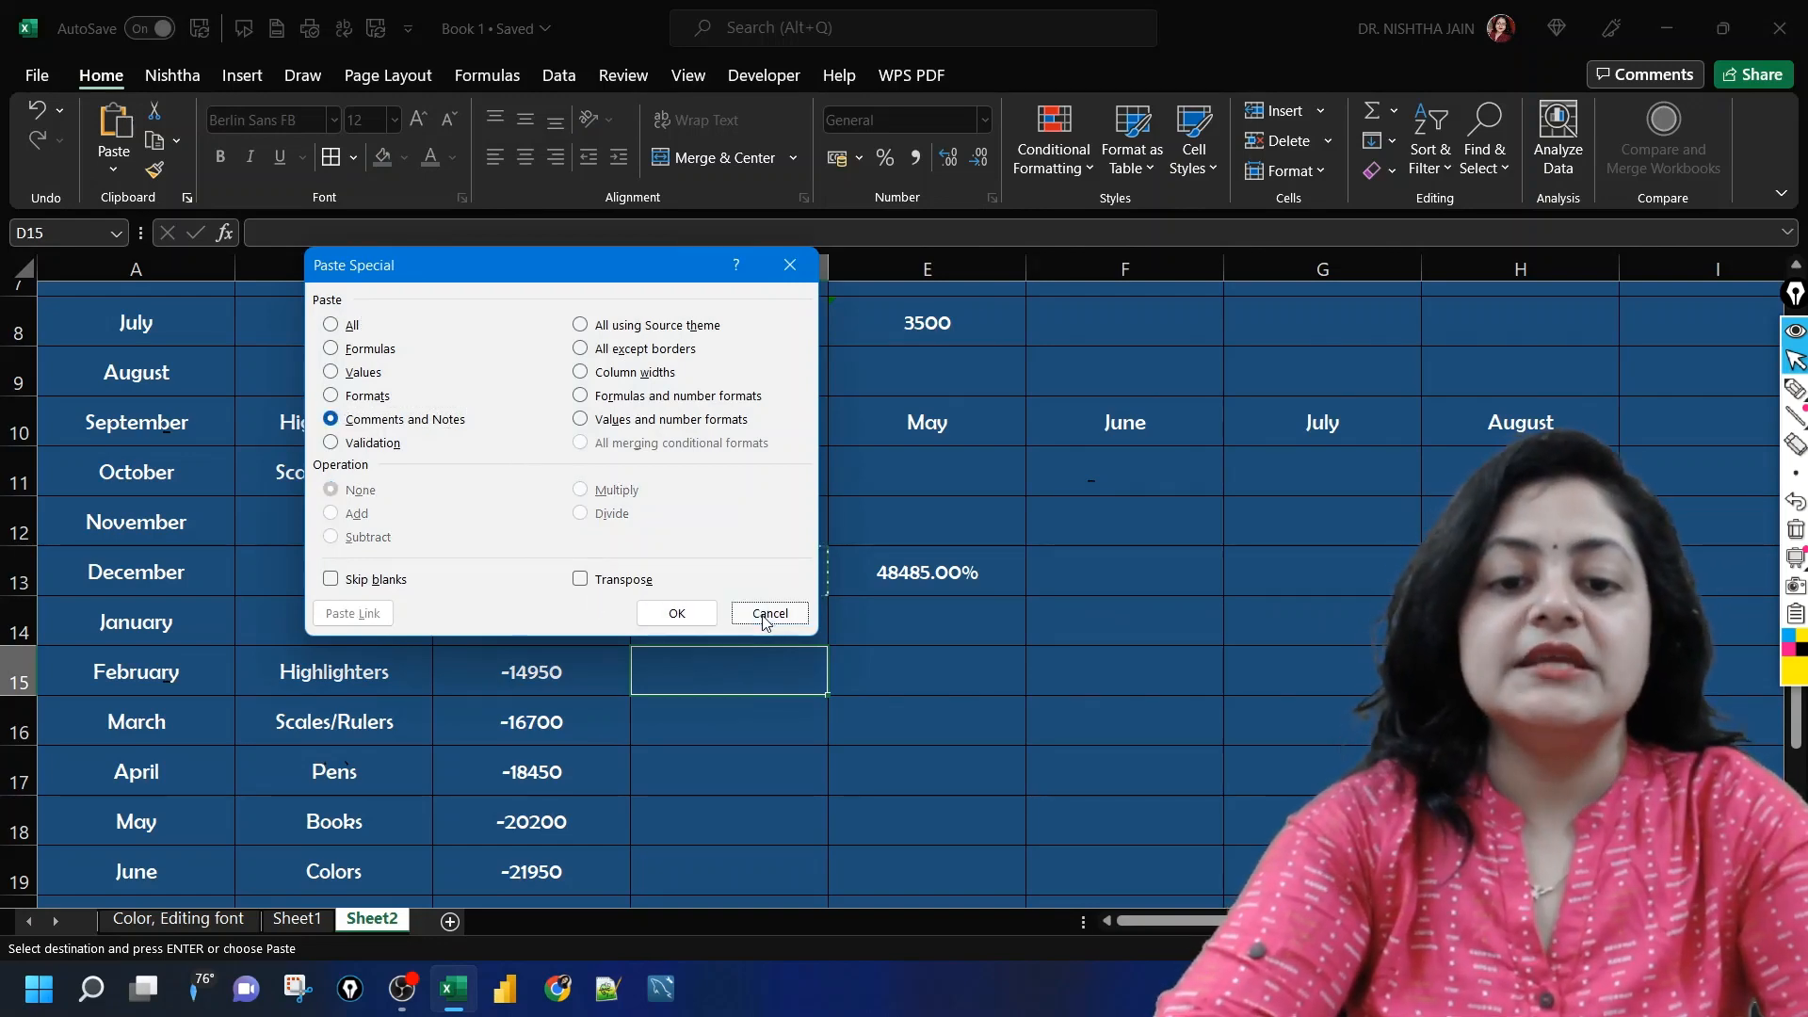
Step: Post a new comment reading "Good" on cell D13 and display it on the cell
{"action": "left_click", "coordinate": [803, 581]}
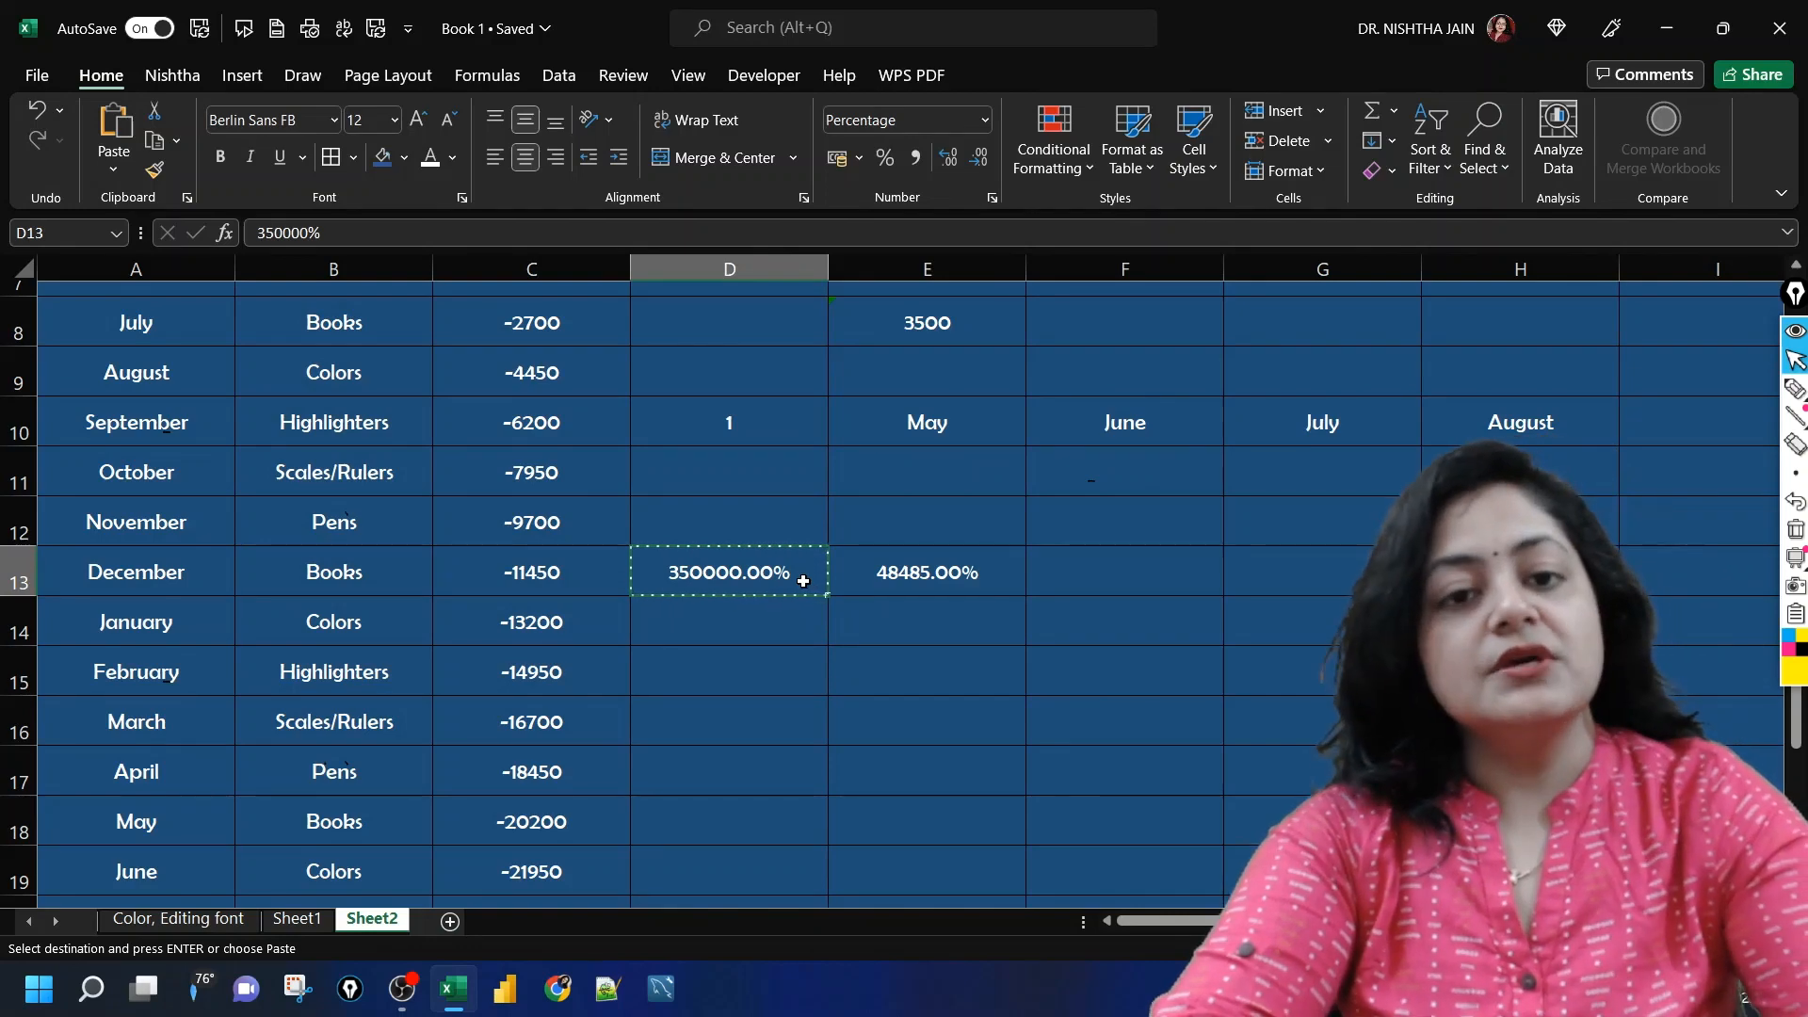
{"action": "right_click", "coordinate": [805, 579]}
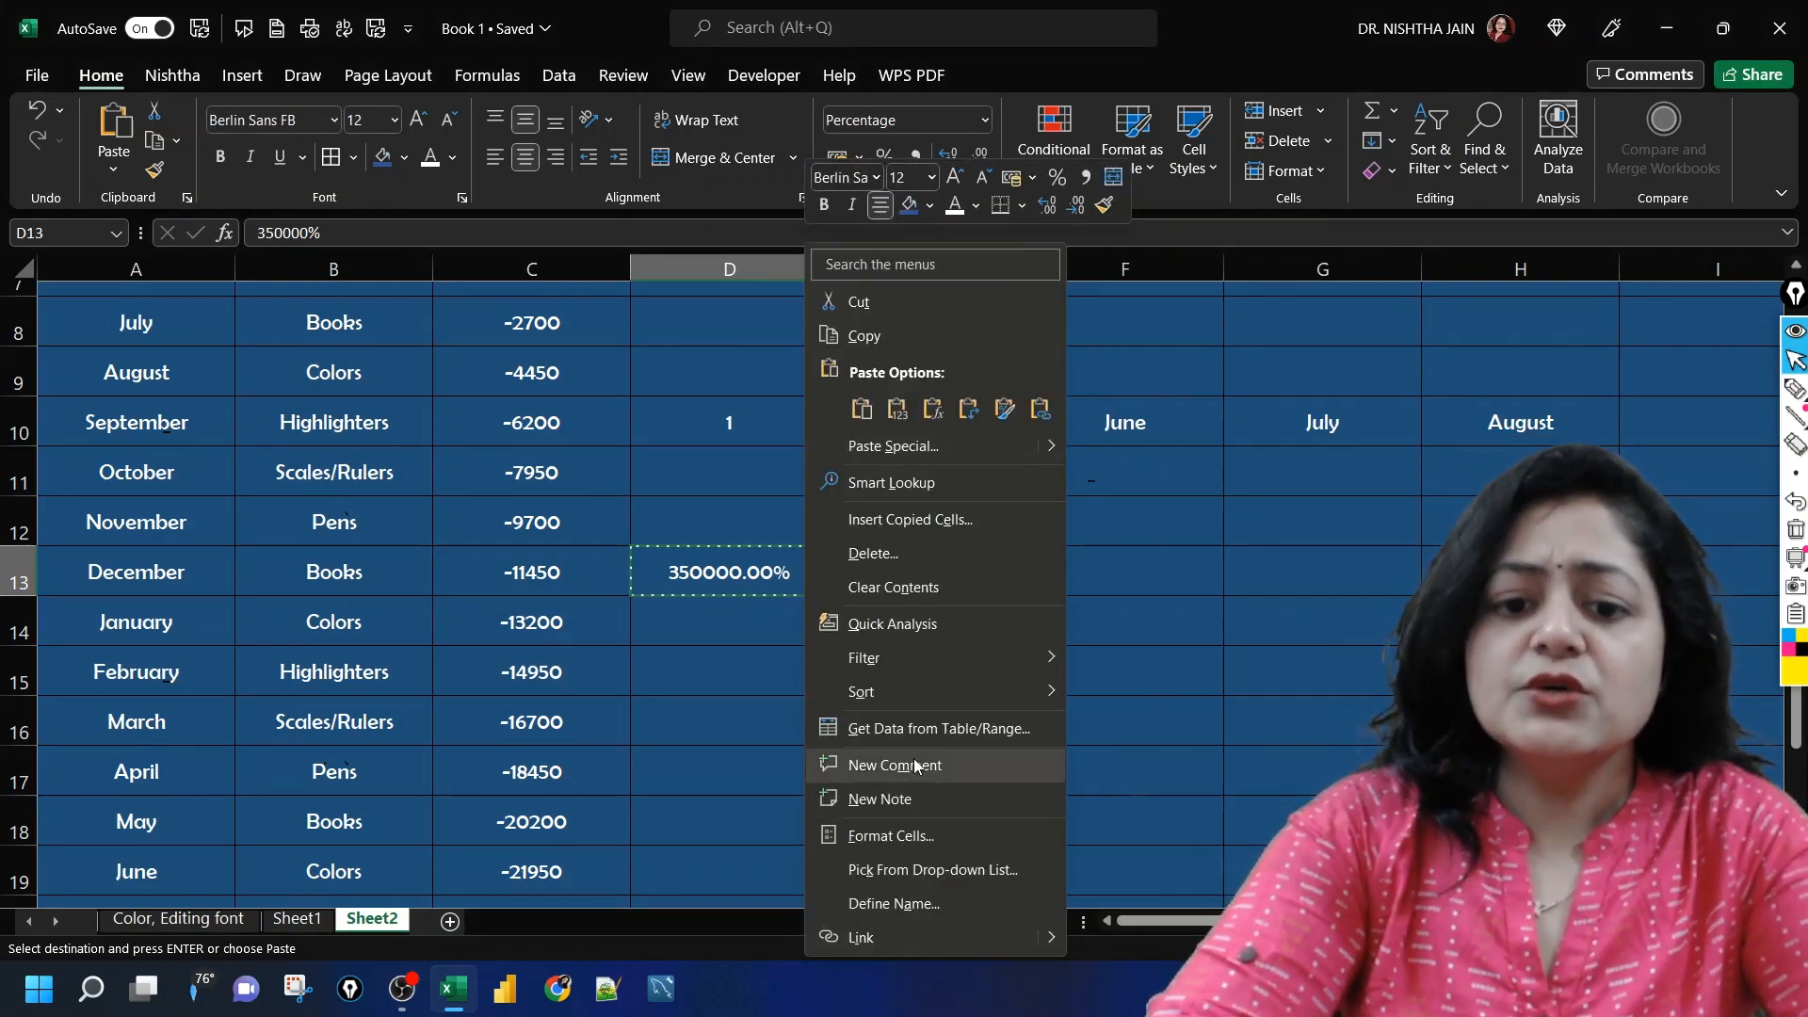
{"action": "key", "text": "Escape"}
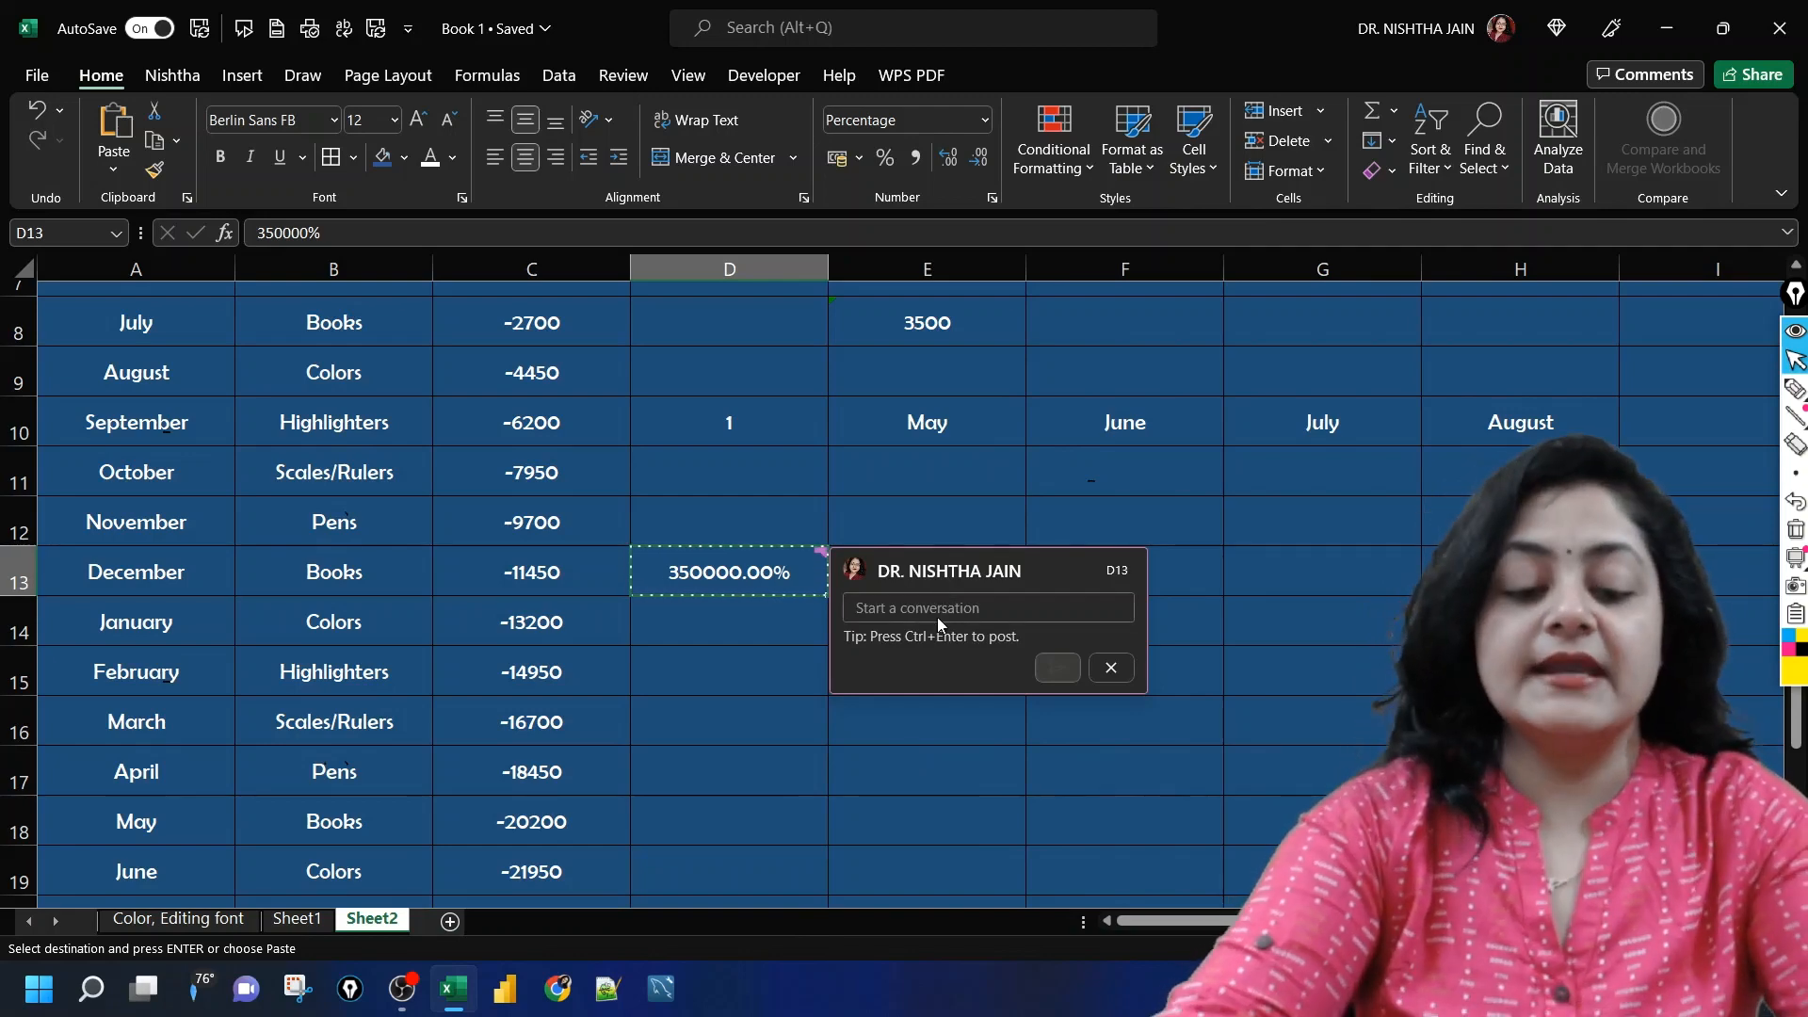
{"action": "type", "text": "Good"}
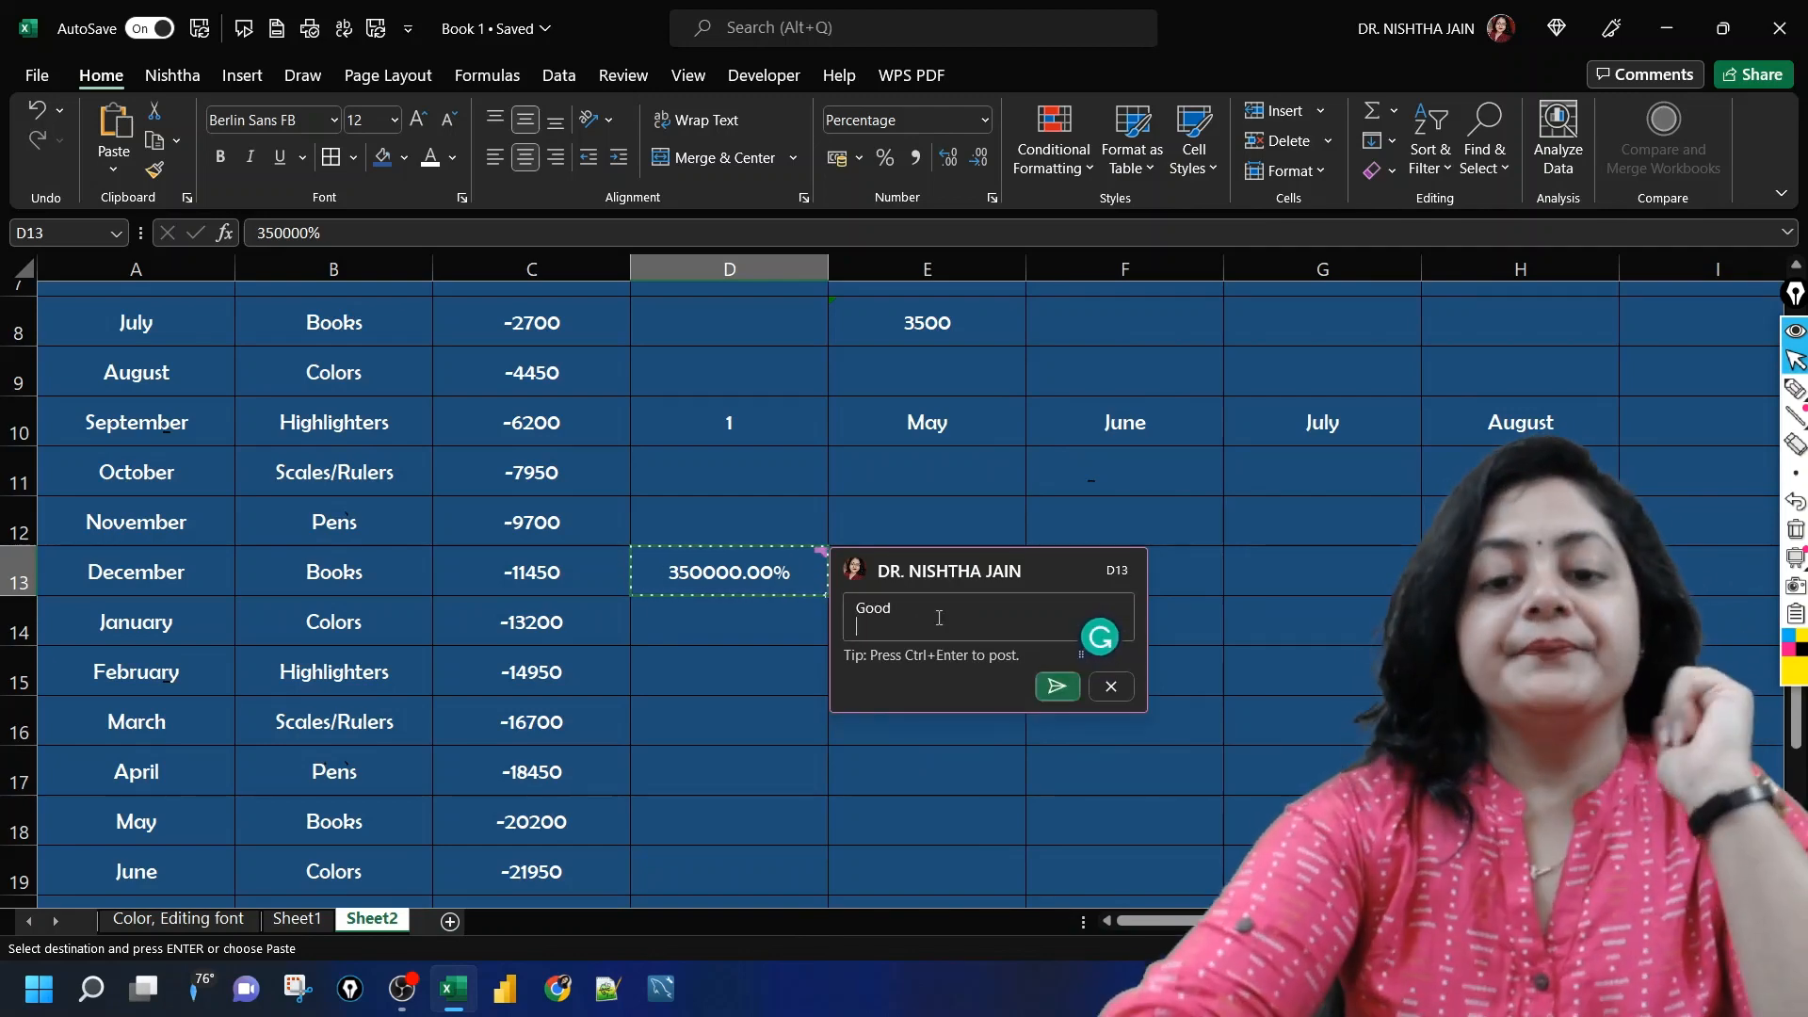
{"action": "left_click", "coordinate": [1060, 690]}
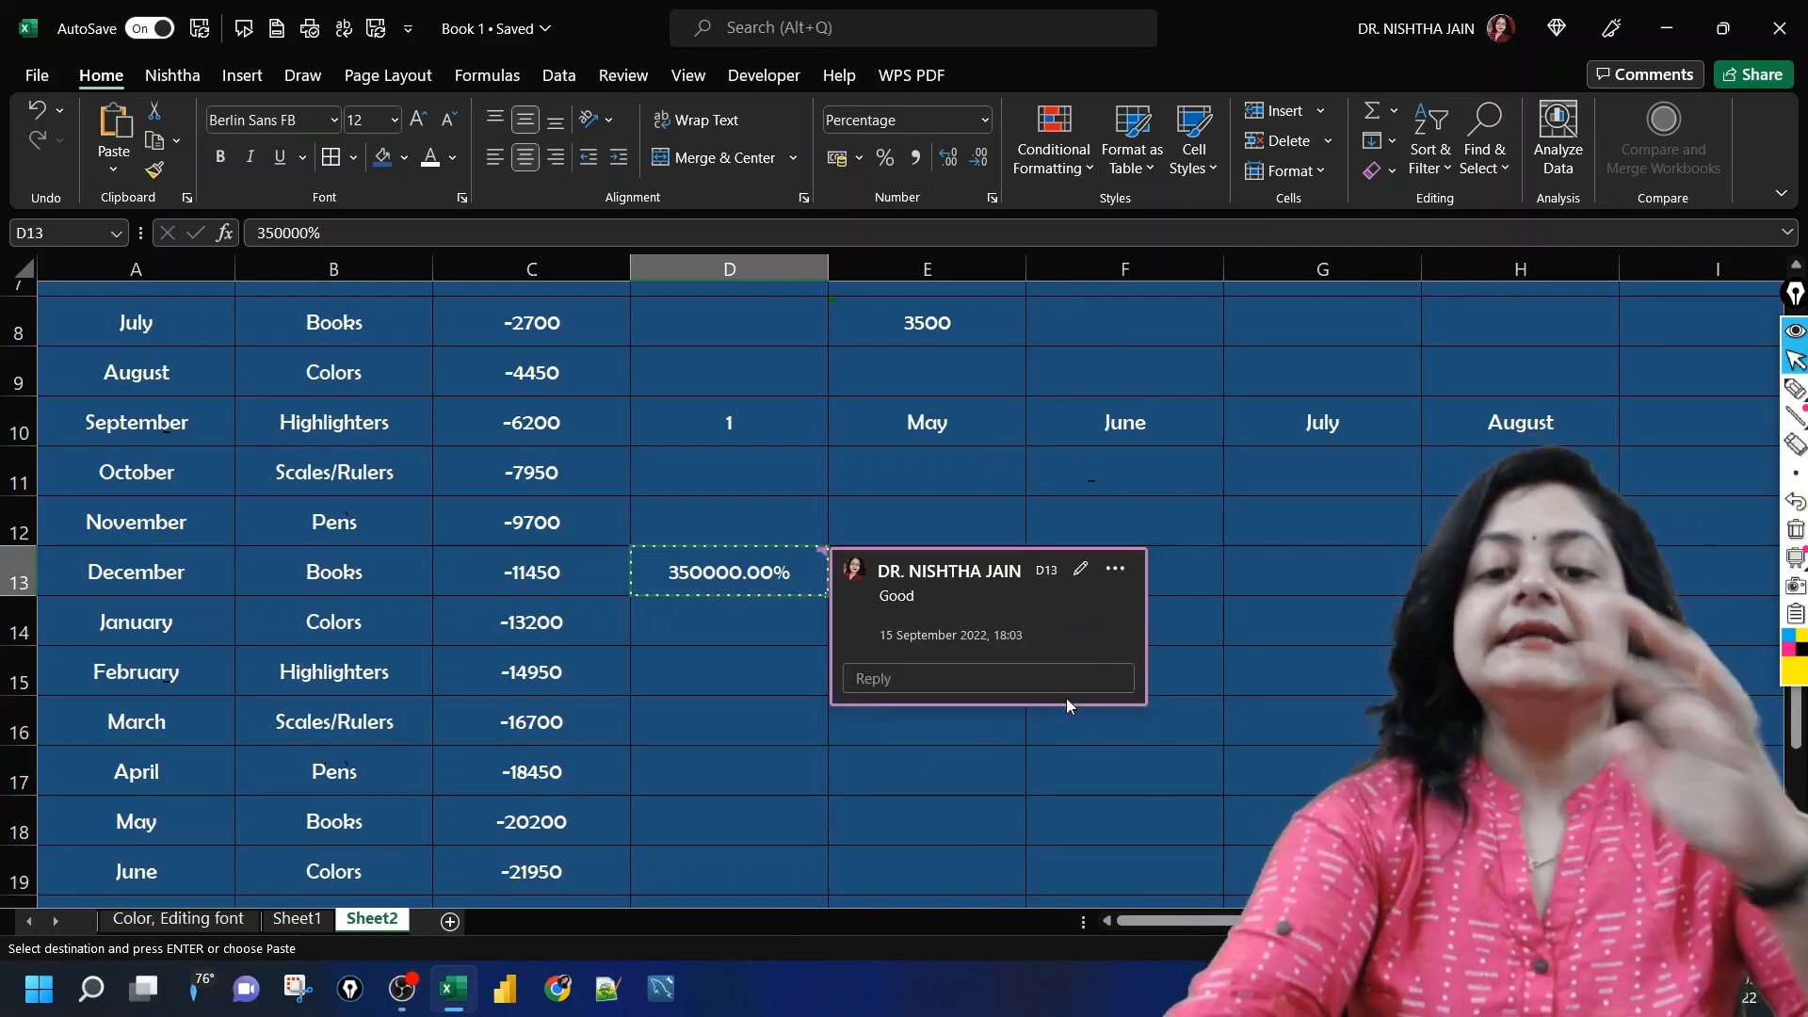
{"action": "left_click", "coordinate": [1257, 531]}
{"action": "left_click", "coordinate": [730, 564]}
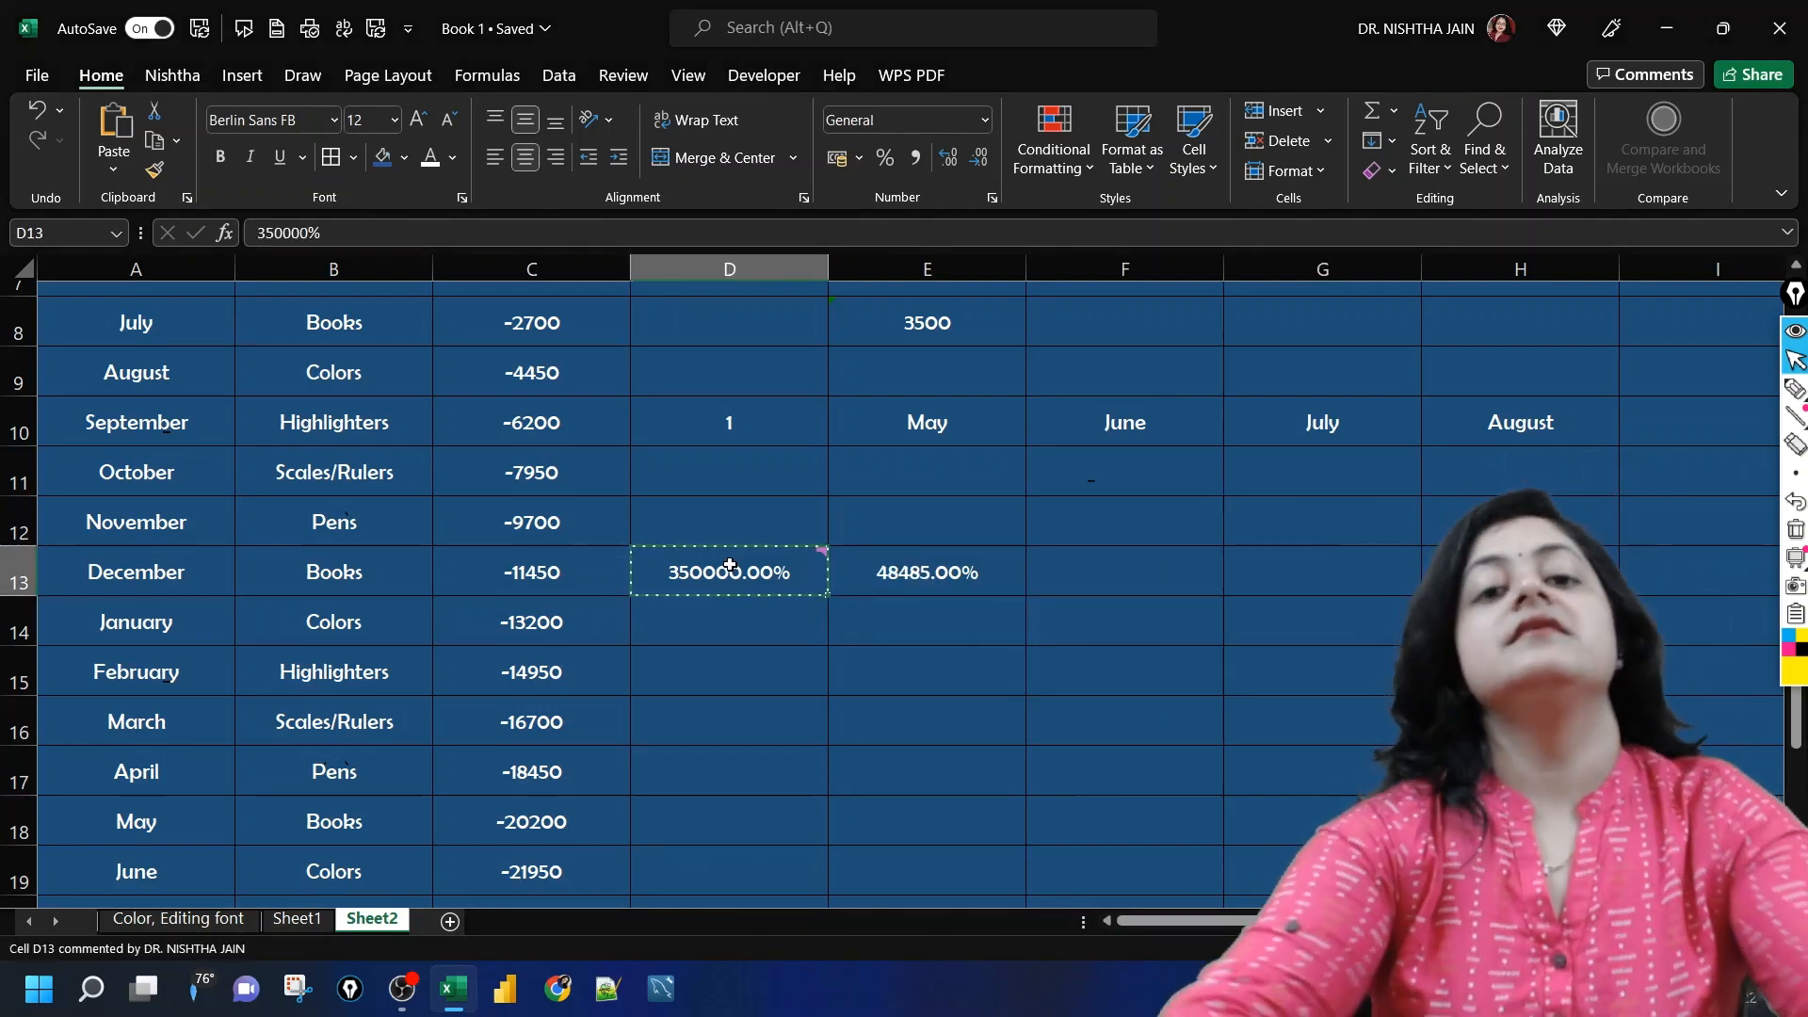
{"action": "left_click", "coordinate": [738, 467]}
{"action": "left_click", "coordinate": [761, 568]}
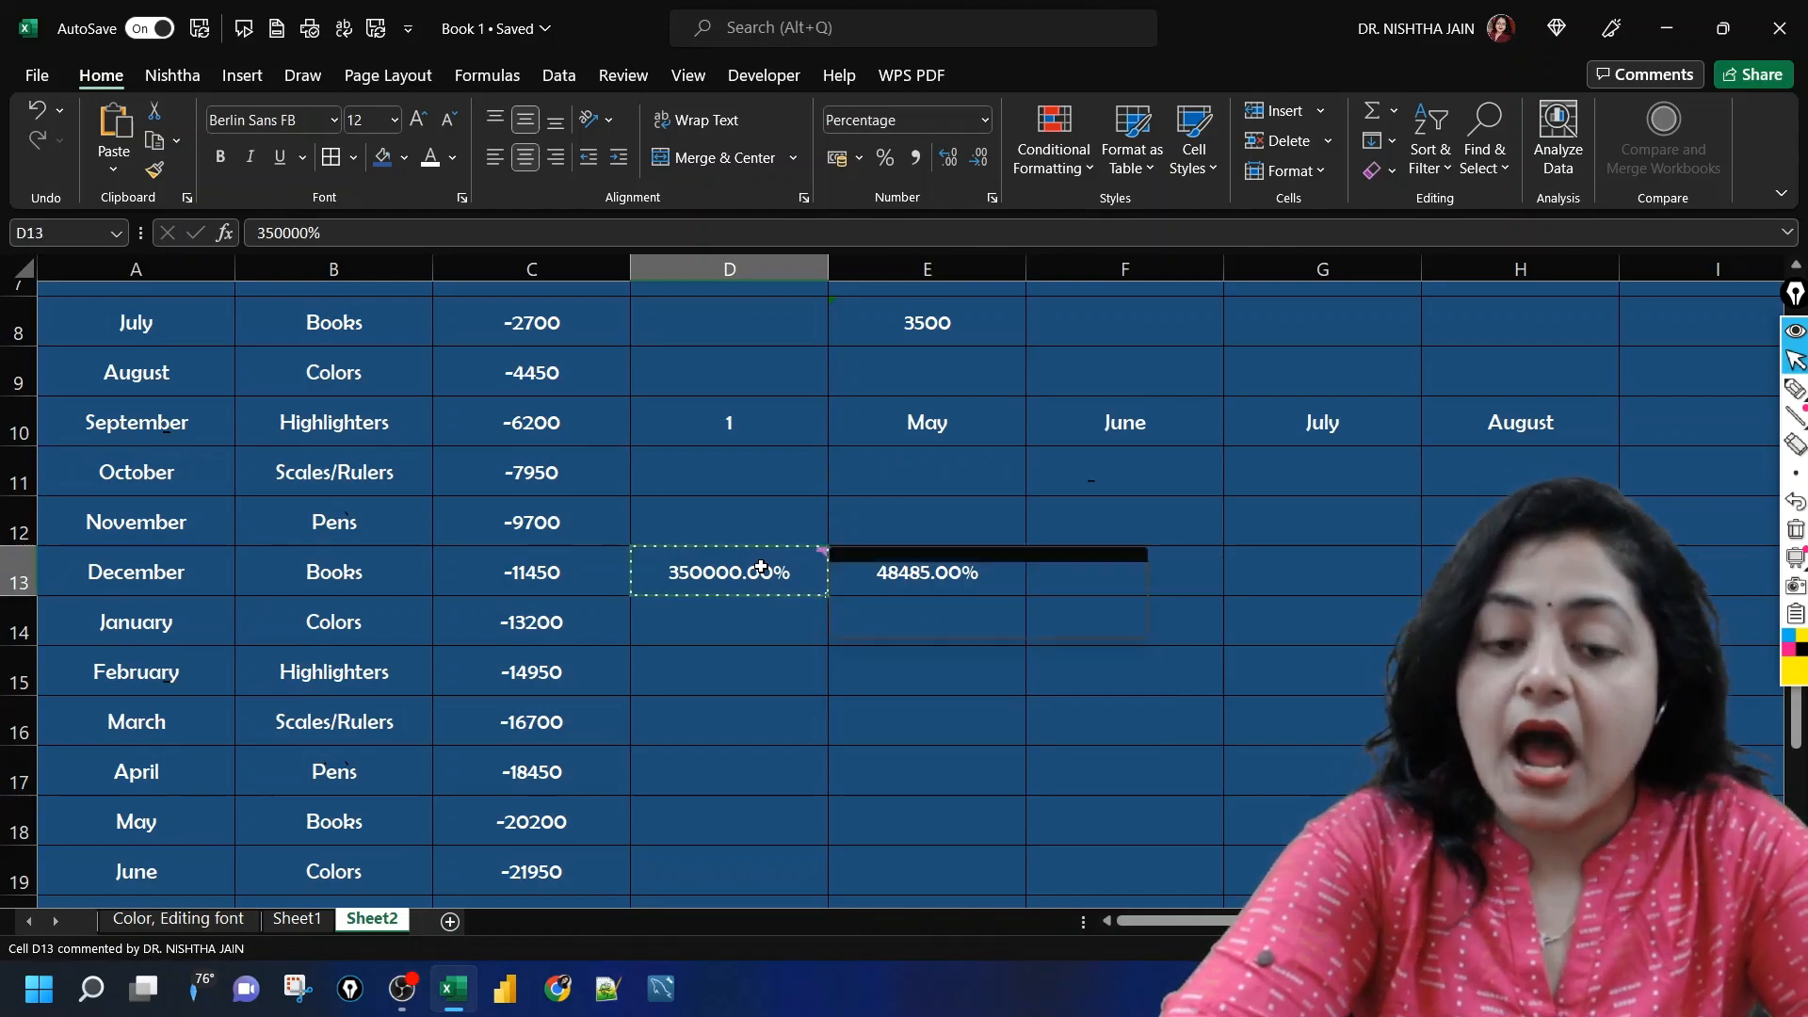
{"action": "left_click", "coordinate": [757, 619]}
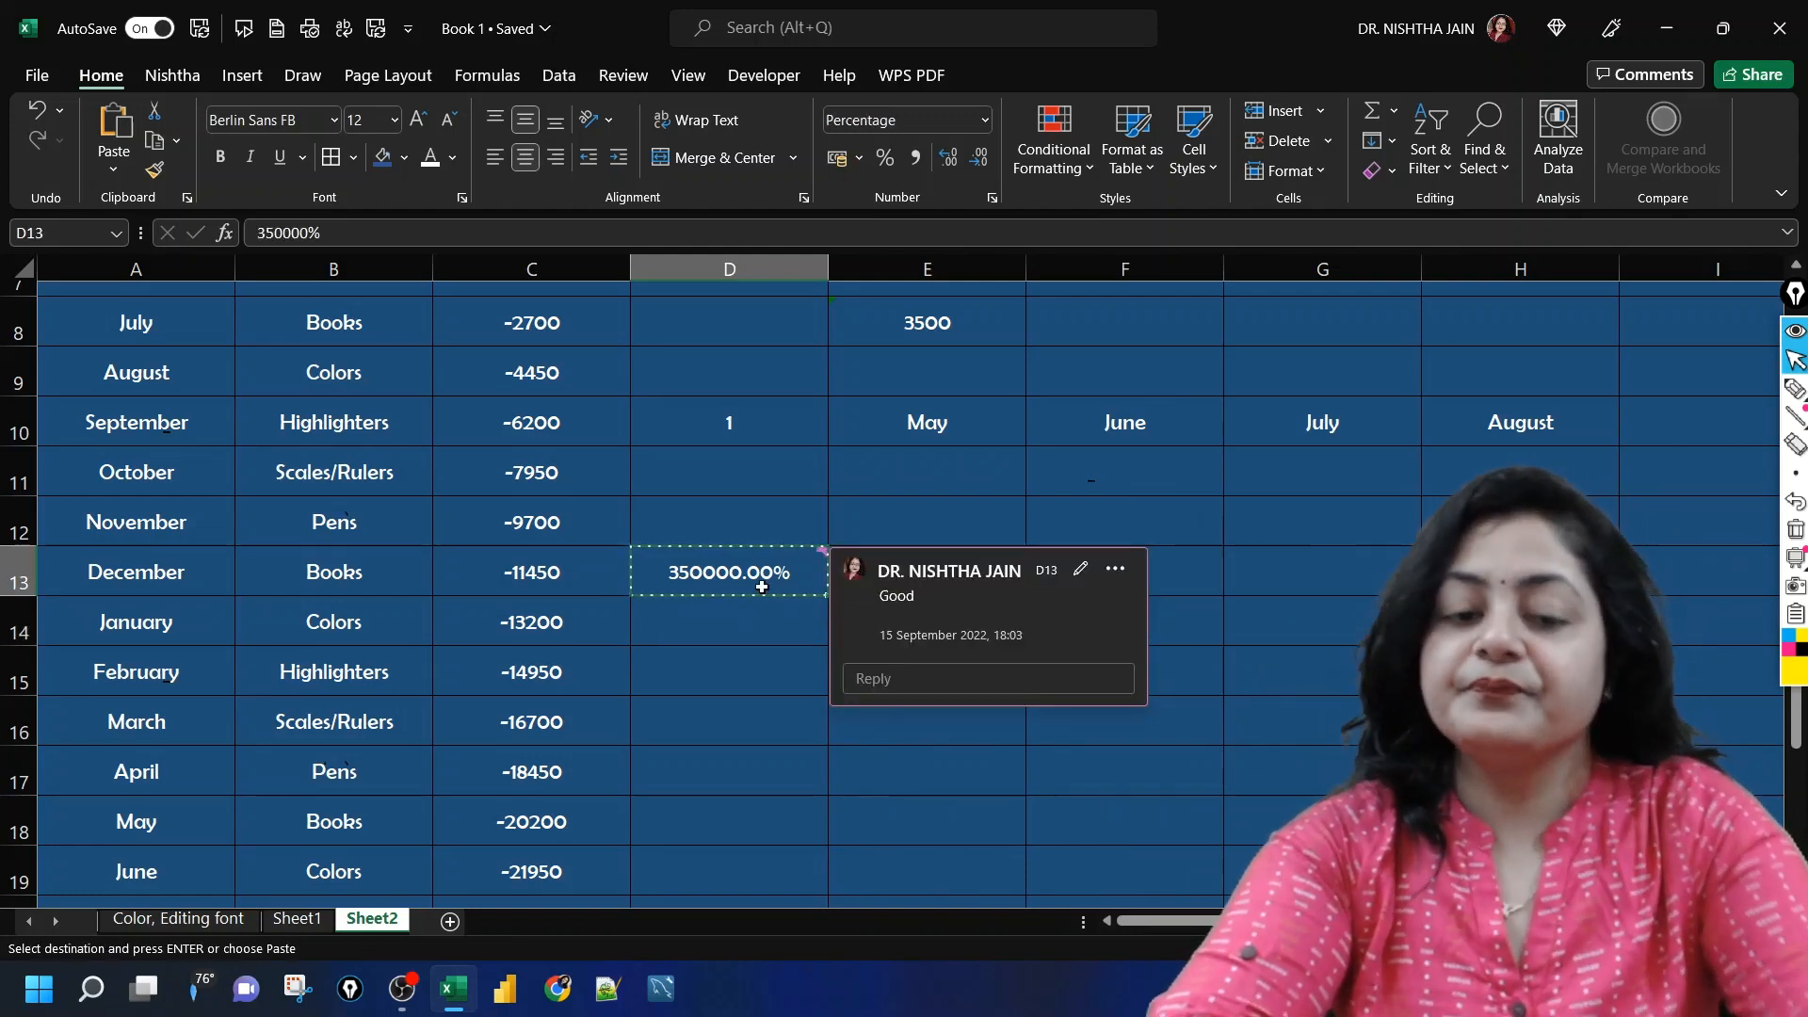
Step: Paste only the comment from D13 onto the June cell F10 using Paste Special with Comments and Notes, and view the pasted comment
{"action": "left_click", "coordinate": [701, 666]}
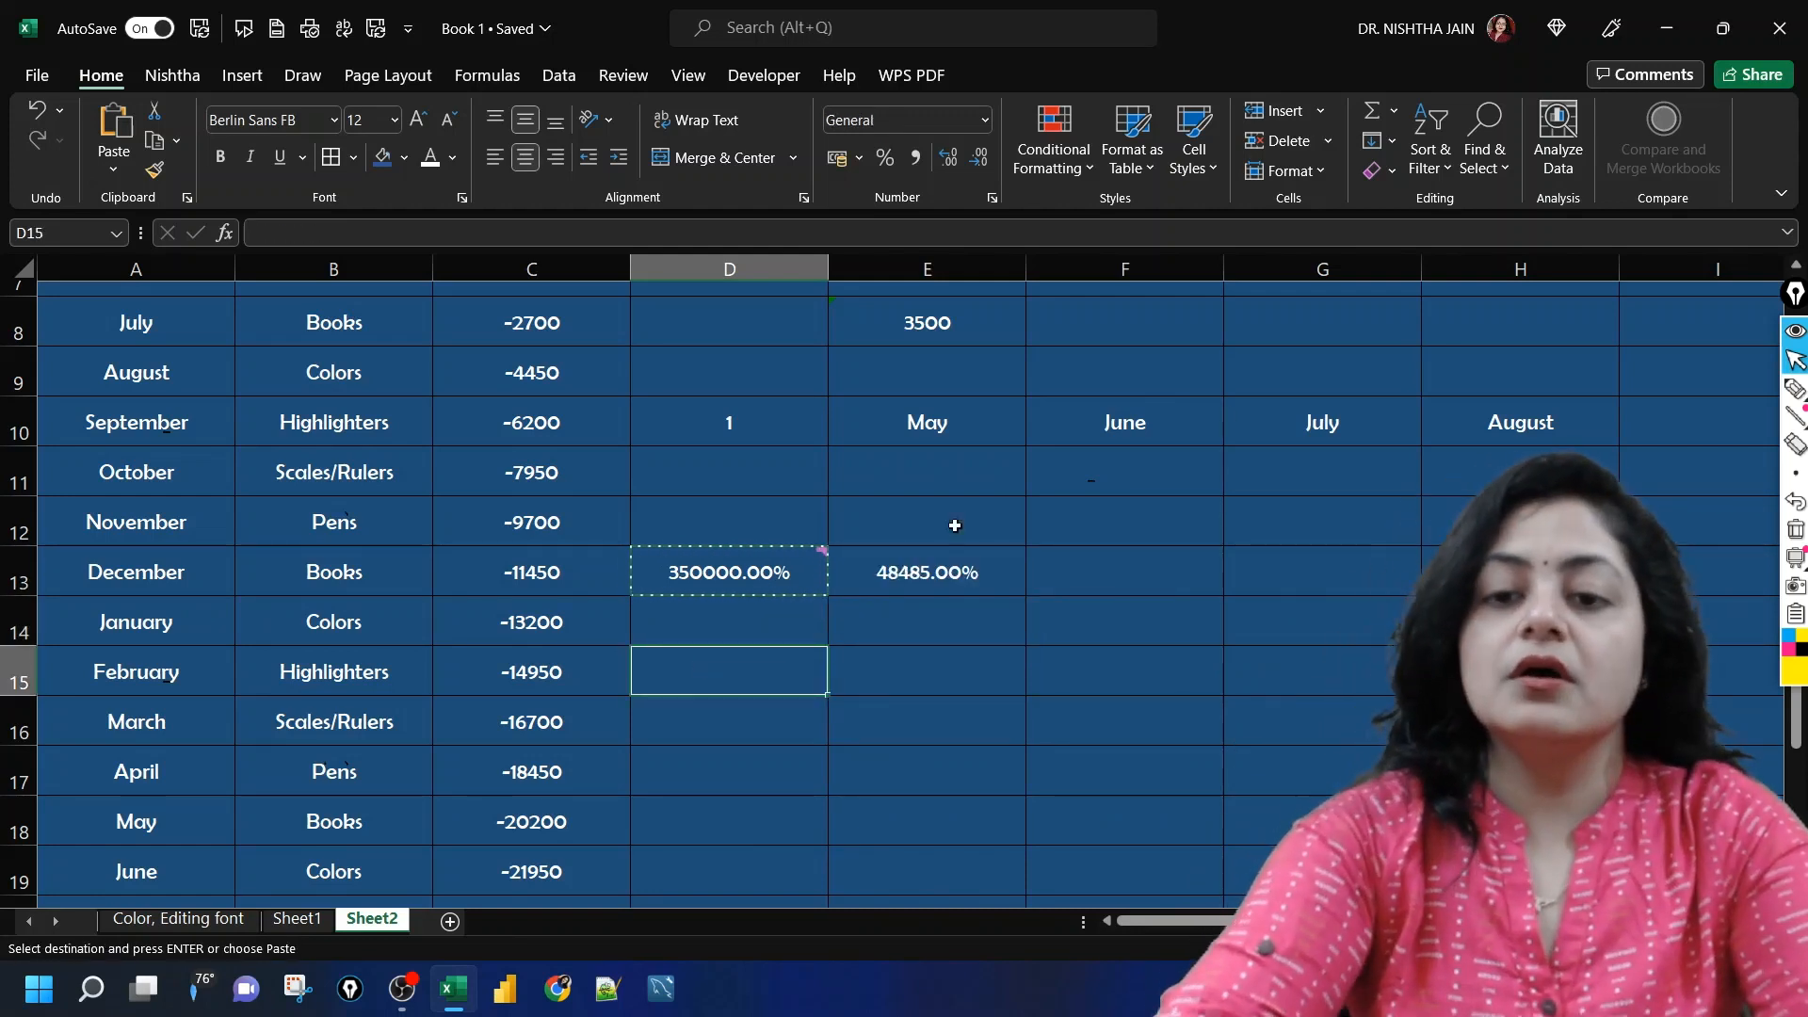
{"action": "left_click", "coordinate": [1157, 425]}
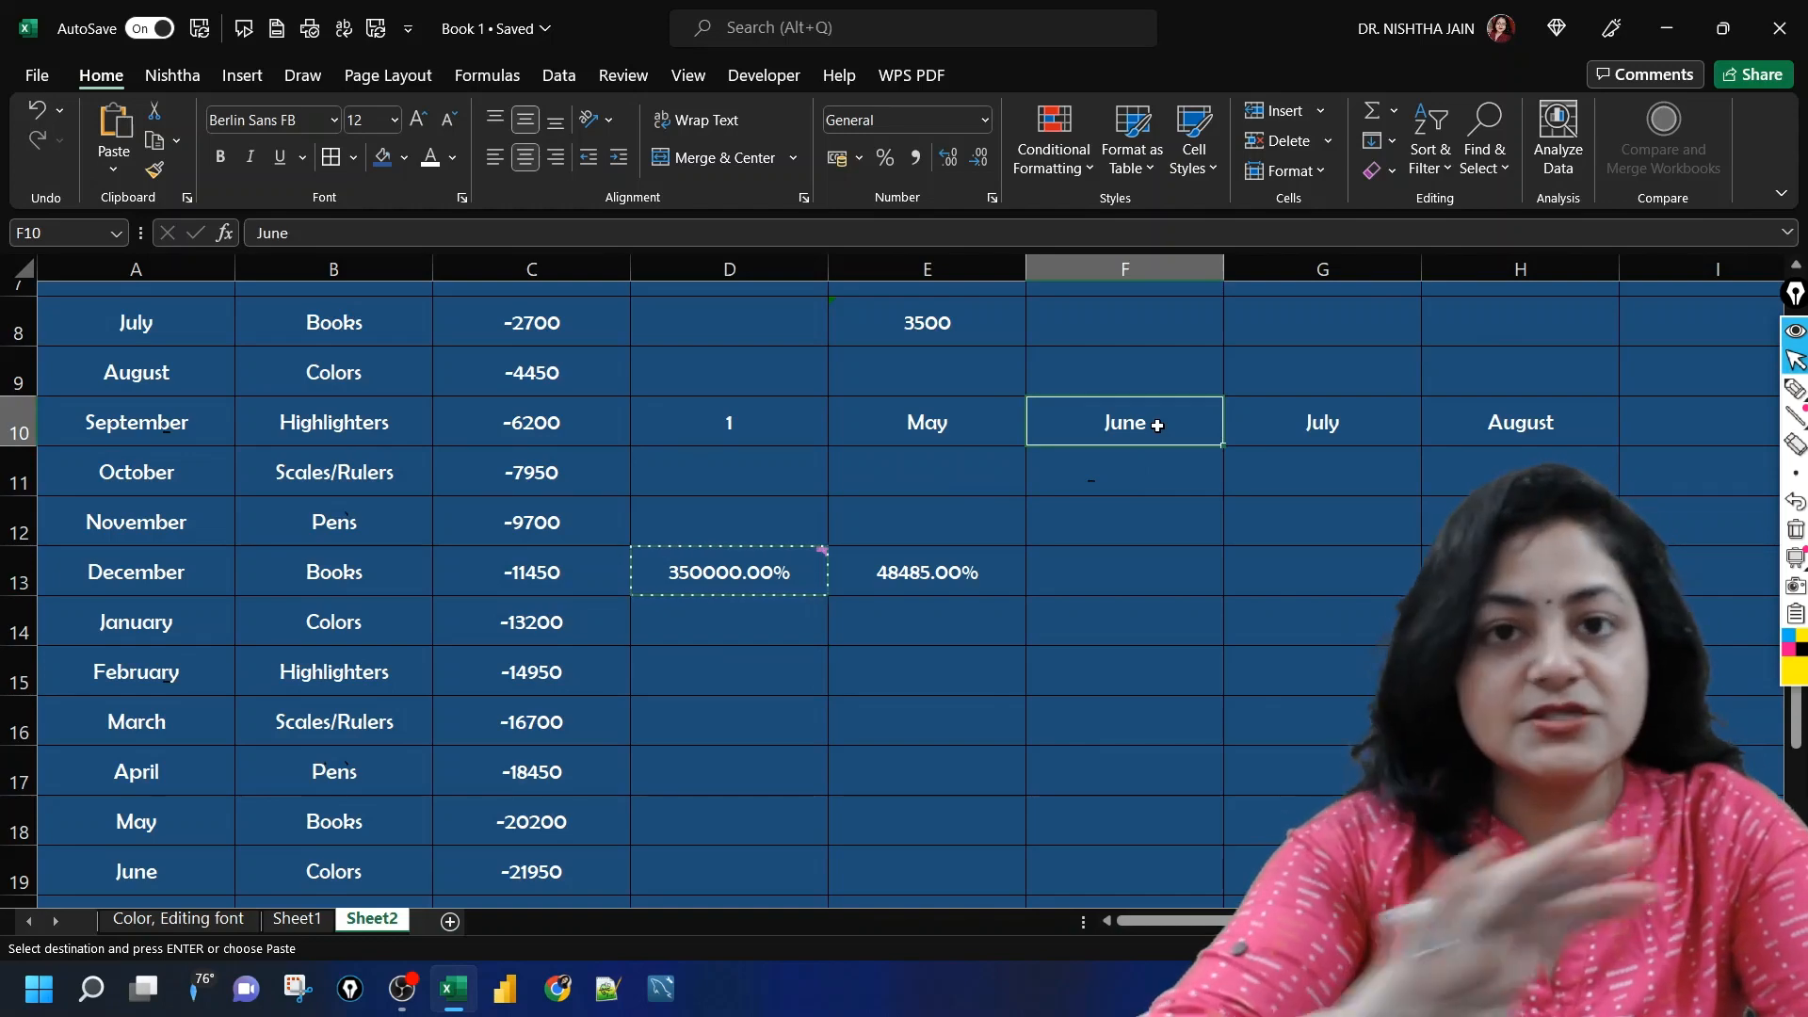
{"action": "key", "text": "ctrl+alt+v"}
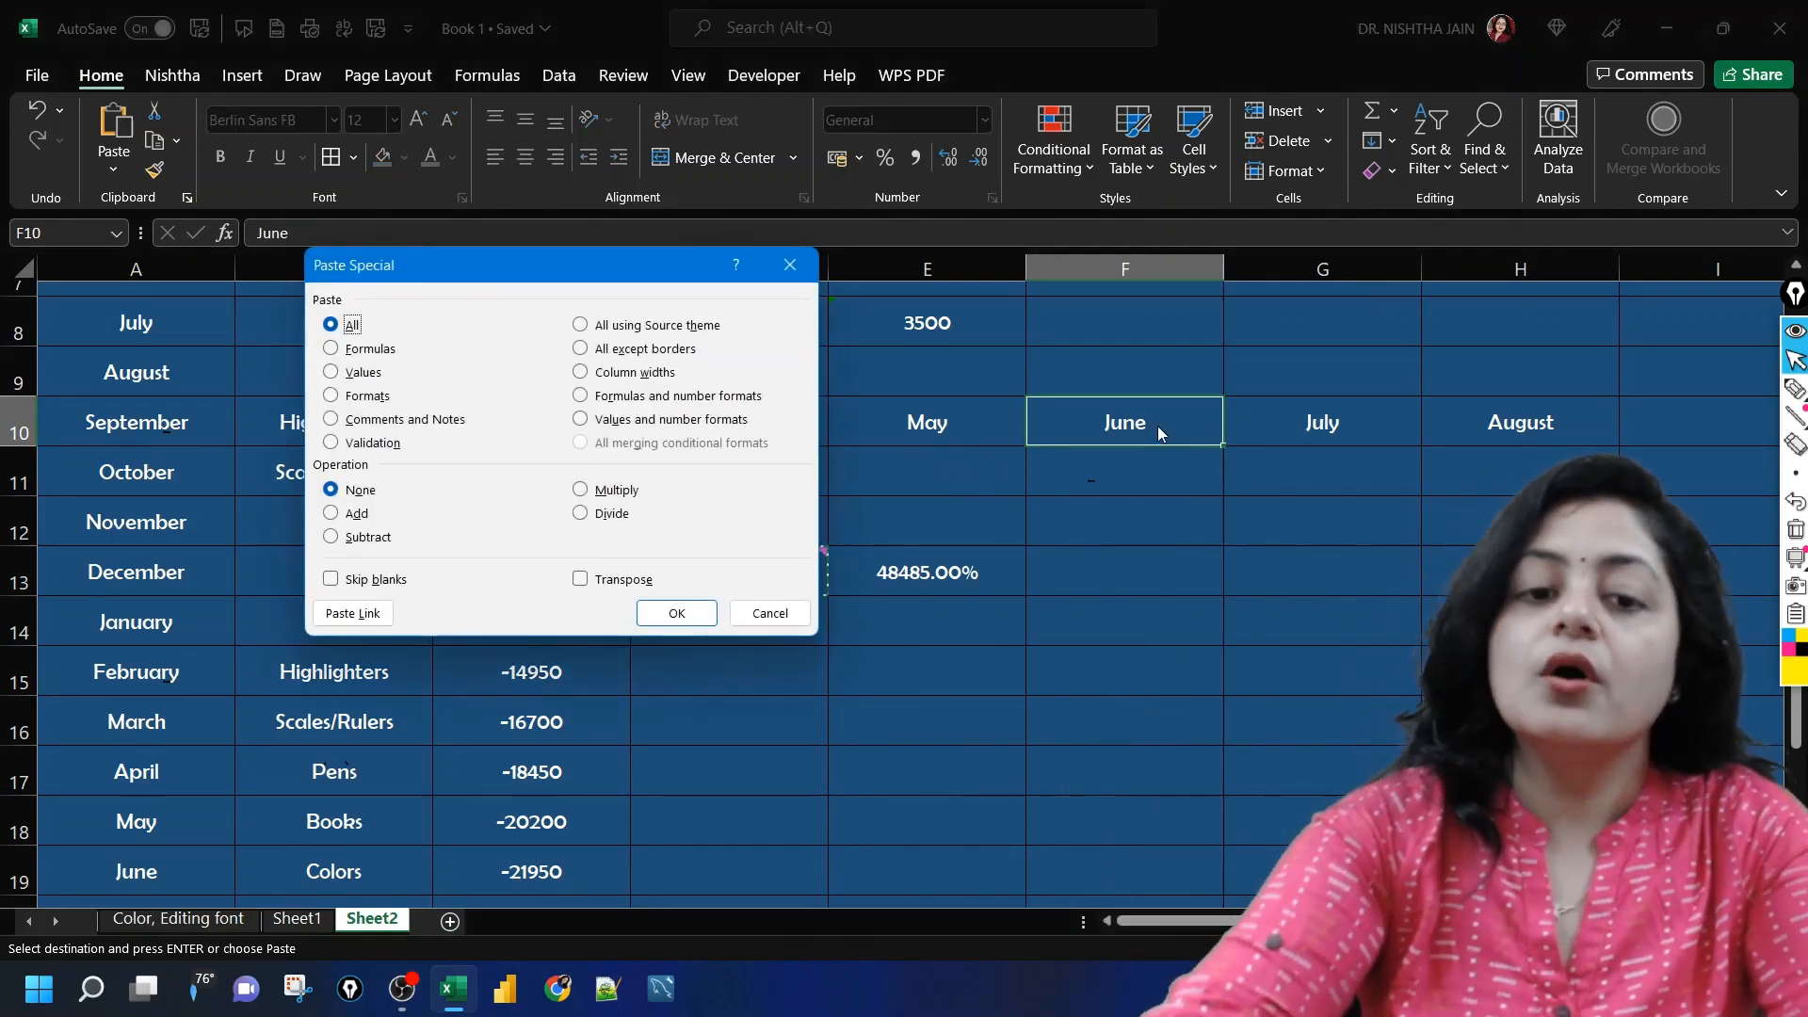
{"action": "left_click", "coordinate": [362, 420]}
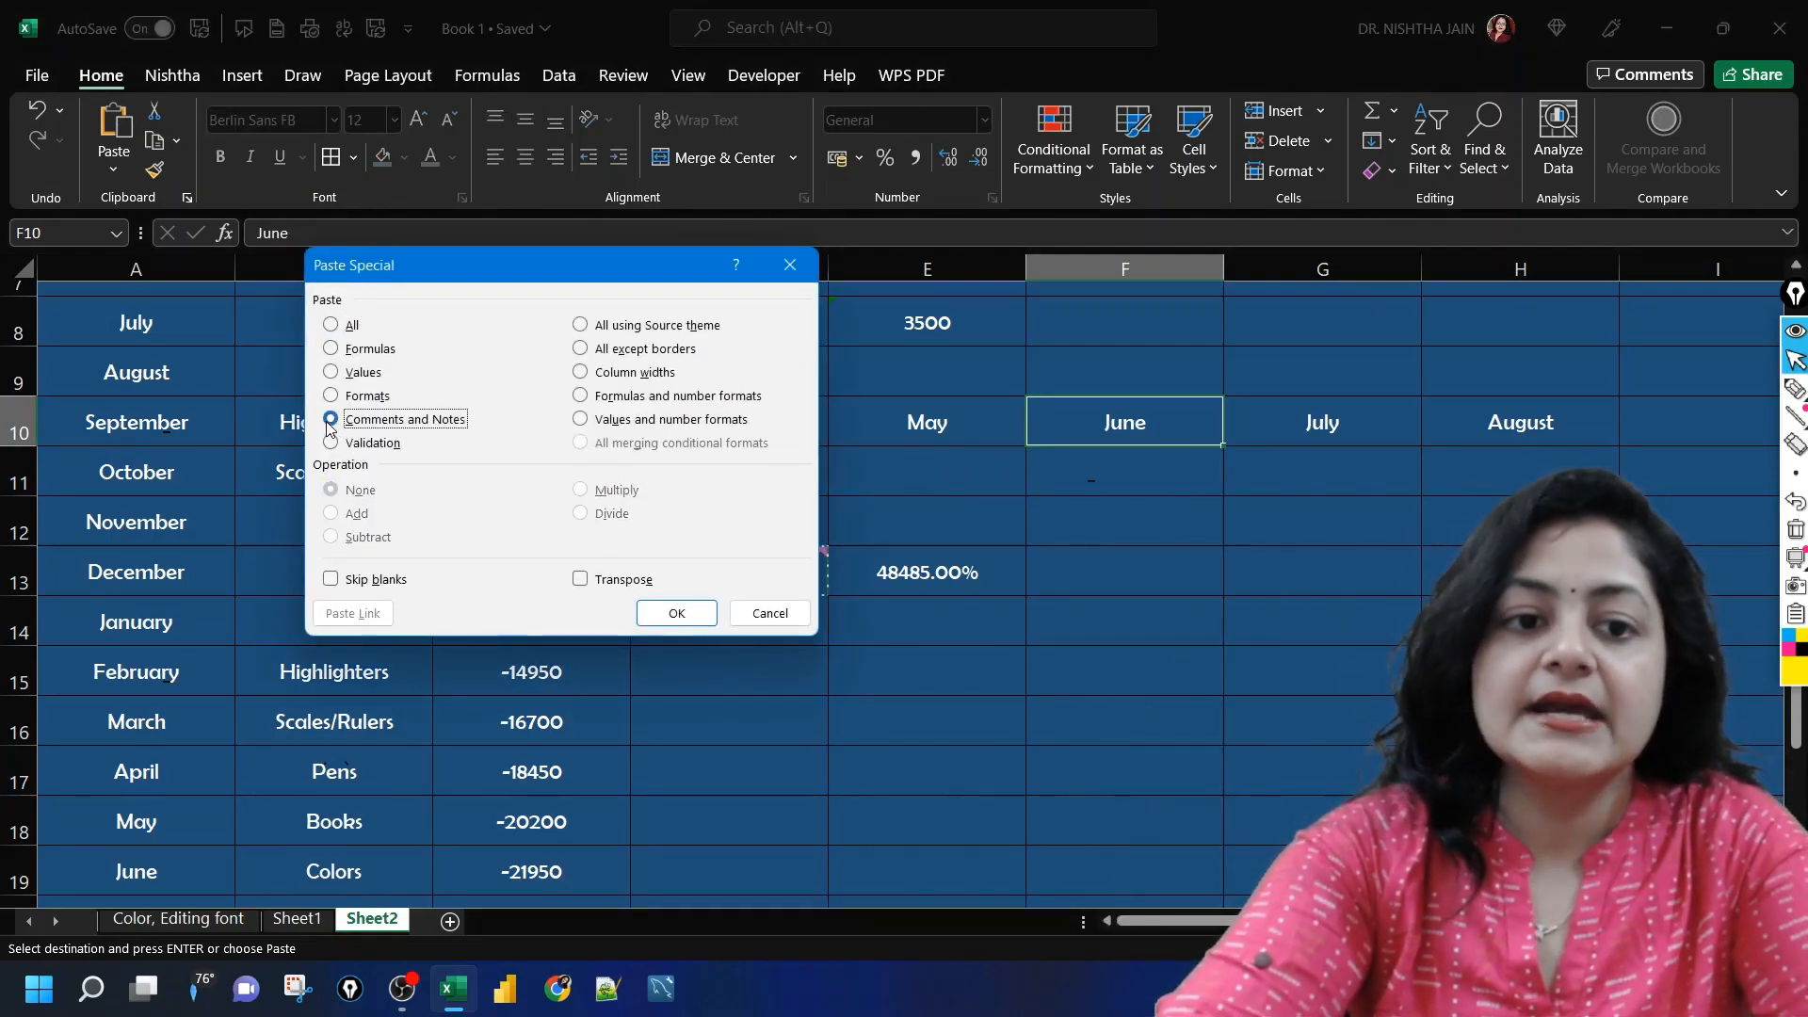
{"action": "left_click", "coordinate": [668, 614]}
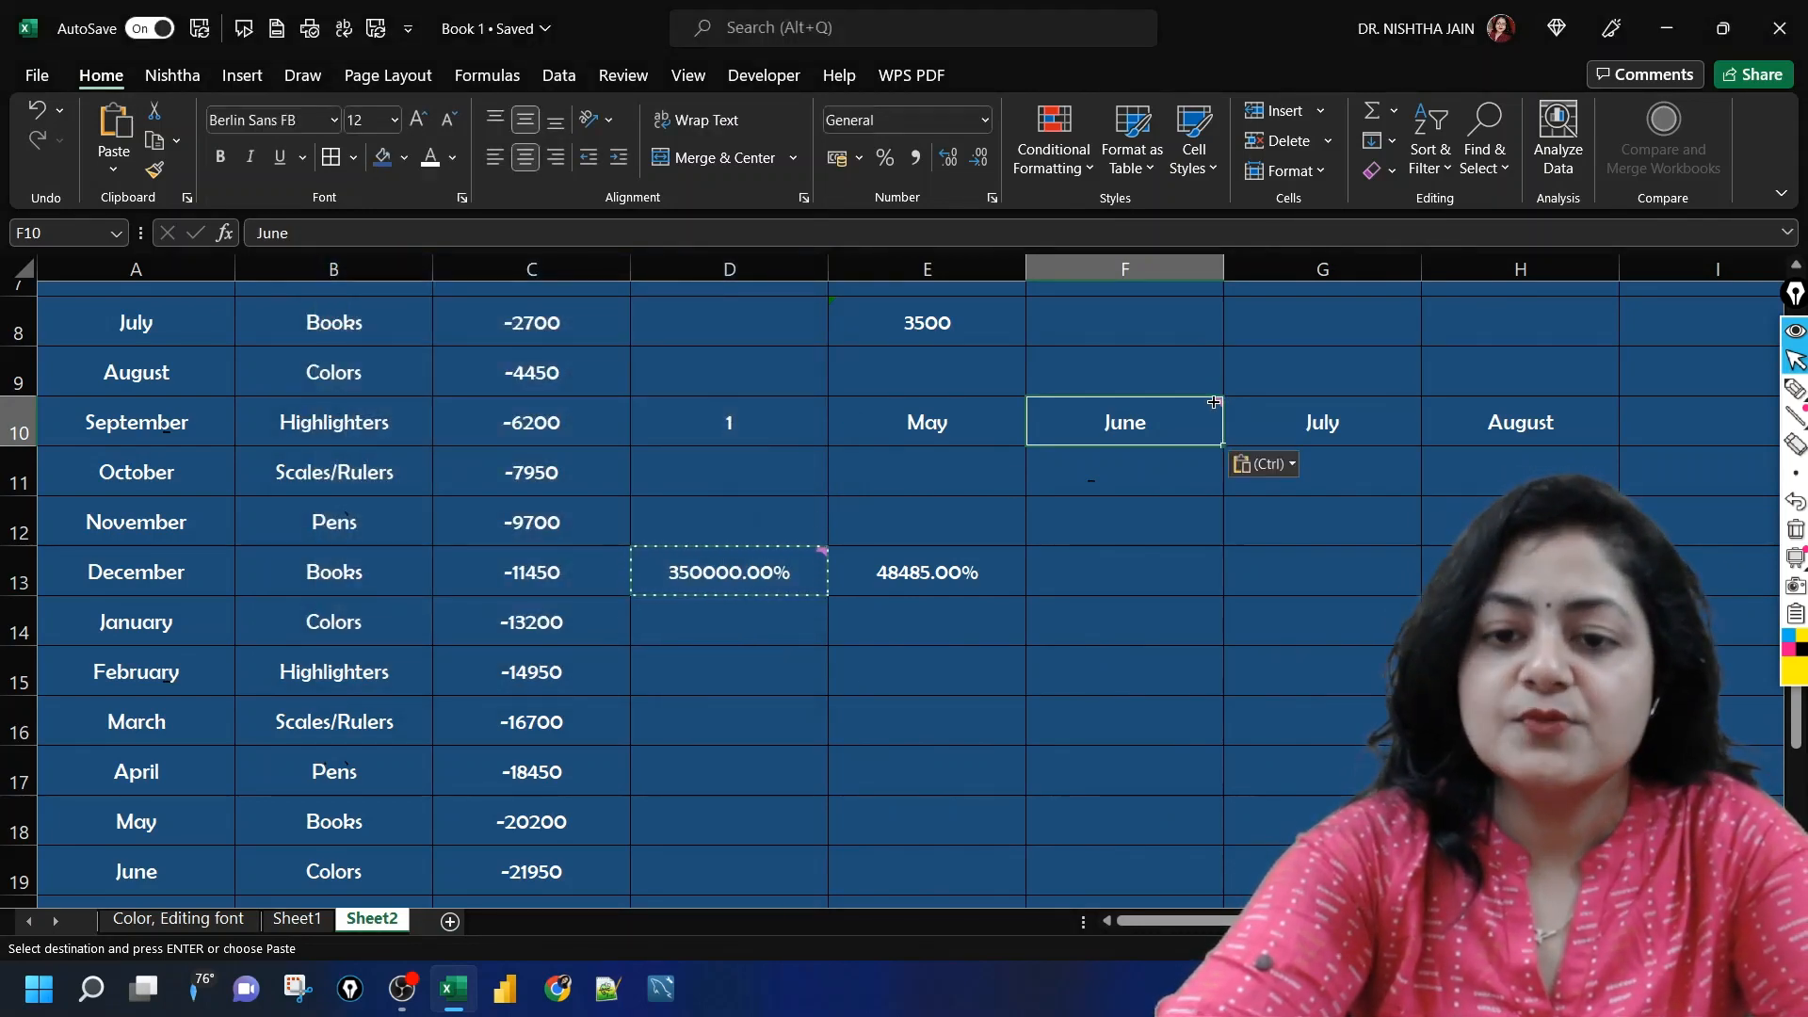
{"action": "mouse_move", "coordinate": [1213, 406]}
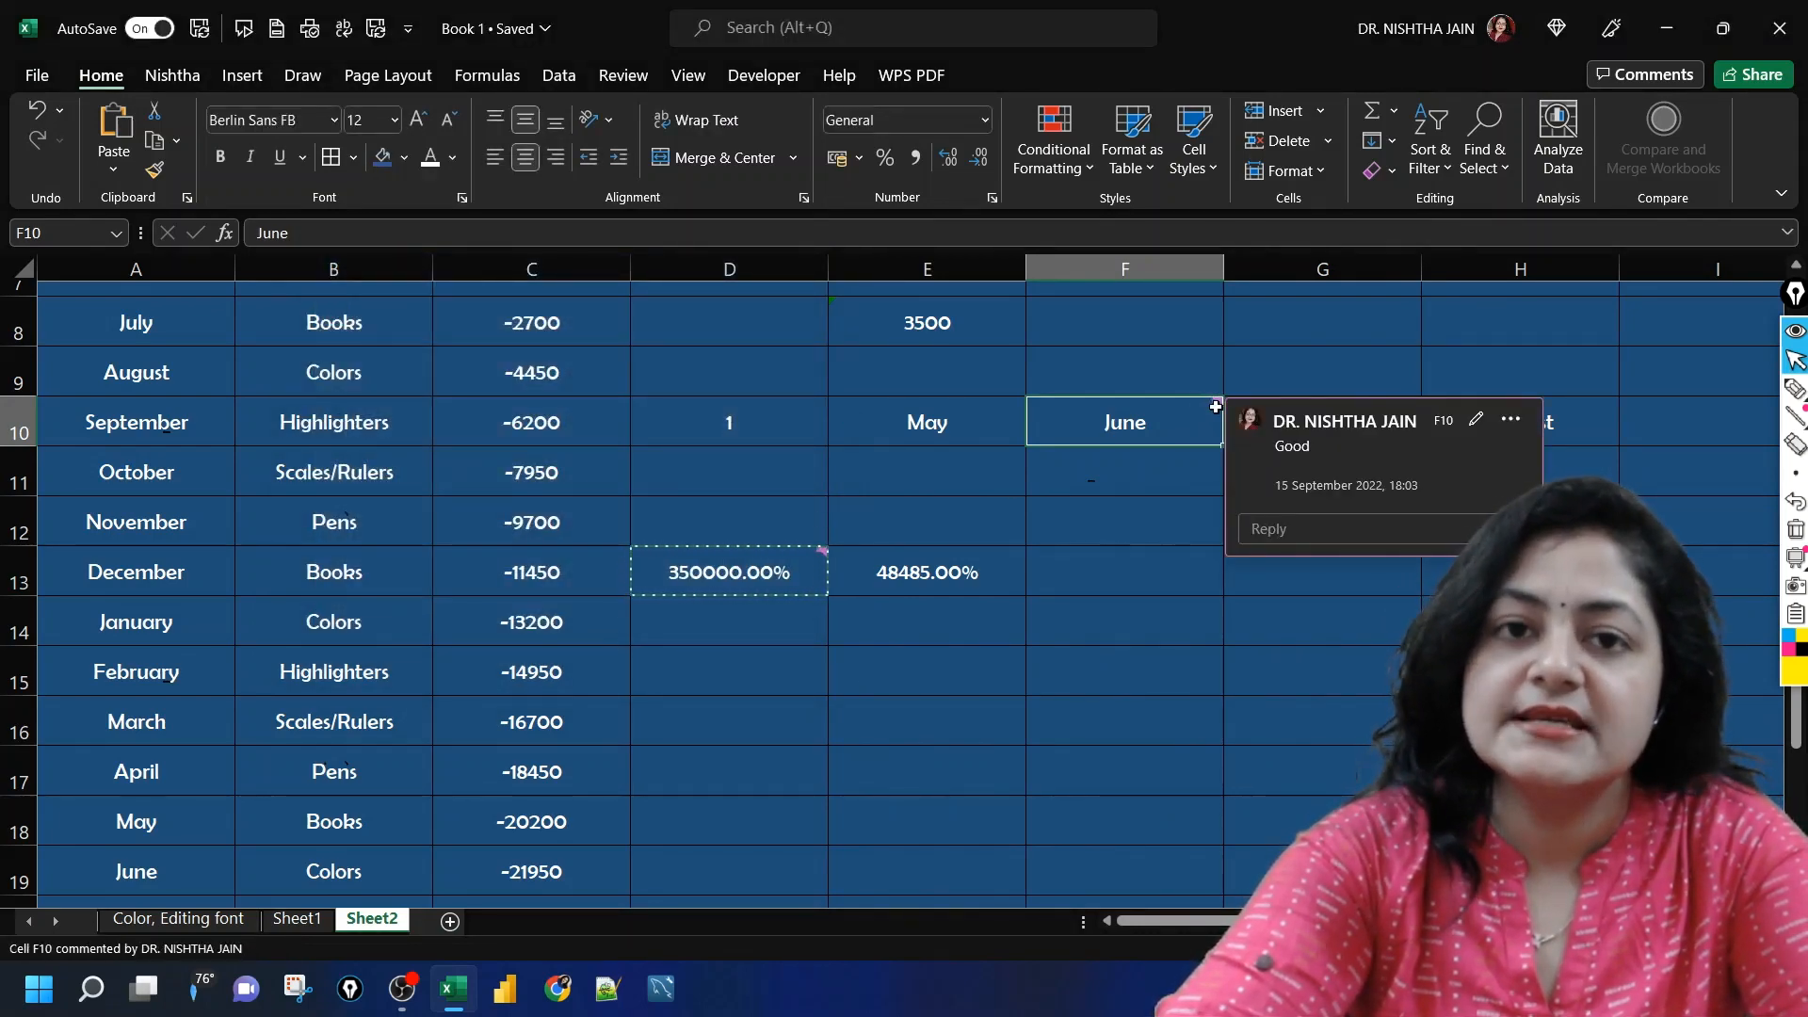
{"action": "left_click", "coordinate": [1151, 601]}
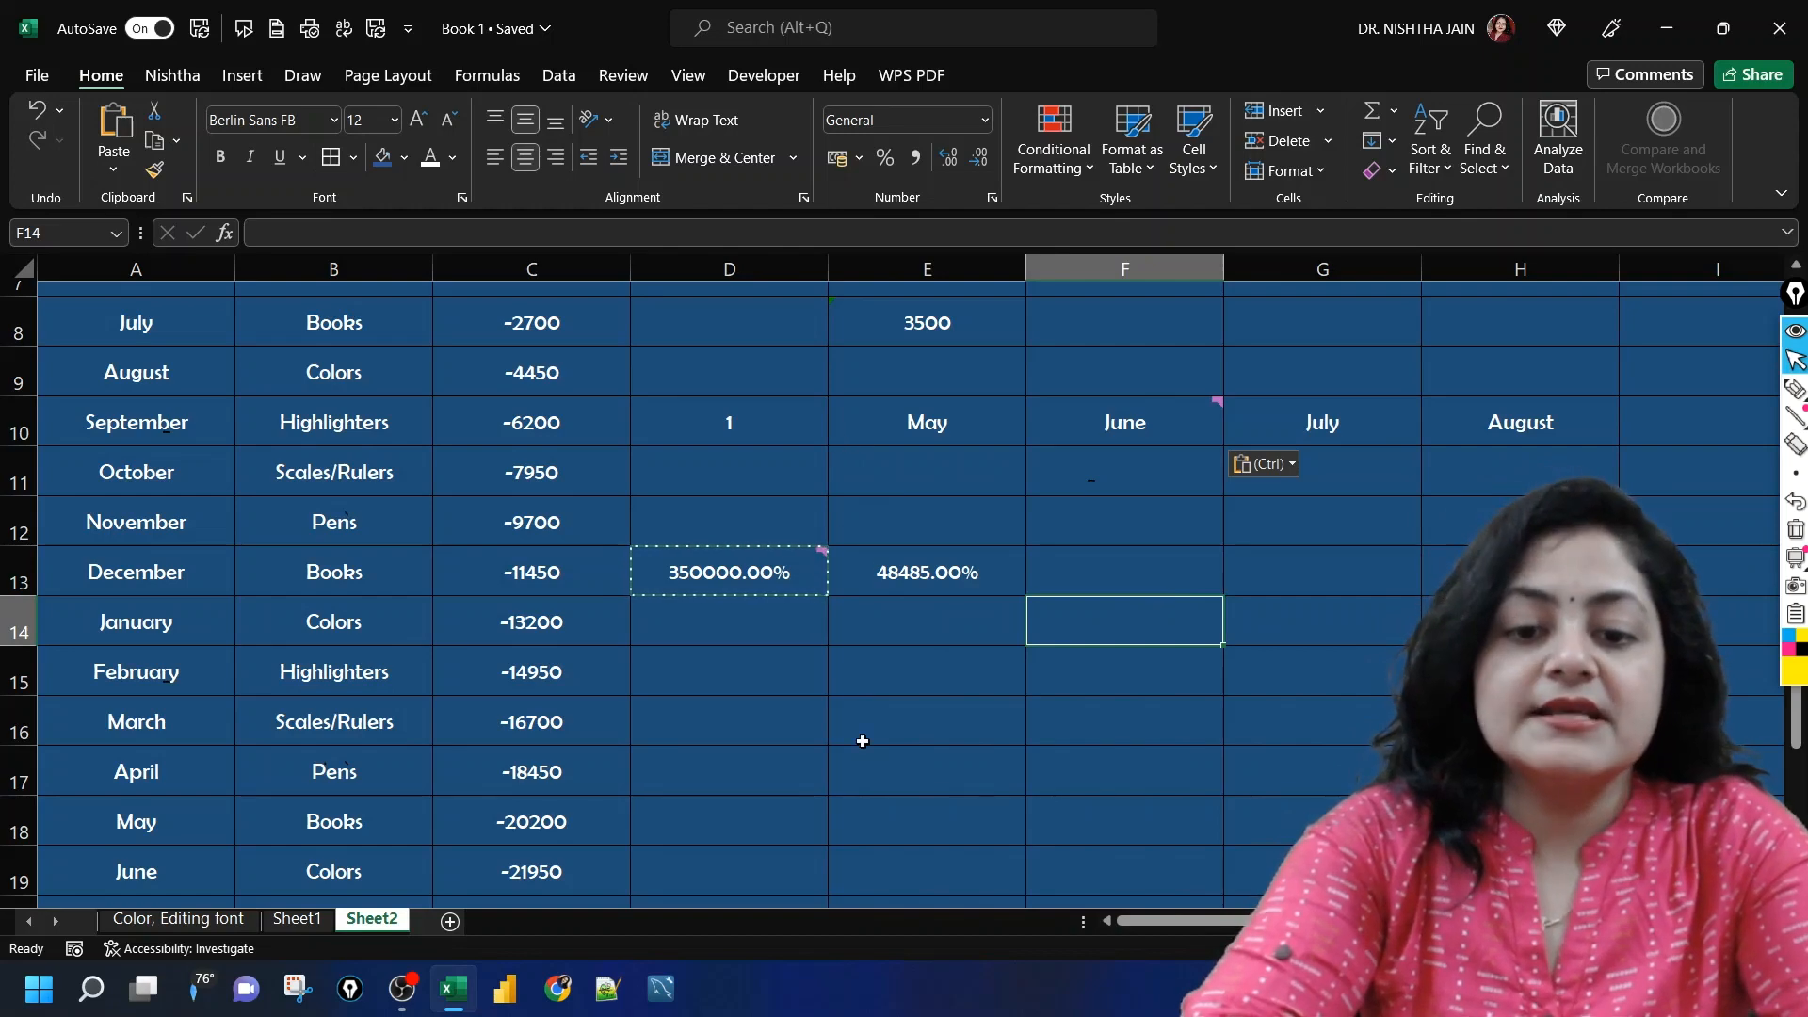
Step: Examine the Paste Special options Validation, All using Source theme, All except borders and Column widths for cell D15
{"action": "left_click", "coordinate": [791, 726]}
{"action": "scroll", "coordinate": [791, 725], "scroll_direction": "down", "scroll_amount": 1}
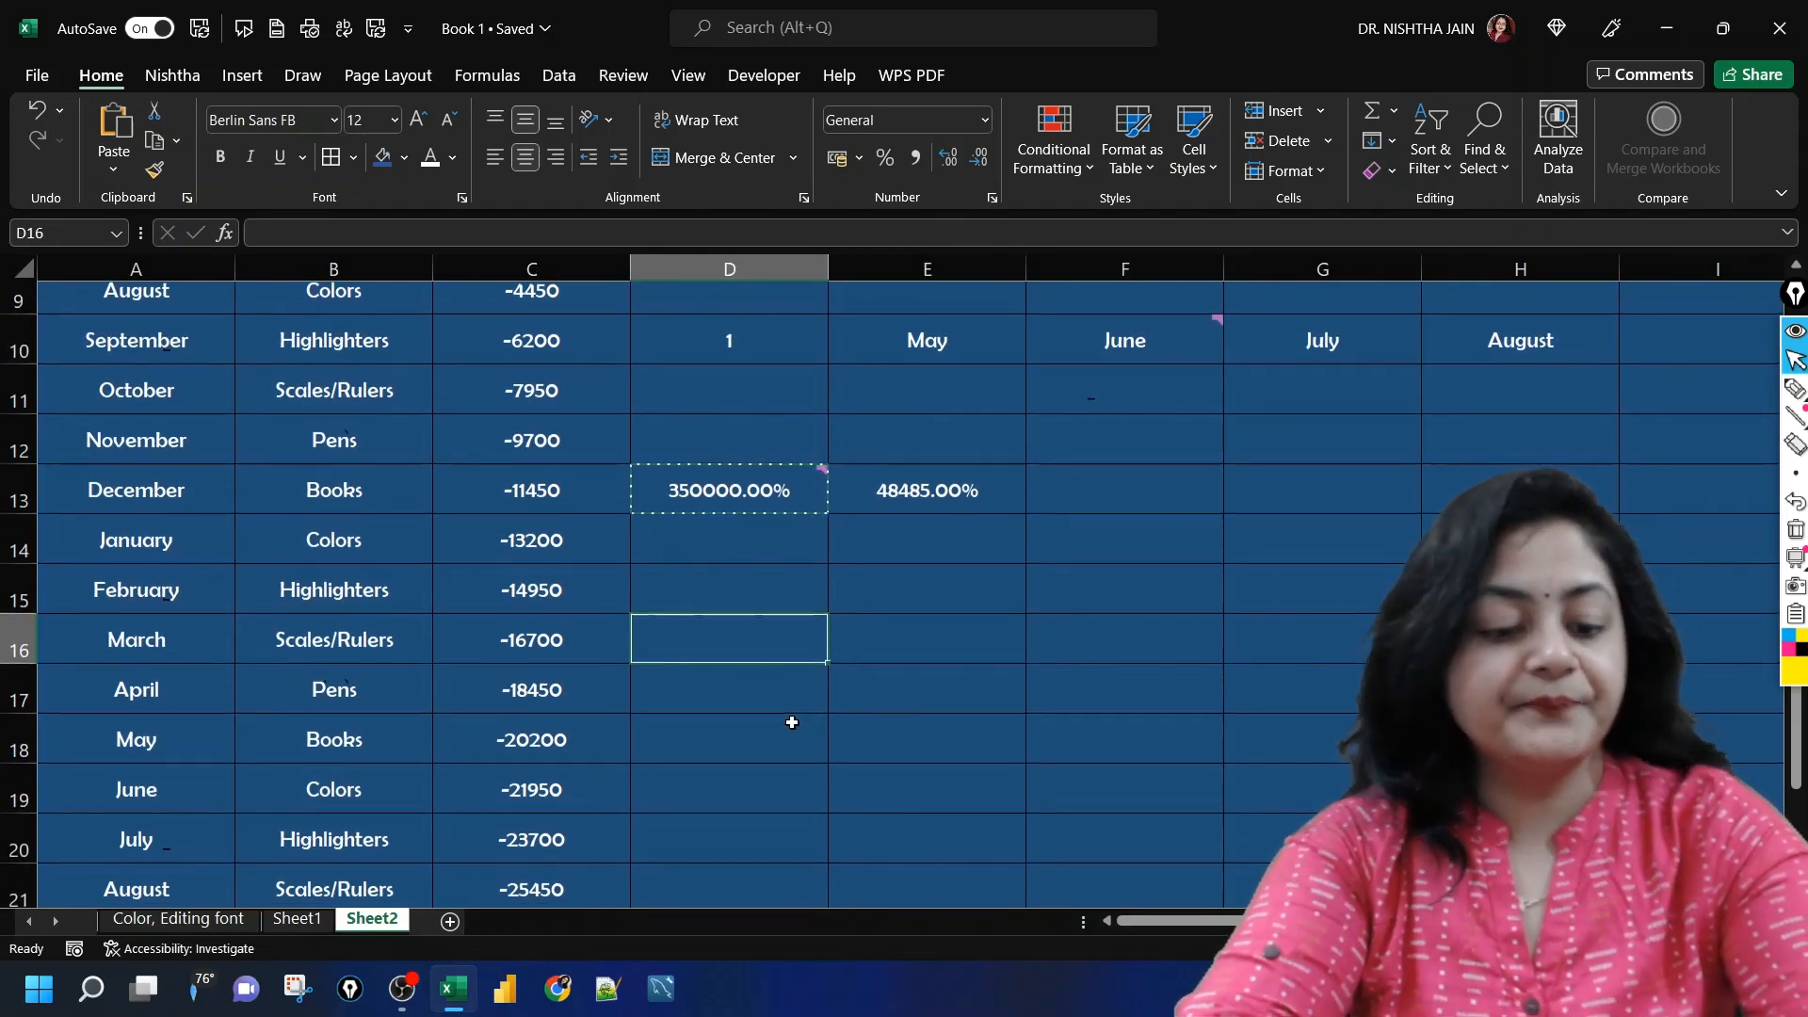
{"action": "key", "text": "Up"}
{"action": "key", "text": "Up"}
{"action": "key", "text": "Up"}
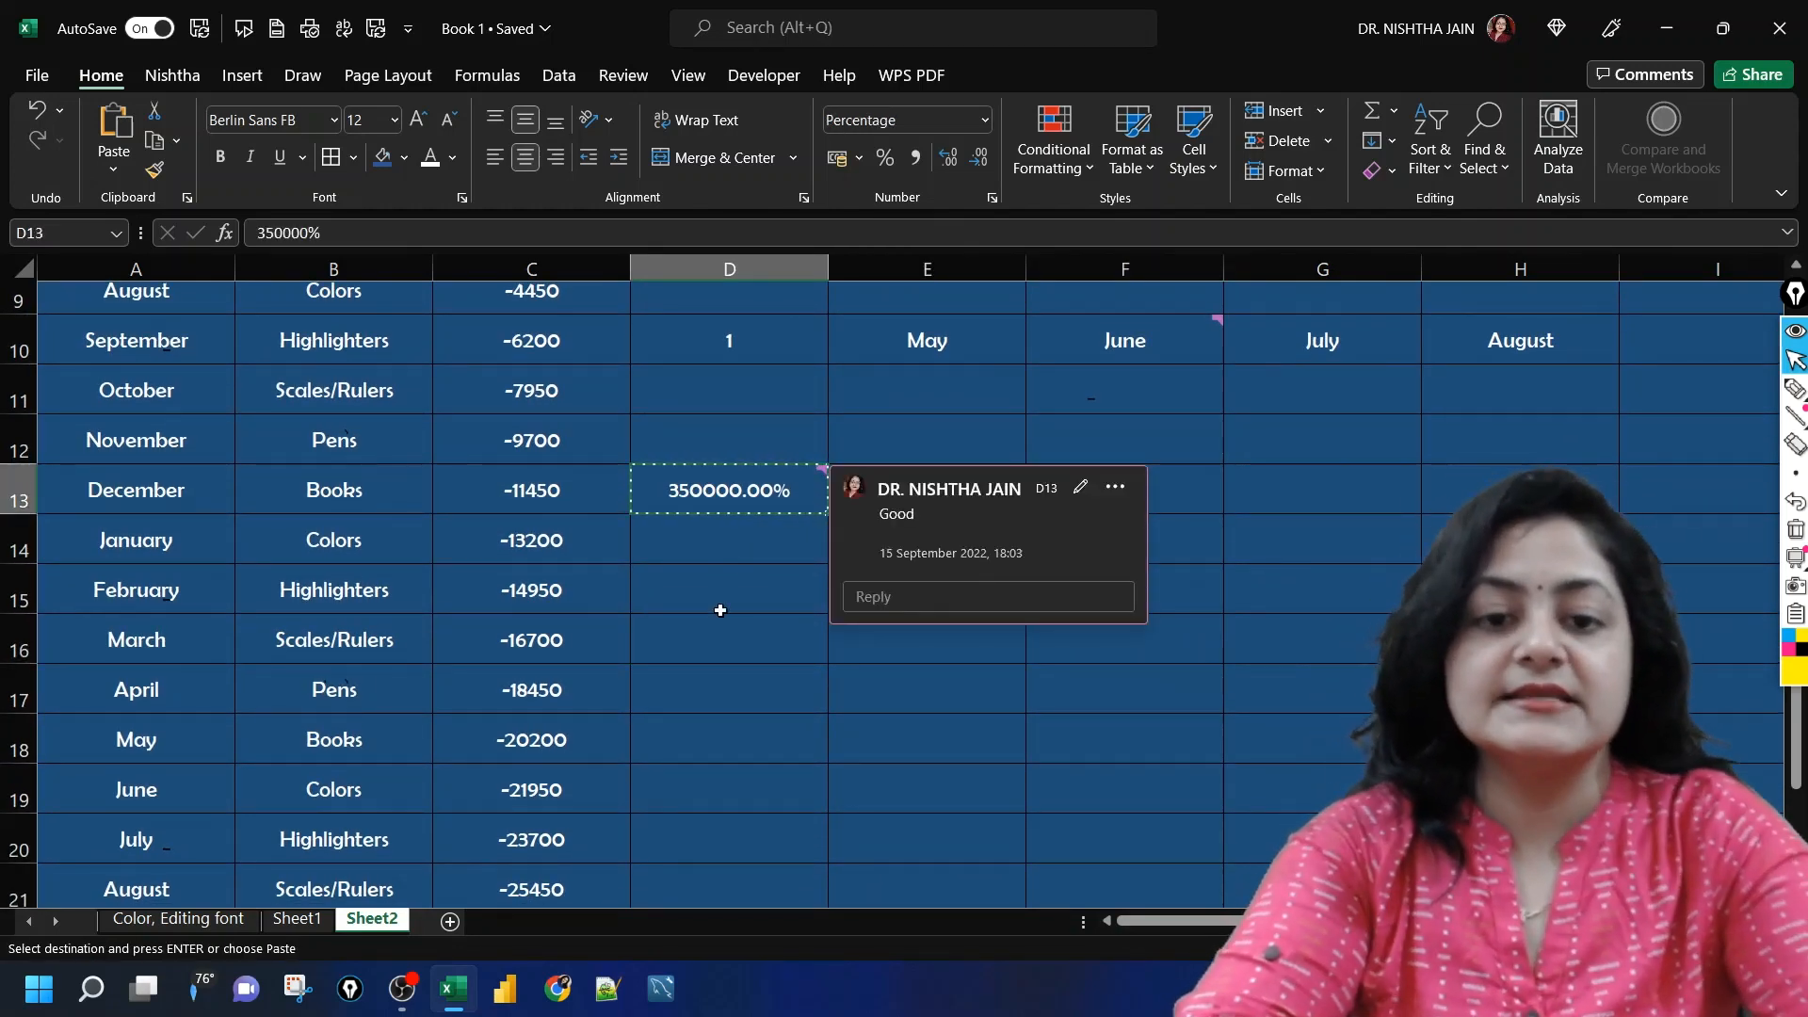
{"action": "left_click", "coordinate": [720, 610]}
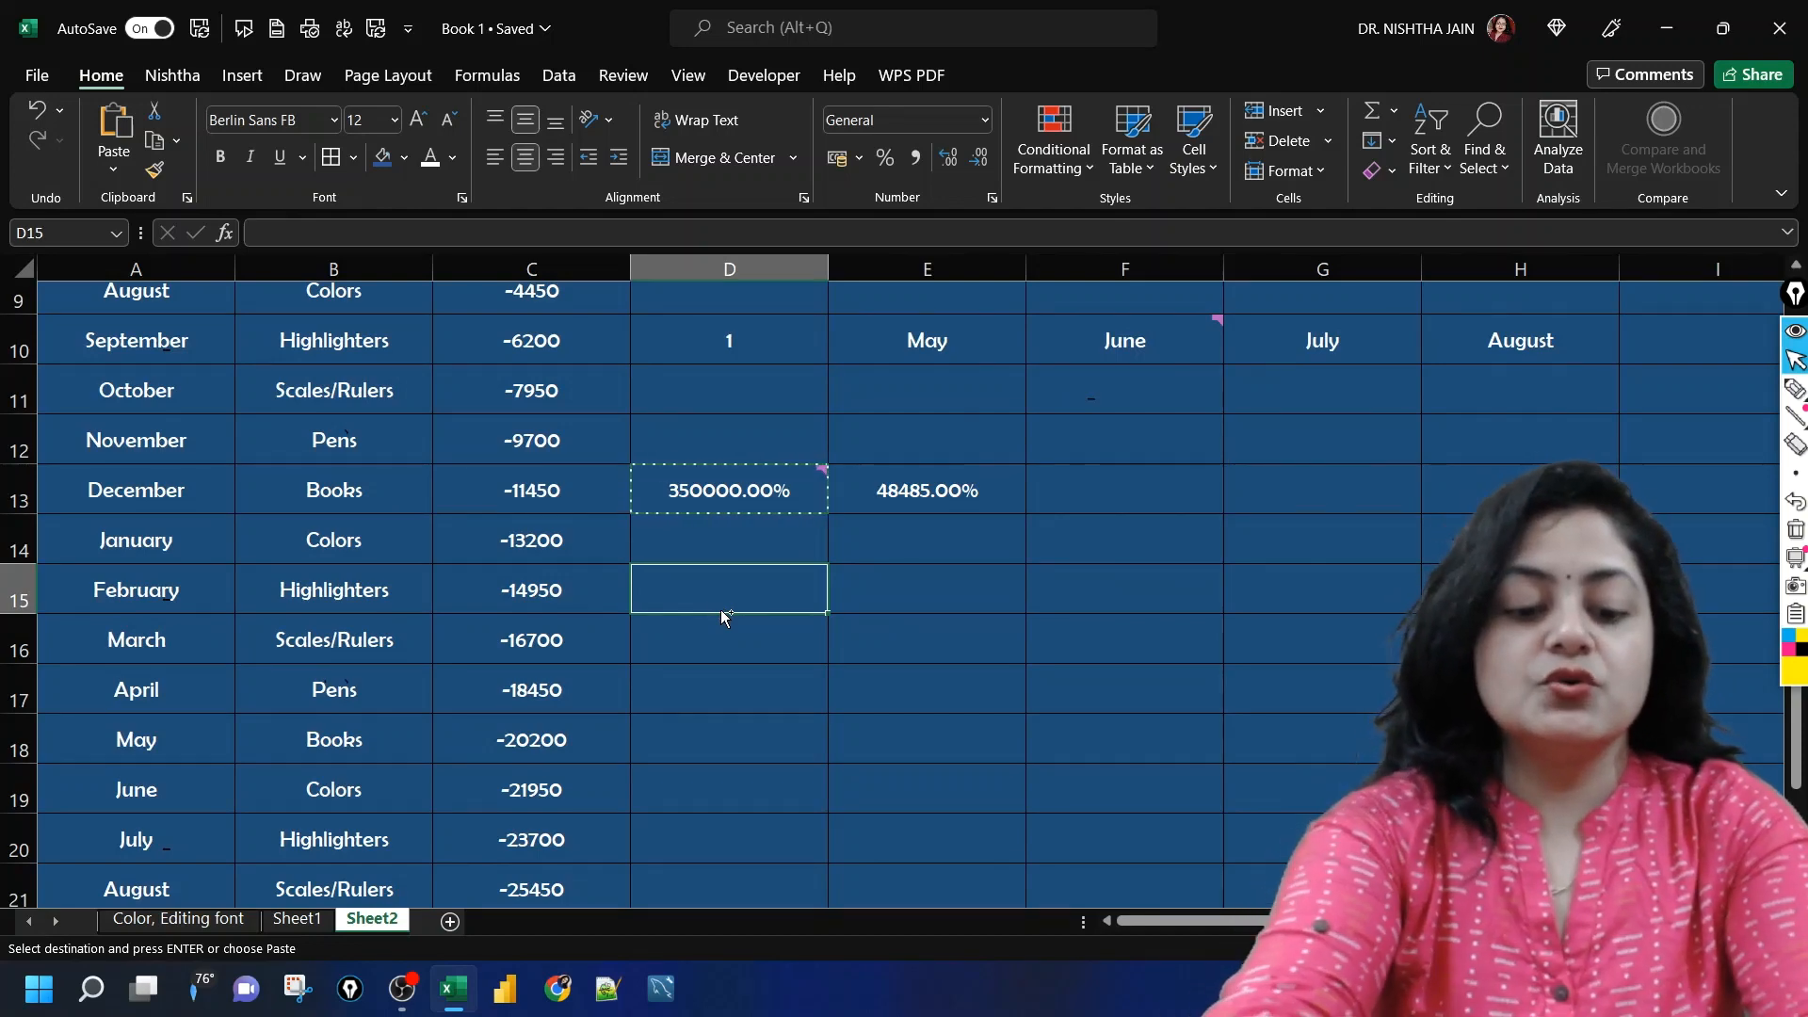
{"action": "key", "text": "ctrl+alt+v"}
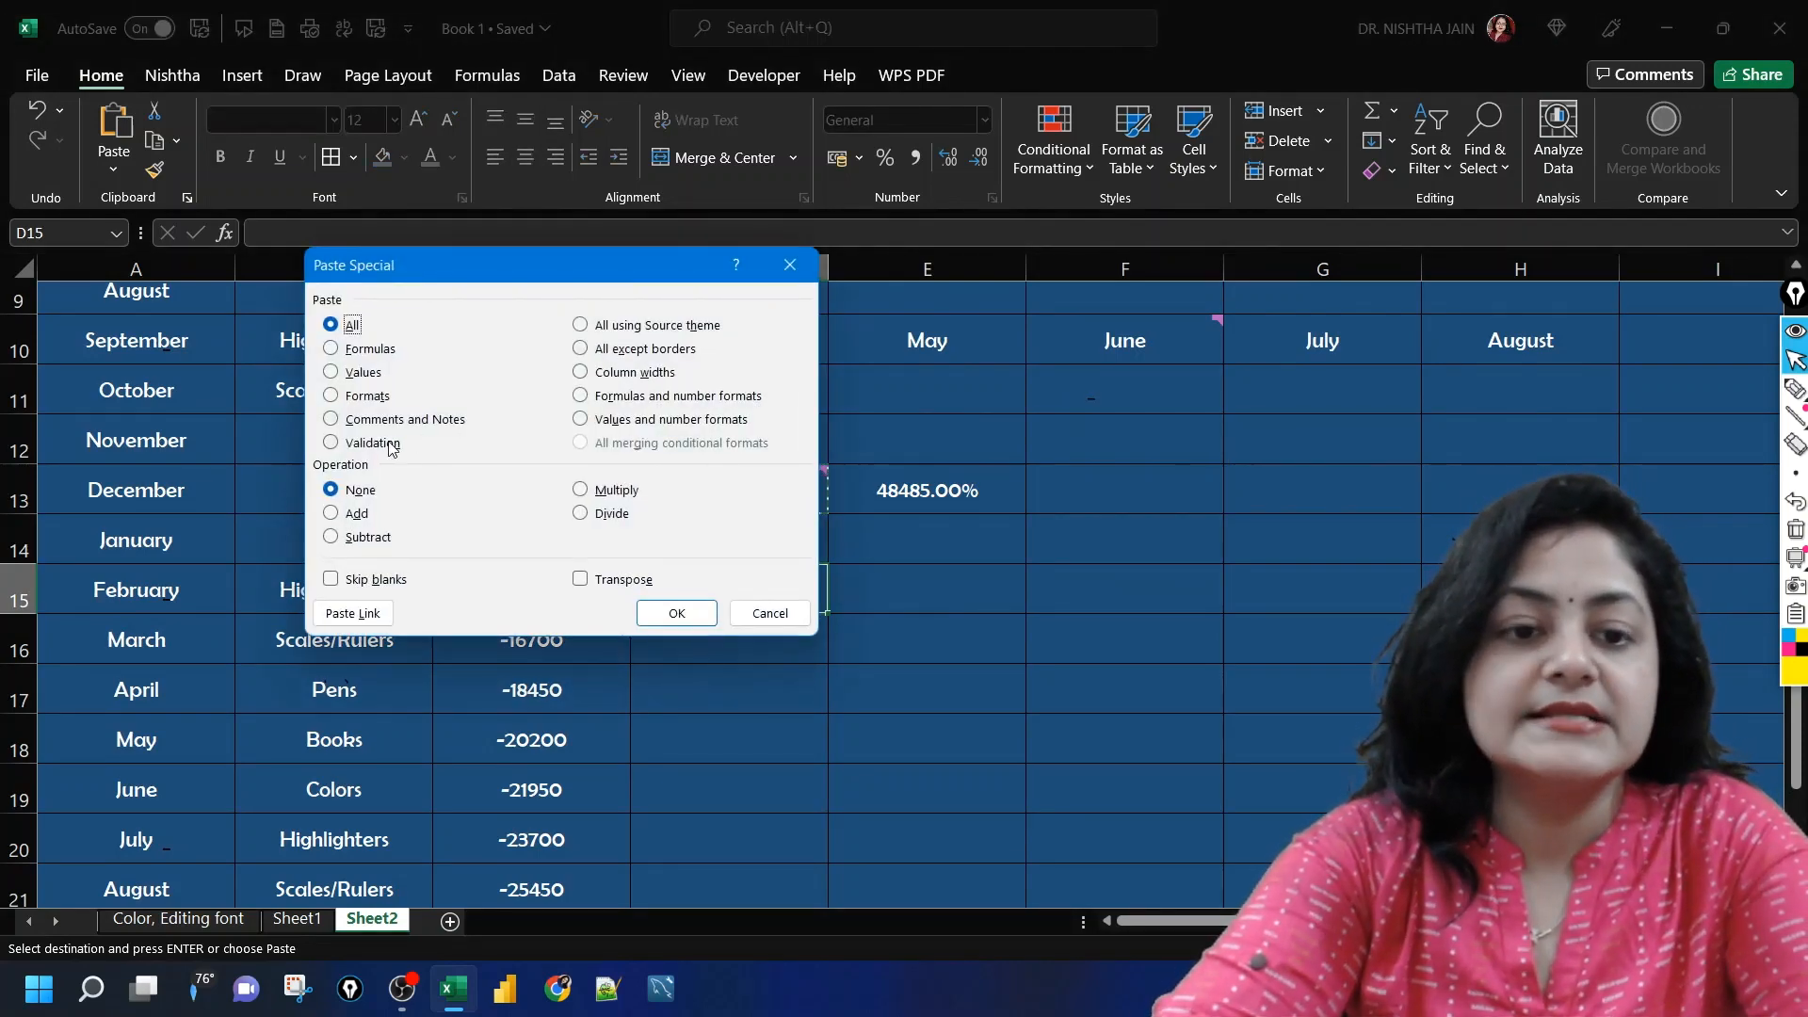
{"action": "left_click", "coordinate": [372, 444]}
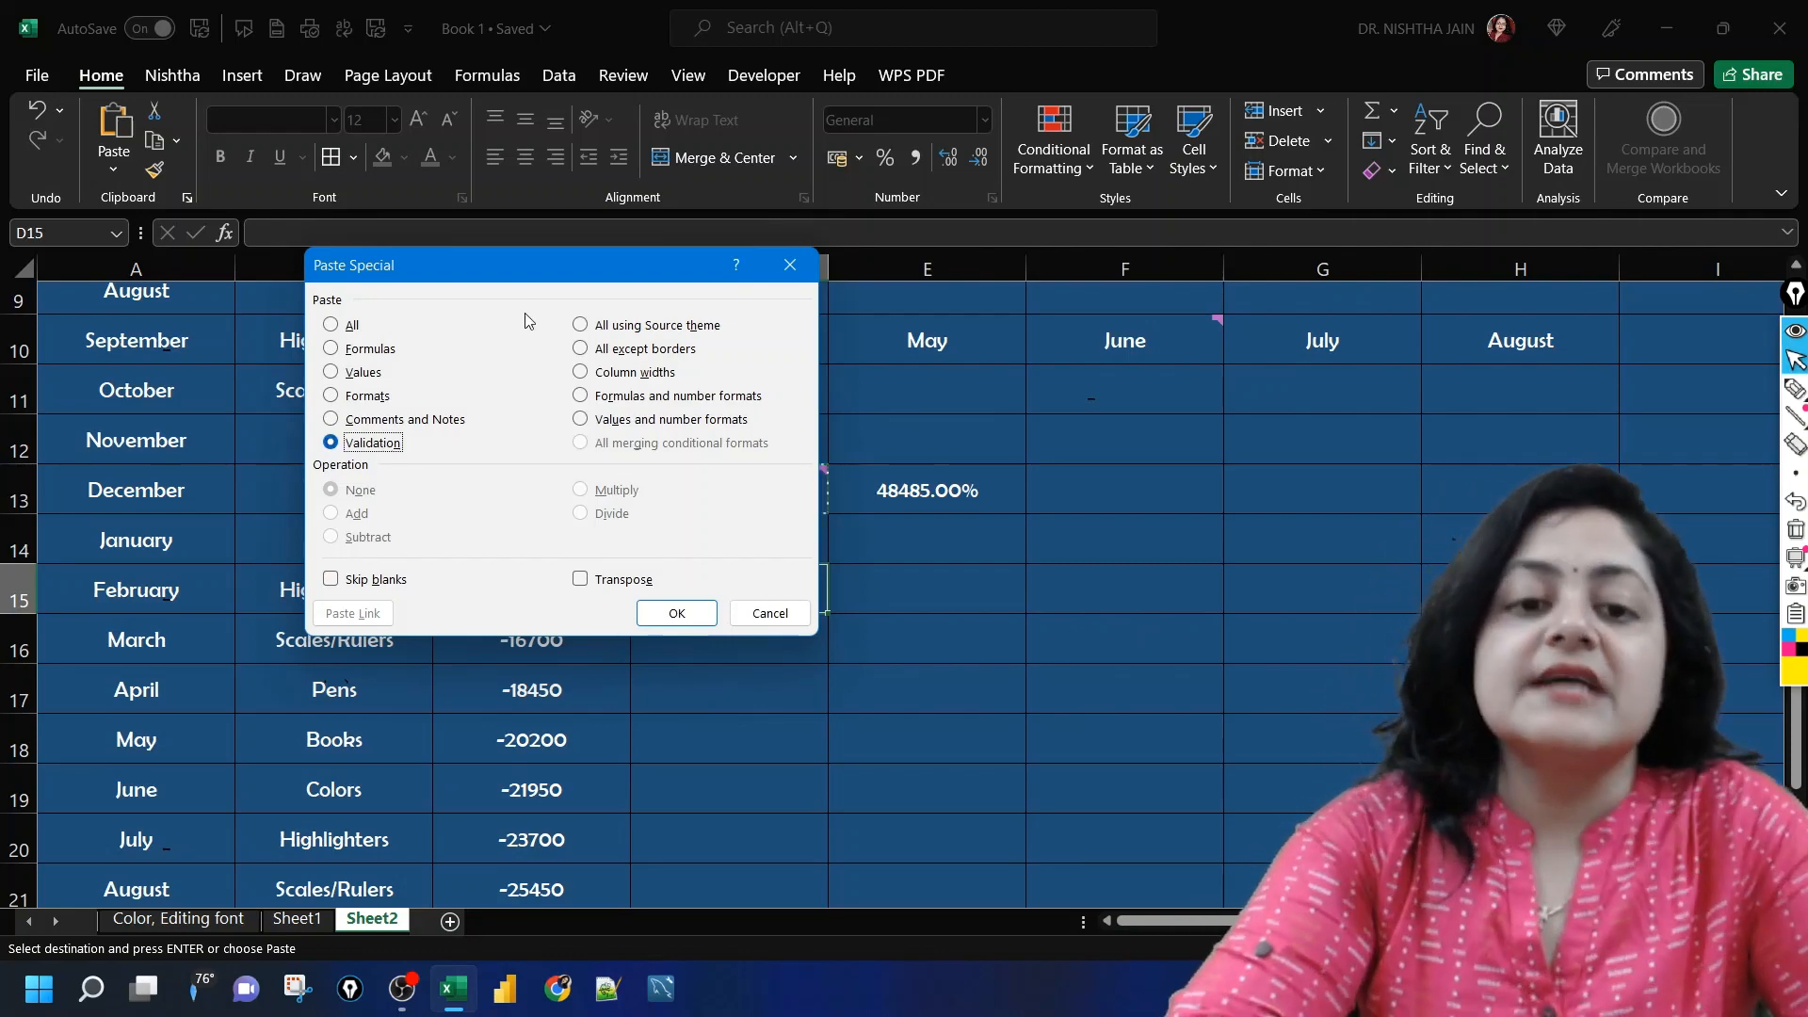
{"action": "left_click", "coordinate": [580, 324]}
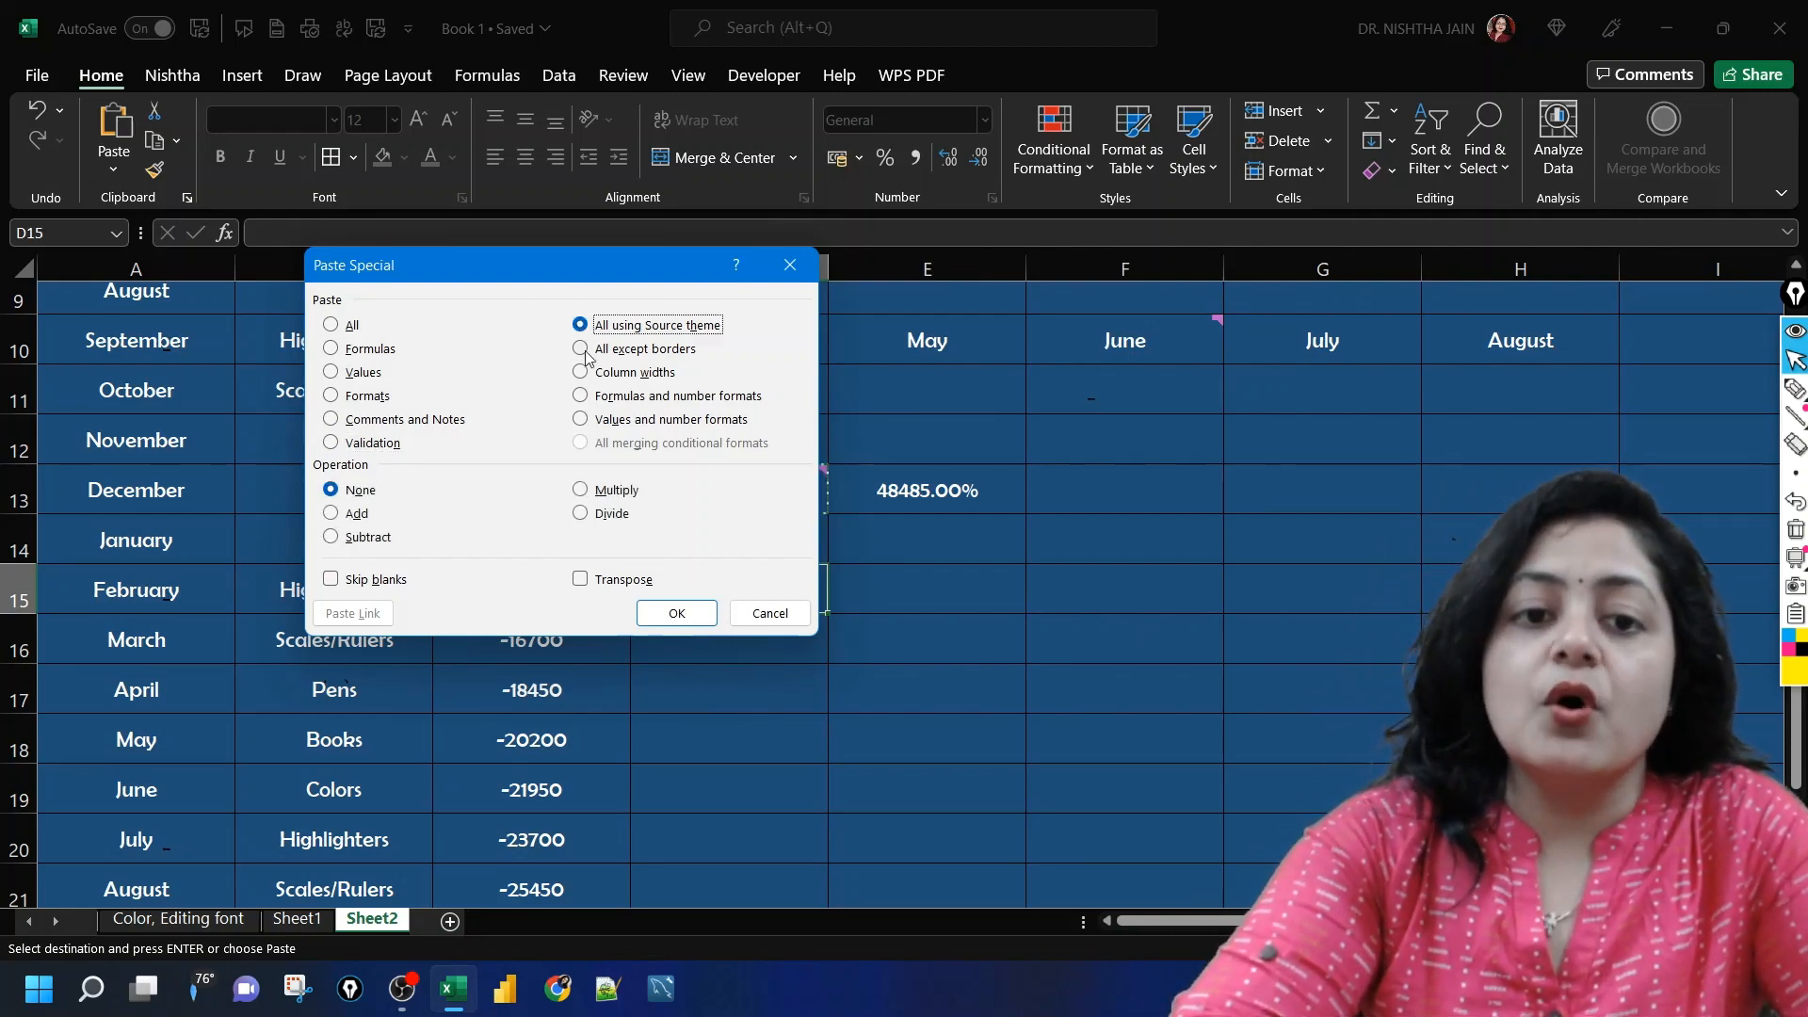
{"action": "left_click", "coordinate": [581, 350]}
{"action": "left_click", "coordinate": [581, 377]}
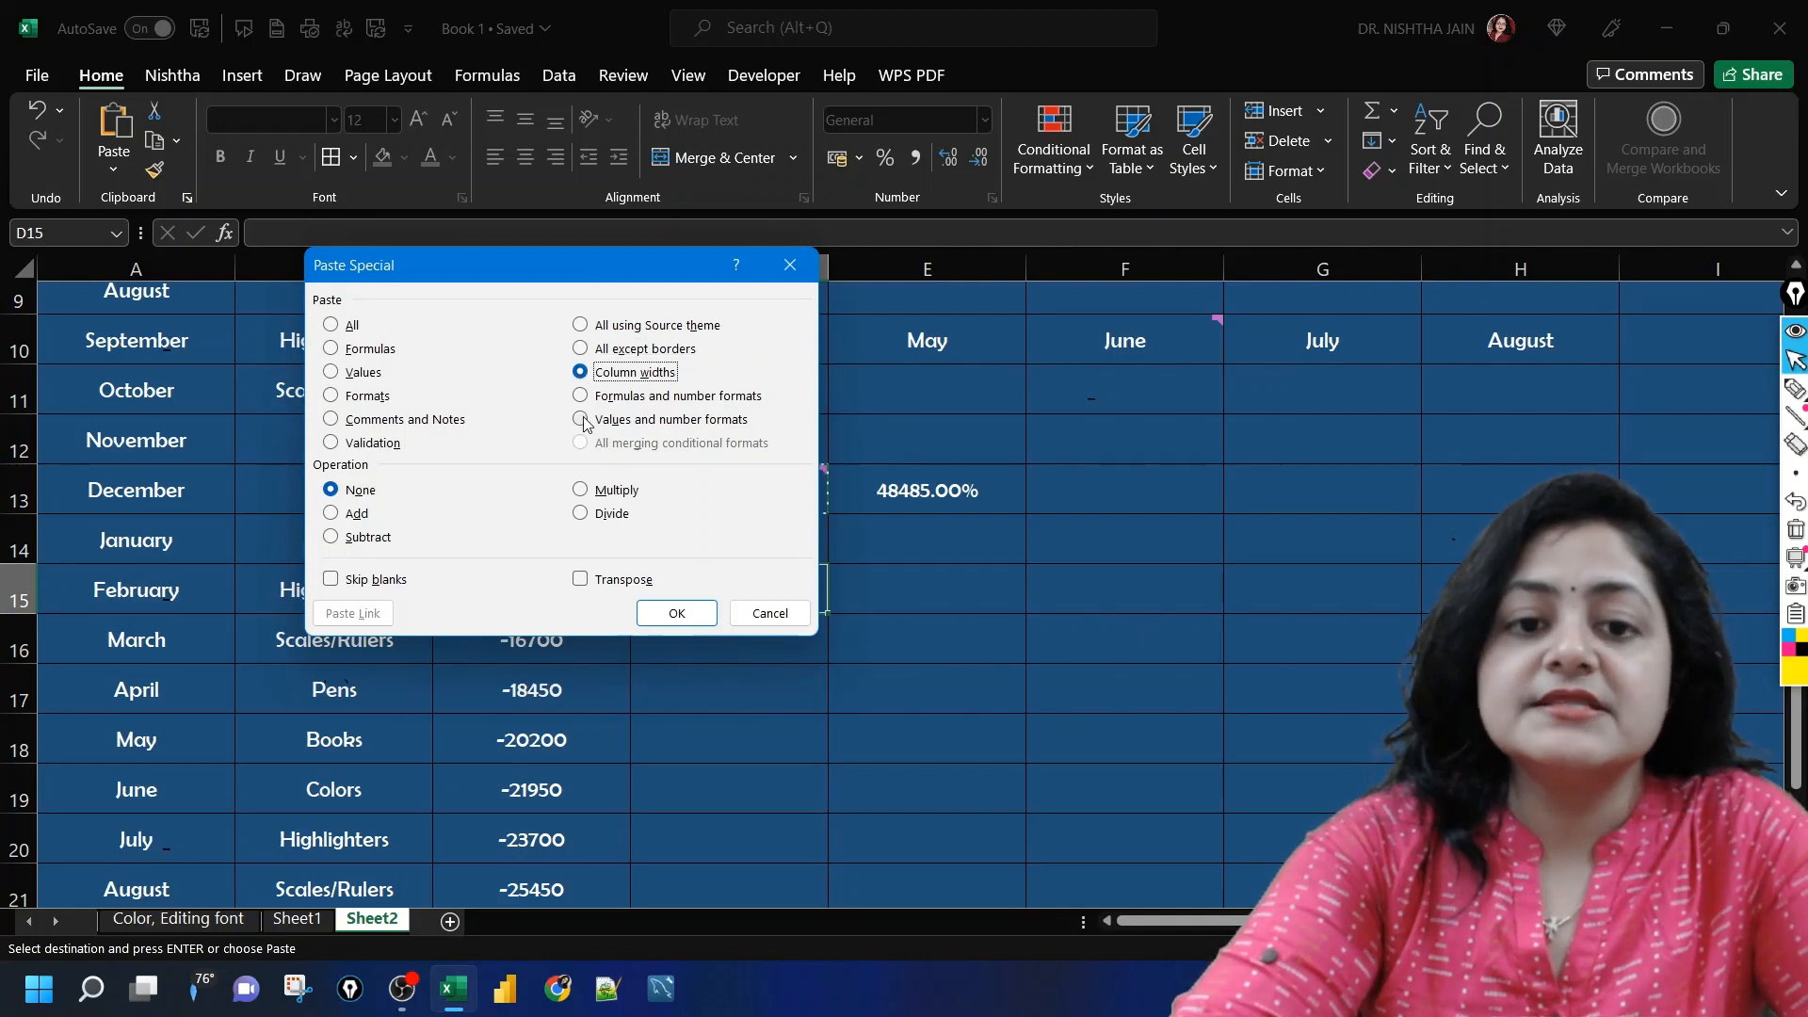
Step: Compare the Formulas and number formats and Values and number formats options with Formulas and Formats, and close Paste Special without pasting
{"action": "left_click", "coordinate": [581, 420]}
{"action": "left_click", "coordinate": [581, 396]}
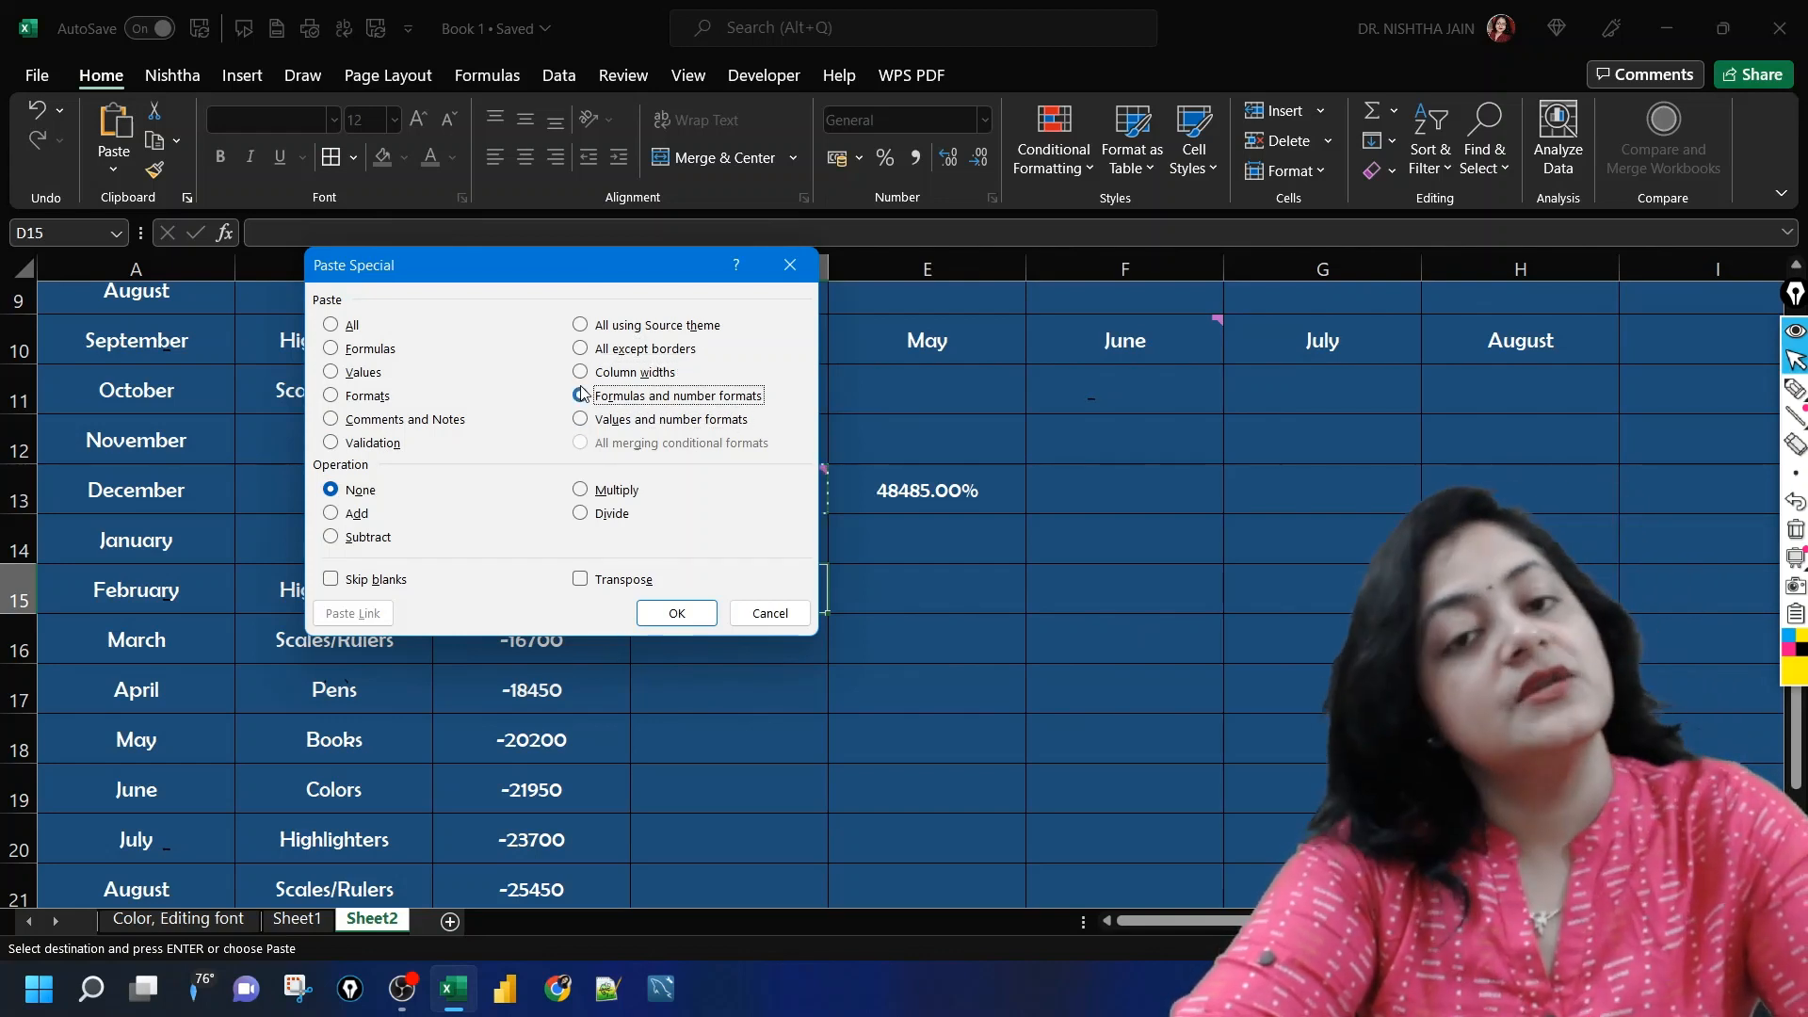
{"action": "left_click_drag", "start_coordinate": [648, 251], "coordinate": [526, 310]}
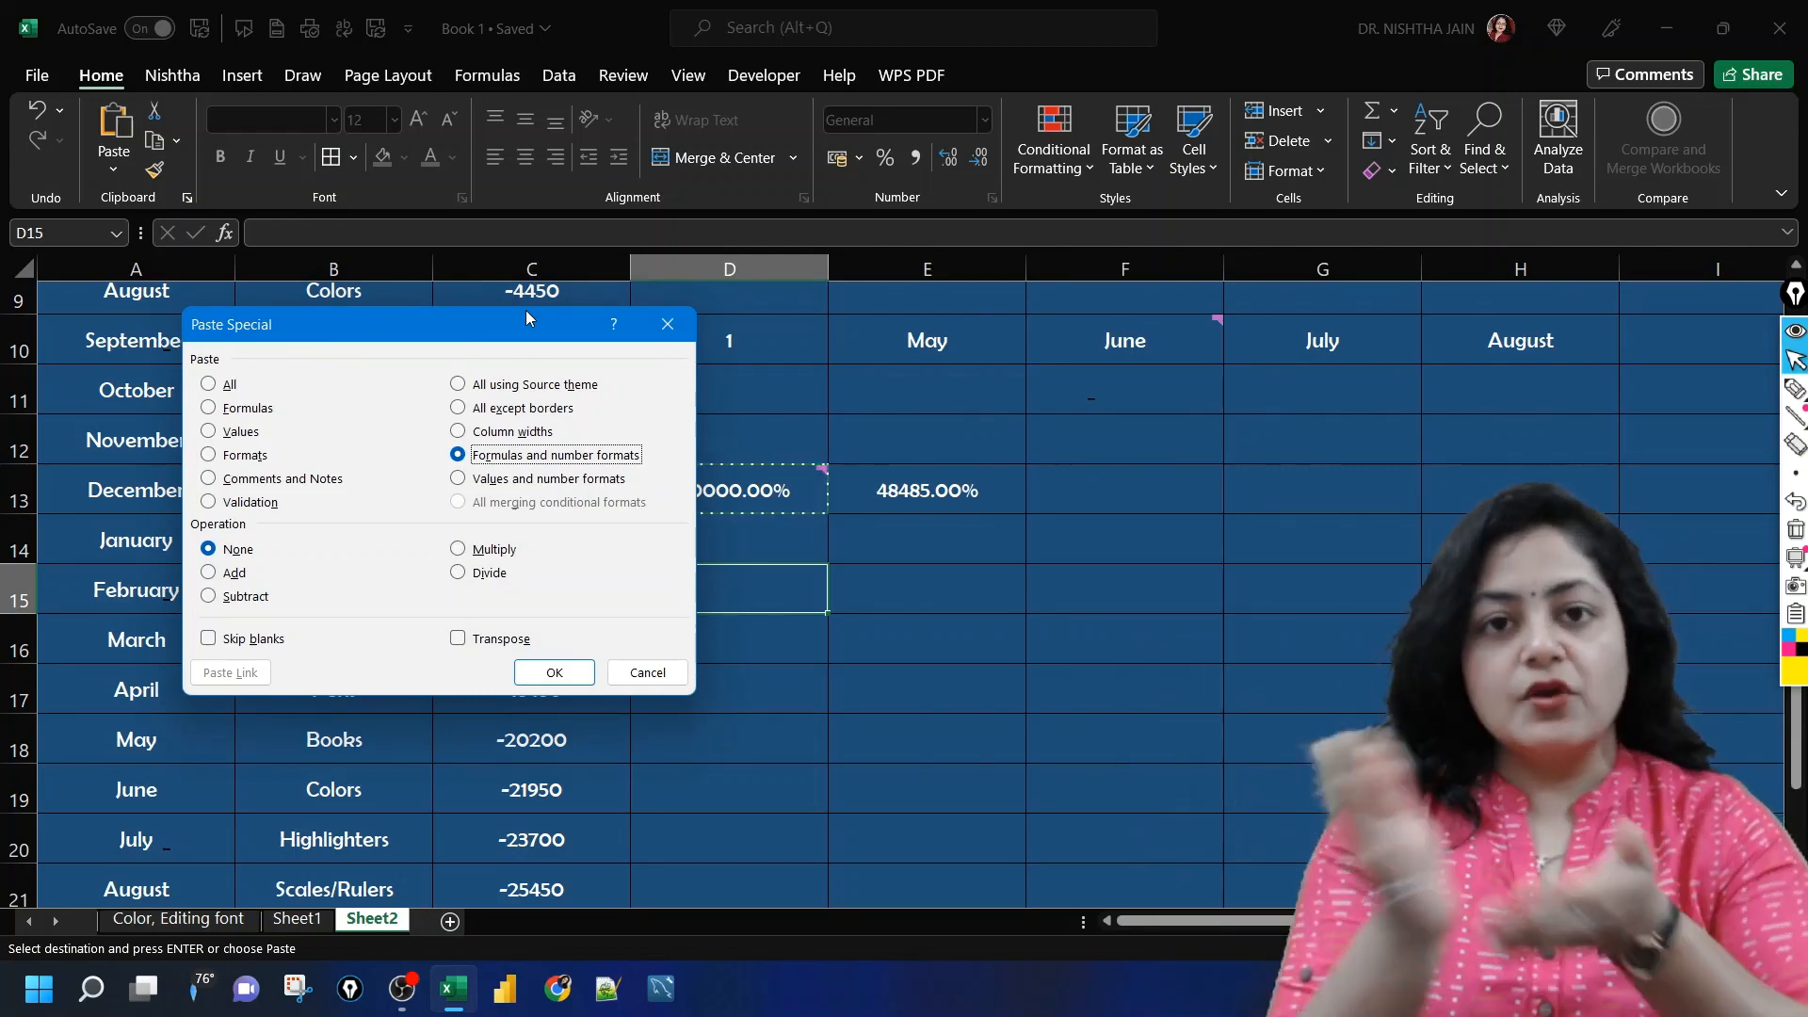
{"action": "left_click", "coordinate": [209, 408]}
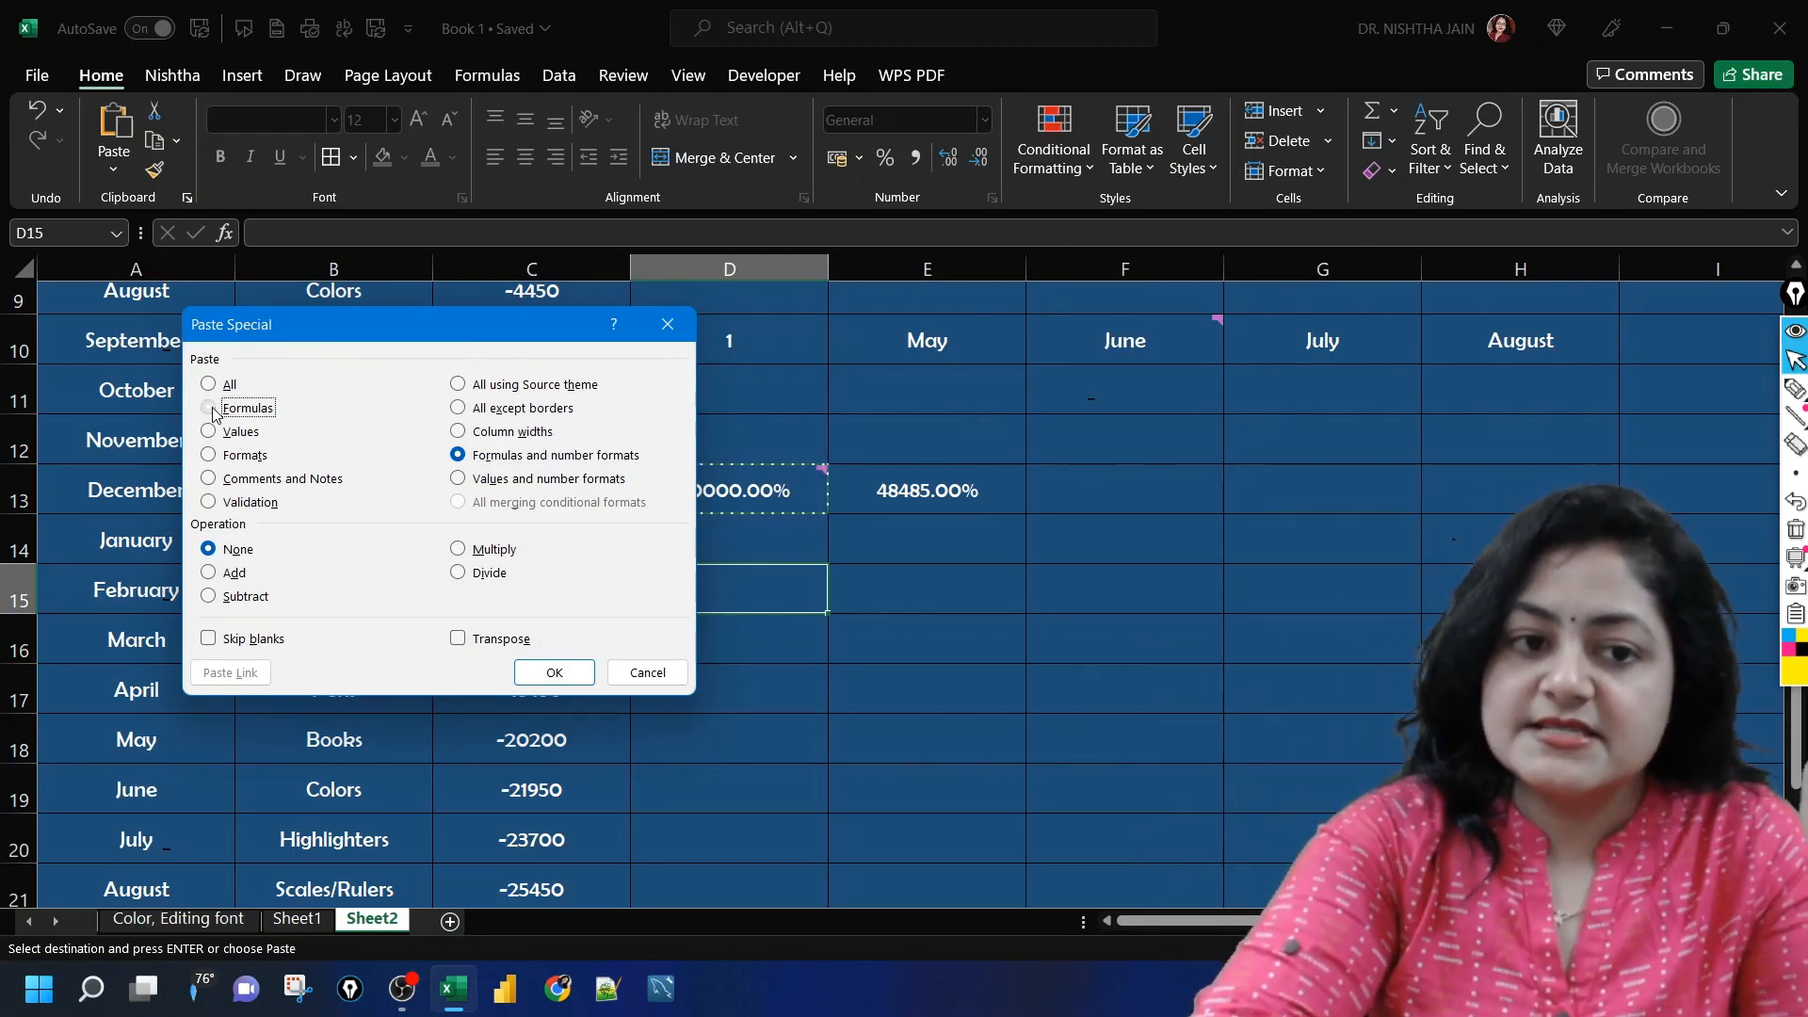
{"action": "left_click", "coordinate": [209, 455]}
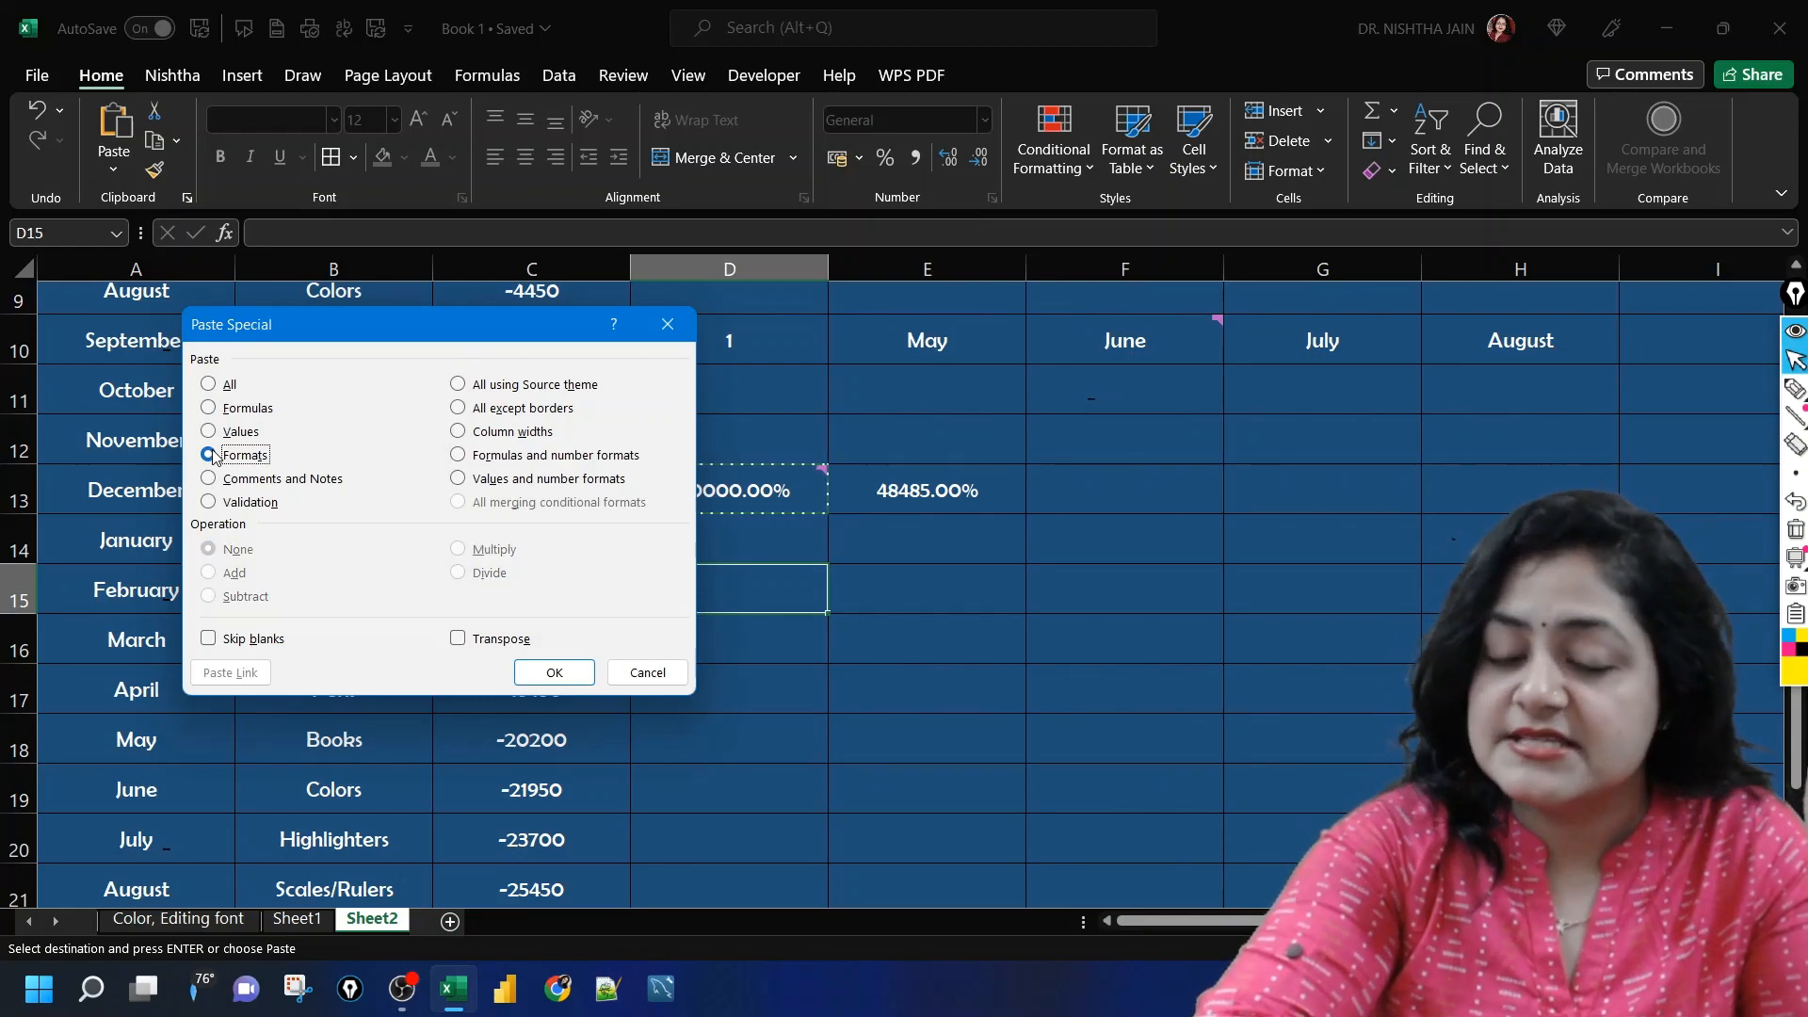
{"action": "left_click", "coordinate": [460, 455]}
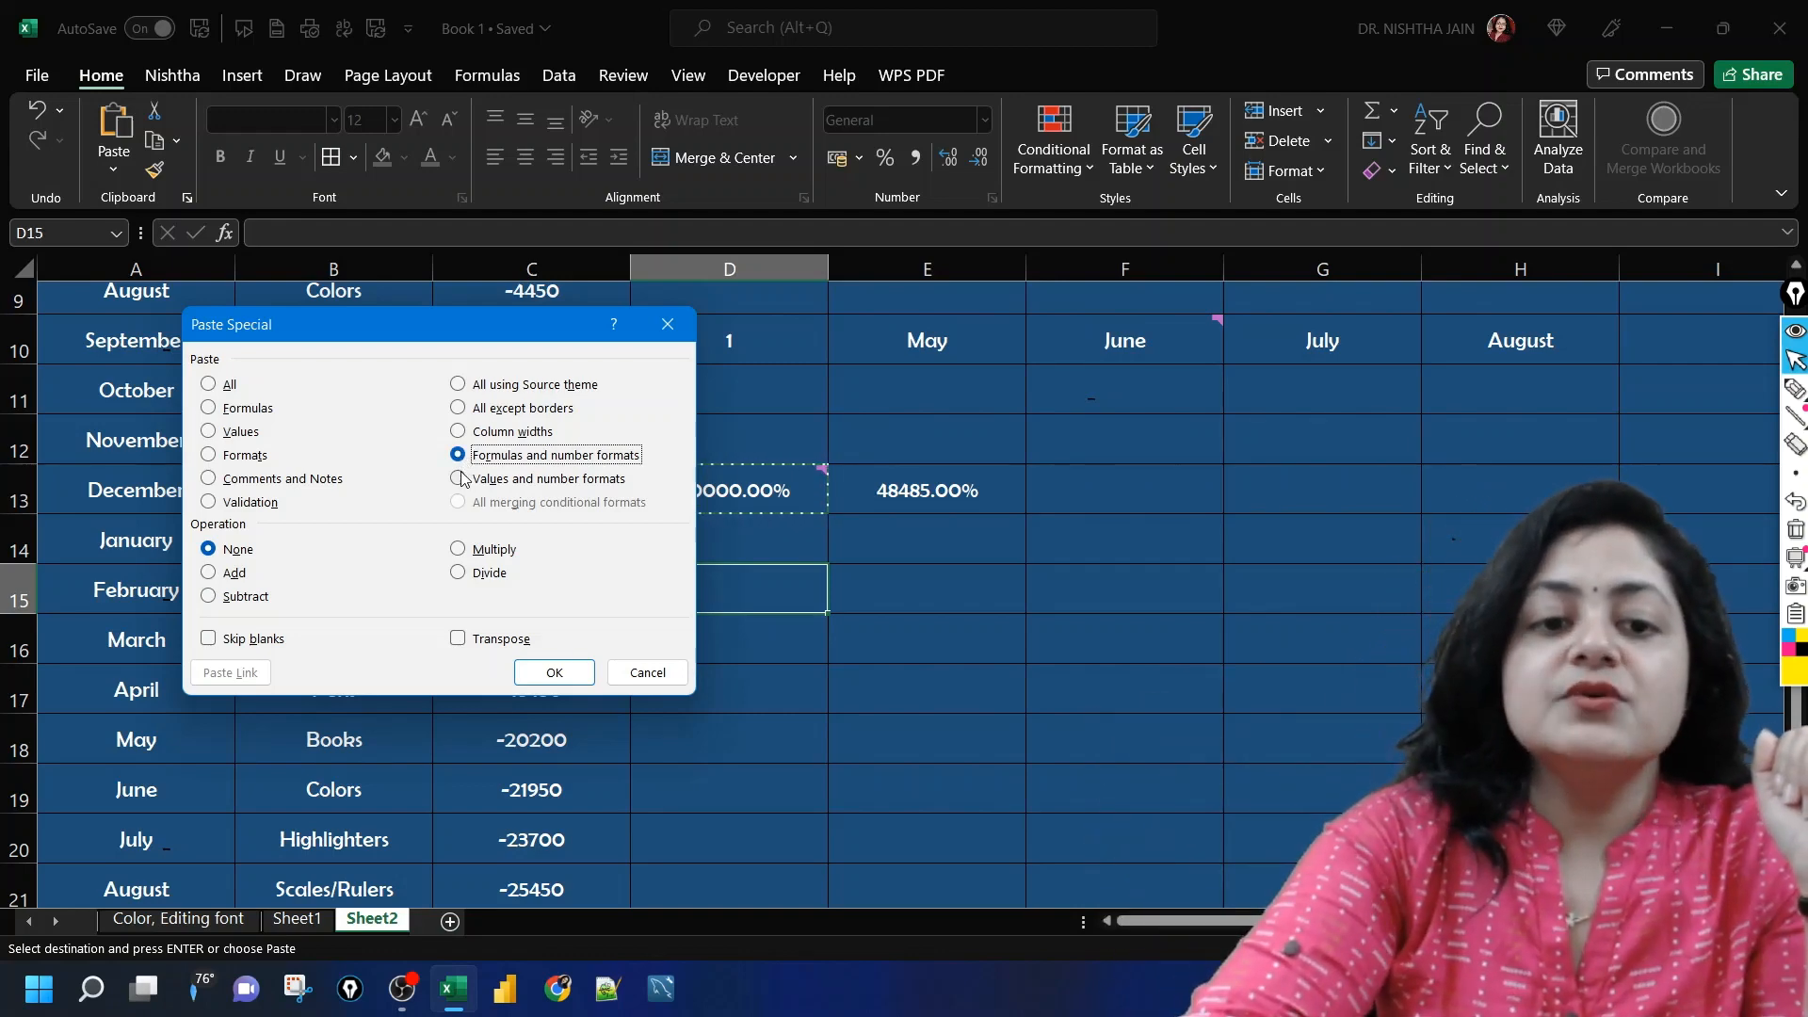
{"action": "left_click", "coordinate": [460, 479]}
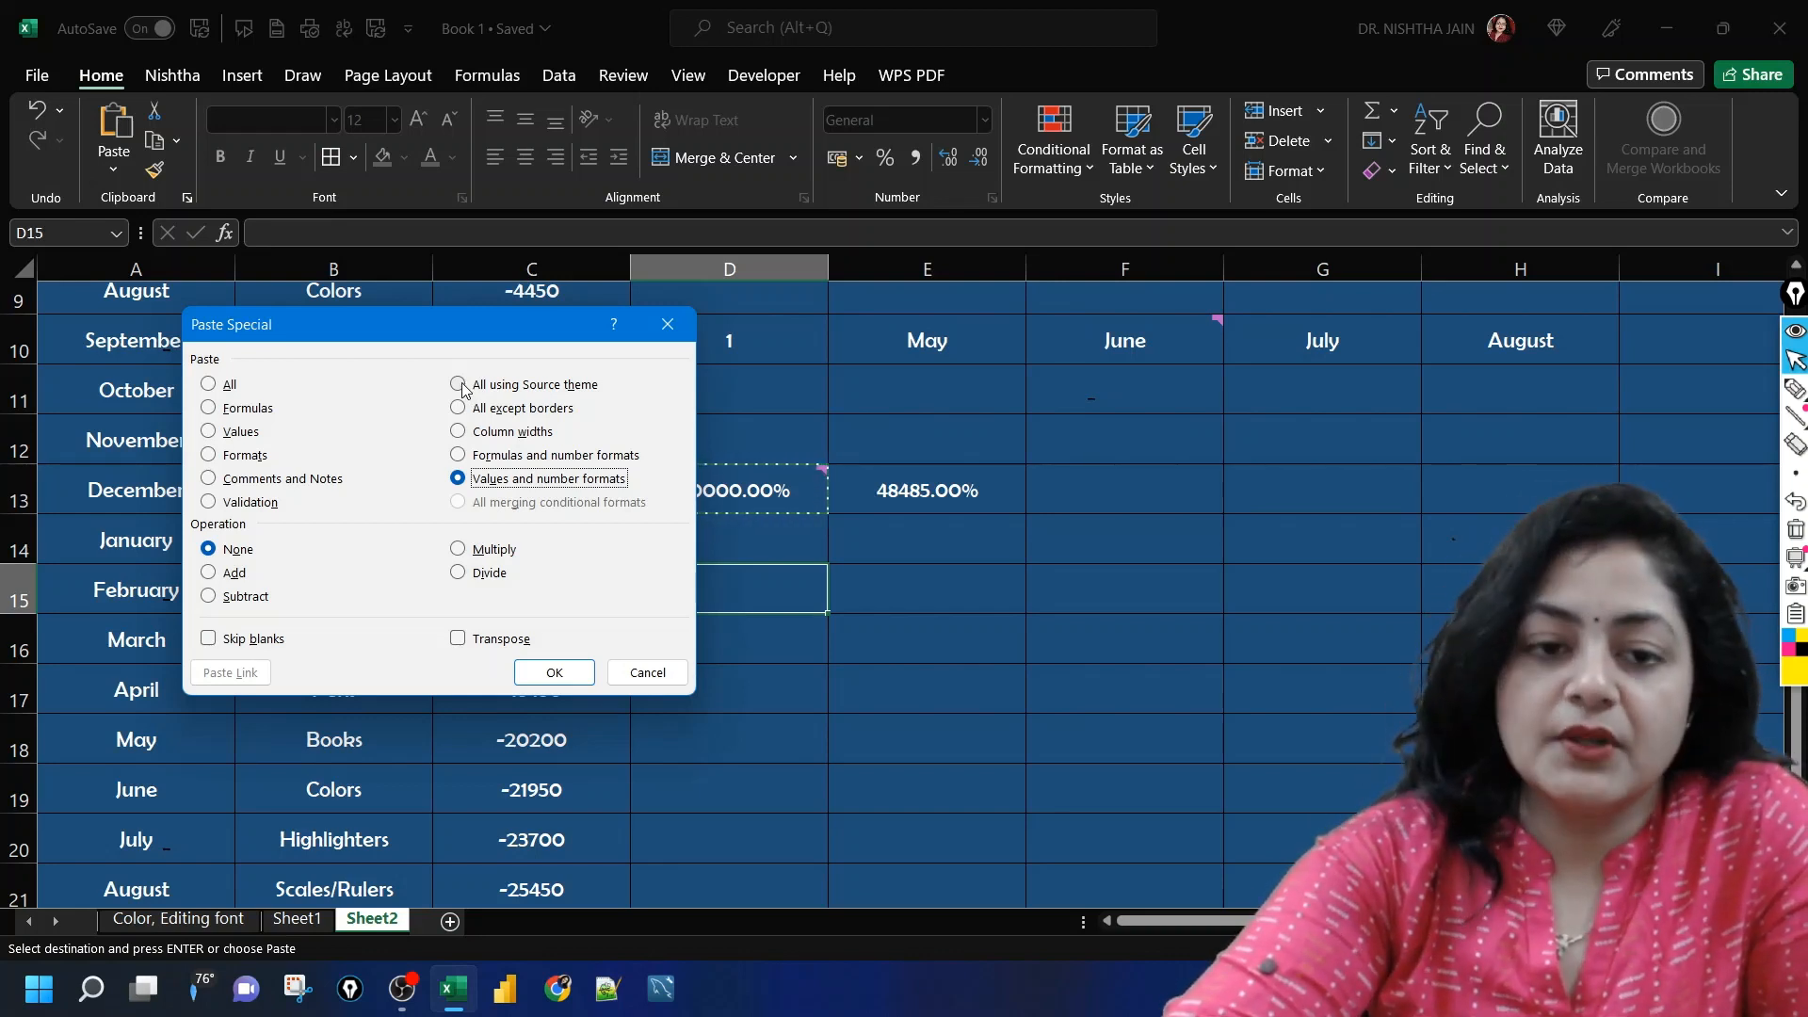
{"action": "left_click", "coordinate": [677, 335]}
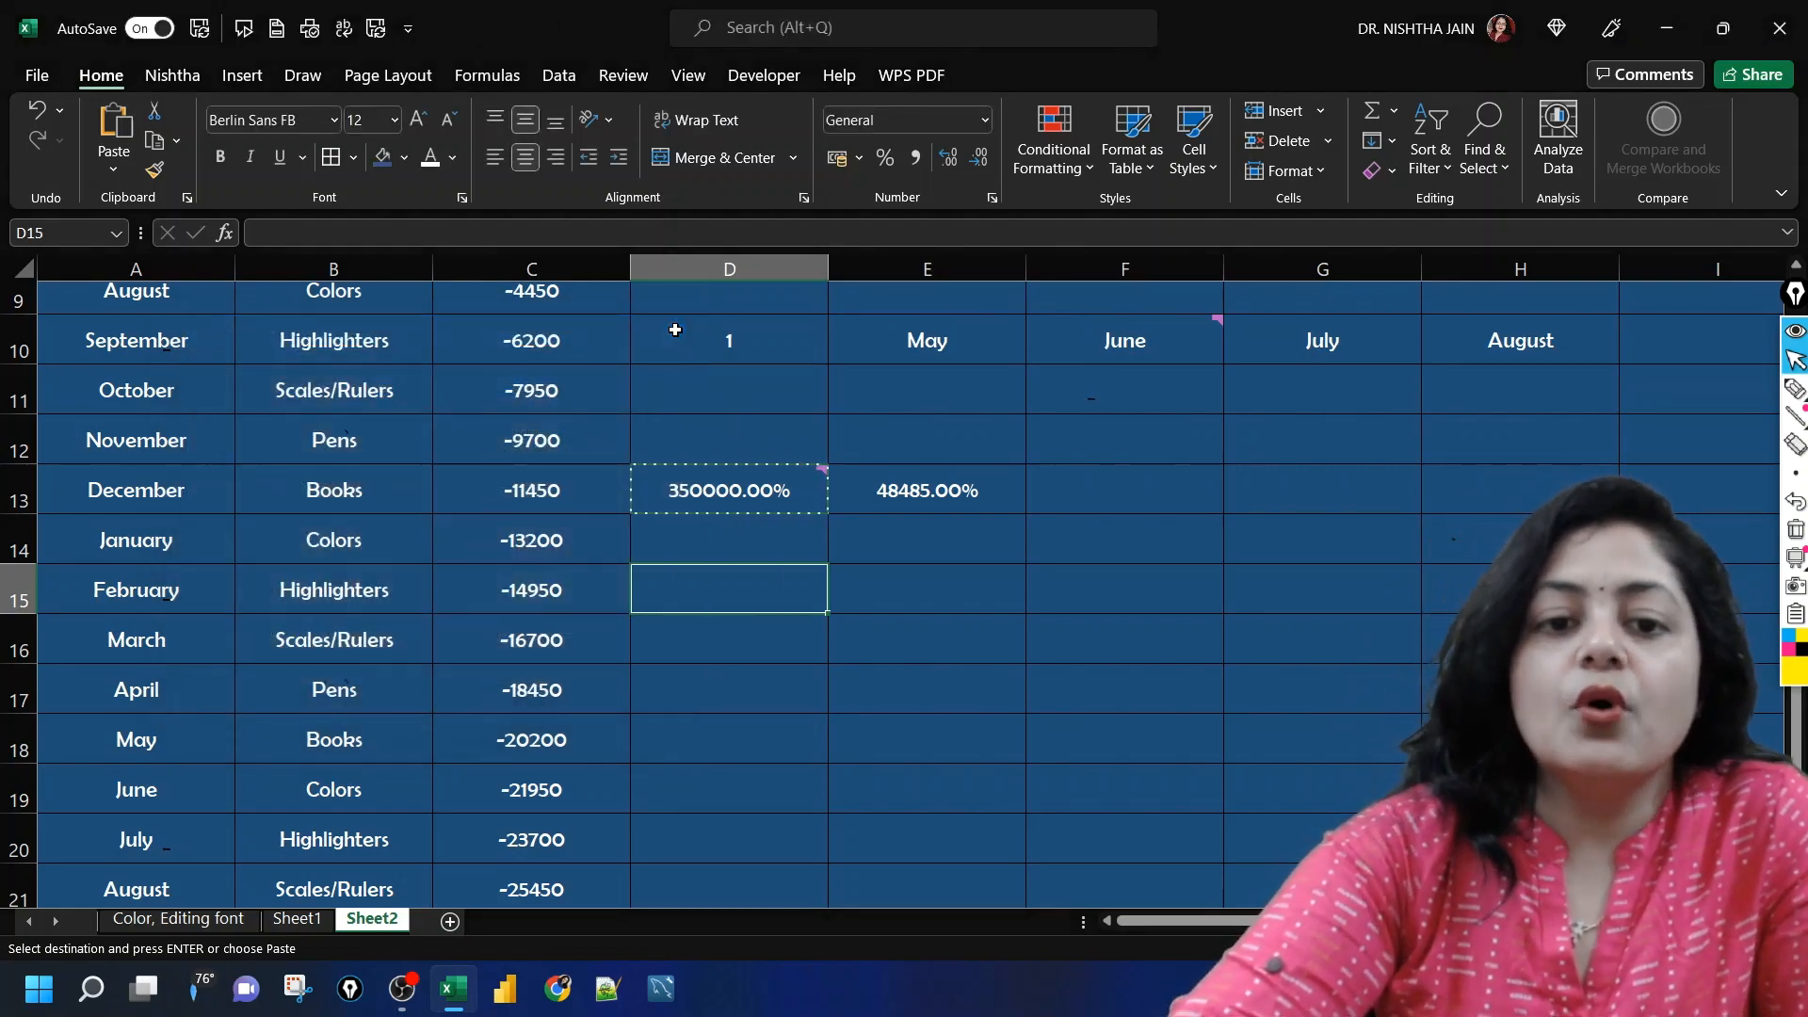
{"action": "left_click", "coordinate": [957, 479]}
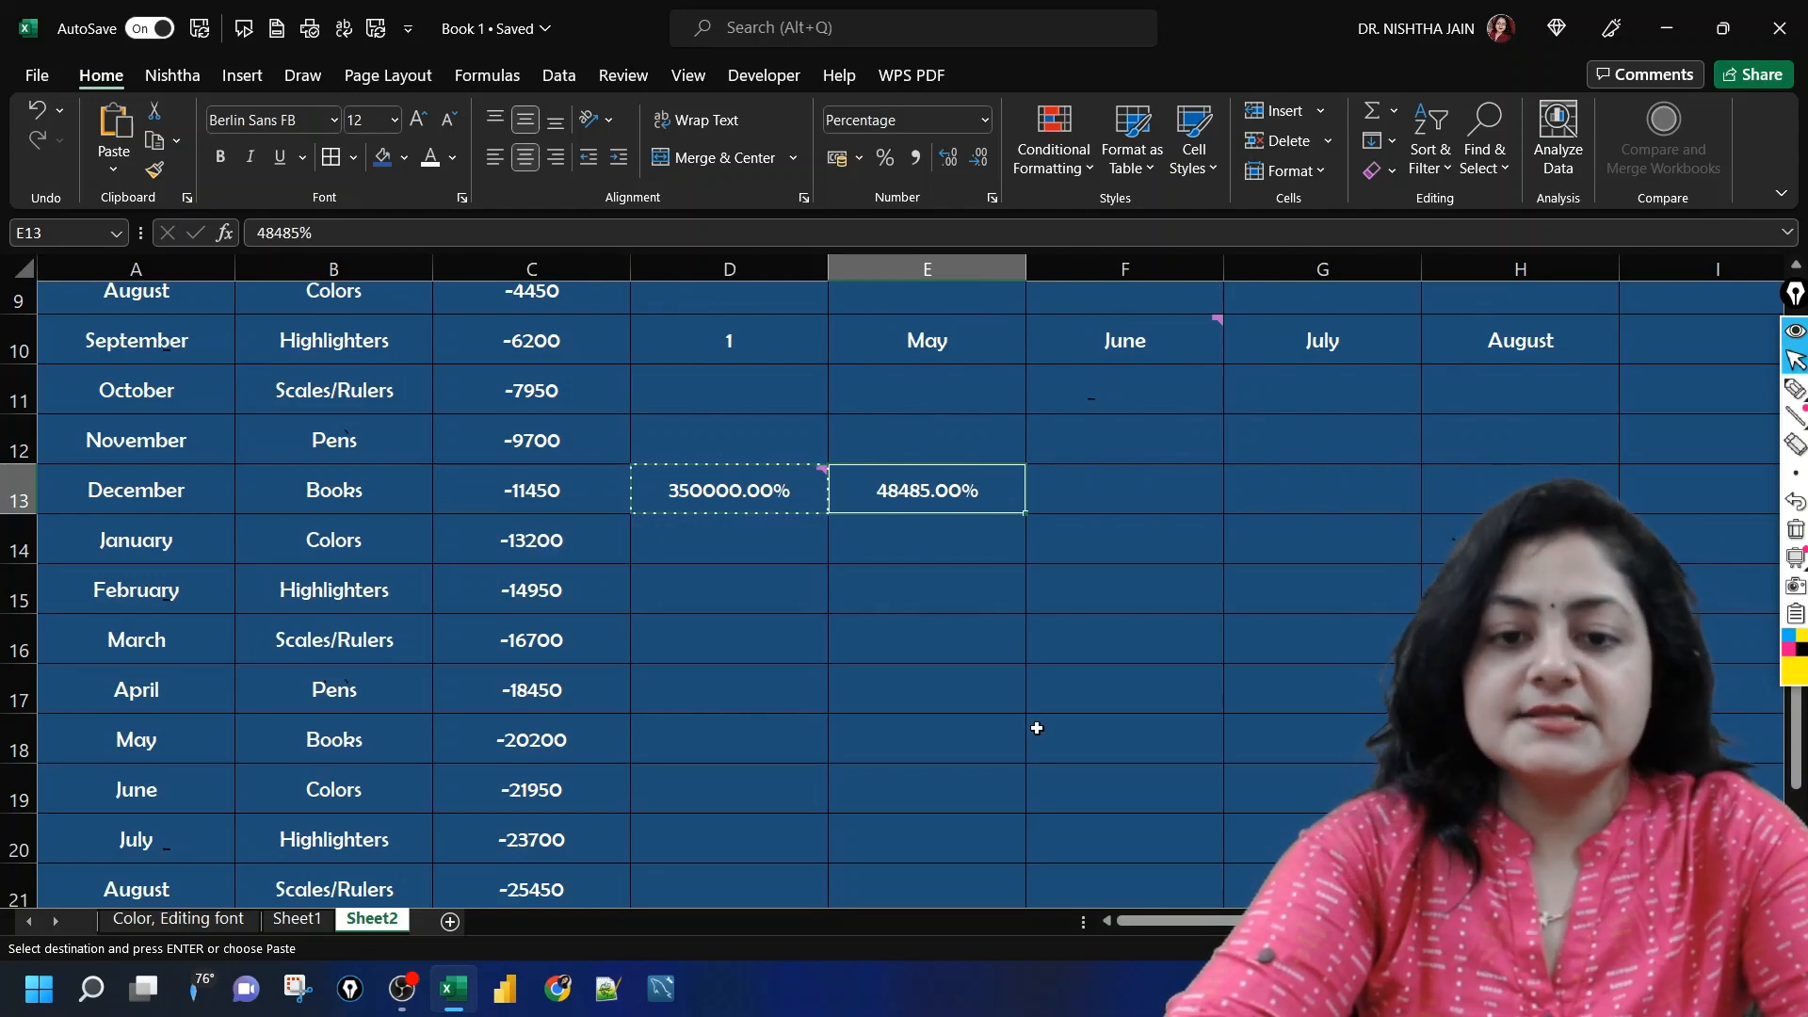
{"action": "left_click", "coordinate": [956, 653]}
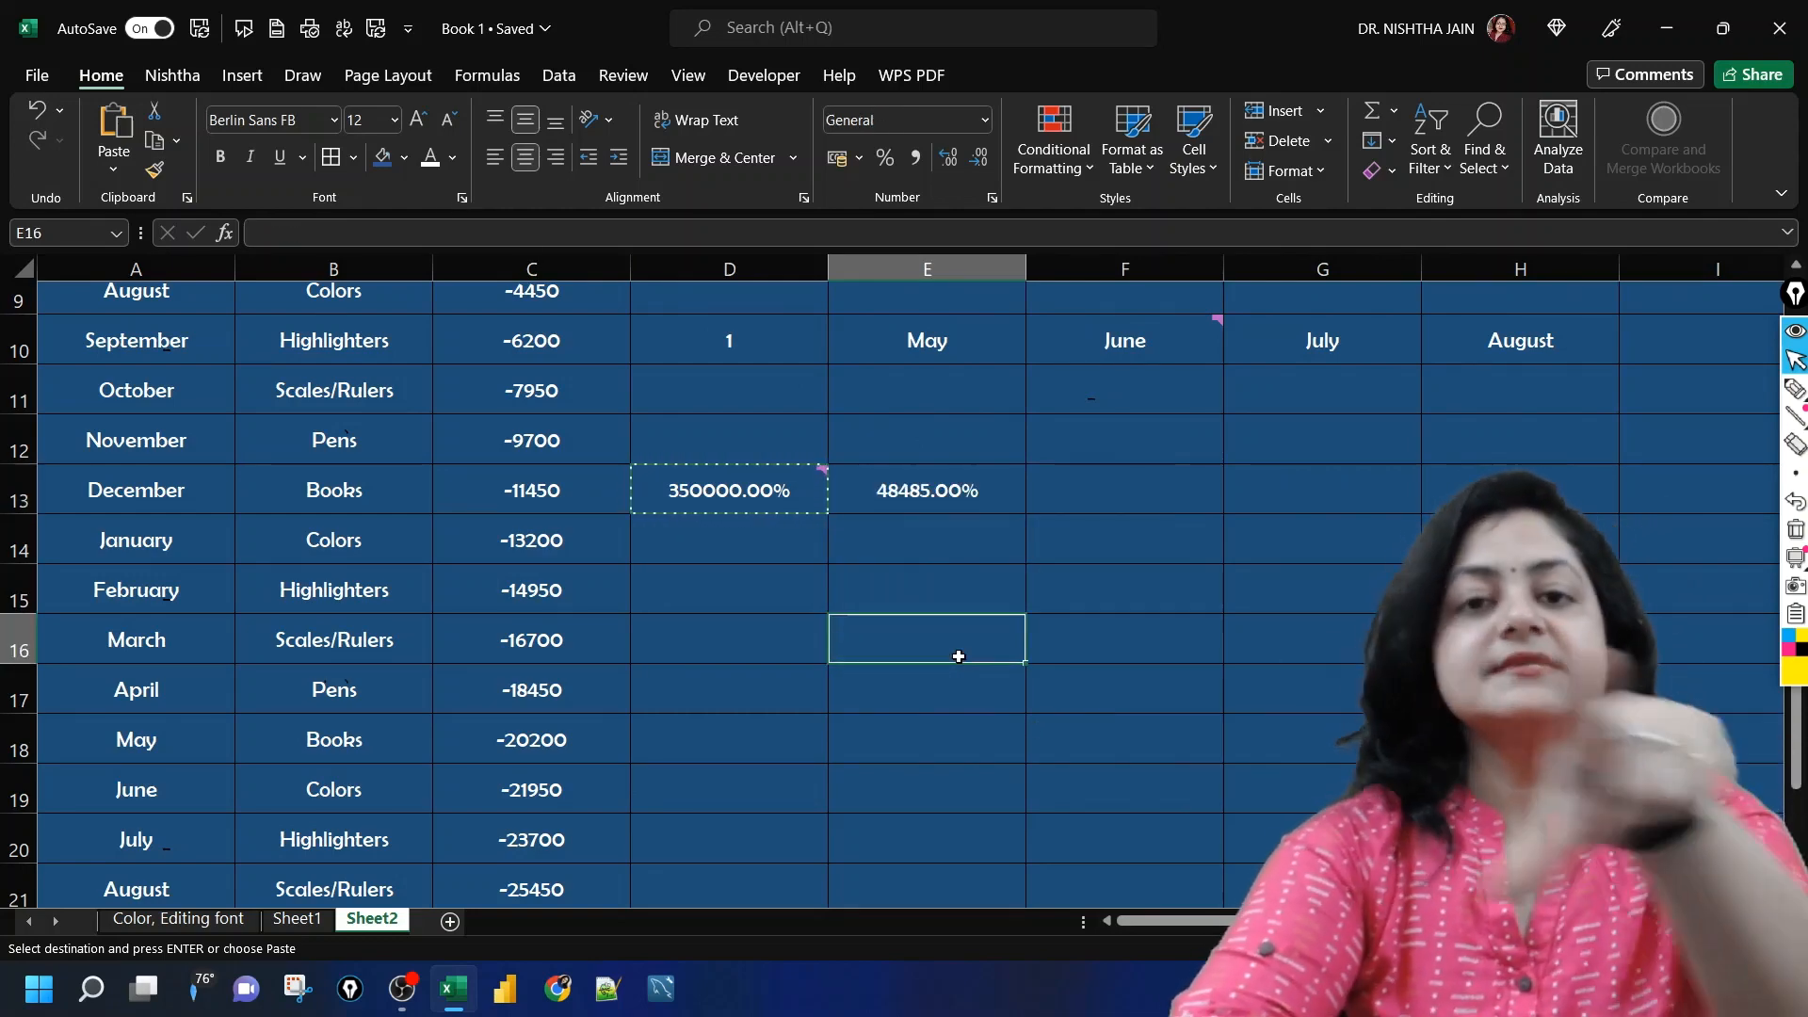
Step: Set the number format of cell E13 to General
{"action": "left_click", "coordinate": [899, 500]}
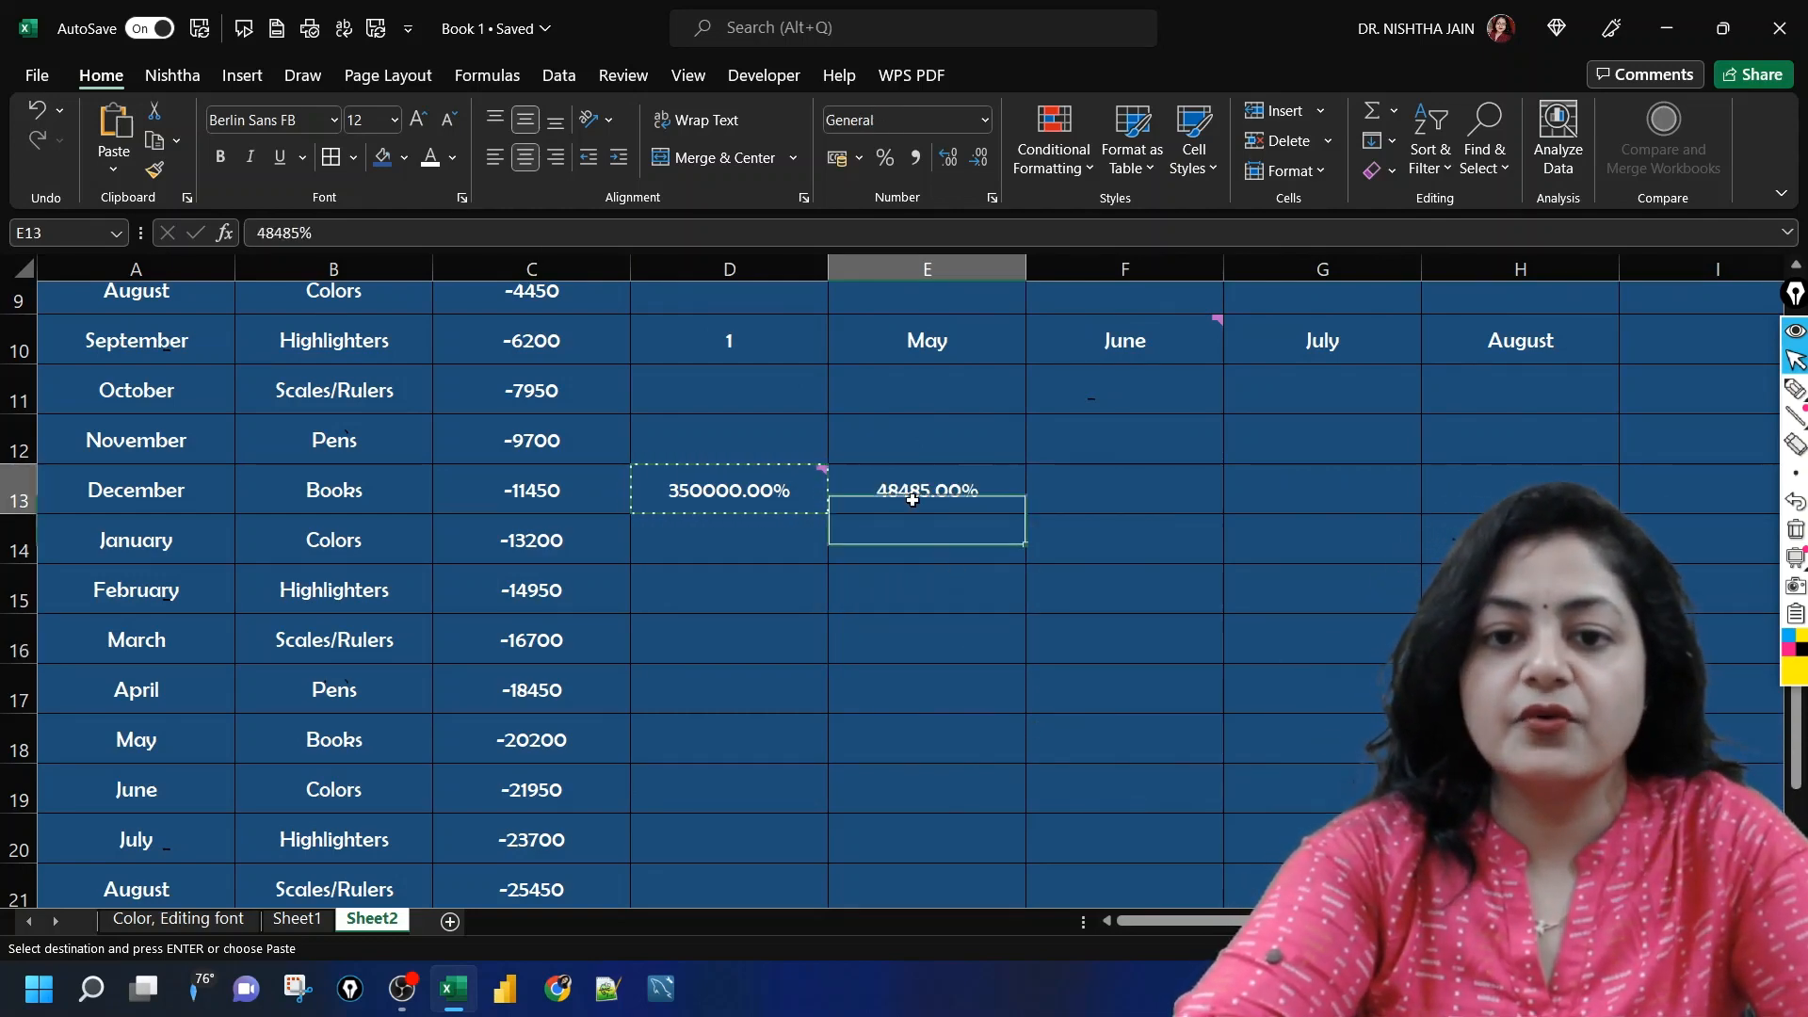
{"action": "left_click", "coordinate": [987, 122]}
{"action": "left_click", "coordinate": [966, 165]}
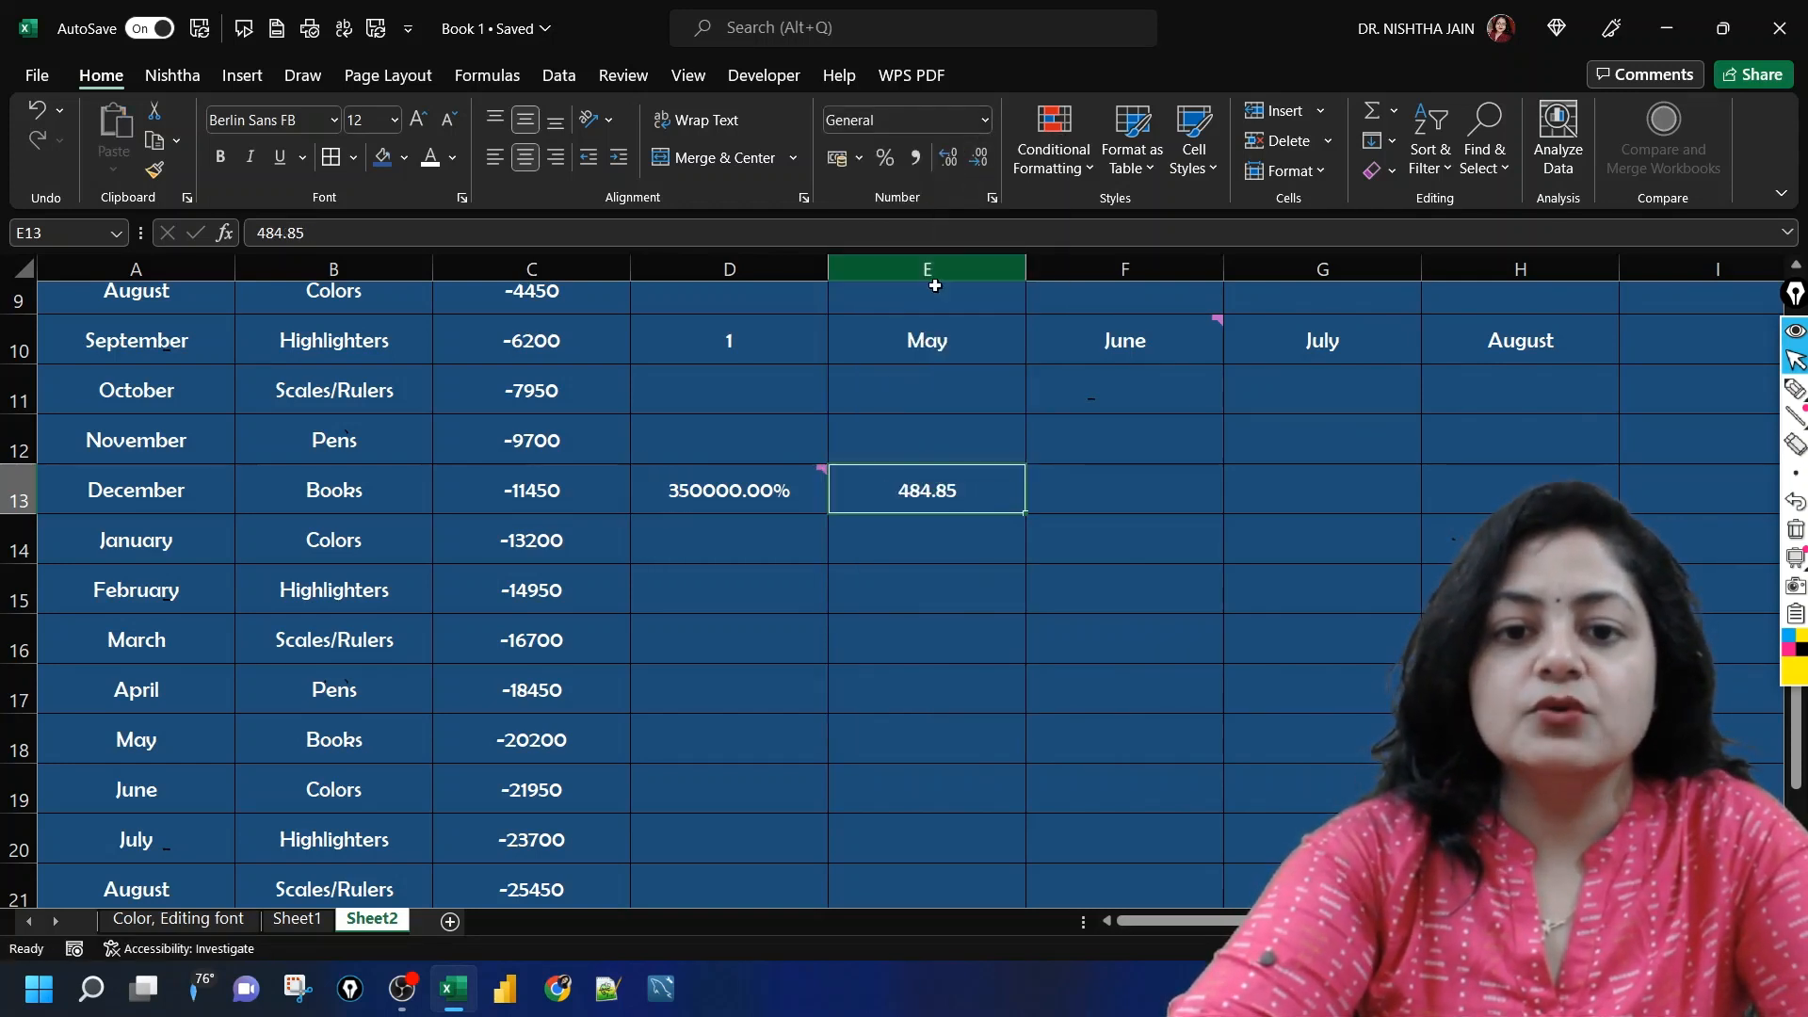
{"action": "left_click", "coordinate": [862, 642]}
Step: Remove all borders from cell E13
{"action": "left_click", "coordinate": [905, 510]}
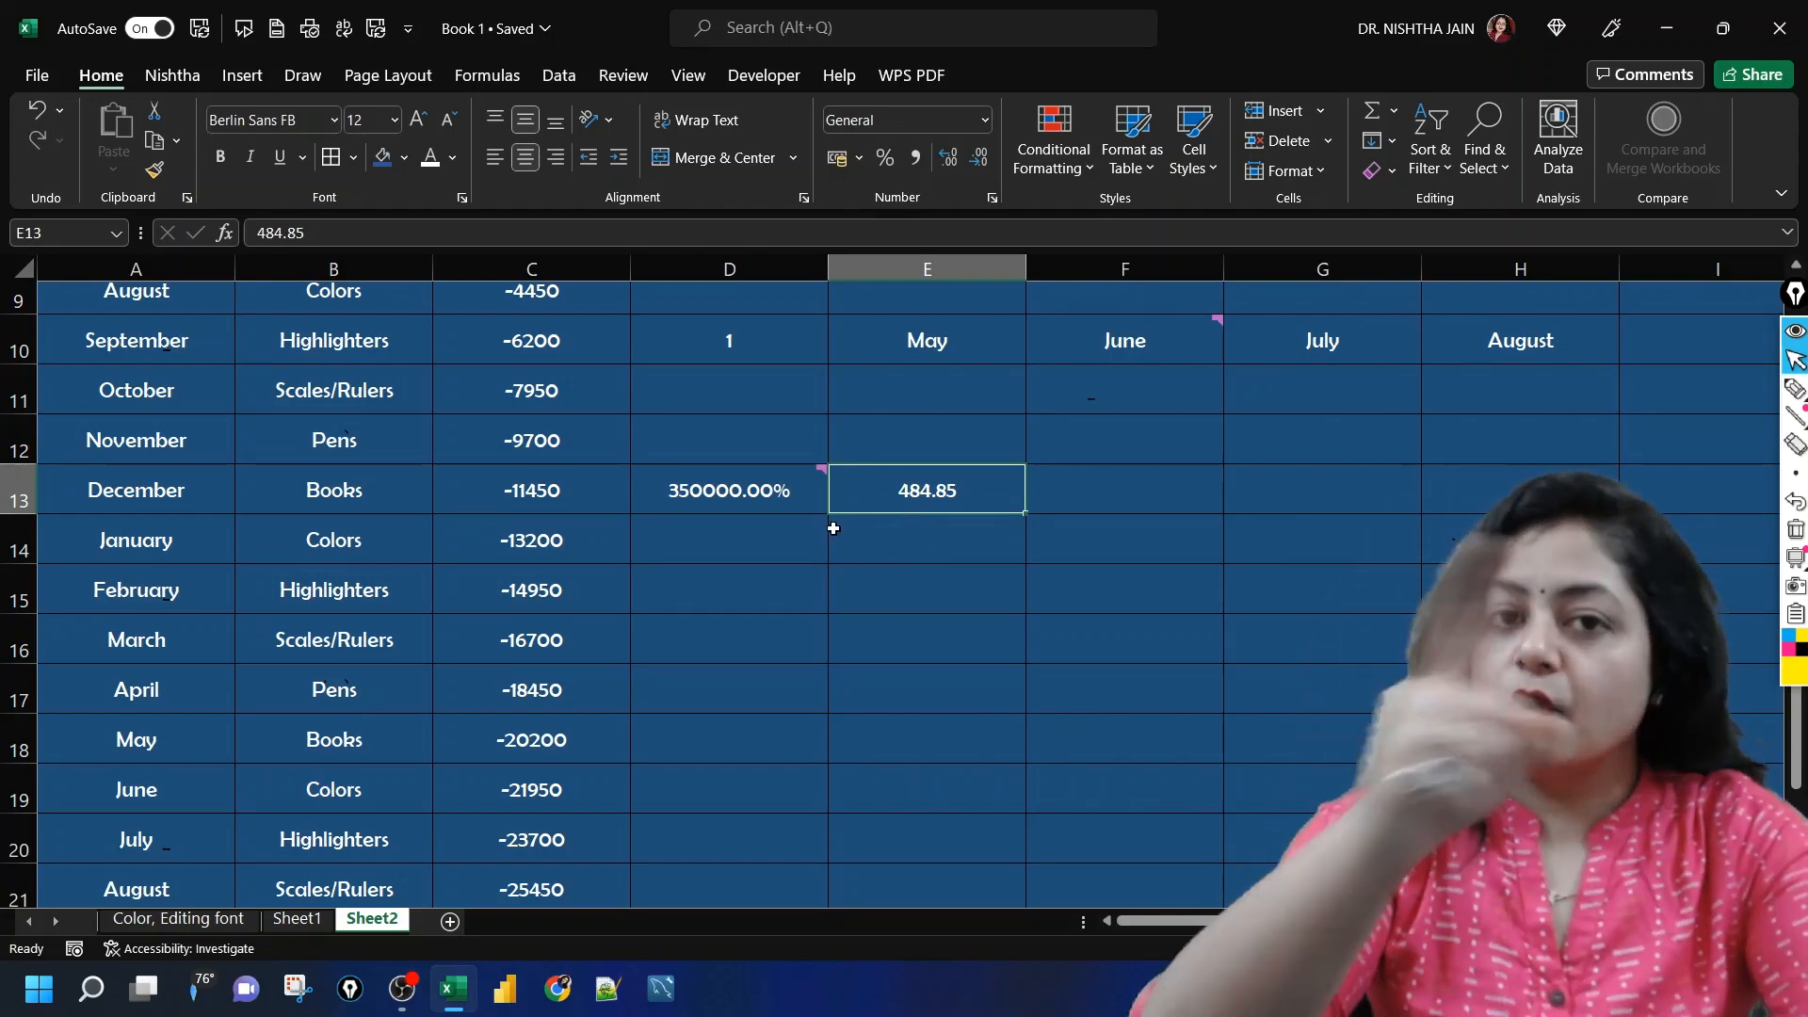
{"action": "left_click", "coordinate": [354, 158]}
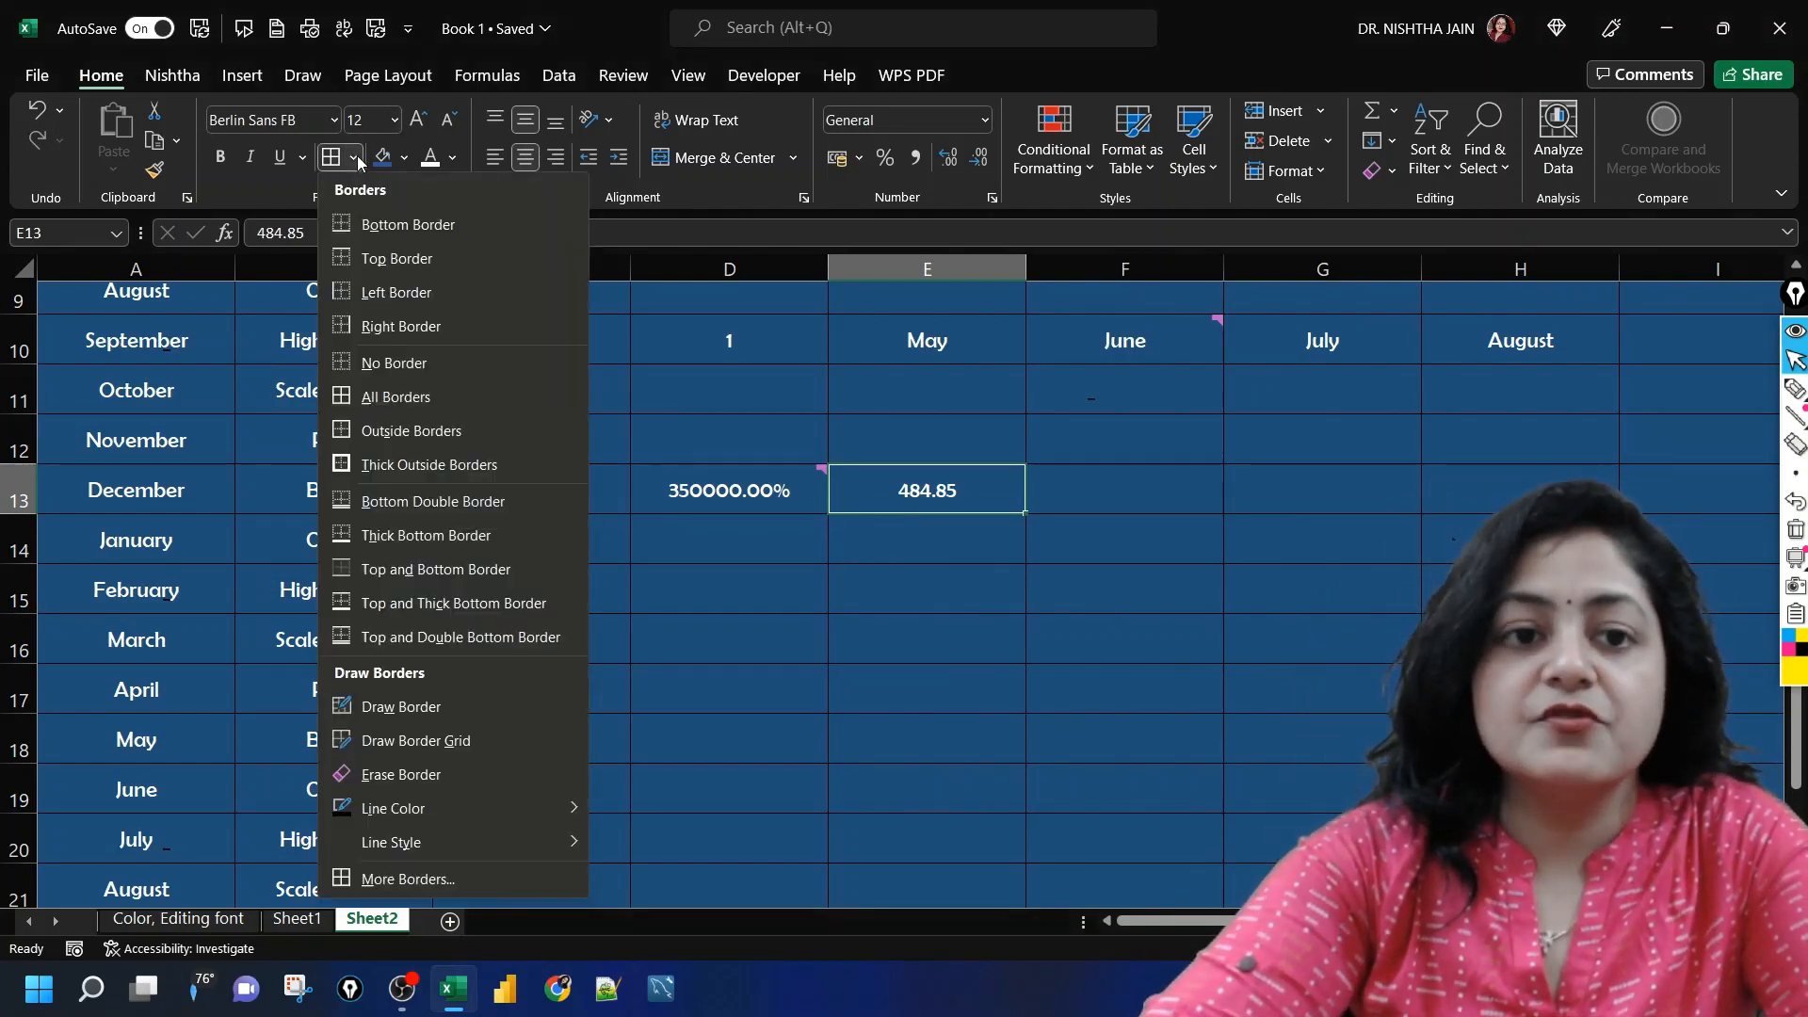
{"action": "left_click", "coordinate": [392, 365]}
{"action": "left_click", "coordinate": [784, 670]}
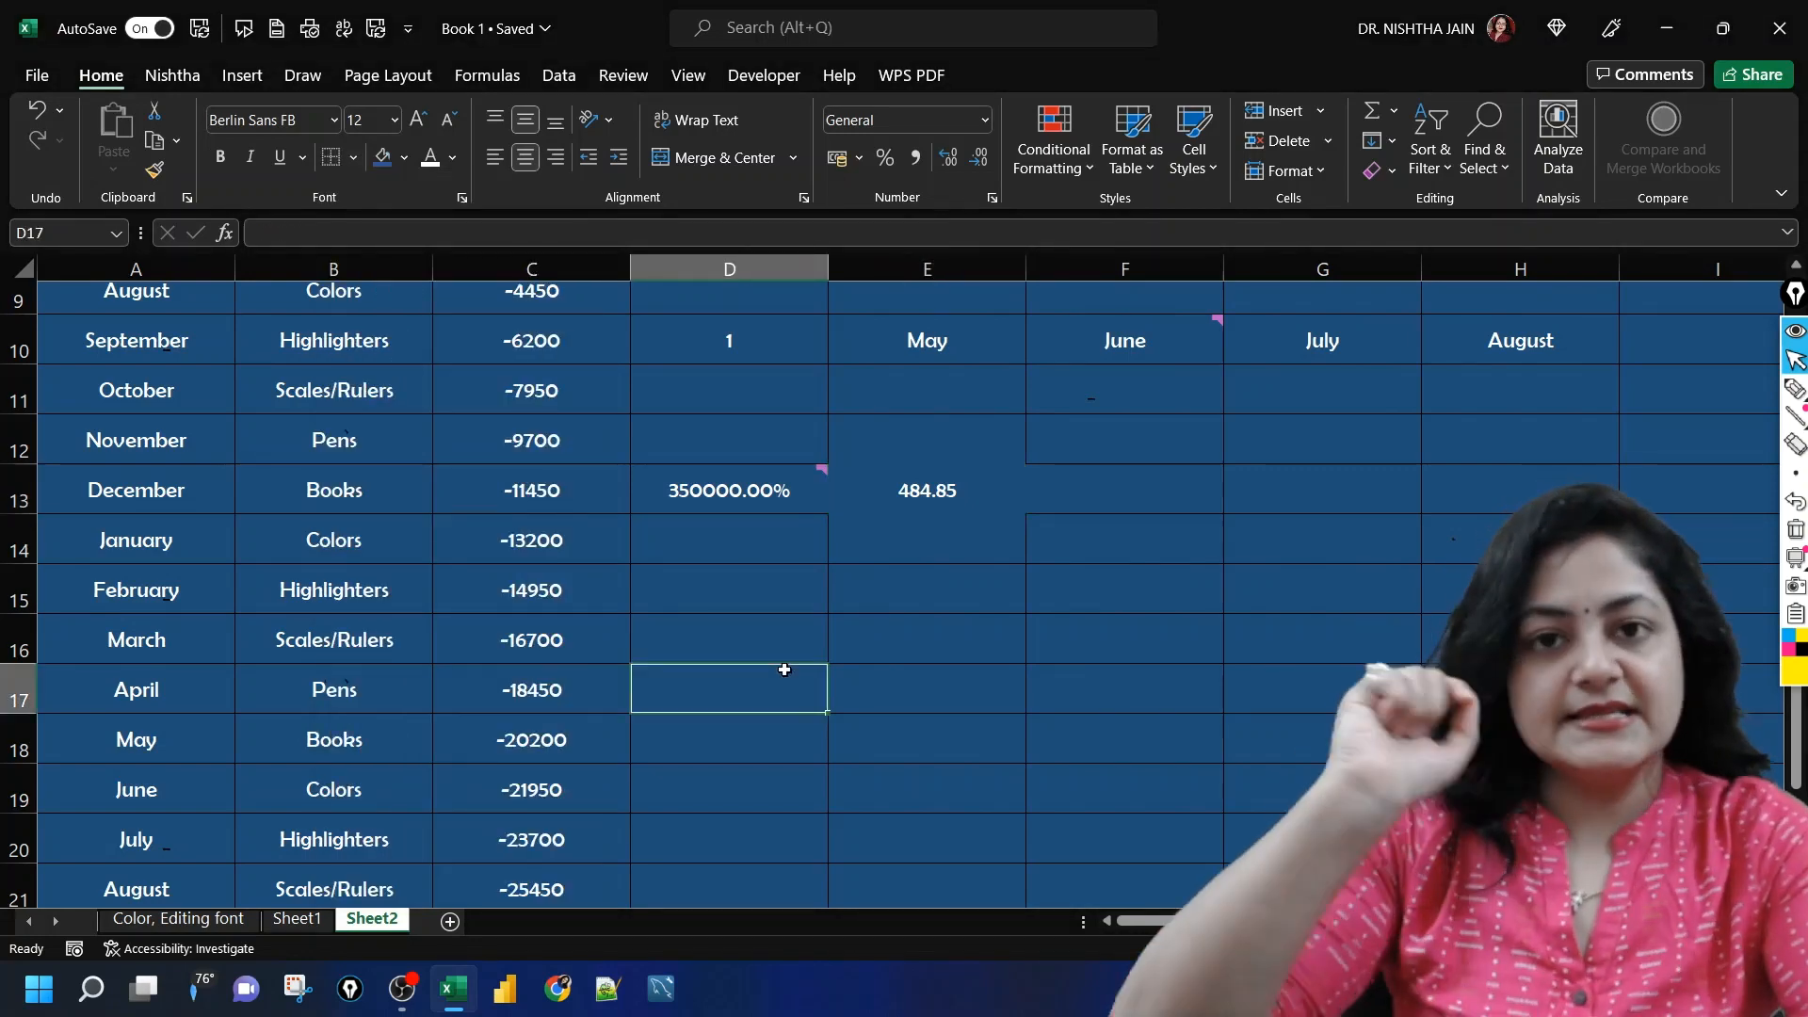
Step: Copy cell E13 and paste it into E16 using Paste Special with All except borders
{"action": "left_click", "coordinate": [928, 492]}
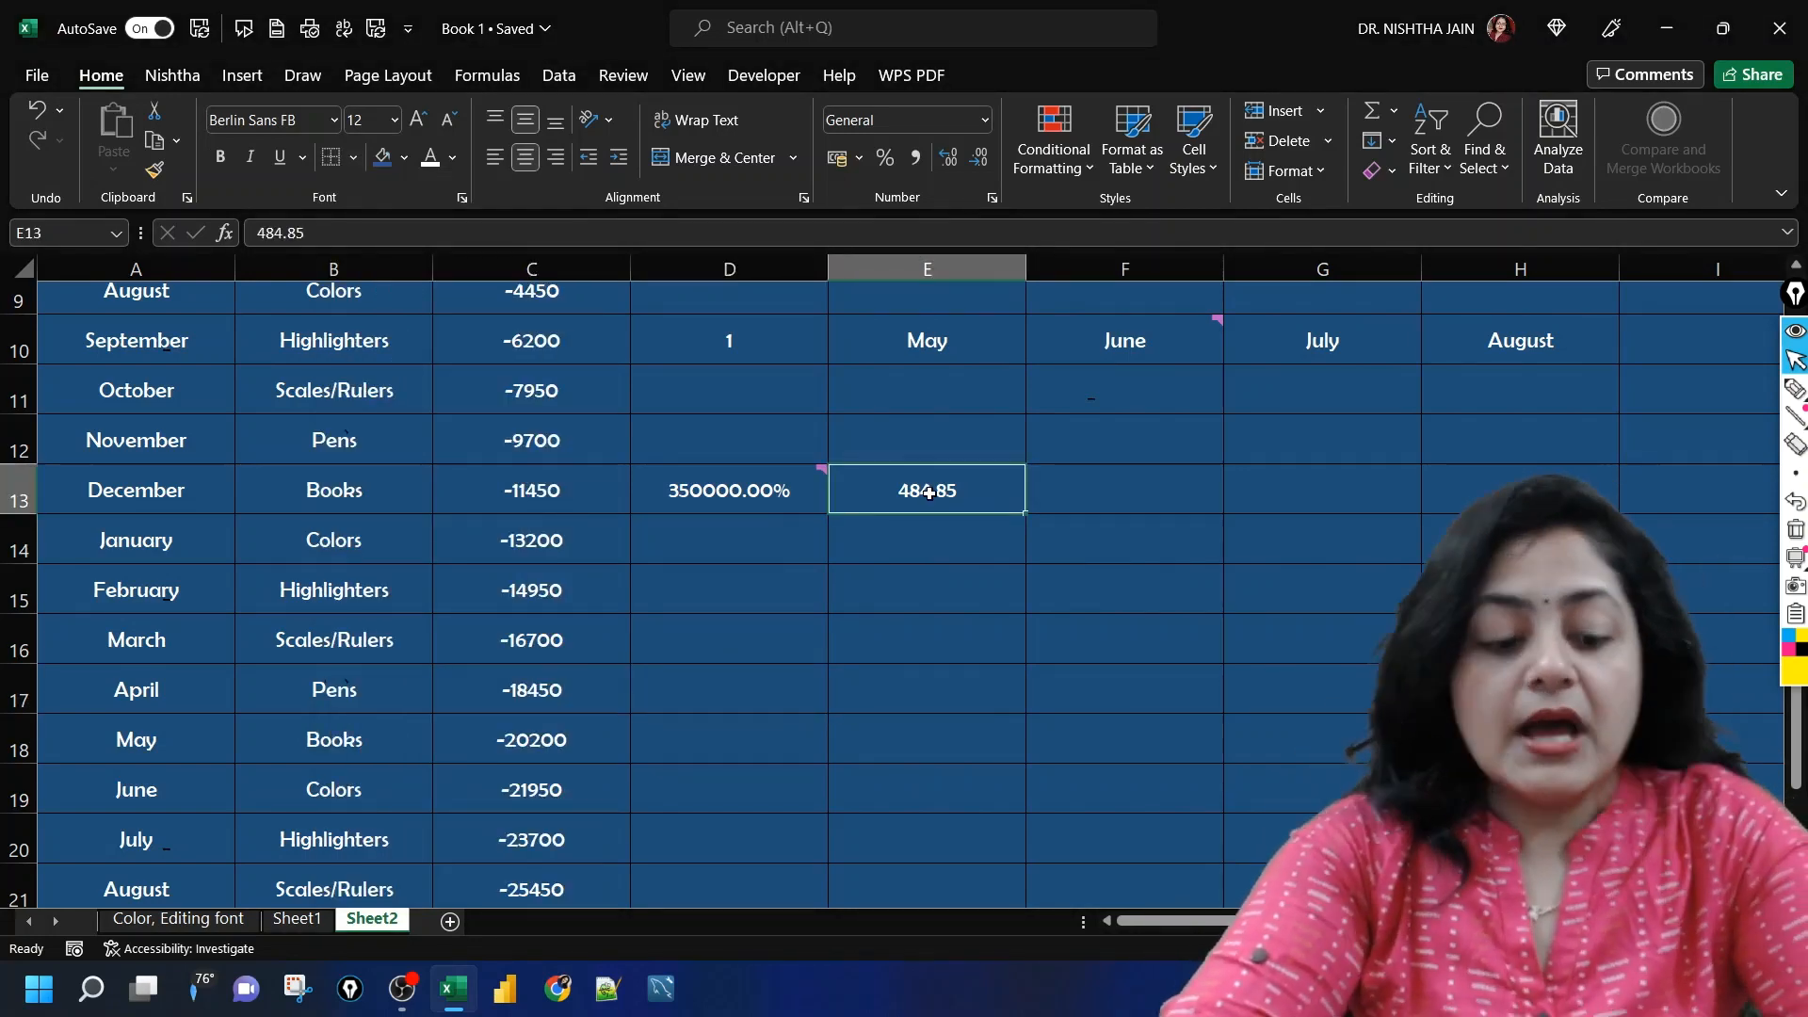
{"action": "key", "text": "ctrl+c"}
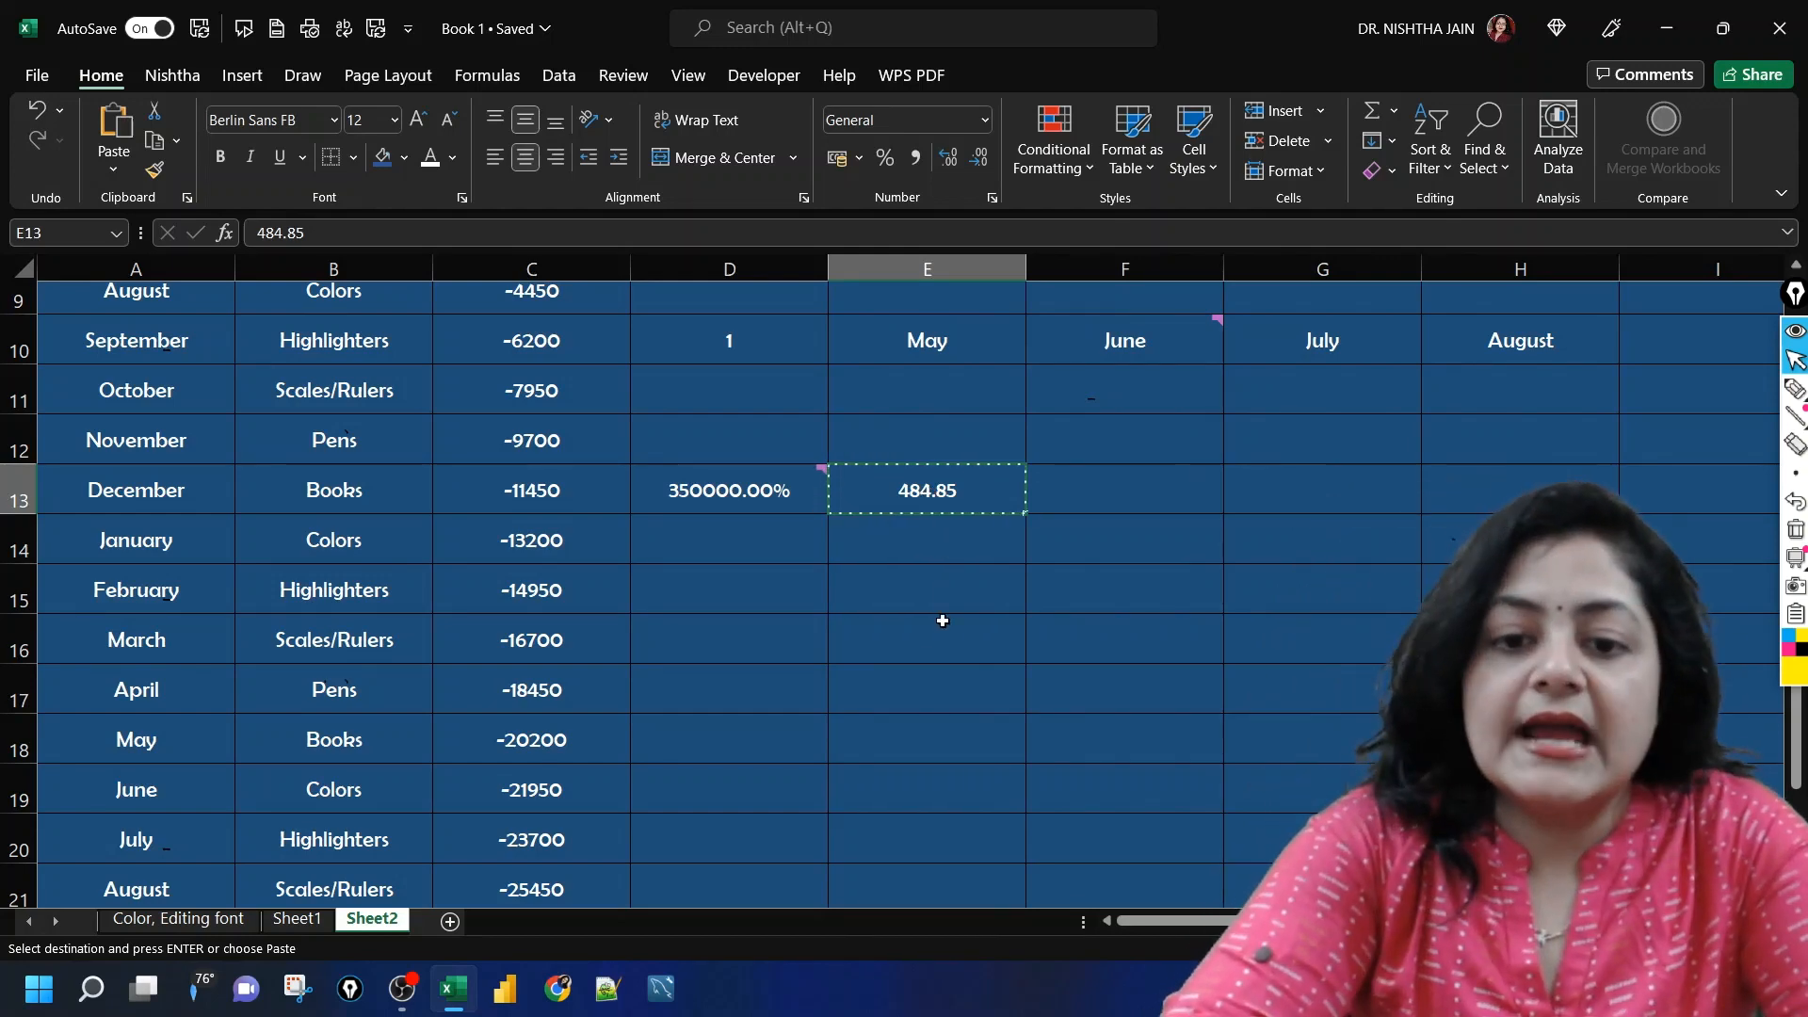
{"action": "left_click", "coordinate": [918, 636]}
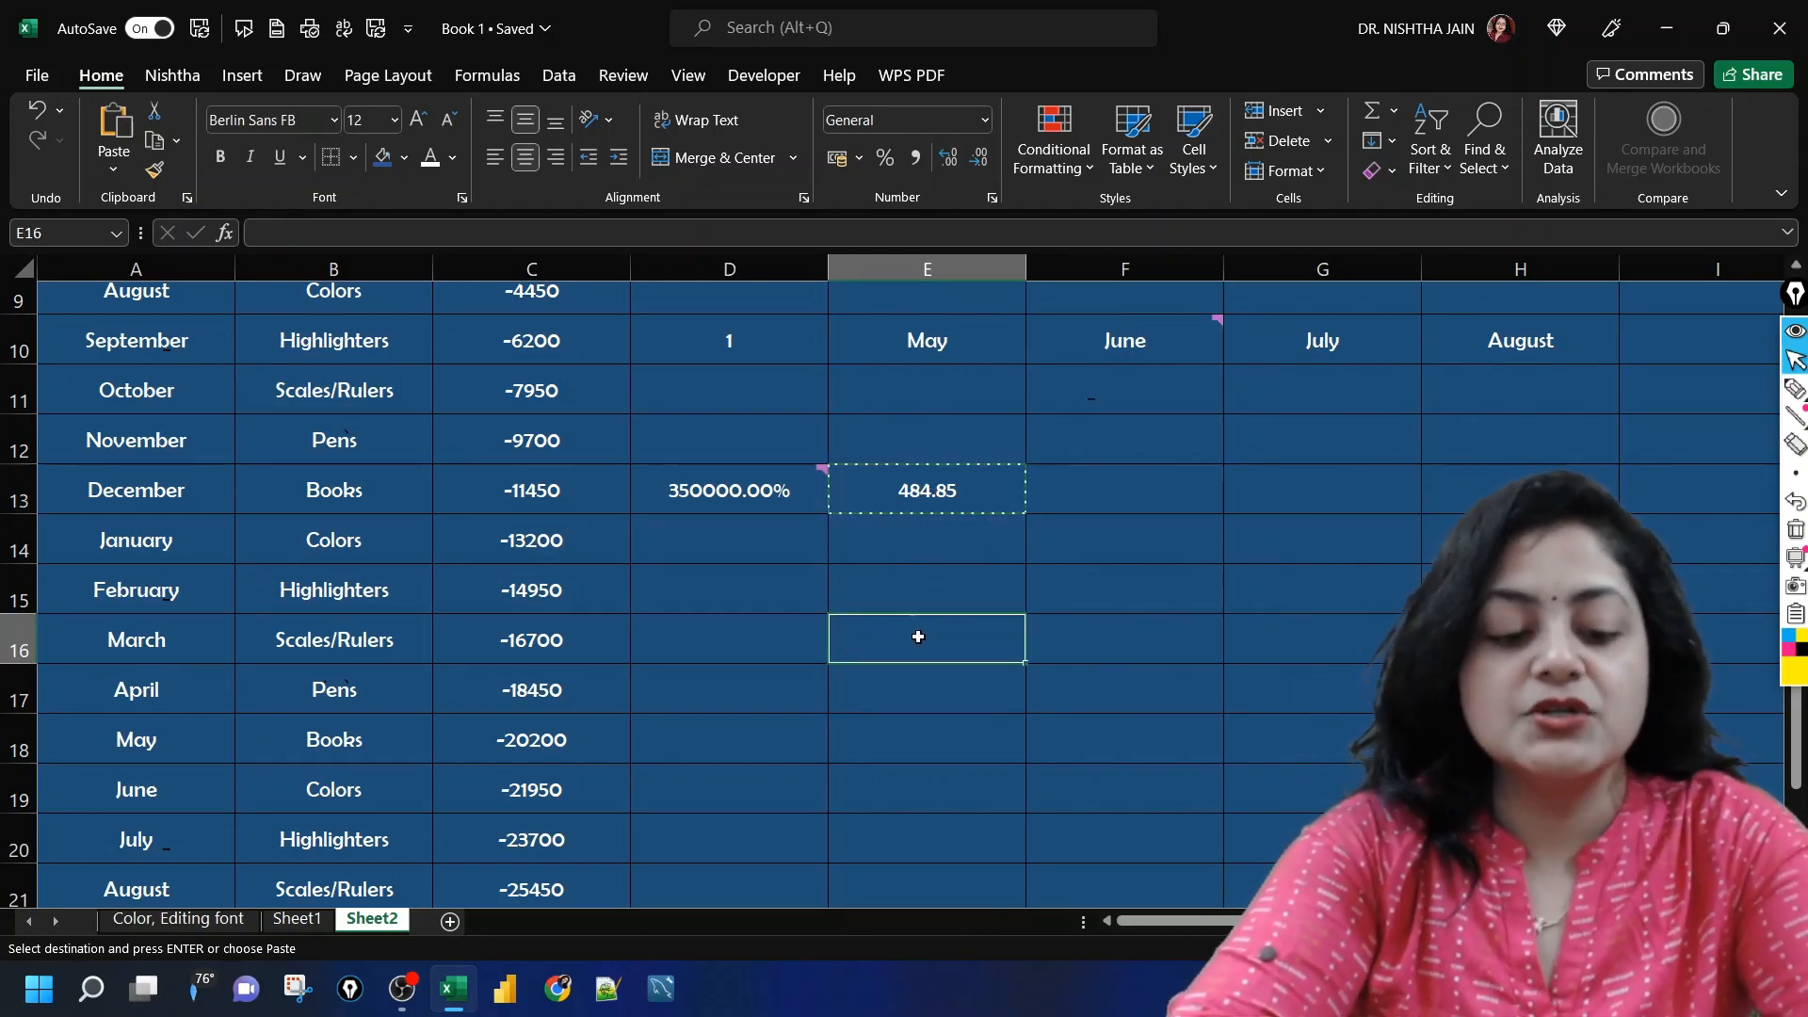
{"action": "key", "text": "ctrl+alt+v"}
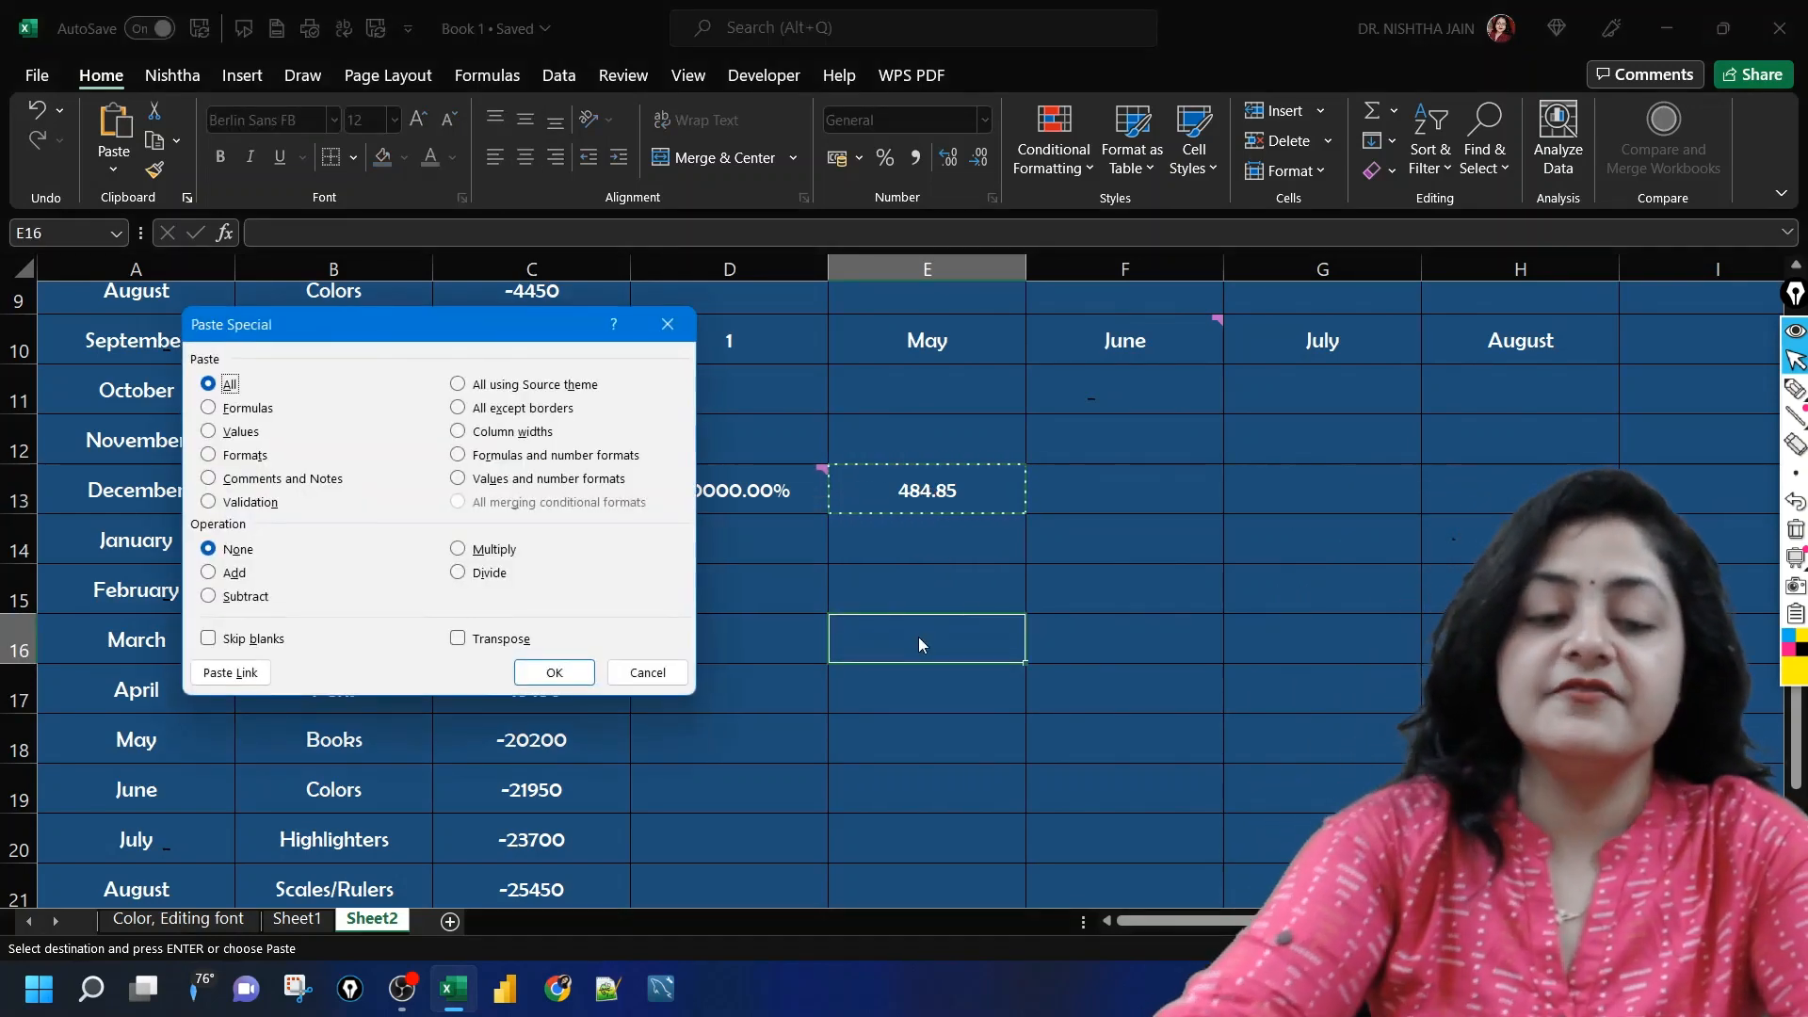
{"action": "left_click", "coordinate": [458, 411]}
{"action": "left_click", "coordinate": [554, 672]}
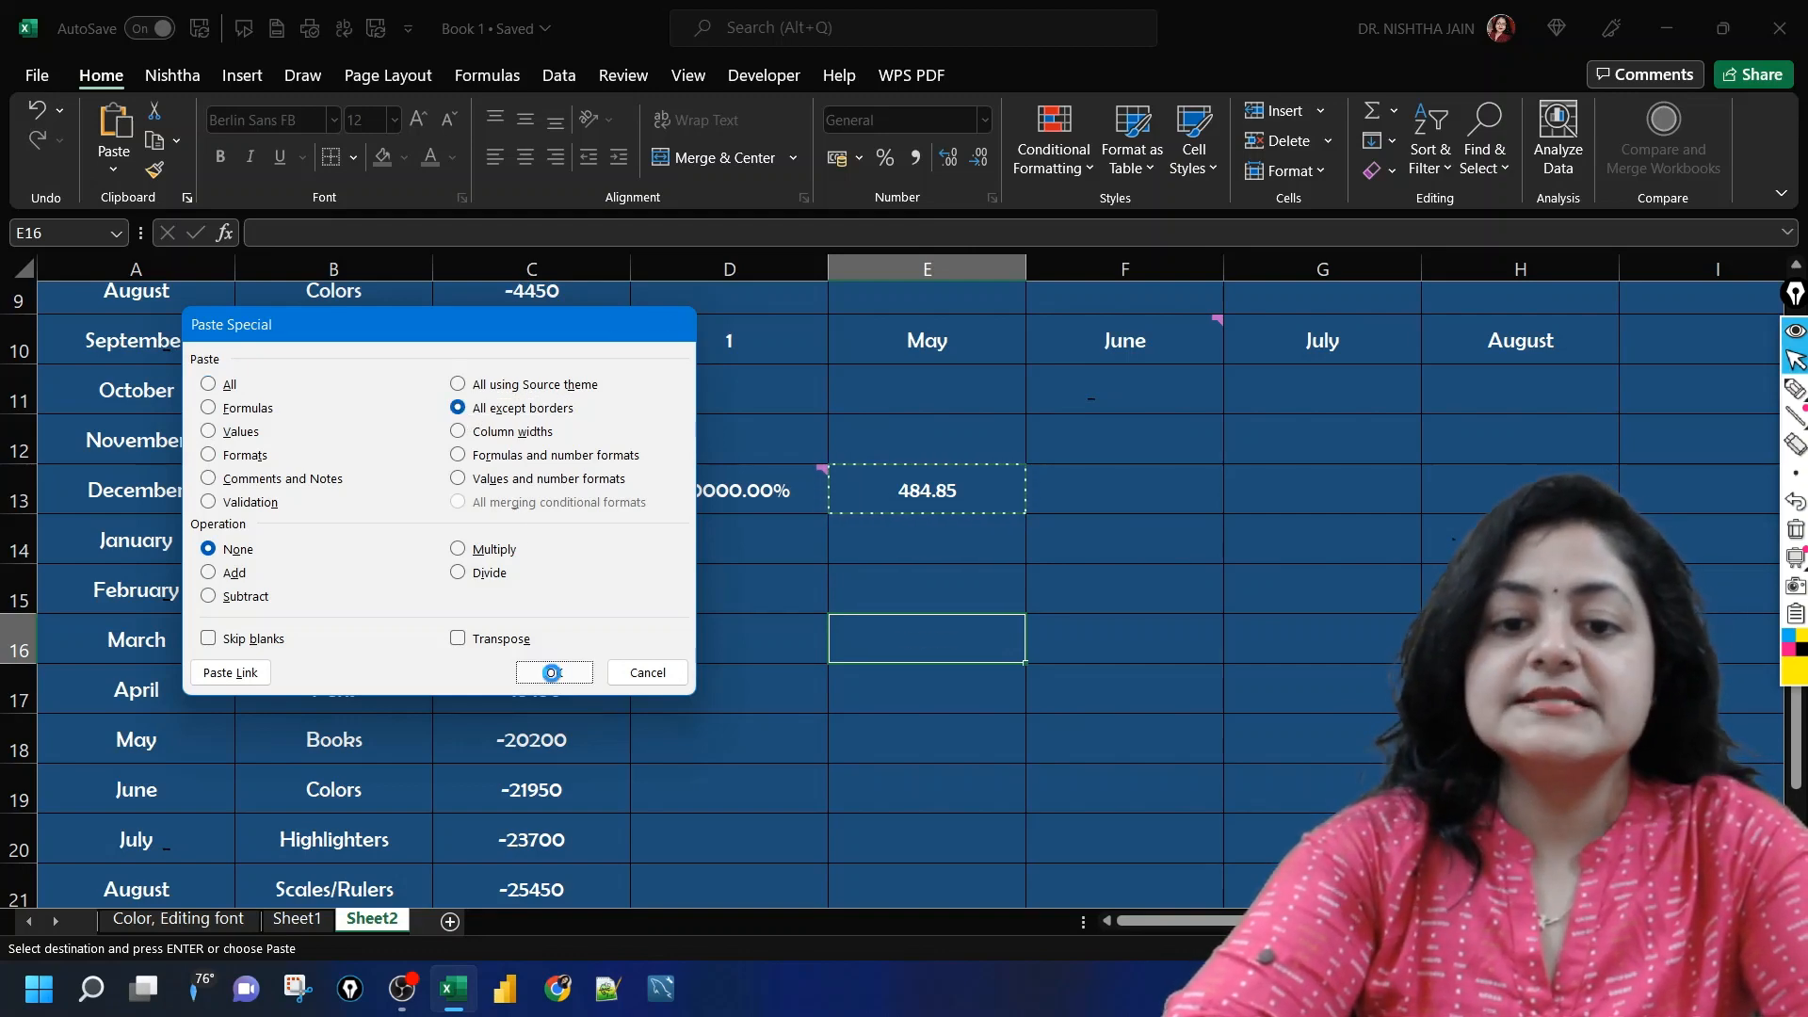
{"action": "left_click", "coordinate": [1304, 665]}
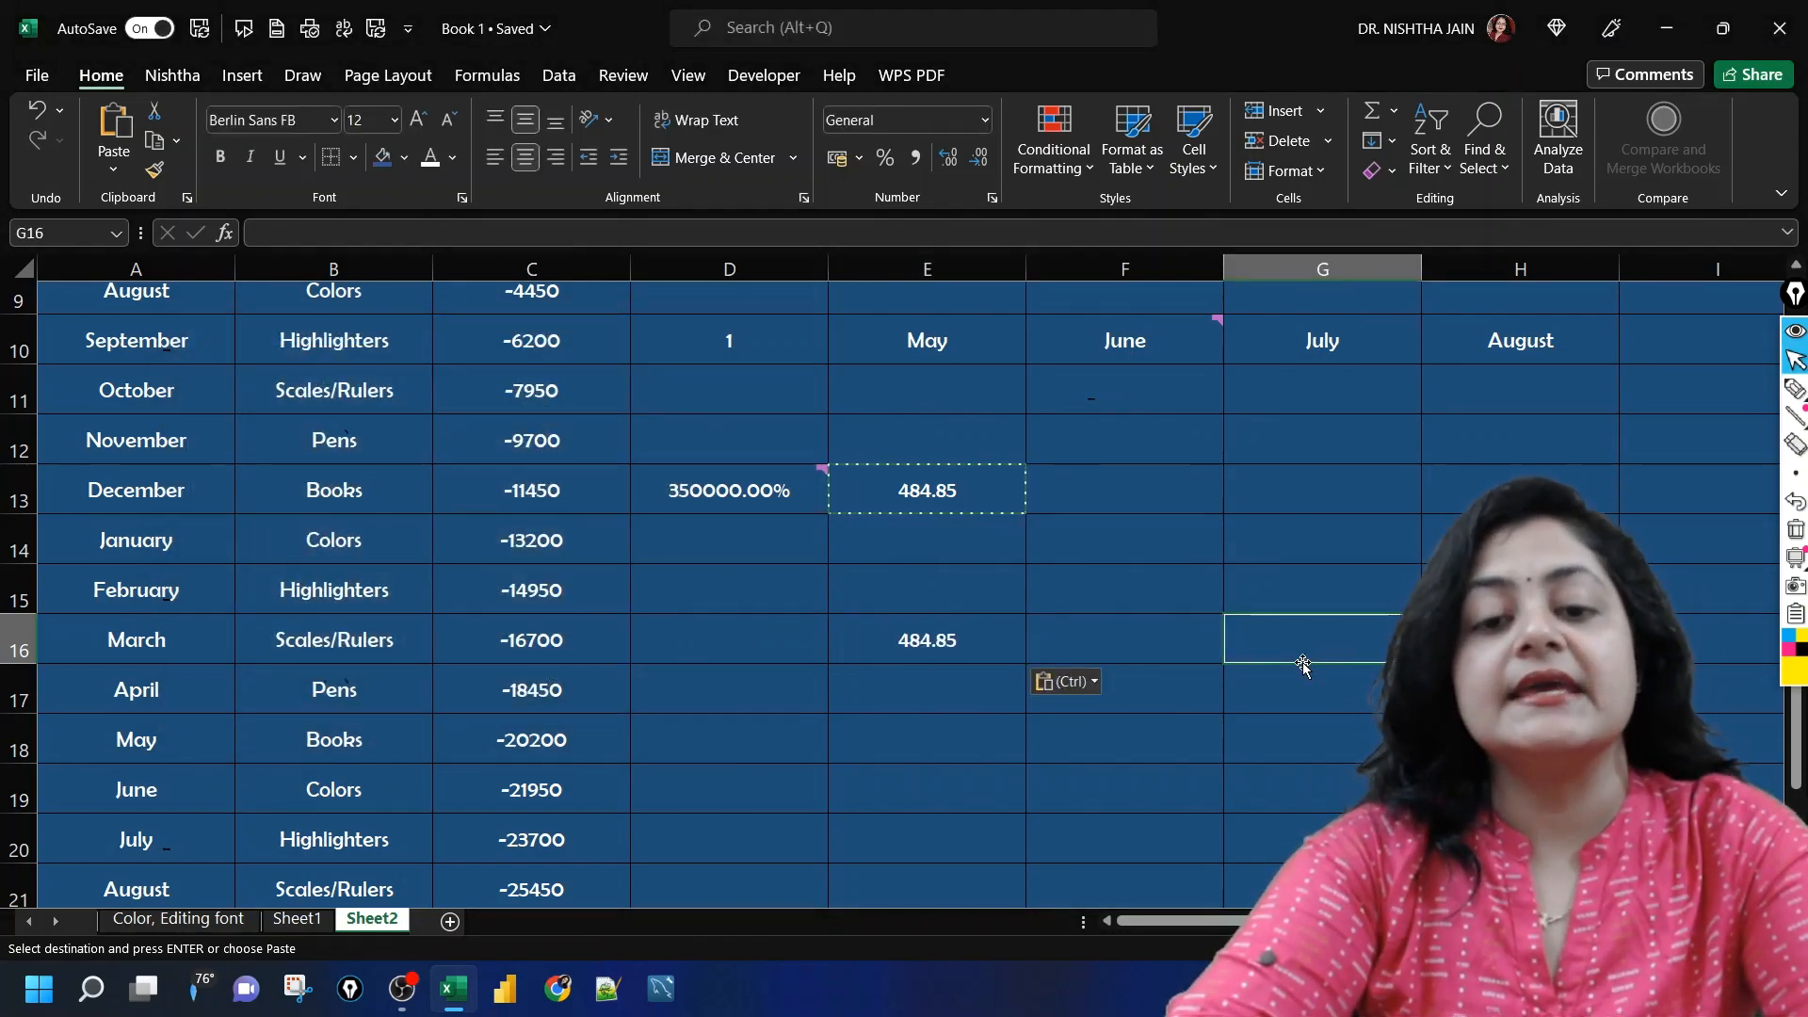
{"action": "left_click", "coordinate": [755, 742]}
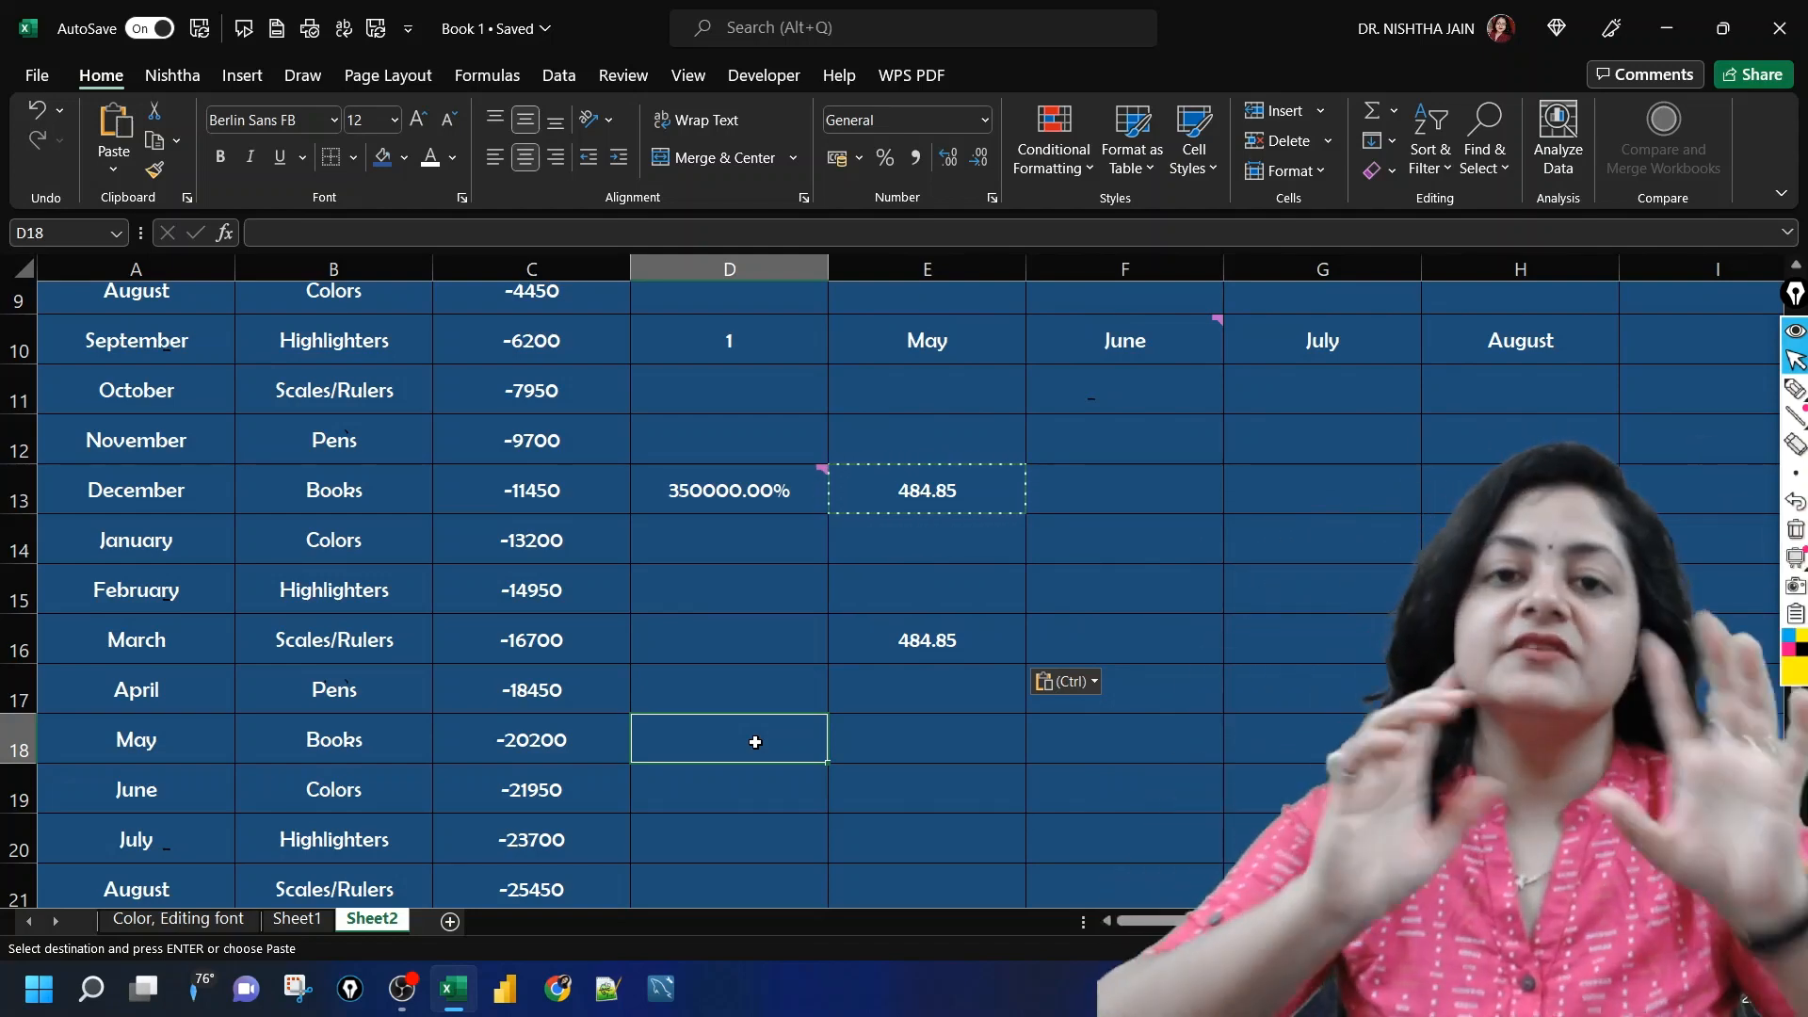
Step: Enter the letter "f" in cell F14
{"action": "left_click", "coordinate": [1205, 548]}
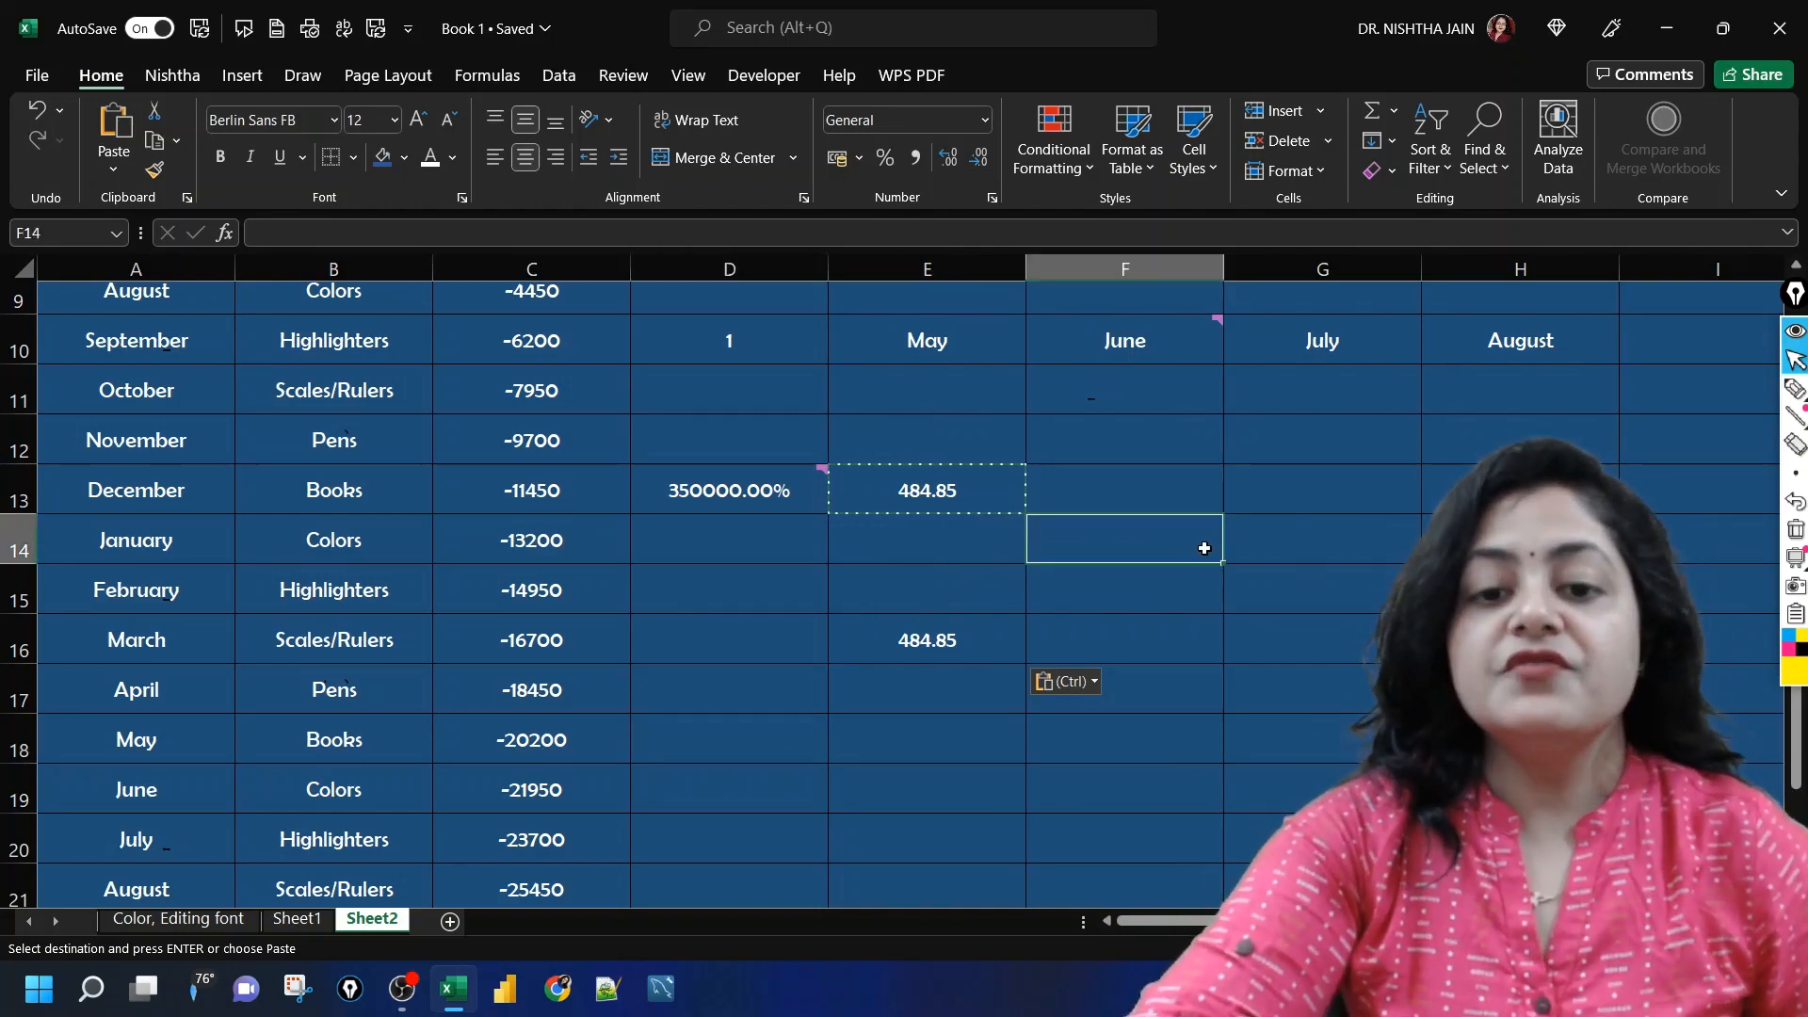
{"action": "type", "text": "fd"}
{"action": "key", "text": "BackSpace"}
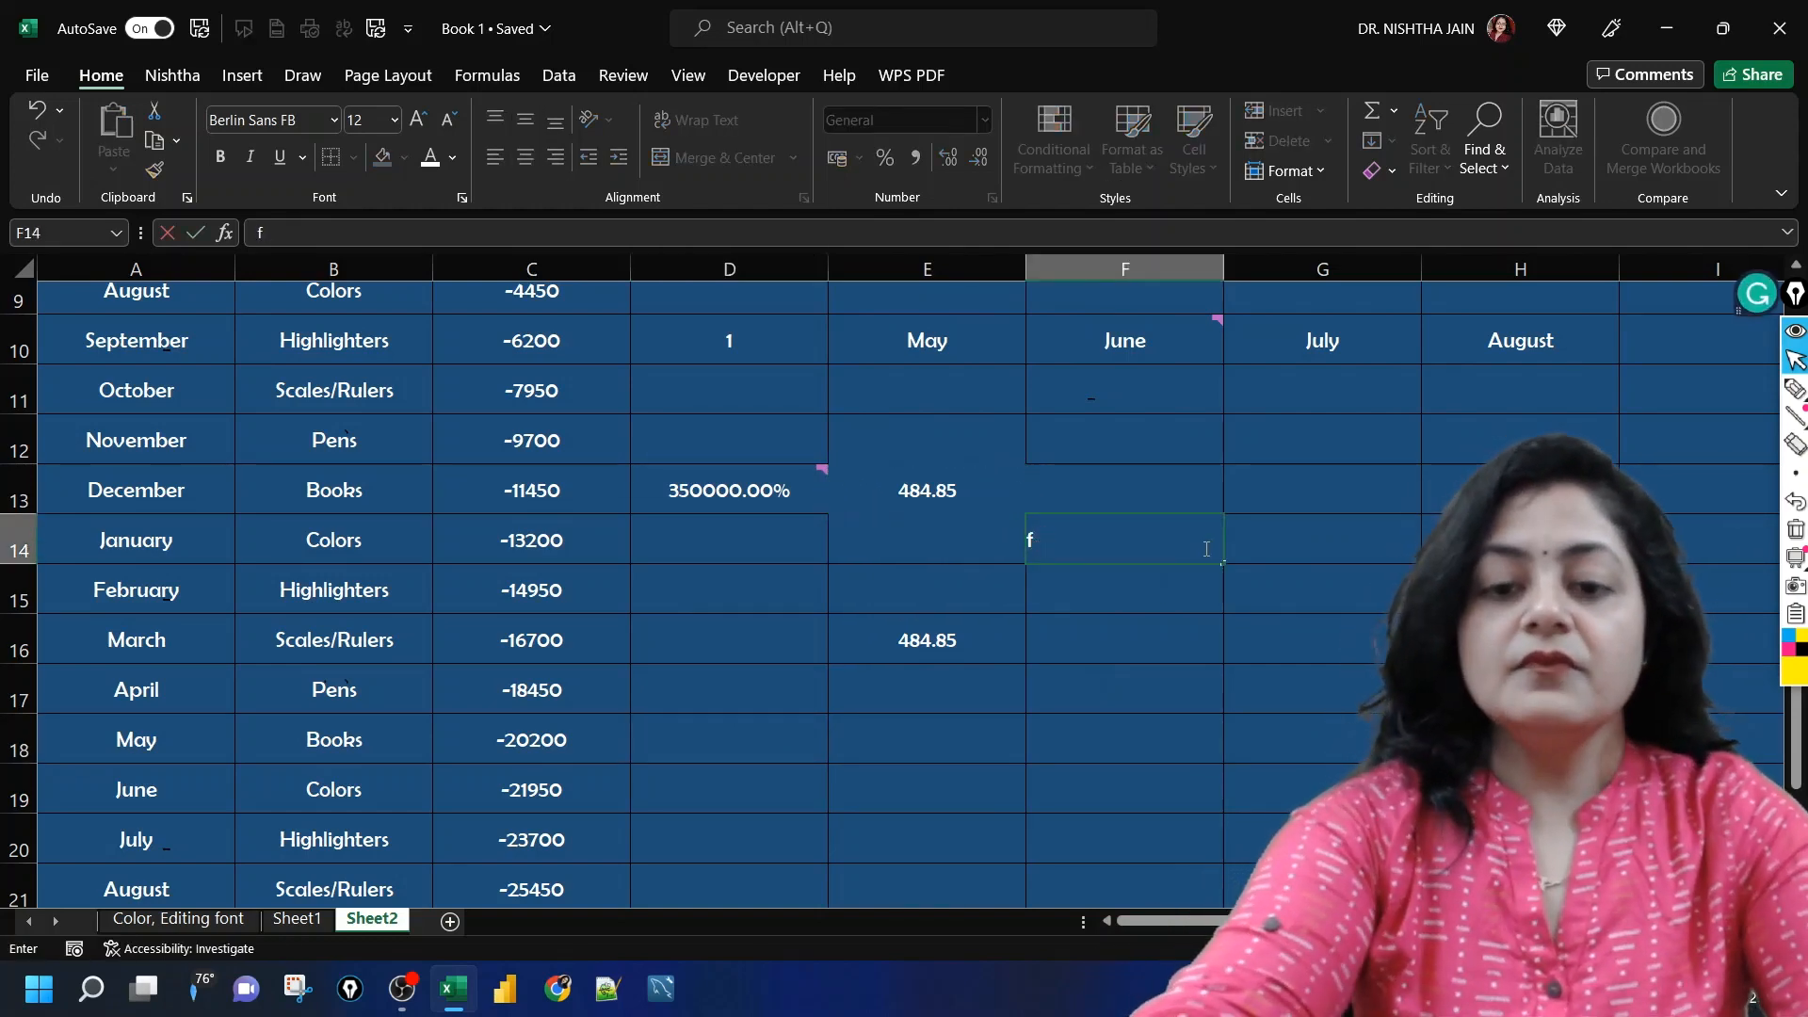
{"action": "left_click", "coordinate": [794, 560]}
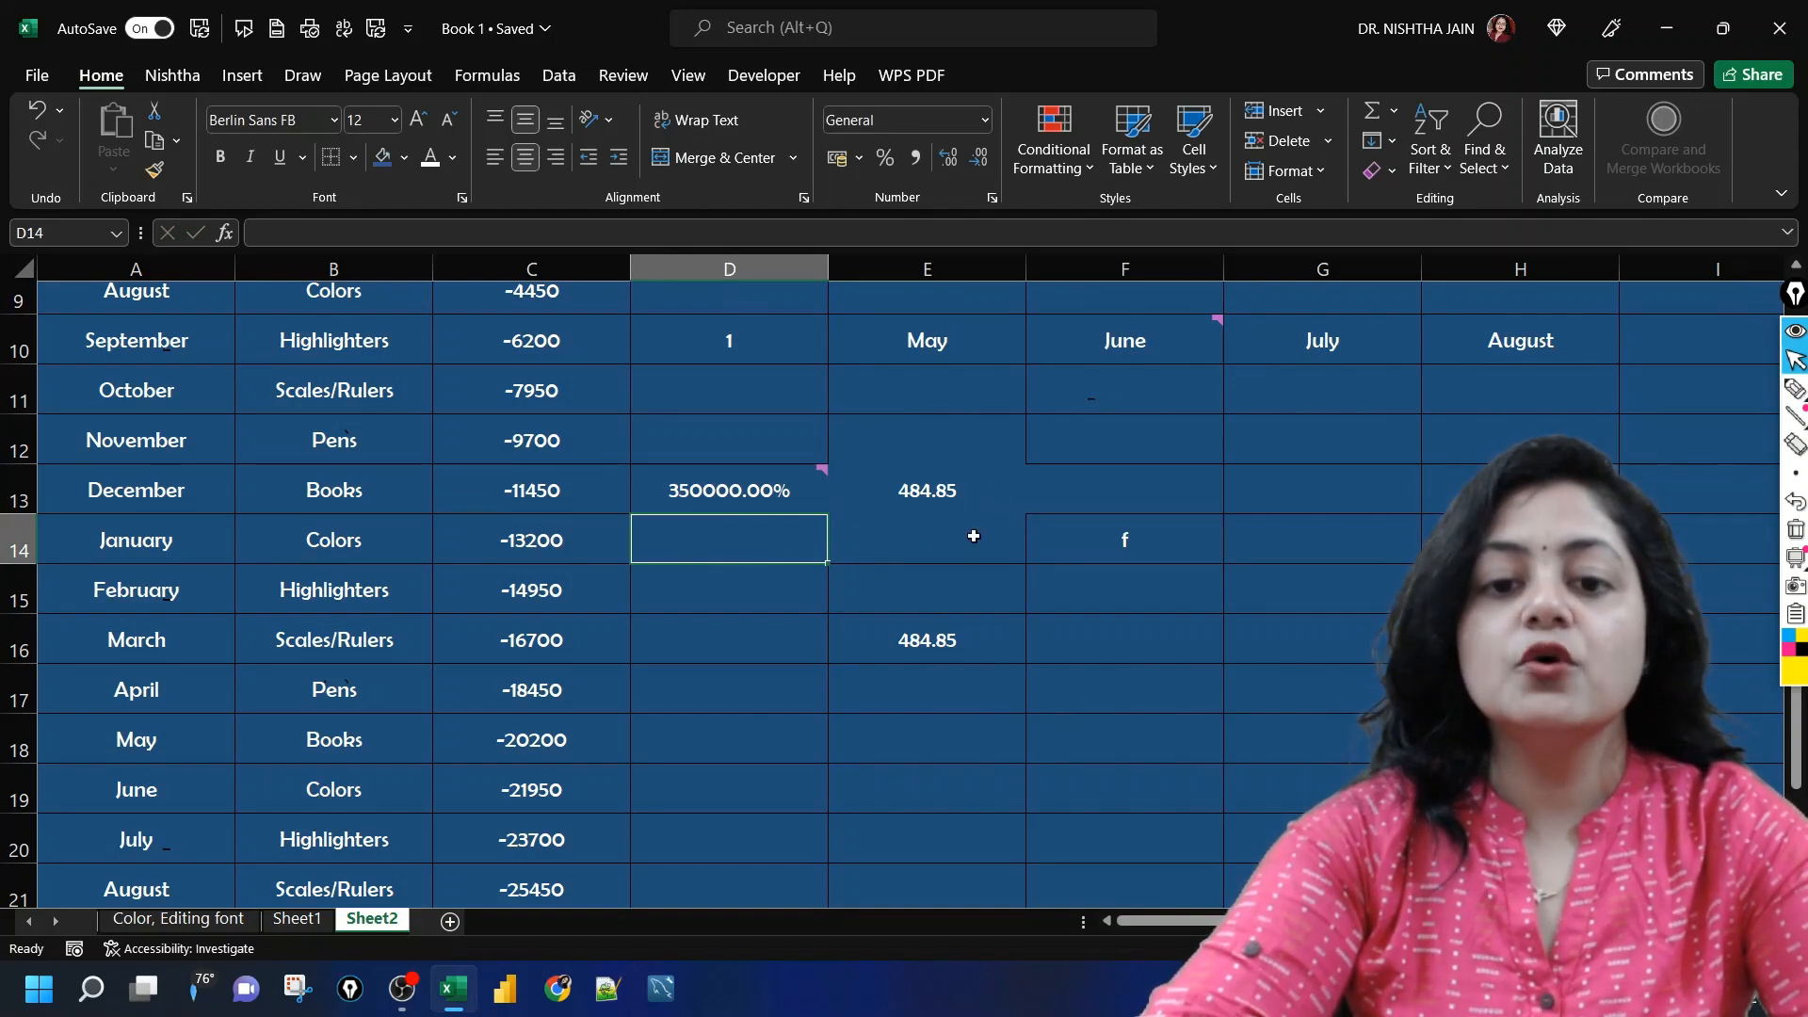
Step: Copy cell E16 as the source for Paste Special
{"action": "left_click", "coordinate": [903, 648]}
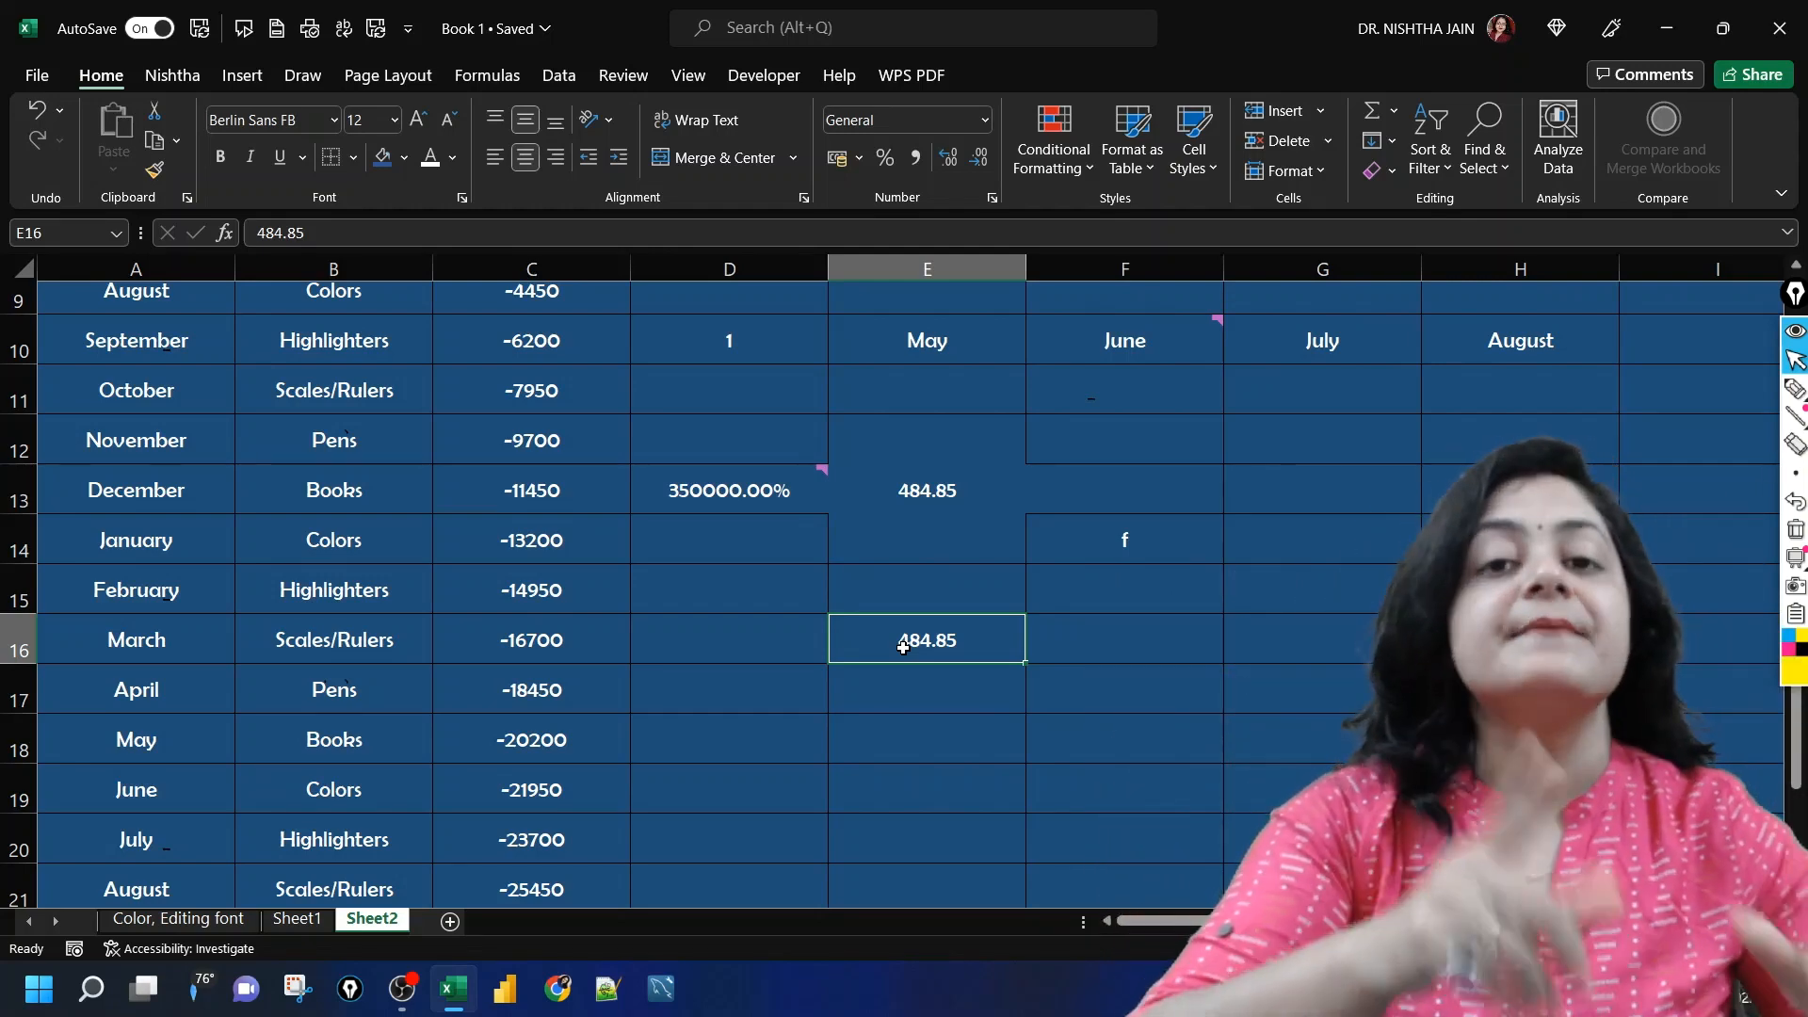
{"action": "left_click", "coordinate": [757, 641]}
{"action": "left_click", "coordinate": [899, 633]}
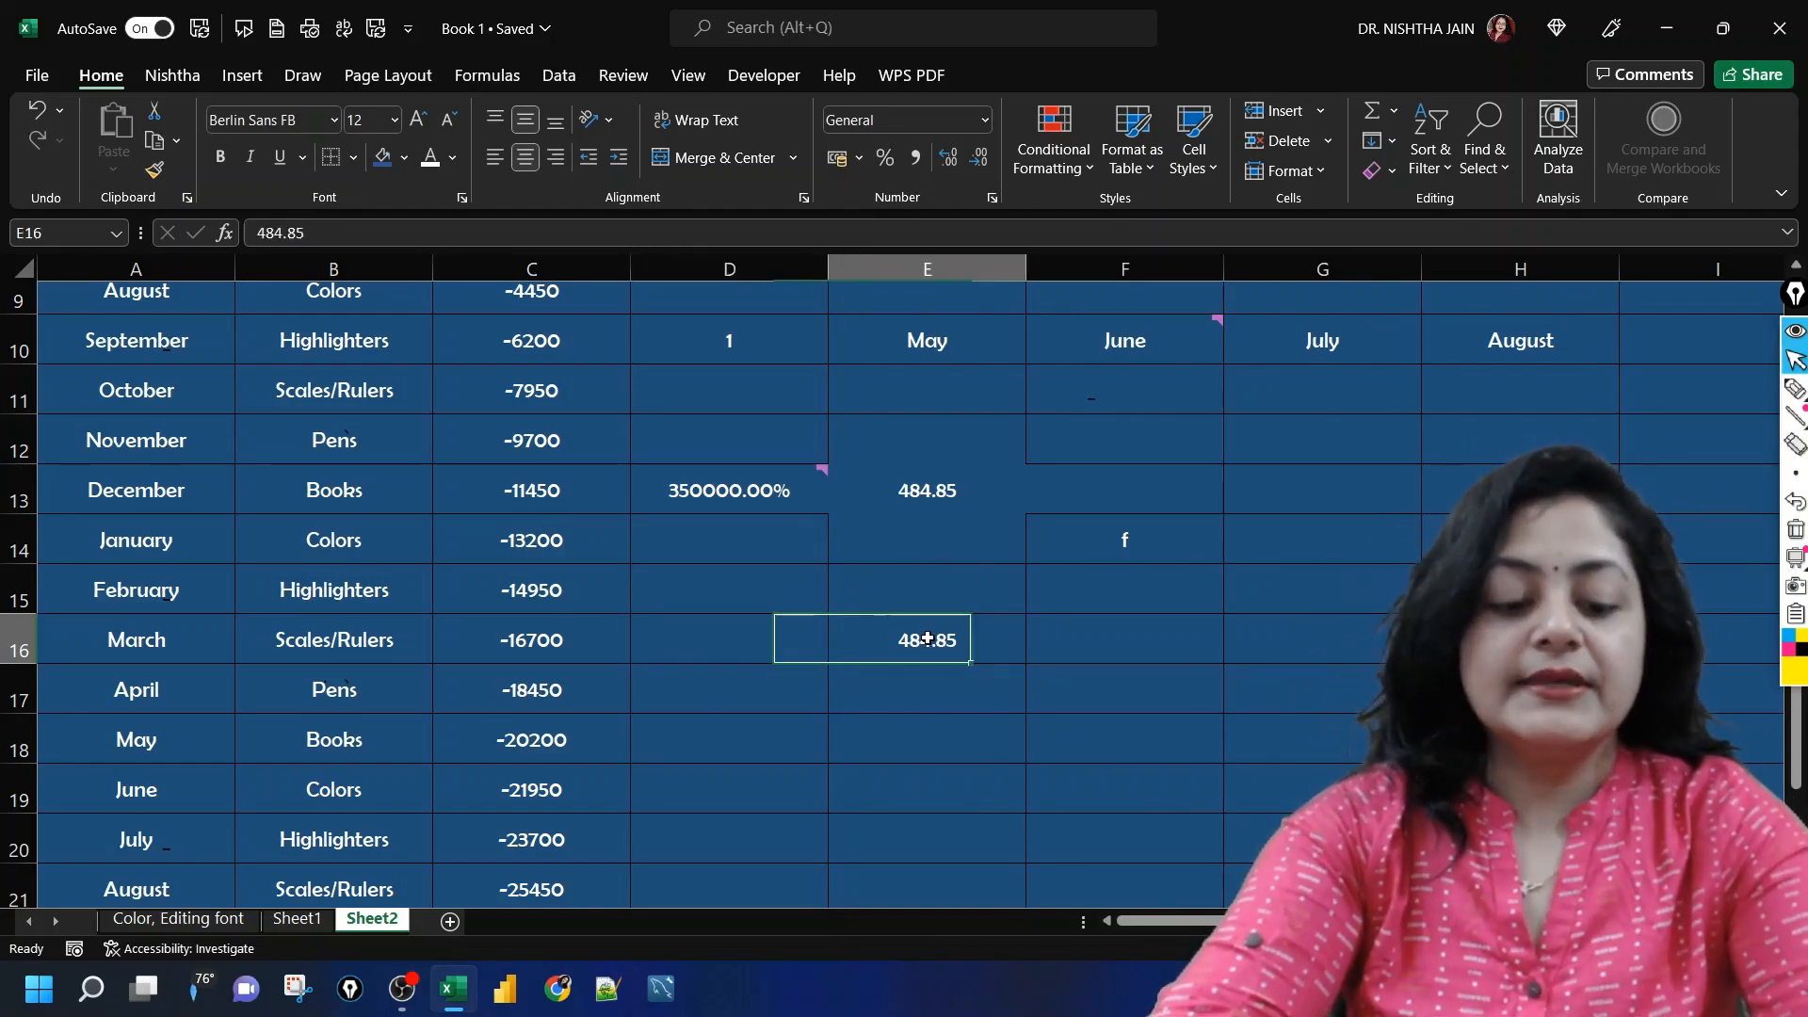
{"action": "key", "text": "ctrl+c"}
{"action": "left_click", "coordinate": [759, 639]}
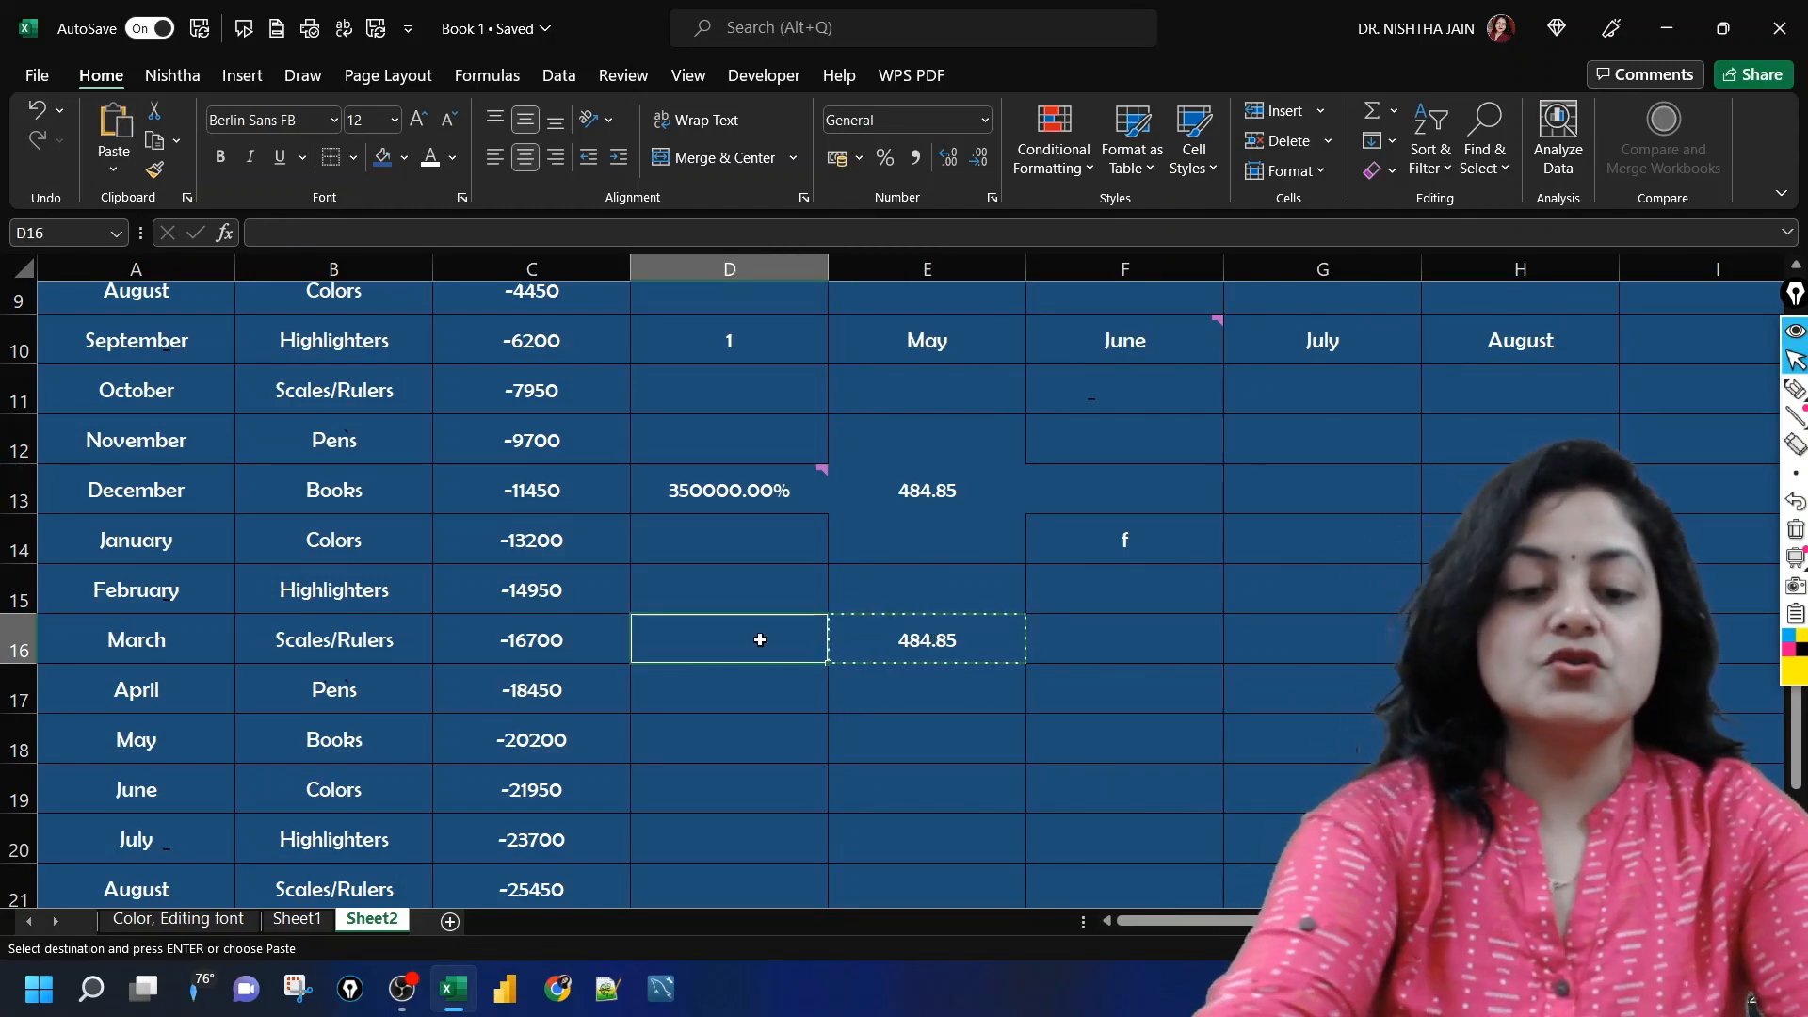
{"action": "key", "text": "ctrl+alt+v"}
{"action": "left_click", "coordinate": [462, 432]}
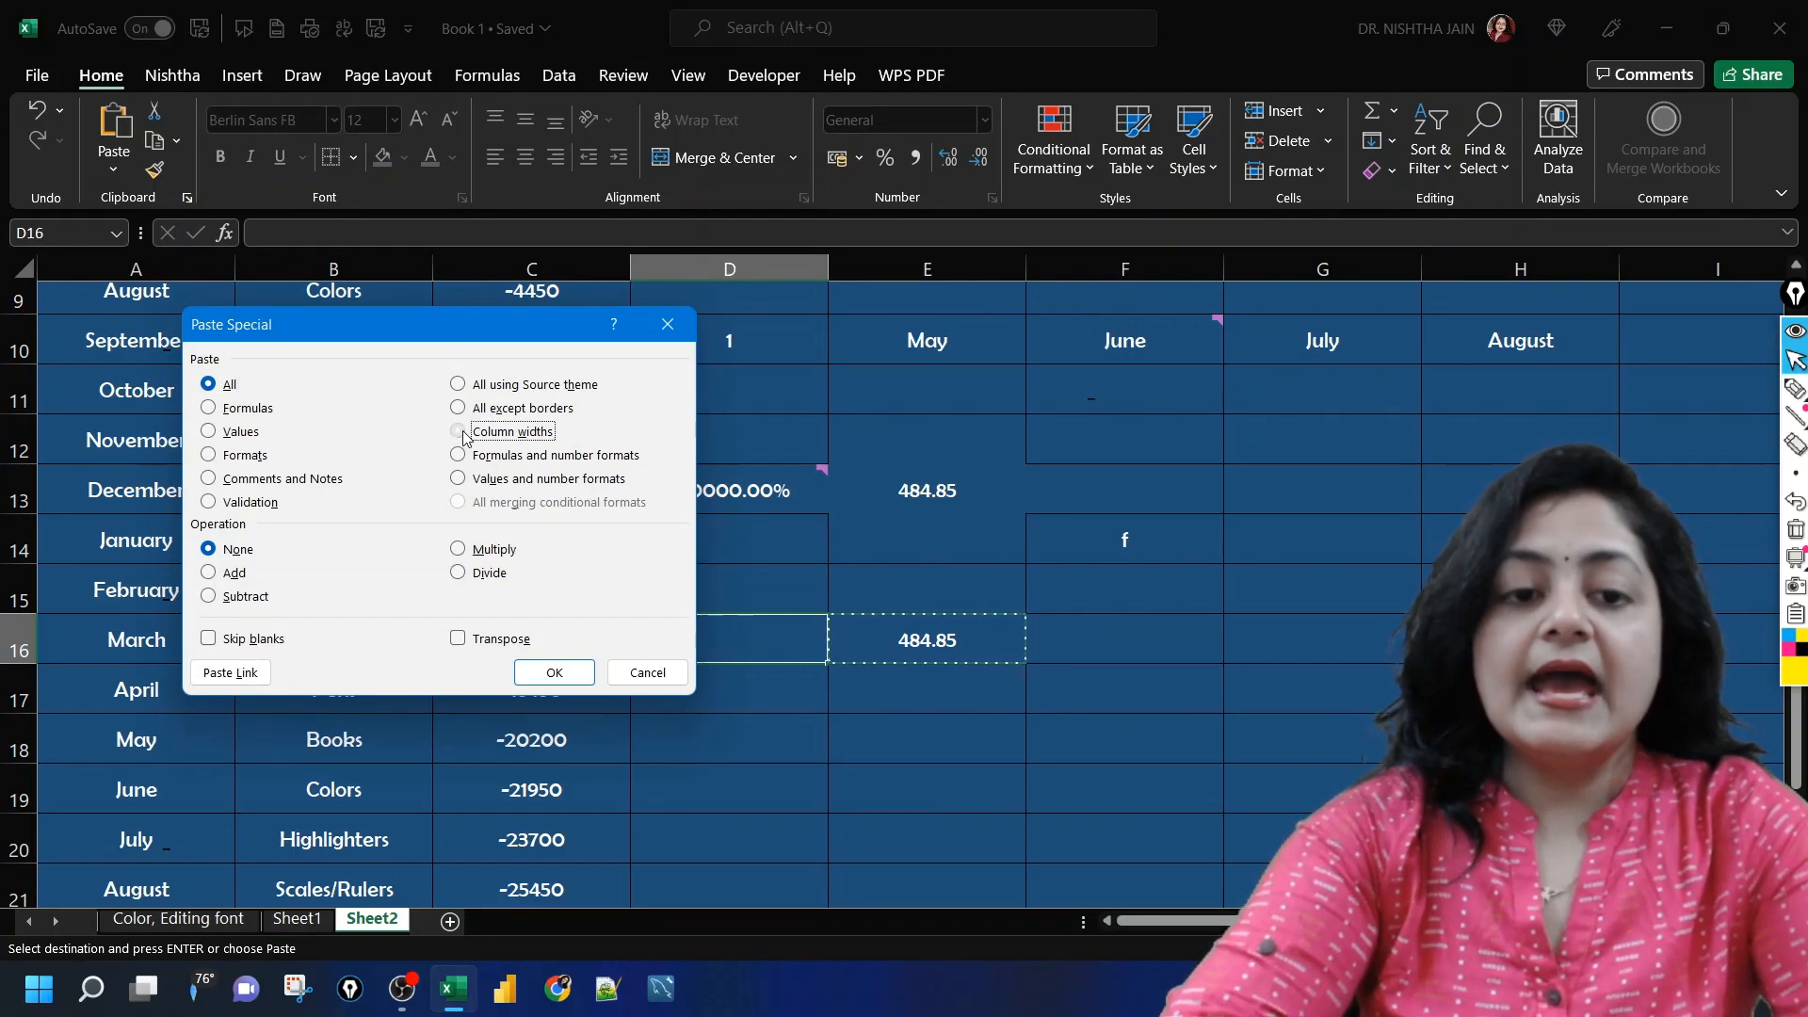
{"action": "left_click", "coordinate": [640, 675]}
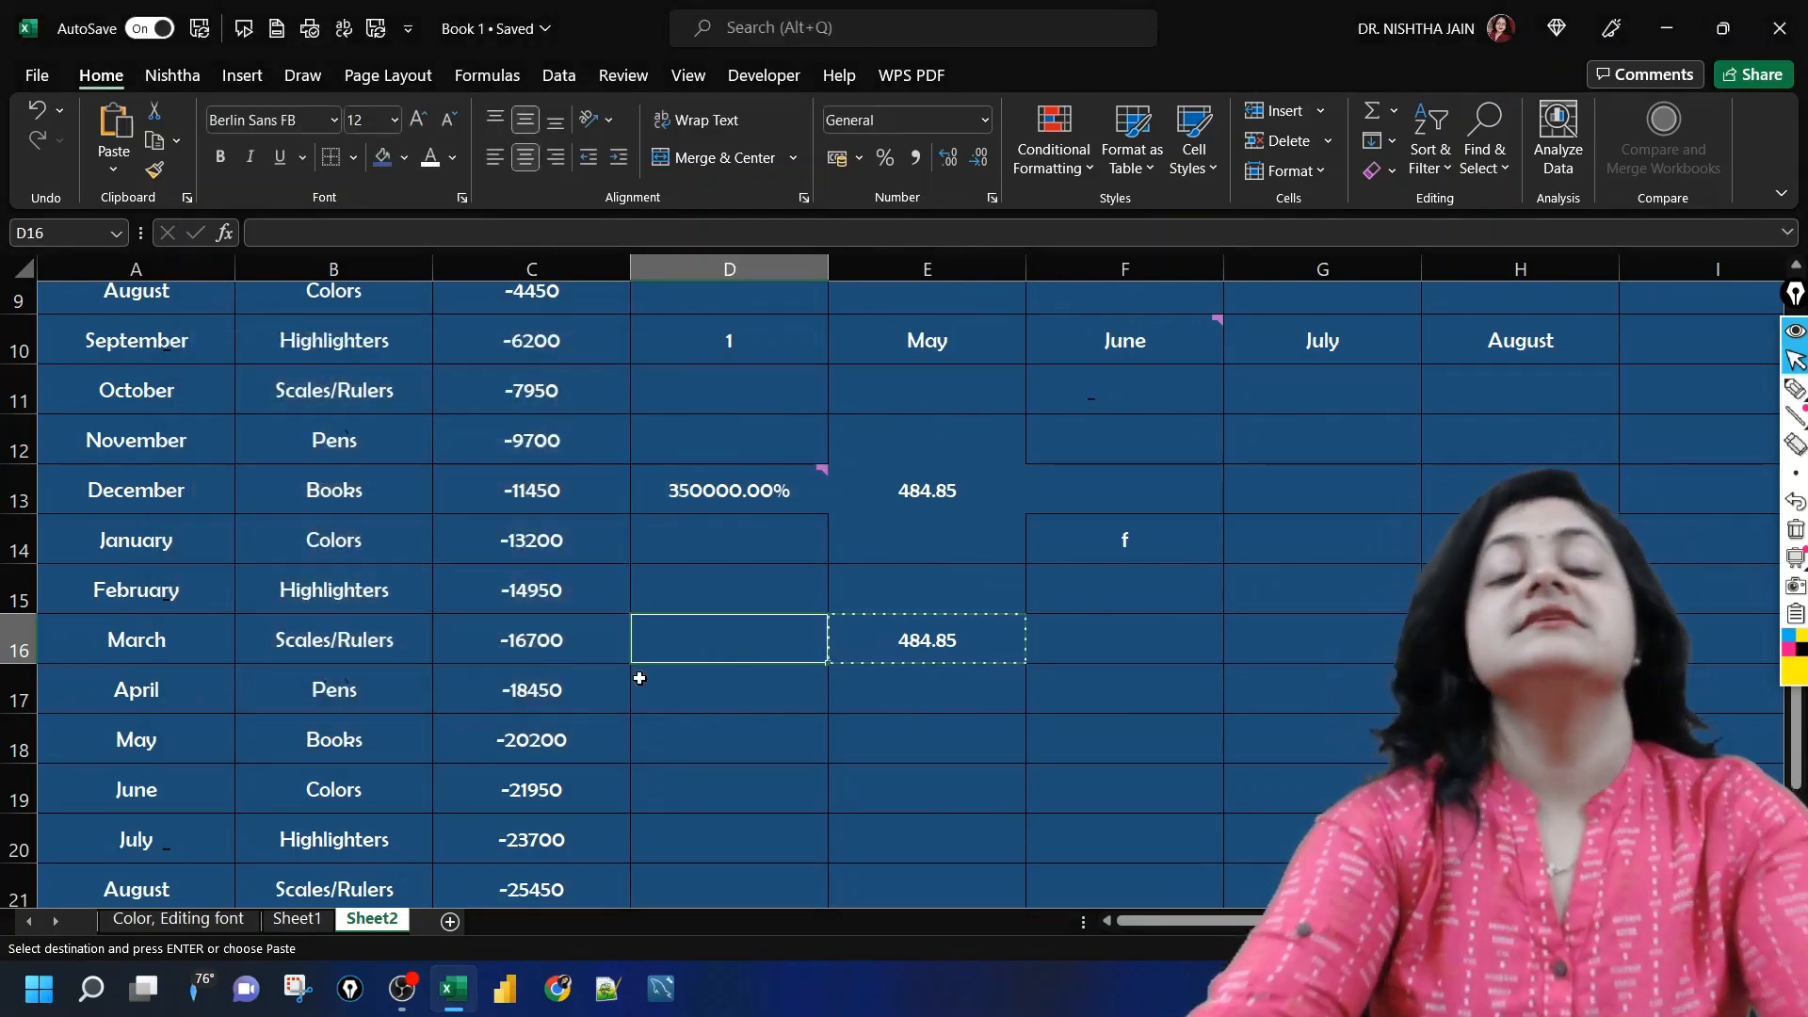
Step: Widen column E clearly beyond the width of its neighbouring columns
{"action": "left_click", "coordinate": [864, 591]}
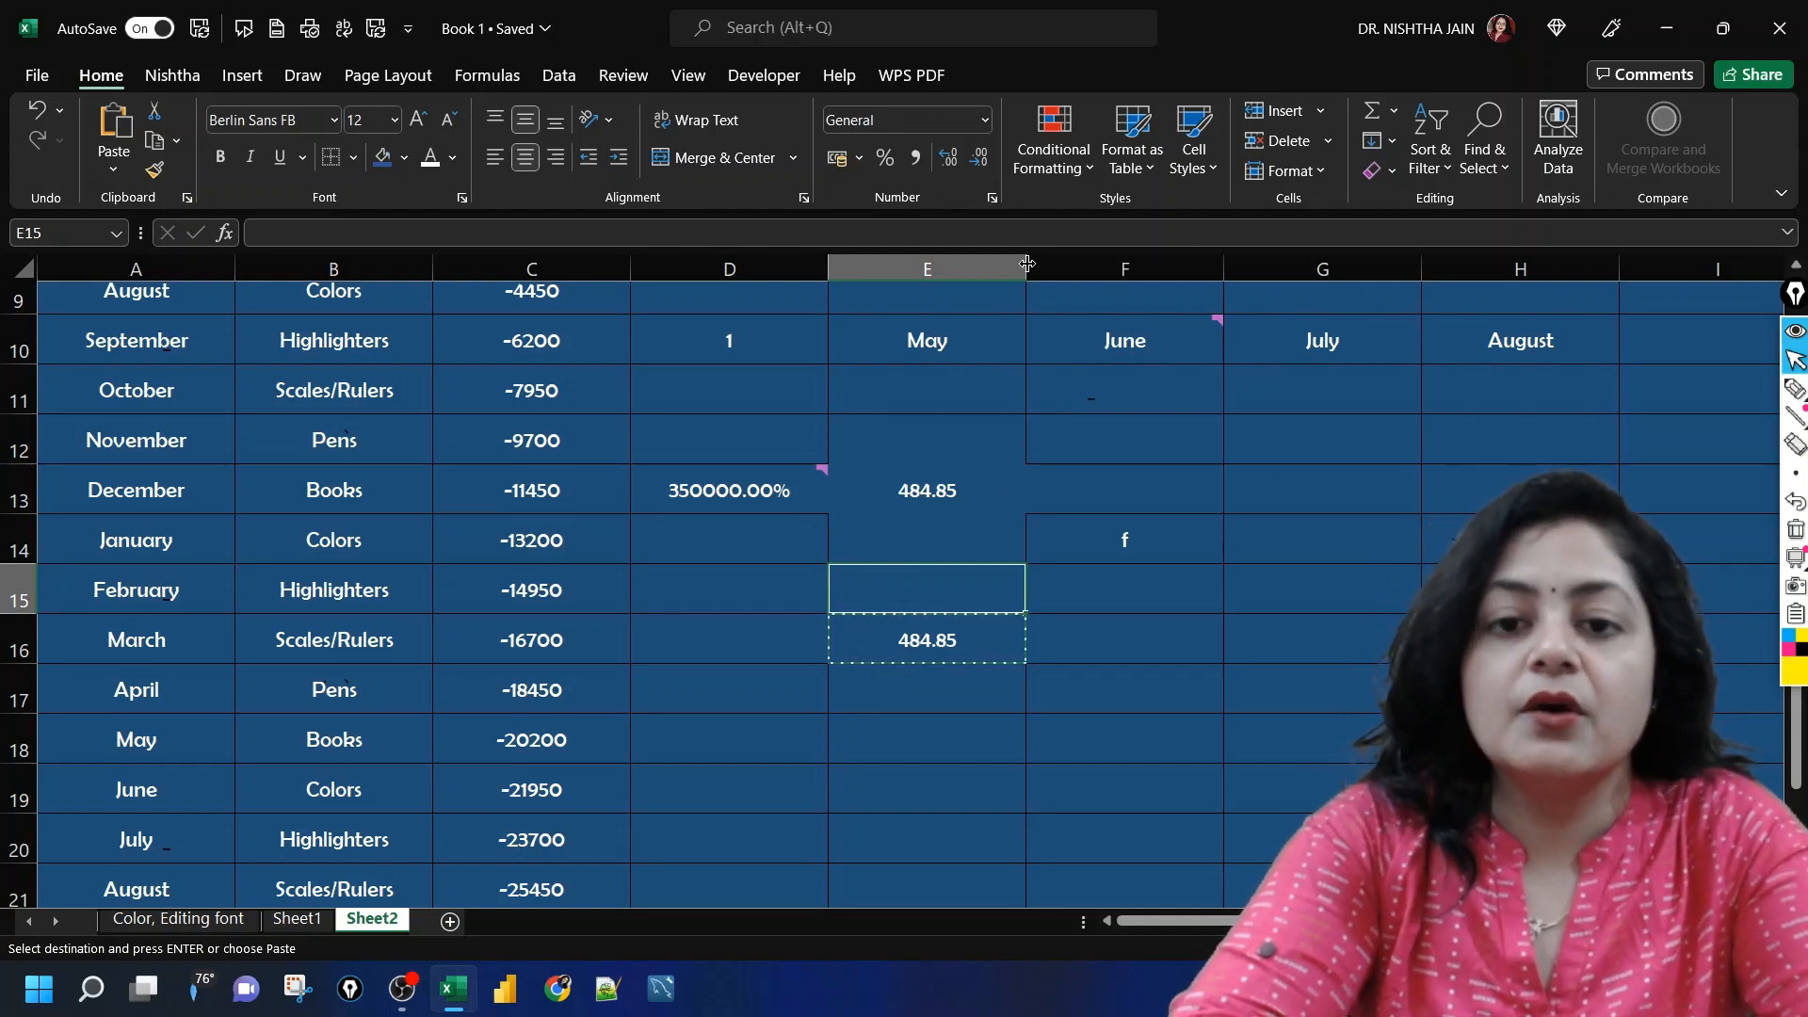
{"action": "left_click_drag", "start_coordinate": [1027, 264], "coordinate": [1155, 264]}
{"action": "left_click", "coordinate": [1248, 647]}
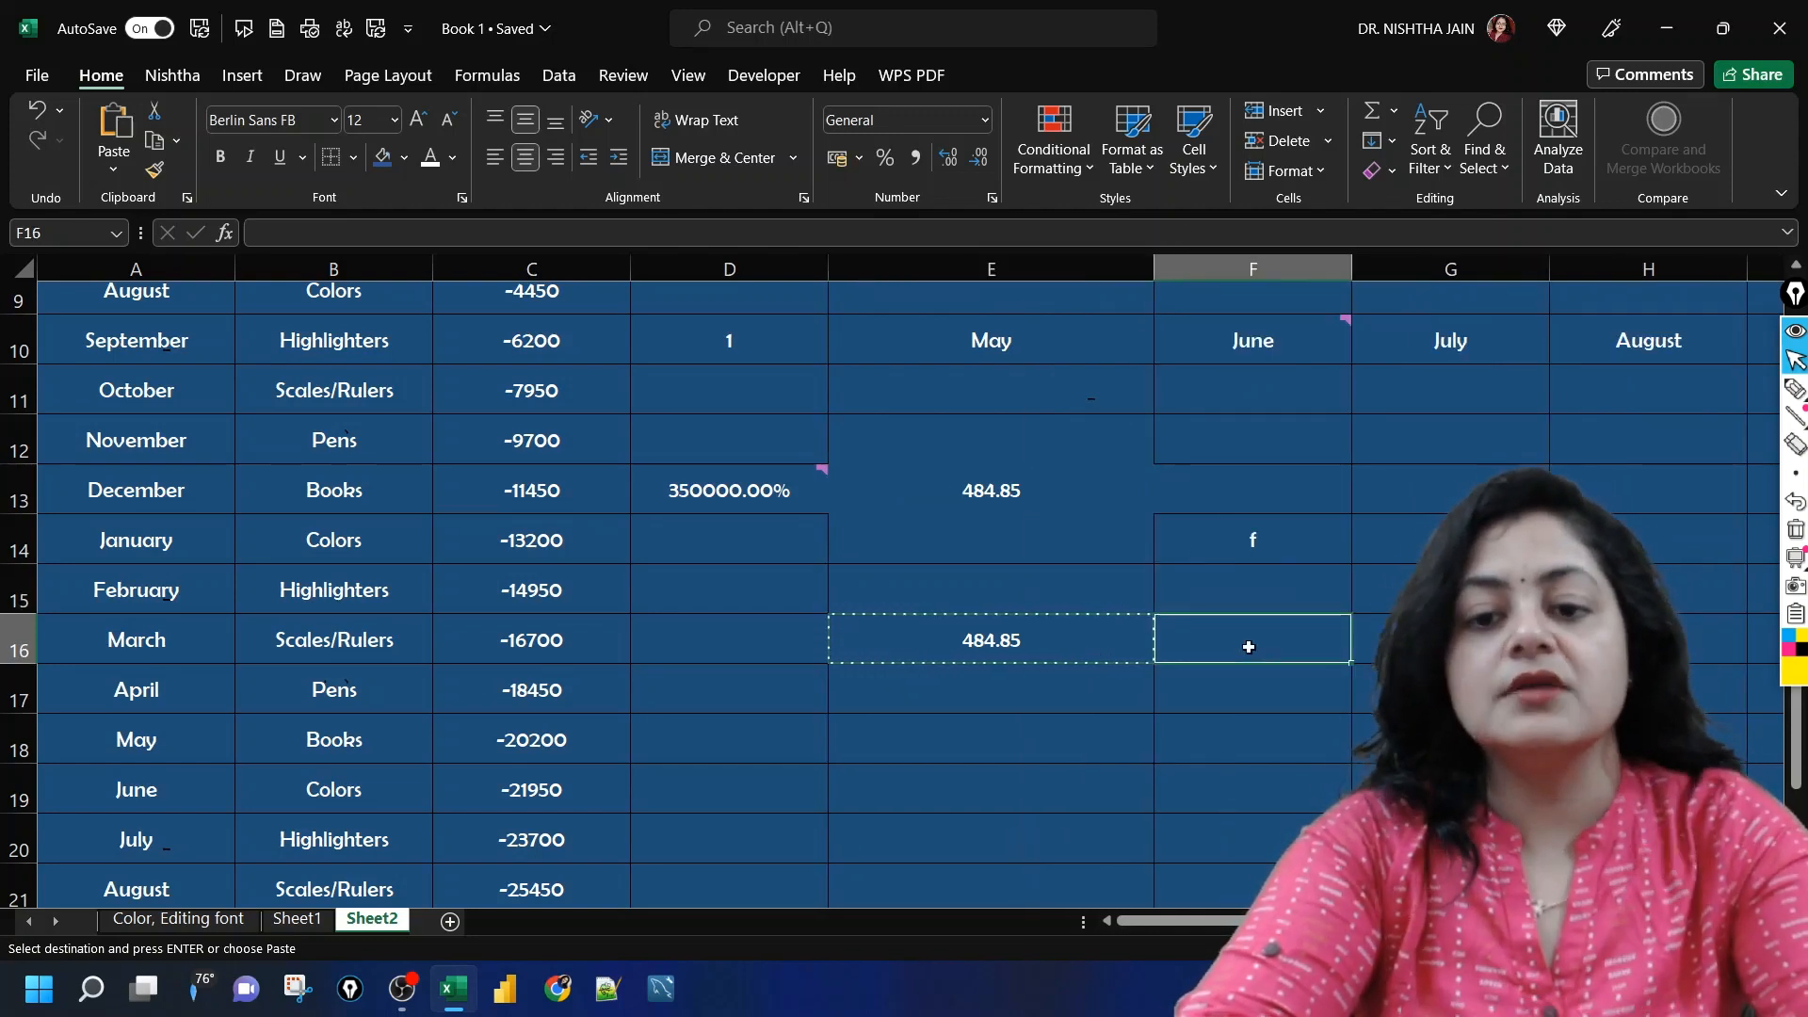
{"action": "left_click", "coordinate": [957, 655]}
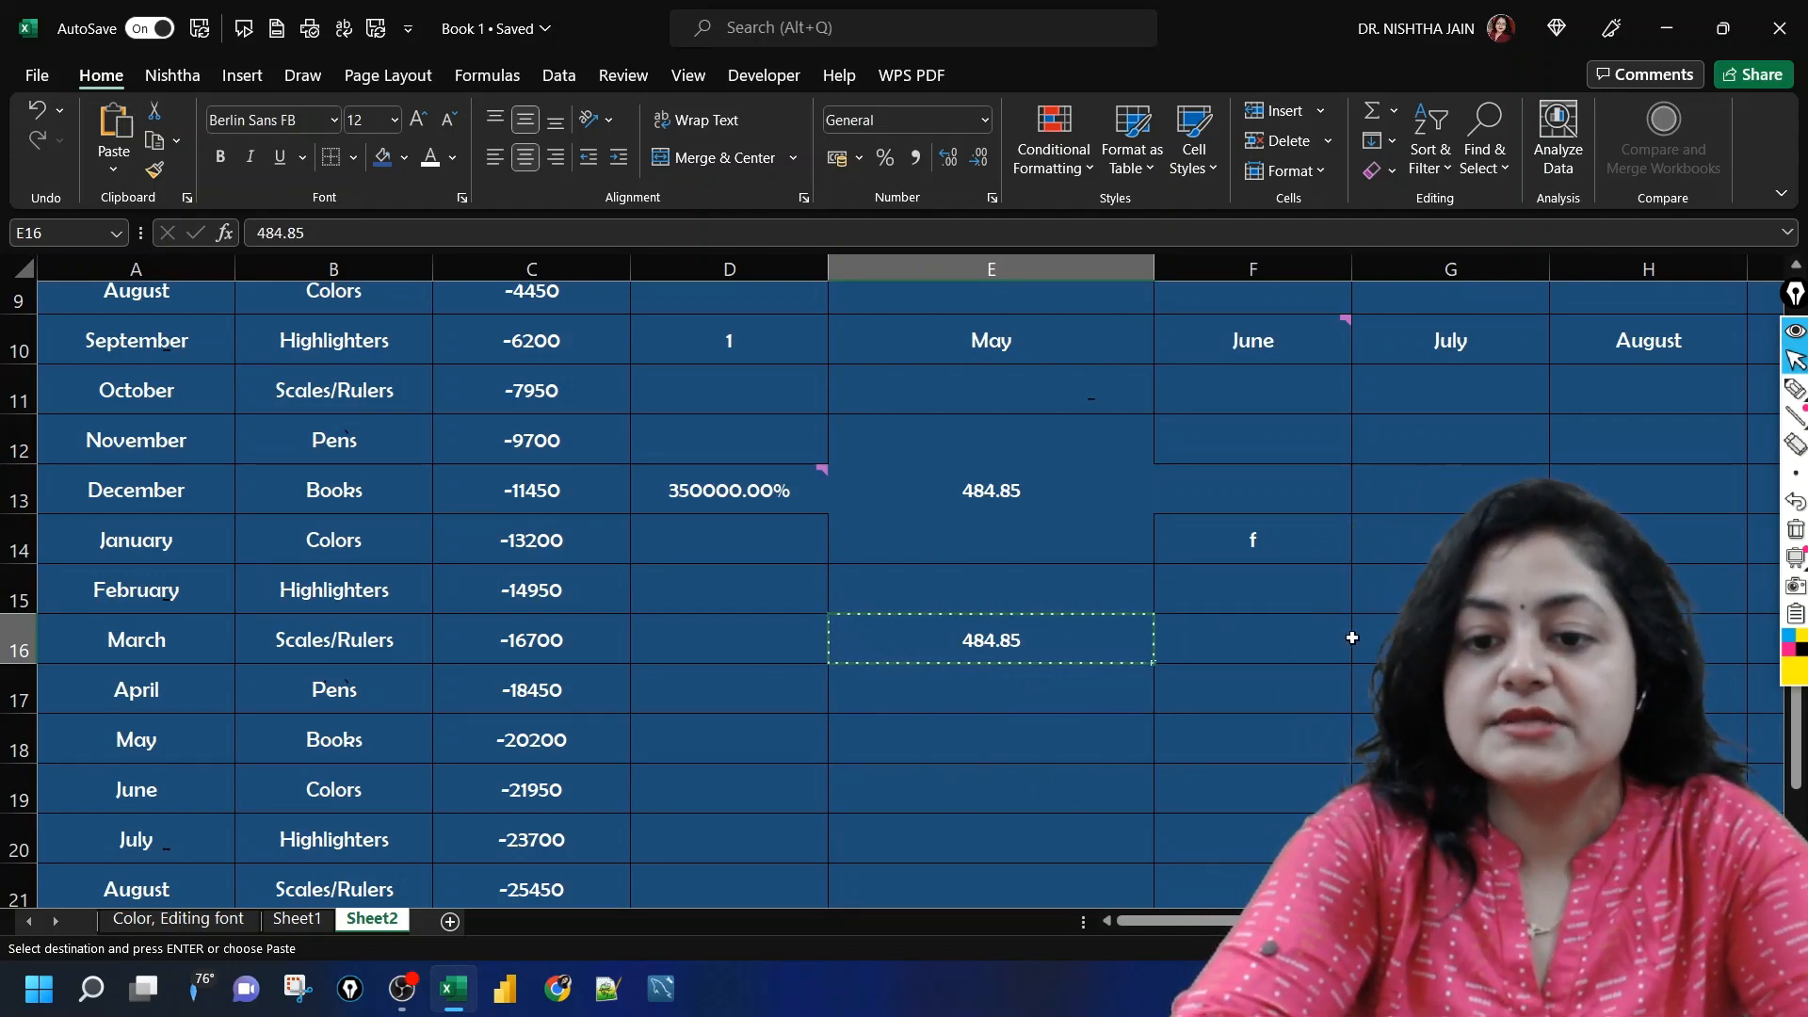
Step: Apply the width of column E to column D by pasting the copied E16 onto D18 with the Column widths option of Paste Special
{"action": "left_click", "coordinate": [689, 750]}
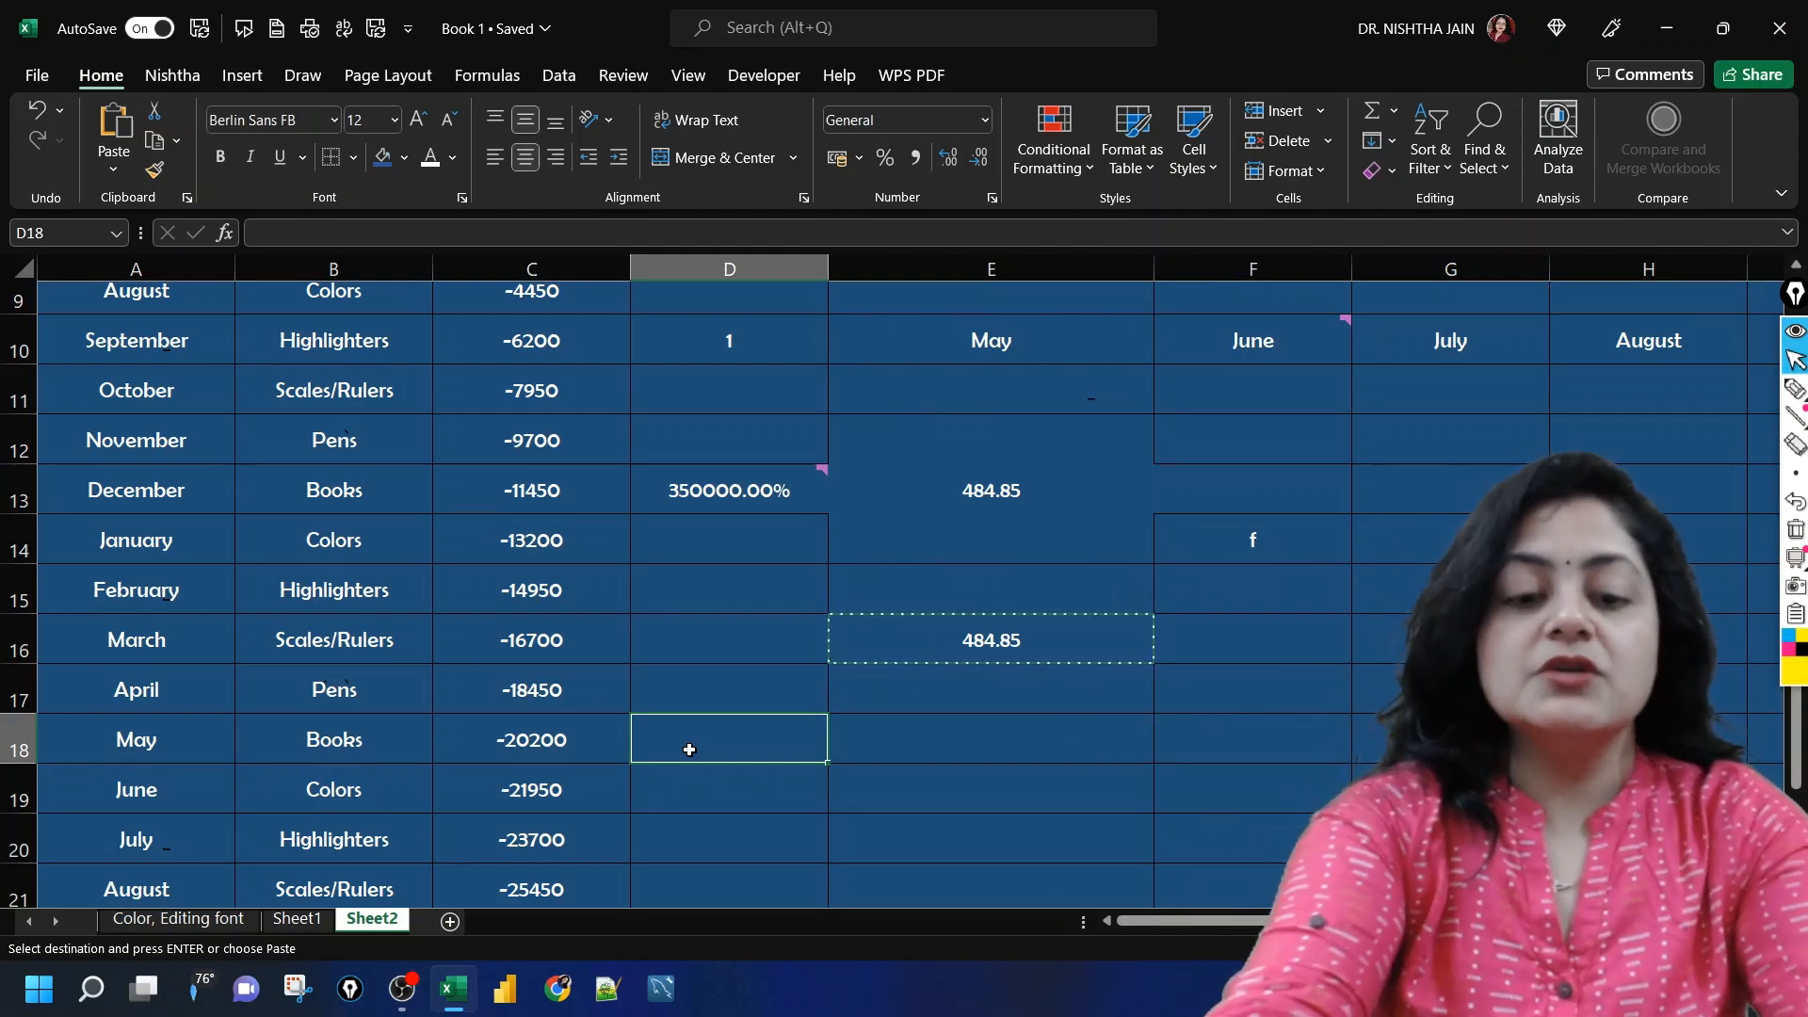
{"action": "key", "text": "ctrl+alt+v"}
{"action": "left_click", "coordinate": [459, 431]}
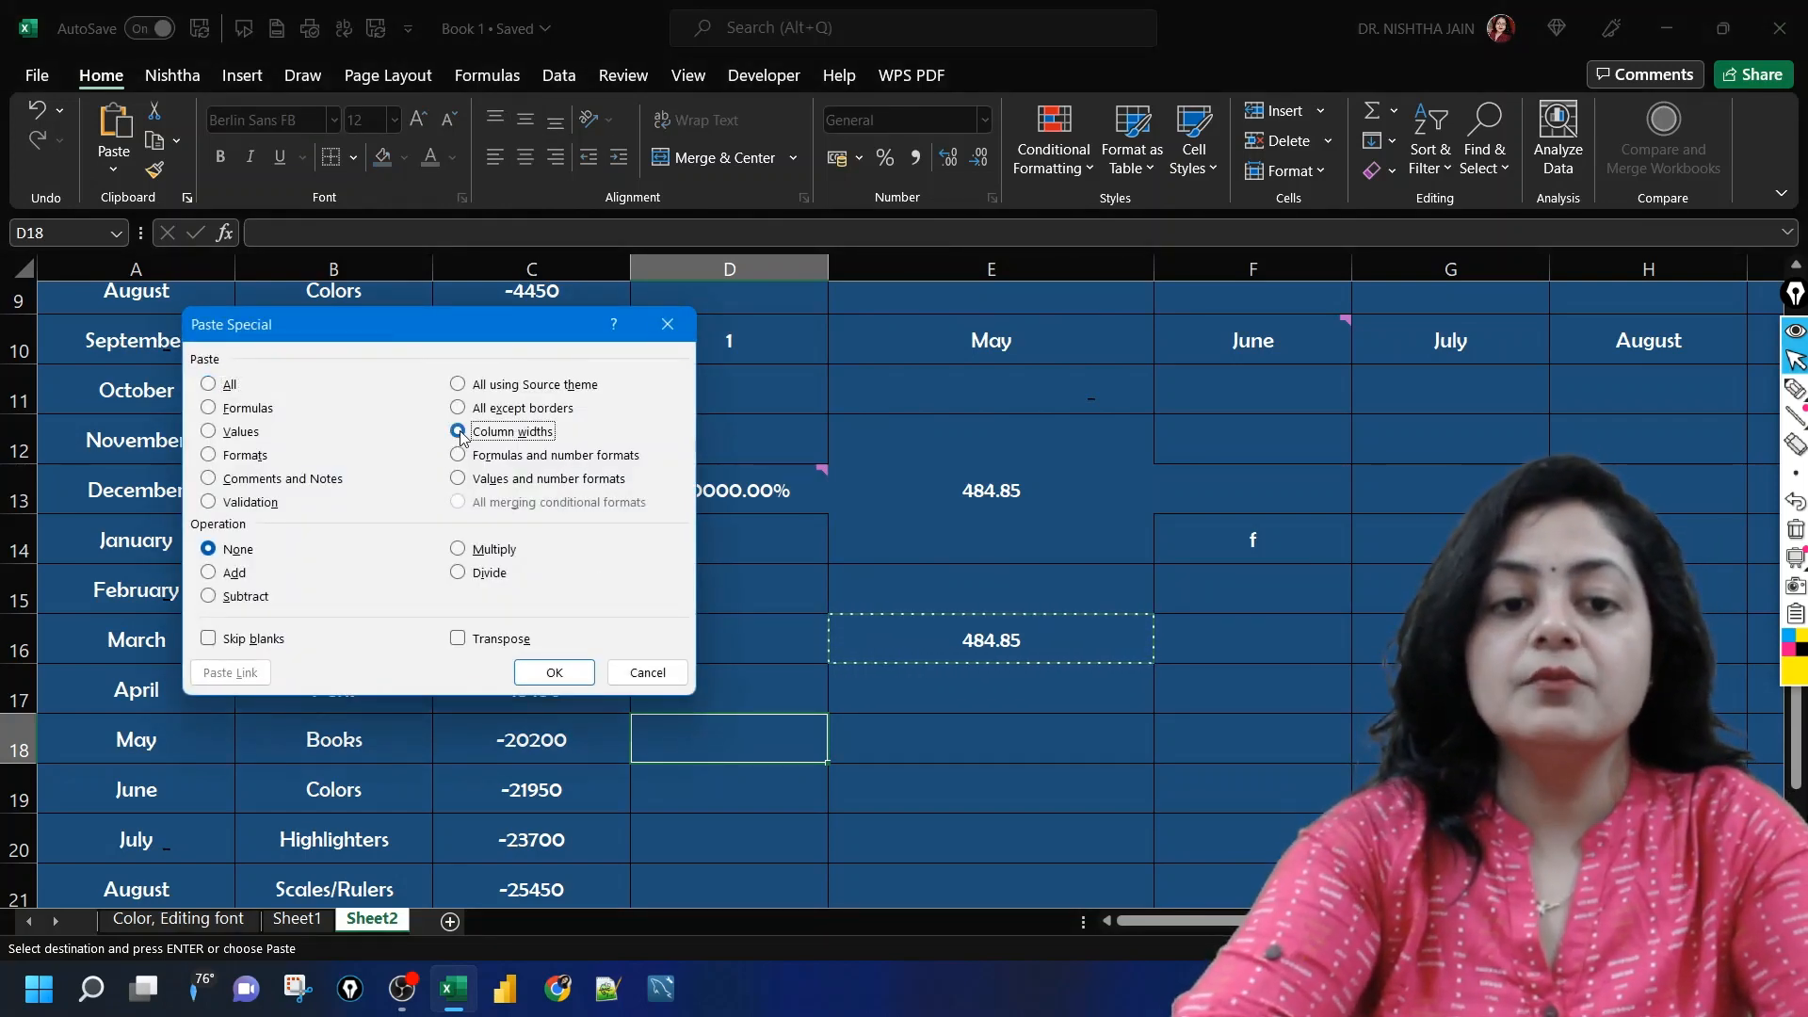
{"action": "left_click", "coordinate": [552, 673]}
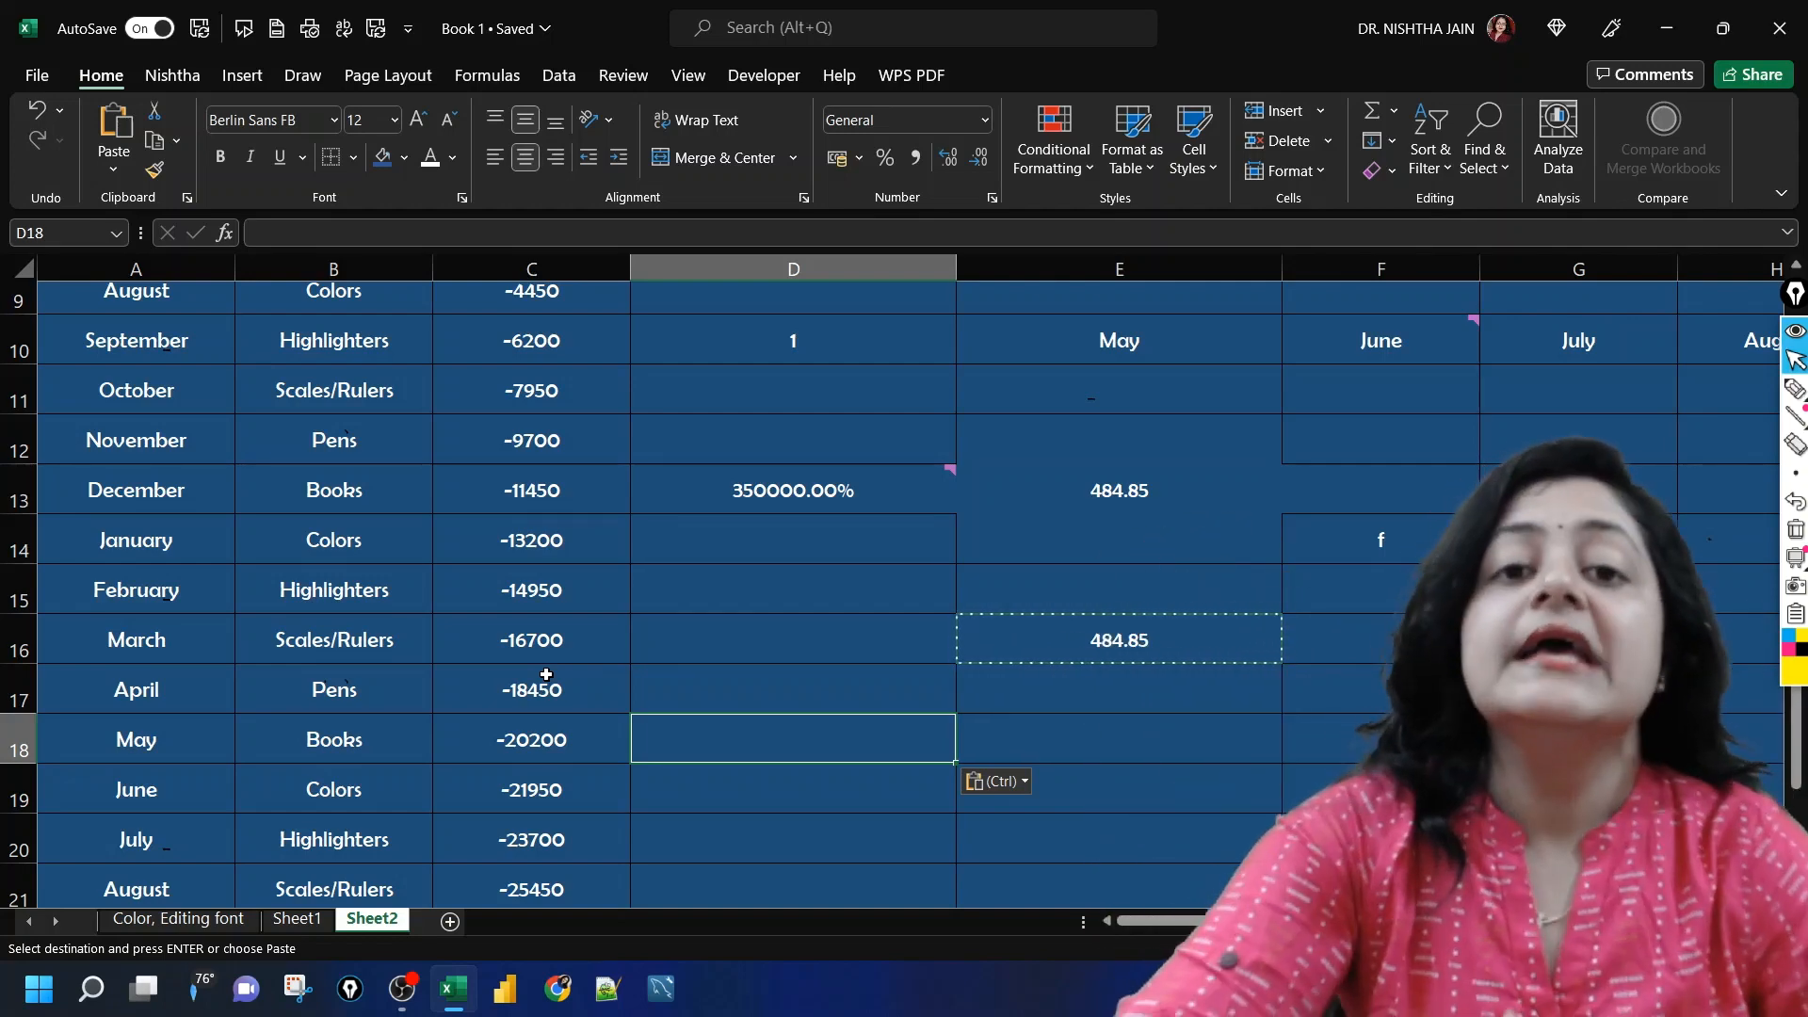
{"action": "left_click", "coordinate": [695, 639]}
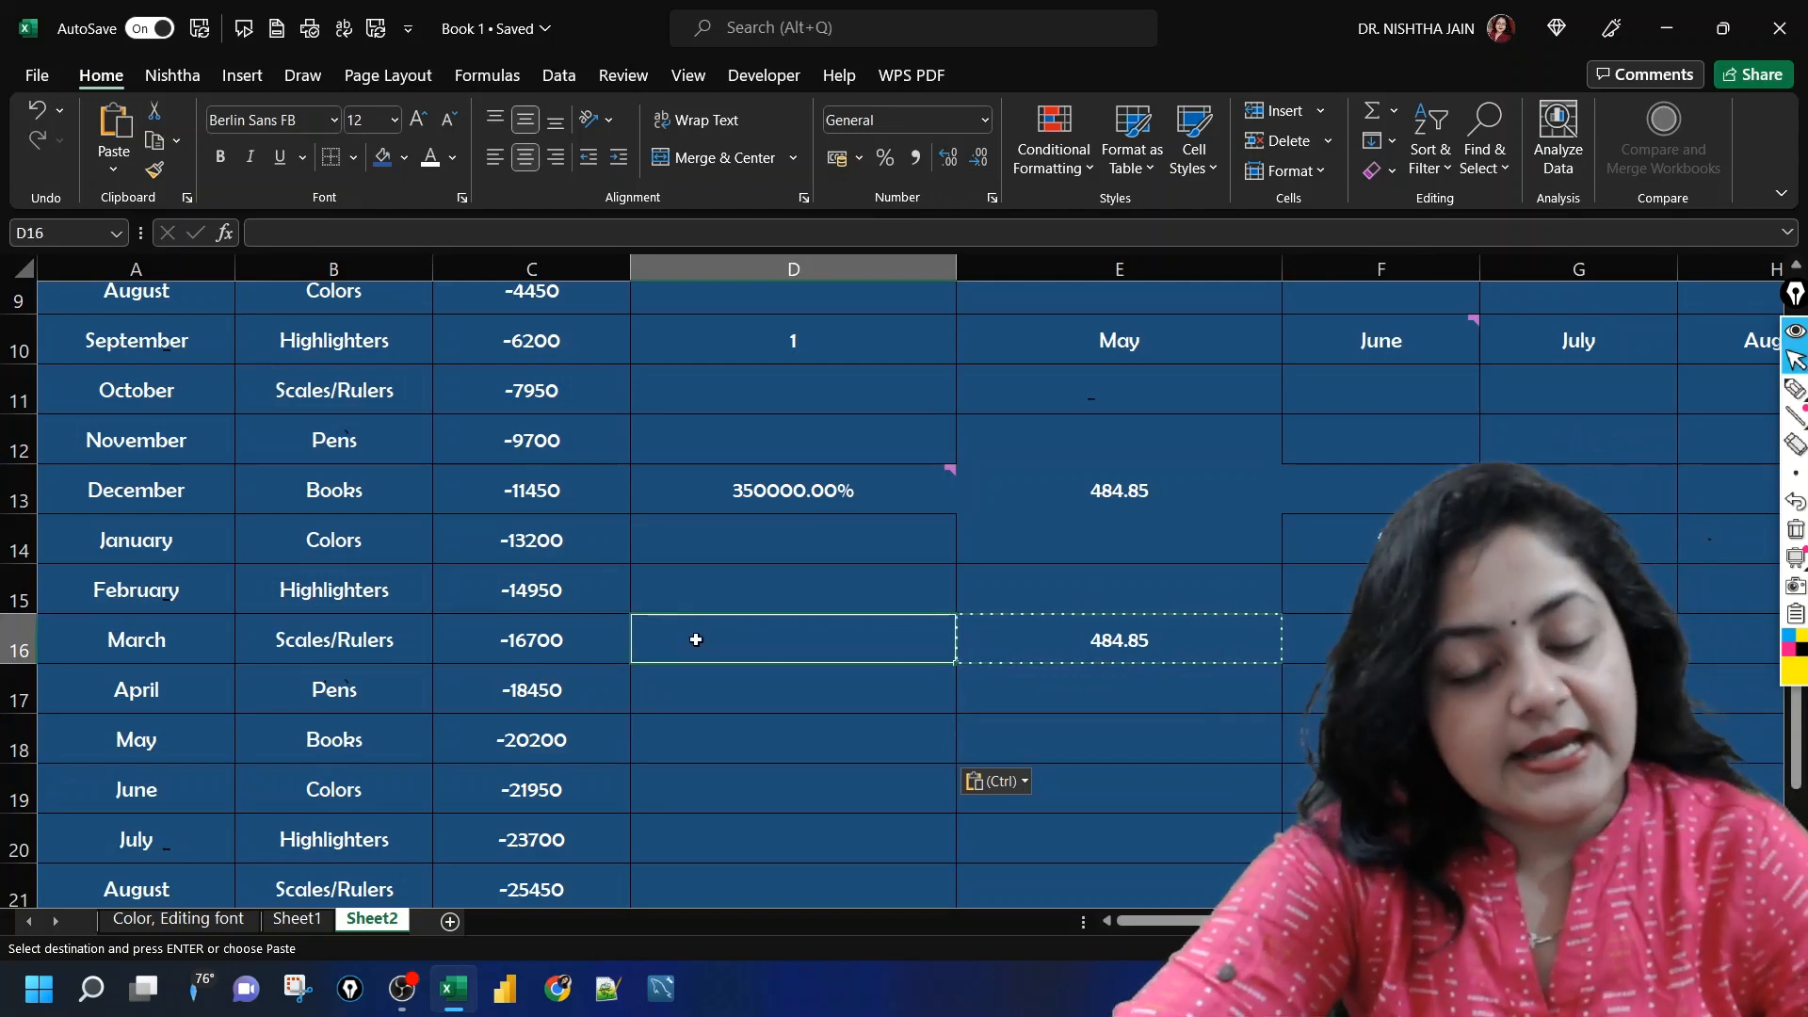
{"action": "left_click", "coordinate": [1056, 640]}
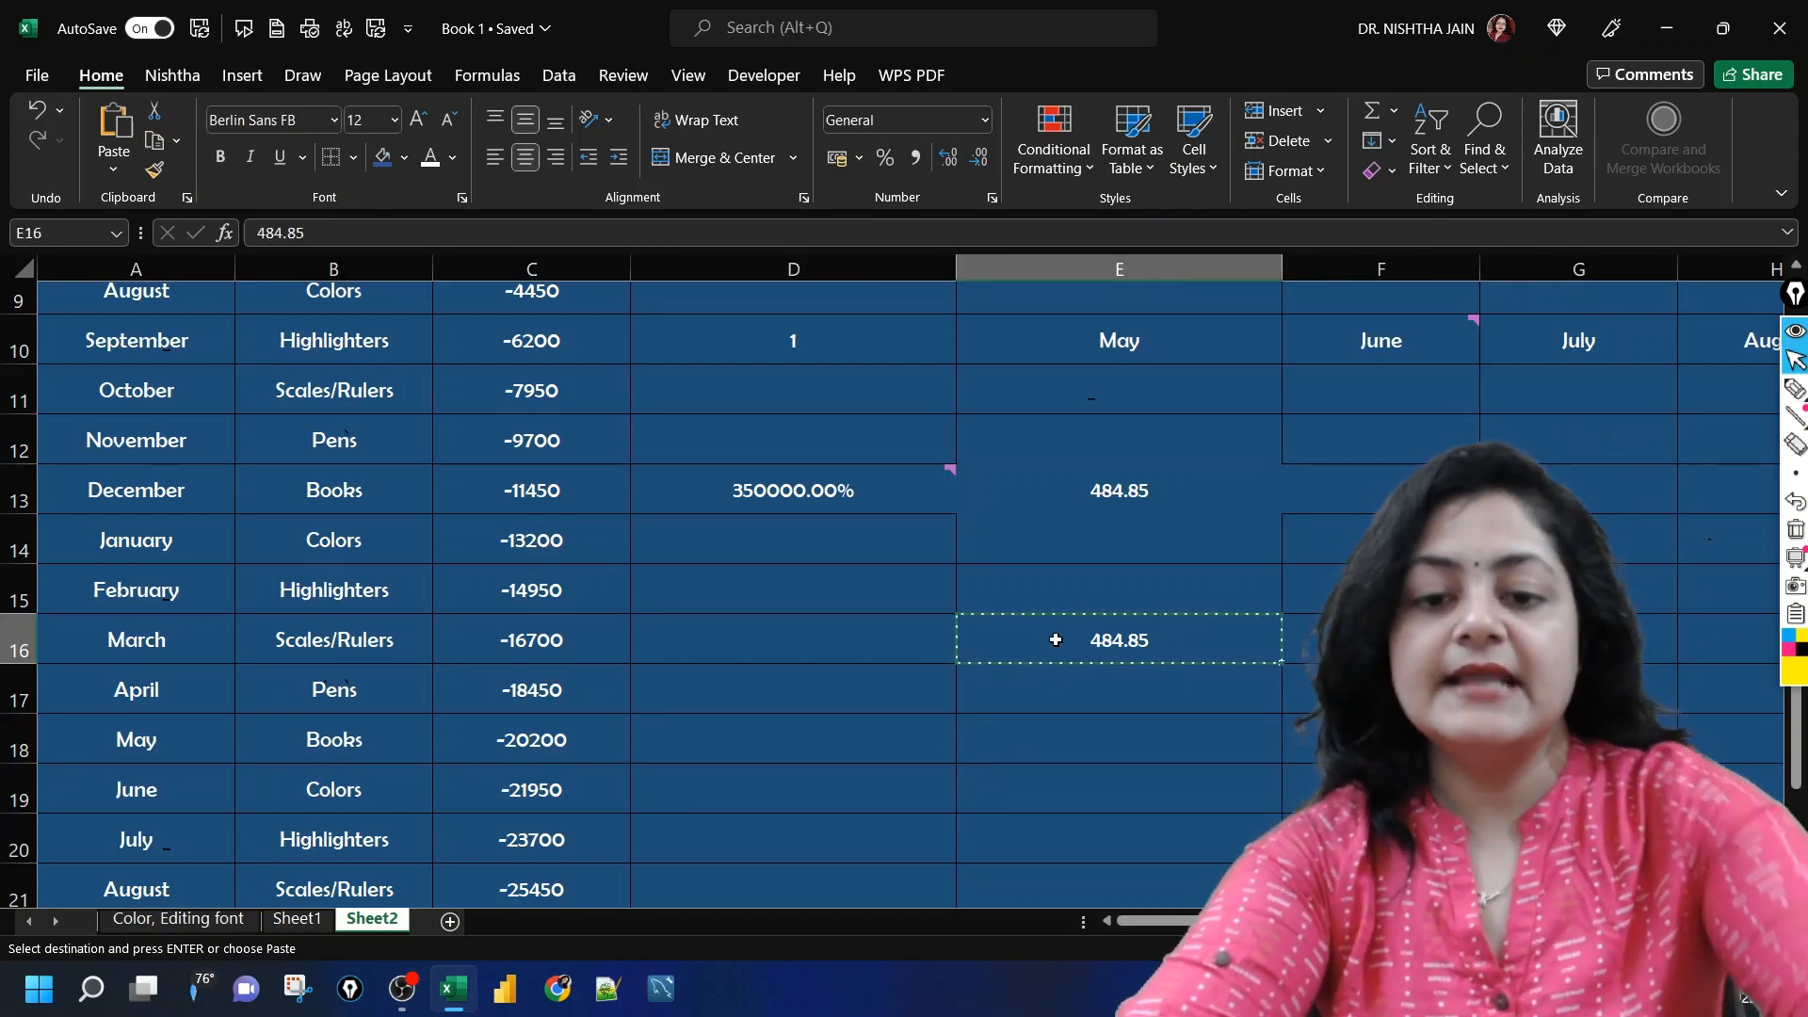
{"action": "left_click", "coordinate": [812, 625]}
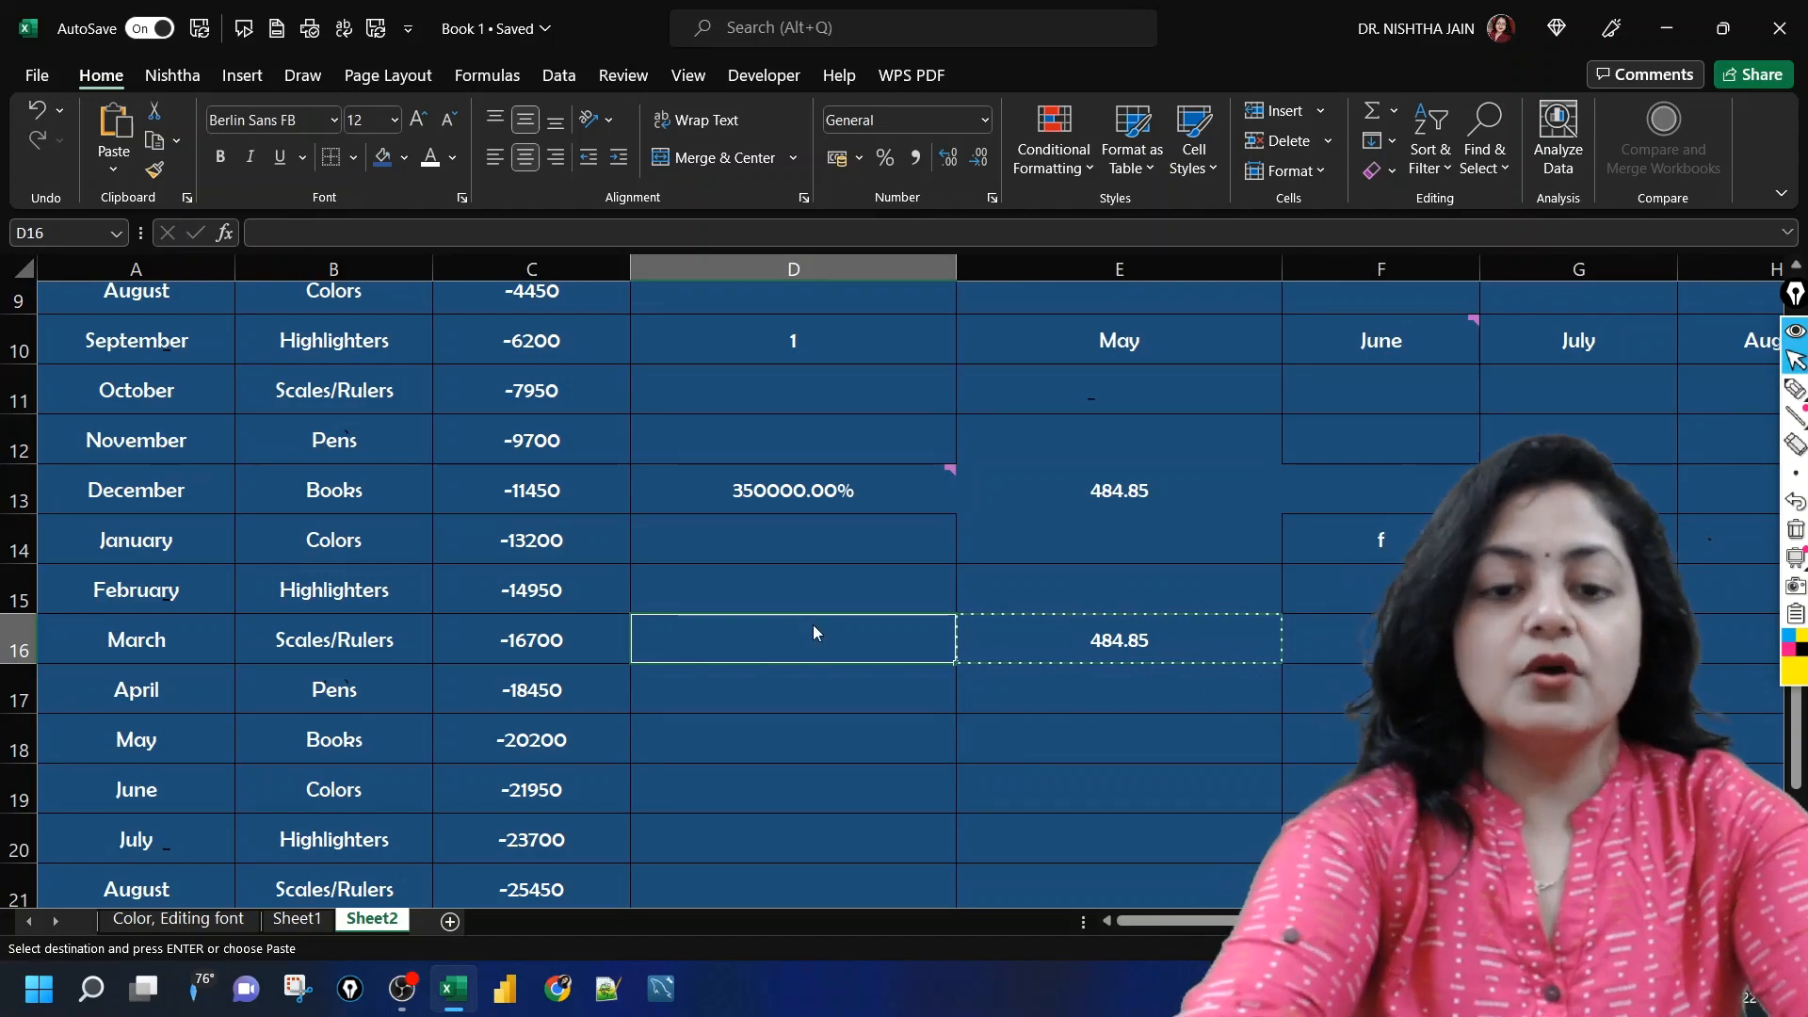
{"action": "key", "text": "ctrl+alt+v"}
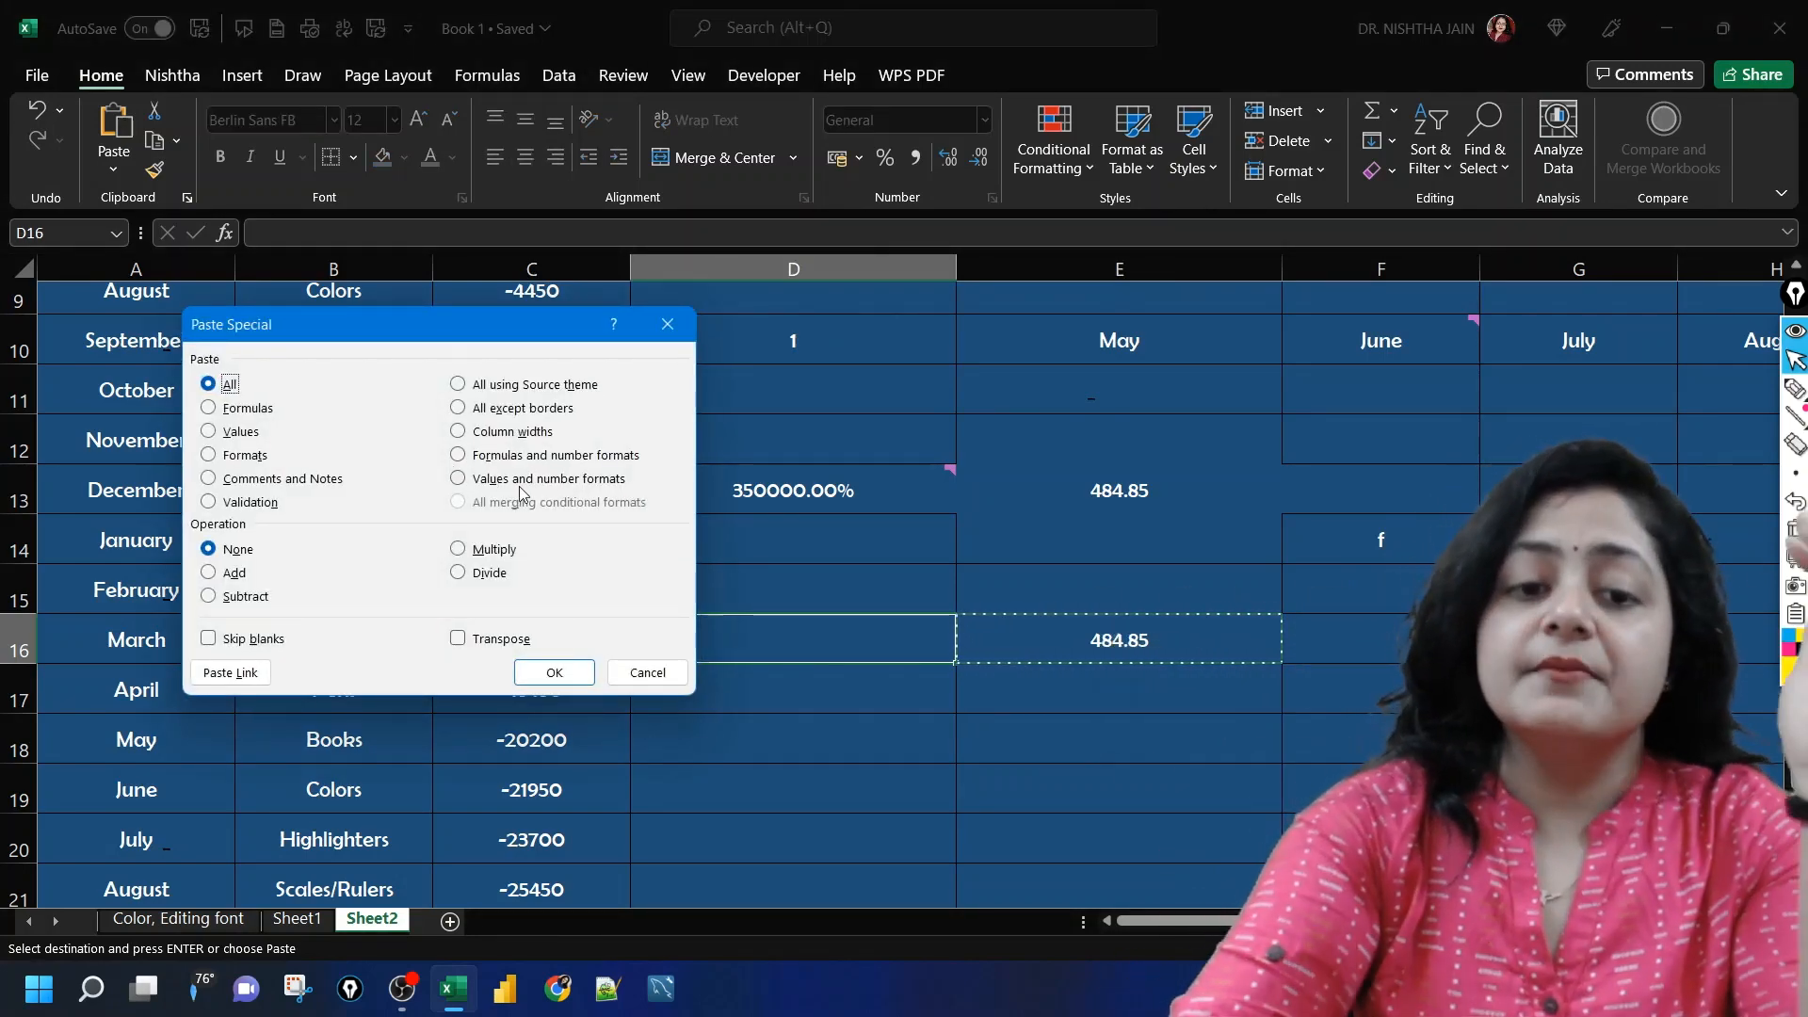
{"action": "left_click", "coordinate": [458, 385]}
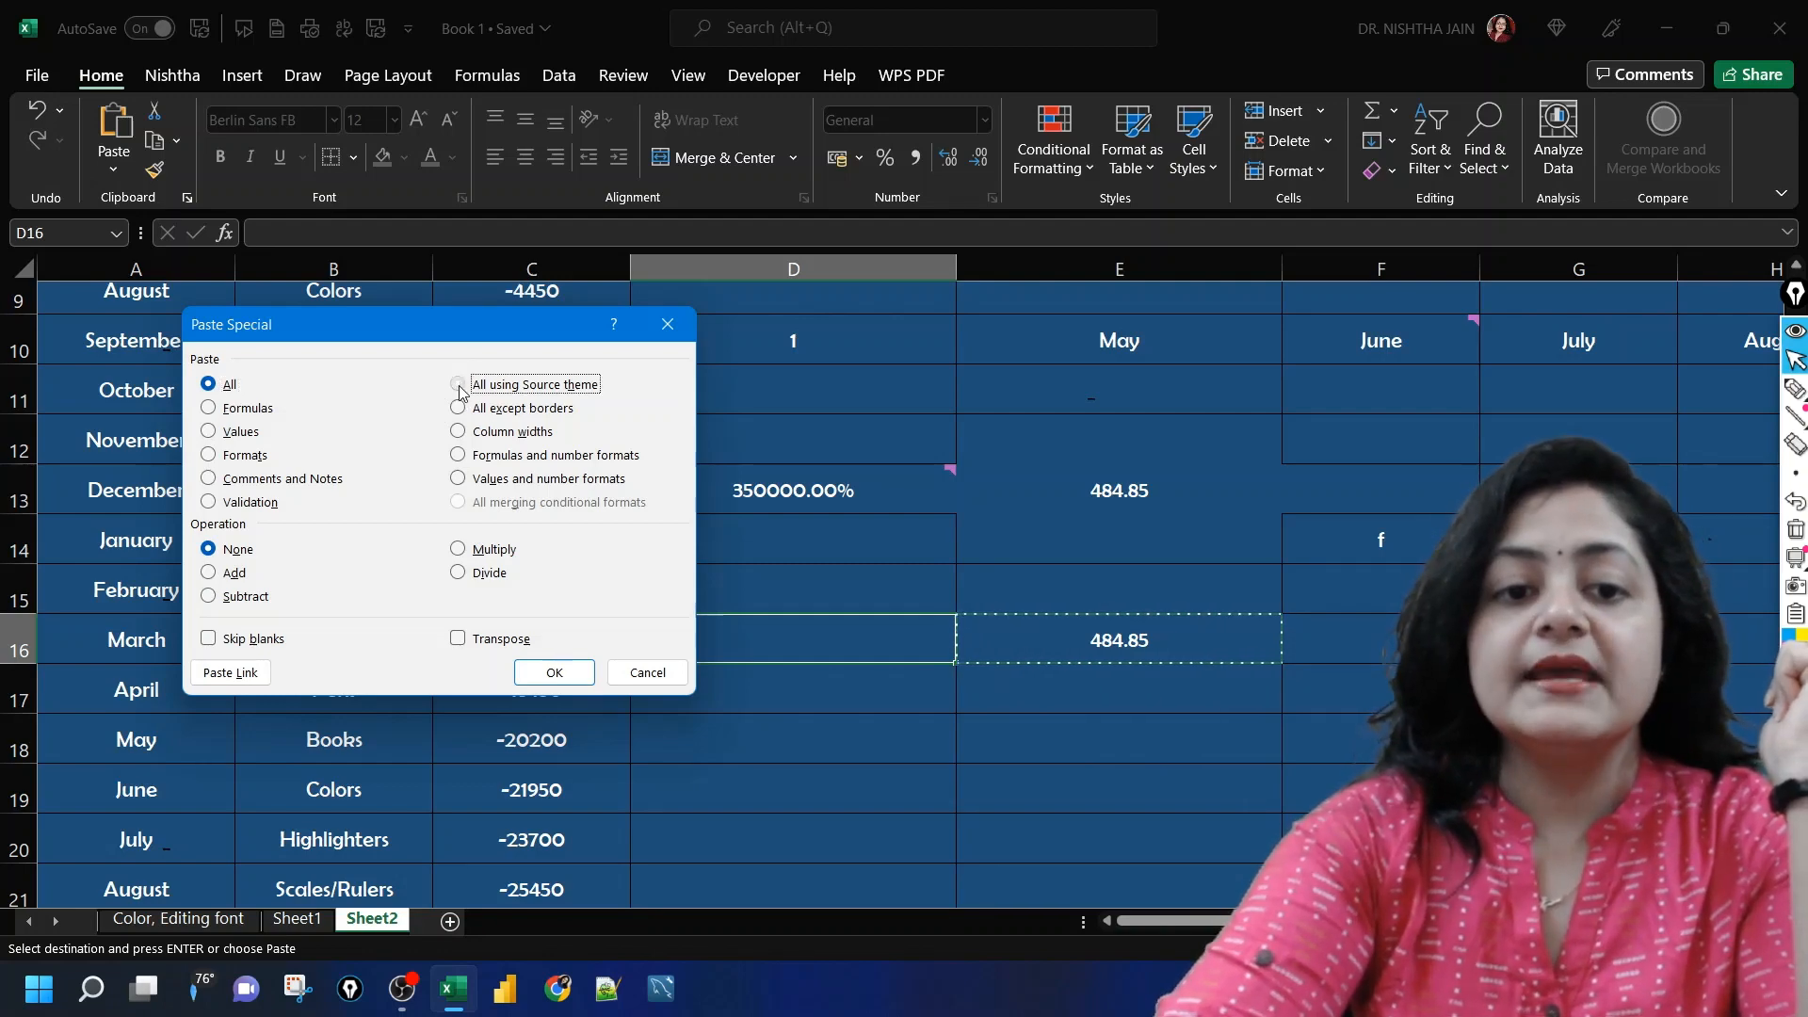
{"action": "left_click", "coordinate": [650, 673]}
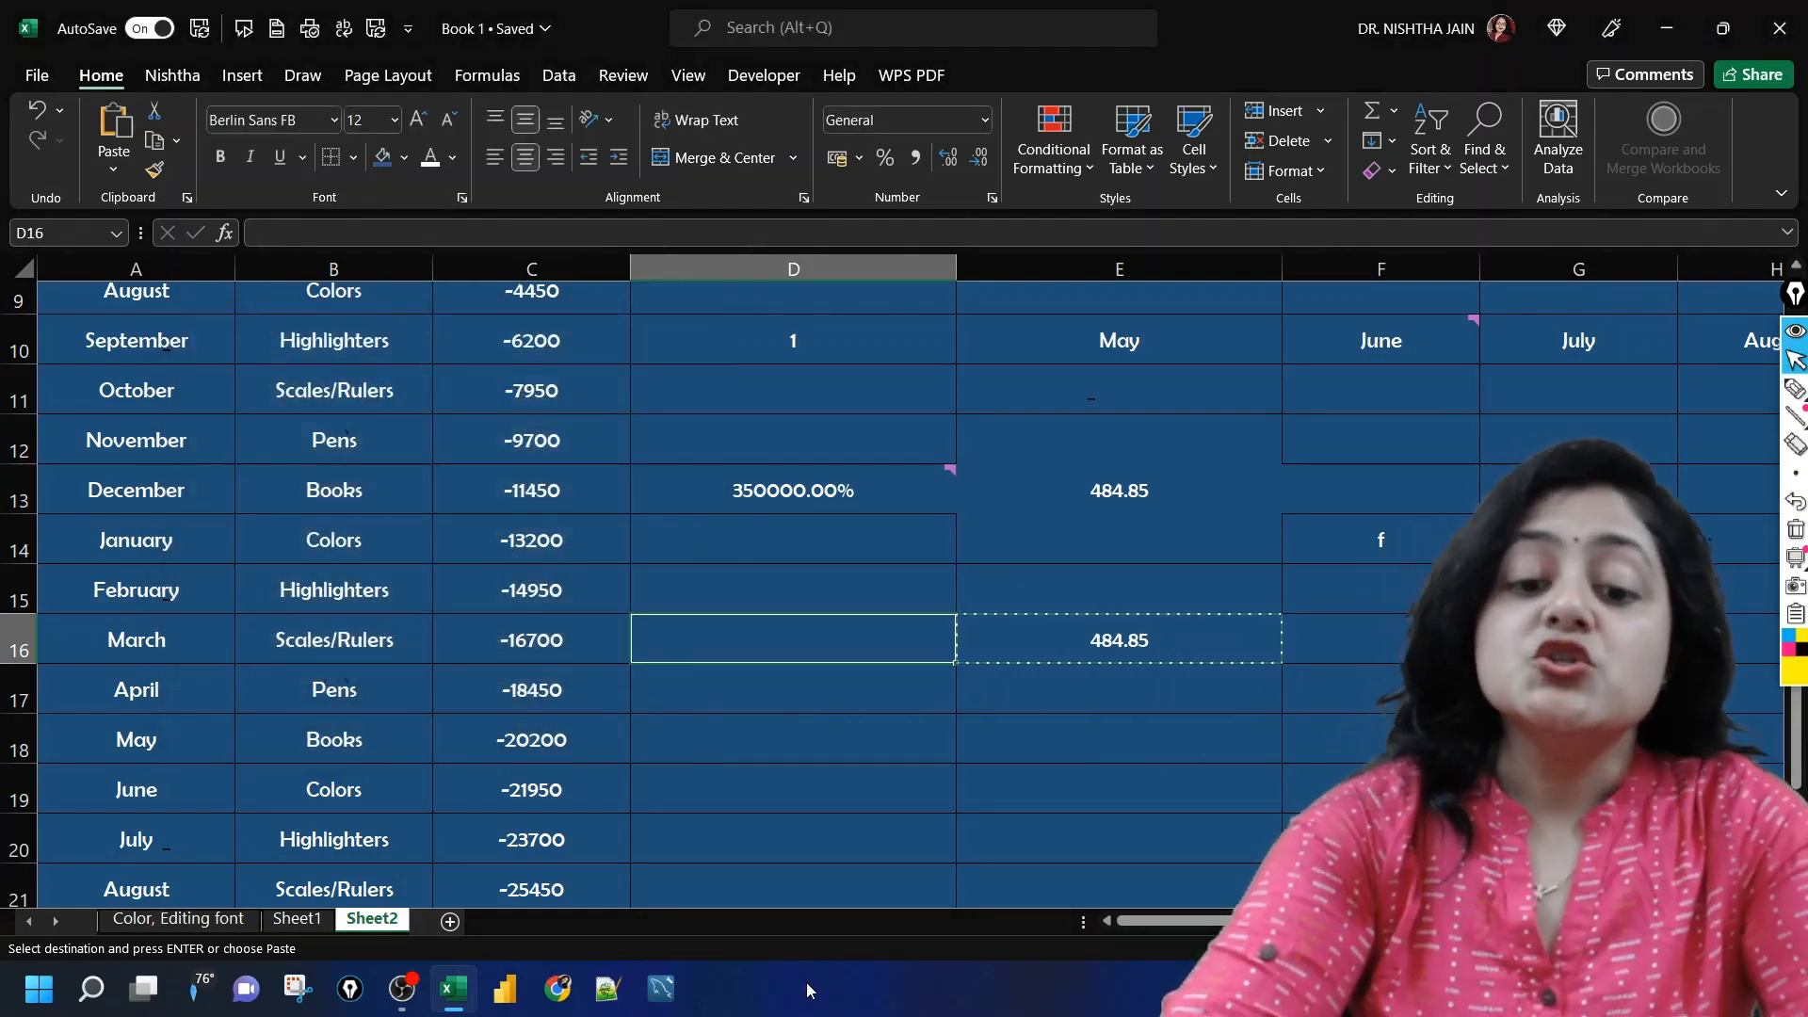
{"action": "left_click", "coordinate": [813, 1000]}
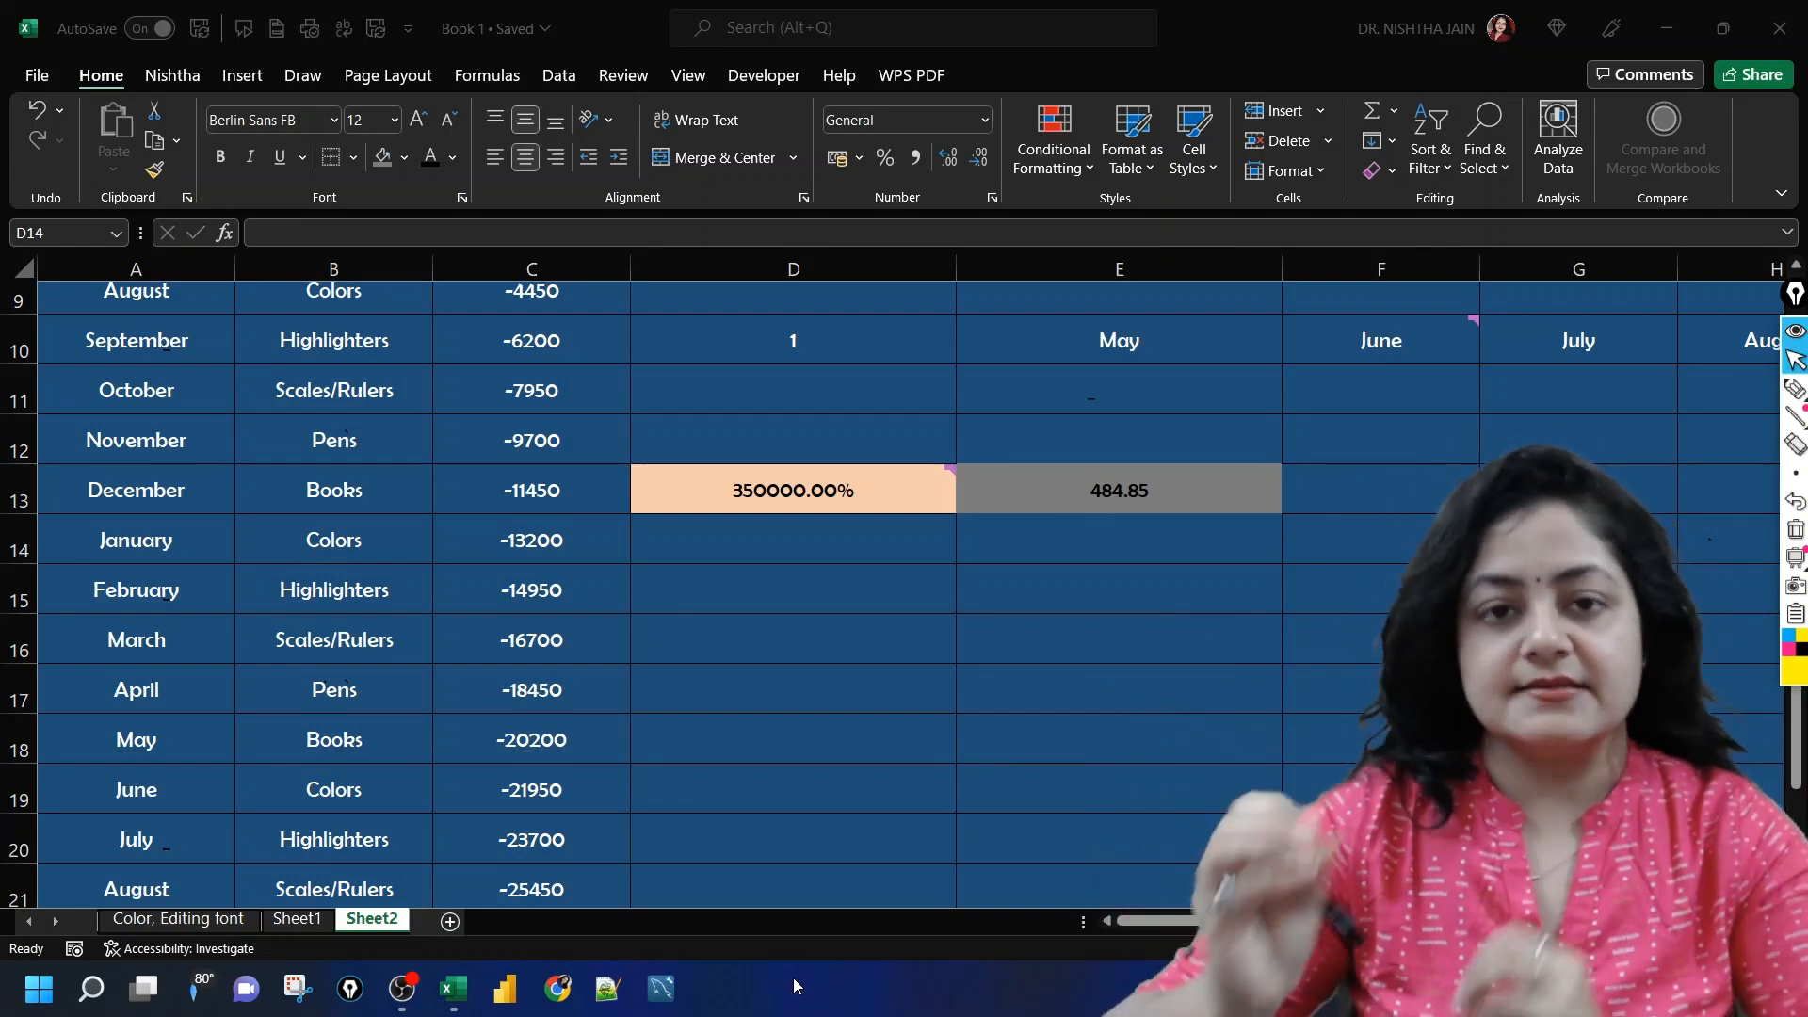
Step: Copy D13:E13 and paste it at D16 with the All using Source theme option of Paste Special, then check D16's comment
{"action": "left_click", "coordinate": [838, 497]}
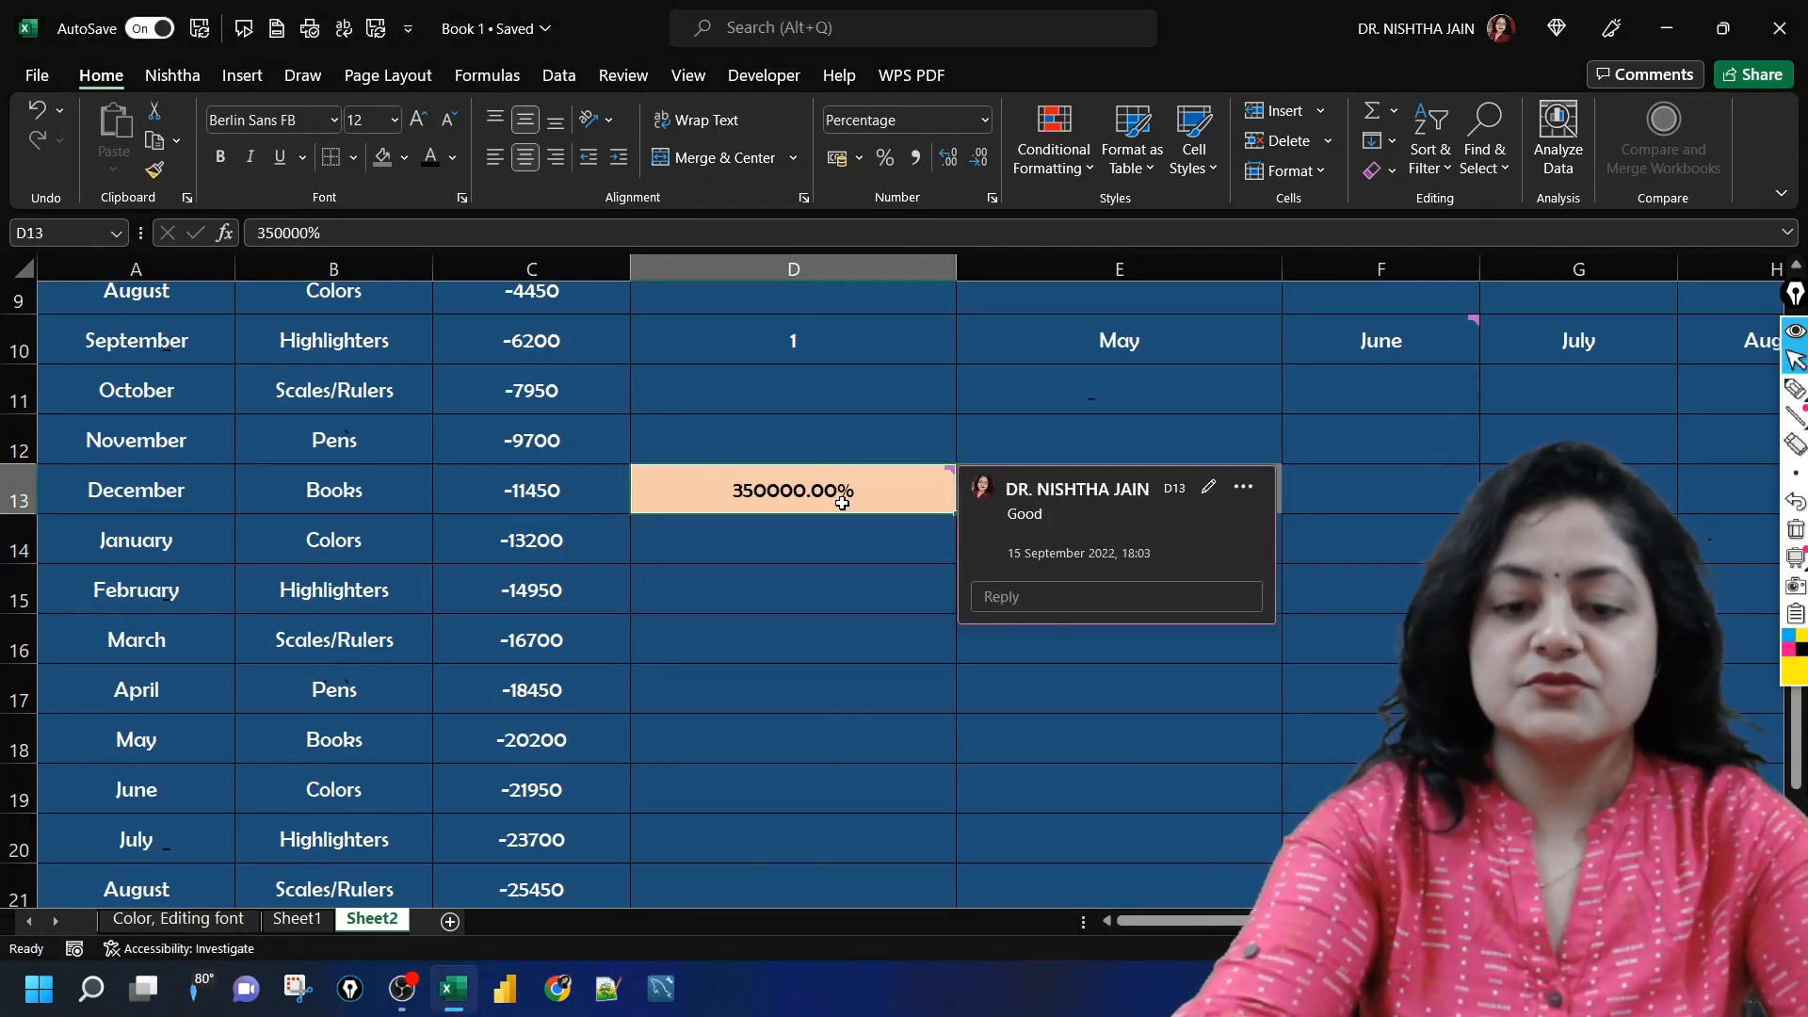
{"action": "key", "text": "shift+Right"}
{"action": "key", "text": "ctrl+c"}
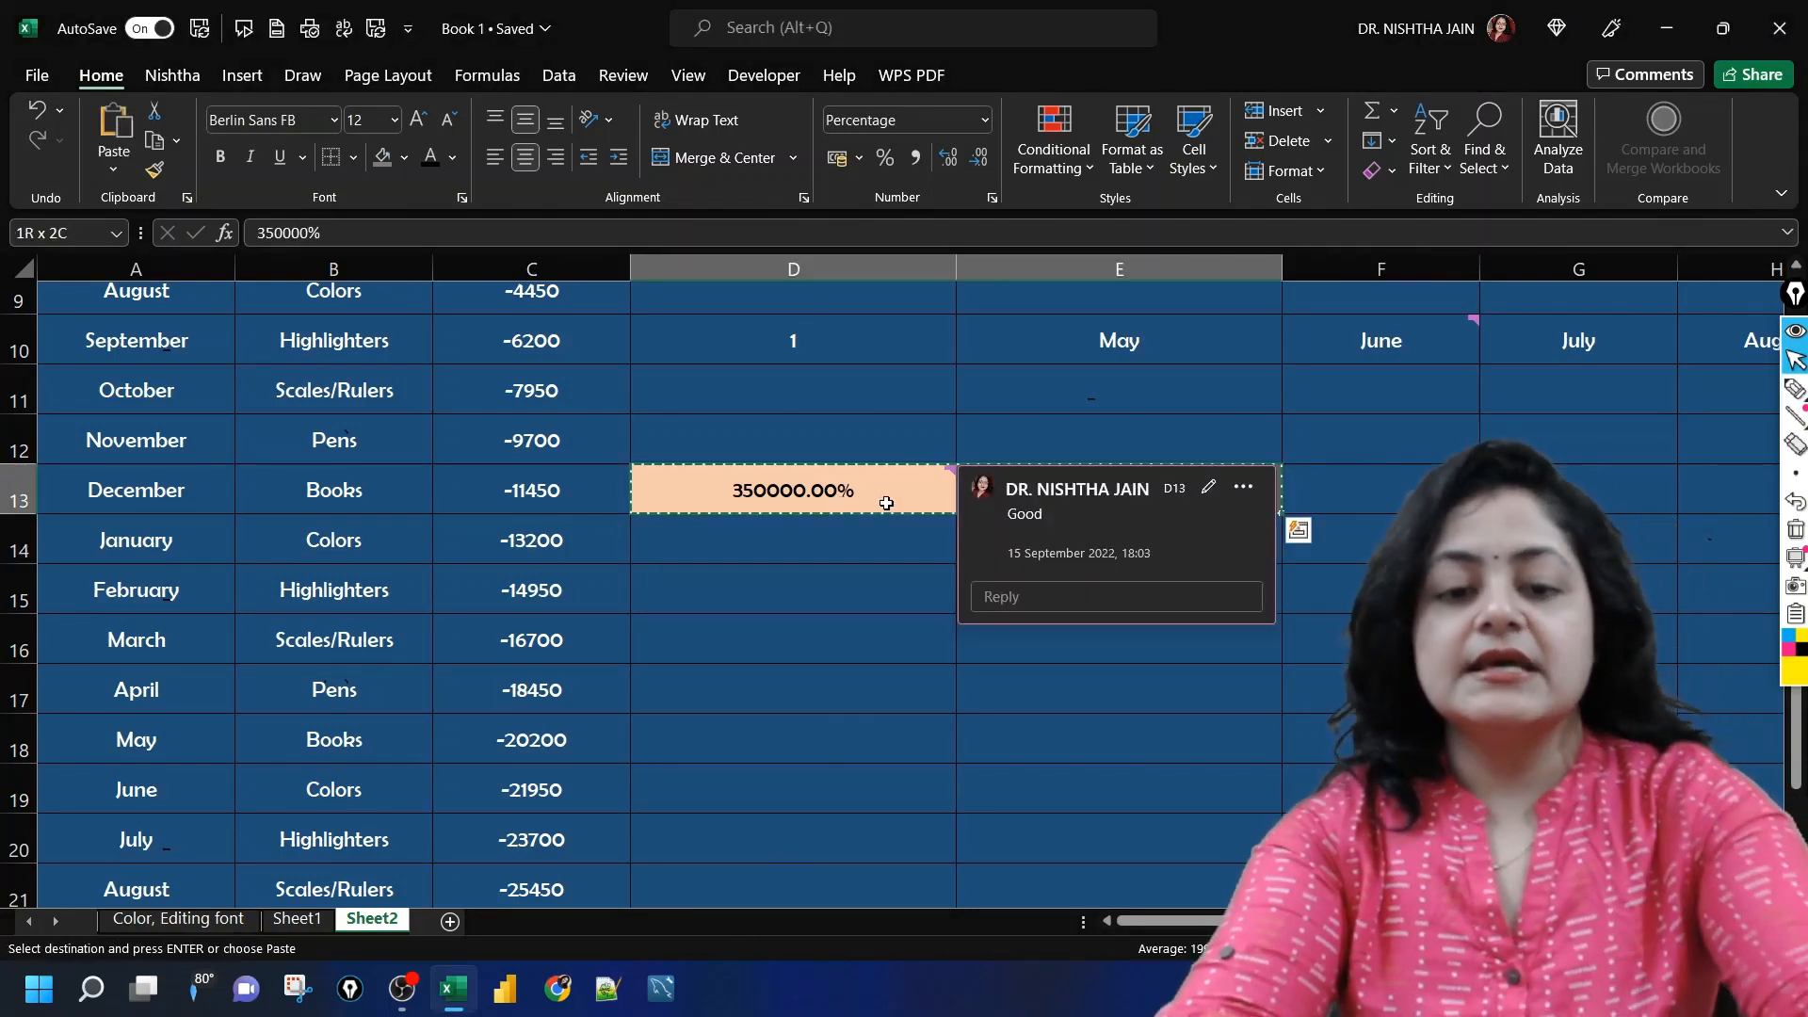
{"action": "left_click", "coordinate": [819, 610]}
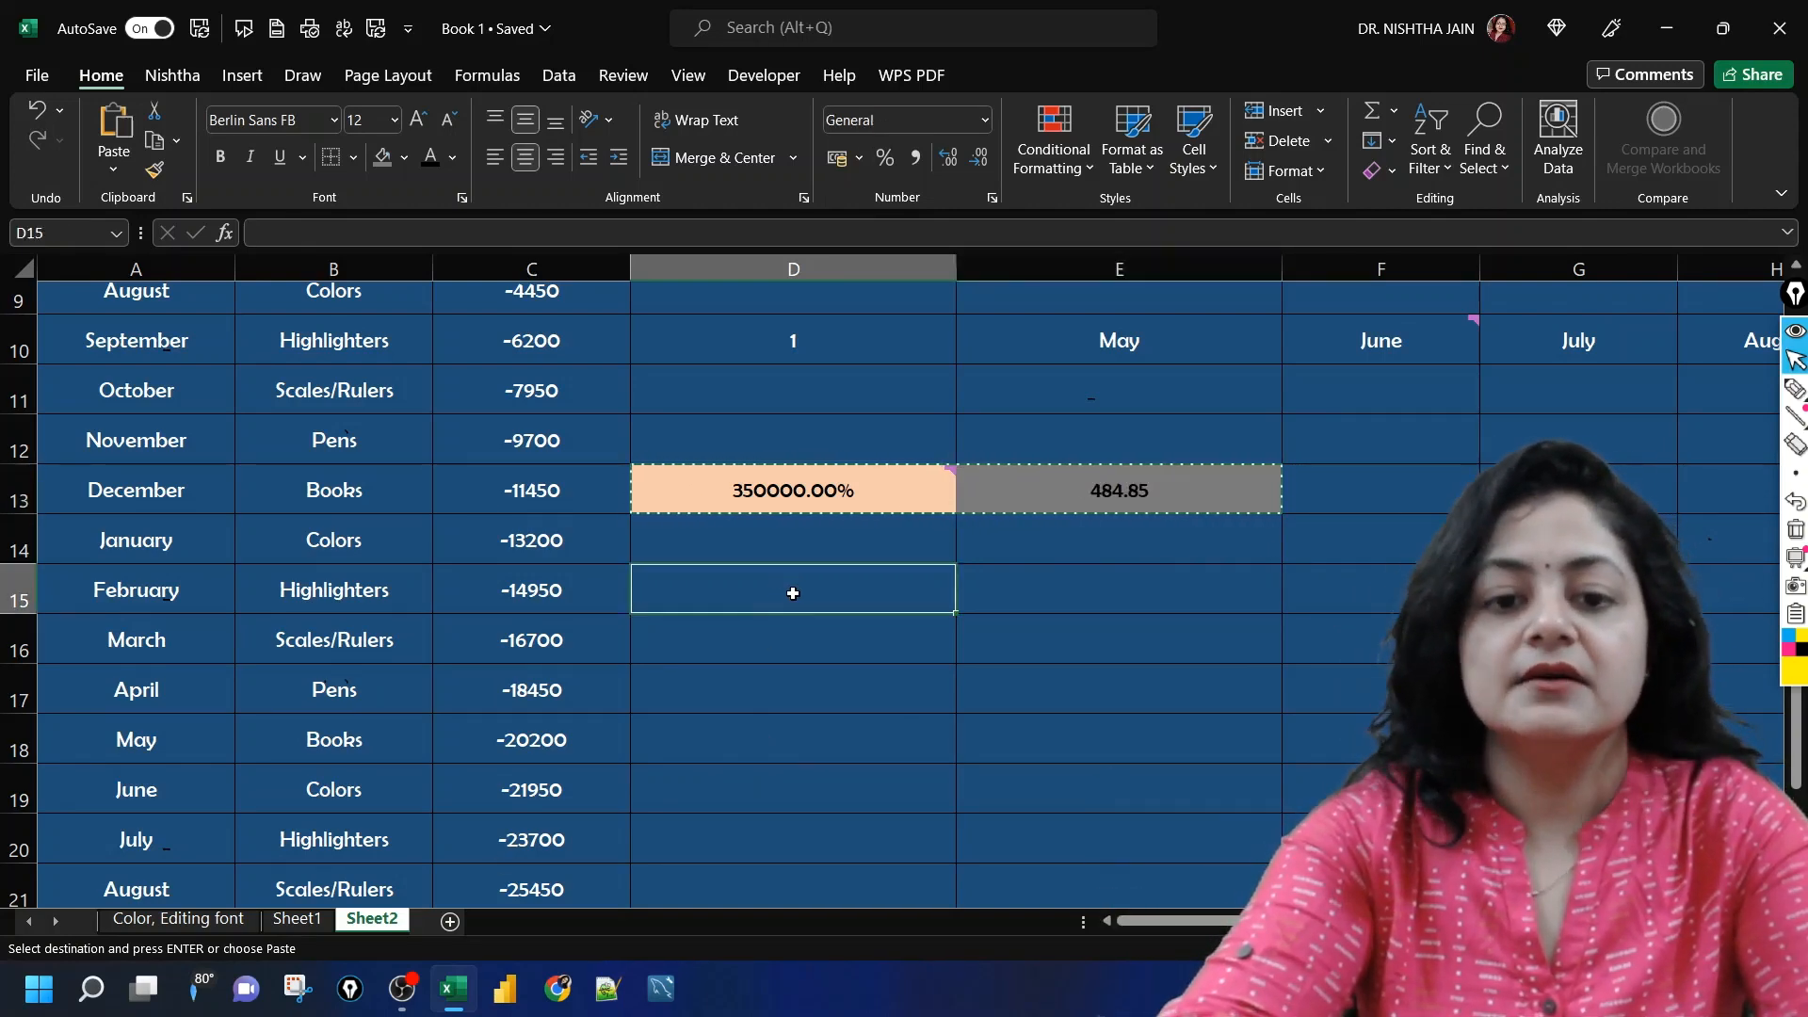
{"action": "left_click", "coordinate": [796, 633]}
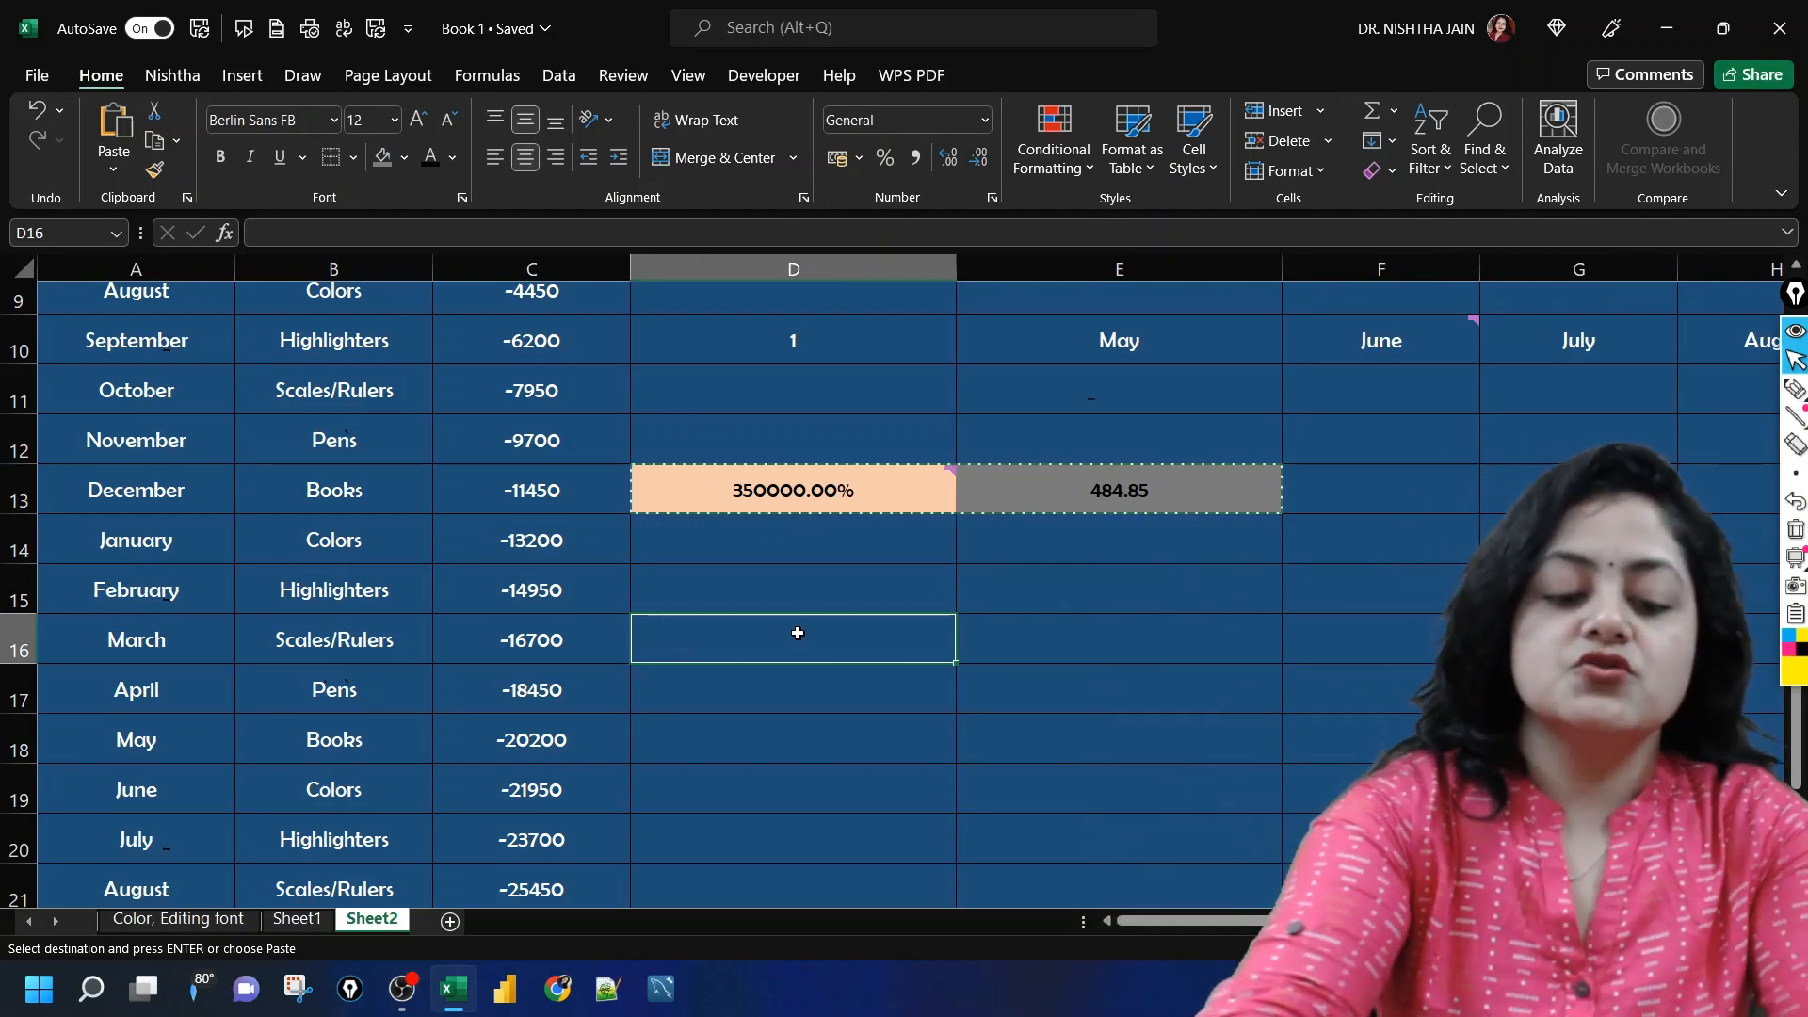
{"action": "key", "text": "ctrl+alt+v"}
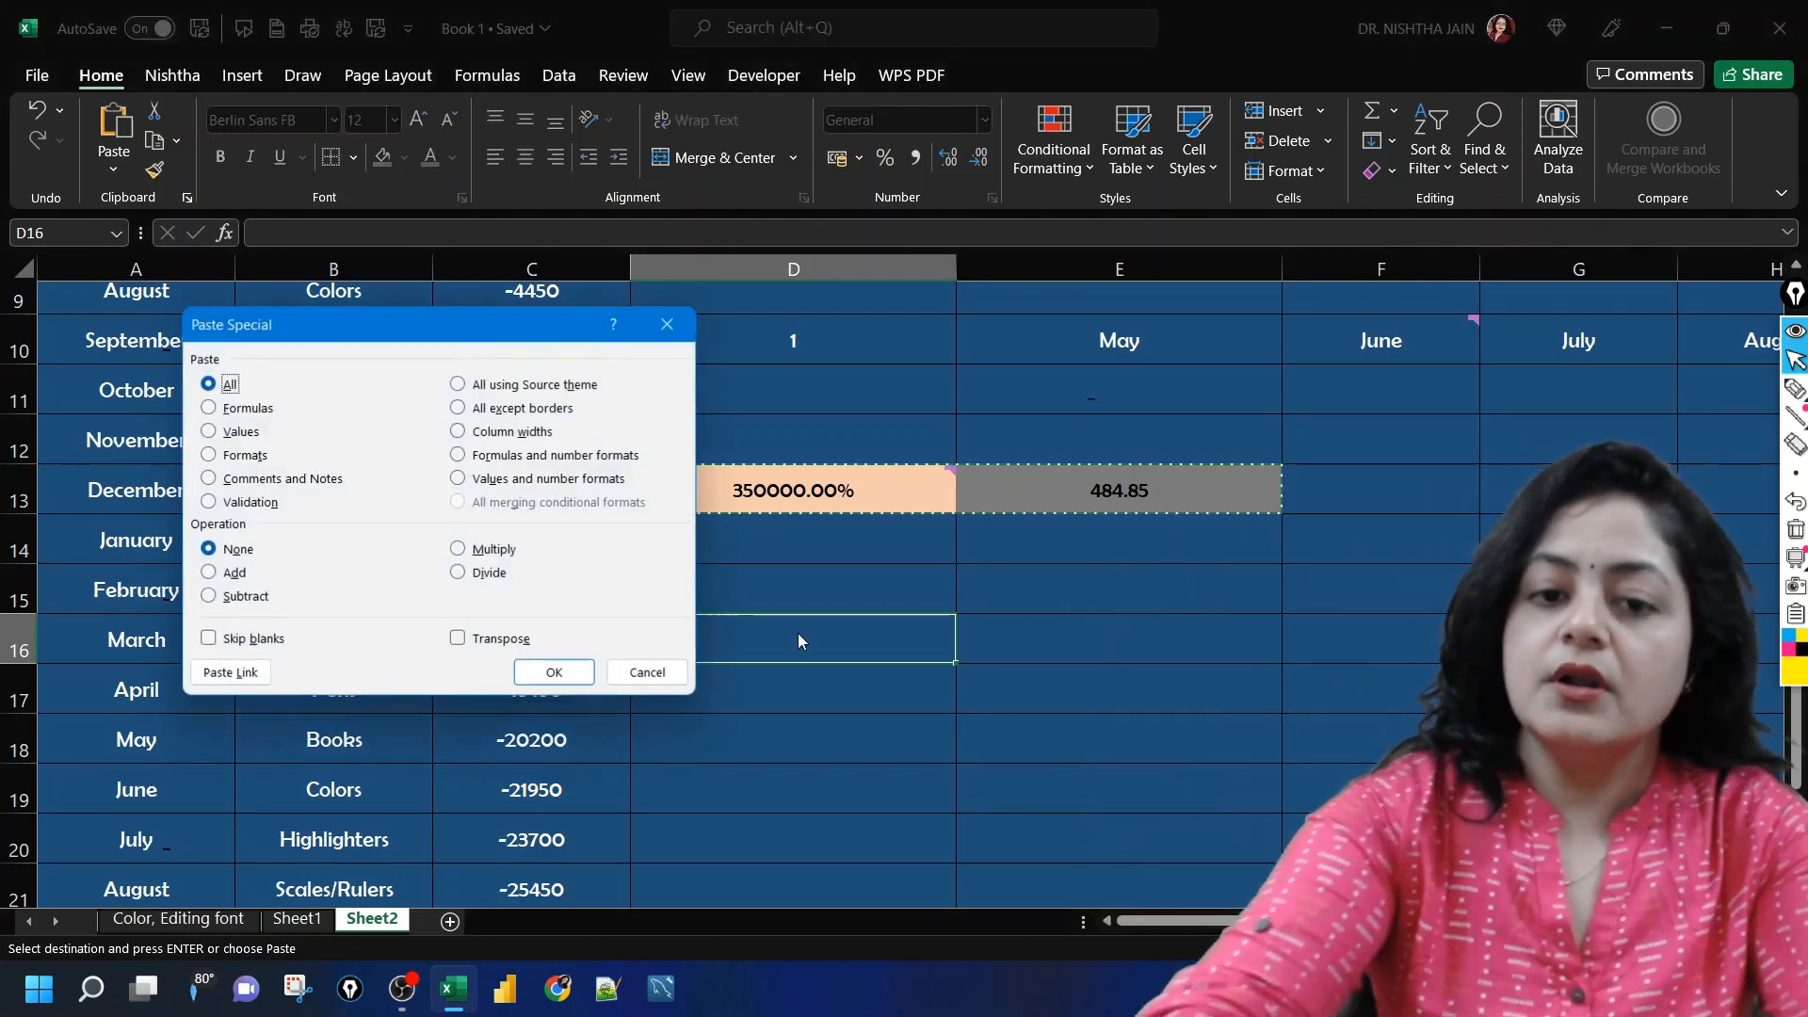
{"action": "left_click", "coordinate": [507, 386]}
{"action": "left_click", "coordinate": [566, 670]}
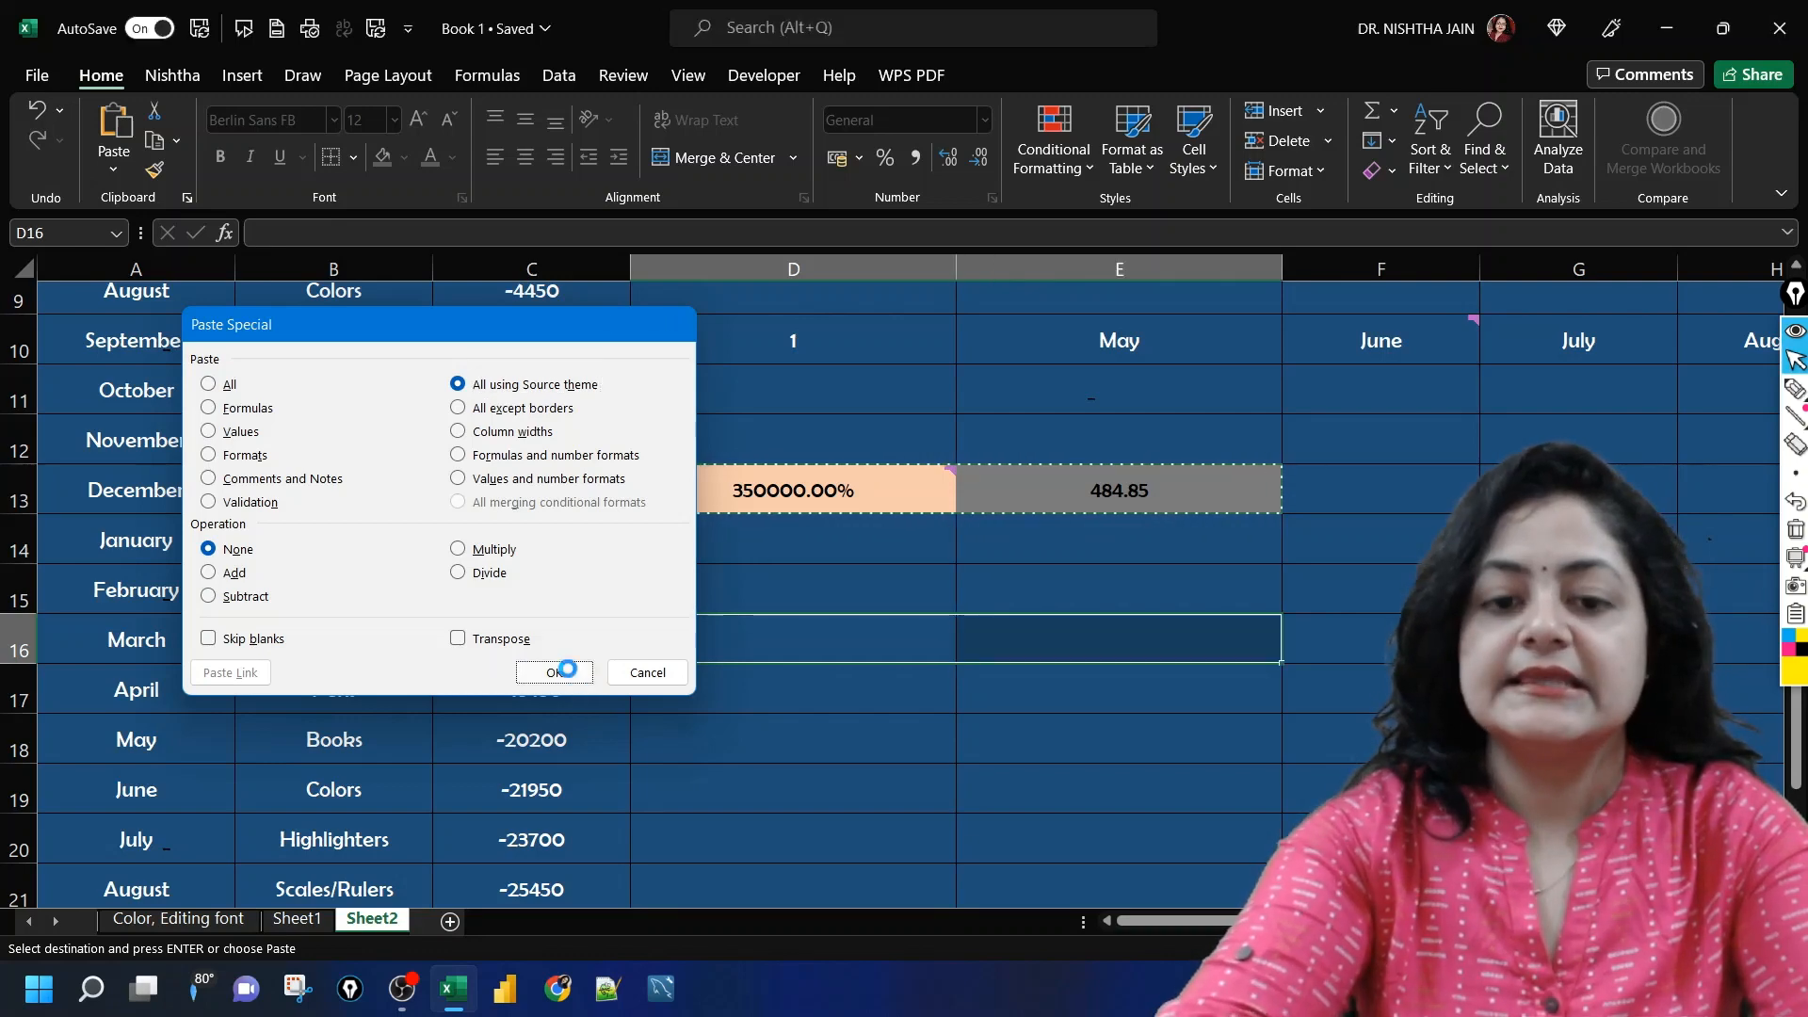
{"action": "left_click", "coordinate": [961, 819]}
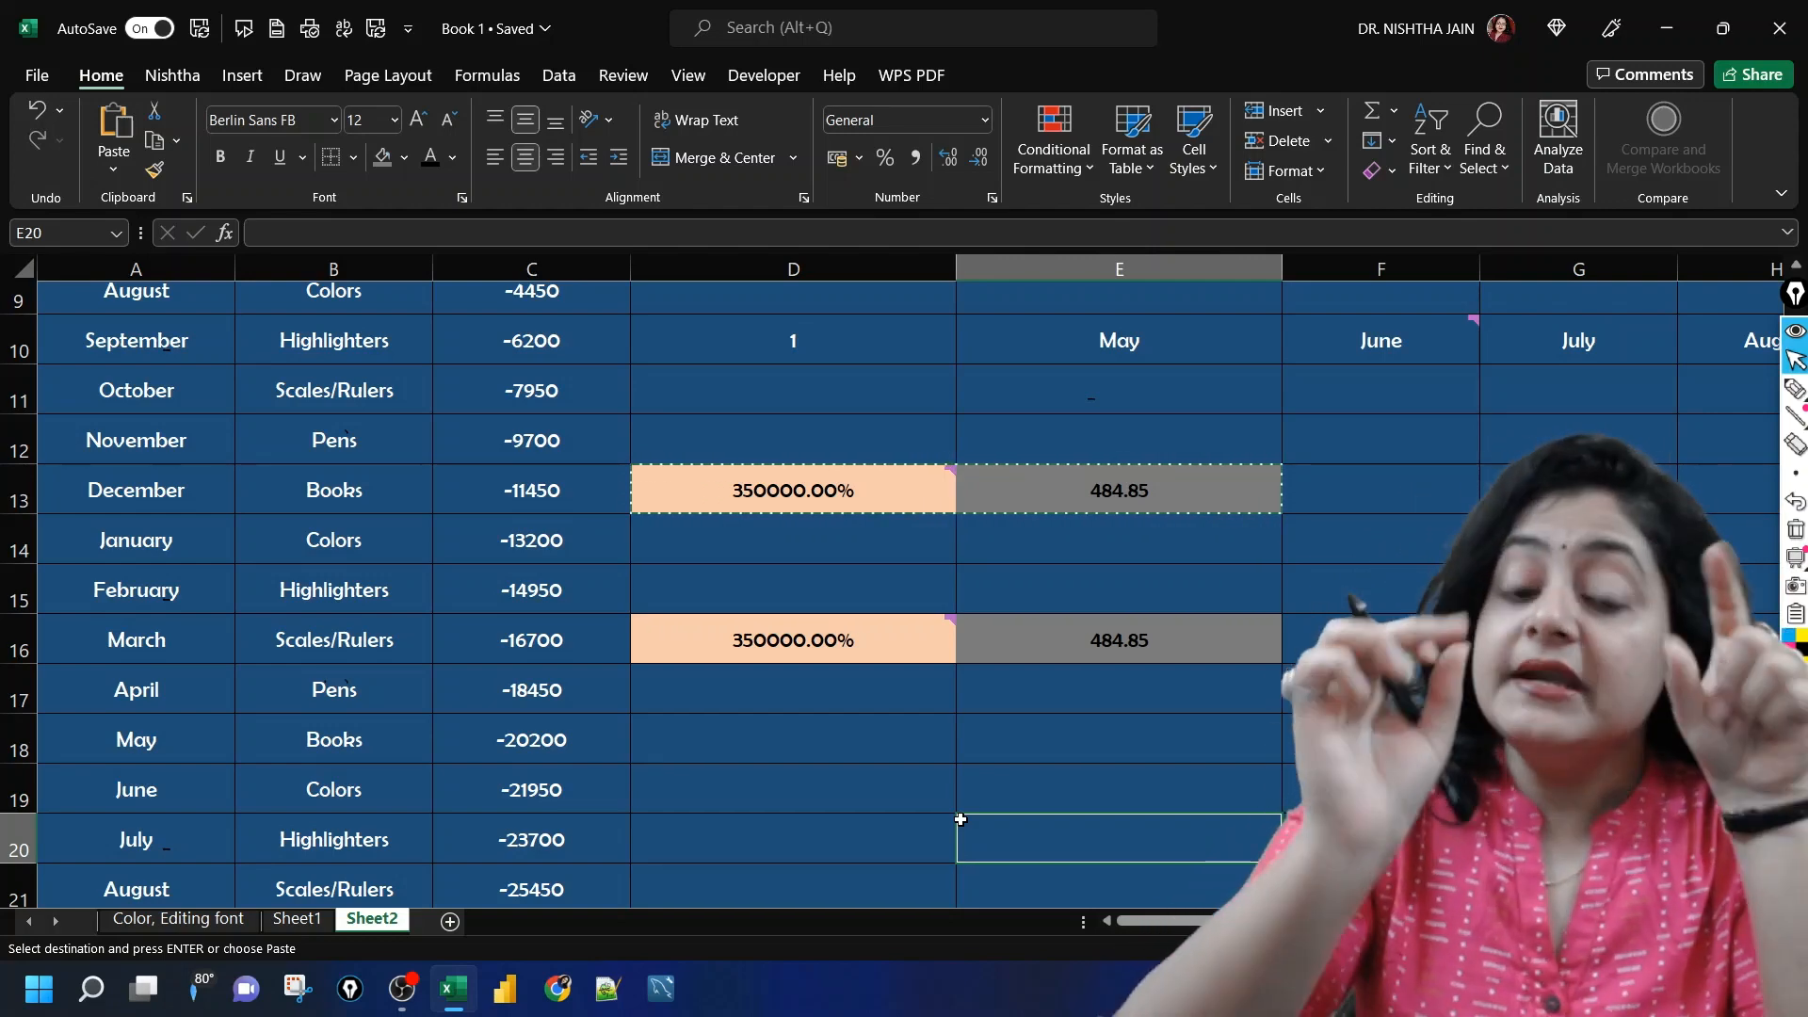
{"action": "left_click", "coordinate": [950, 628]}
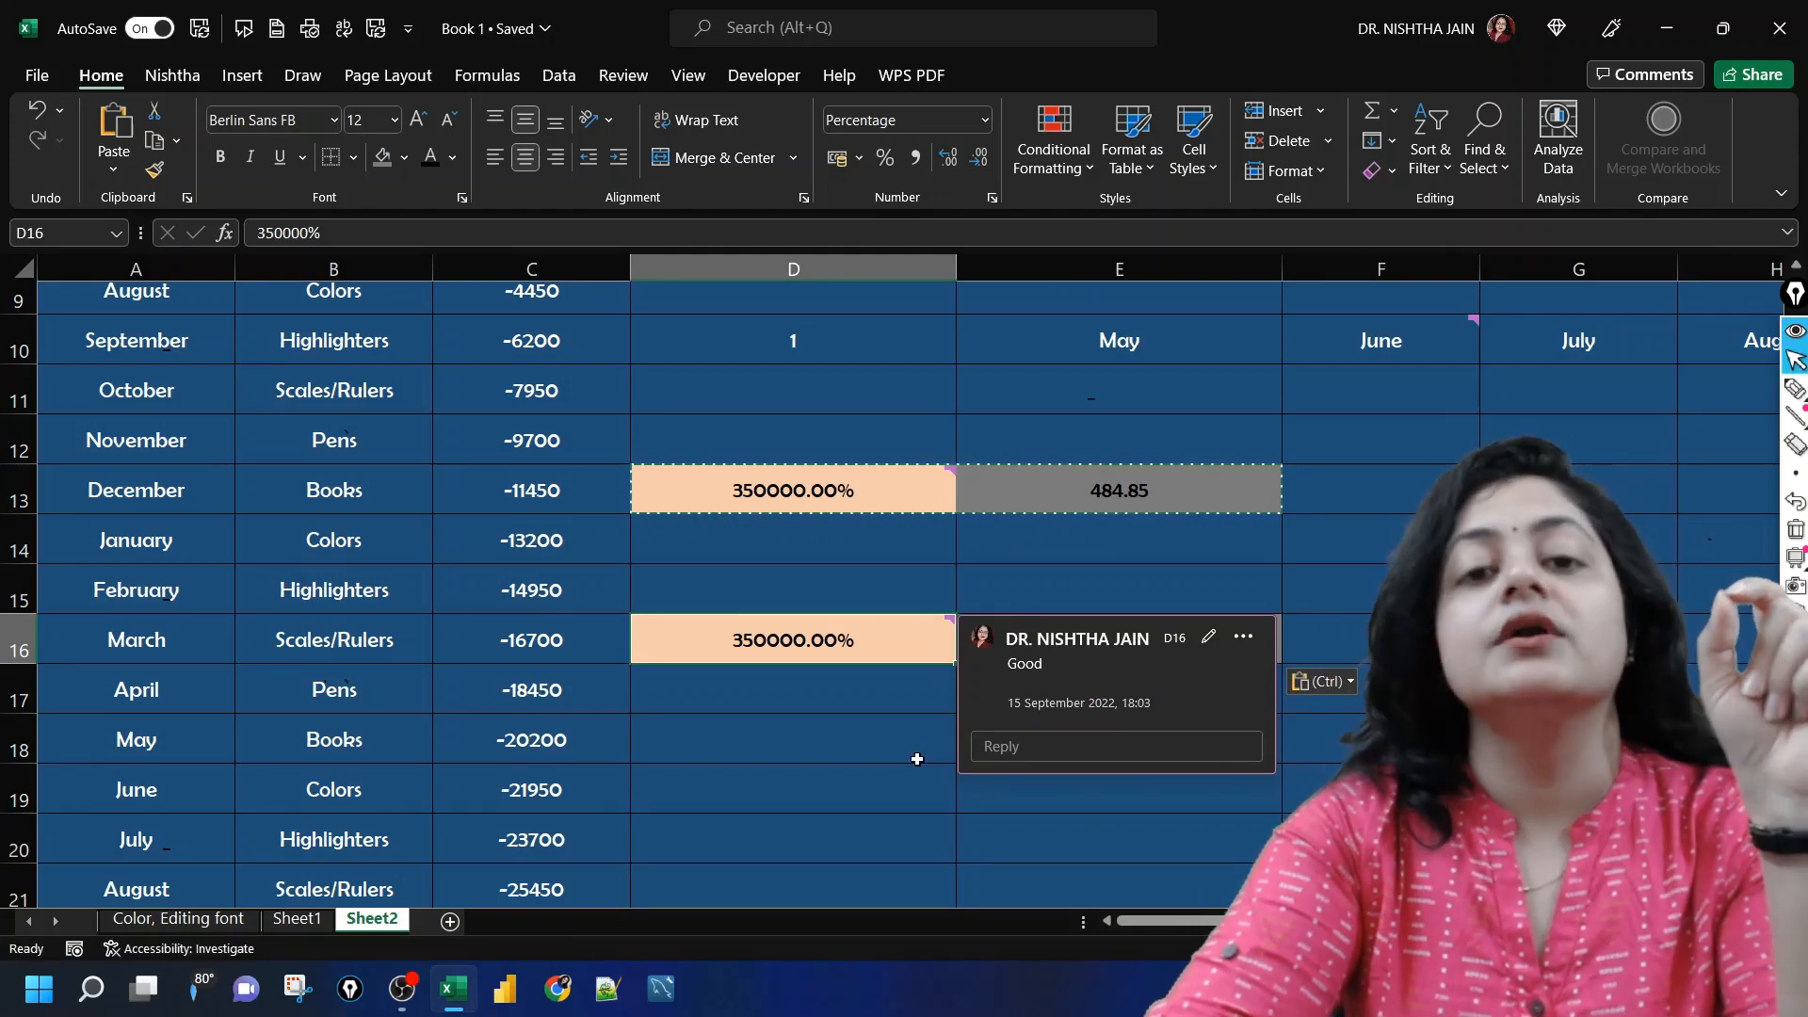
{"action": "left_click", "coordinate": [919, 761]}
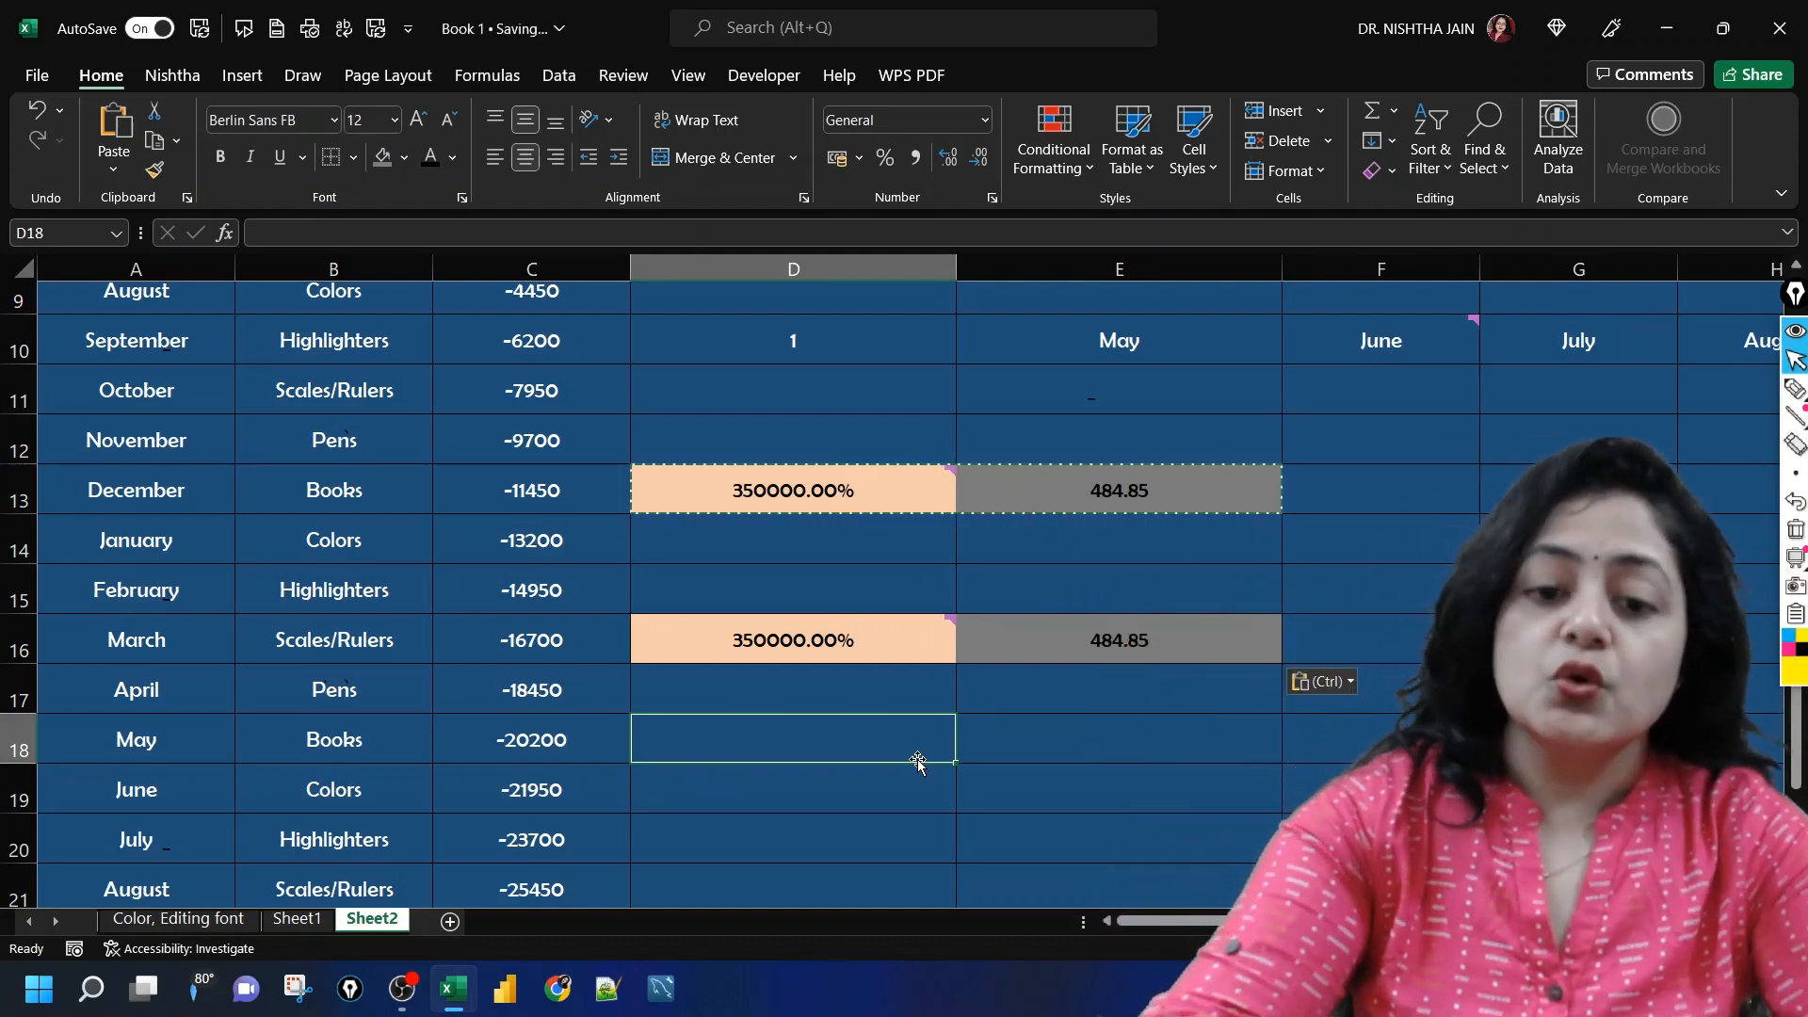
Step: Paste only the value of D13 into D18 with the Values option of Paste Special and compare the two cells
{"action": "left_click", "coordinate": [828, 490]}
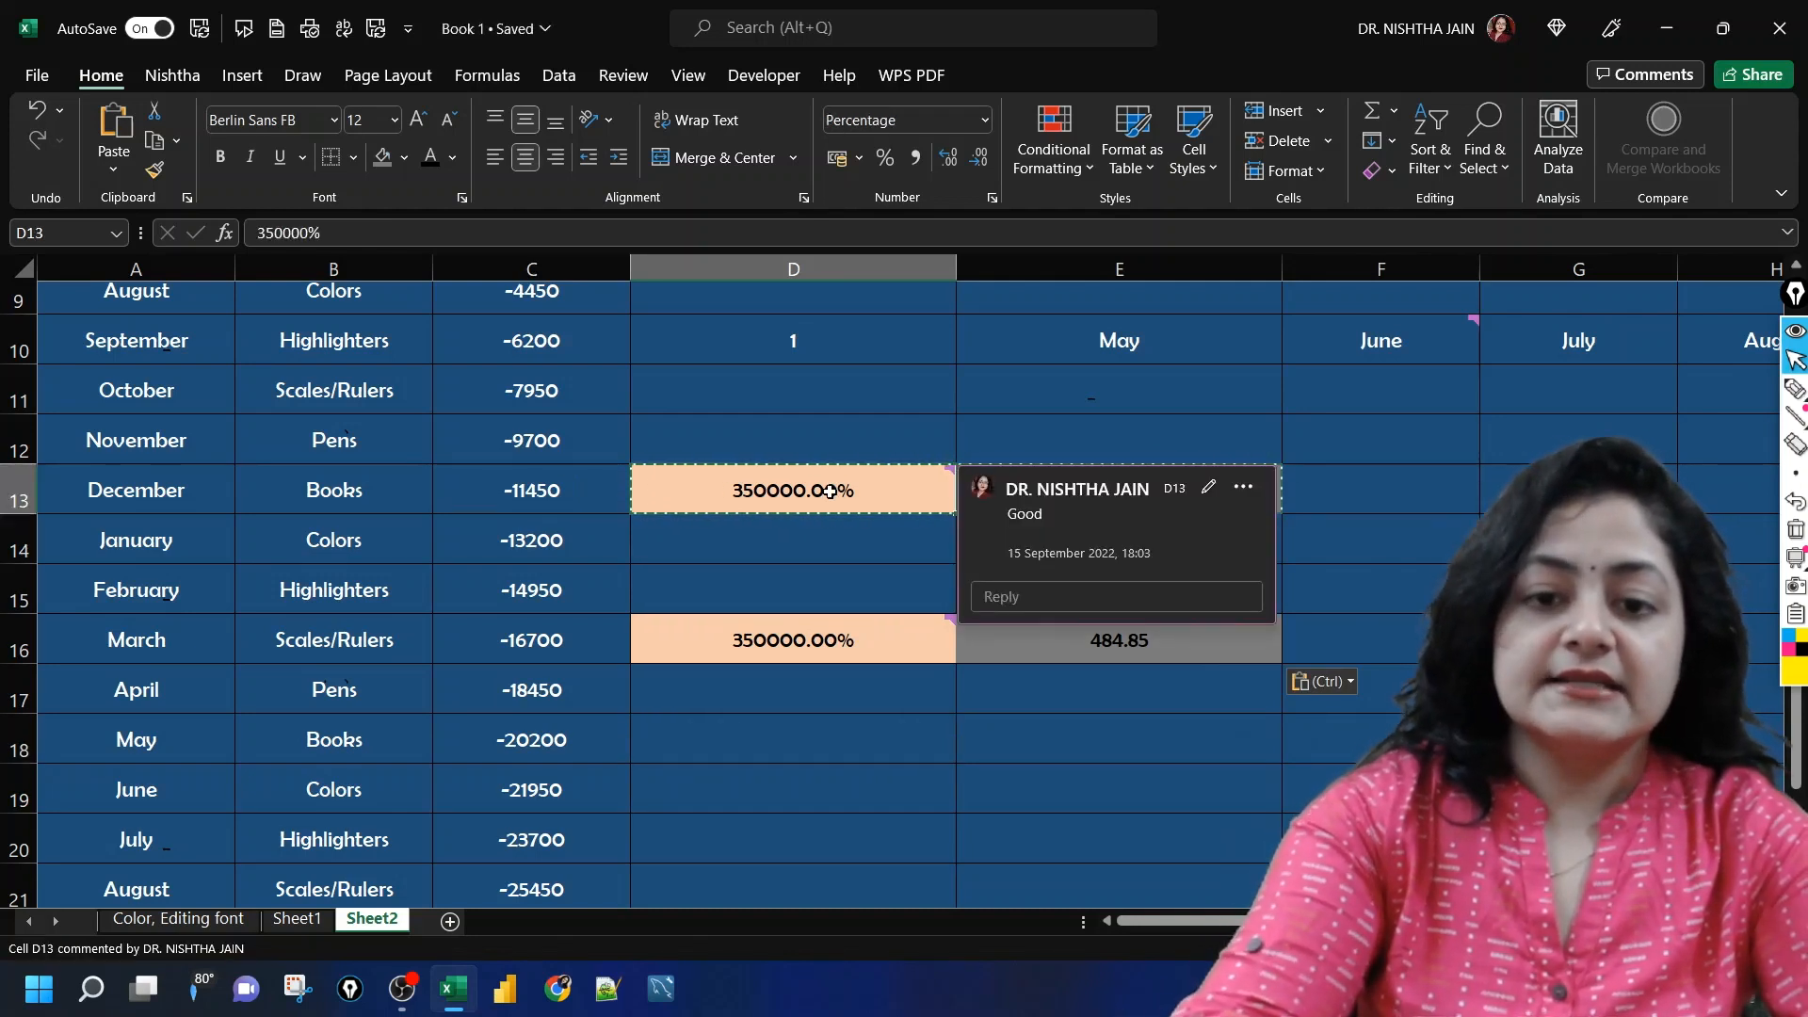
{"action": "key", "text": "ctrl+c"}
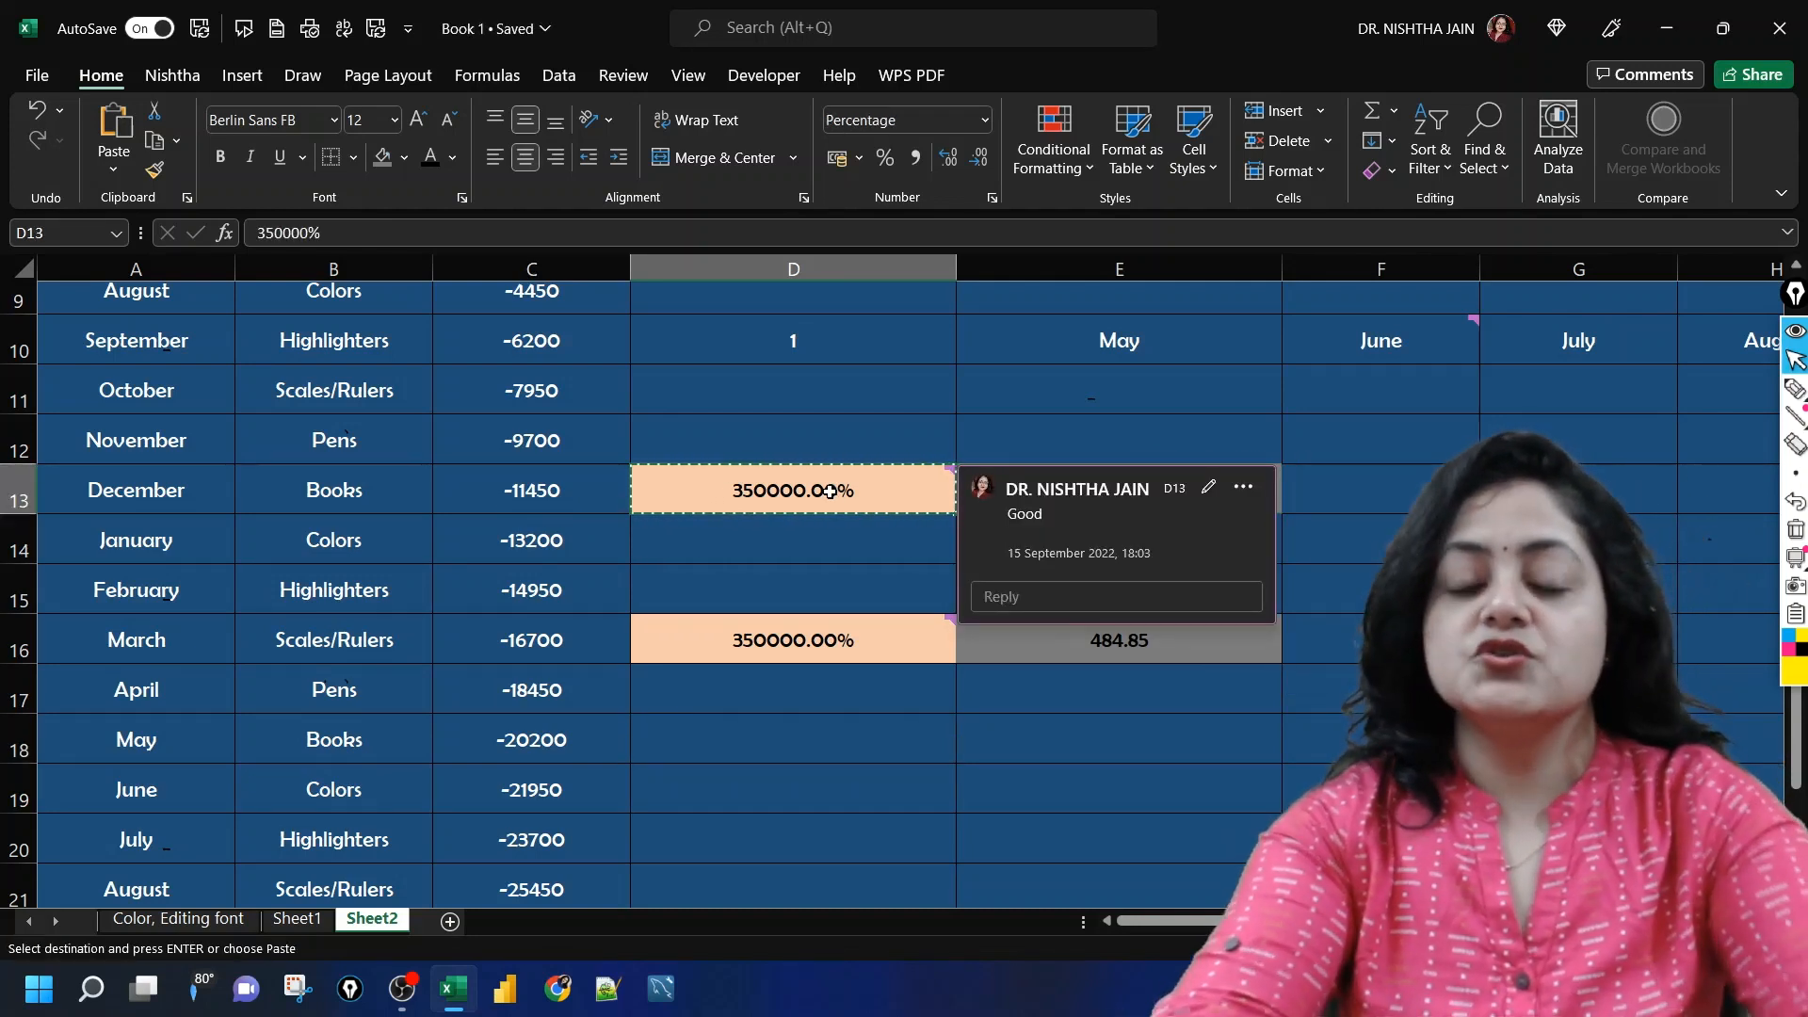
{"action": "left_click", "coordinate": [733, 737]}
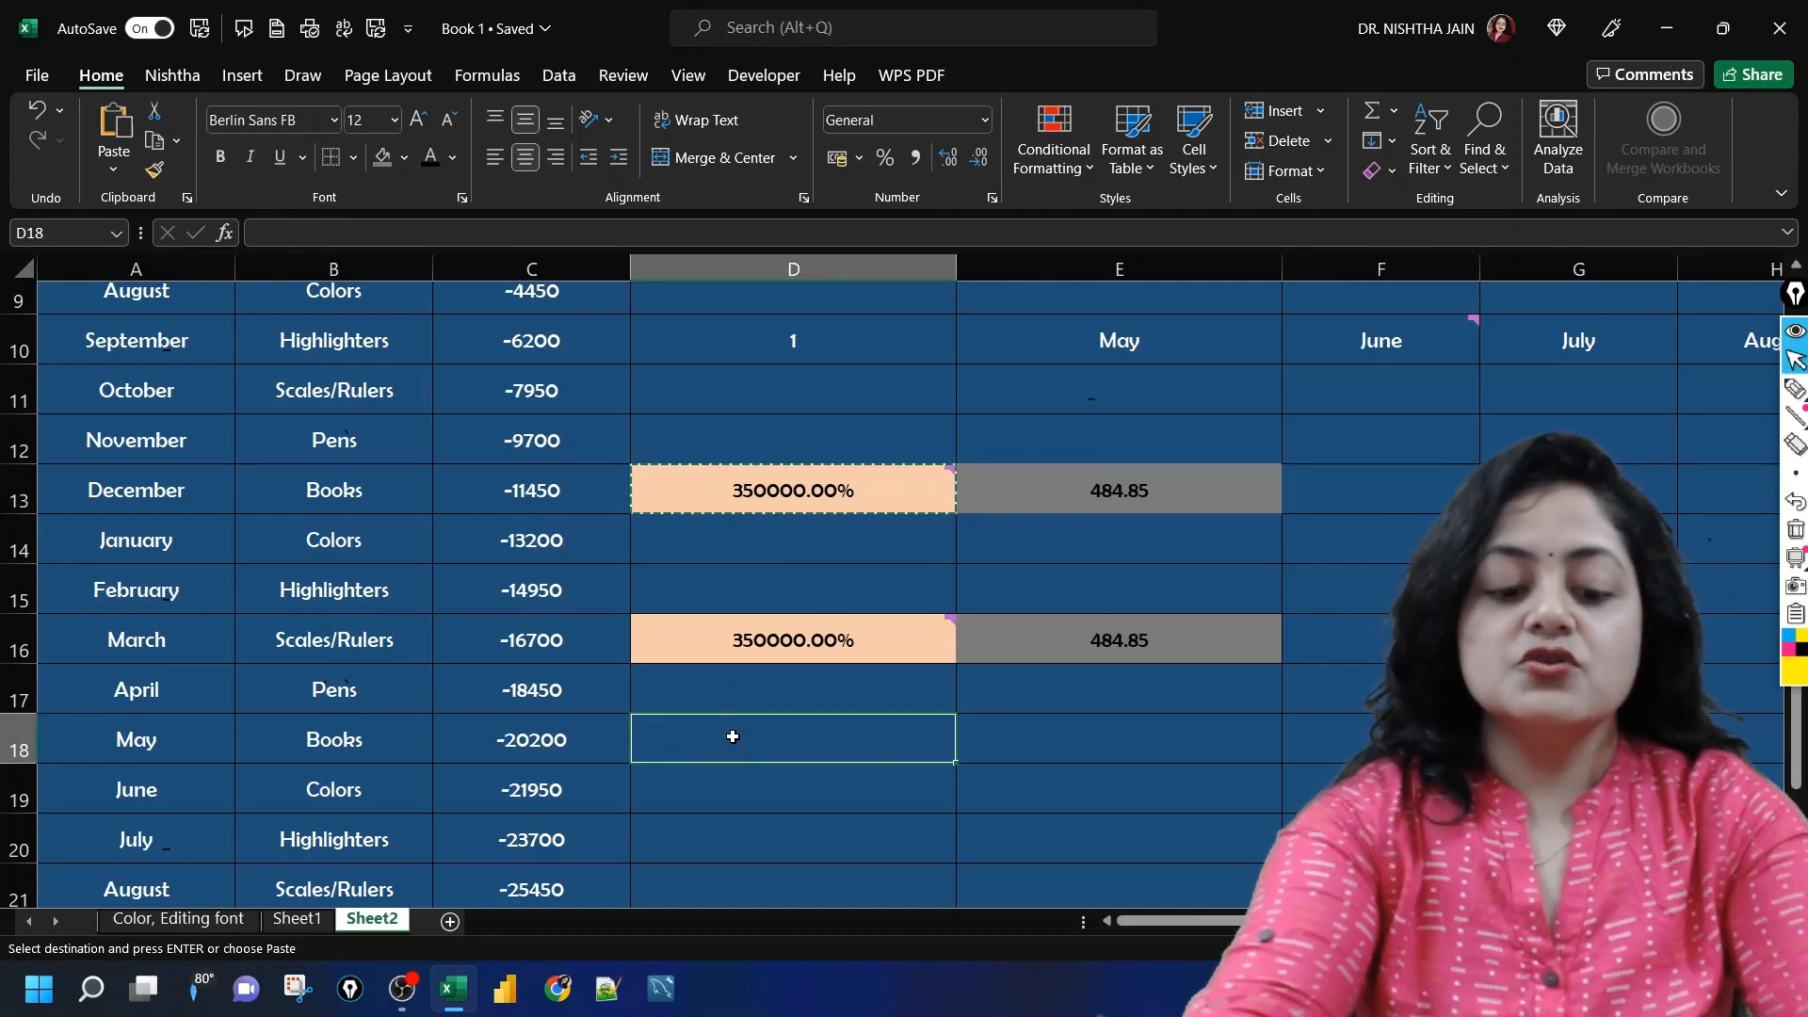
{"action": "key", "text": "ctrl+alt+v"}
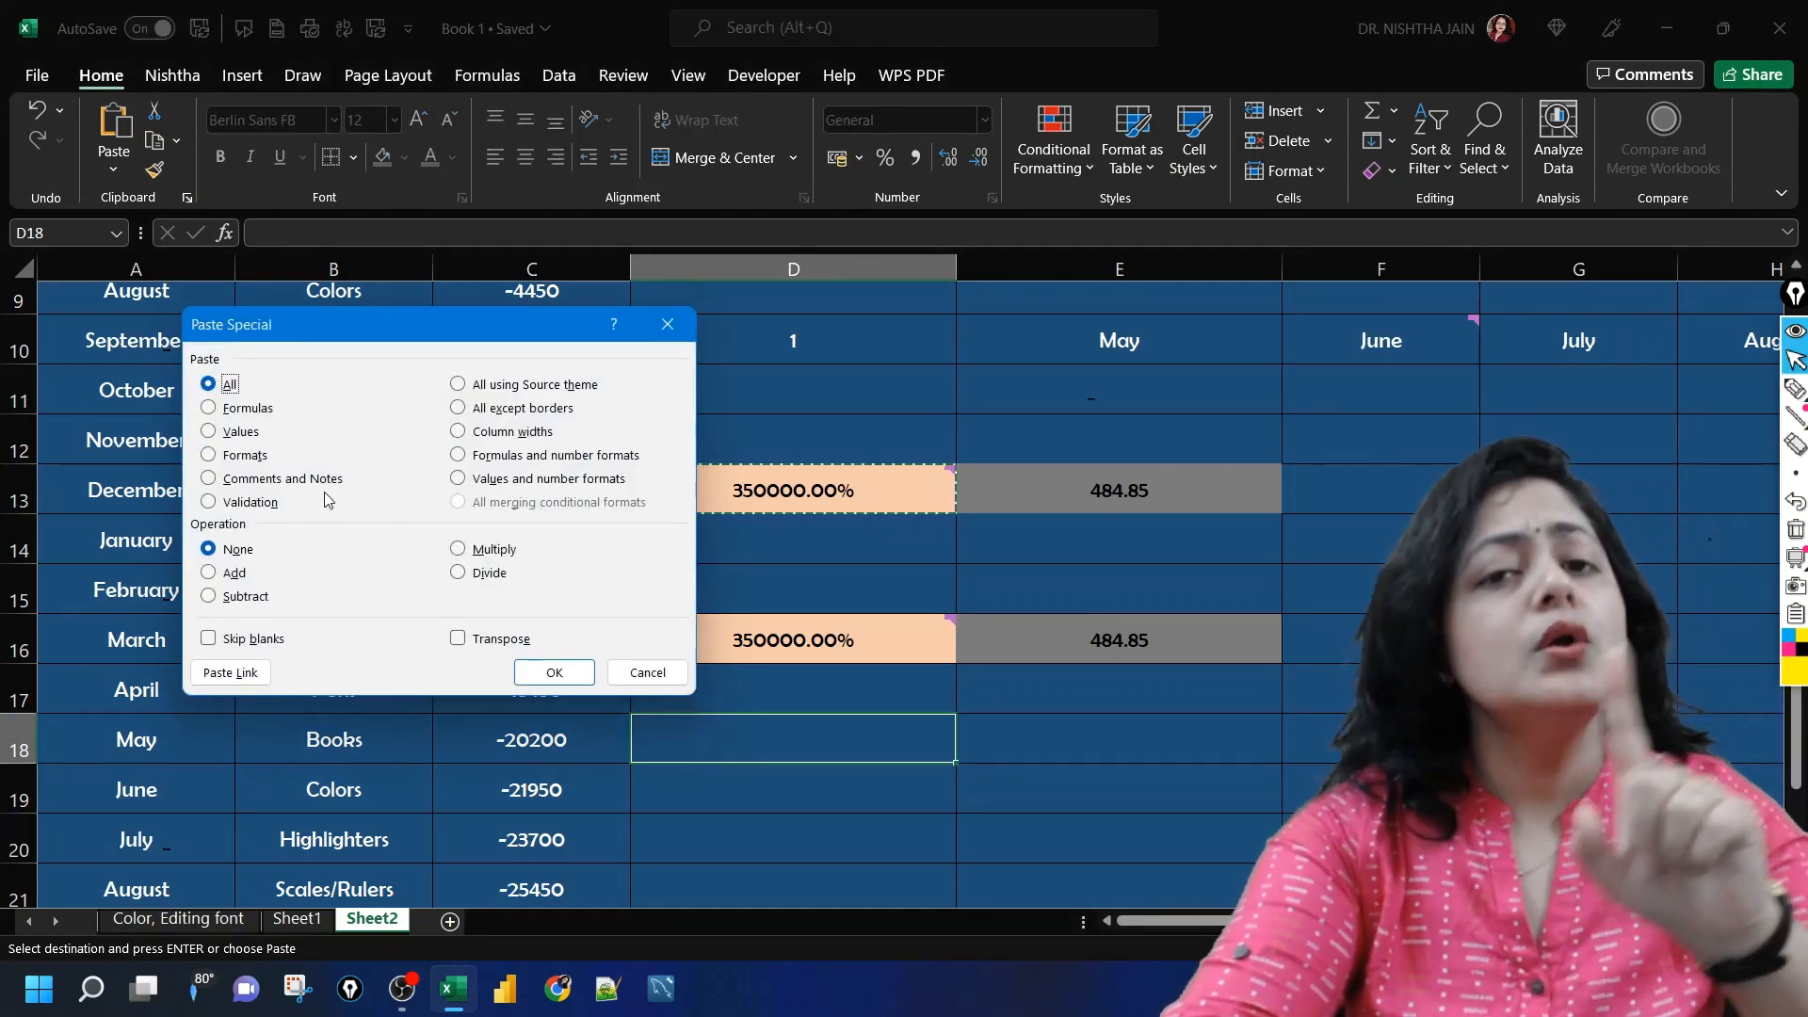
{"action": "left_click", "coordinate": [208, 433]}
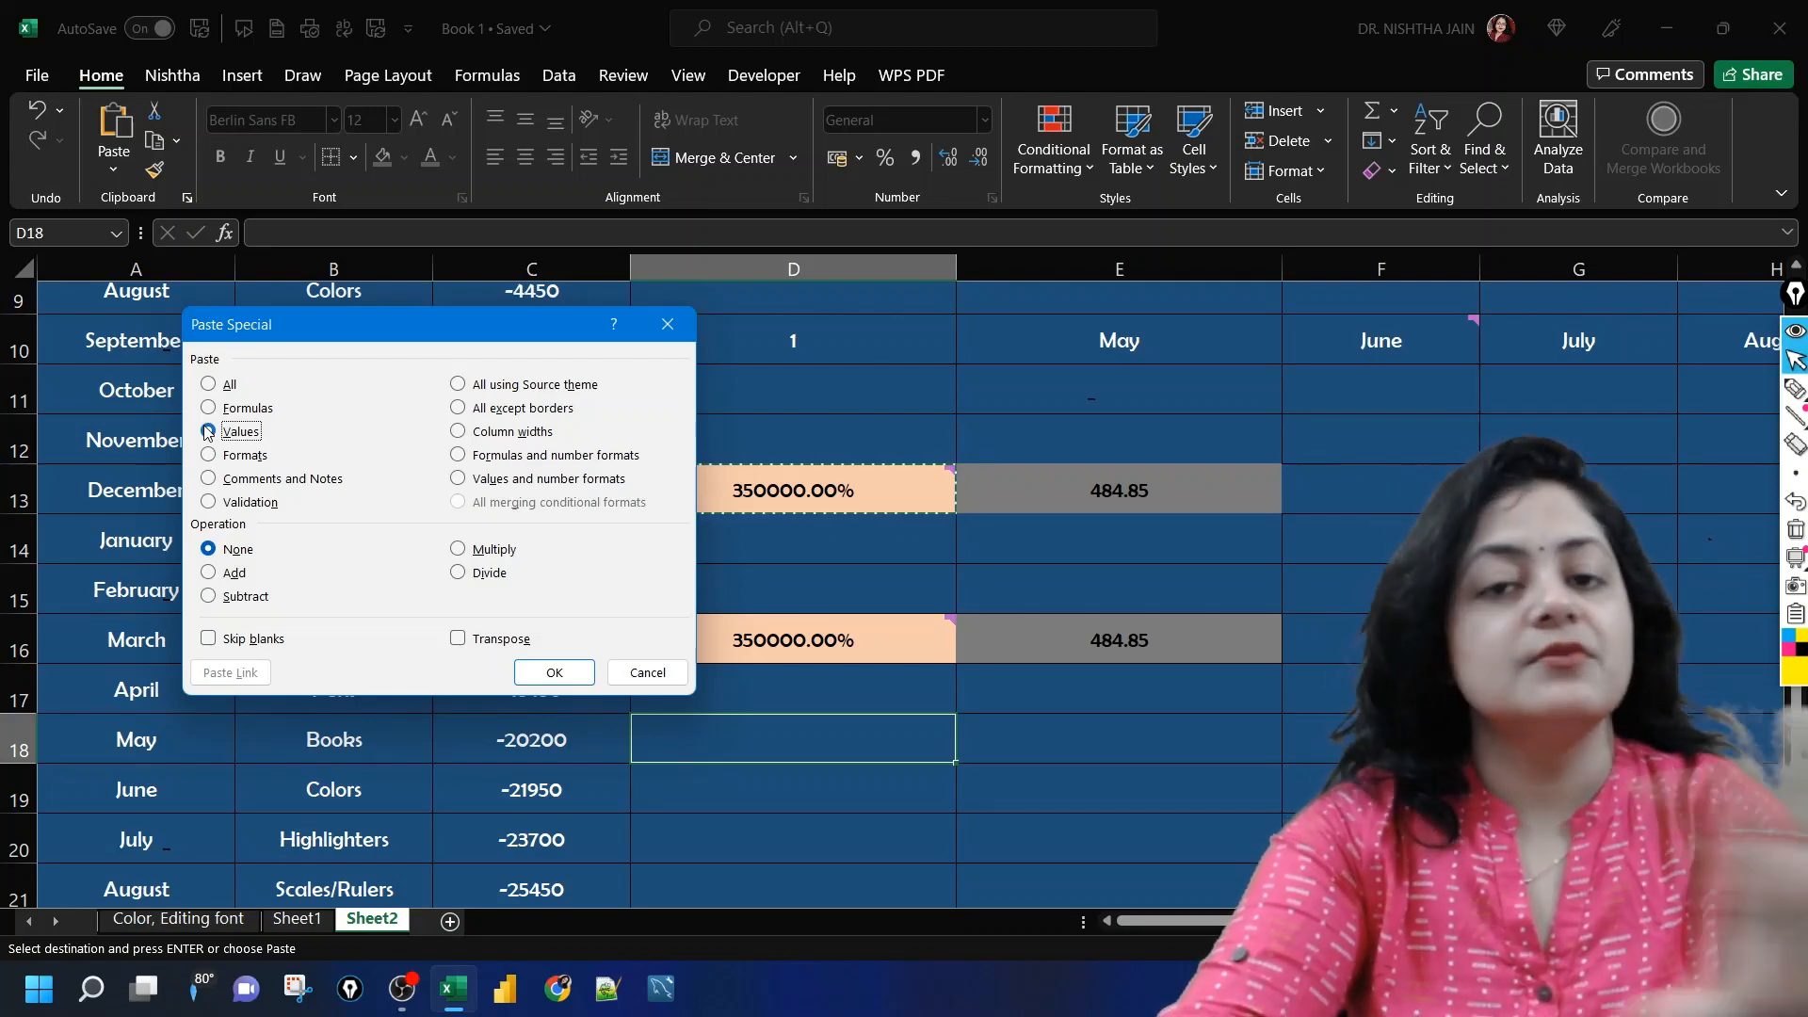
{"action": "left_click", "coordinate": [555, 673]}
{"action": "left_click", "coordinate": [1076, 729]}
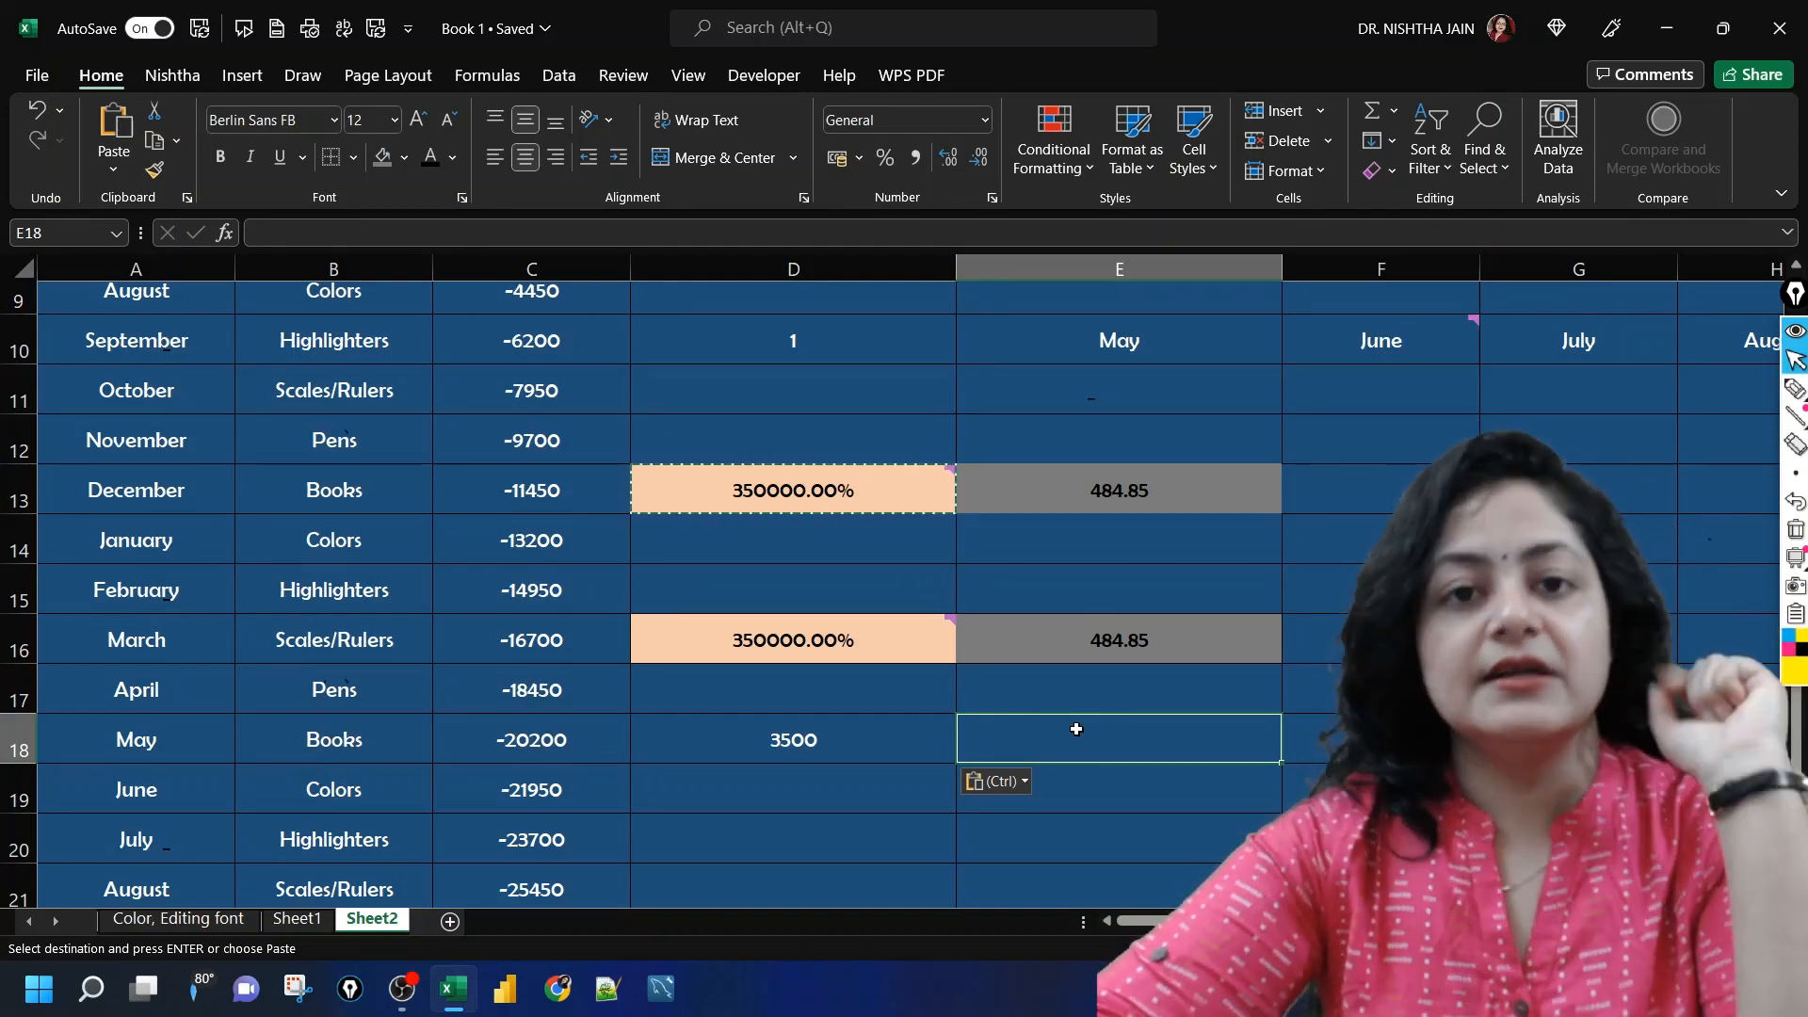
{"action": "left_click", "coordinate": [862, 509]}
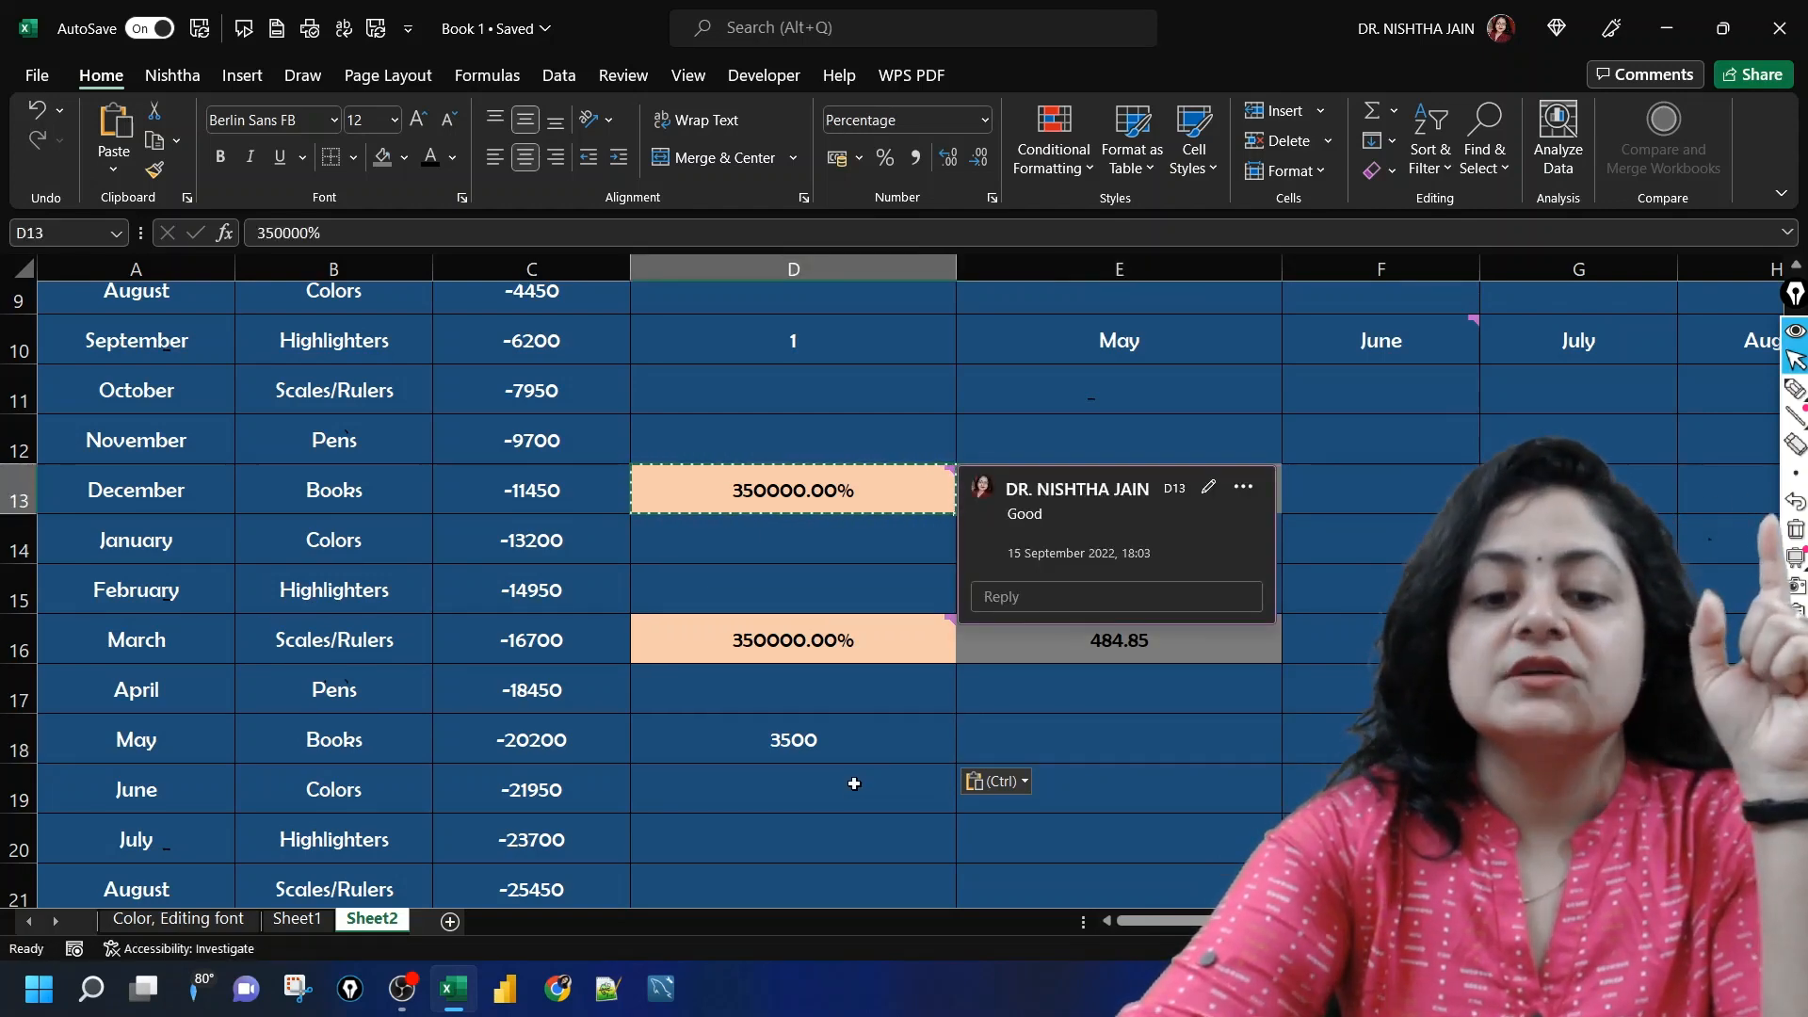
{"action": "left_click", "coordinate": [864, 738]}
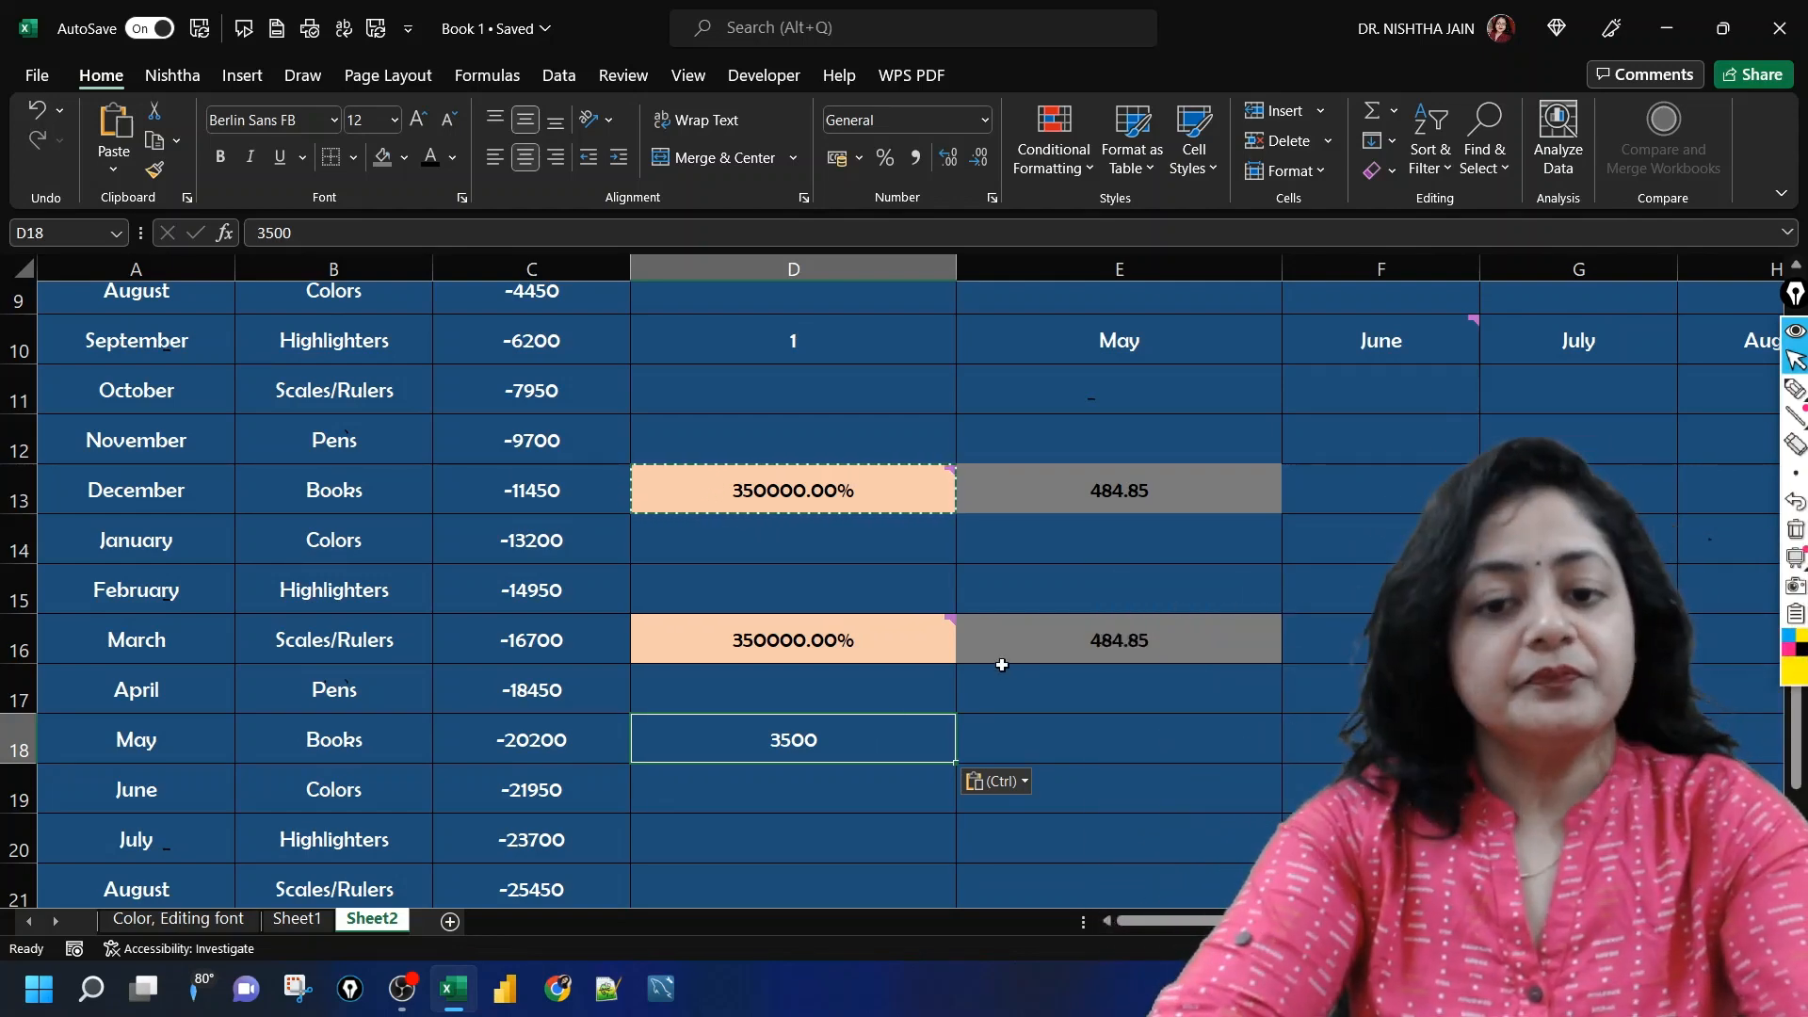
{"action": "key", "text": "Up"}
{"action": "key", "text": "Up"}
{"action": "key", "text": "Up"}
{"action": "key", "text": "Up"}
{"action": "key", "text": "Up"}
{"action": "key", "text": "Right"}
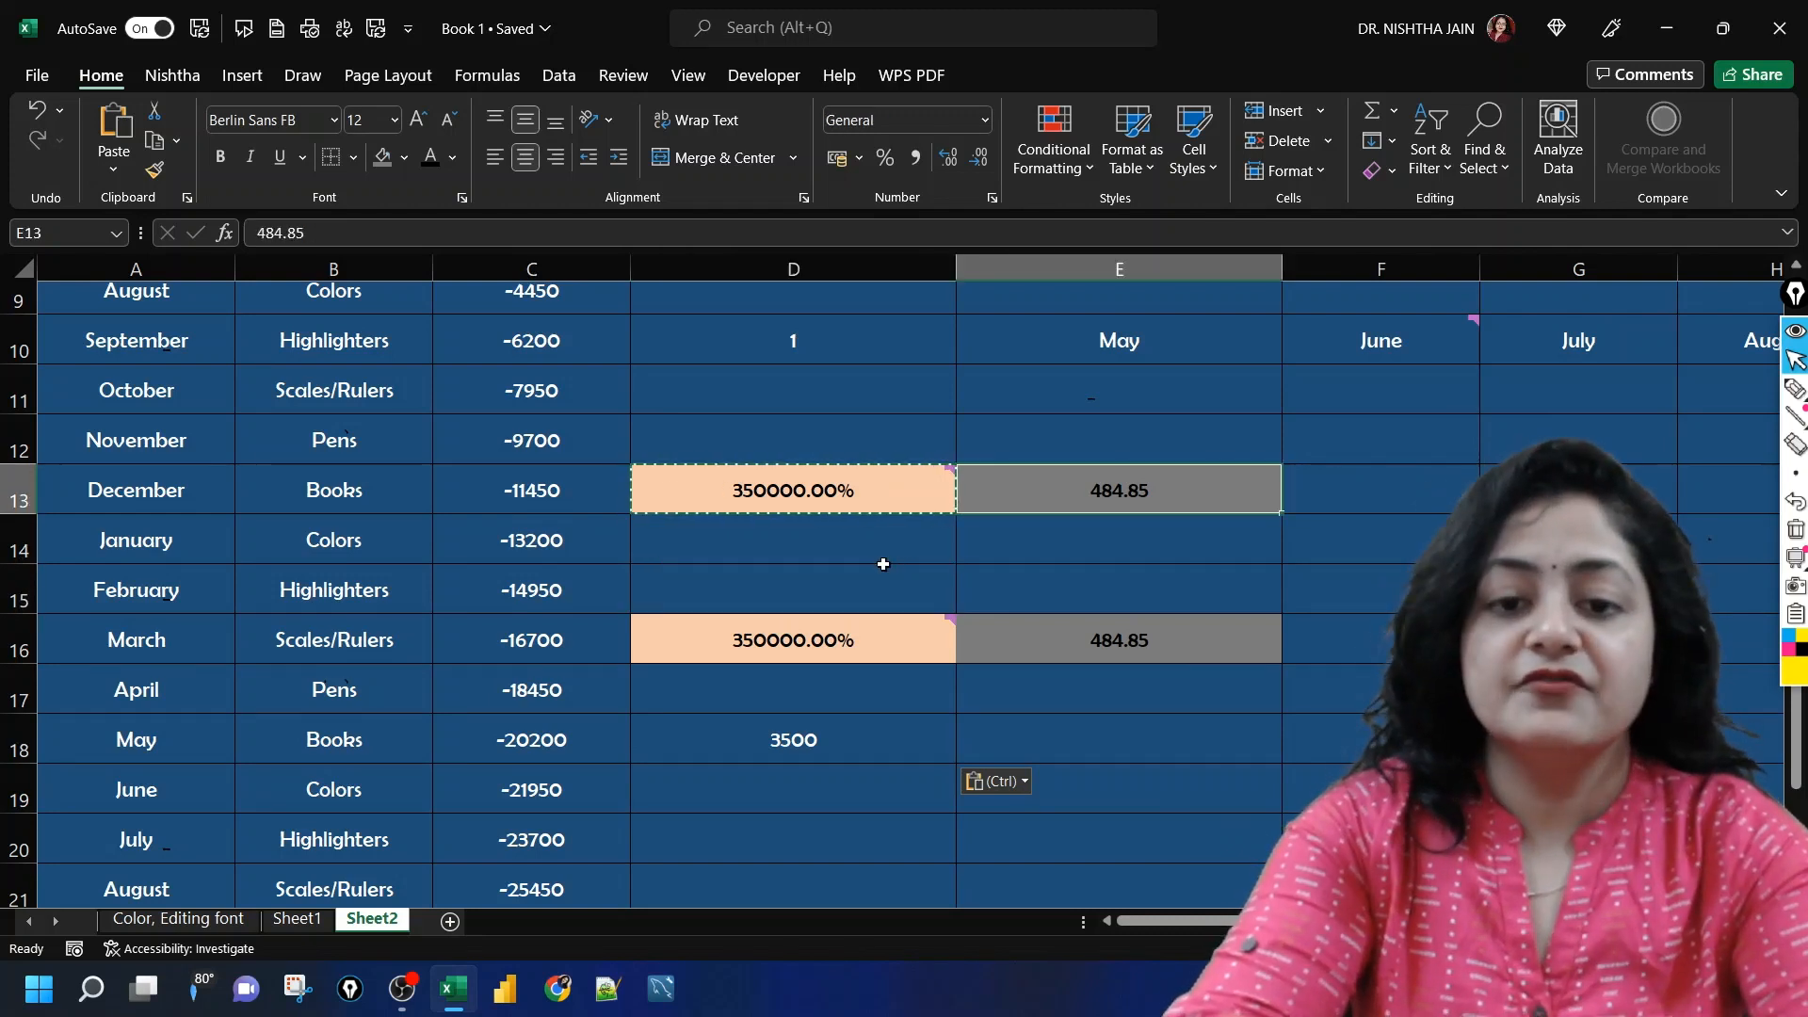
{"action": "key", "text": "Left"}
{"action": "key", "text": "shift+Right"}
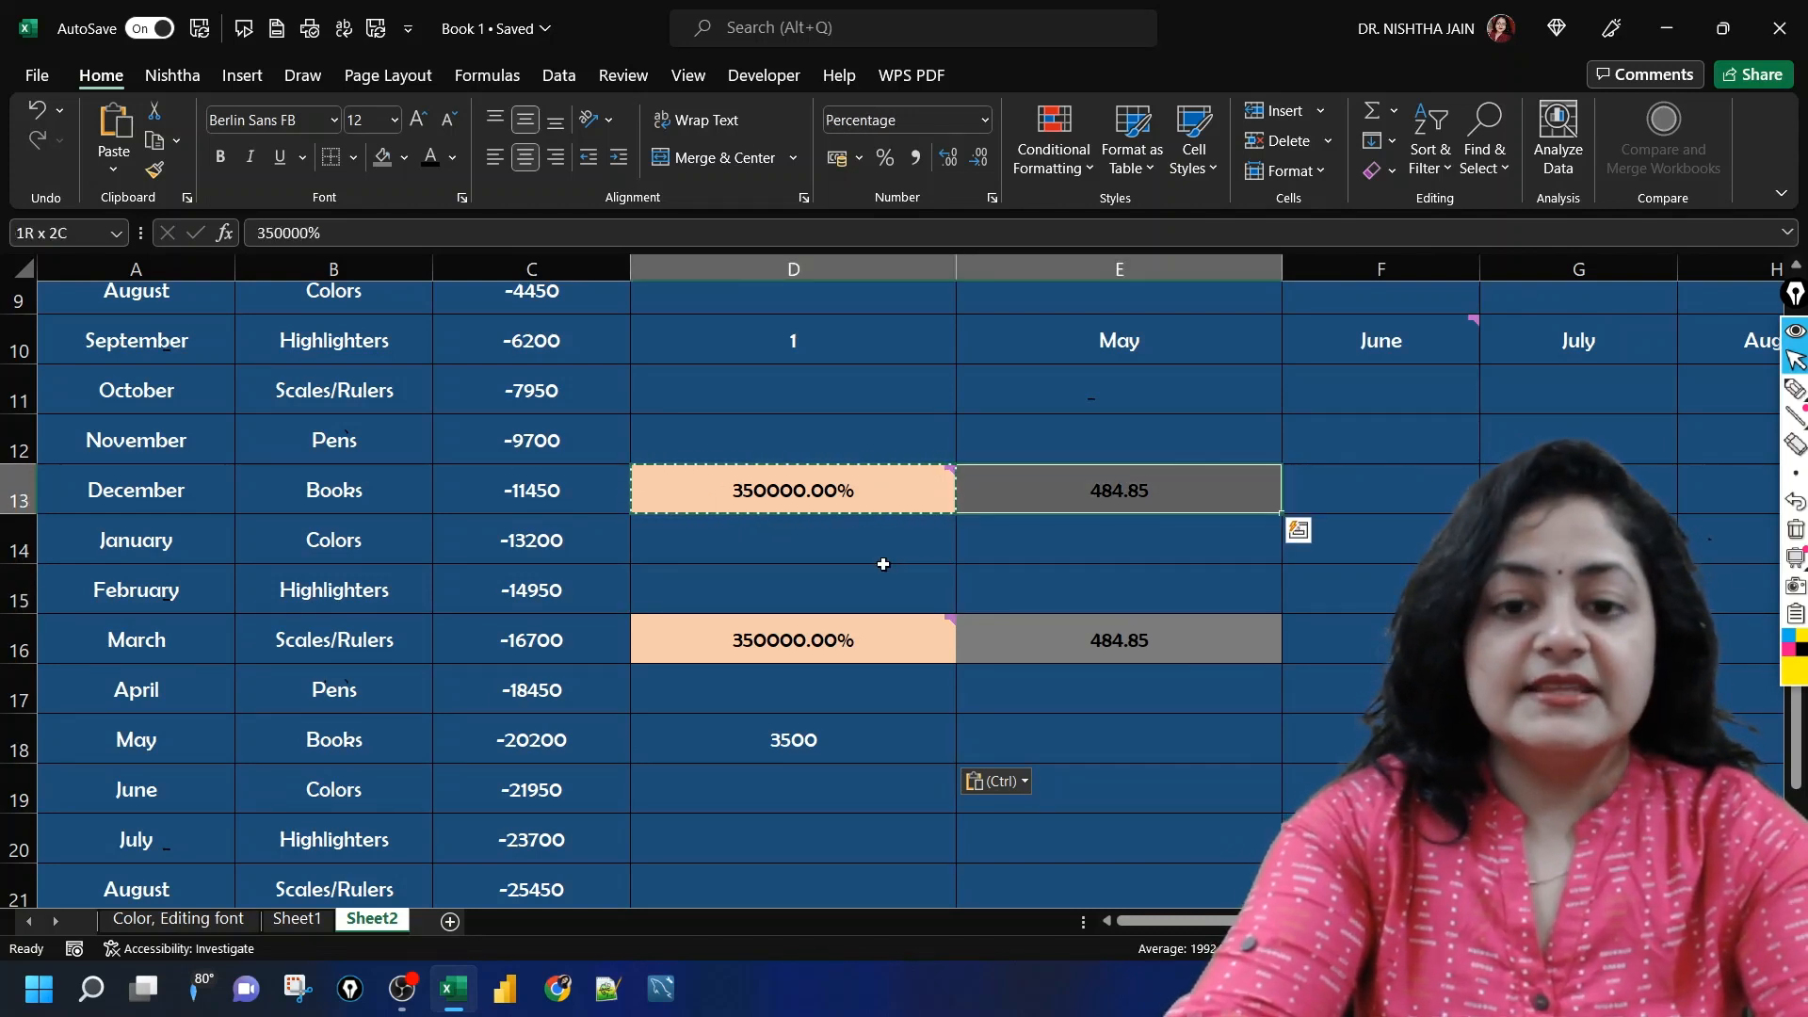
{"action": "key", "text": "ctrl+c"}
{"action": "left_click", "coordinate": [826, 753]}
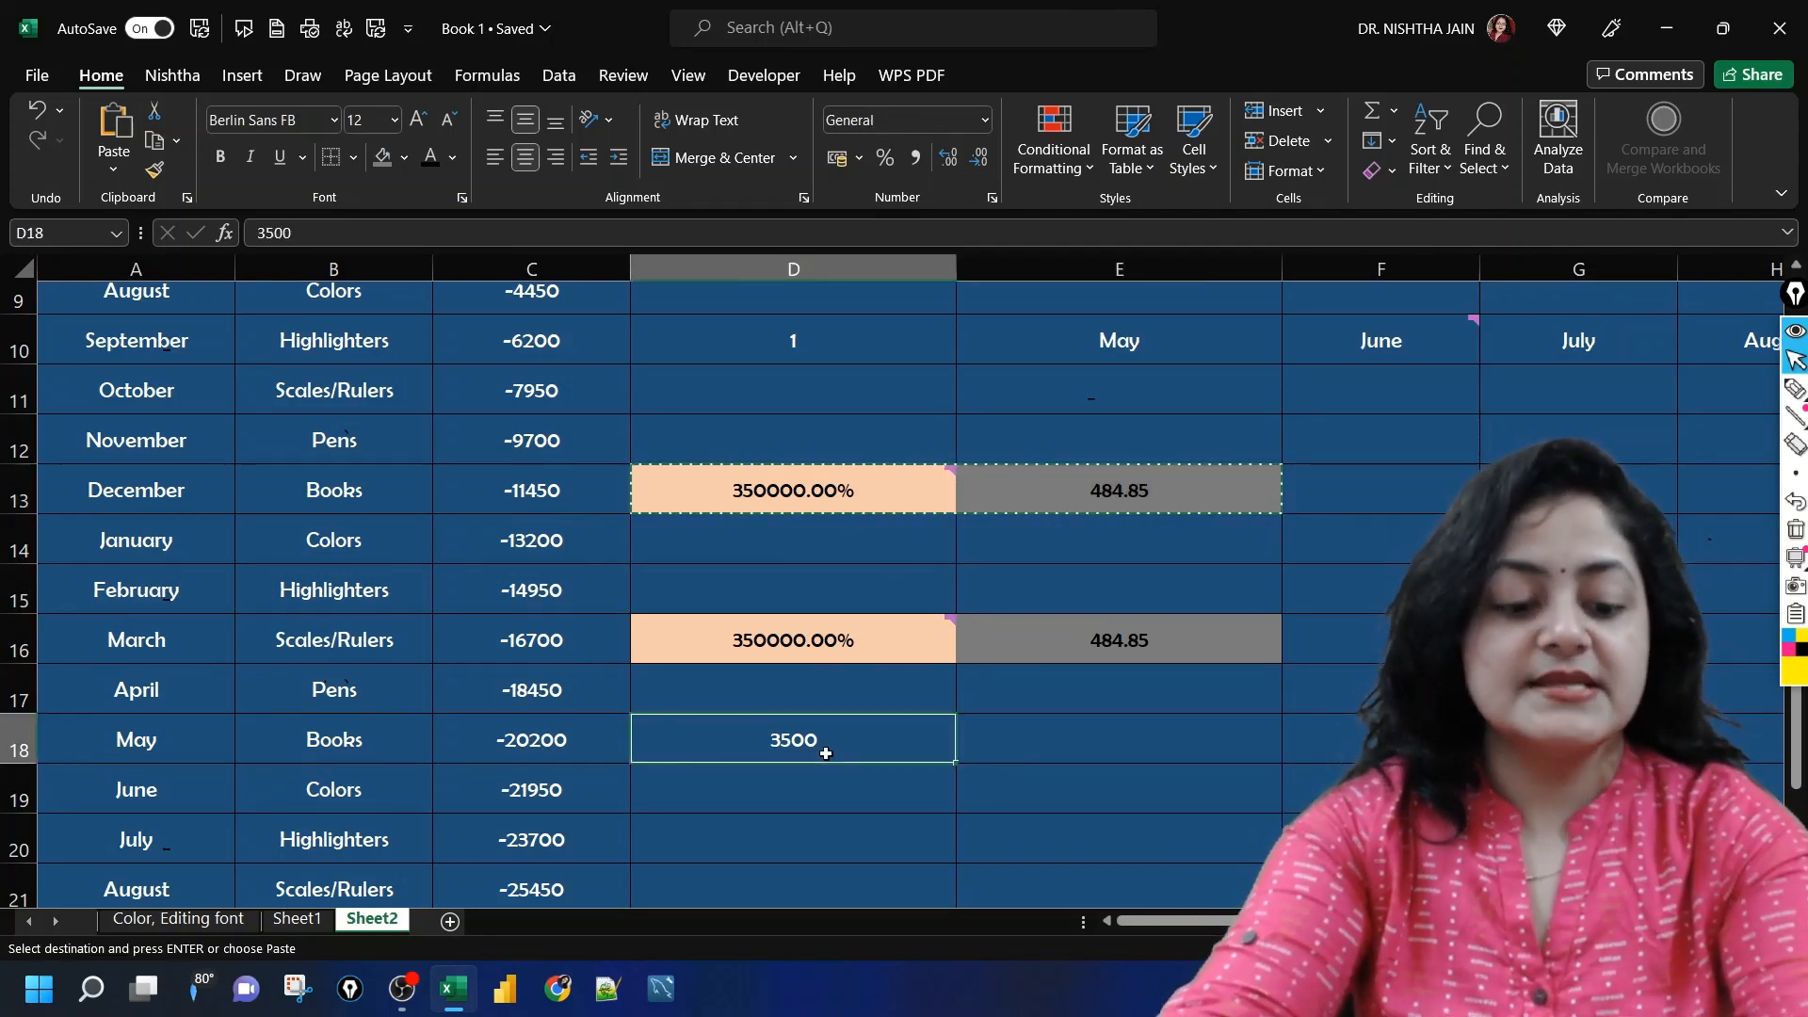
{"action": "key", "text": "ctrl+alt+v"}
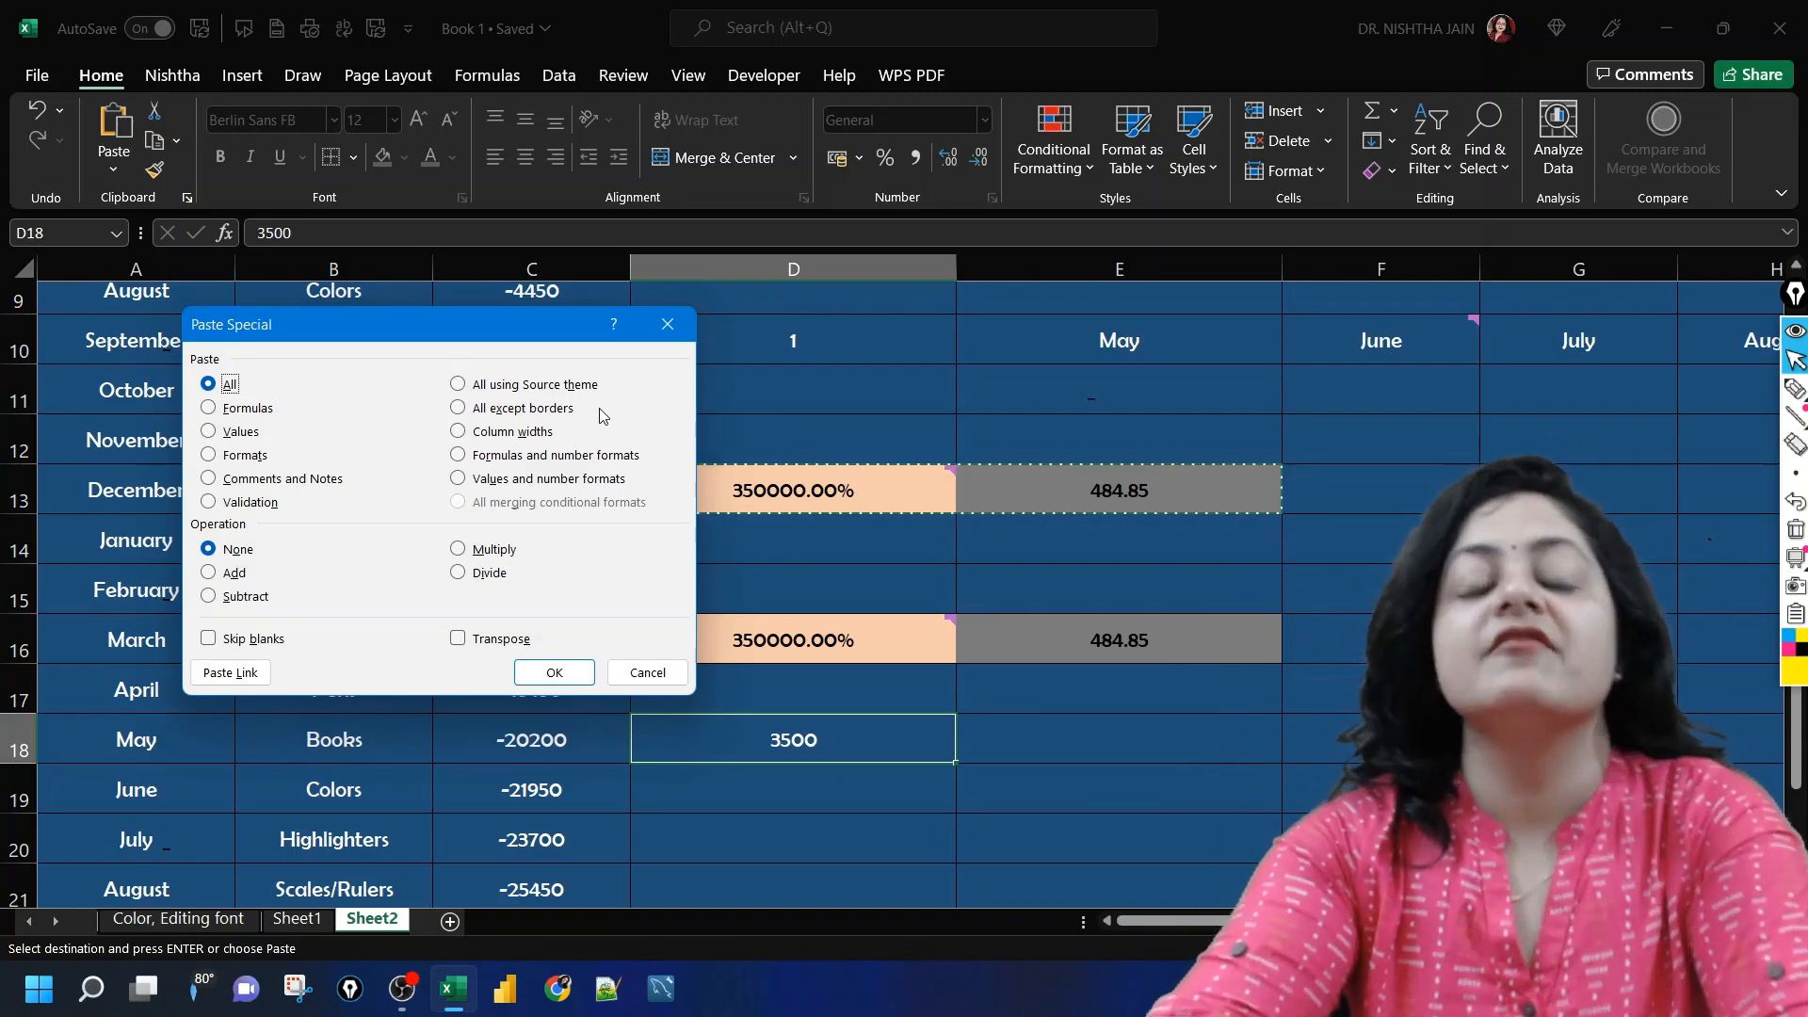
{"action": "left_click", "coordinate": [647, 673]}
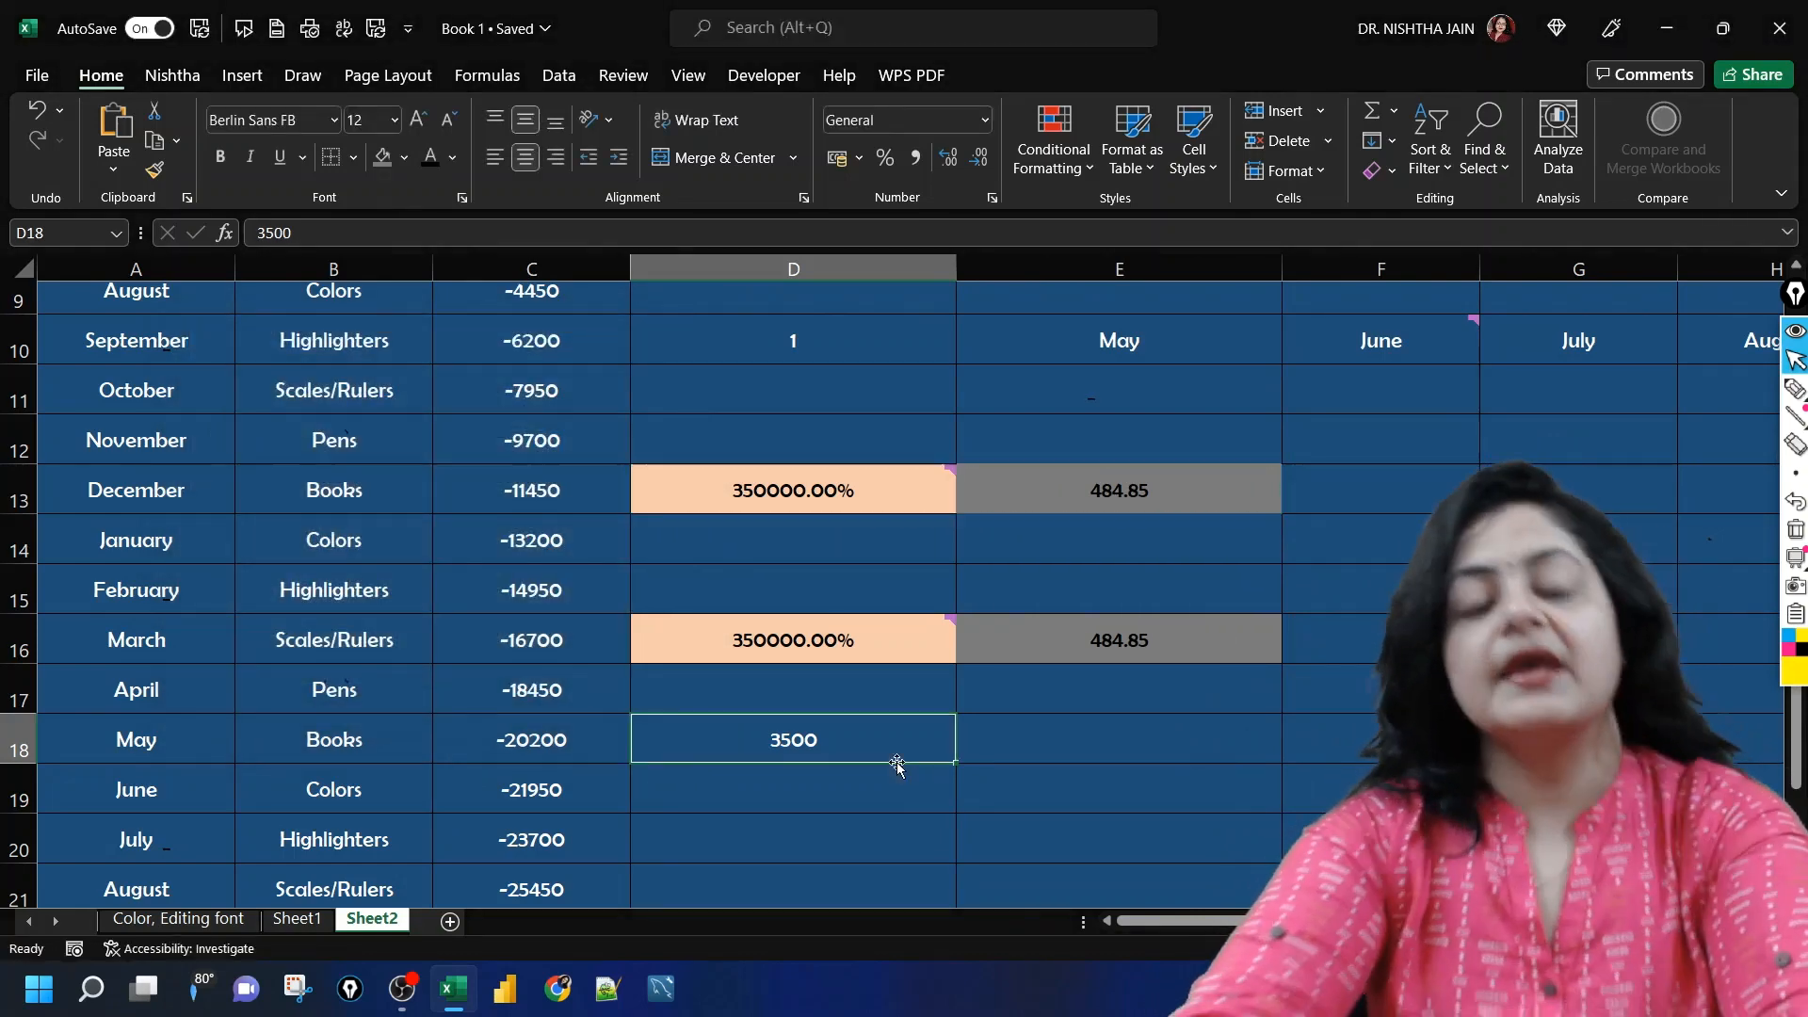